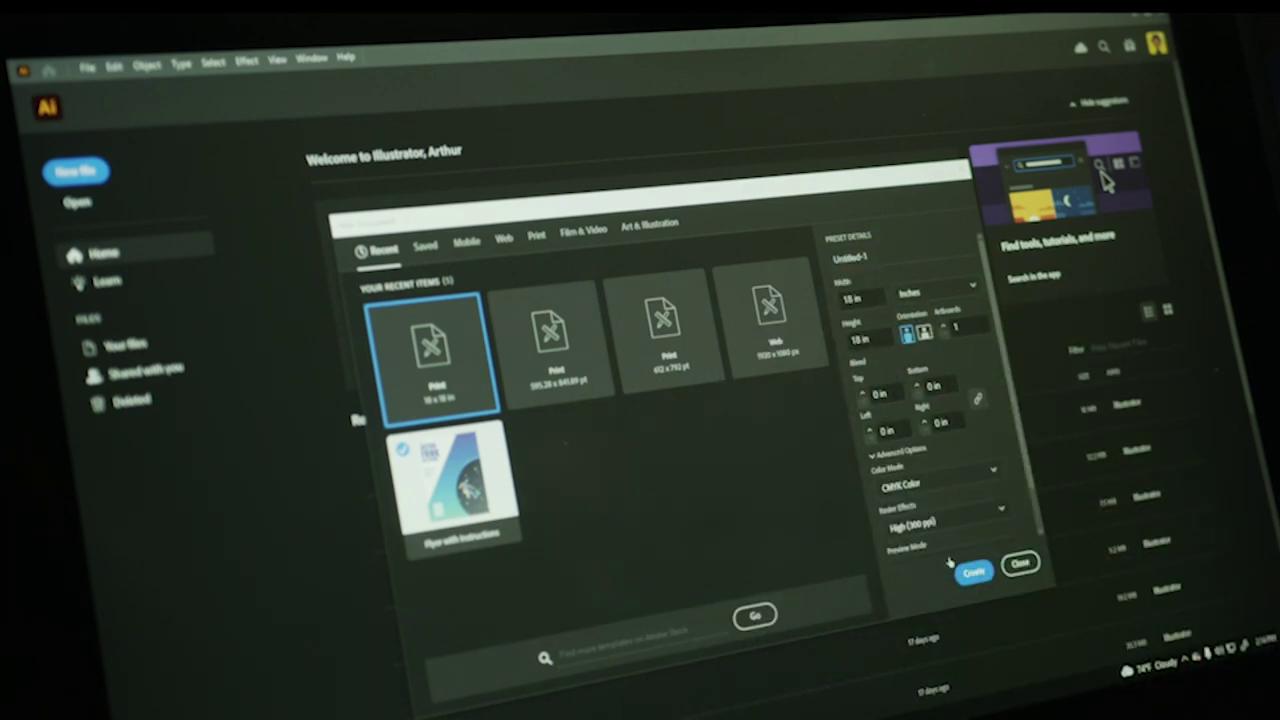
# Dismiss the presets window and start a new square document from the Home screen.
pyautogui.click(966, 574)
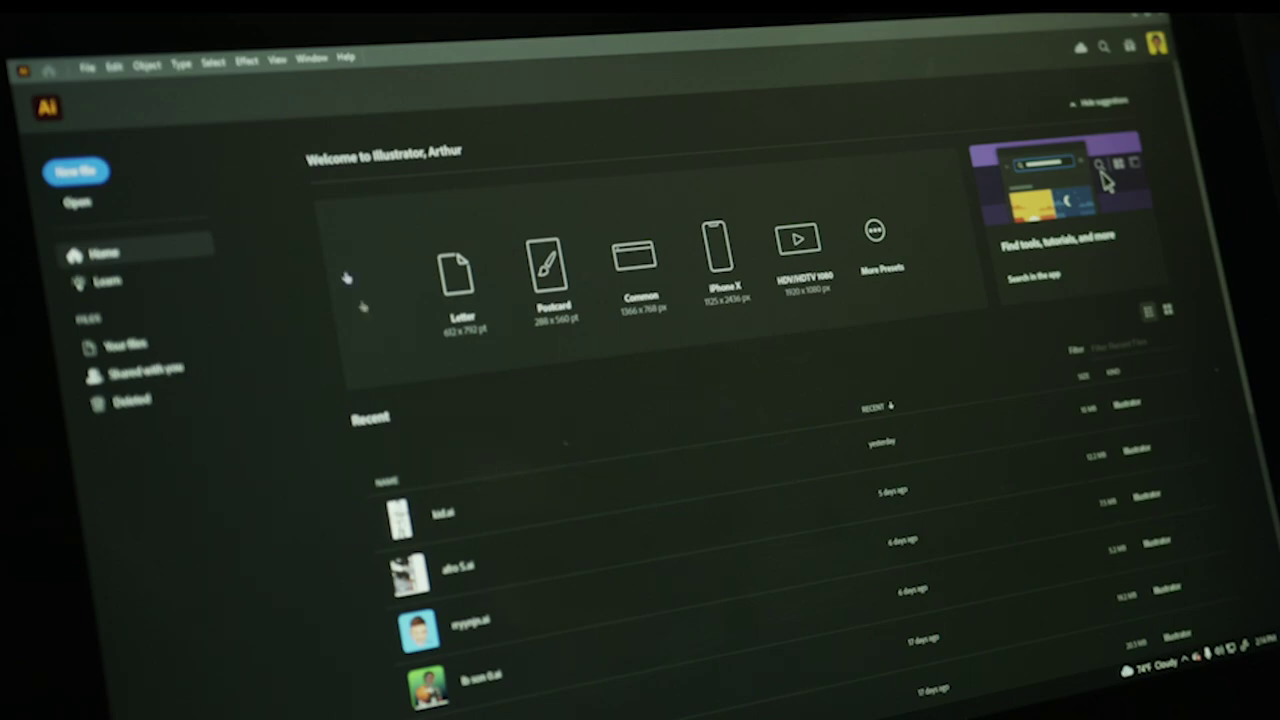
pyautogui.click(113, 176)
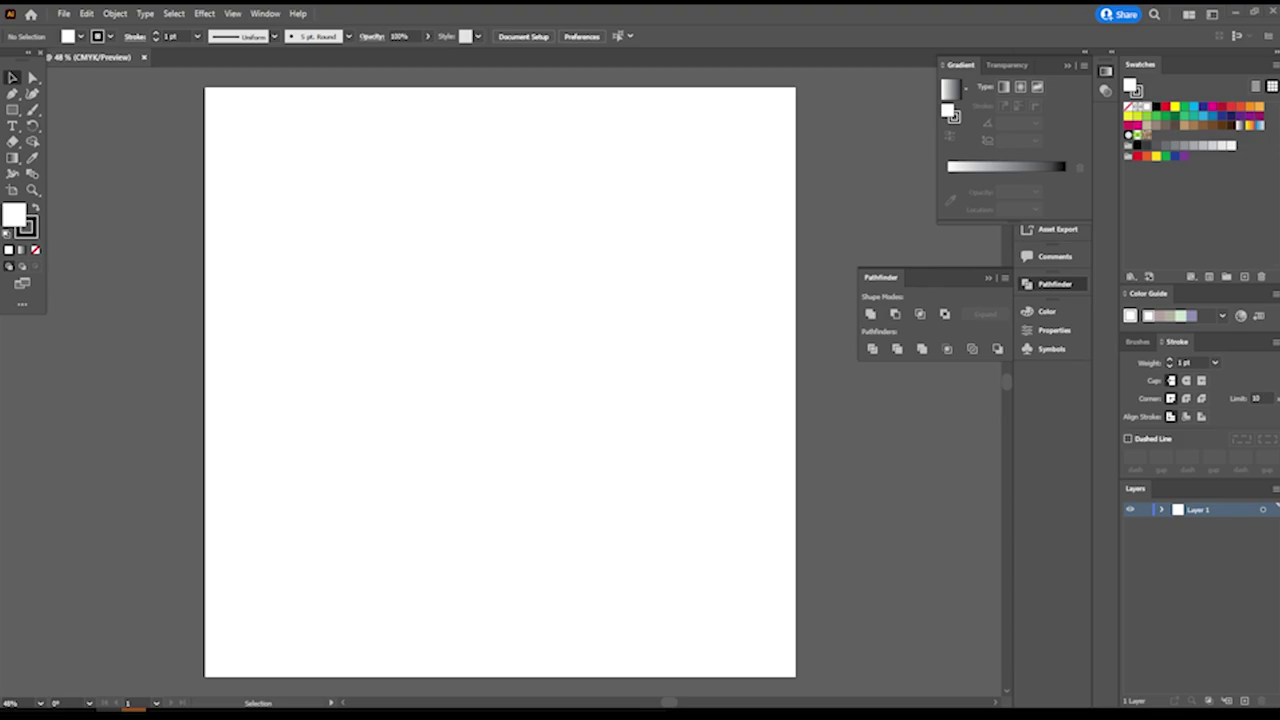
# Place the portrait photo and scale it to cover the artboard.
pyautogui.moveTo(820, 215); pyautogui.dragTo(560, 440)
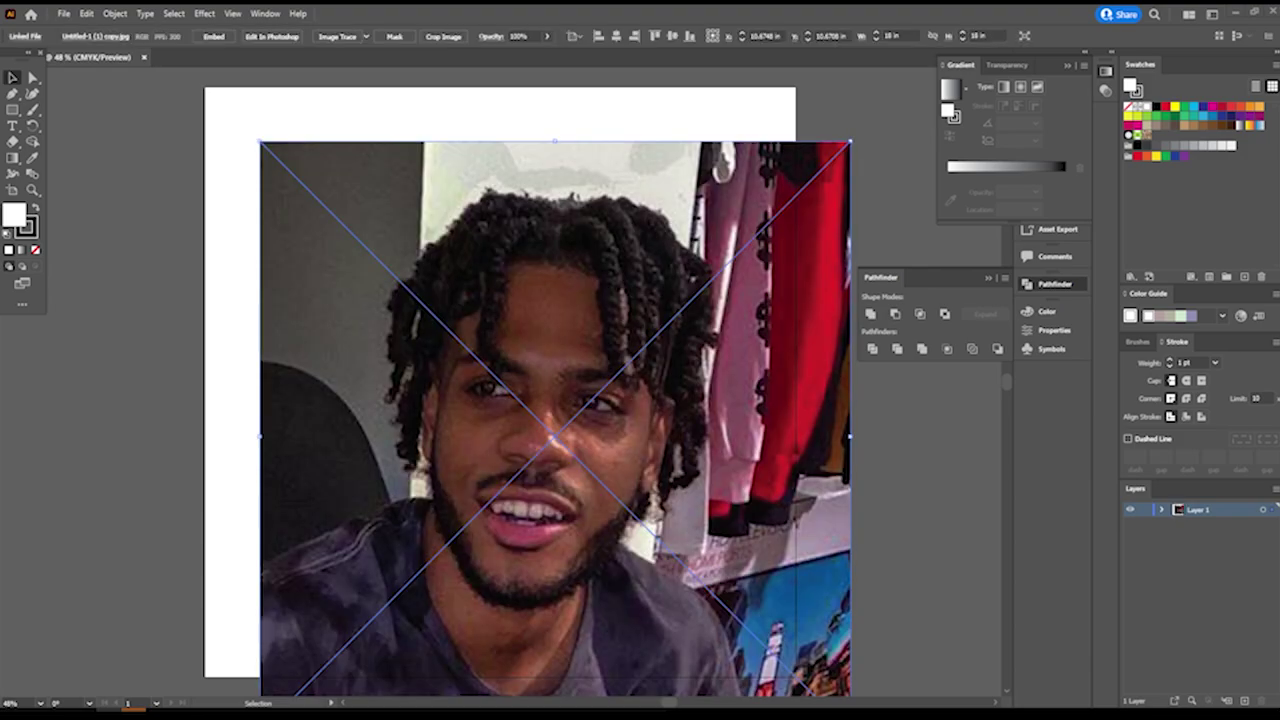
pyautogui.moveTo(706, 462); pyautogui.dragTo(668, 408)
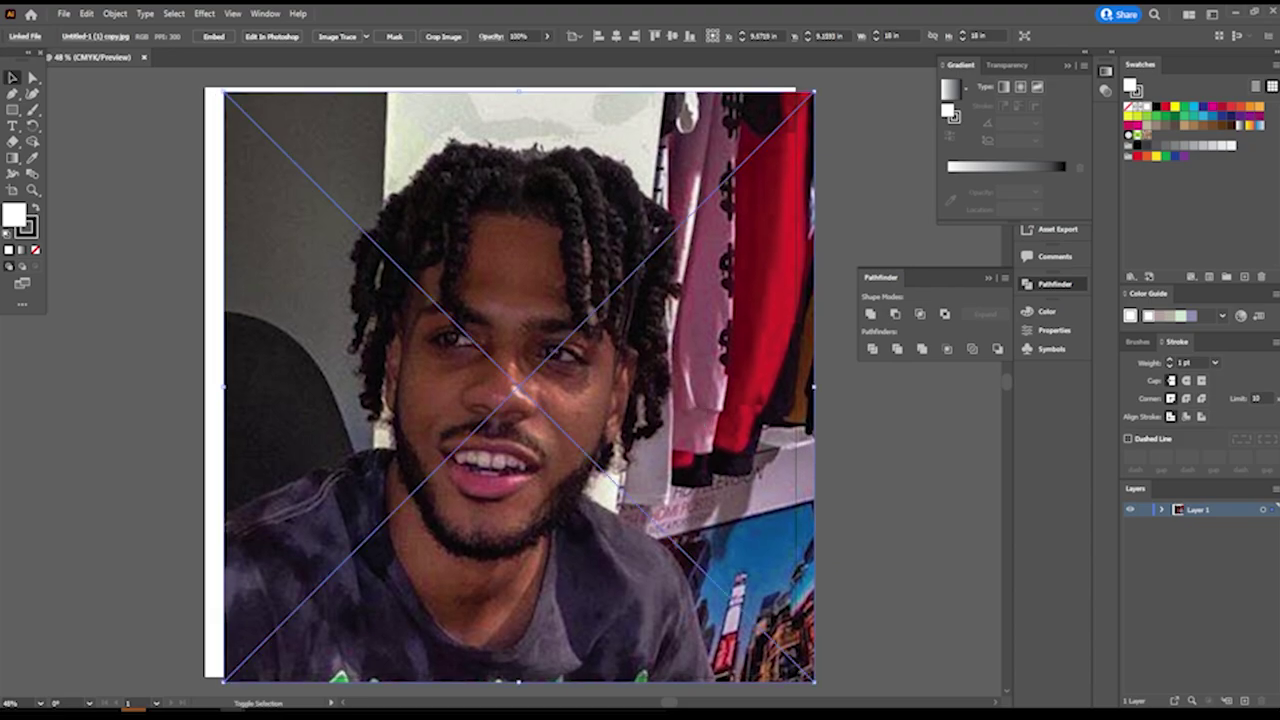
pyautogui.moveTo(818, 381); pyautogui.dragTo(820, 382)
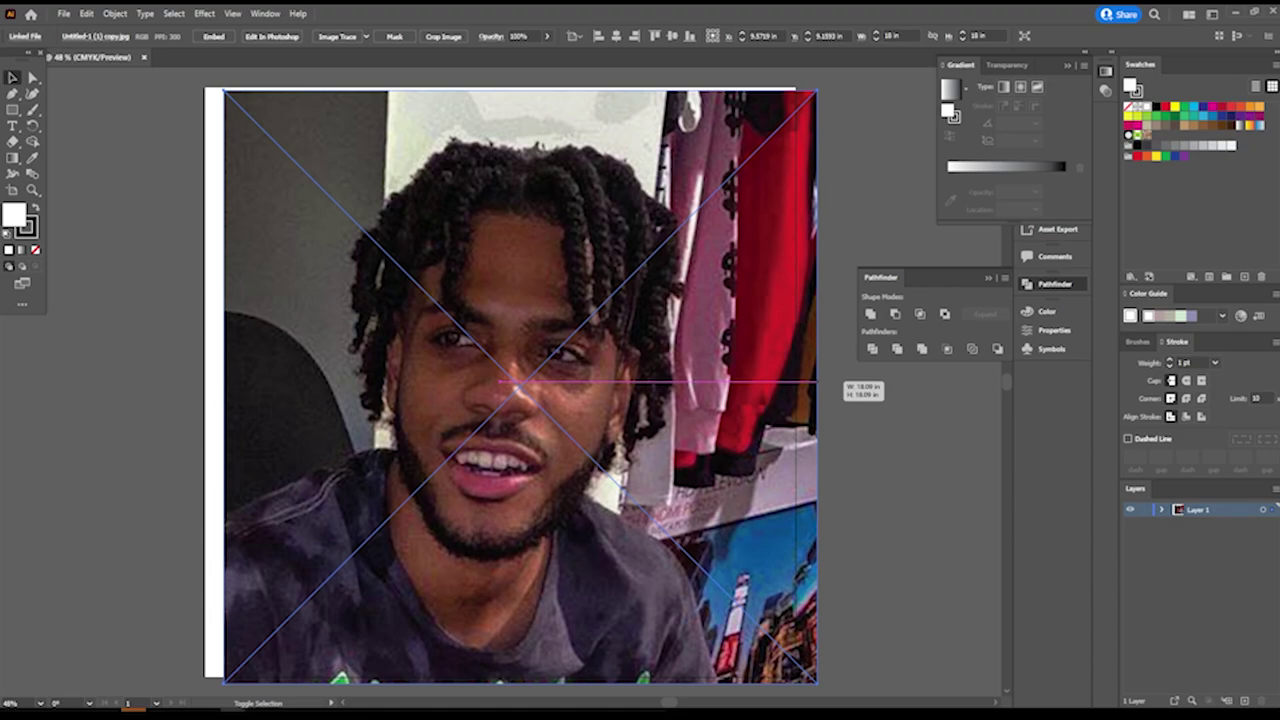
pyautogui.moveTo(818, 381)
pyautogui.mouseDown()
pyautogui.moveTo(806, 398)
pyautogui.moveTo(843, 394)
pyautogui.mouseUp()
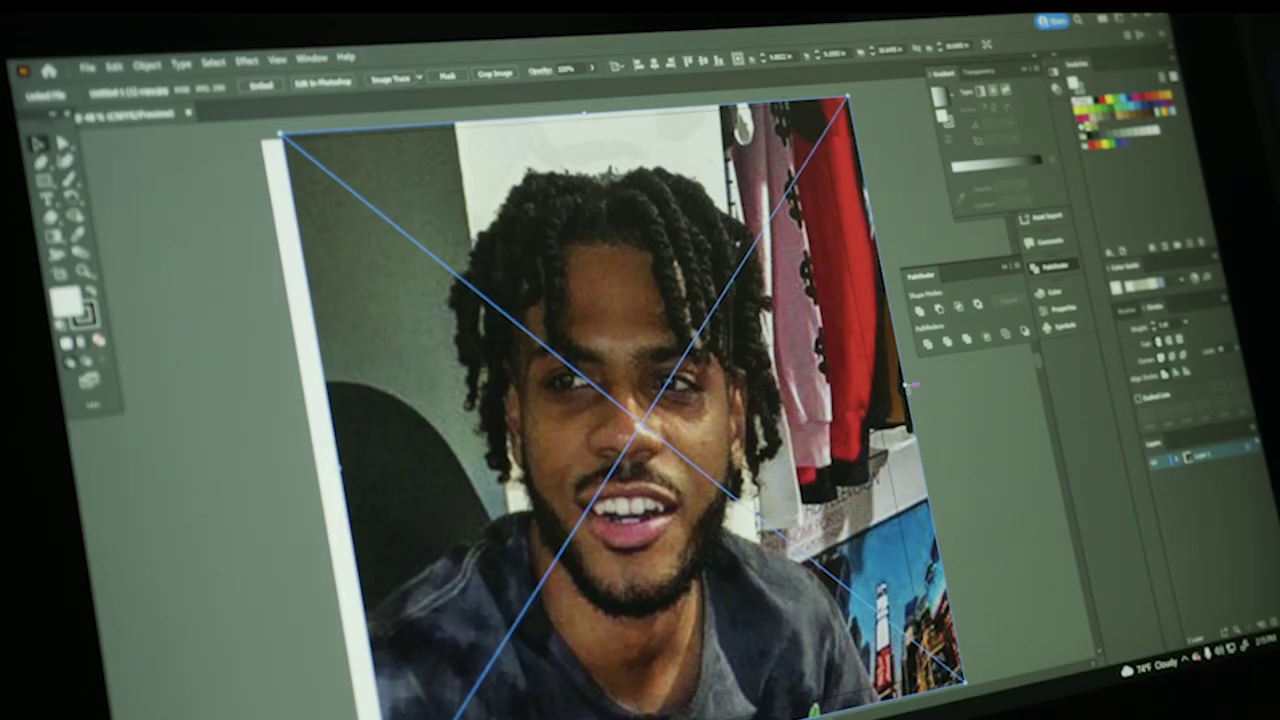
pyautogui.moveTo(910, 382); pyautogui.dragTo(935, 382)
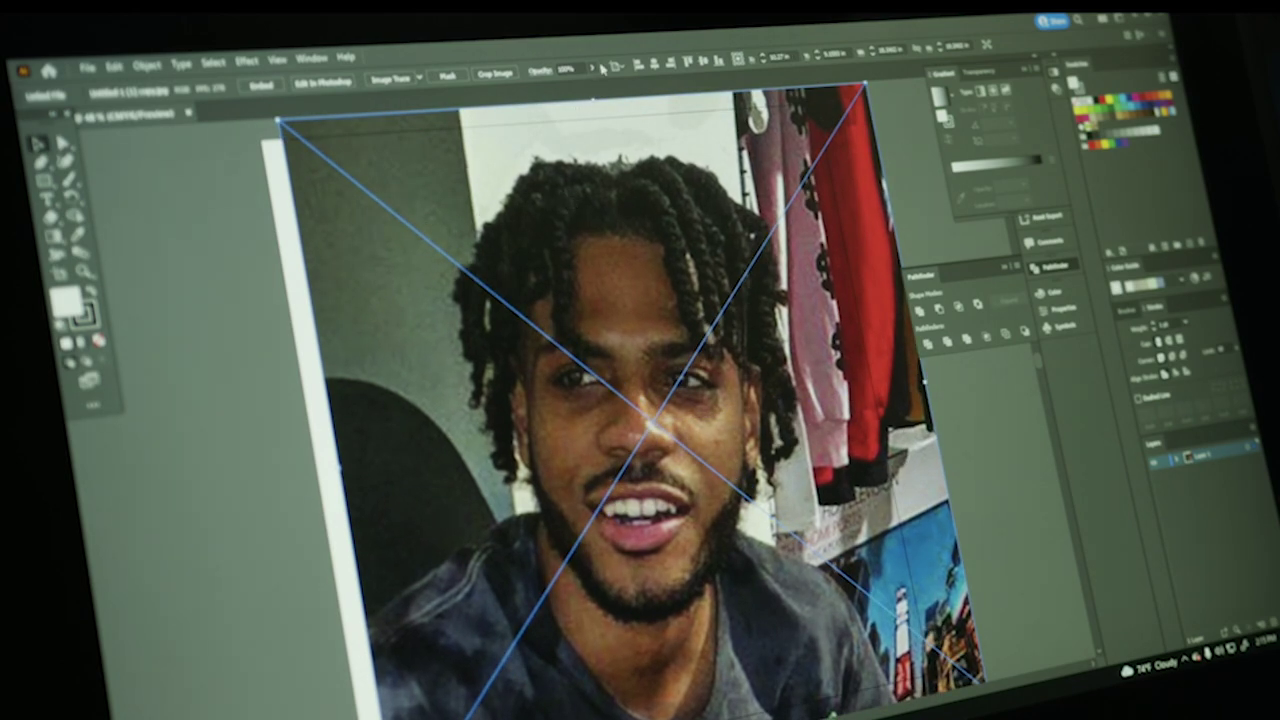
# Fade the photo to 70% opacity, nudge it into place and deselect it.
pyautogui.click(592, 68)
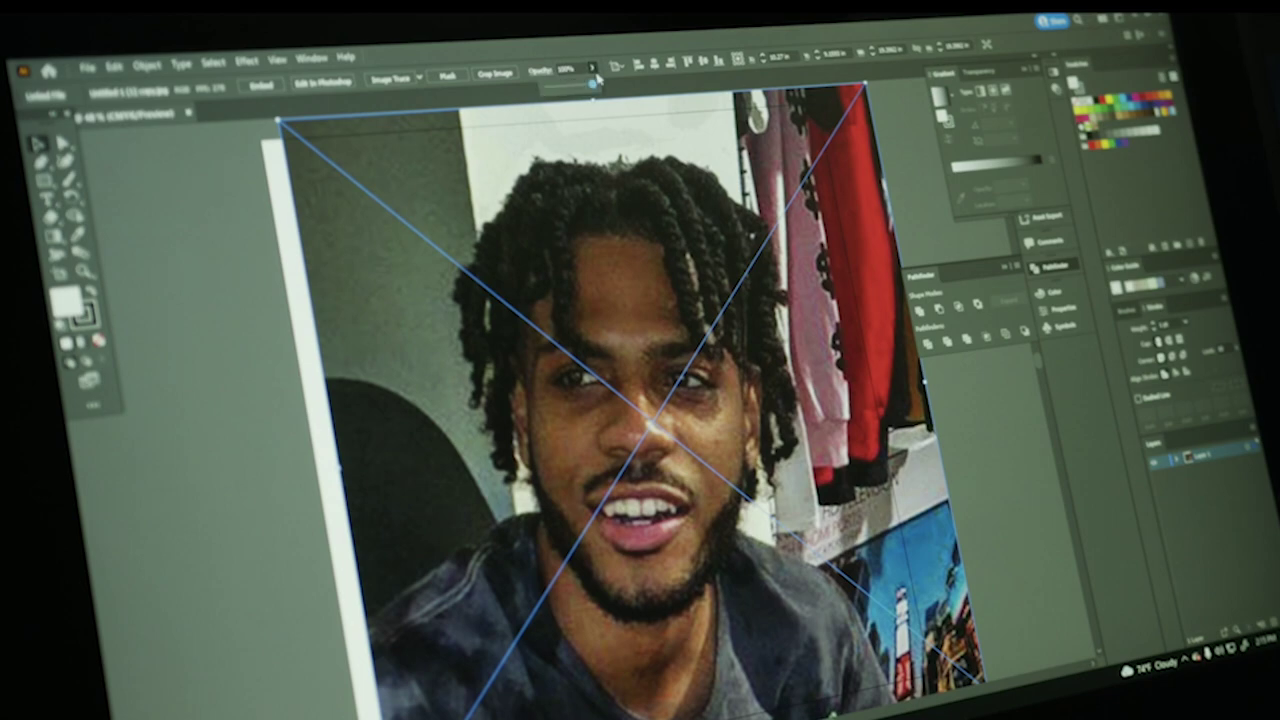
pyautogui.moveTo(596, 87); pyautogui.dragTo(579, 90)
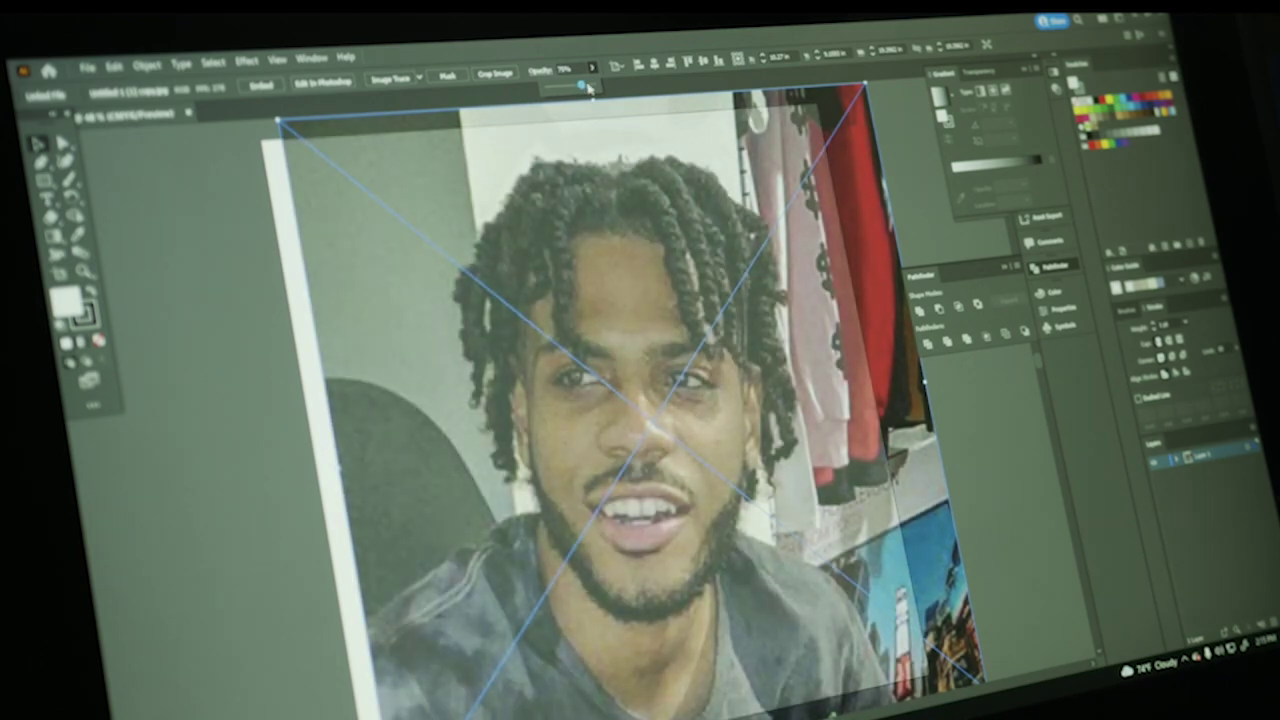
pyautogui.moveTo(576, 326)
pyautogui.mouseDown()
pyautogui.moveTo(550, 352)
pyautogui.moveTo(555, 332)
pyautogui.mouseUp()
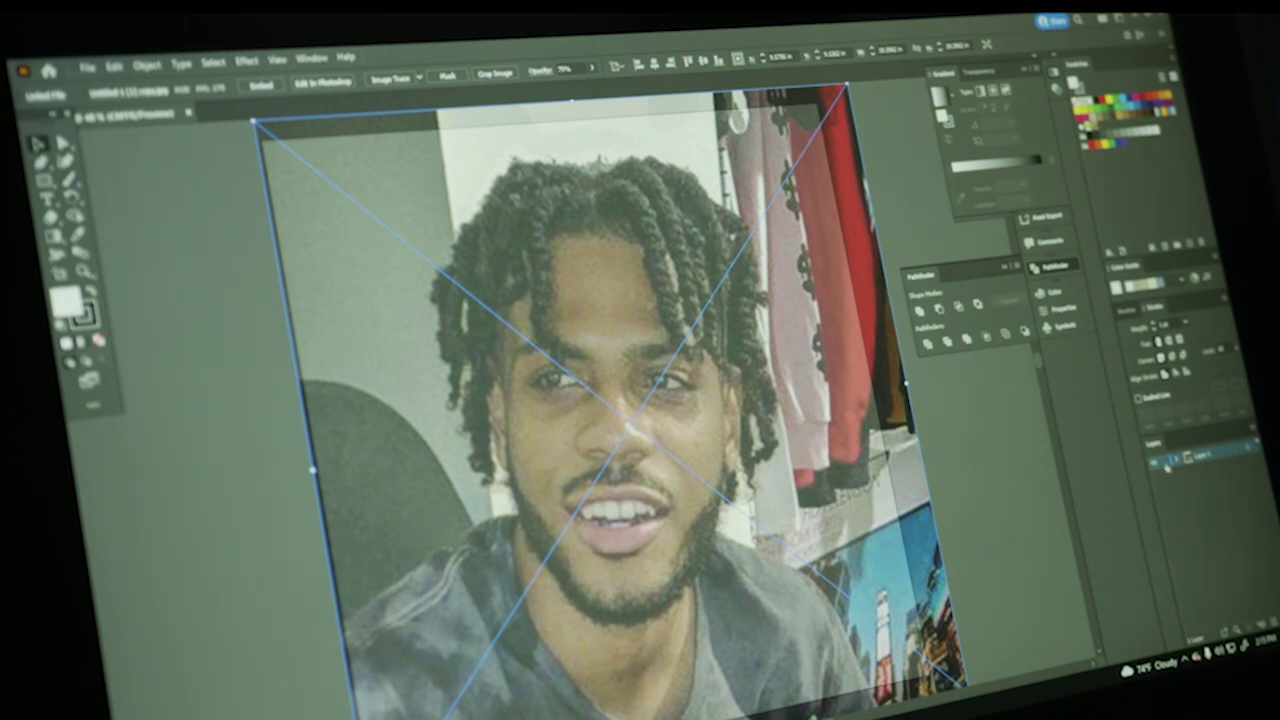
pyautogui.hotkey('ctrl', 'shift', 'a')
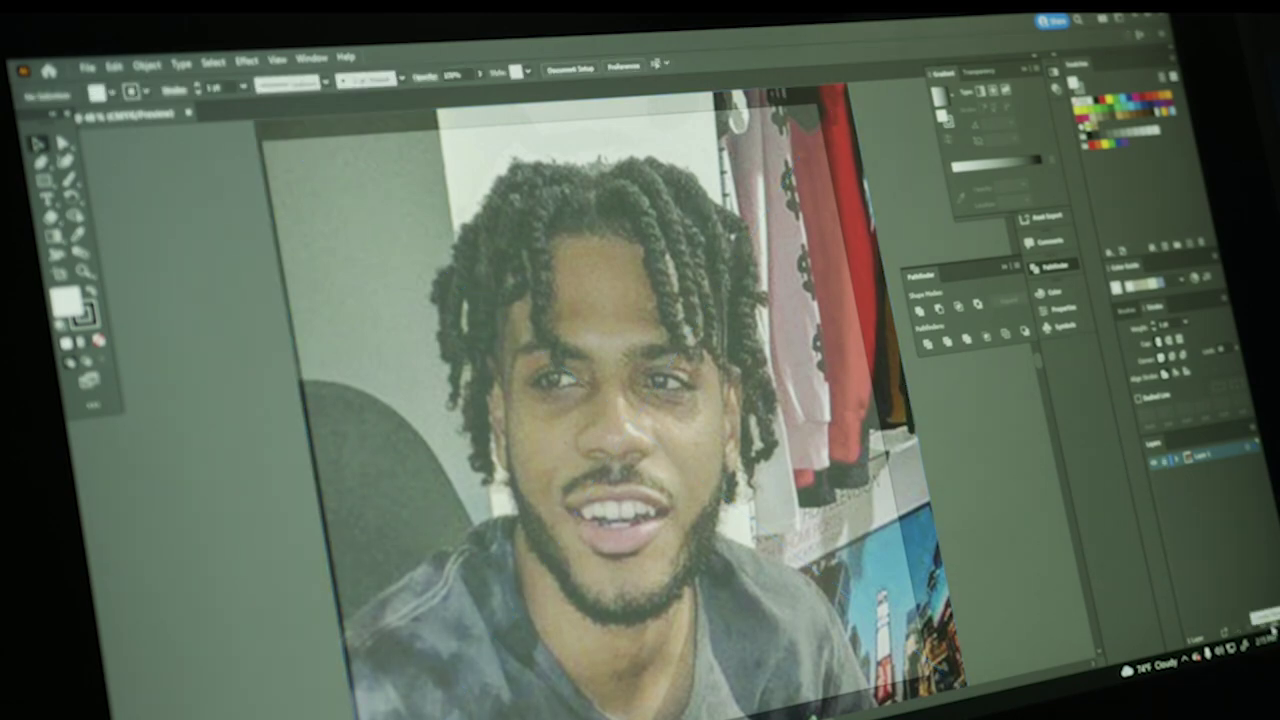
# Add Layer 2 and create a calligraphic brush sized 0.3 pt, varying with pressure.
pyautogui.click(1266, 627)
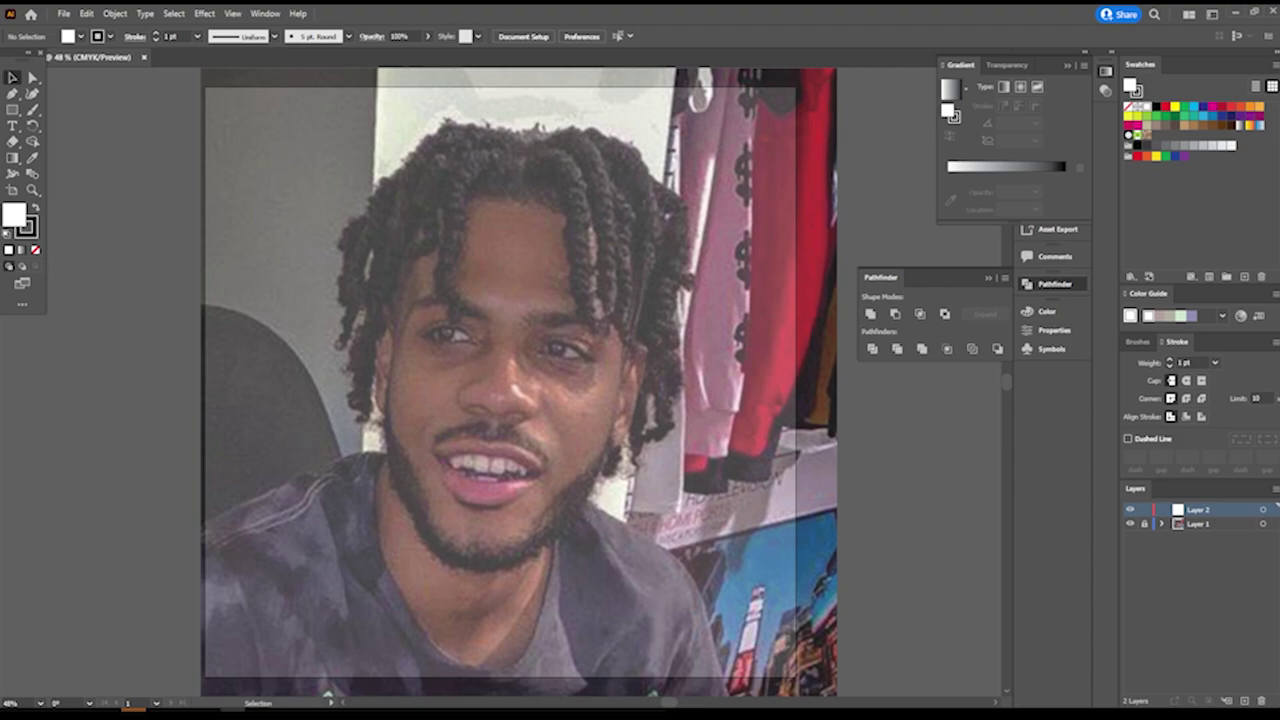
pyautogui.click(348, 36)
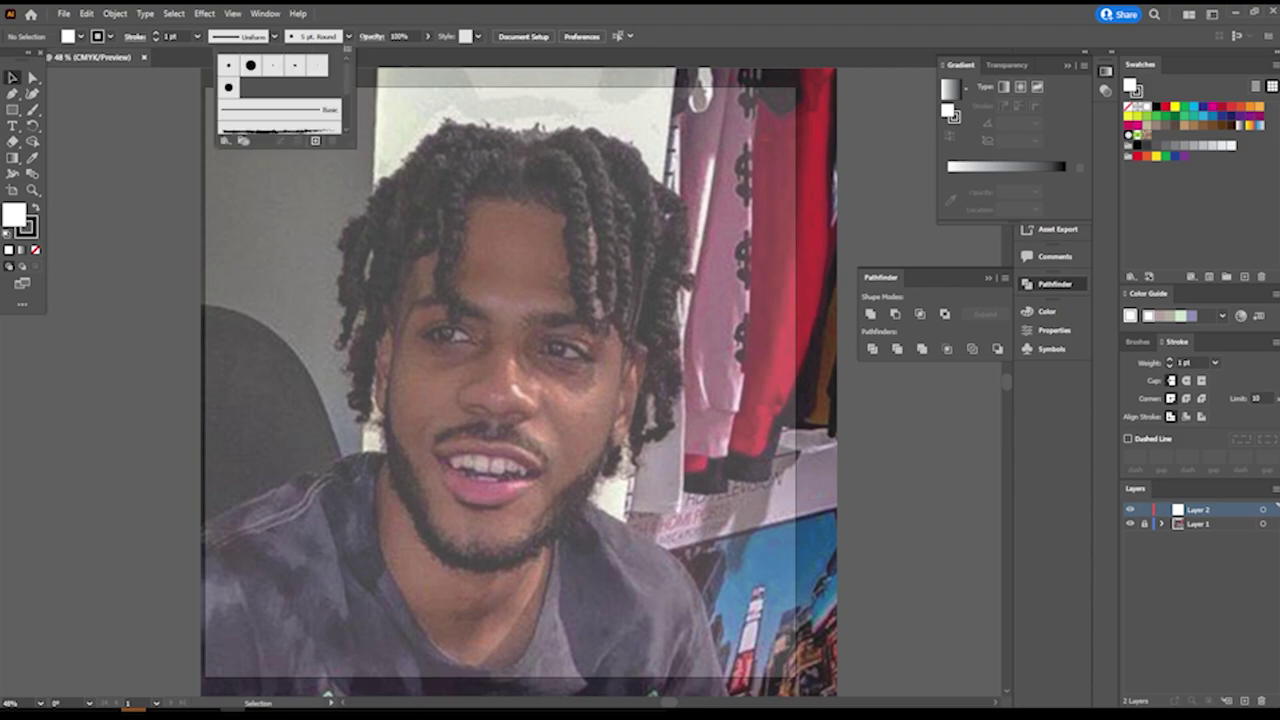
pyautogui.click(315, 140)
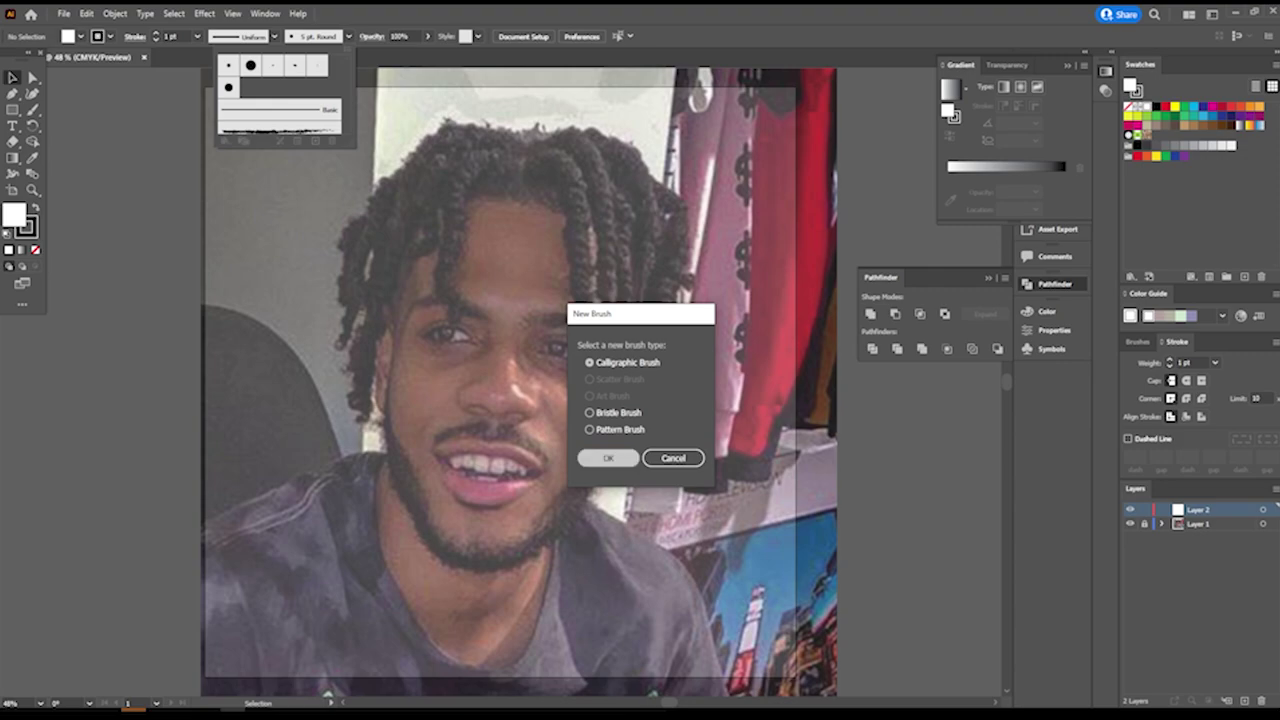
pyautogui.press('Return')
pyautogui.click(680, 443)
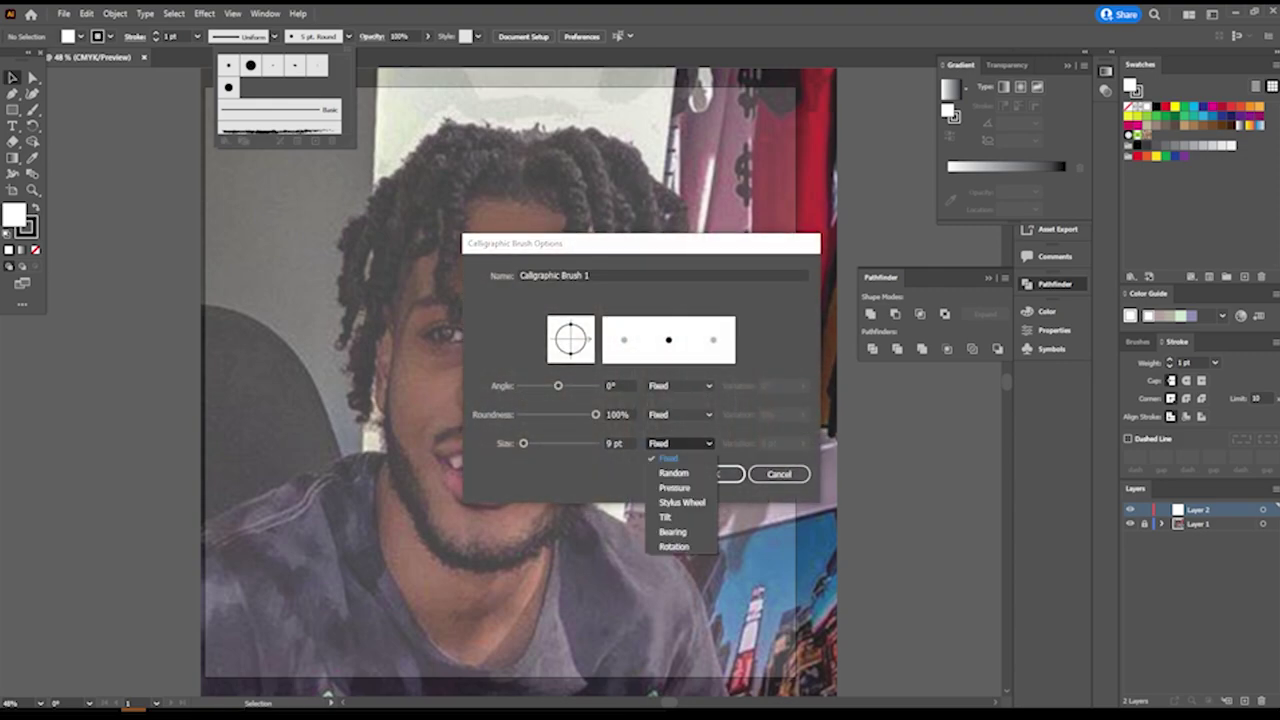
pyautogui.press('Down')
pyautogui.press('Down')
pyautogui.press('Return')
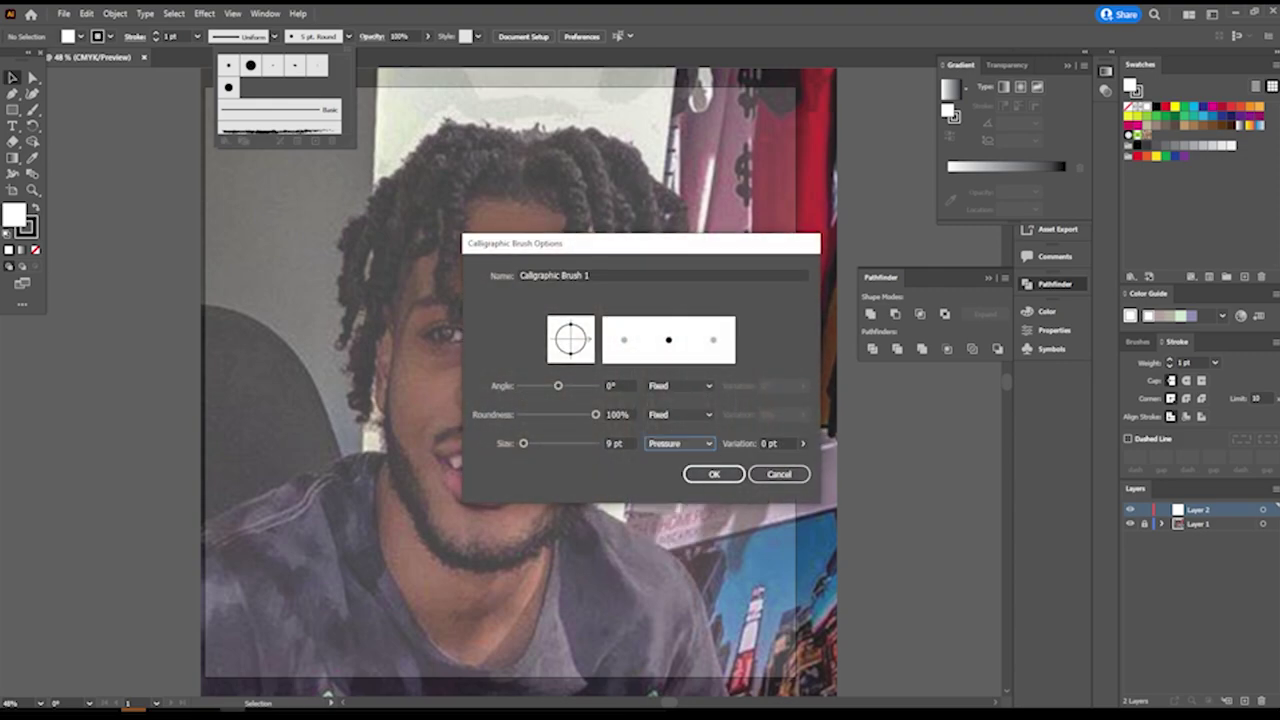
pyautogui.write('.3pt')
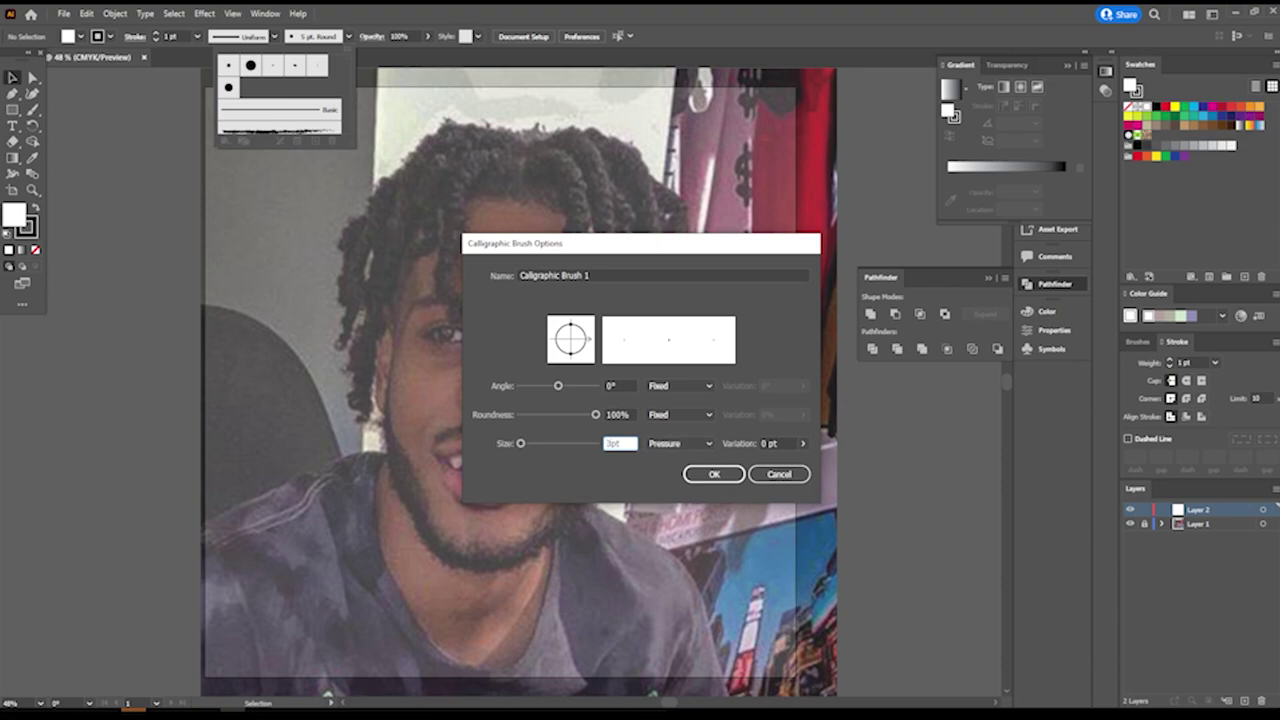
pyautogui.press('Tab')
pyautogui.press('Return')
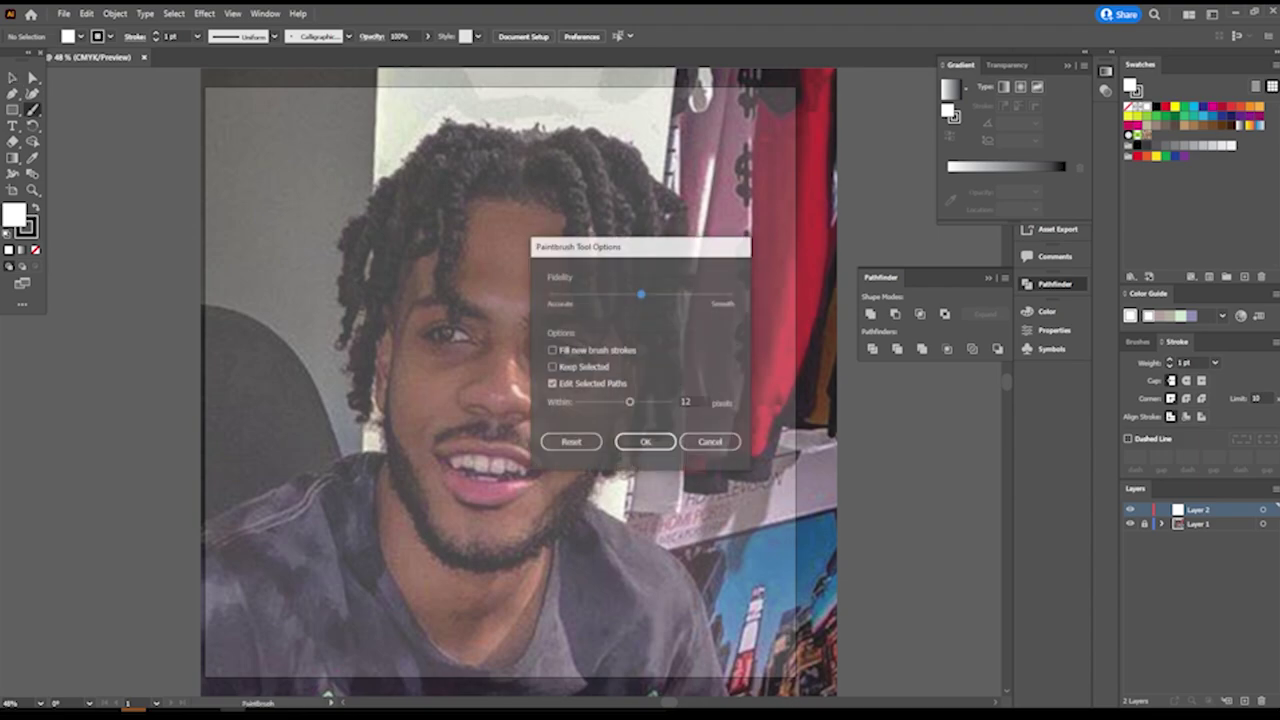
# Leave the Paintbrush options unchanged, set the fill to None and select the test stroke.
pyautogui.doubleClick(33, 109)
pyautogui.click(711, 442)
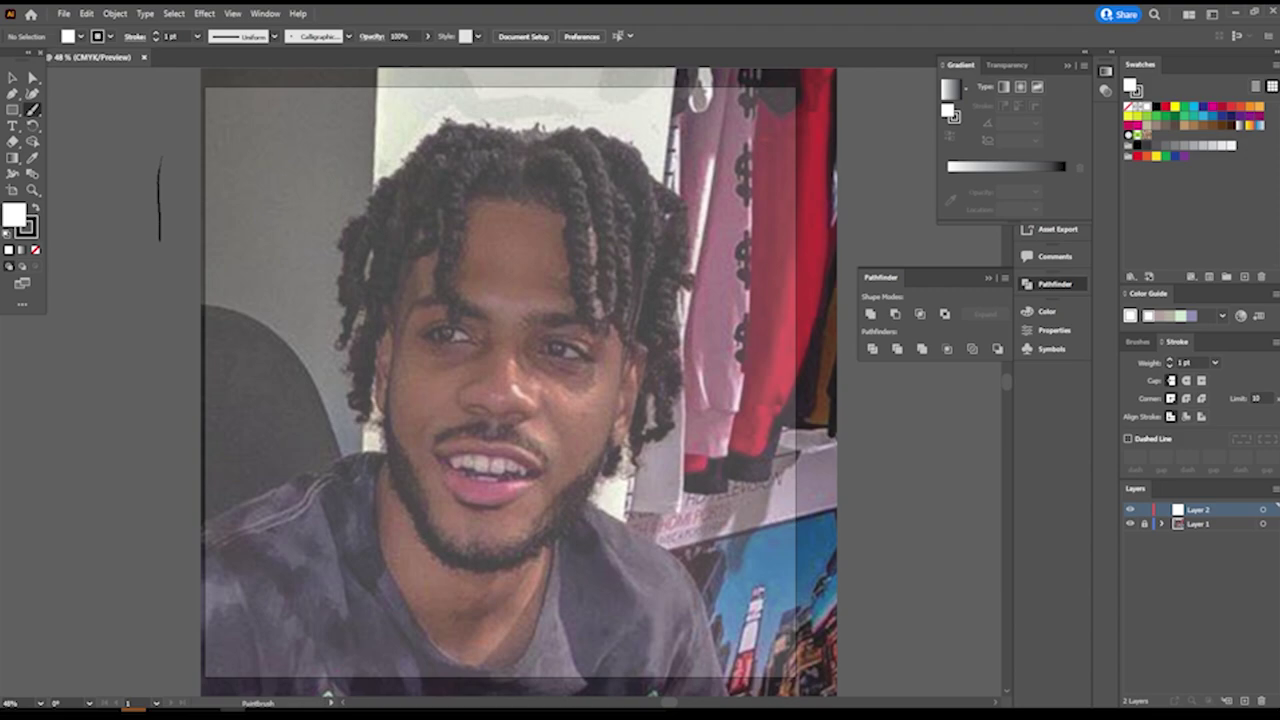
pyautogui.press('/')
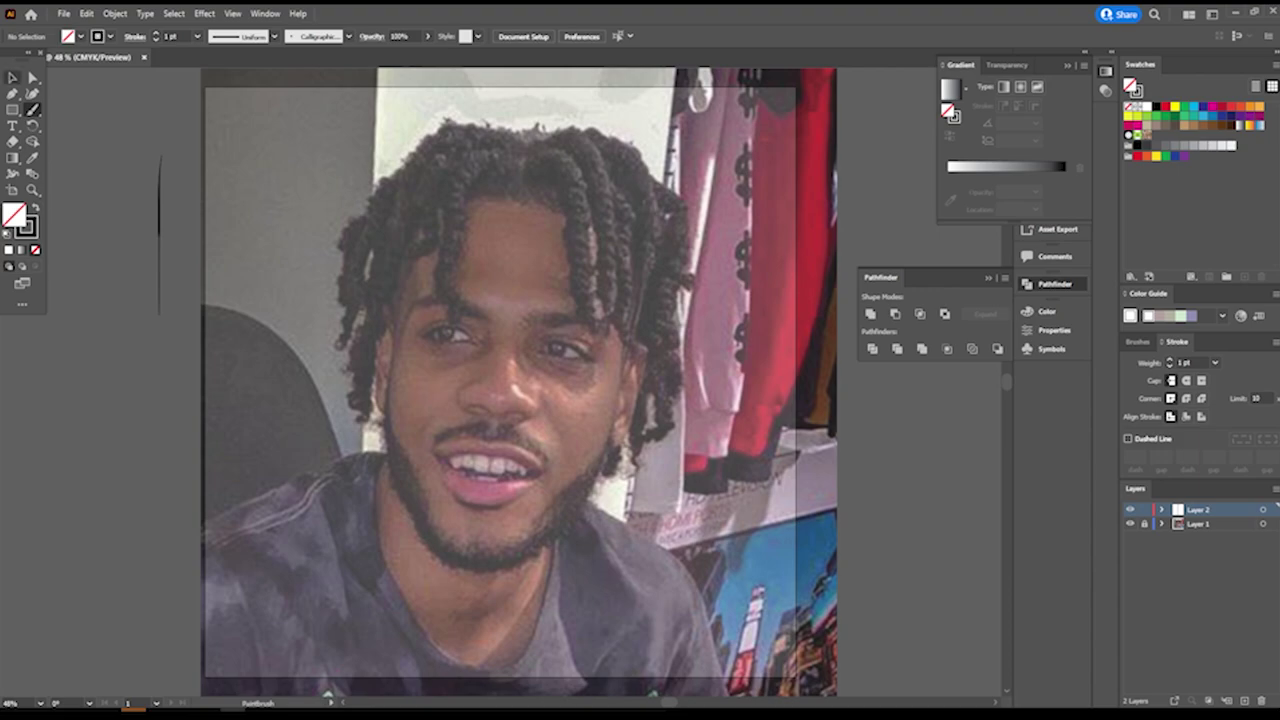
pyautogui.press('v')
pyautogui.hotkey('ctrl', 'a')
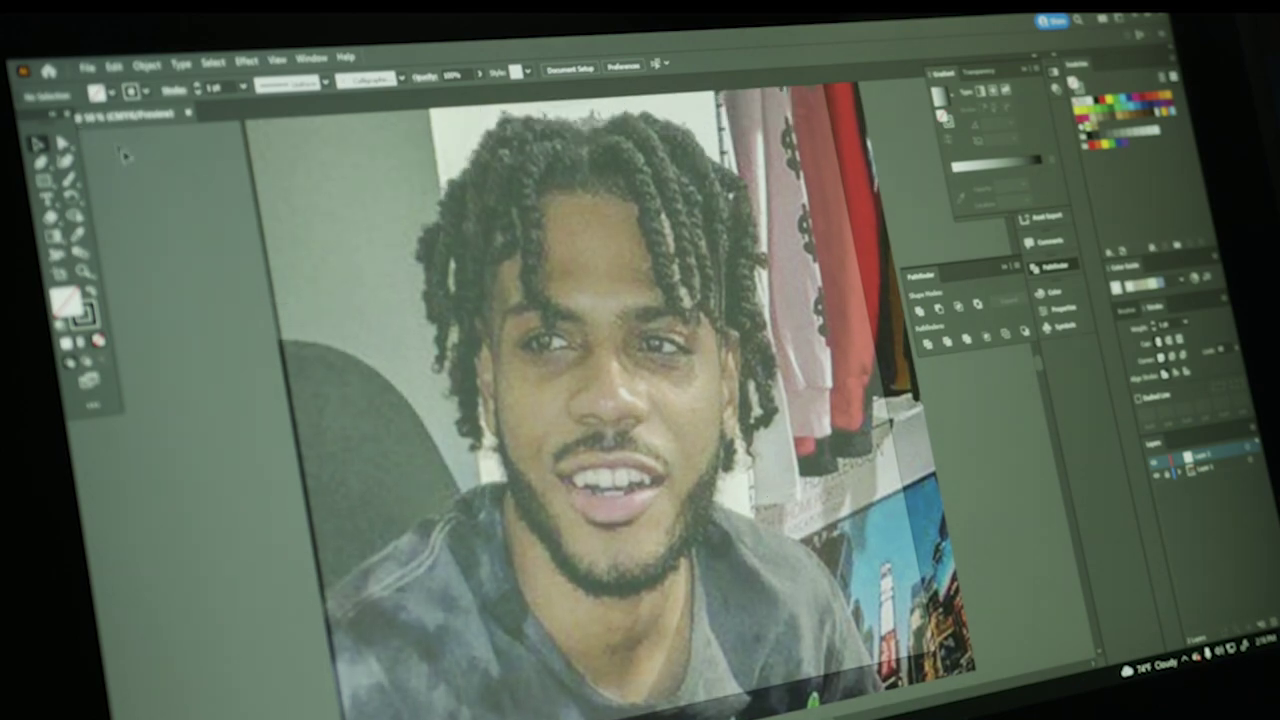
# Trace the upper lines of both eyes with the Paintbrush.
pyautogui.click(68, 180)
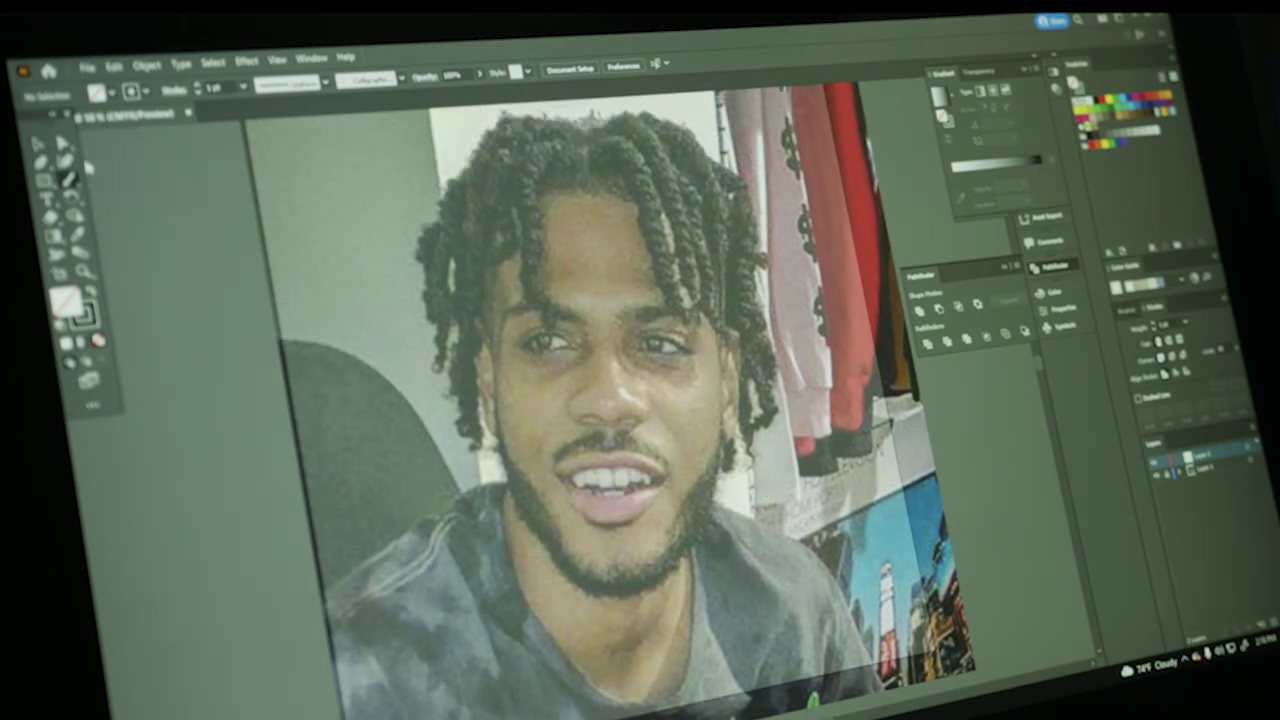
pyautogui.scroll(3, 576, 449)
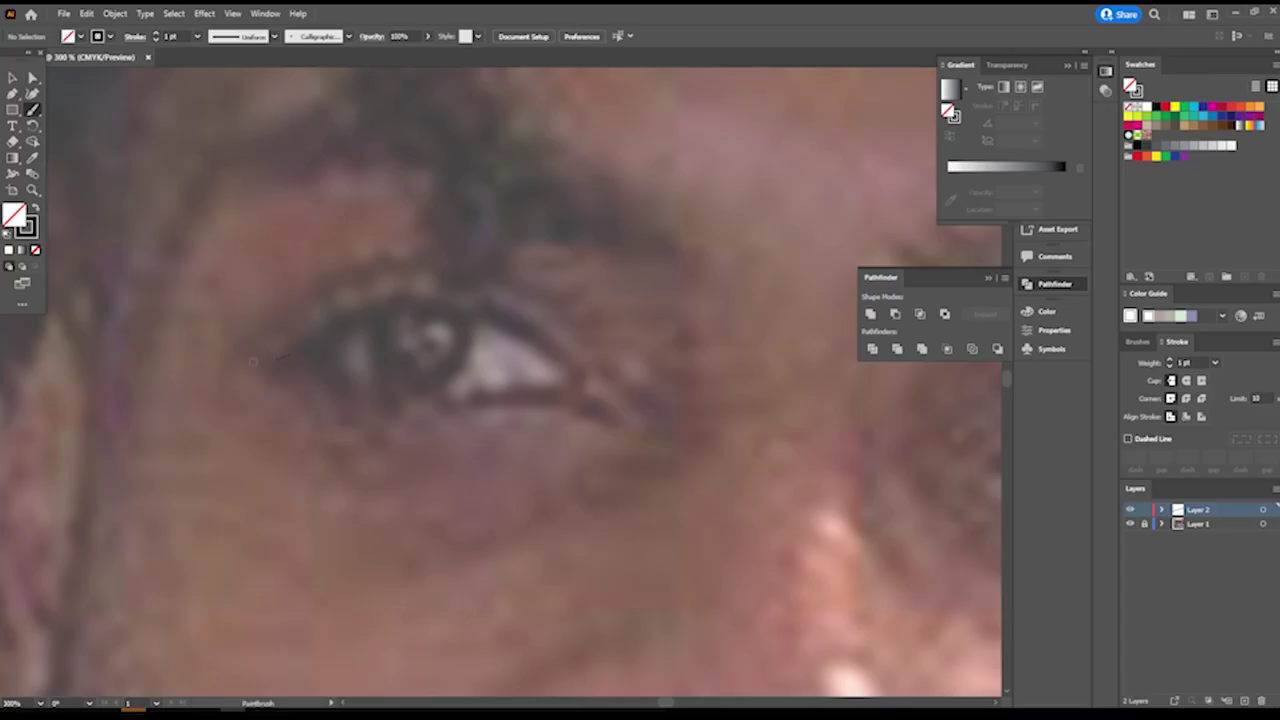
pyautogui.moveTo(292, 350); pyautogui.dragTo(655, 425)
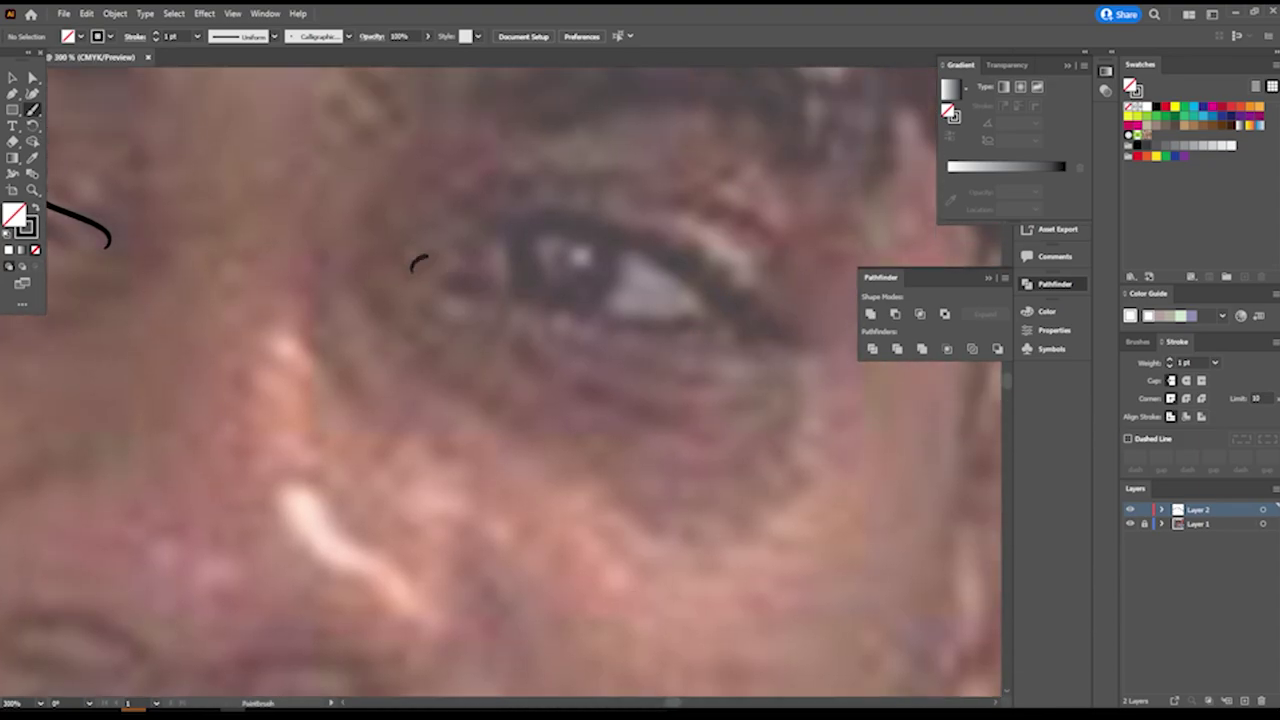
pyautogui.moveTo(428, 257); pyautogui.dragTo(789, 337)
pyautogui.hotkey('ctrl', '1')
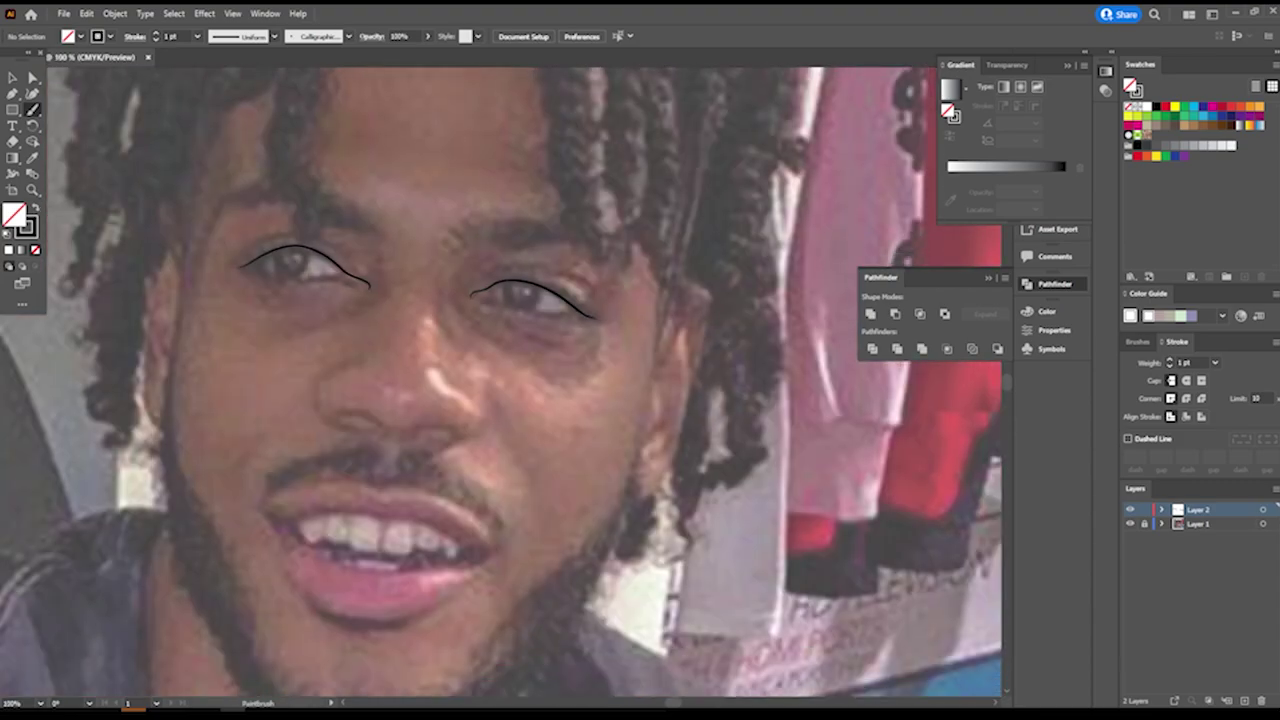
# Trace the underside of the nose, both nostrils and the nose bridge.
pyautogui.hotkey('ctrl', '=')
pyautogui.hotkey('ctrl', '=')
pyautogui.hotkey('ctrl', '=')
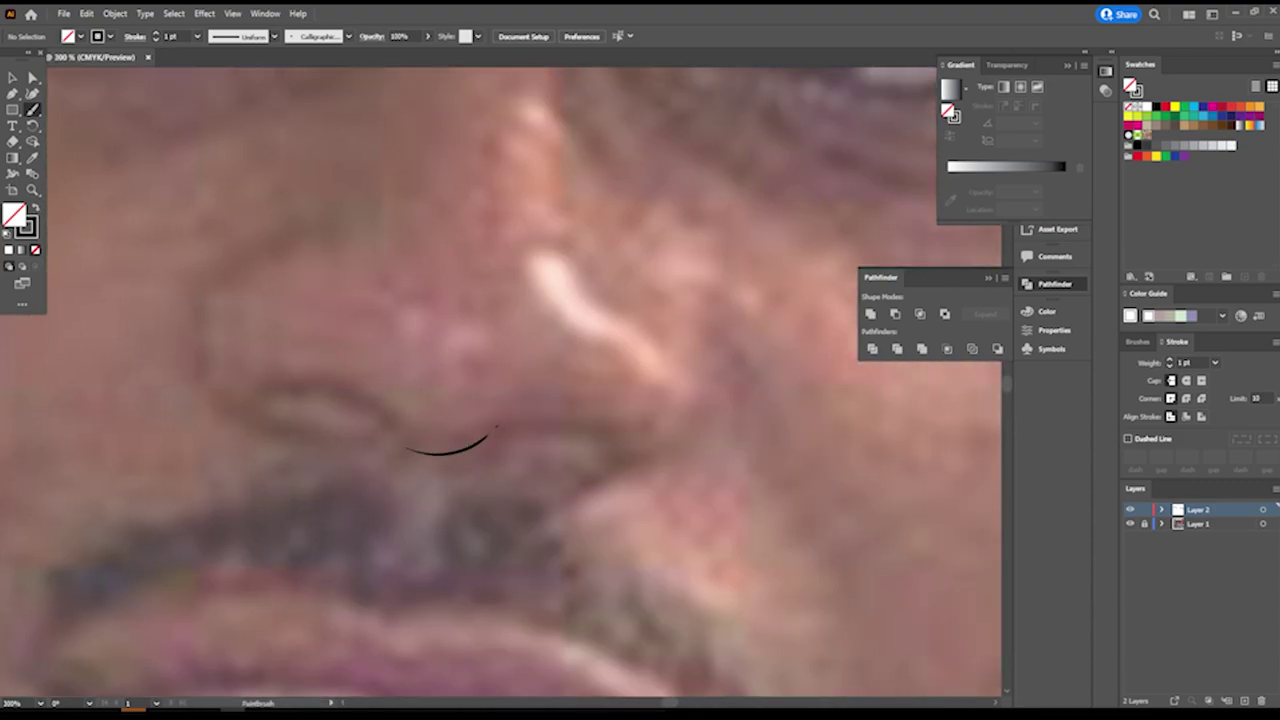
pyautogui.moveTo(367, 403); pyautogui.dragTo(265, 385)
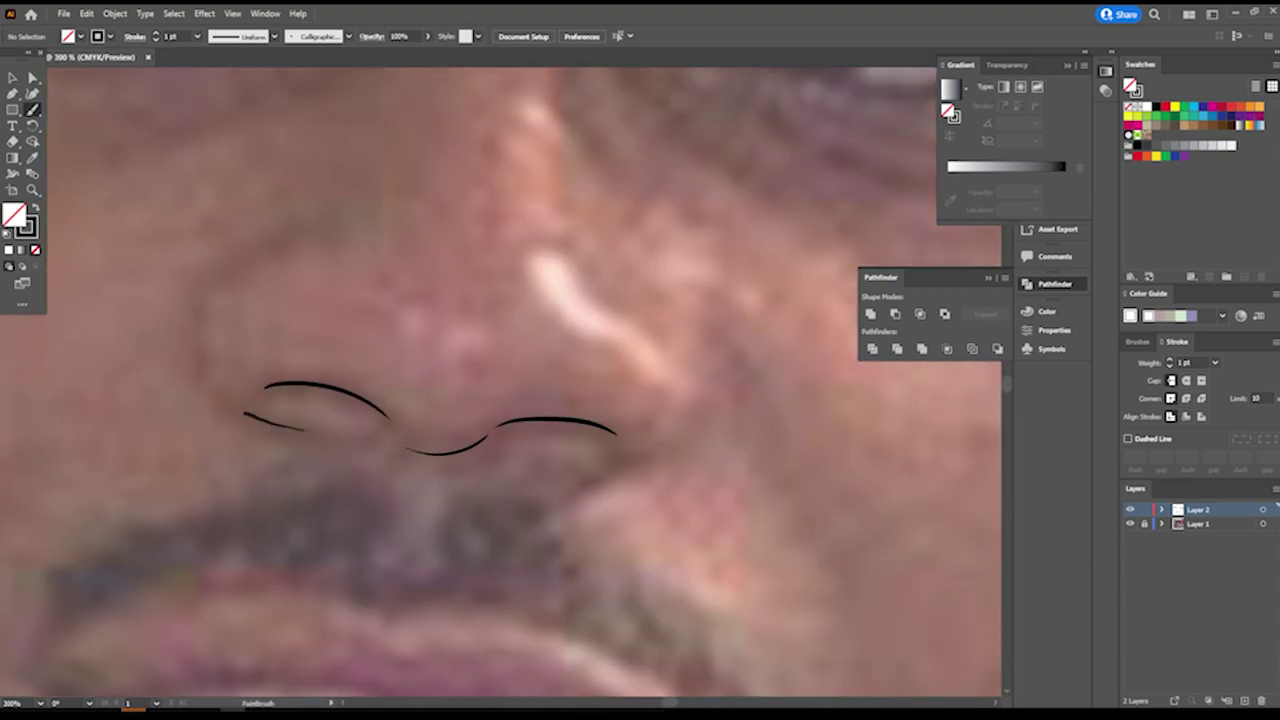
pyautogui.moveTo(305, 430); pyautogui.dragTo(278, 253)
pyautogui.moveTo(612, 466); pyautogui.dragTo(650, 322)
pyautogui.scroll(3, 540, 443)
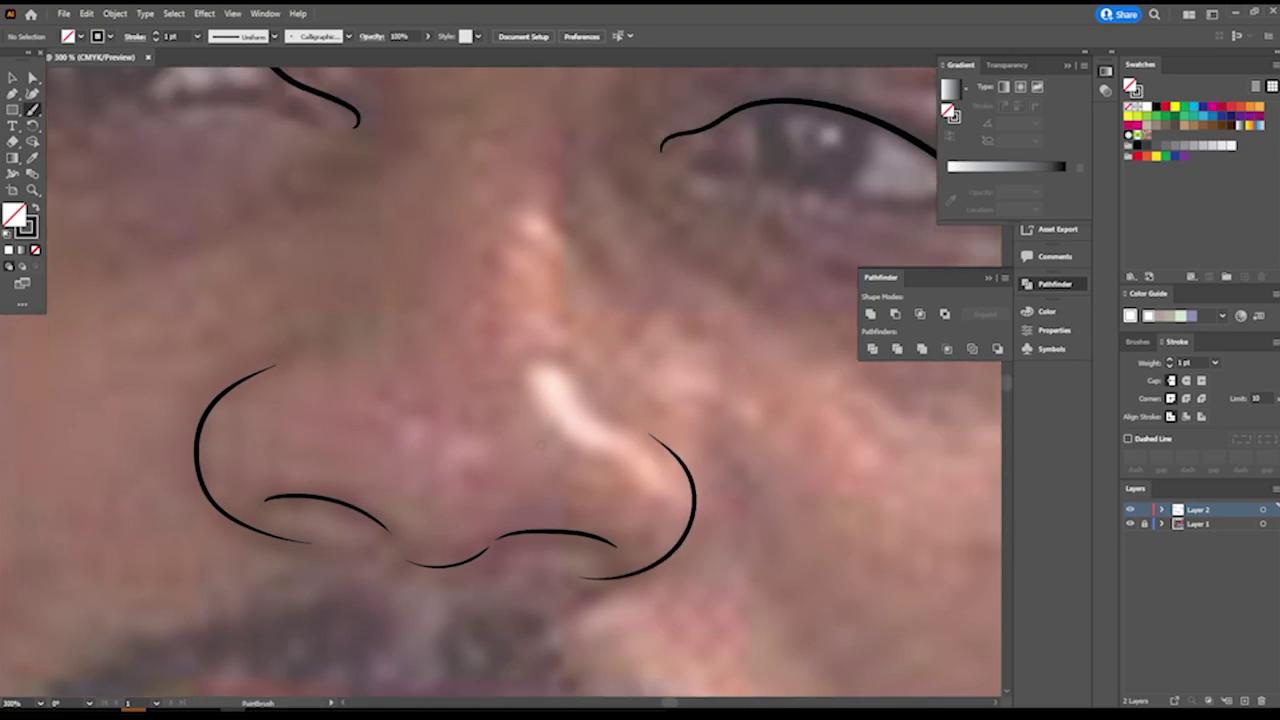
pyautogui.moveTo(588, 392); pyautogui.dragTo(564, 338)
pyautogui.scroll(4, 564, 338)
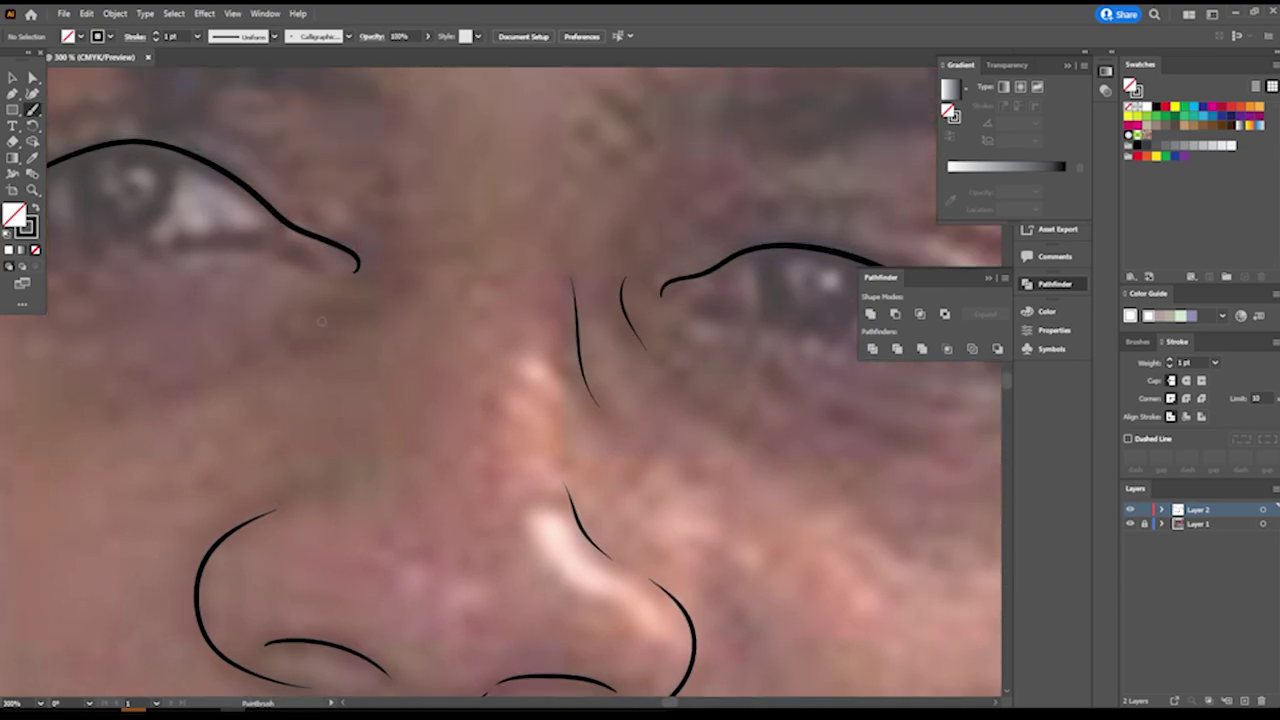
pyautogui.scroll(-3, 500, 380)
# Trace the line between the lips, the upper lip edge and the lower lip.
pyautogui.scroll(3, 380, 416)
pyautogui.scroll(2, 380, 416)
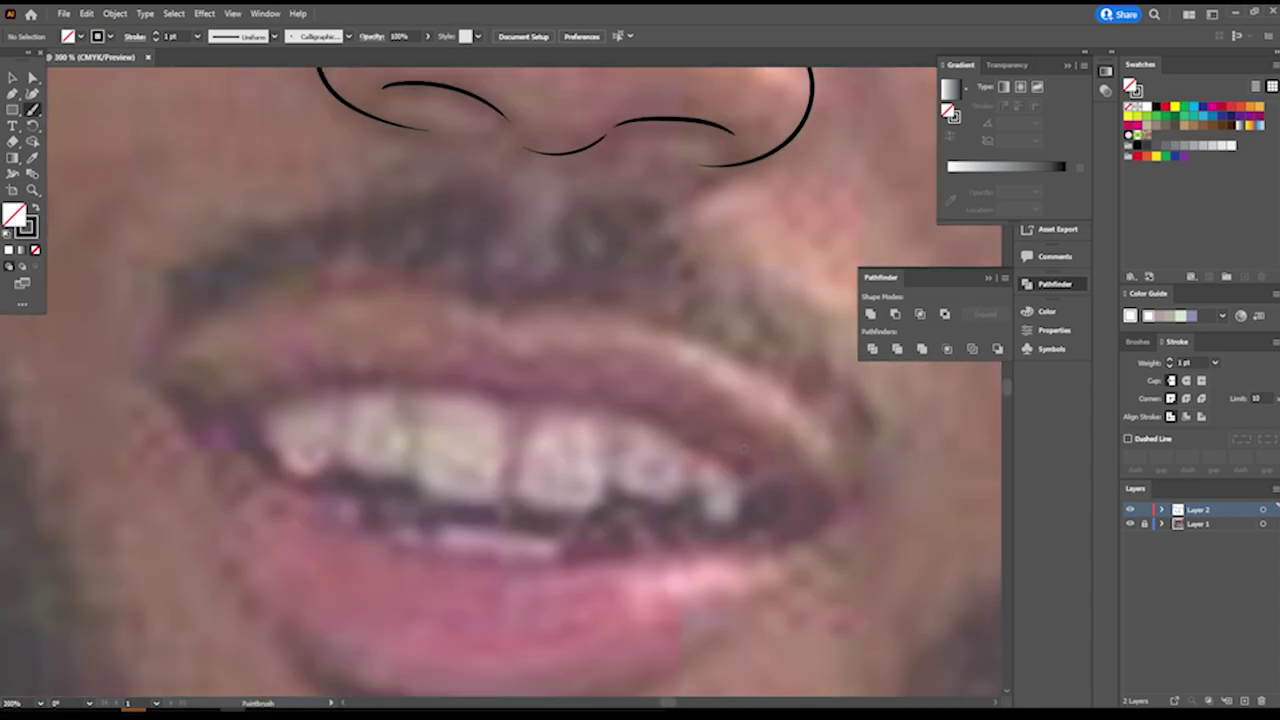
pyautogui.moveTo(205, 404)
pyautogui.mouseDown()
pyautogui.moveTo(460, 386)
pyautogui.moveTo(623, 409)
pyautogui.moveTo(835, 518)
pyautogui.mouseUp()
pyautogui.moveTo(143, 368)
pyautogui.mouseDown()
pyautogui.moveTo(330, 298)
pyautogui.moveTo(714, 358)
pyautogui.moveTo(852, 505)
pyautogui.mouseUp()
pyautogui.scroll(-2, 830, 518)
pyautogui.moveTo(148, 308)
pyautogui.mouseDown()
pyautogui.moveTo(306, 586)
pyautogui.moveTo(614, 606)
pyautogui.moveTo(835, 458)
pyautogui.mouseUp()
pyautogui.moveTo(207, 328)
pyautogui.mouseDown()
pyautogui.moveTo(320, 429)
pyautogui.moveTo(551, 477)
pyautogui.moveTo(800, 447)
pyautogui.mouseUp()
pyautogui.hotkey('ctrl', '0')
pyautogui.scroll(3, 640, 380)
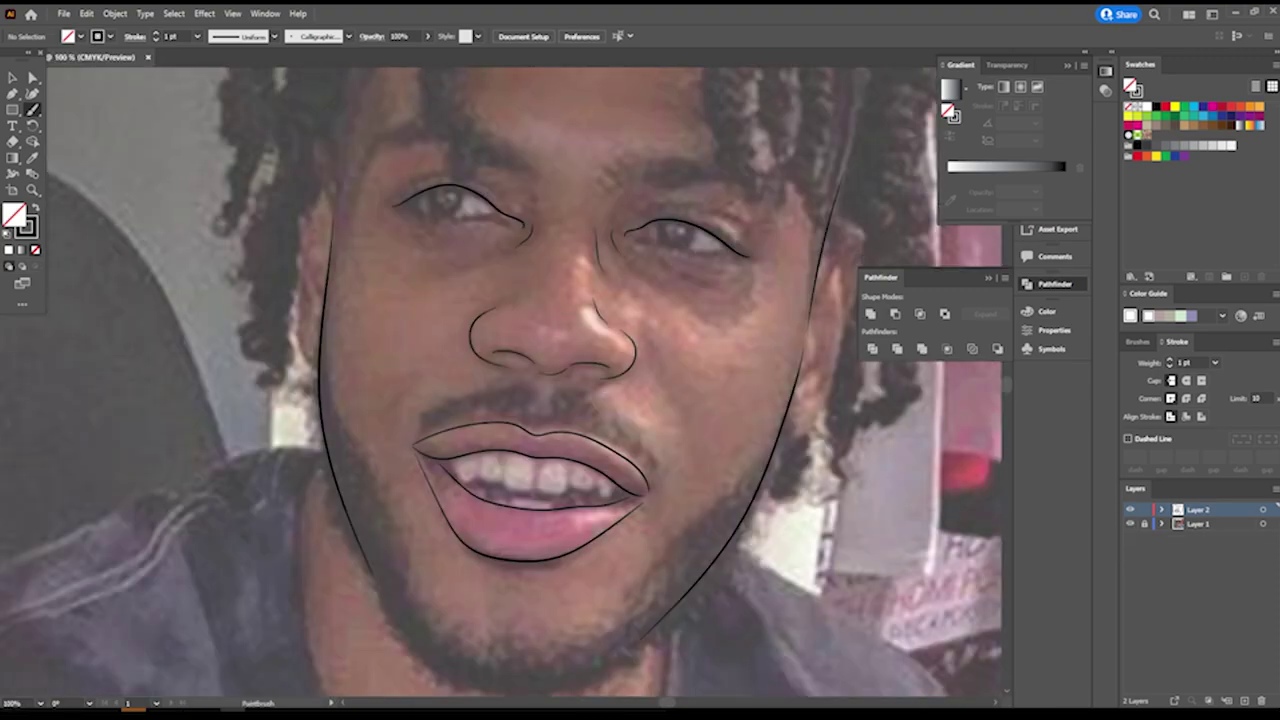
# Trace the scalloped lower edge of the teeth.
pyautogui.scroll(5, 530, 490)
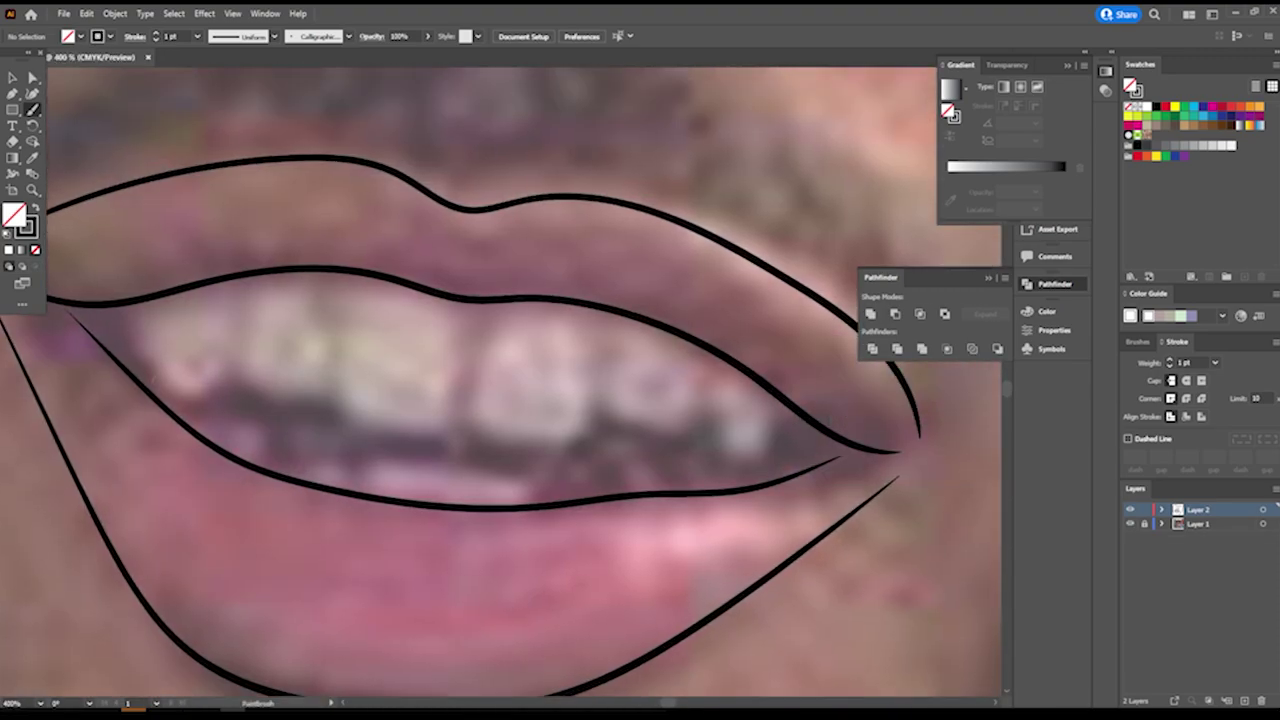
pyautogui.moveTo(333, 400)
pyautogui.mouseDown()
pyautogui.moveTo(588, 445)
pyautogui.moveTo(700, 440)
pyautogui.mouseUp()
pyautogui.hotkey('ctrl', '-')
pyautogui.hotkey('ctrl', '-')
pyautogui.hotkey('ctrl', '-')
pyautogui.hotkey('ctrl', '-')
pyautogui.hotkey('ctrl', '-')
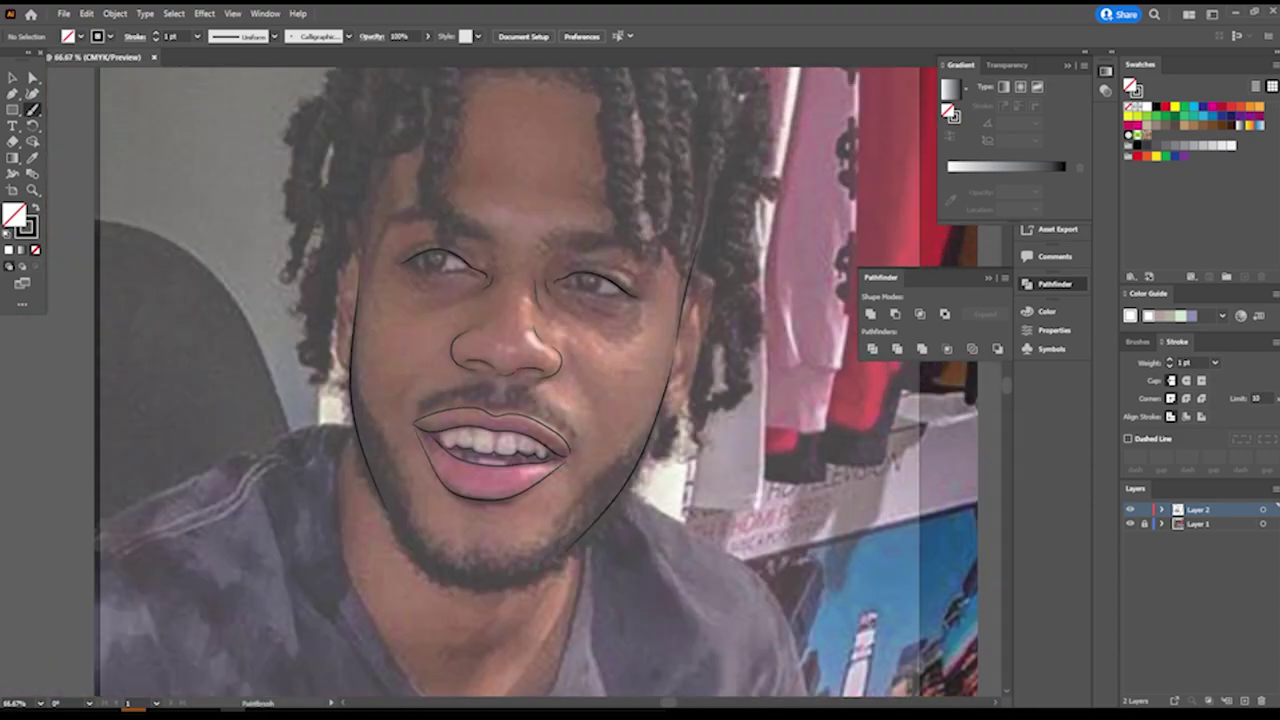
# Draw curves up the left side of the face and along the right ear.
pyautogui.scroll(4, 362, 340)
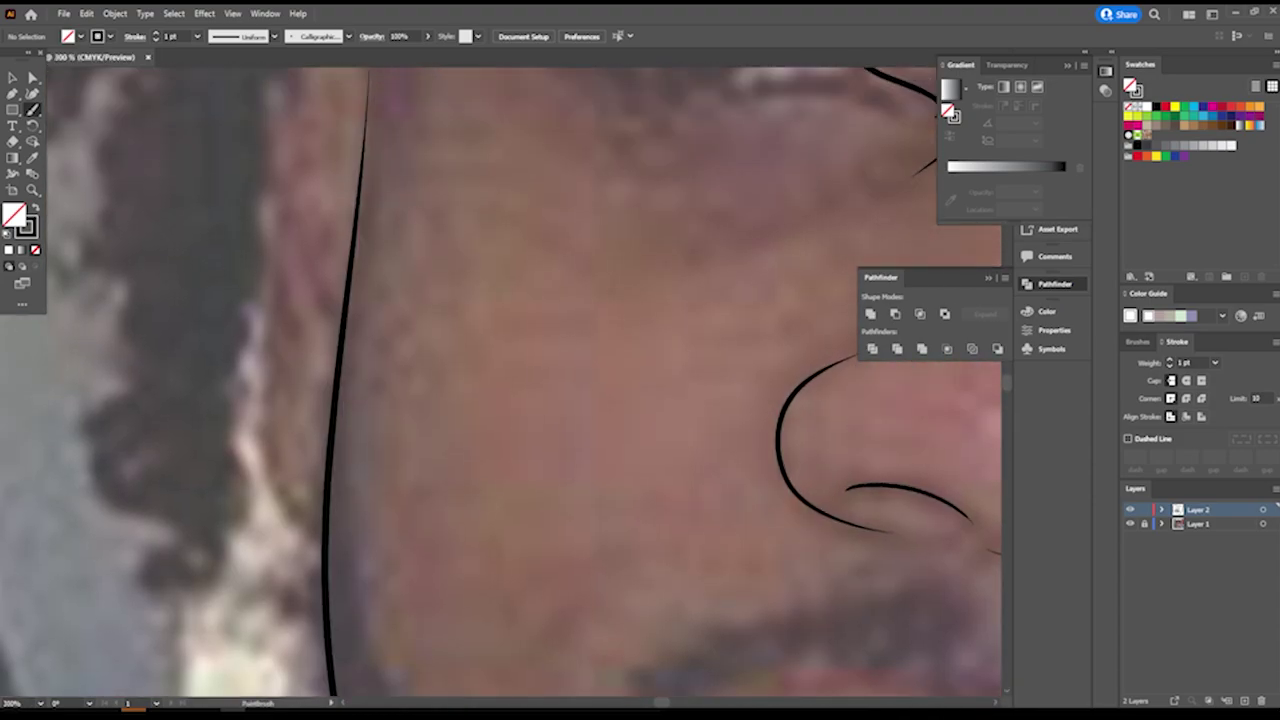
pyautogui.scroll(3, 500, 400)
pyautogui.moveTo(328, 668)
pyautogui.mouseDown()
pyautogui.moveTo(258, 533)
pyautogui.moveTo(257, 214)
pyautogui.mouseUp()
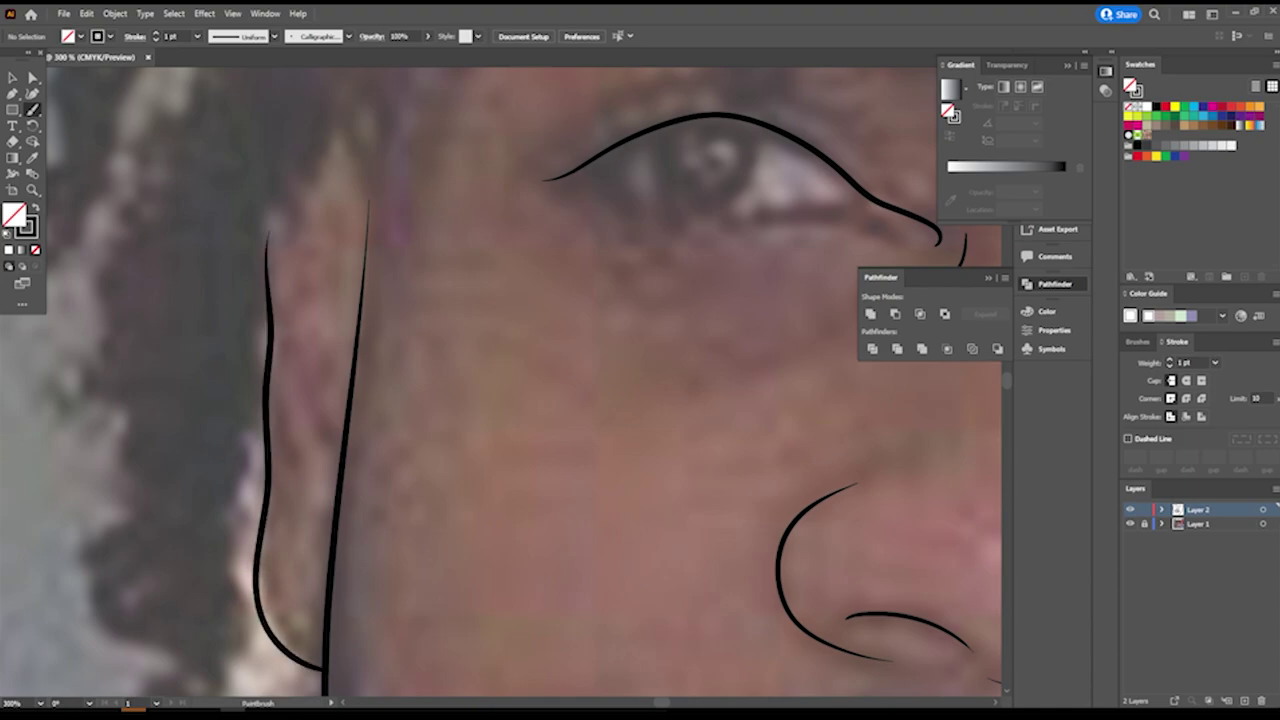
pyautogui.hotkey('ctrl', '-')
pyautogui.hotkey('ctrl', '-')
pyautogui.hotkey('ctrl', '-')
pyautogui.scroll(3, 531, 515)
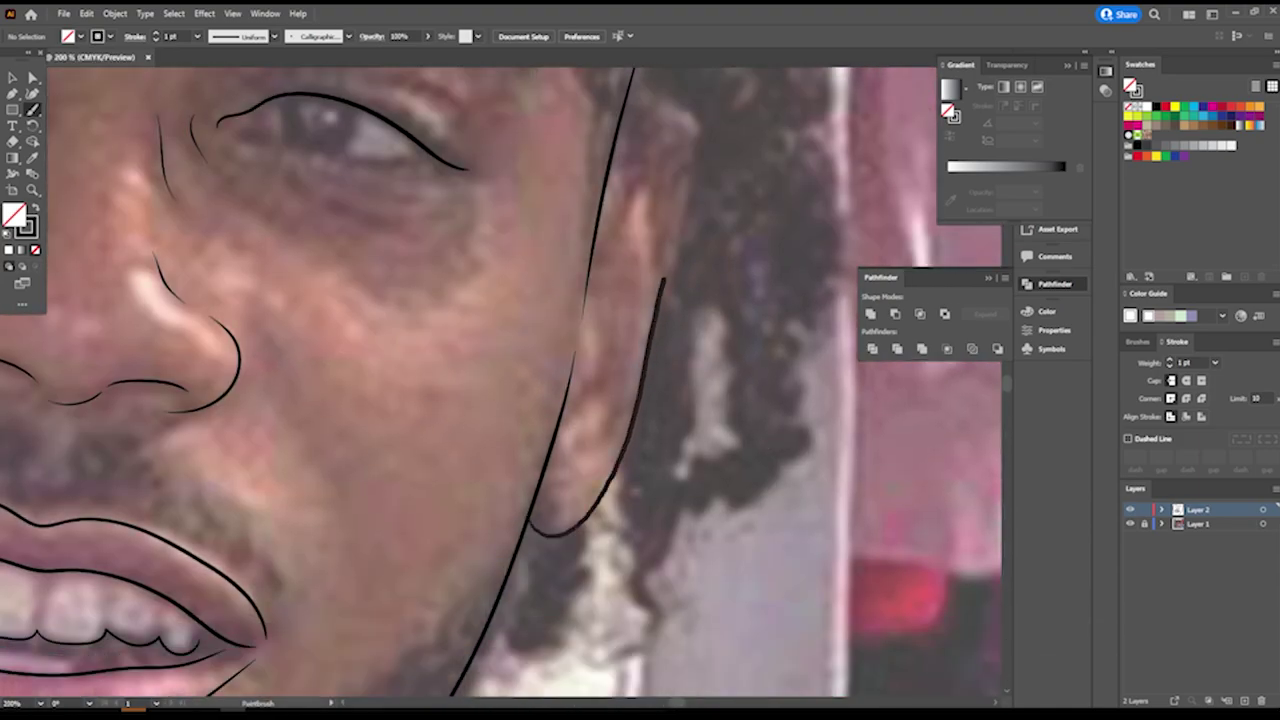
pyautogui.moveTo(563, 535); pyautogui.dragTo(665, 96)
pyautogui.hotkey('ctrl', '-')
pyautogui.hotkey('ctrl', '-')
pyautogui.hotkey('ctrl', '-')
# Trace the jawline around the chin.
pyautogui.hotkey('ctrl', '+')
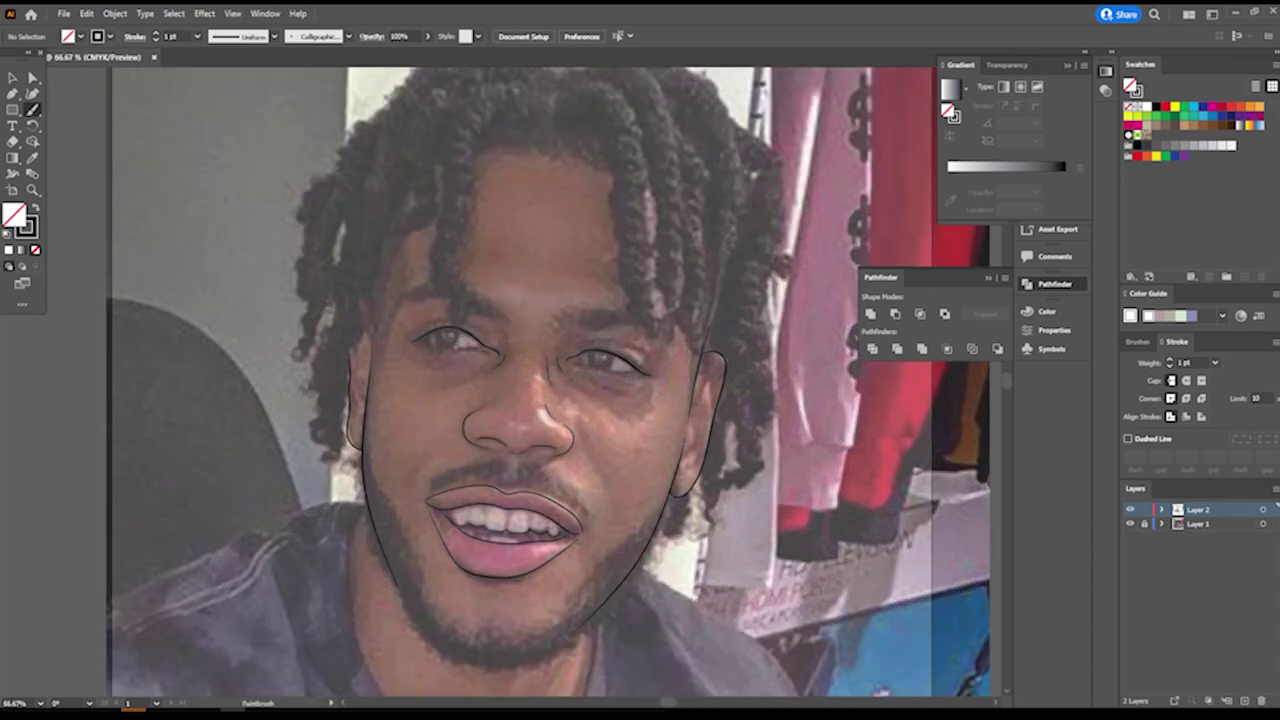
pyautogui.hotkey('ctrl', '+')
pyautogui.hotkey('ctrl', '+')
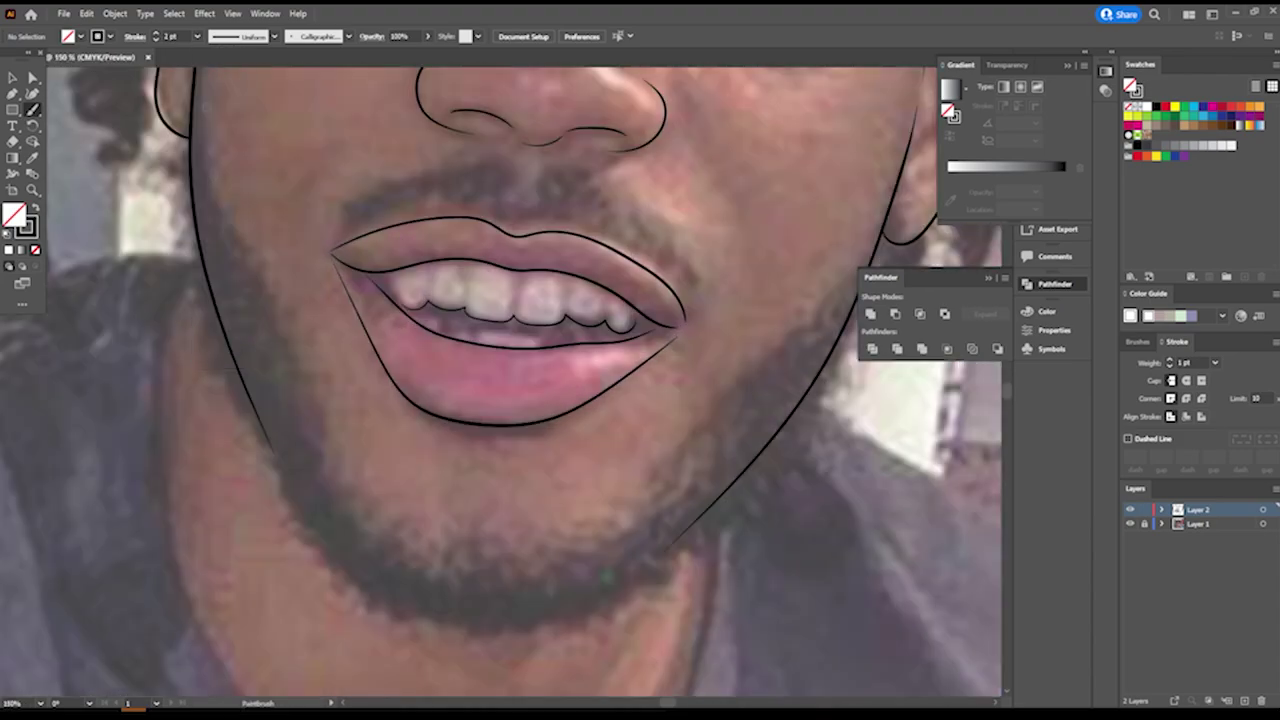
pyautogui.moveTo(258, 425)
pyautogui.mouseDown()
pyautogui.moveTo(404, 592)
pyautogui.moveTo(650, 566)
pyautogui.moveTo(820, 378)
pyautogui.mouseUp()
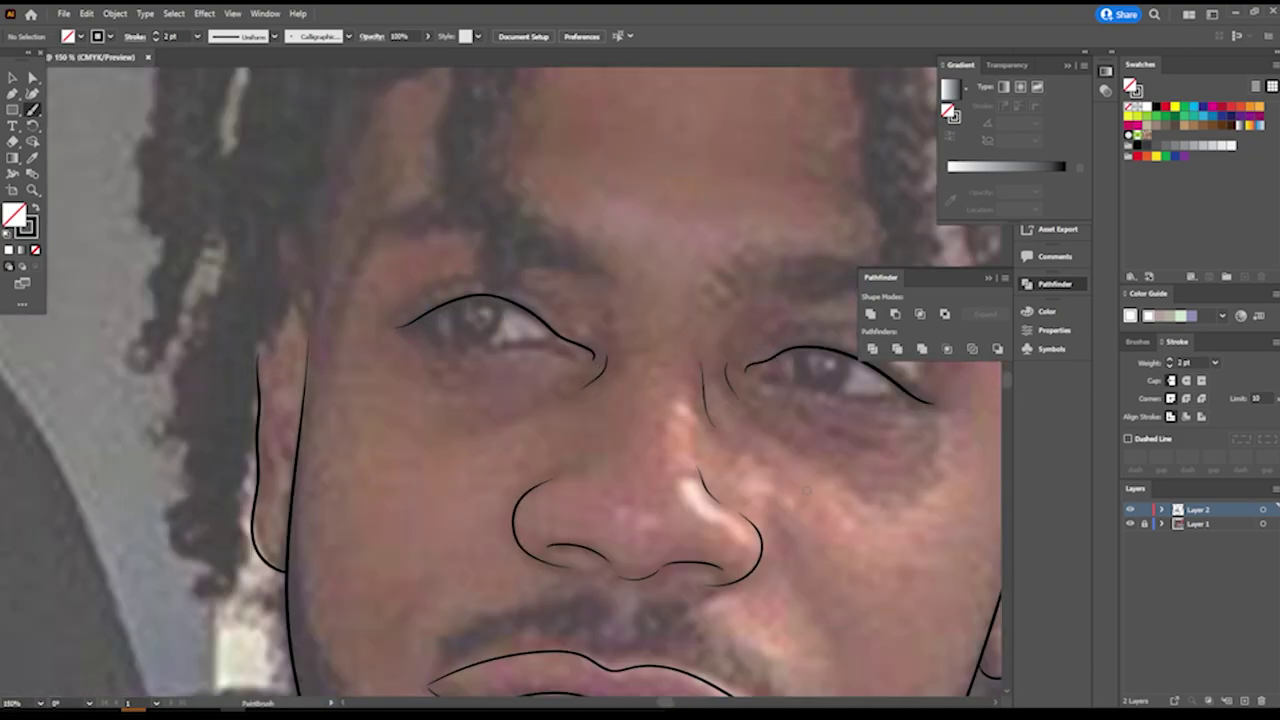
pyautogui.hotkey('ctrl', '-')
pyautogui.hotkey('ctrl', '-')
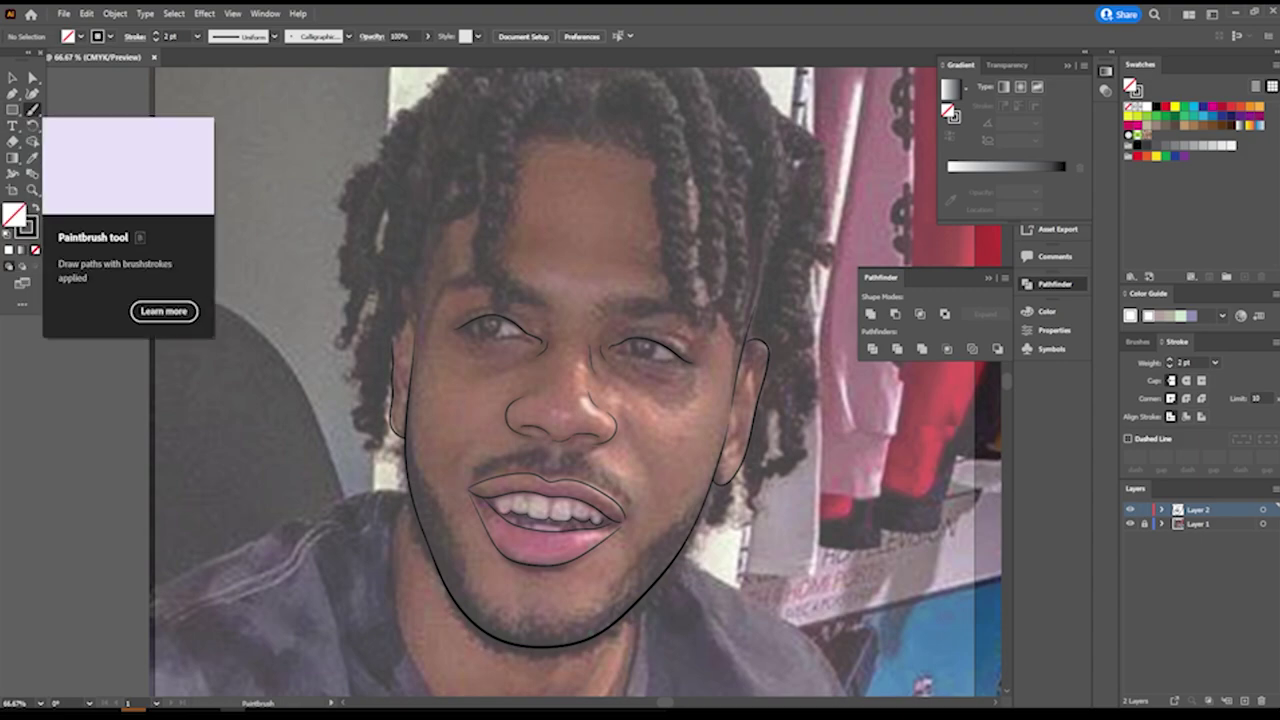
pyautogui.rightClick(32, 109)
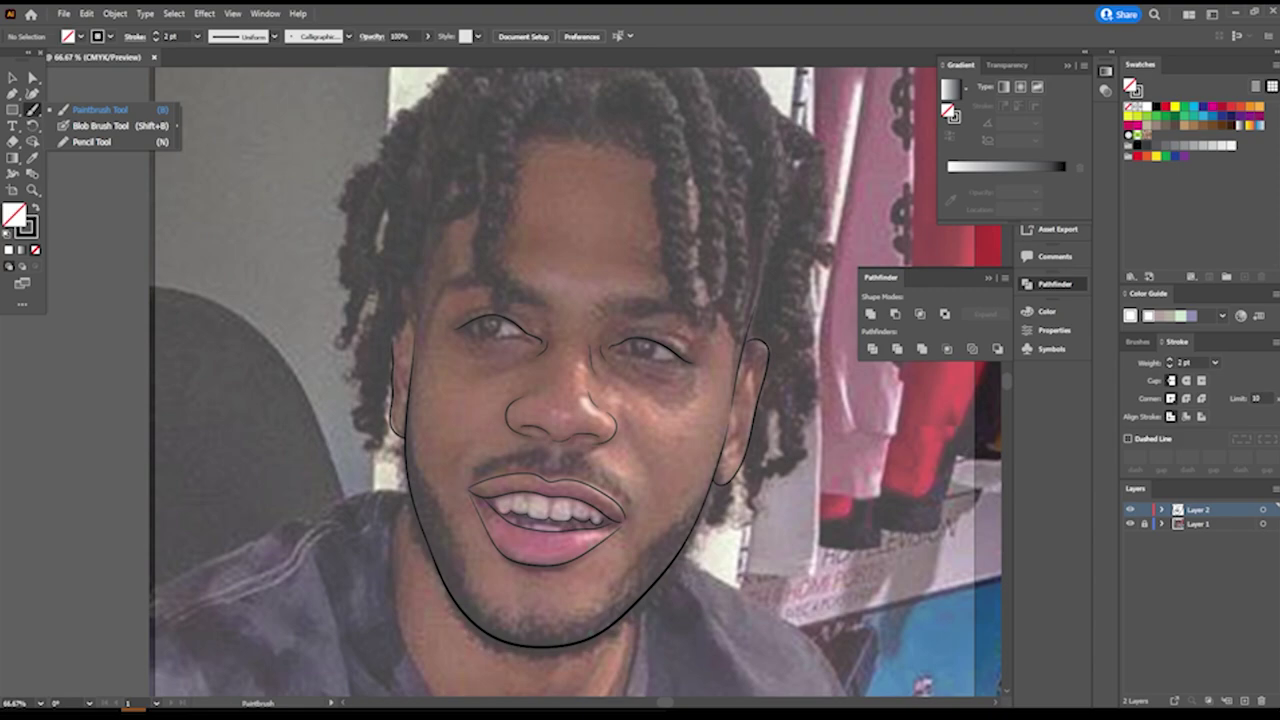
# Switch to the Pencil tool with default settings, a black fill and no stroke.
pyautogui.click(91, 142)
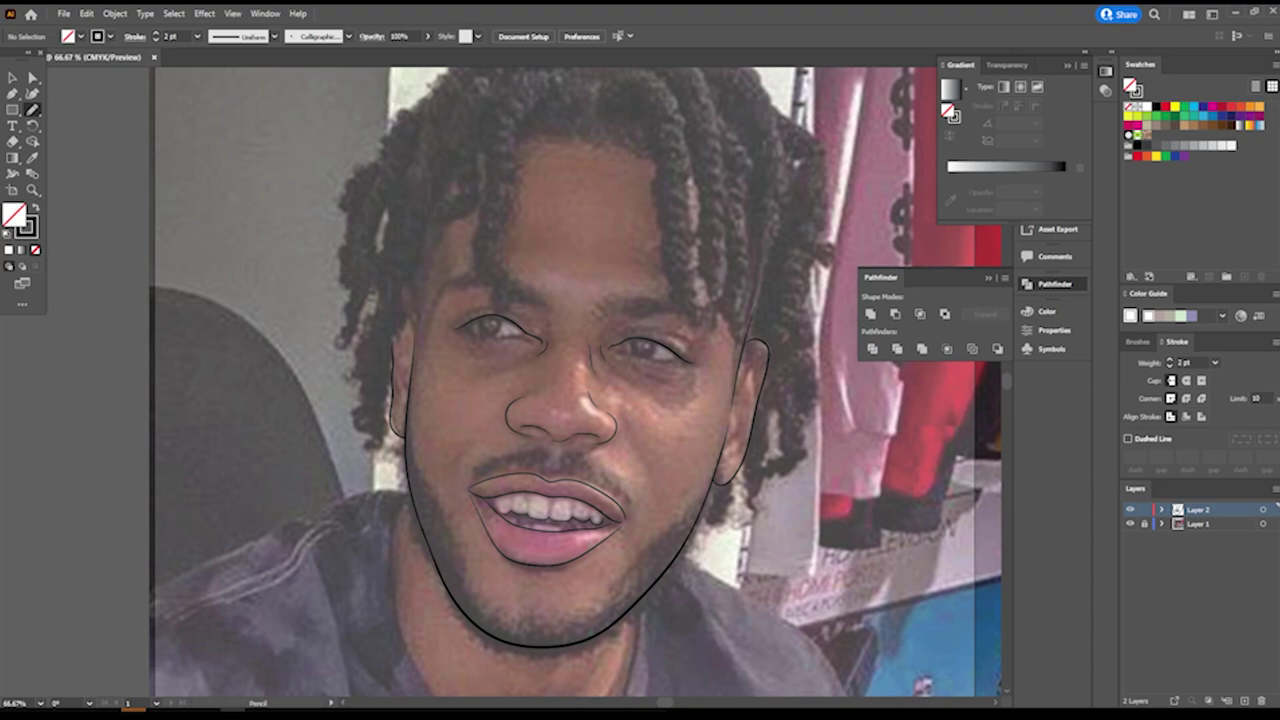
pyautogui.doubleClick(32, 109)
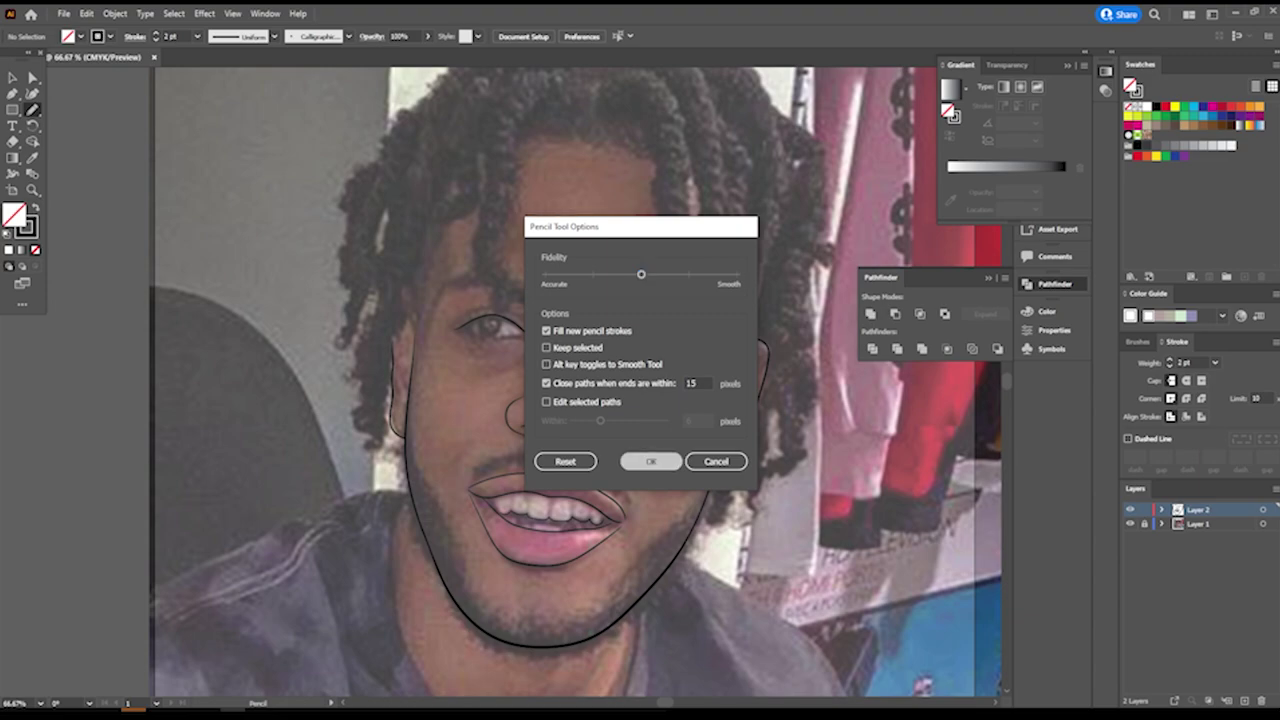
pyautogui.click(651, 461)
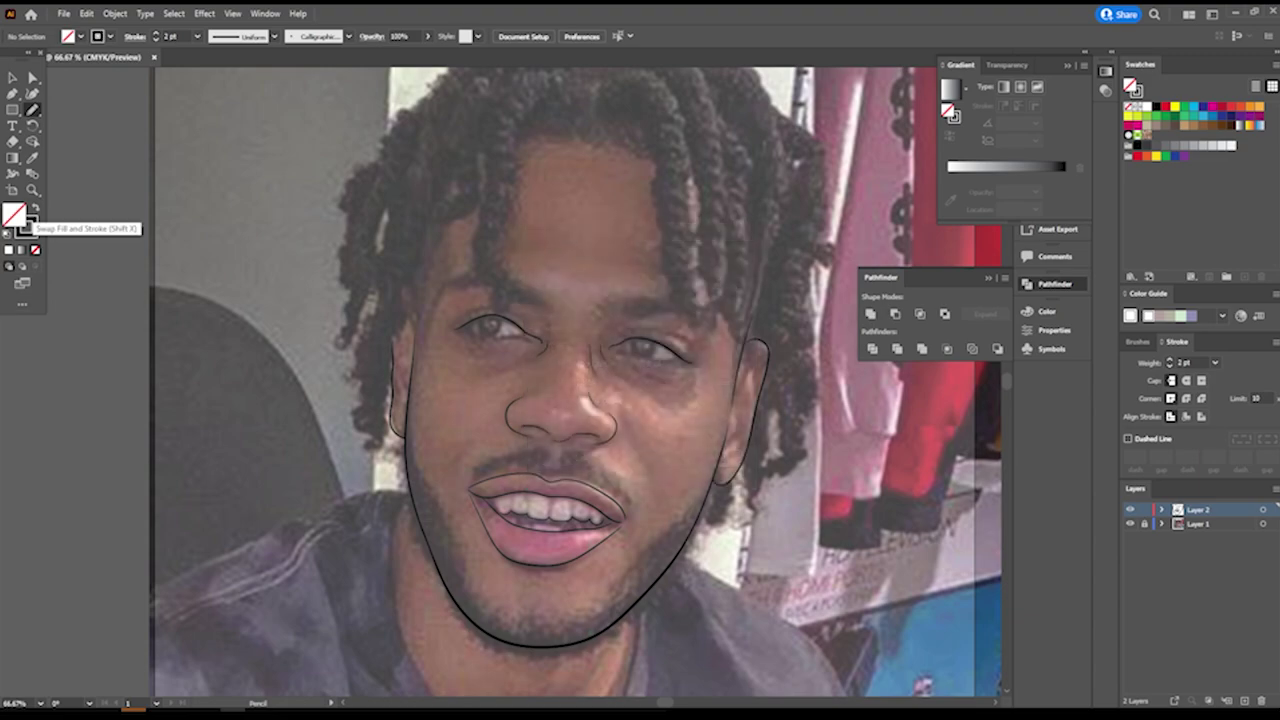
pyautogui.click(35, 206)
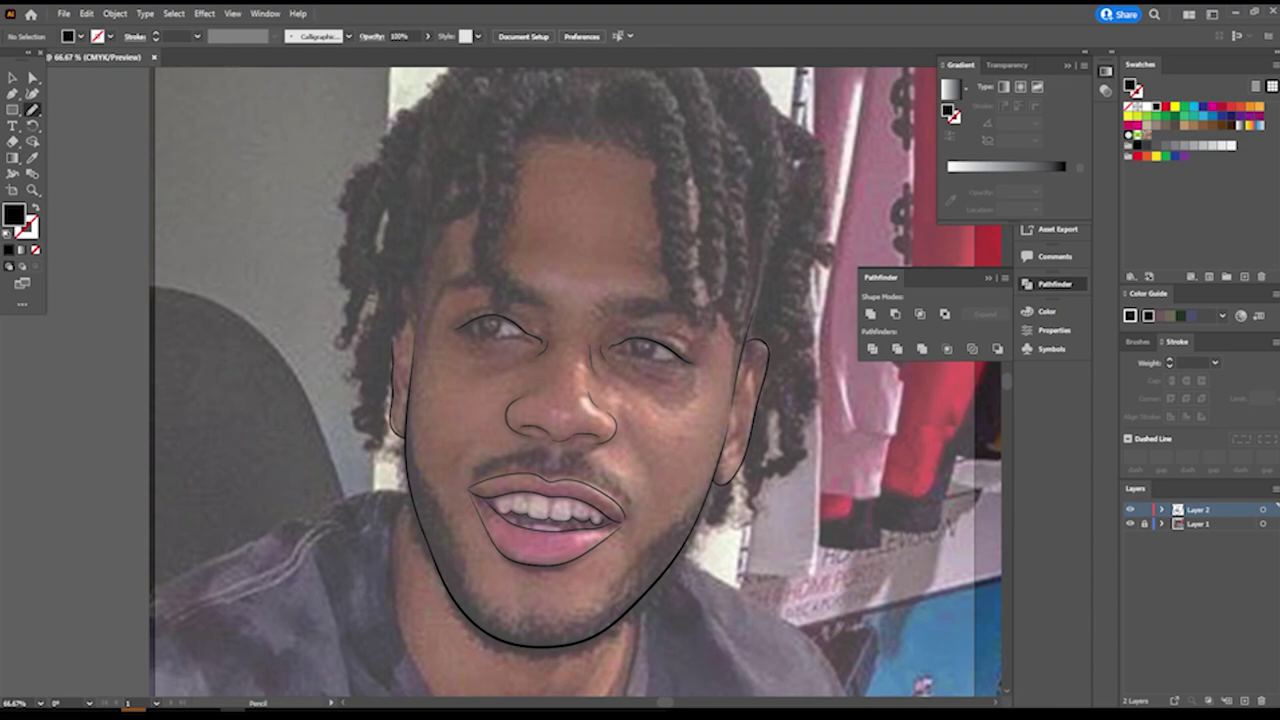
pyautogui.scroll(1, 575, 381)
pyautogui.scroll(2, 575, 381)
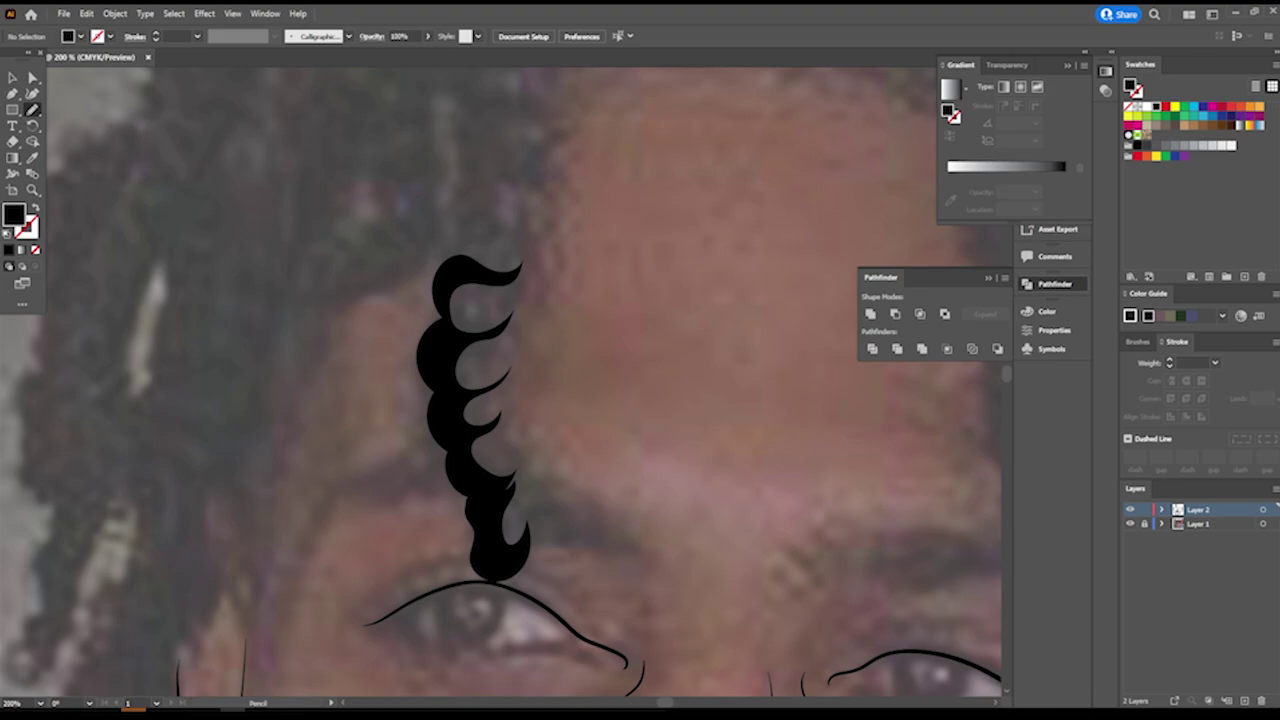
# Draw the left part of the front hairline as a solid black shape.
pyautogui.hotkey('ctrl', '+')
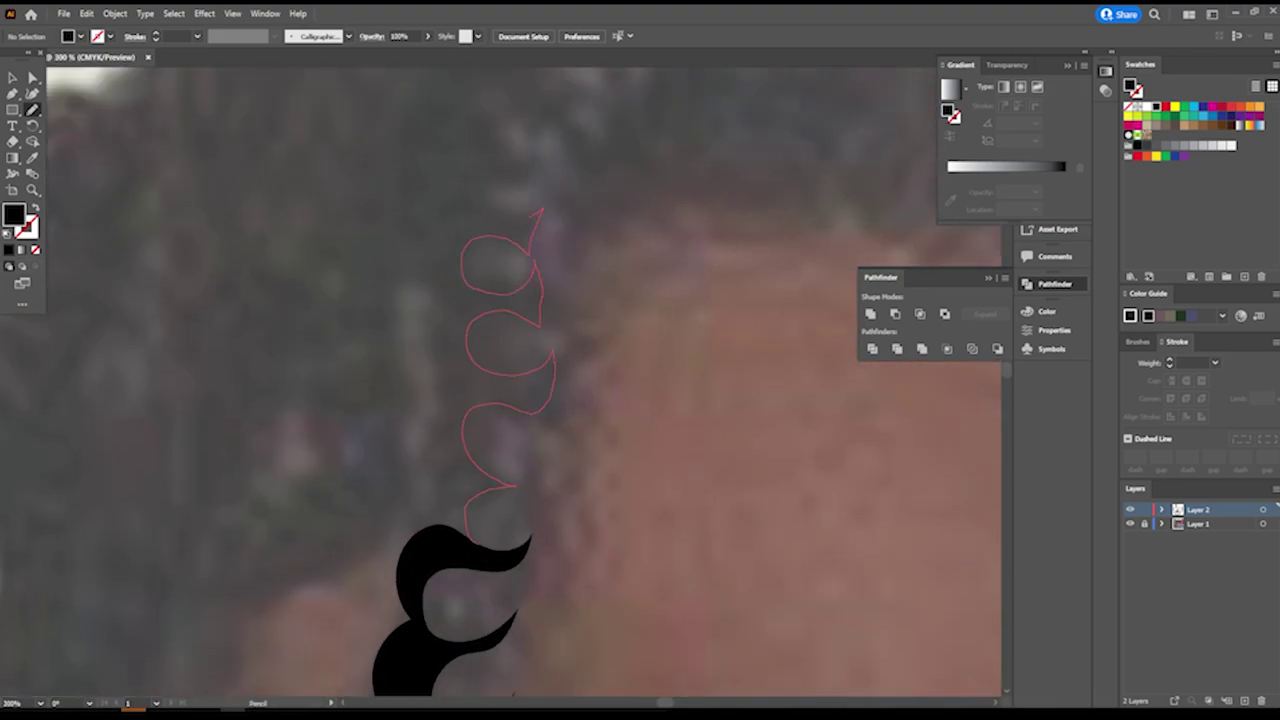
pyautogui.hotkey('ctrl', '-')
pyautogui.hotkey('ctrl', '-')
pyautogui.hotkey('ctrl', '-')
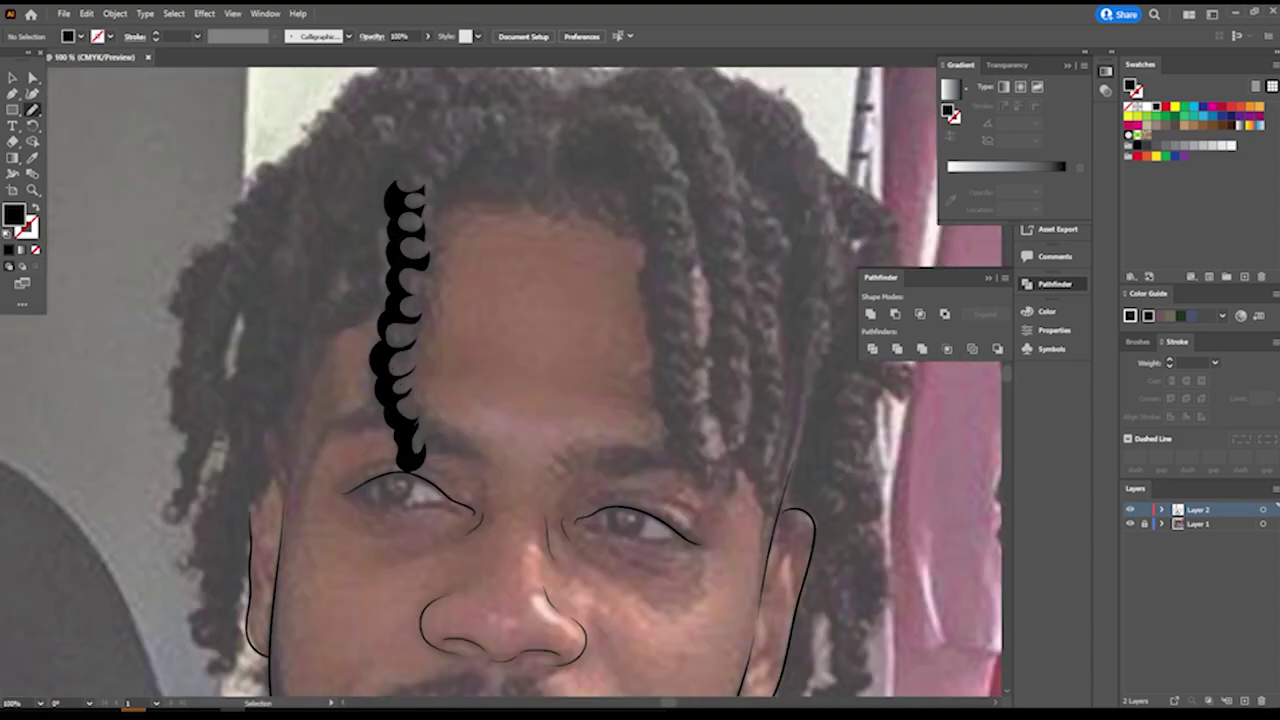
pyautogui.hotkey('ctrl', '+')
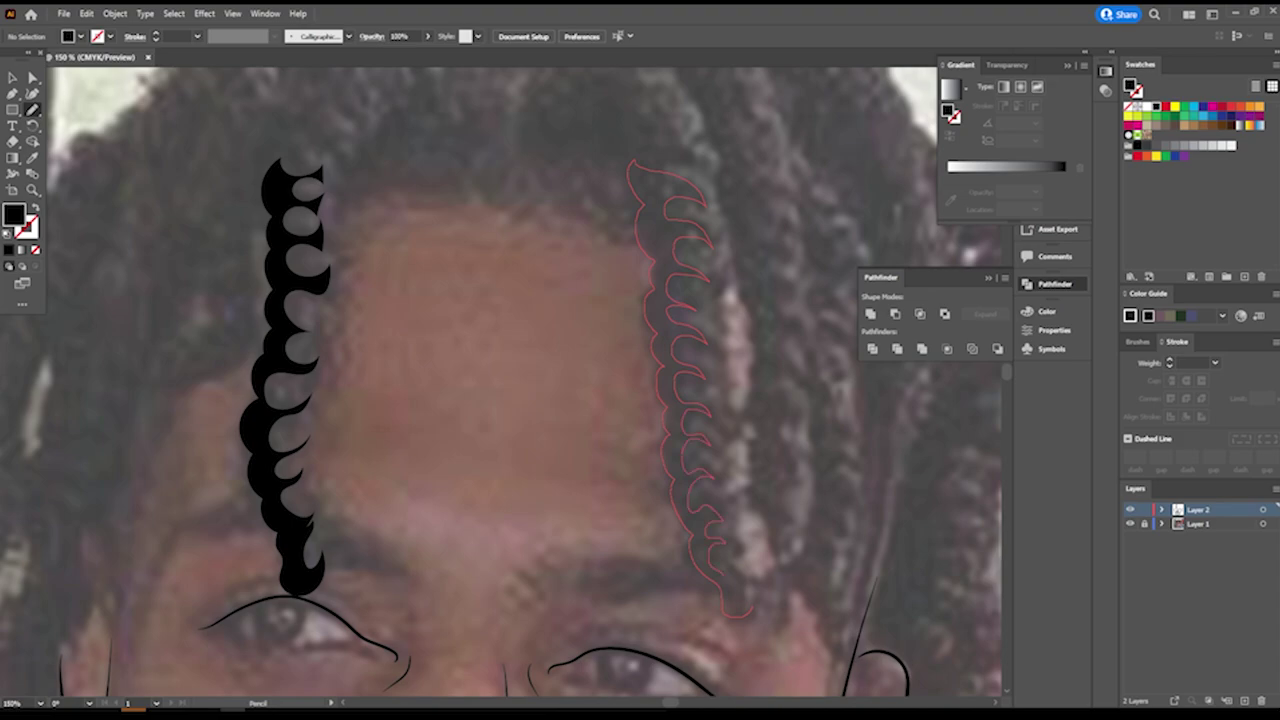
pyautogui.hotkey('ctrl', '-')
pyautogui.hotkey('ctrl', '-')
pyautogui.hotkey('ctrl', '+')
pyautogui.hotkey('ctrl', '+')
pyautogui.hotkey('ctrl', '+')
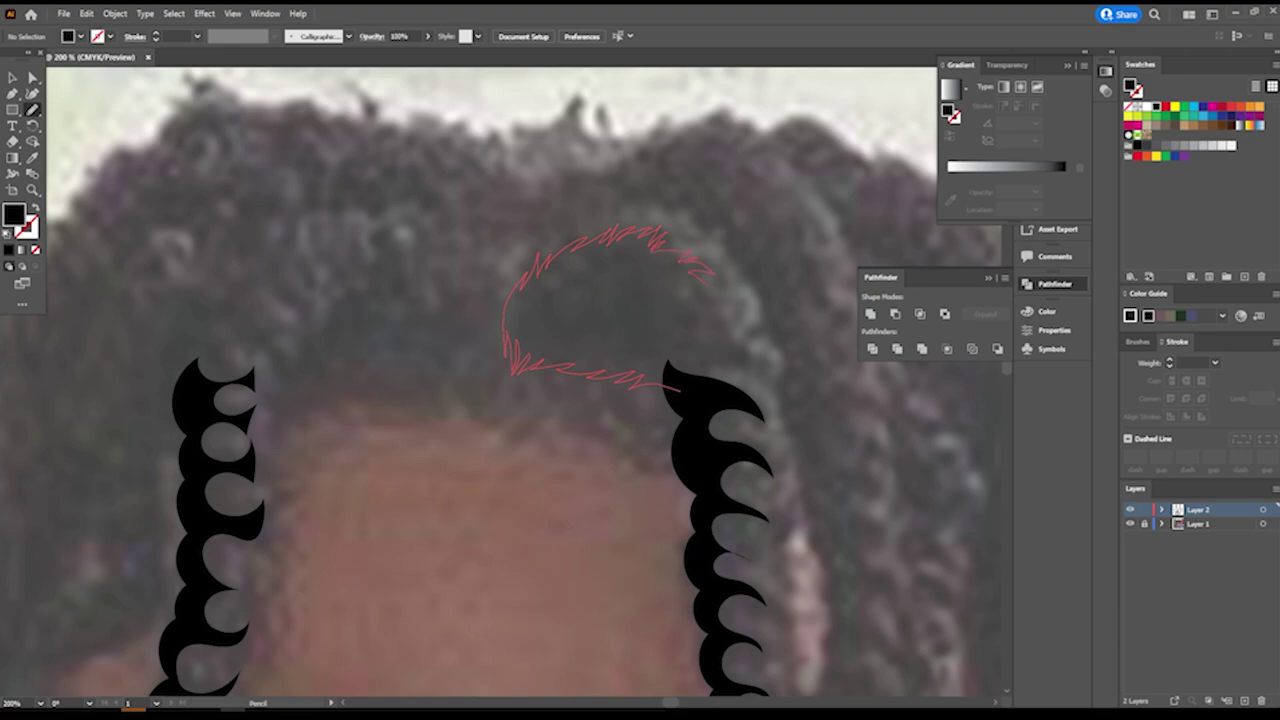
pyautogui.moveTo(680, 388); pyautogui.dragTo(672, 386)
pyautogui.scroll(2, 260, 430)
pyautogui.moveTo(255, 430); pyautogui.dragTo(293, 433)
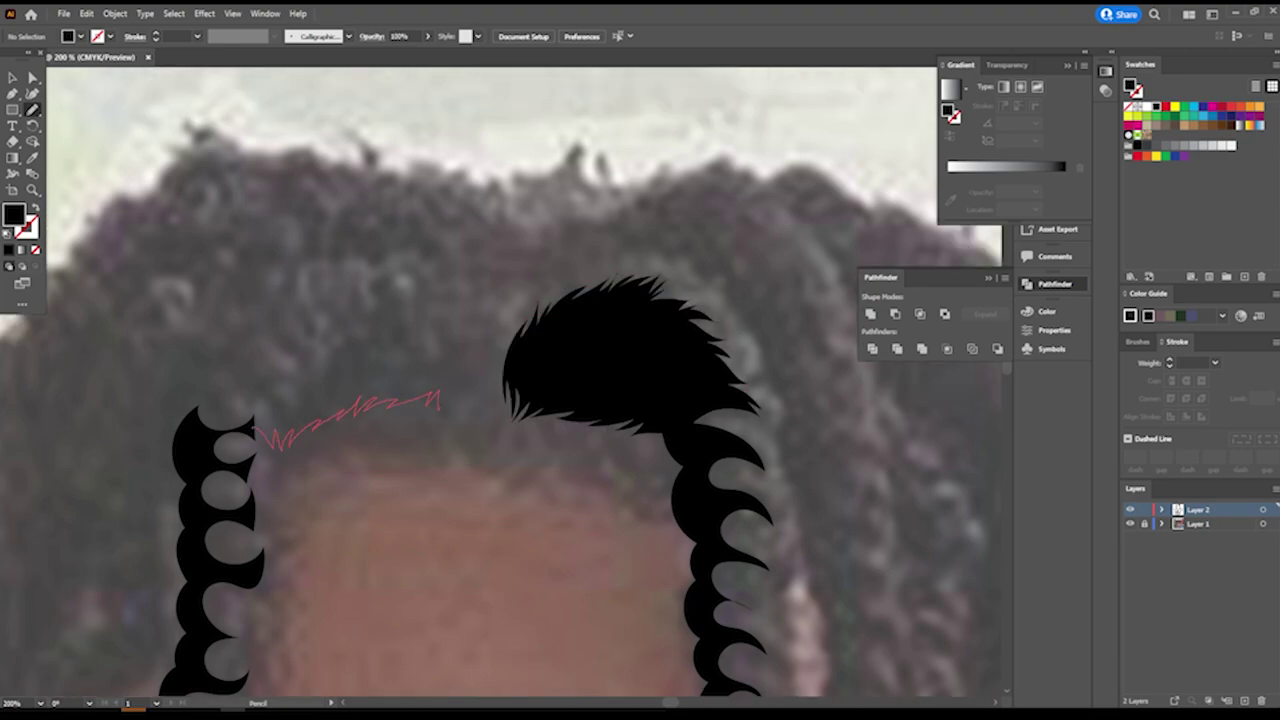
pyautogui.moveTo(505, 378); pyautogui.dragTo(507, 376)
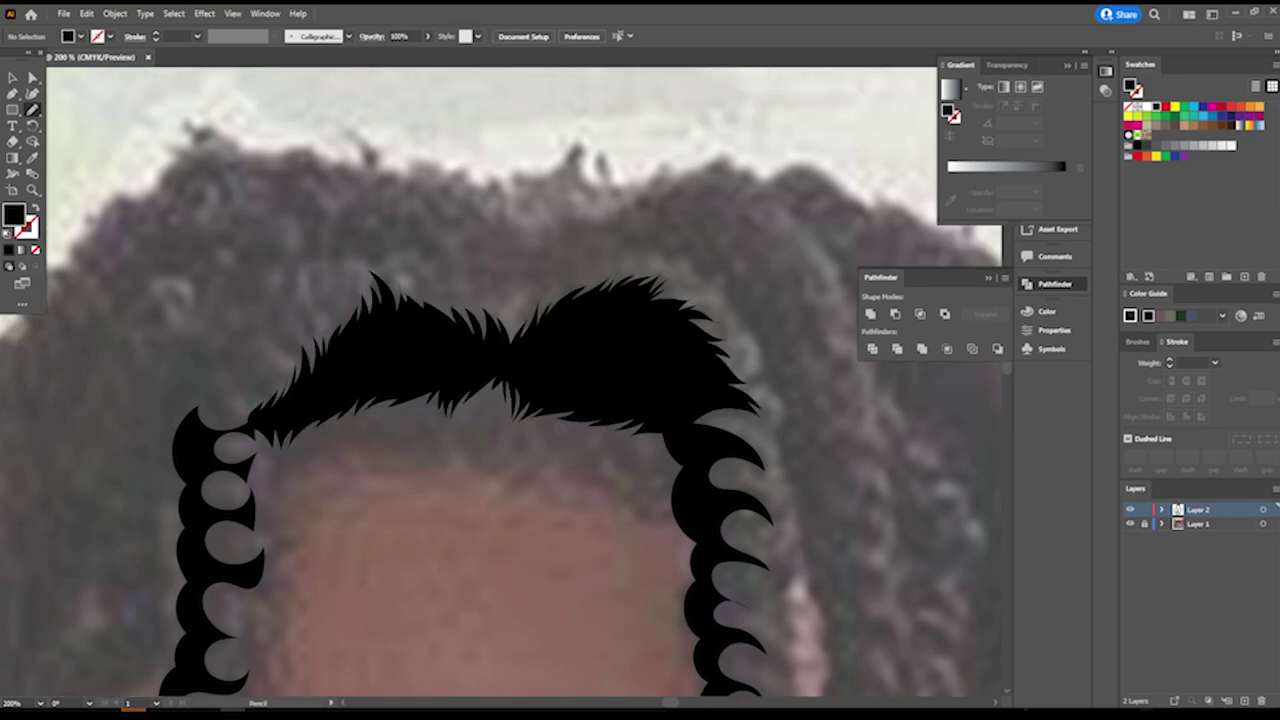
pyautogui.hotkey('ctrl', '-')
pyautogui.hotkey('ctrl', '-')
pyautogui.hotkey('ctrl', '-')
pyautogui.hotkey('ctrl', '-')
# Draw another solid black braid on the right side of the face.
pyautogui.hotkey('ctrl', '+')
pyautogui.hotkey('ctrl', '+')
pyautogui.scroll(5, 500, 380)
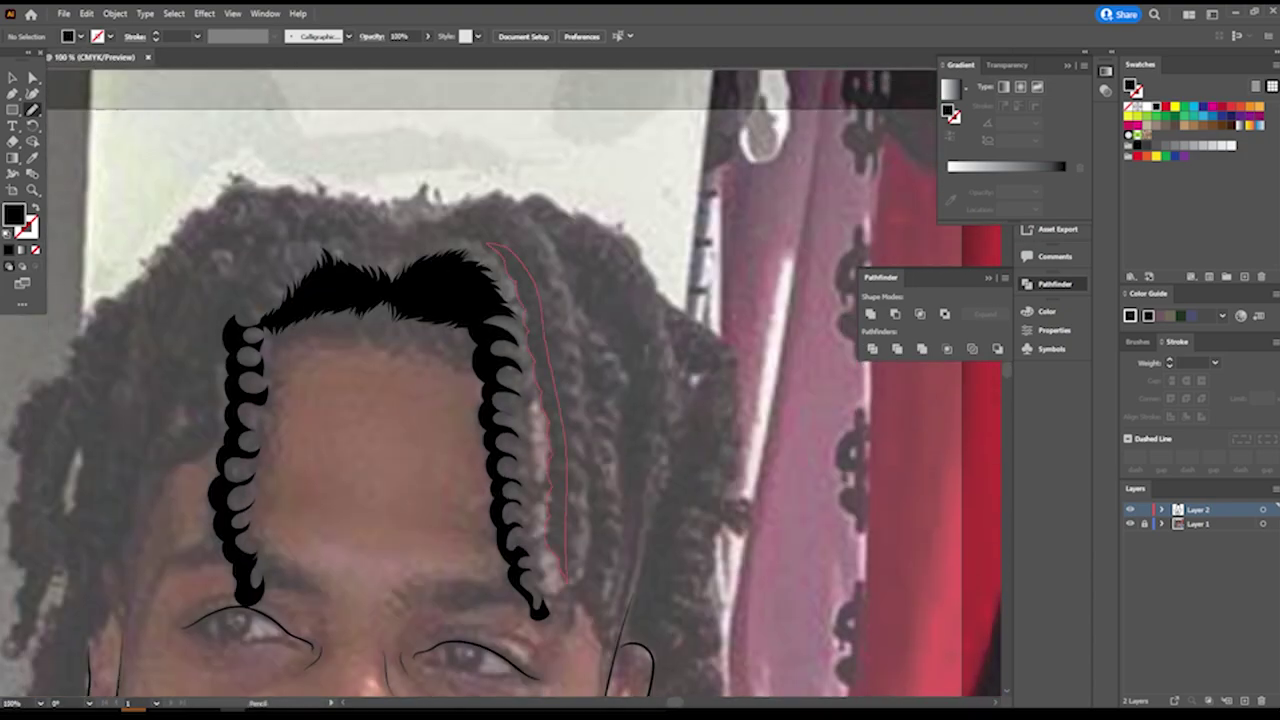
pyautogui.hotkey('ctrl', '+')
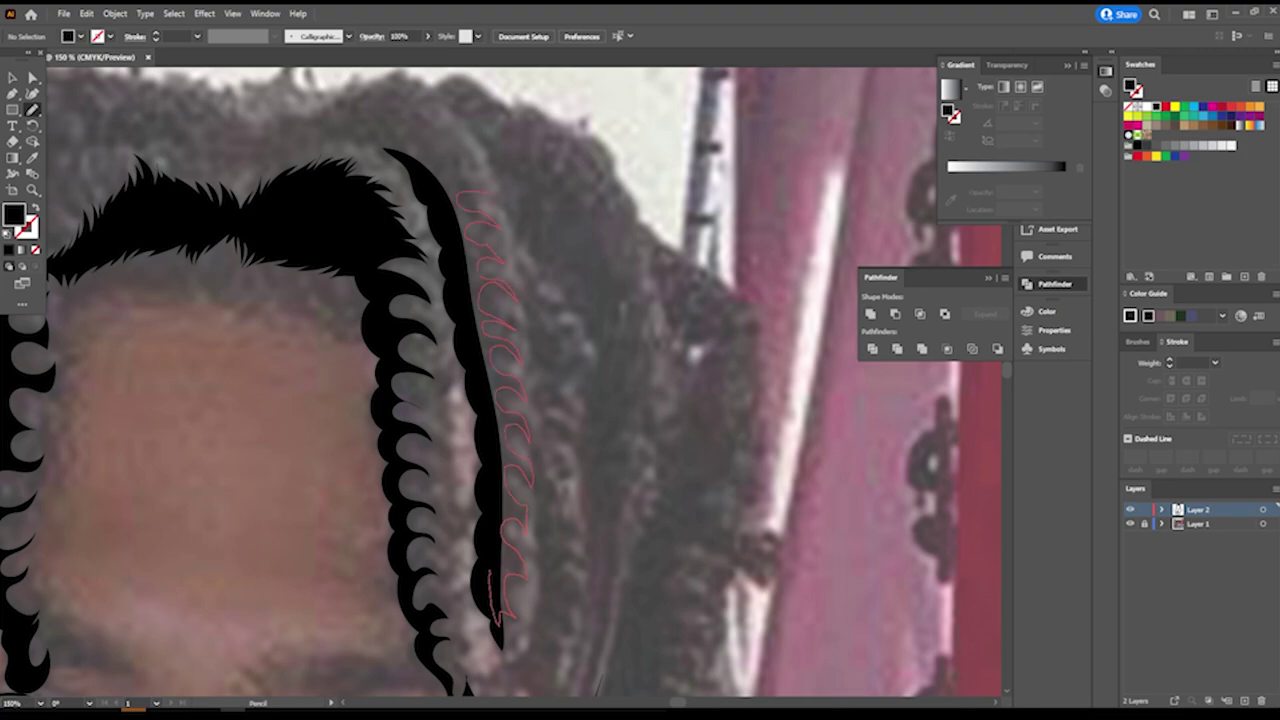
pyautogui.moveTo(495, 618); pyautogui.dragTo(496, 620)
pyautogui.hotkey('ctrl', '-')
pyautogui.hotkey('ctrl', '-')
pyautogui.hotkey('ctrl', '-')
pyautogui.hotkey('ctrl', '+')
pyautogui.hotkey('ctrl', '+')
pyautogui.hotkey('ctrl', '+')
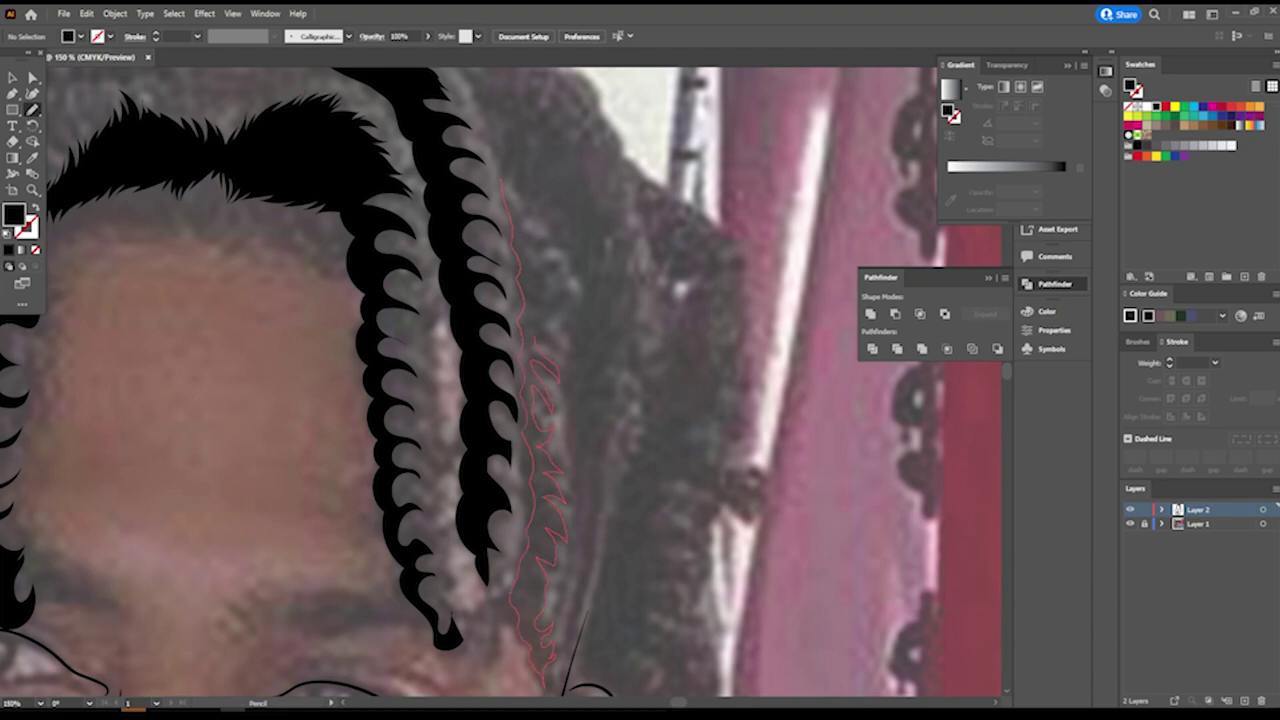
pyautogui.hotkey('ctrl', '-')
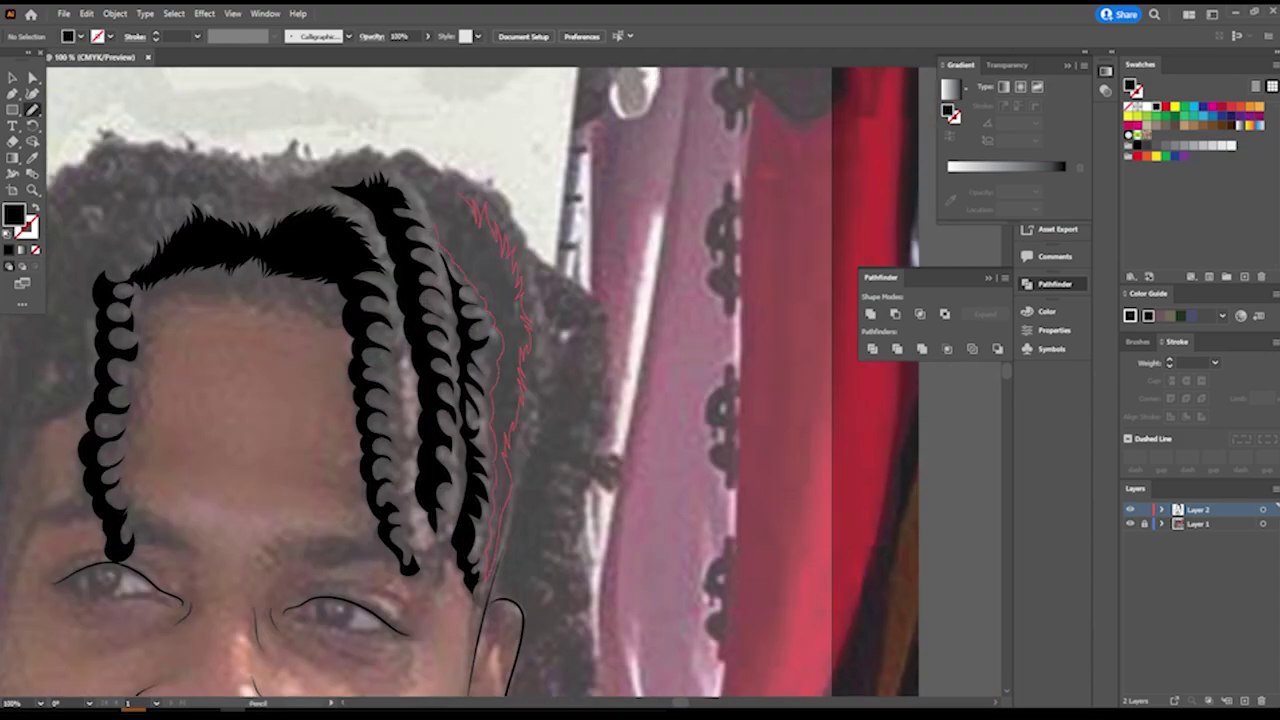
pyautogui.hotkey('ctrl', '-')
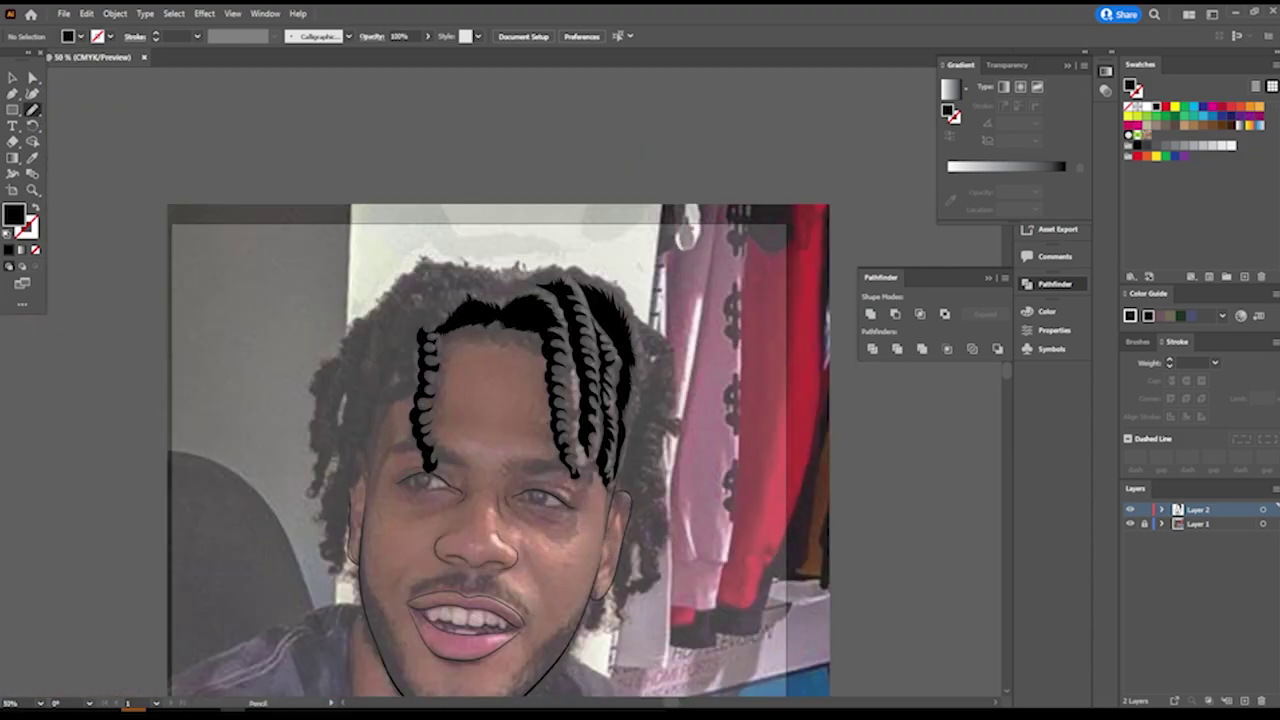
pyautogui.hotkey('ctrl', '+')
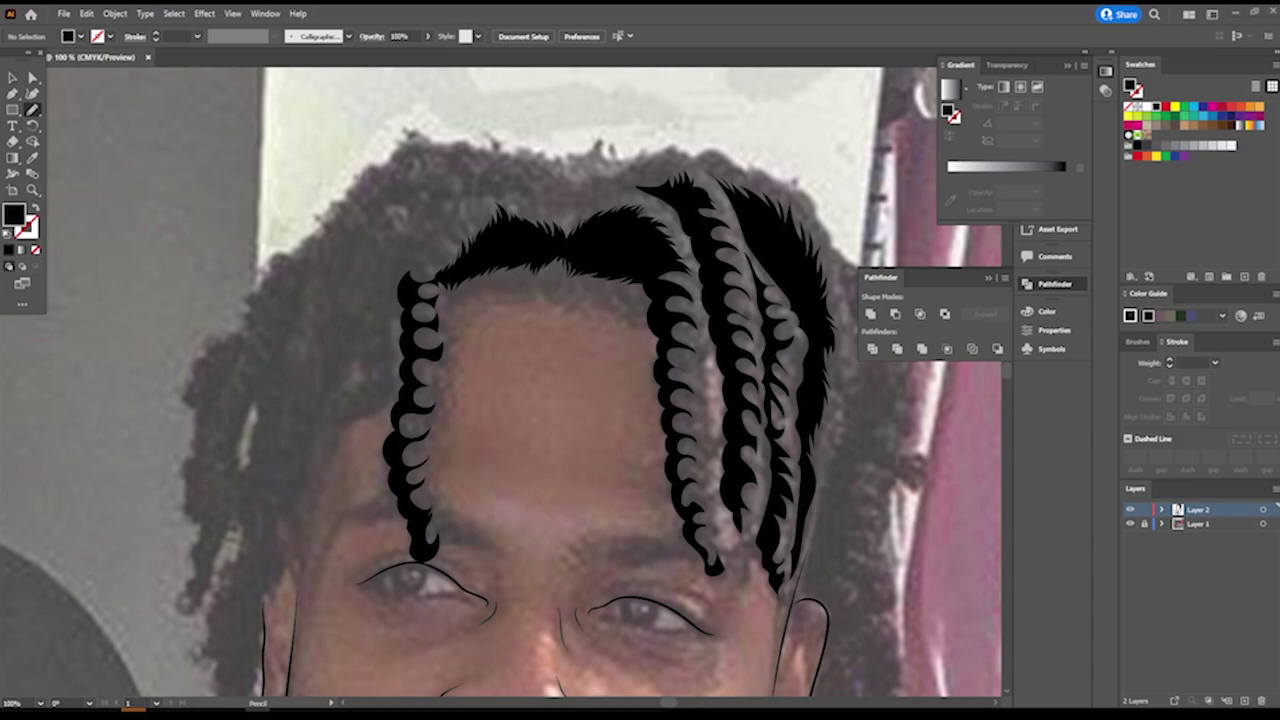
pyautogui.scroll(1, 500, 380)
pyautogui.hotkey('ctrl', '+')
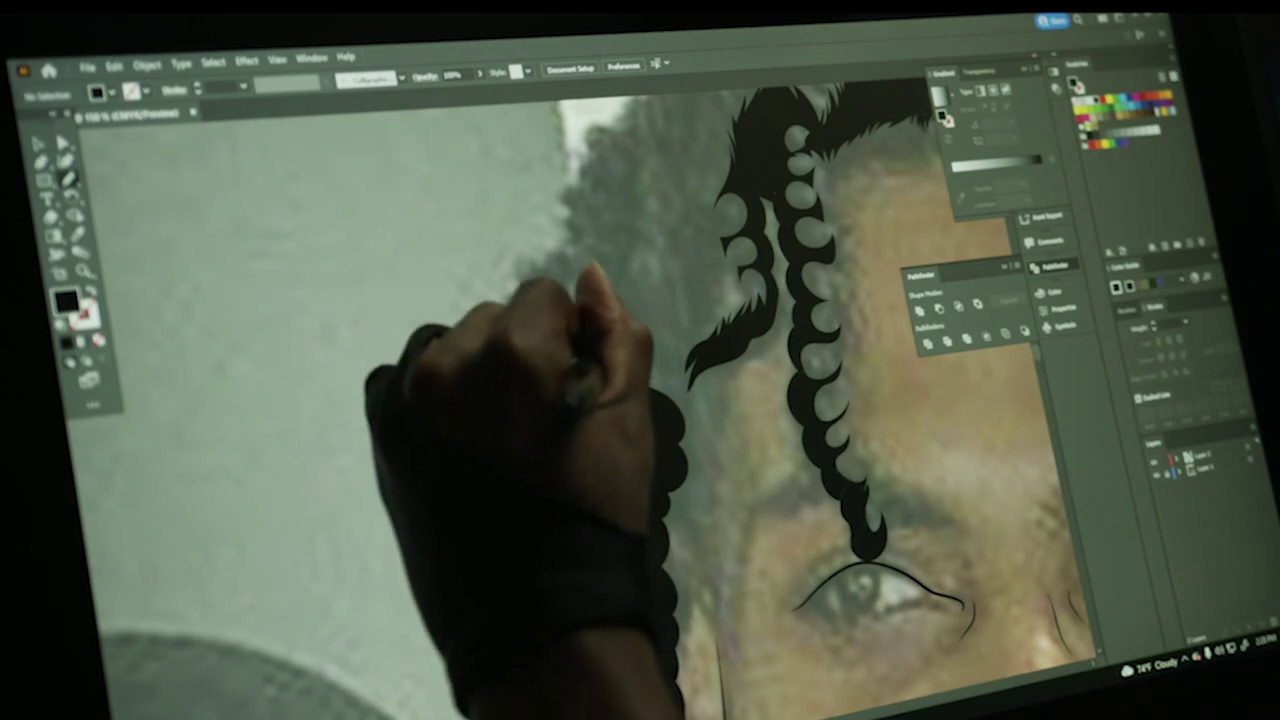
# Add a pointed braid section, spiky hairline strokes and a small tuft at the top.
pyautogui.moveTo(610, 320); pyautogui.dragTo(575, 470)
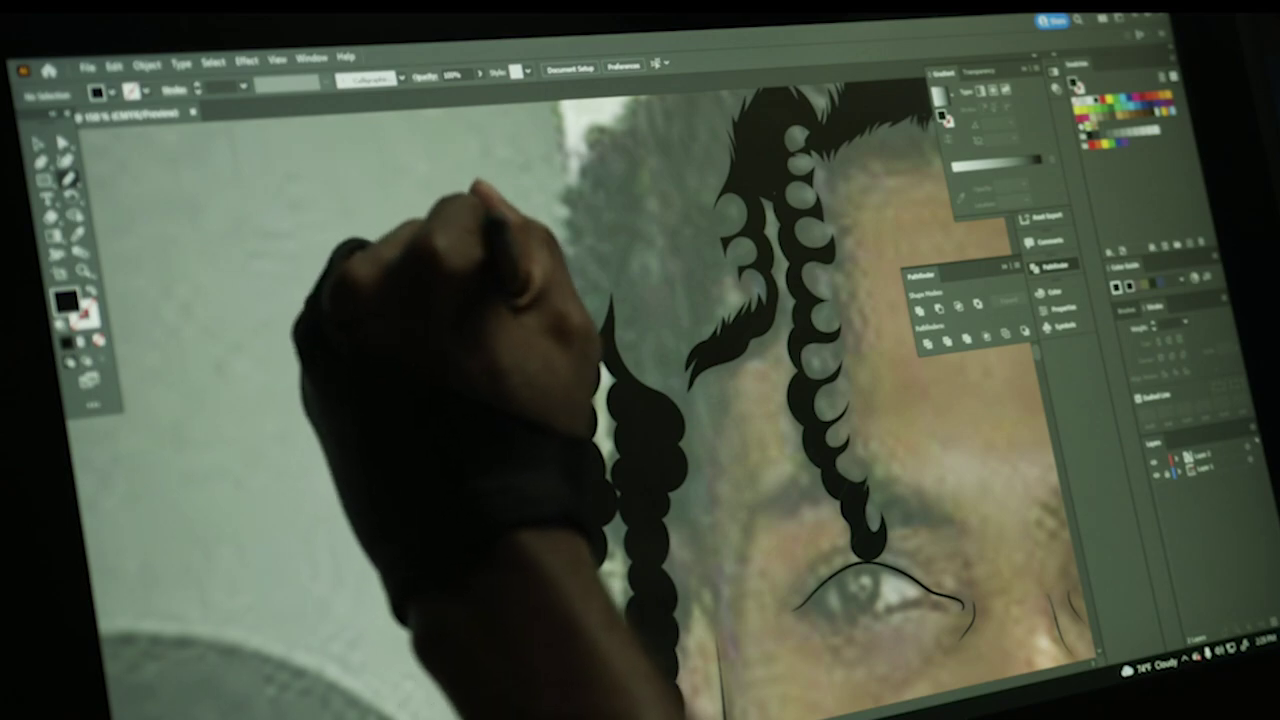
pyautogui.moveTo(590, 185); pyautogui.dragTo(600, 260)
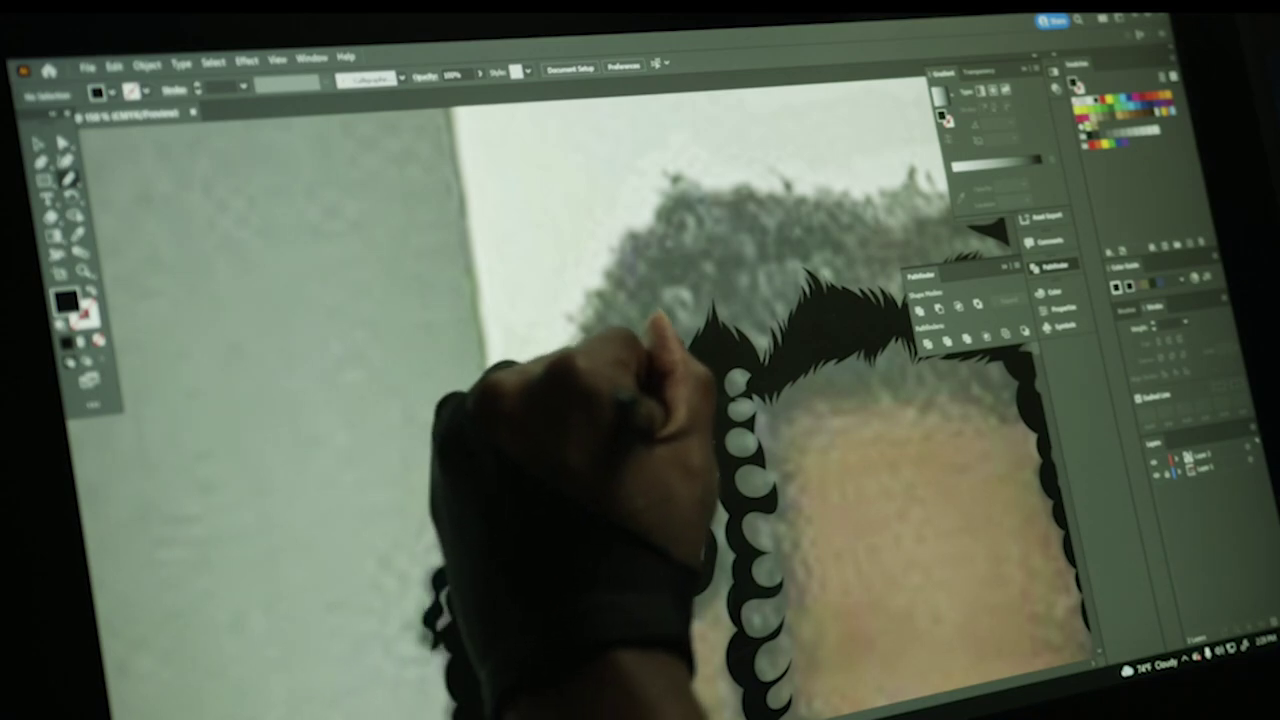
pyautogui.moveTo(645, 318); pyautogui.dragTo(610, 628)
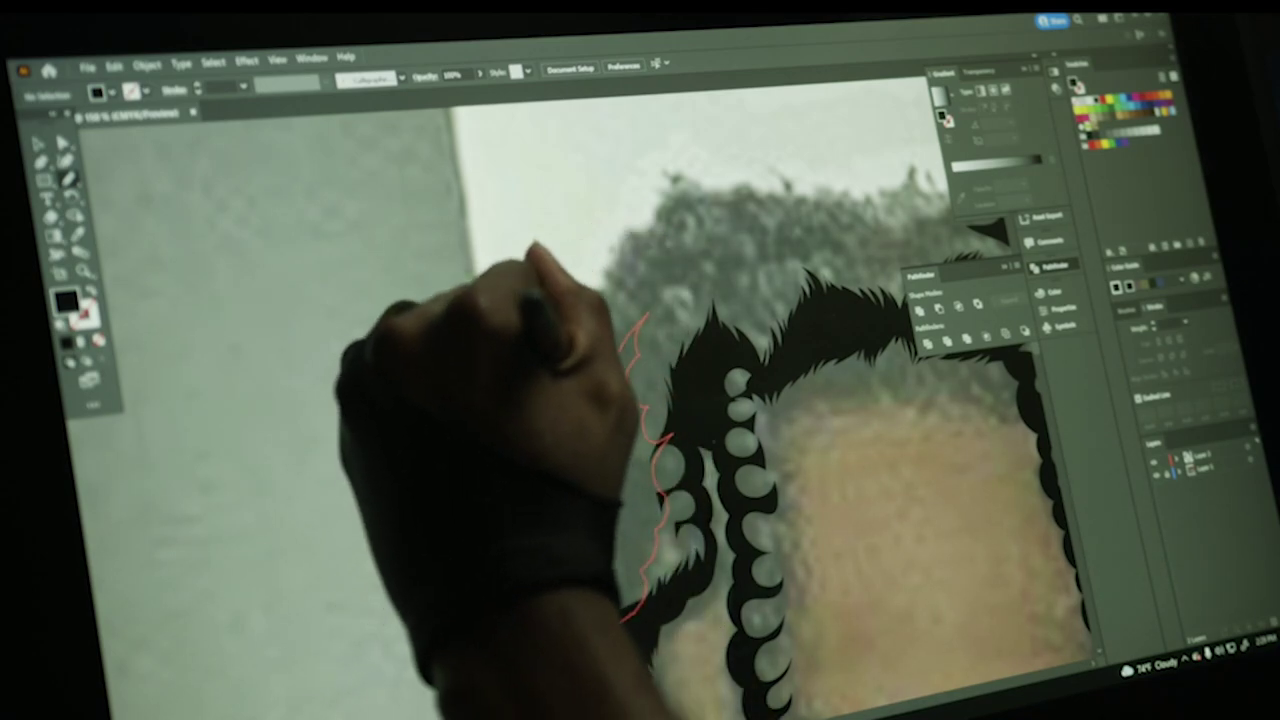
pyautogui.moveTo(640, 320); pyautogui.dragTo(600, 420)
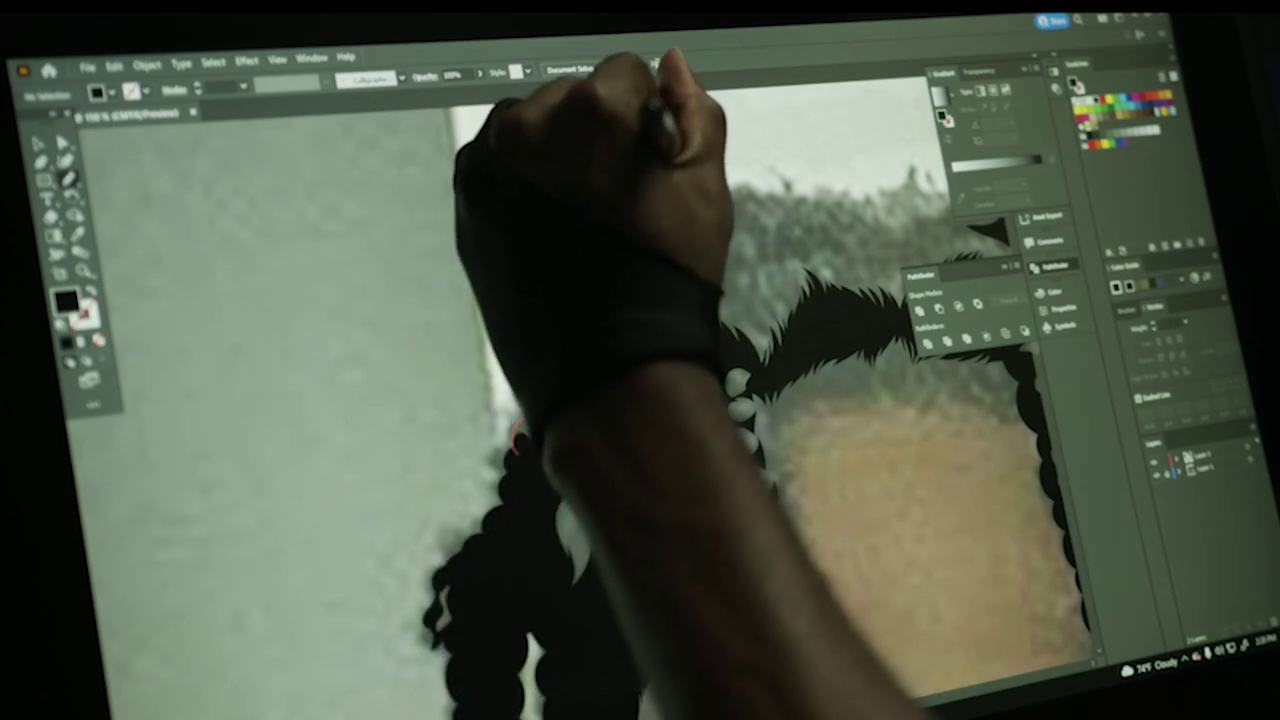
pyautogui.moveTo(675, 185); pyautogui.dragTo(765, 205)
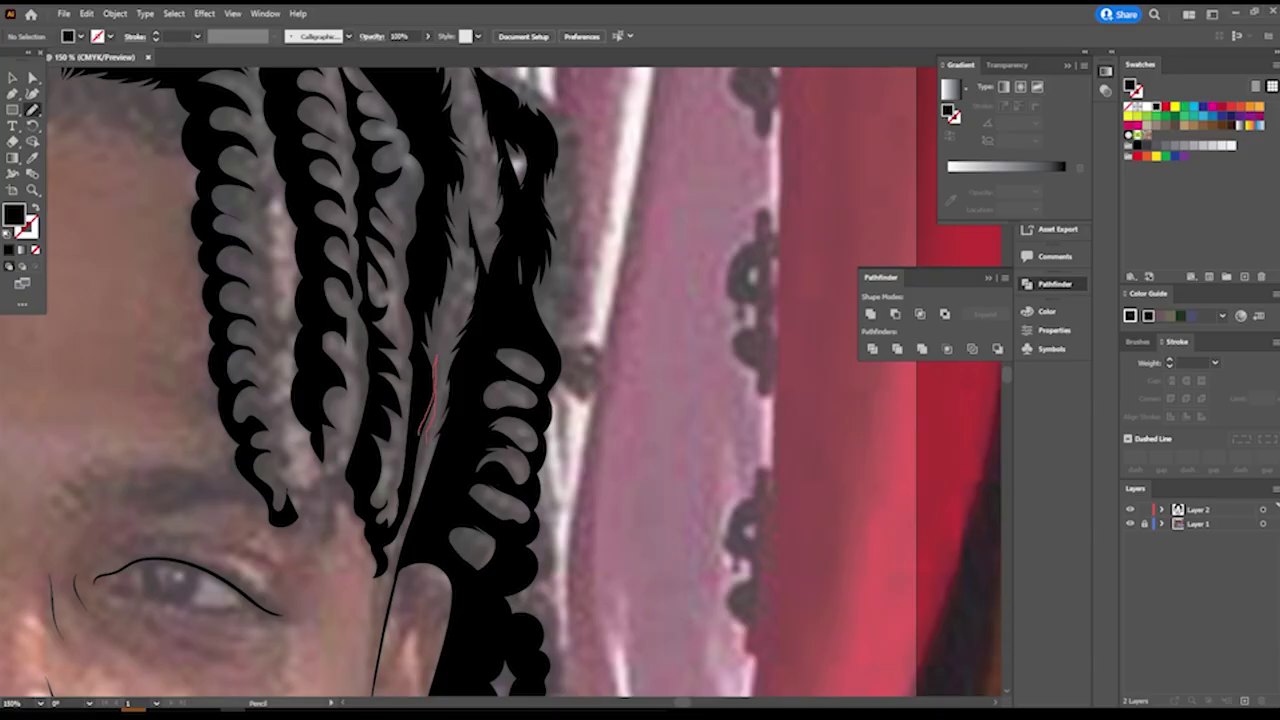
# Trace another hair strand and close it into a solid black shape.
pyautogui.moveTo(425, 505); pyautogui.dragTo(450, 362)
pyautogui.moveTo(440, 480); pyautogui.dragTo(425, 505)
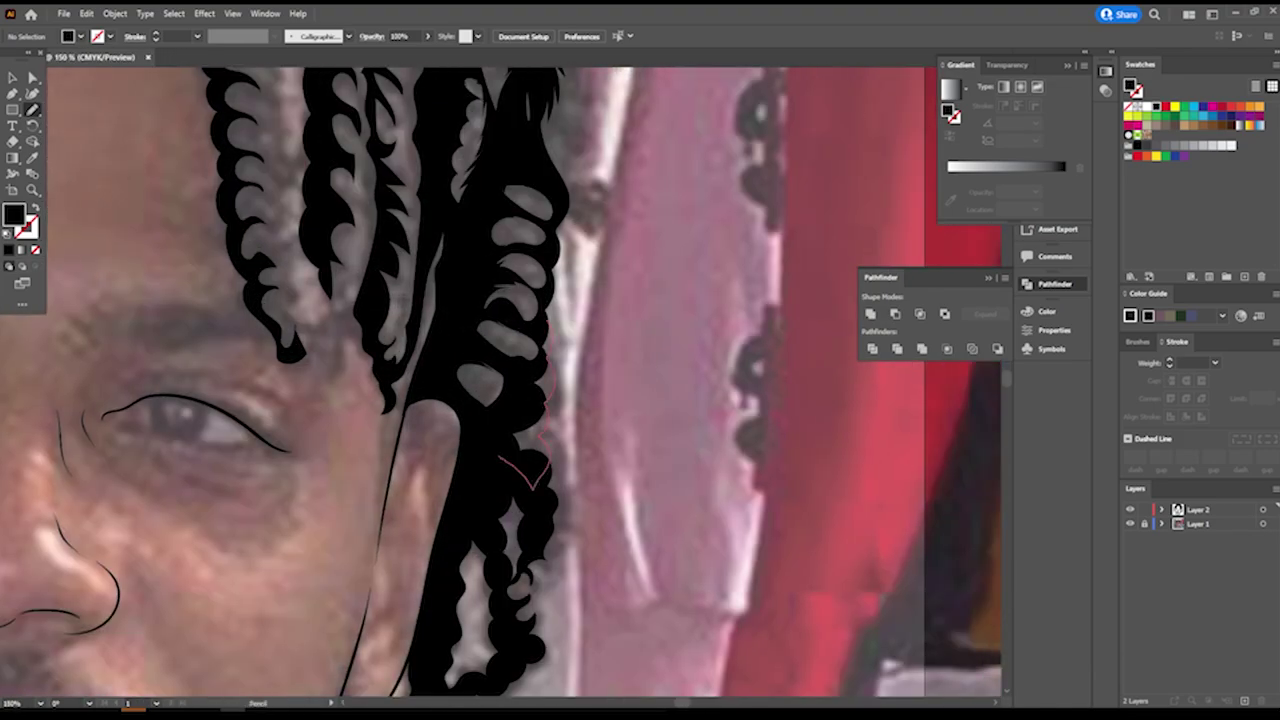
pyautogui.scroll(5, 500, 380)
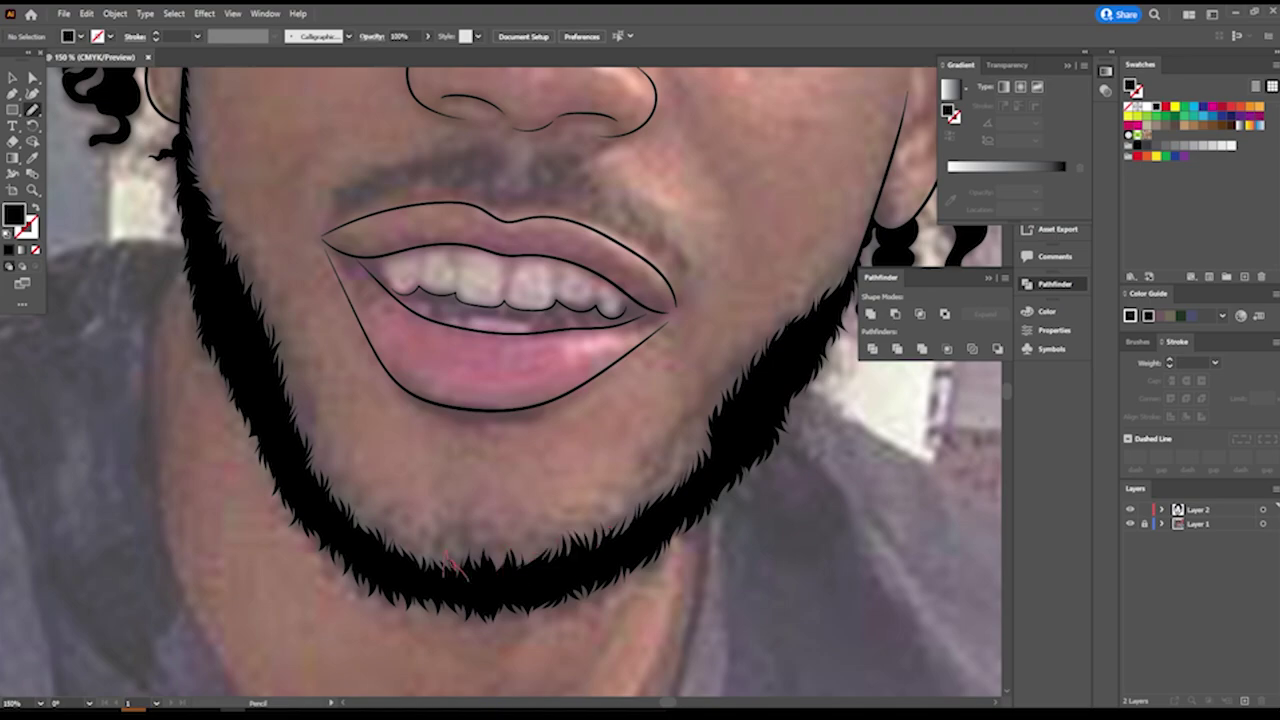
# Trace solid black irises in the eyes with the Pencil.
pyautogui.scroll(-3, 500, 380)
pyautogui.scroll(5, 500, 300)
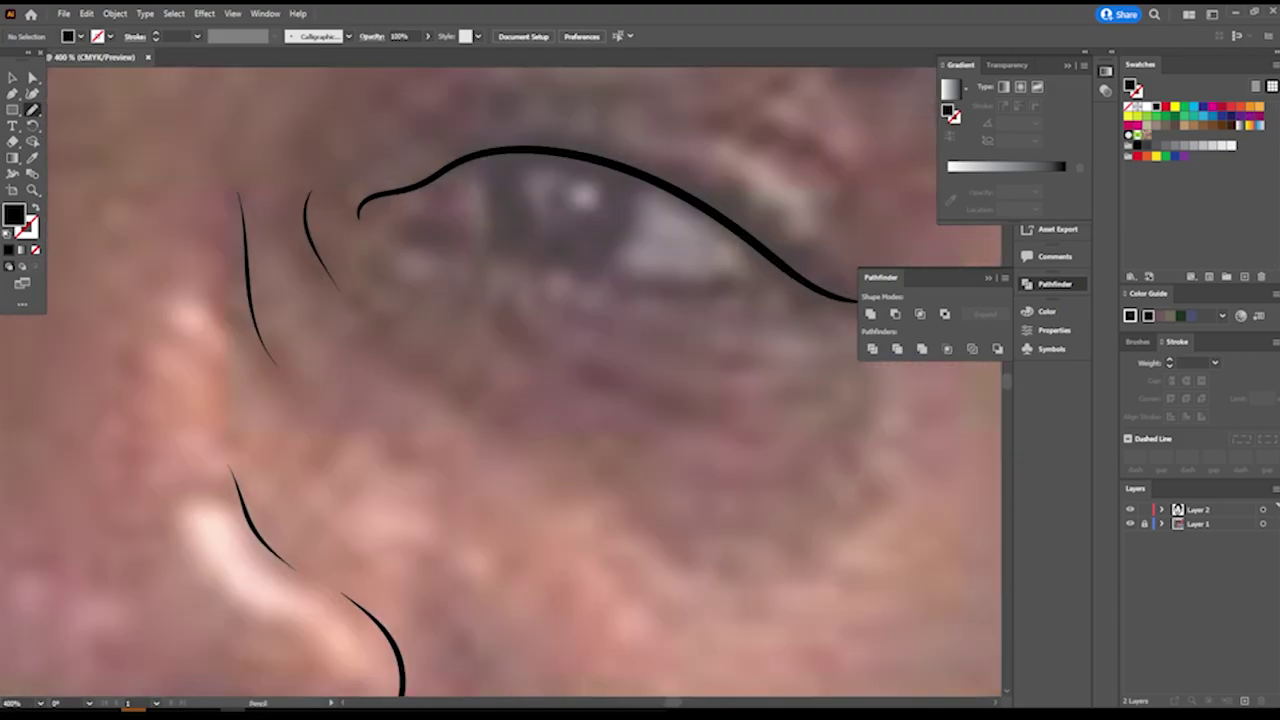
pyautogui.scroll(2, 484, 250)
pyautogui.moveTo(484, 248); pyautogui.dragTo(487, 310)
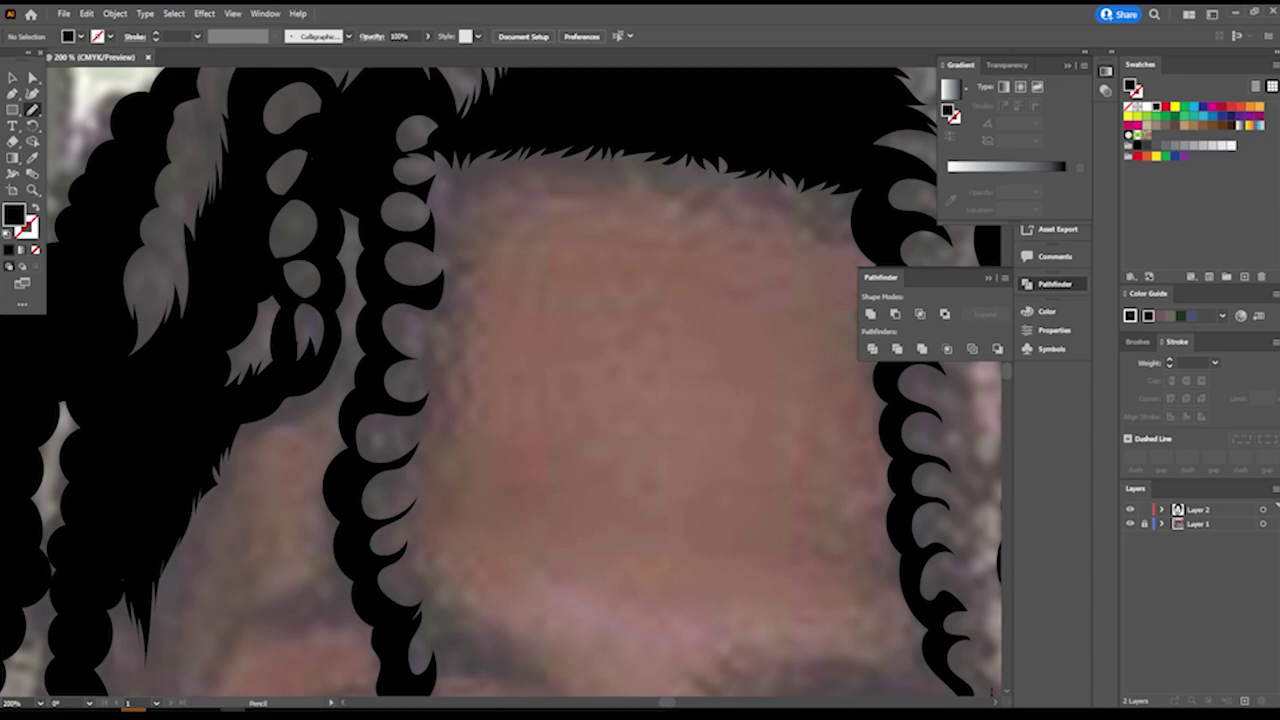
pyautogui.scroll(-1, 410, 566)
pyautogui.moveTo(405, 566); pyautogui.dragTo(430, 632)
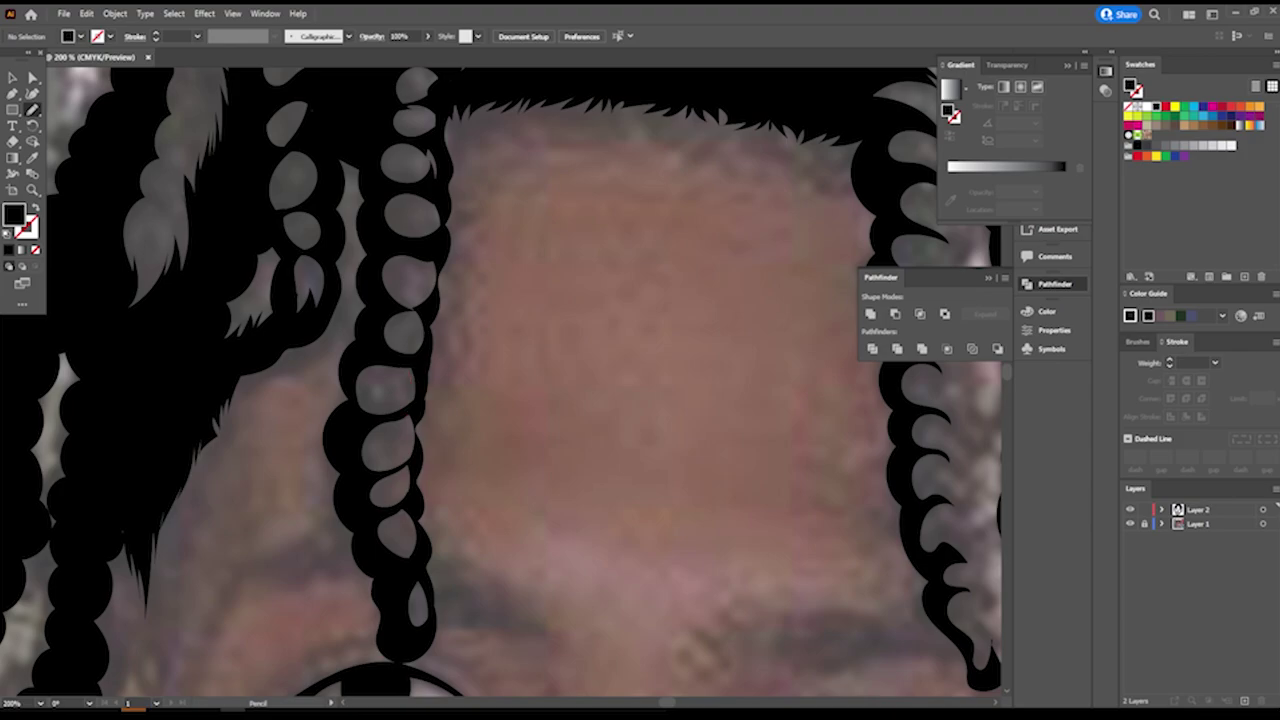
# Draw both spiky eyebrows as filled black shapes.
pyautogui.scroll(-4, 415, 400)
pyautogui.scroll(1, 405, 455)
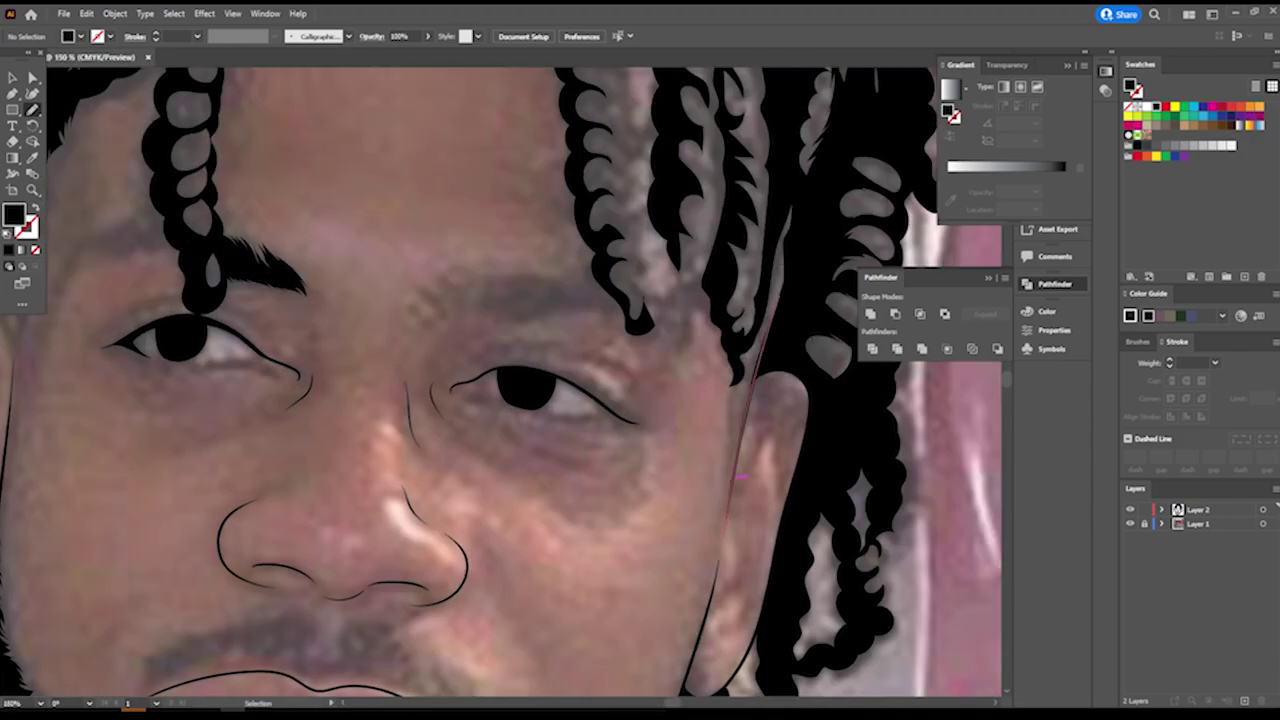
pyautogui.moveTo(603, 344); pyautogui.dragTo(668, 350)
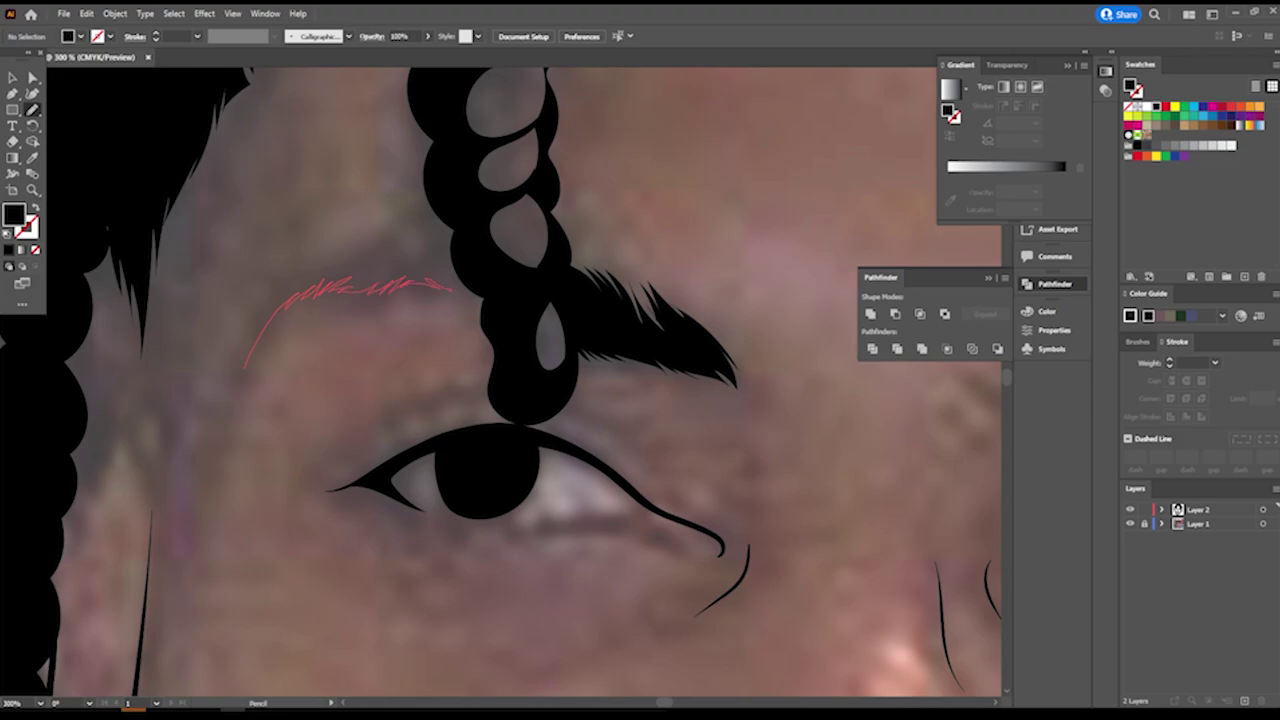
pyautogui.moveTo(488, 290); pyautogui.dragTo(382, 248)
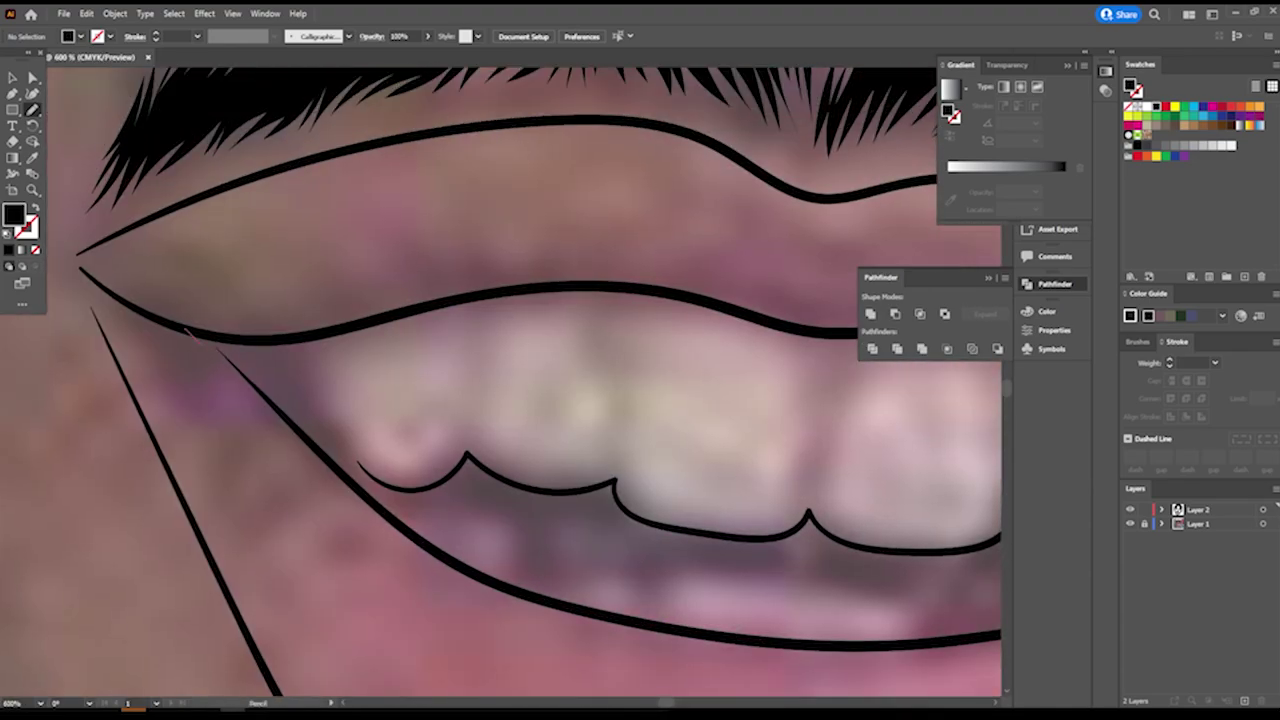
# Trace a closed black shape at the mouth corner along the lower lip.
pyautogui.moveTo(186, 330); pyautogui.dragTo(416, 540)
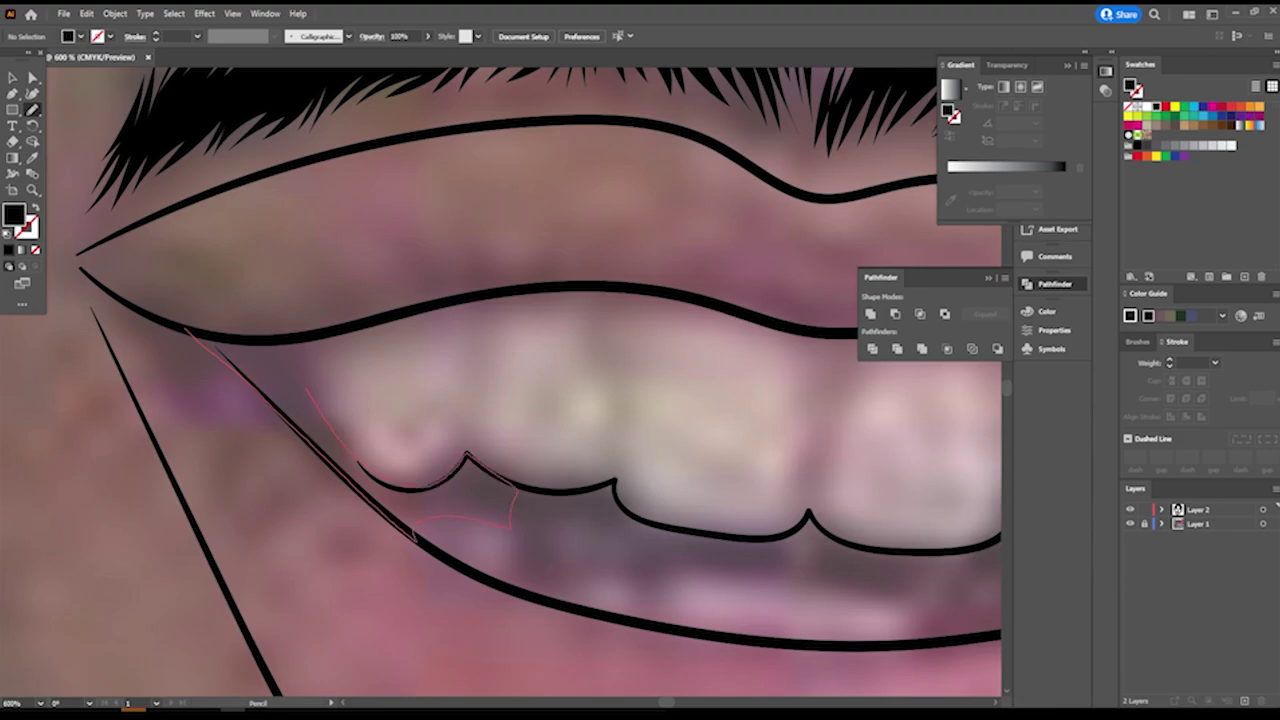
pyautogui.moveTo(305, 389); pyautogui.dragTo(200, 335)
pyautogui.hotkey('ctrl', '-')
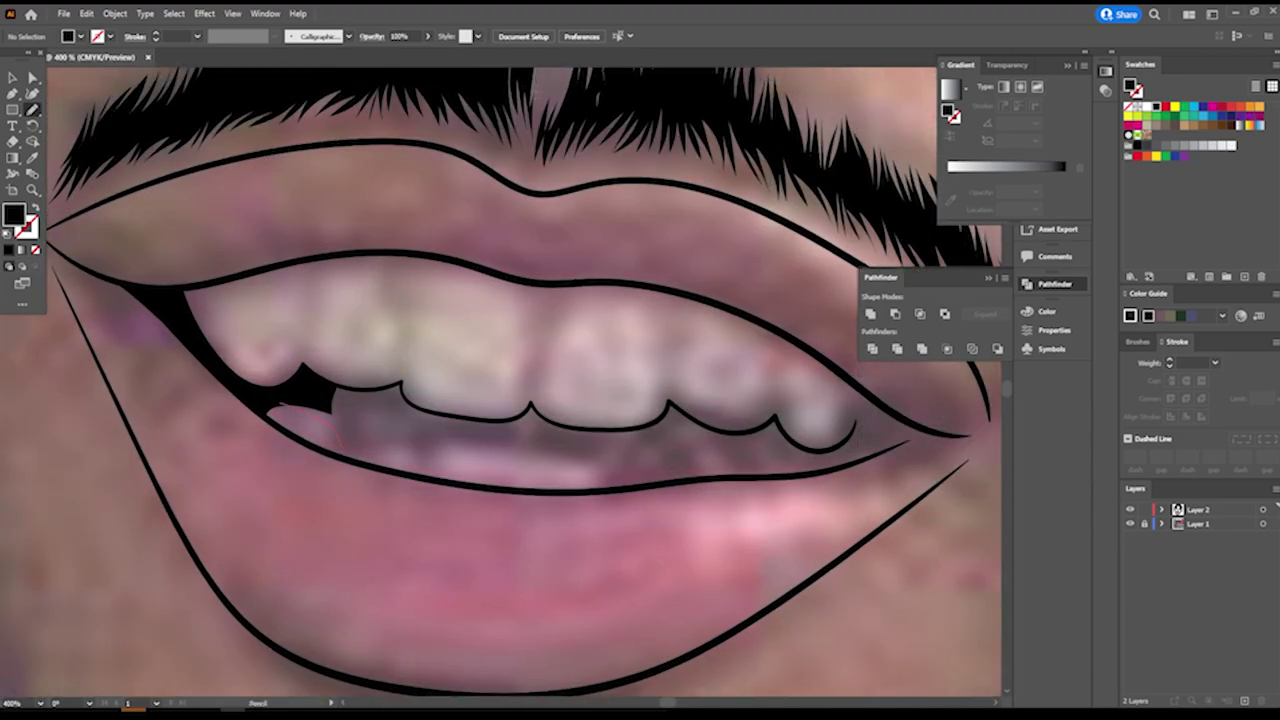
# Fill the gaps below and between the teeth with black shapes.
pyautogui.moveTo(493, 440); pyautogui.dragTo(335, 398)
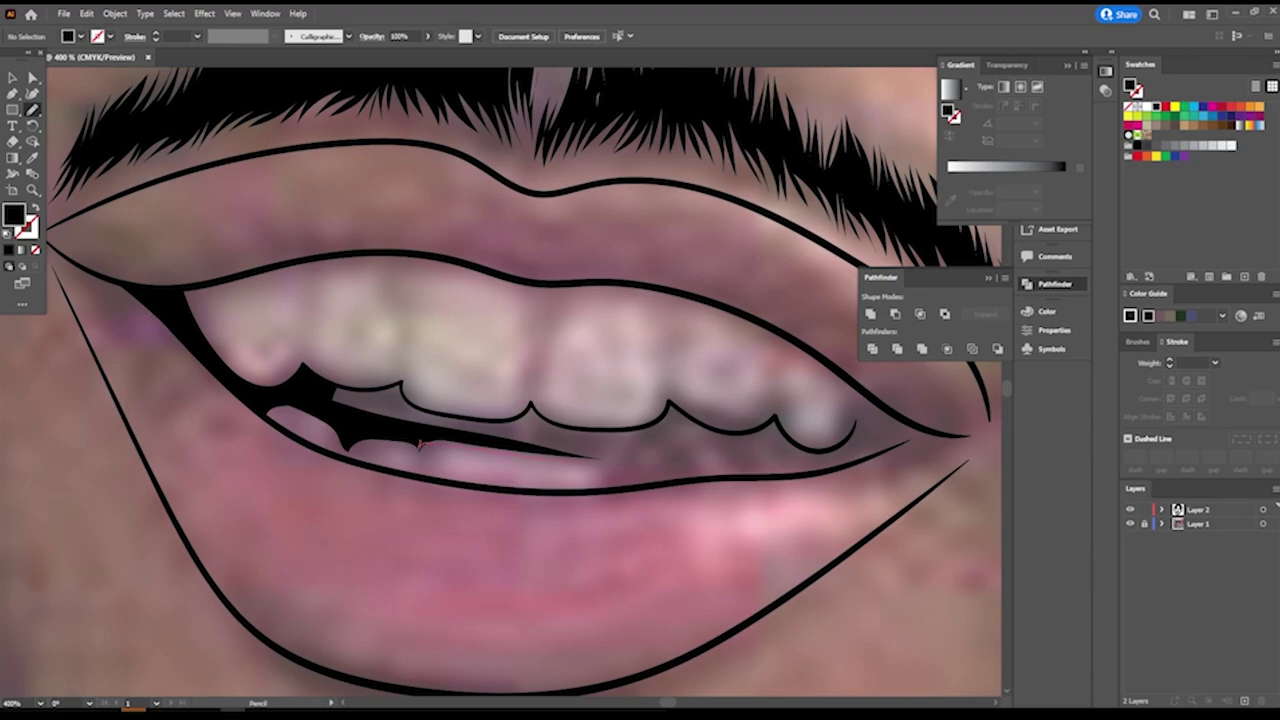
pyautogui.moveTo(419, 443); pyautogui.dragTo(405, 440)
pyautogui.moveTo(320, 404); pyautogui.dragTo(385, 386)
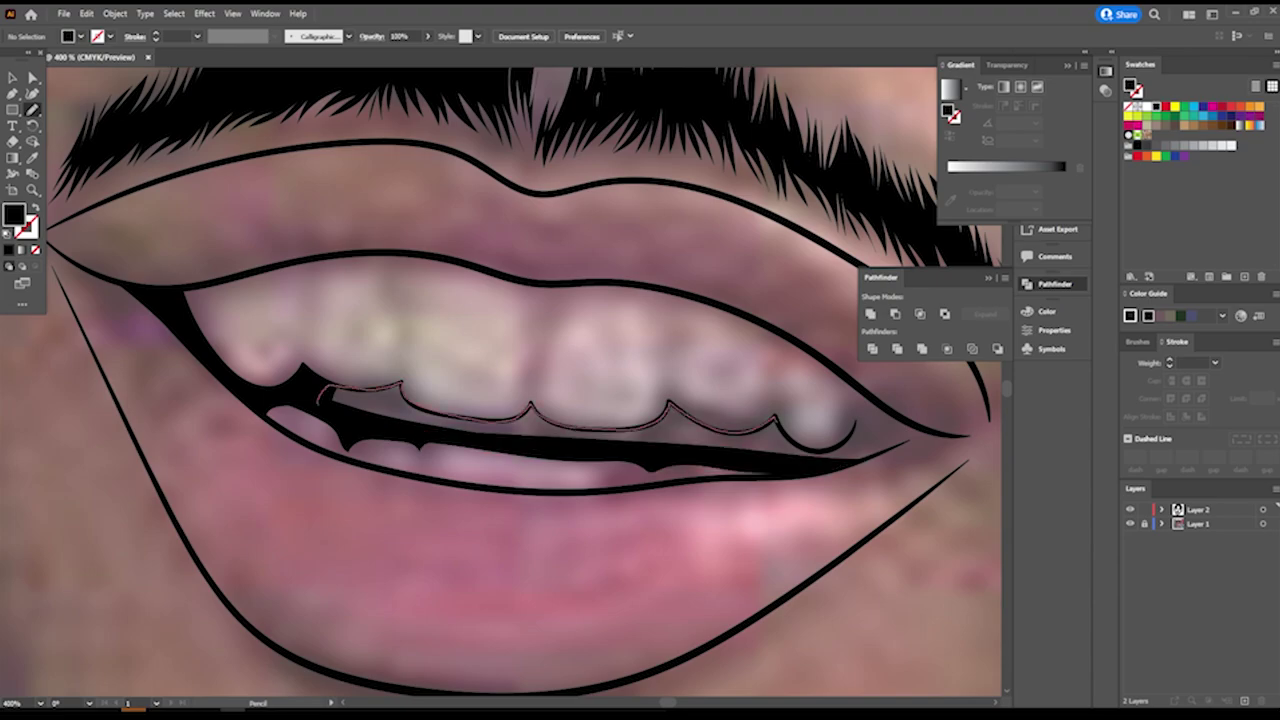
pyautogui.moveTo(862, 395); pyautogui.dragTo(925, 433)
pyautogui.hotkey('ctrl', '-')
pyautogui.hotkey('ctrl', '-')
pyautogui.hotkey('ctrl', '-')
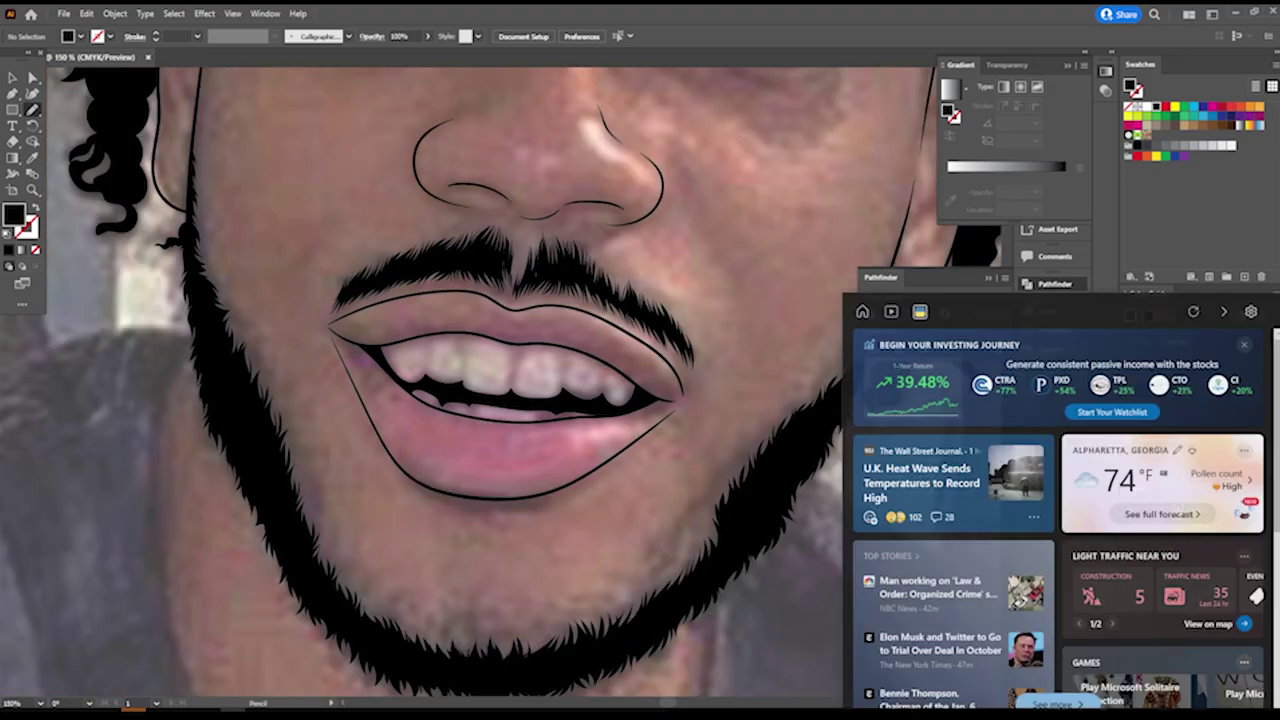
pyautogui.hotkey('ctrl', '-')
pyautogui.hotkey('ctrl', '-')
pyautogui.hotkey('ctrl', '-')
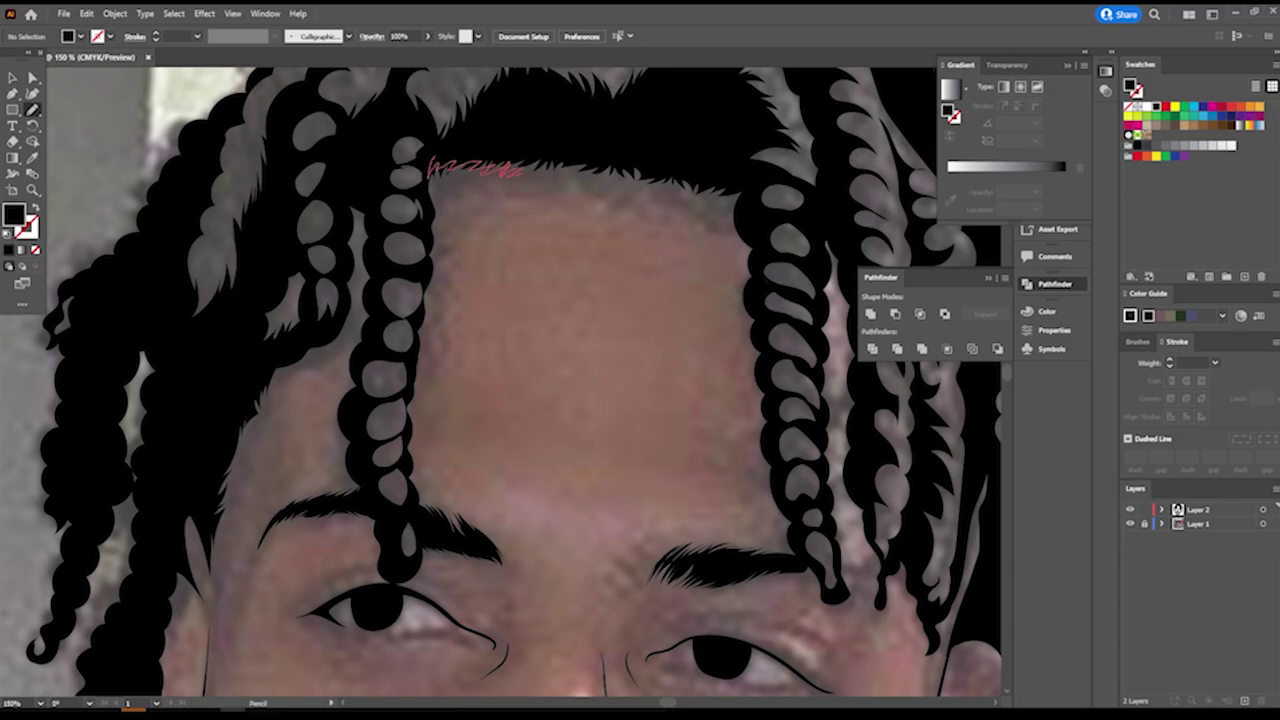
# Trace a black filled patch along the hairline above the forehead.
pyautogui.moveTo(747, 187); pyautogui.dragTo(731, 205)
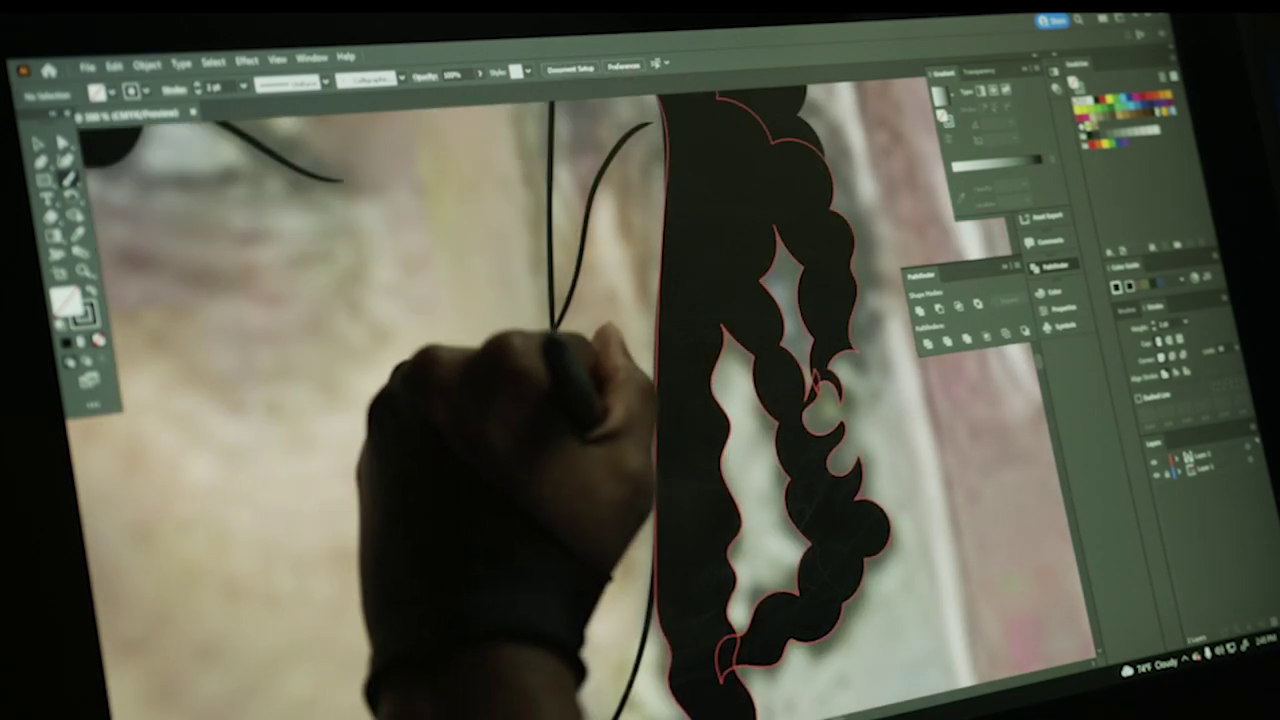
# Draw a thin curved contour line beside the ear and the side of the face.
pyautogui.moveTo(556, 336)
pyautogui.mouseDown()
pyautogui.moveTo(618, 445)
pyautogui.moveTo(615, 120)
pyautogui.mouseUp()
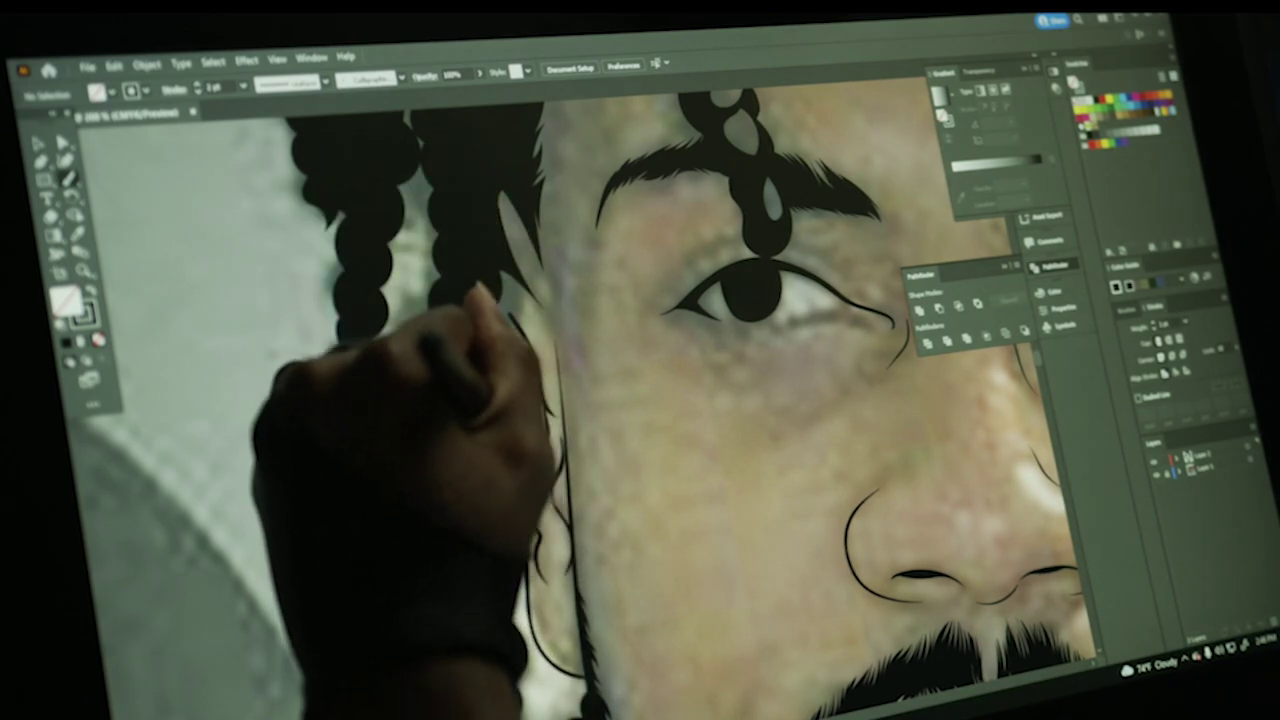
pyautogui.hotkey('ctrl', '0')
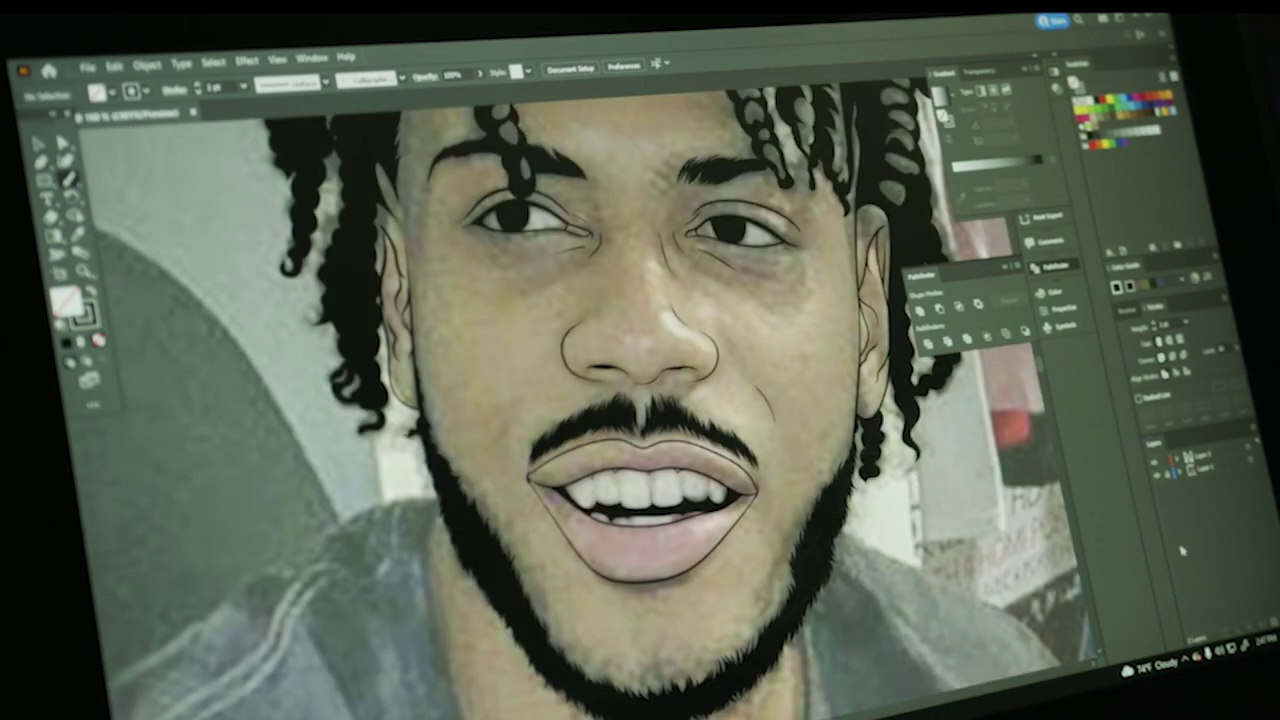
# Zoom out in stages from the mouth to show the entire artboard.
pyautogui.hotkey('ctrl', '-')
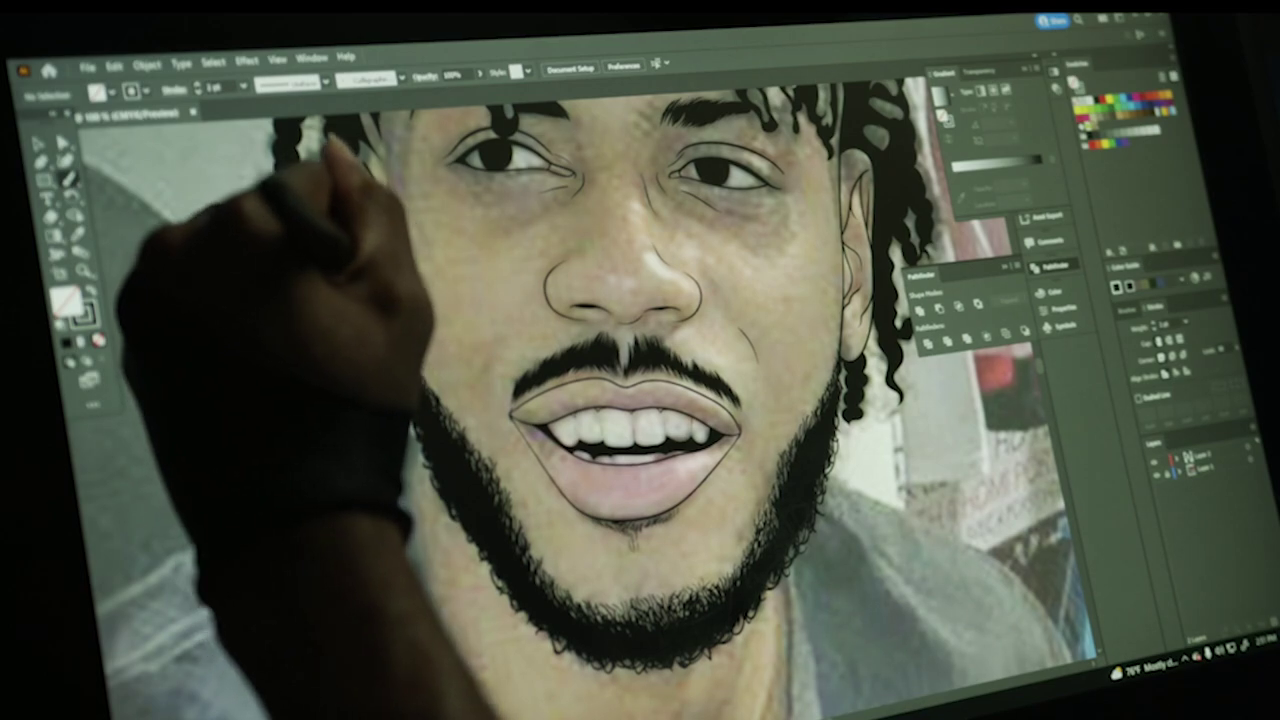
pyautogui.hotkey('ctrl', '-')
pyautogui.hotkey('ctrl', '-')
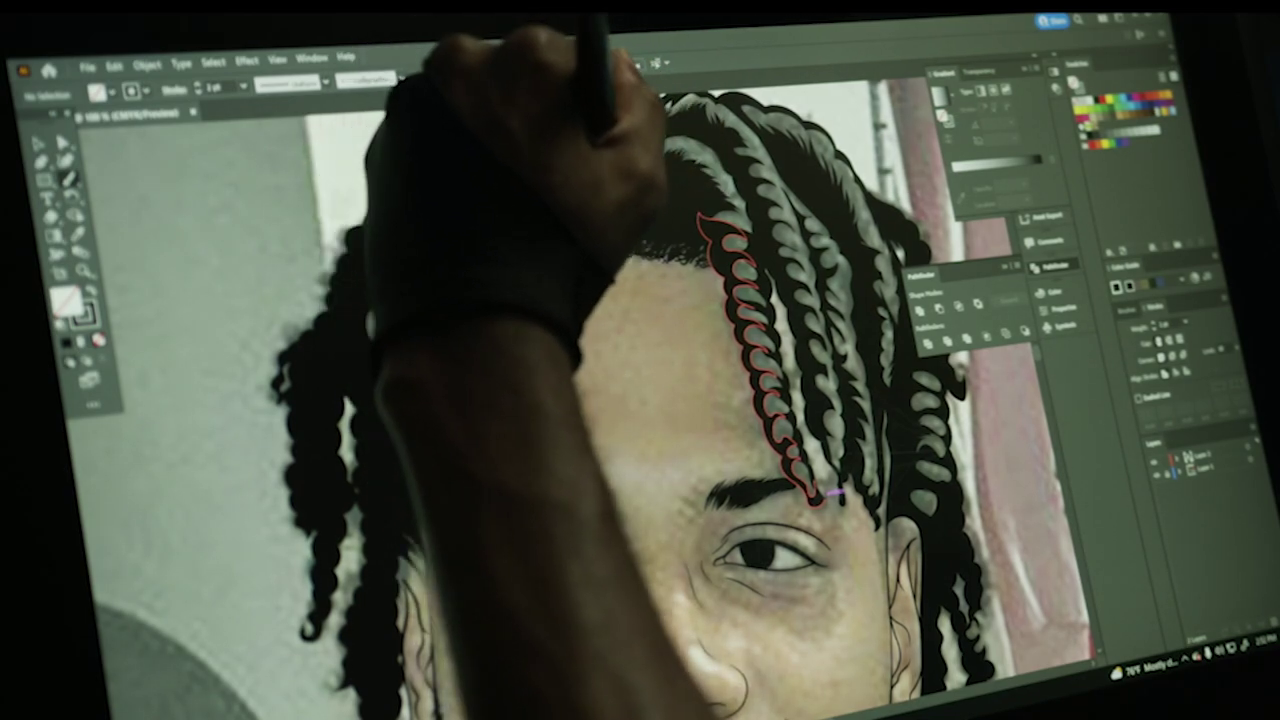
pyautogui.hotkey('ctrl', '-')
pyautogui.hotkey('ctrl', '-')
pyautogui.hotkey('ctrl', '-')
# Zoom in close on the face and hairline.
pyautogui.hotkey('ctrl', '+')
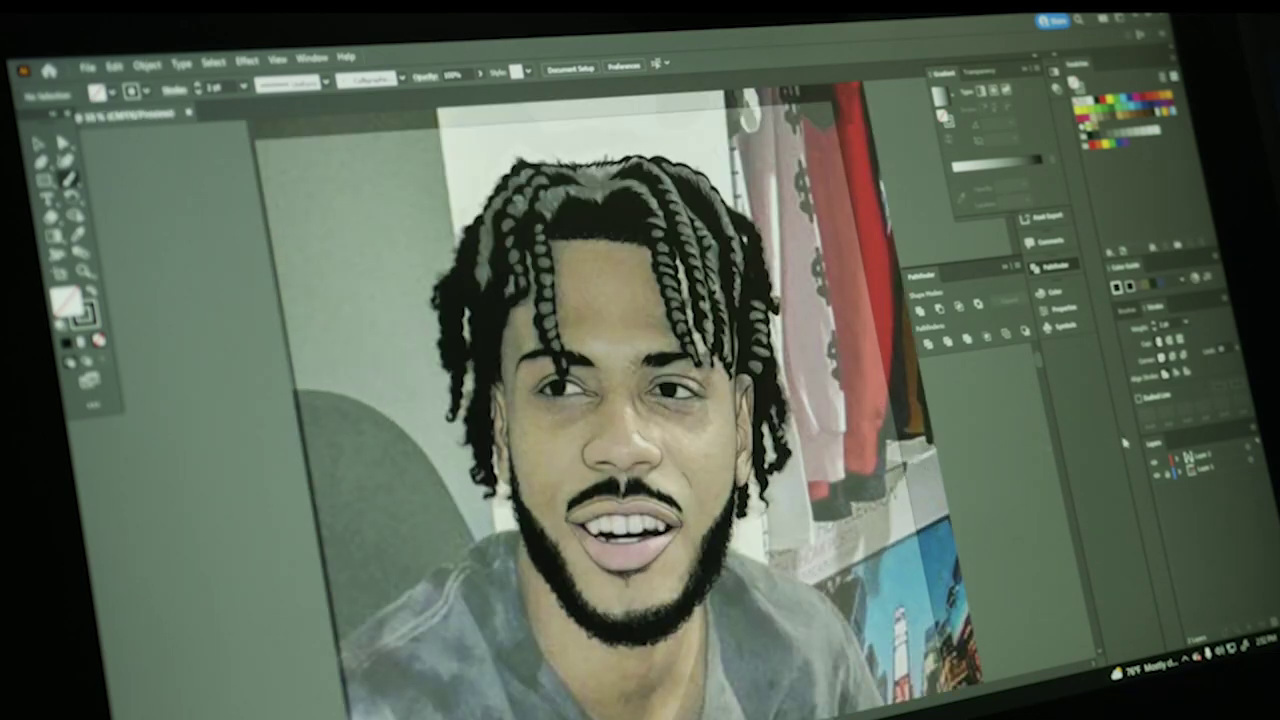
pyautogui.hotkey('ctrl', '+')
pyautogui.hotkey('ctrl', '+')
pyautogui.hotkey('ctrl', '+')
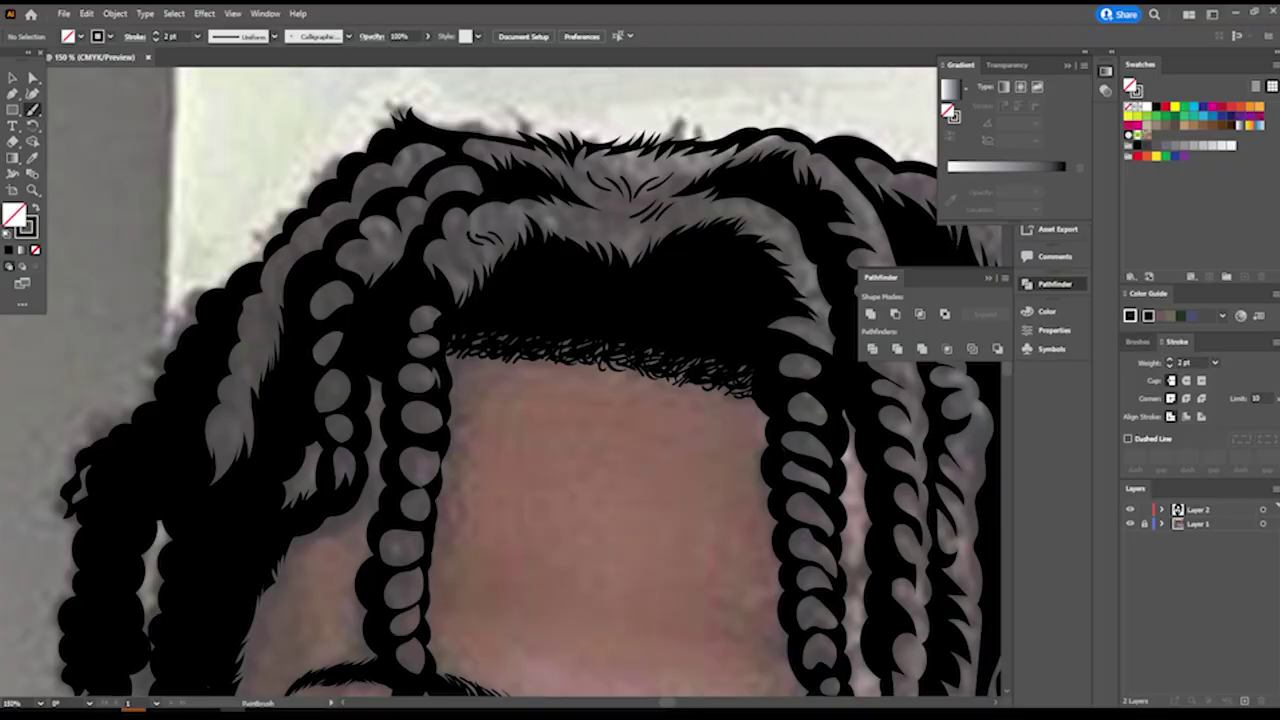
pyautogui.hotkey('ctrl', '-')
pyautogui.hotkey('ctrl', '-')
pyautogui.hotkey('ctrl', '-')
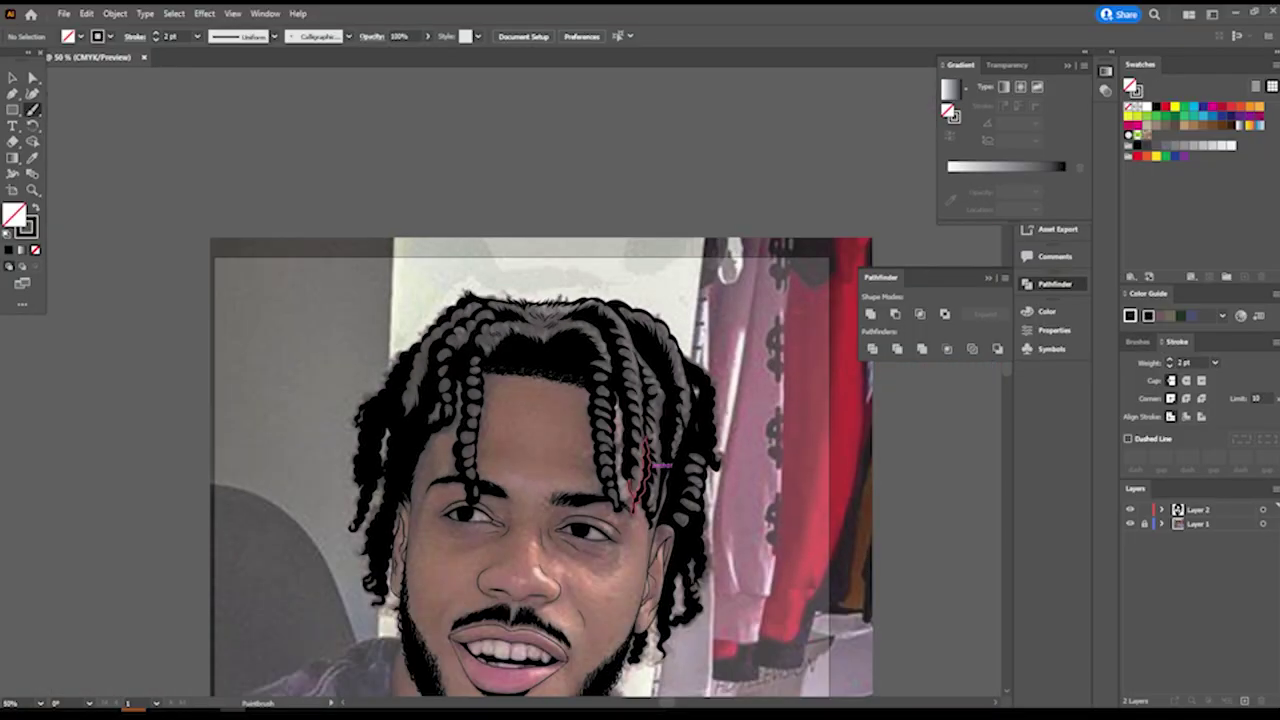
pyautogui.scroll(-4, 645, 465)
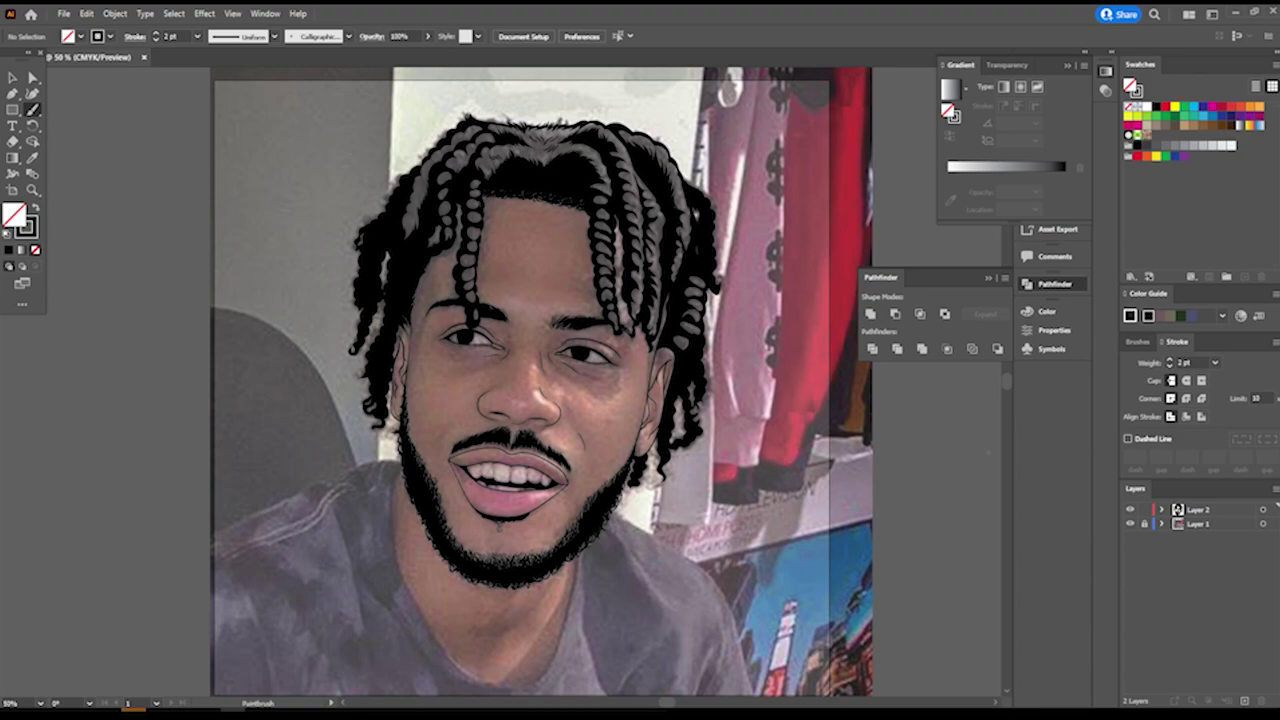
pyautogui.hotkey('ctrl', '-')
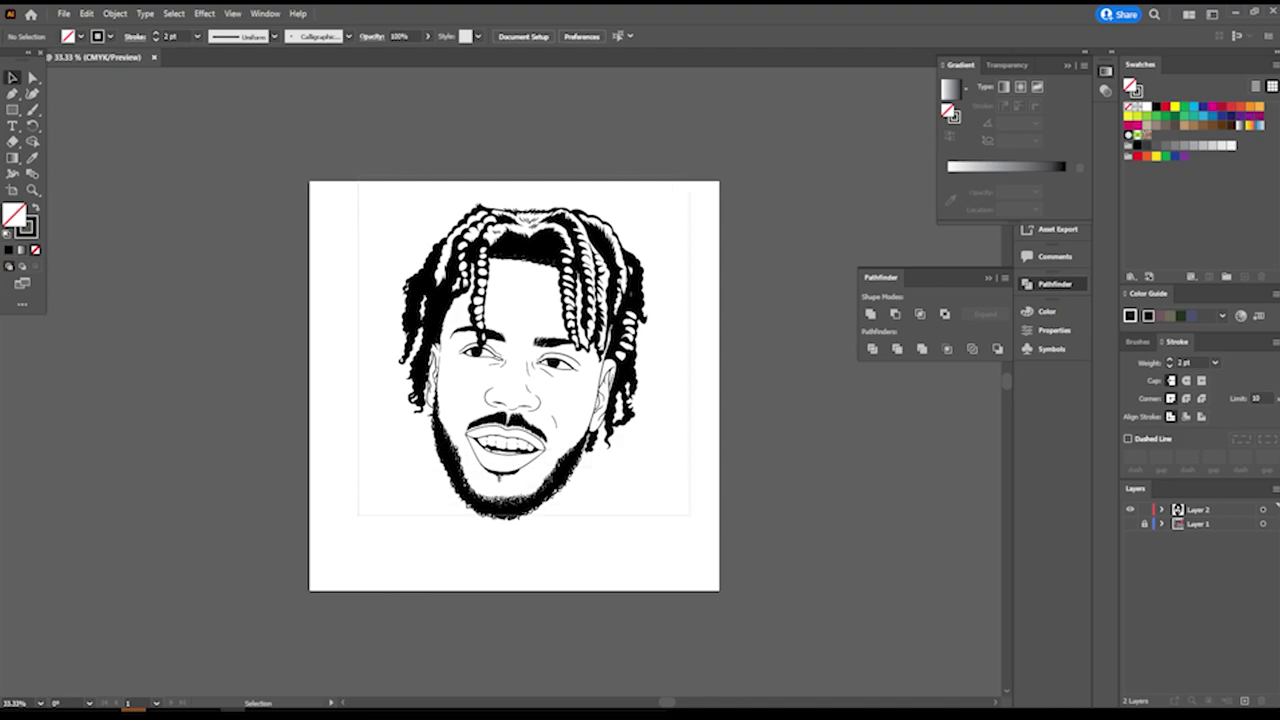
# Expand all portrait strokes and combine them into solid black fills with Pathfinder Merge.
pyautogui.hotkey('ctrl', 'a')
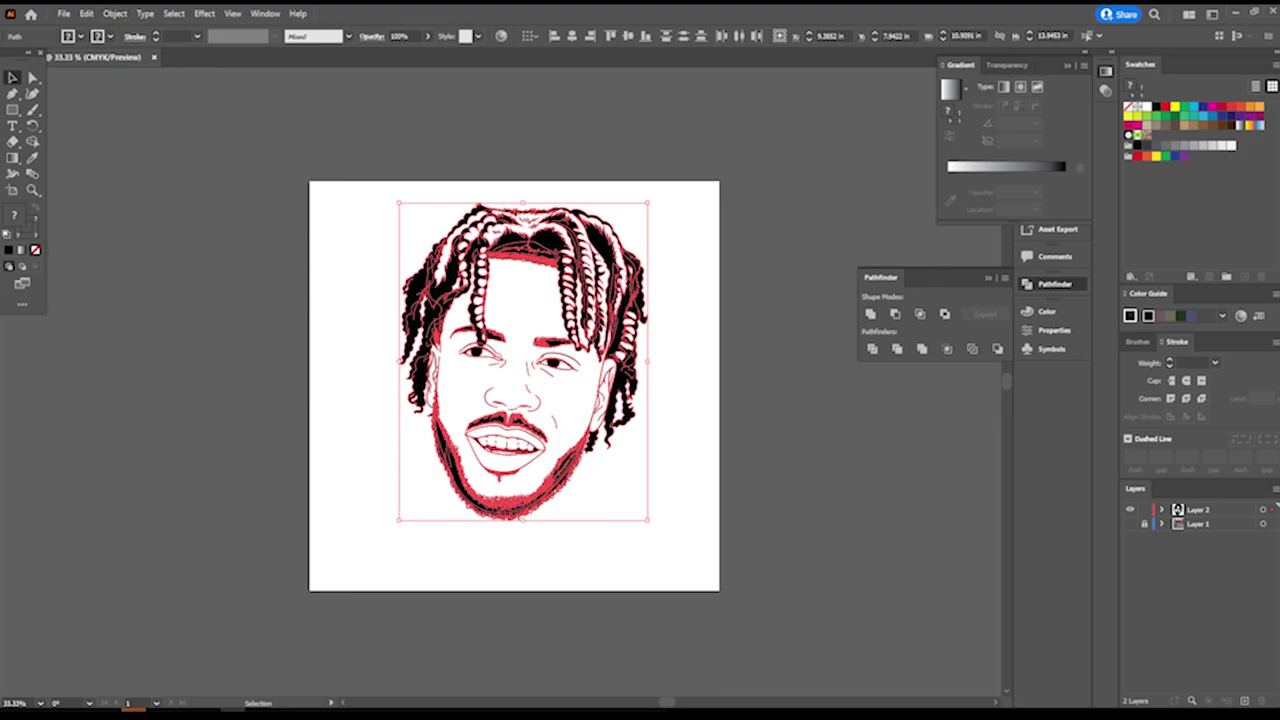
pyautogui.hotkey('ctrl', 'shift', 'a')
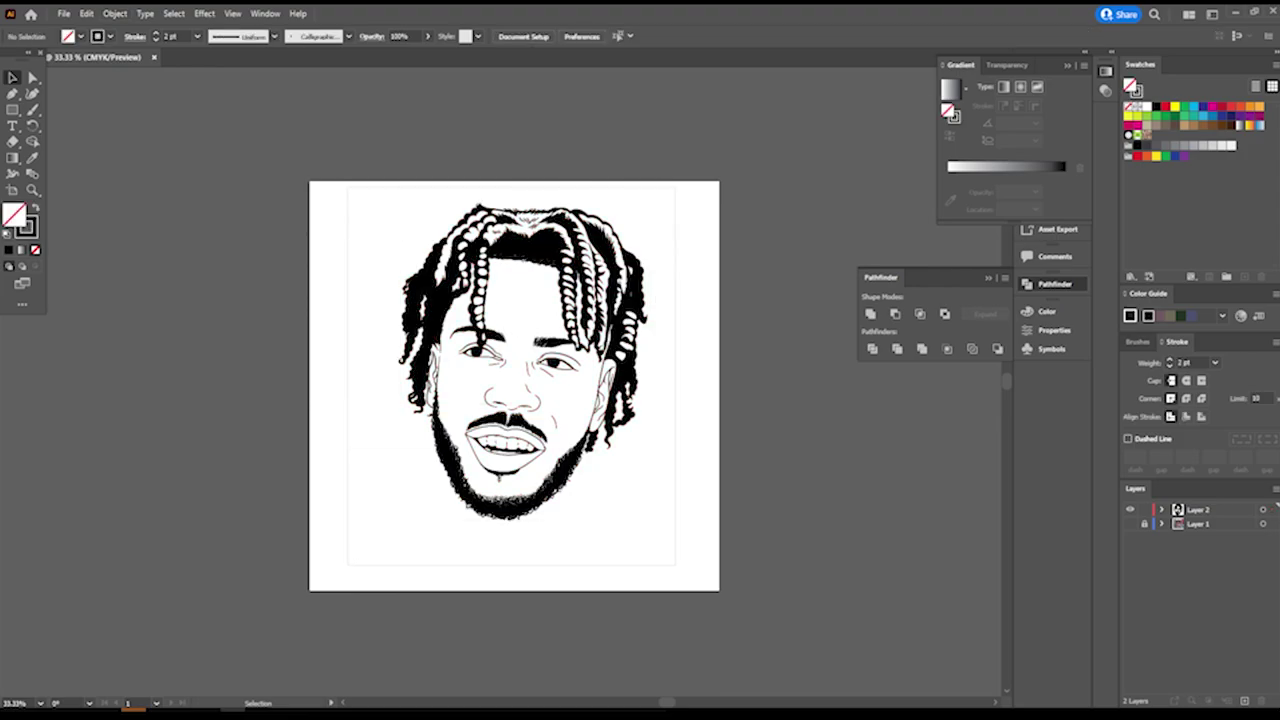
pyautogui.hotkey('ctrl', 'a')
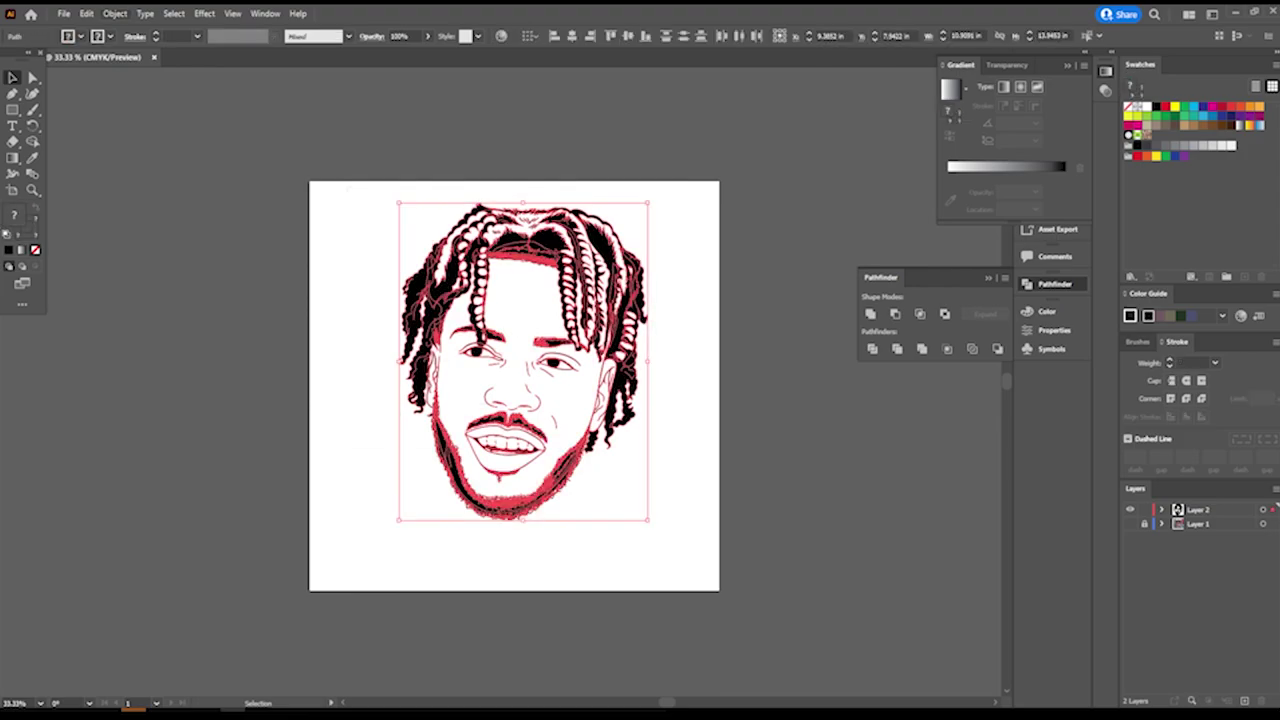
pyautogui.click(114, 13)
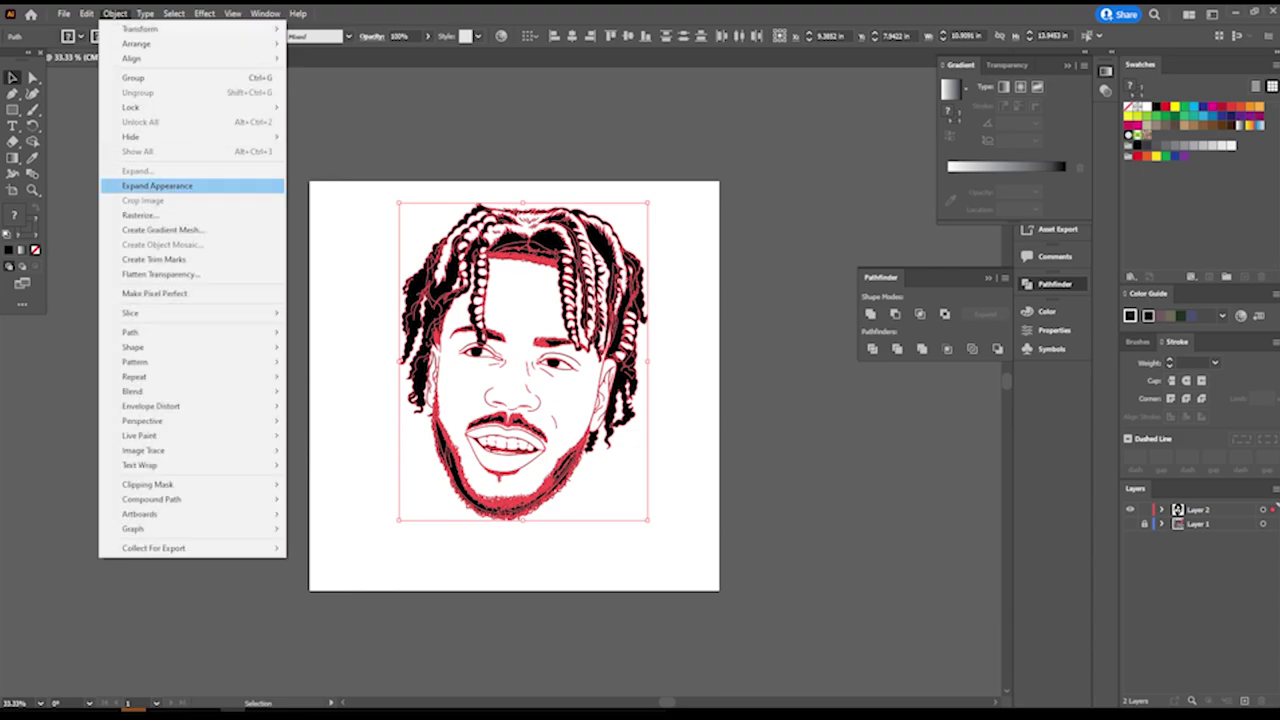
pyautogui.click(157, 185)
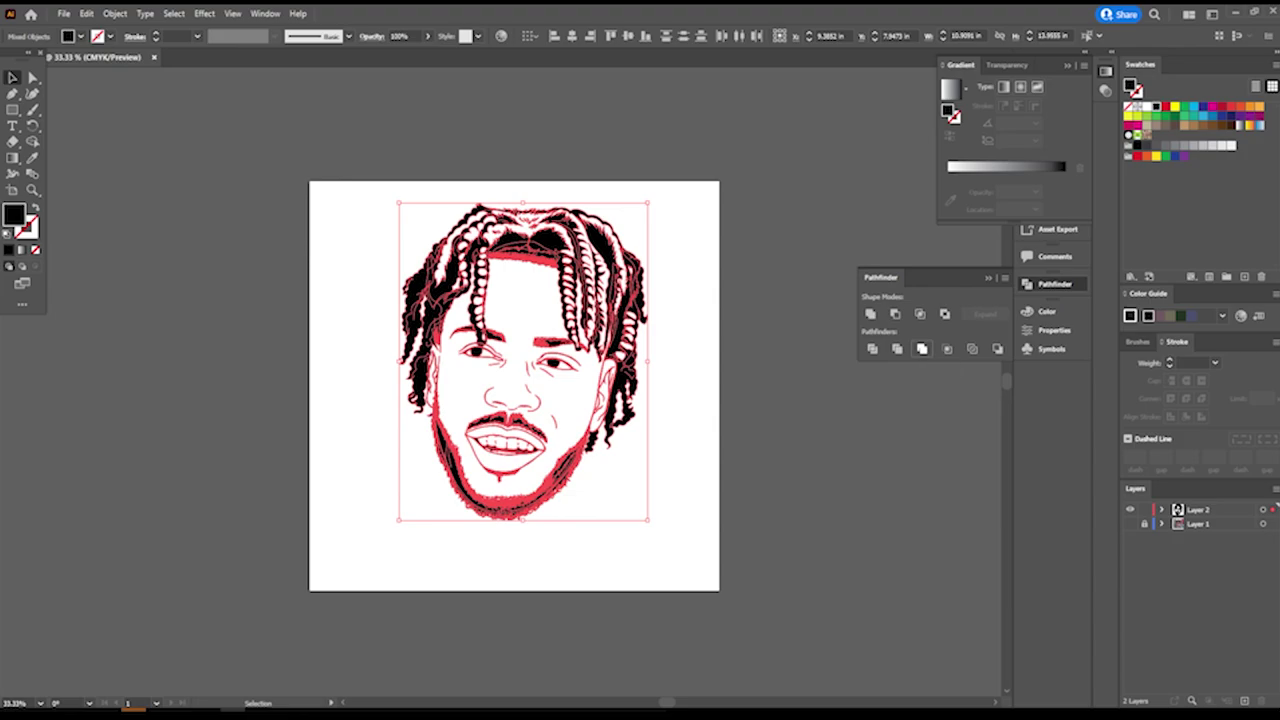
pyautogui.click(921, 348)
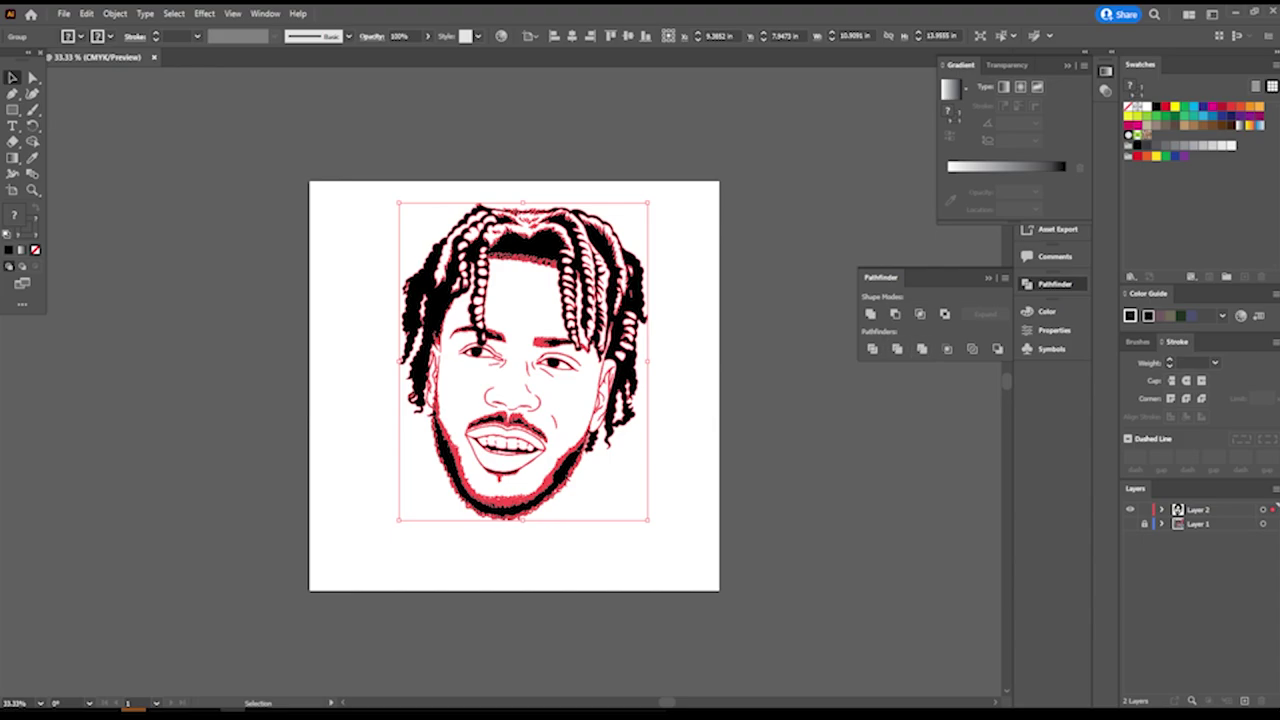
# Deselect the artwork and zoom in to check the merged fills before zooming back out.
pyautogui.click(265, 13)
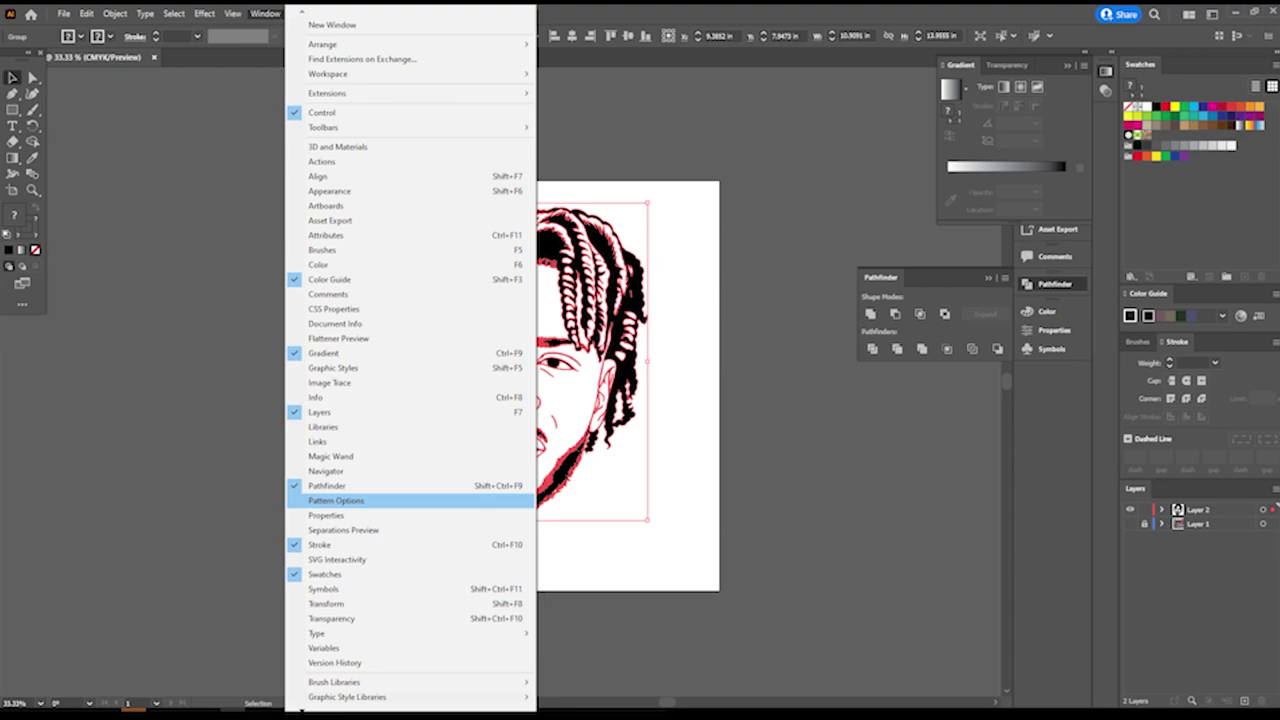
pyautogui.click(200, 450)
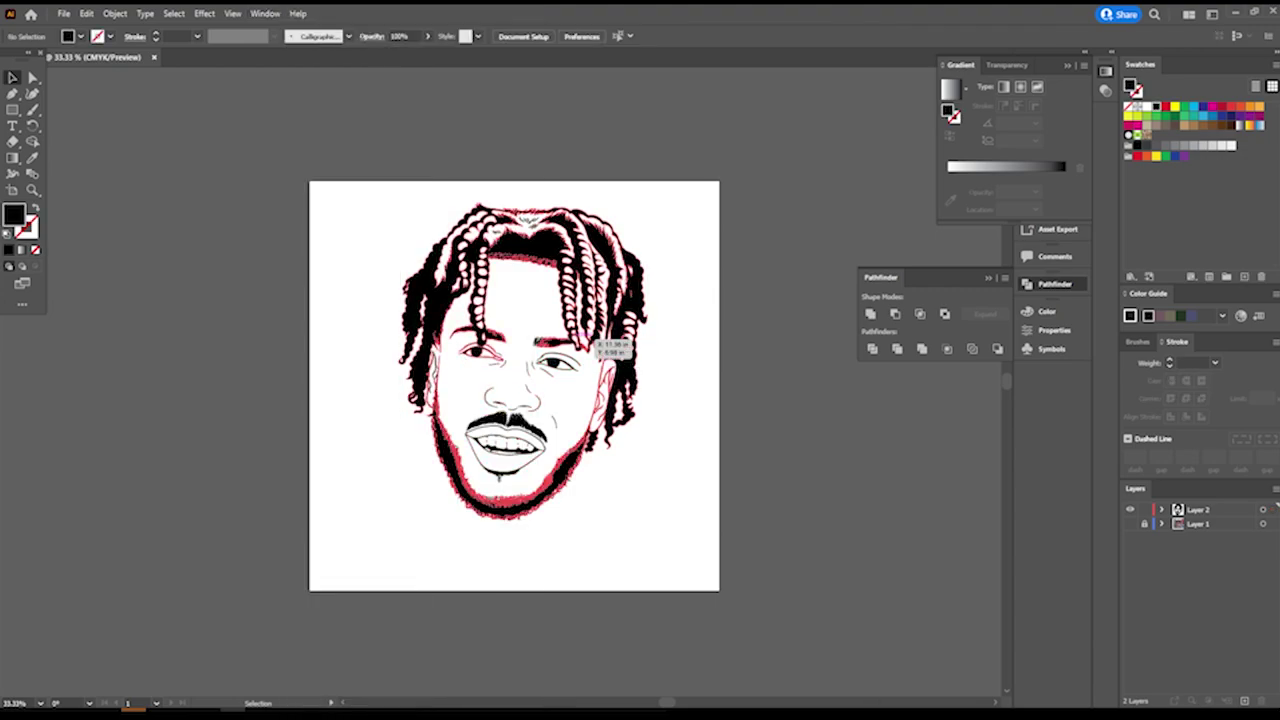
pyautogui.hotkey('ctrl', '=')
pyautogui.hotkey('ctrl', '=')
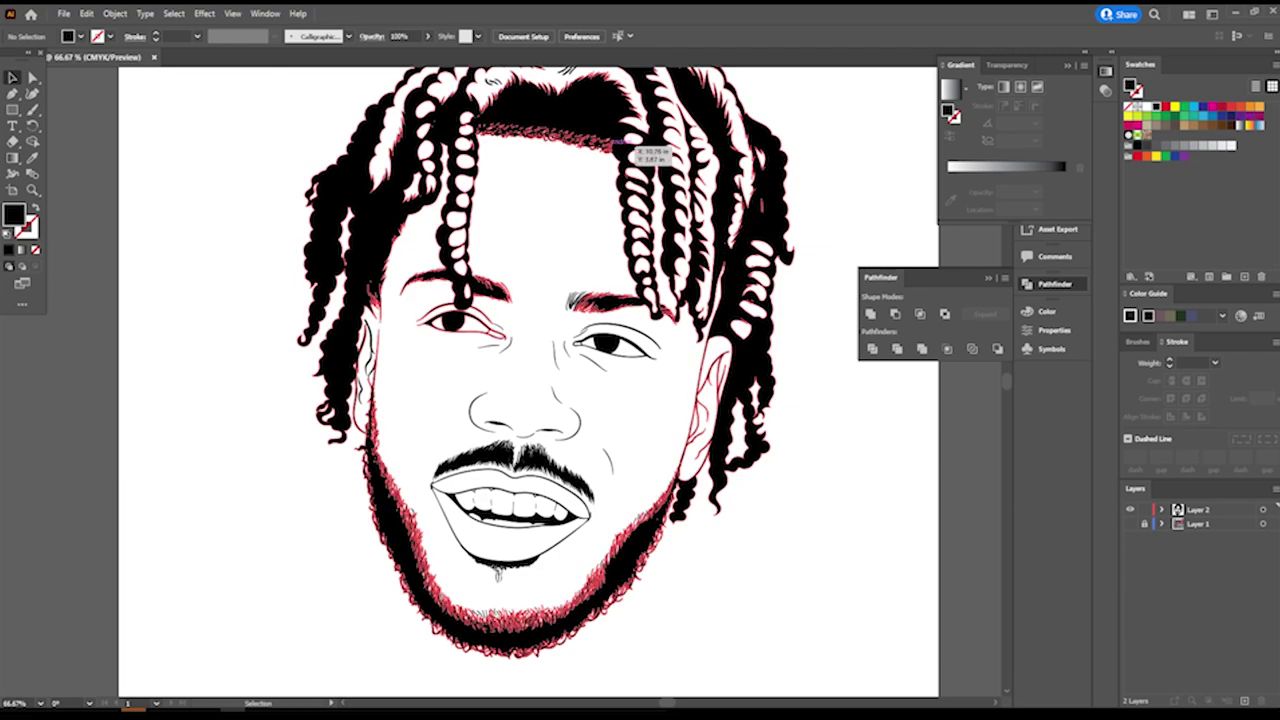
pyautogui.scroll(2, 680, 190)
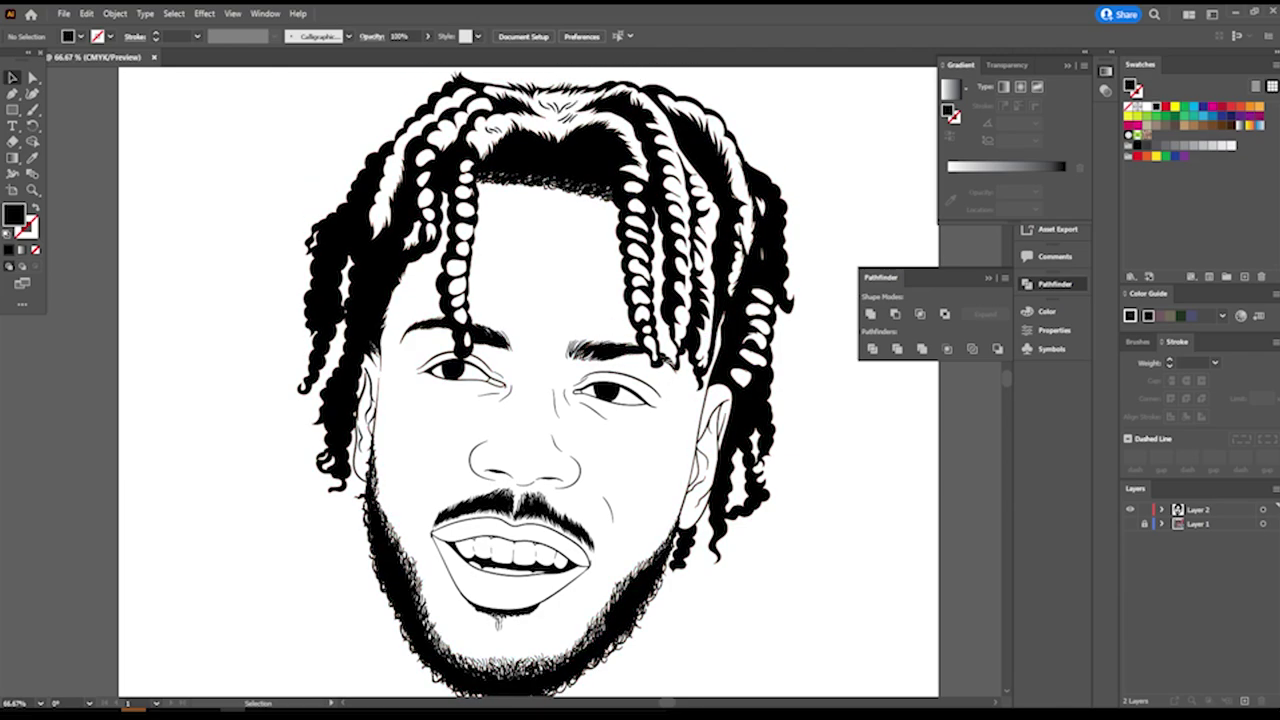
pyautogui.hotkey('ctrl', '-')
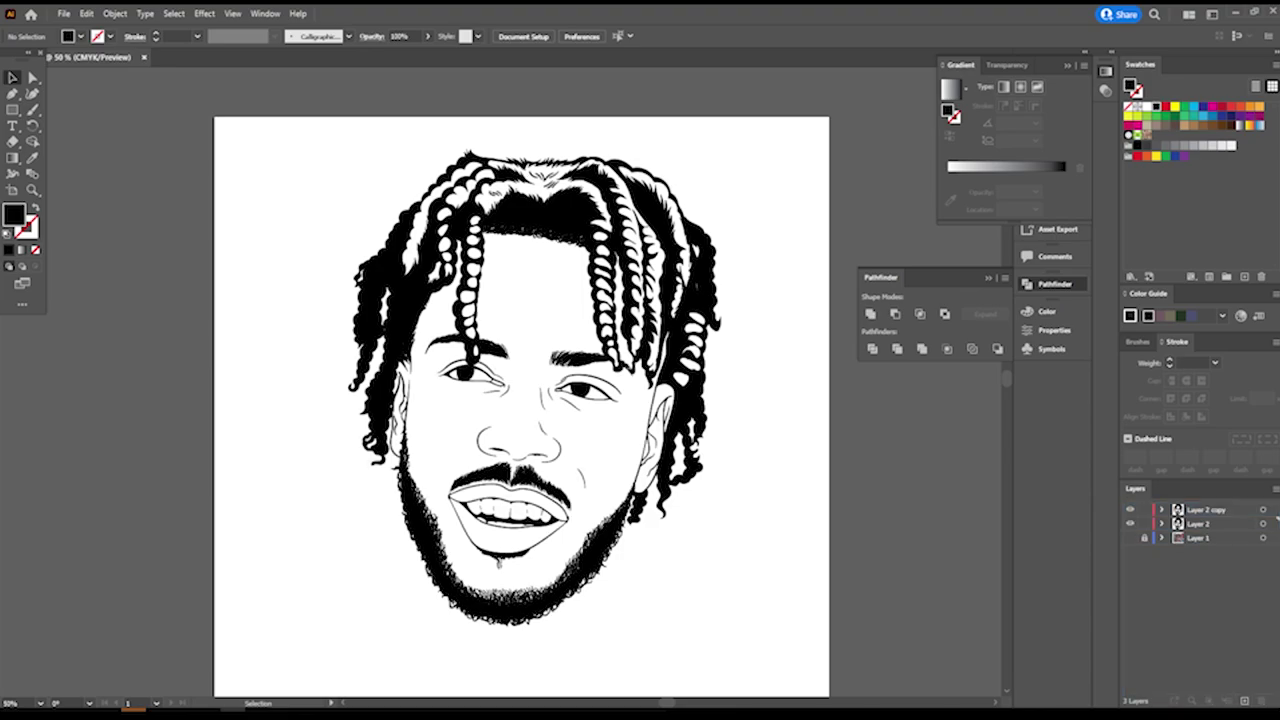
# Lock Layer 2 copy and make Layer 2 the active layer.
pyautogui.click(1145, 510)
pyautogui.click(1205, 524)
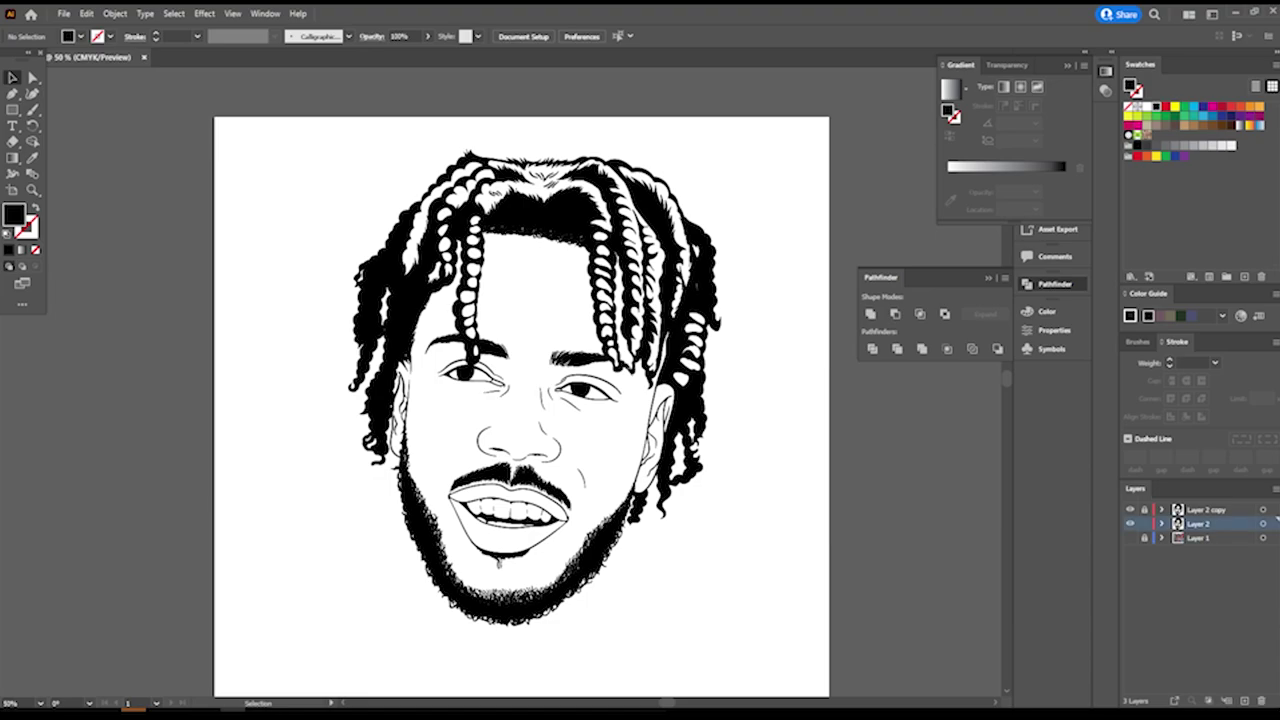
pyautogui.click(1131, 276)
pyautogui.moveTo(1185, 622)
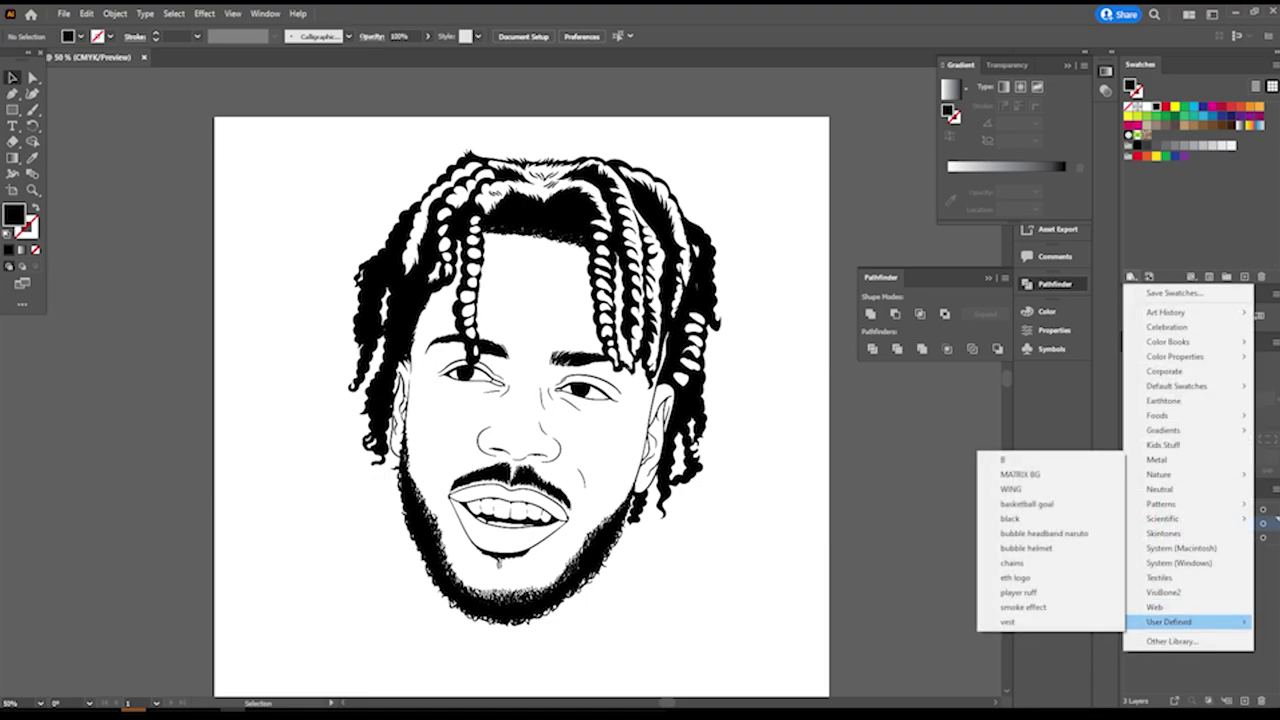
pyautogui.press('Escape')
pyautogui.press('Escape')
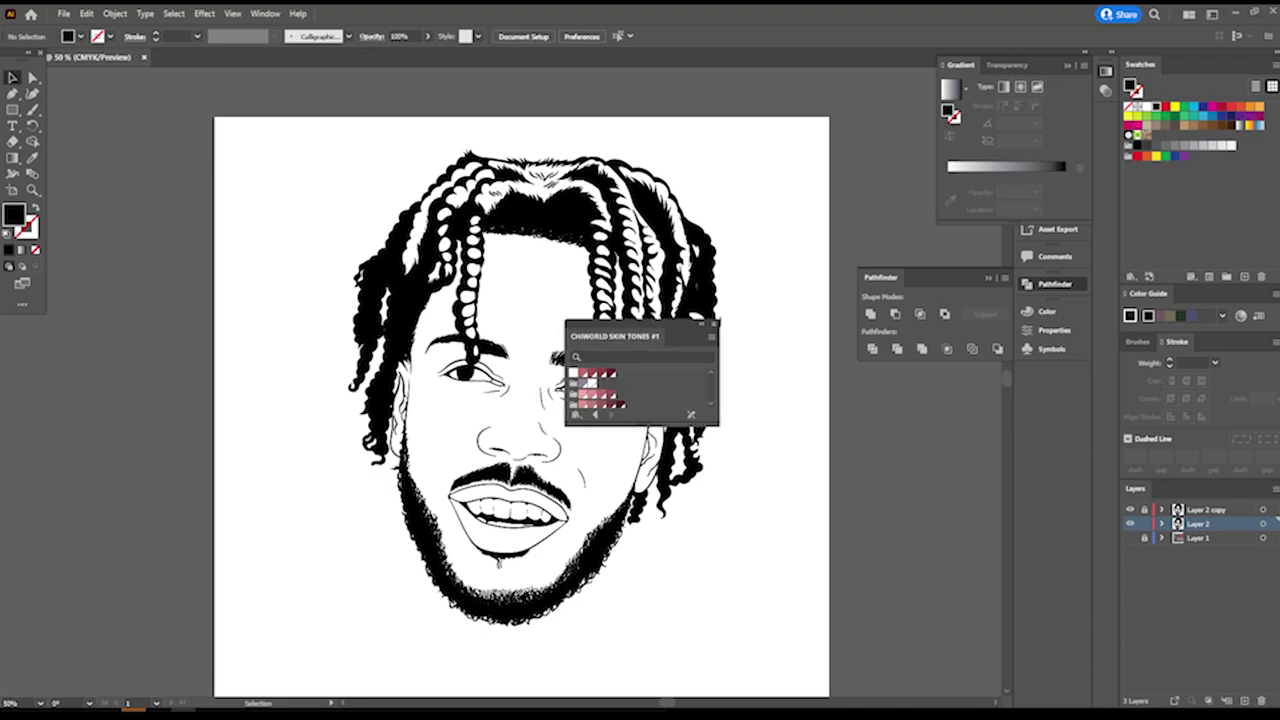
# Dock the CHIWORLD SKIN TONES #1 swatches and set a salmon skin tone as the fill.
pyautogui.moveTo(630, 336)
pyautogui.mouseDown()
pyautogui.moveTo(1137, 131)
pyautogui.moveTo(1137, 88)
pyautogui.mouseUp()
pyautogui.scroll(-1, 1165, 180)
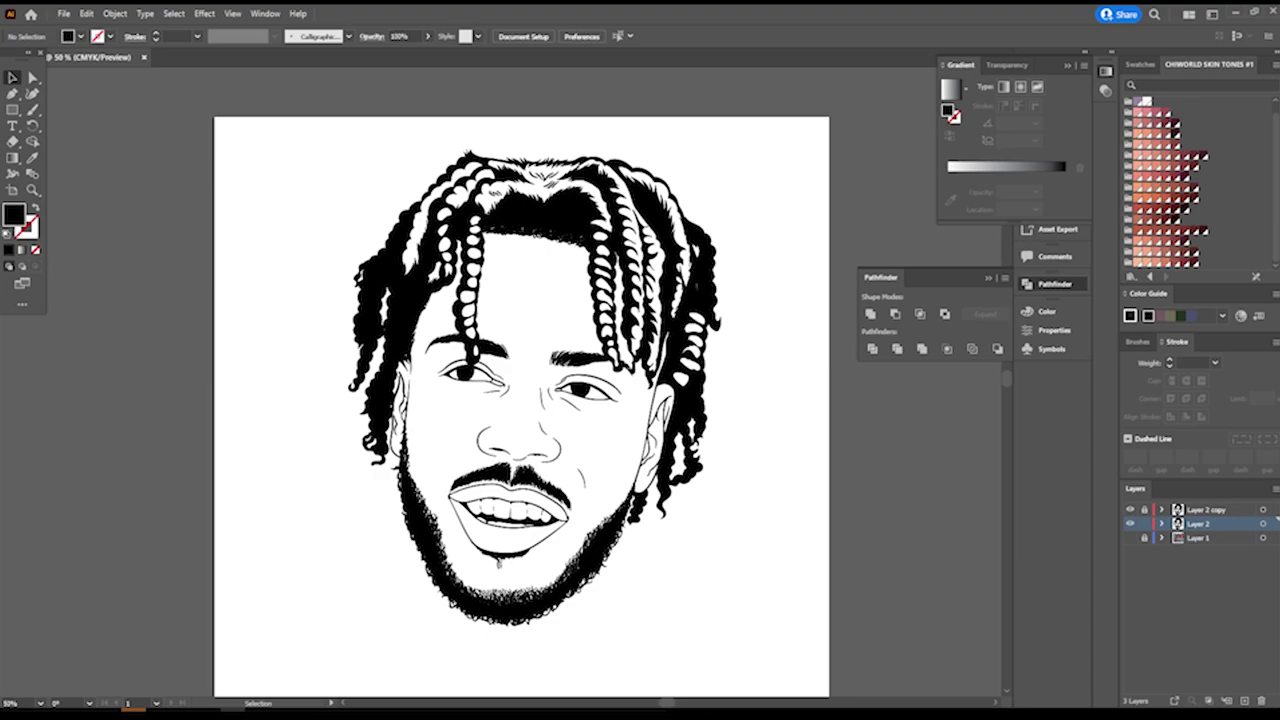
pyautogui.click(1140, 198)
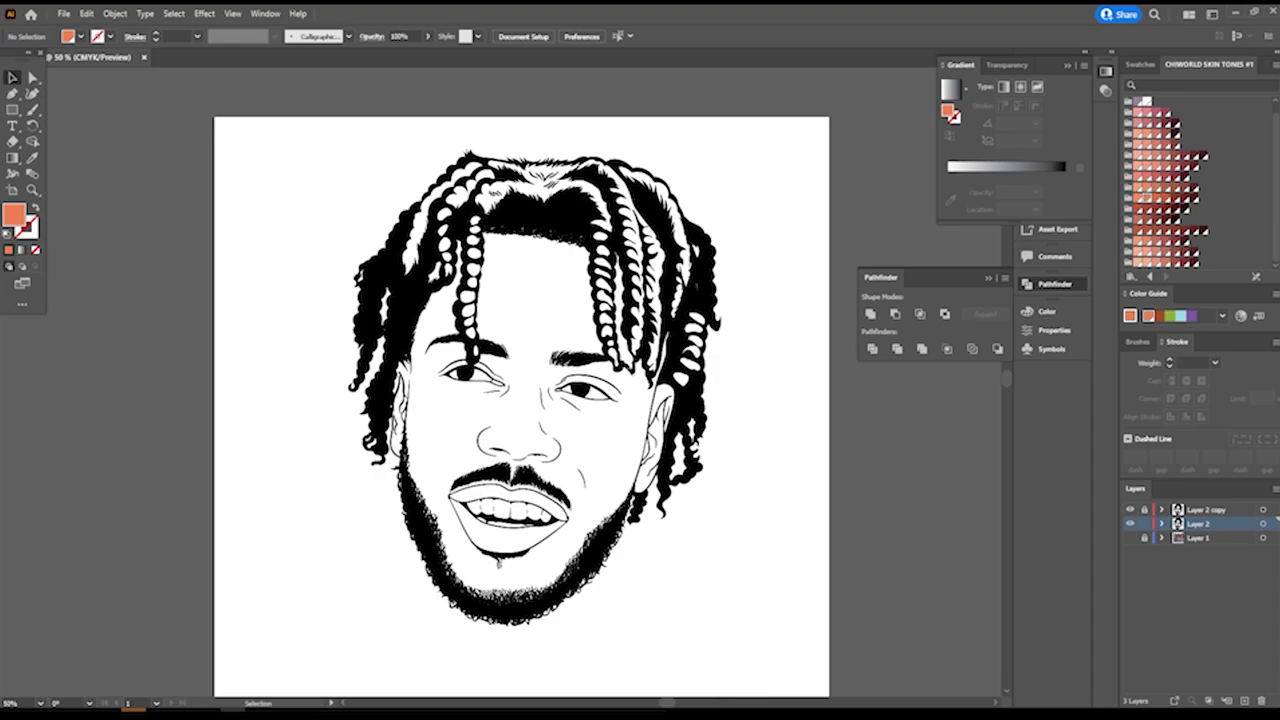
# Draw a salmon rectangle covering most of the artboard.
pyautogui.click(12, 109)
pyautogui.moveTo(261, 117); pyautogui.dragTo(815, 666)
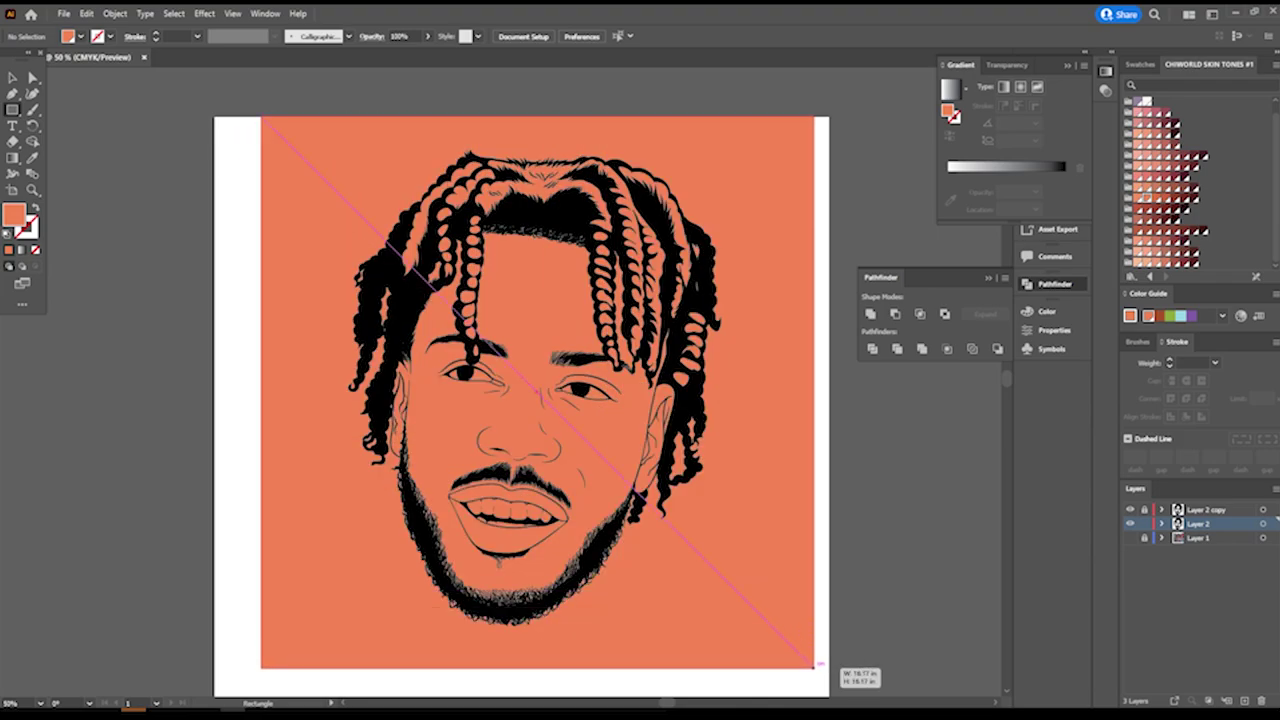
pyautogui.click(12, 77)
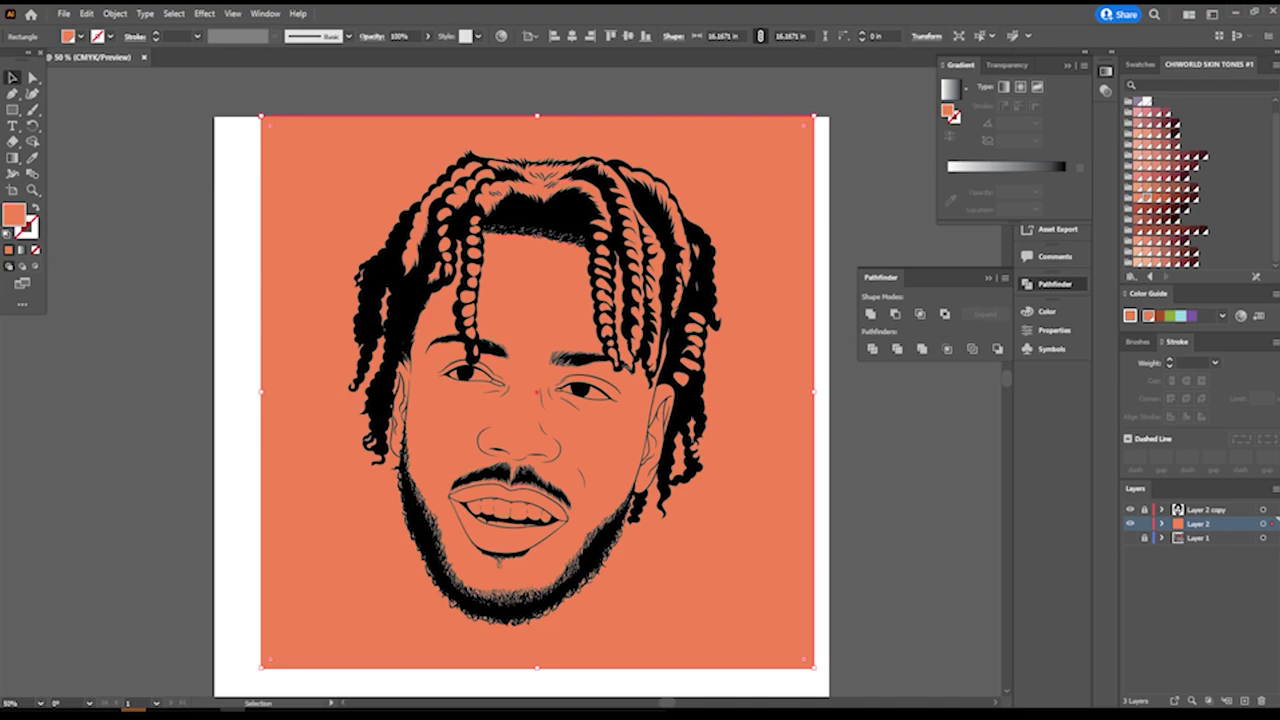
# Send the rectangle behind the black line art and select all the artwork.
pyautogui.rightClick(740, 214)
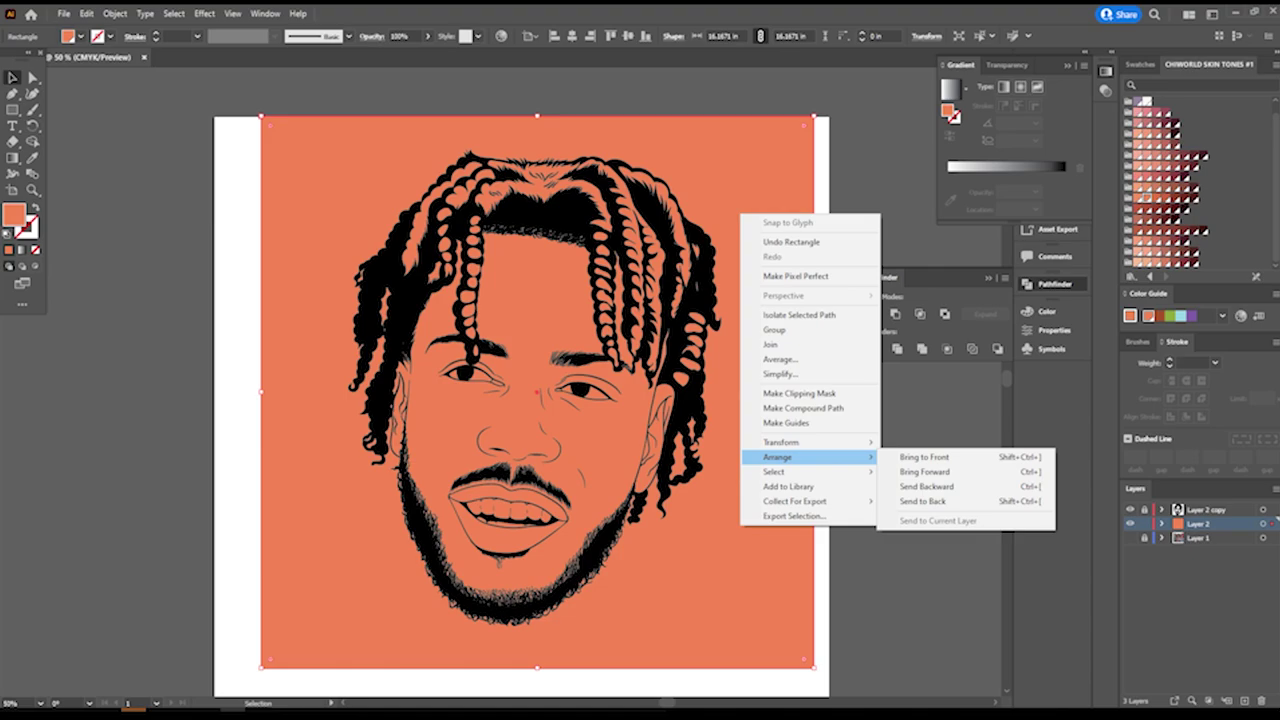
pyautogui.click(922, 501)
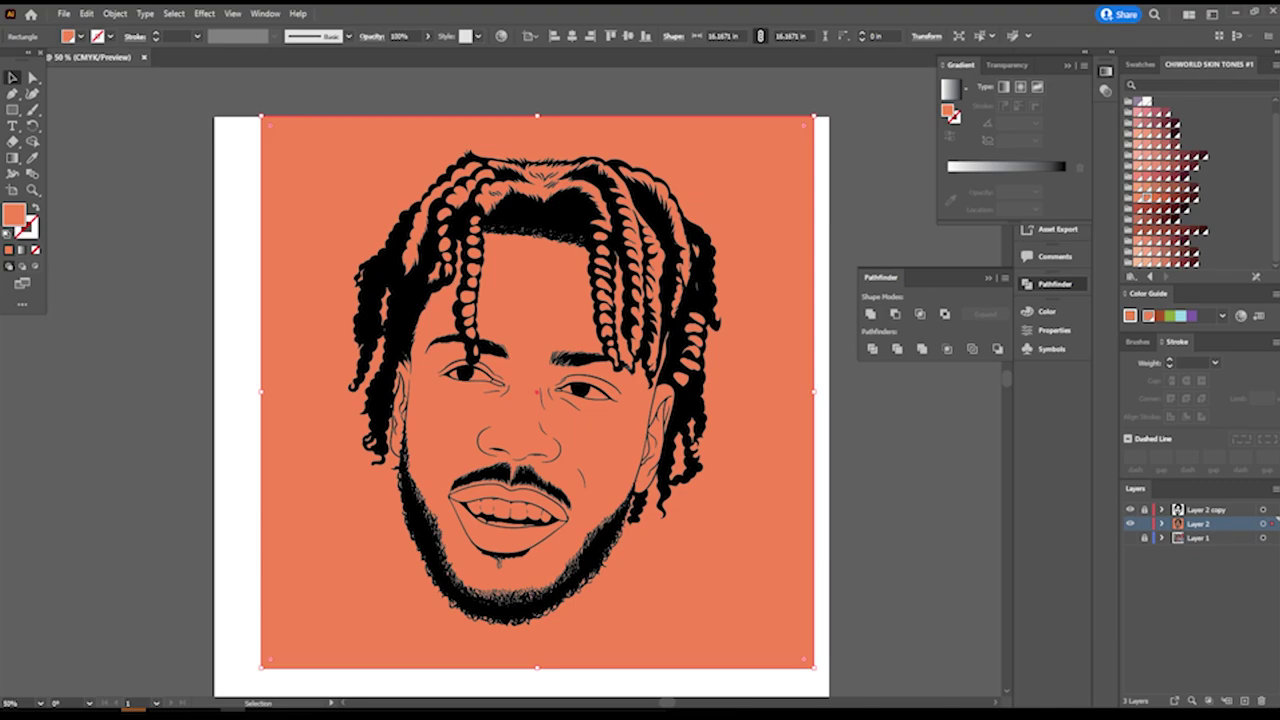
pyautogui.hotkey('ctrl', 'shift', 'a')
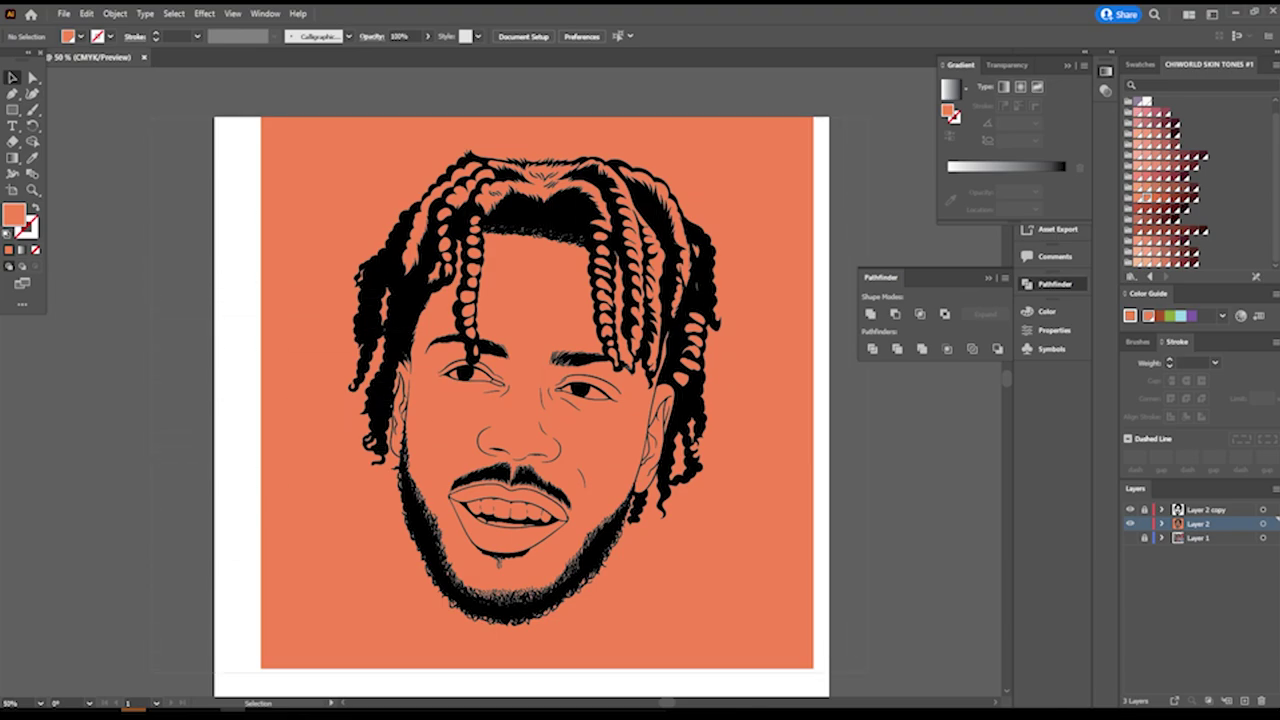
pyautogui.hotkey('ctrl', 'a')
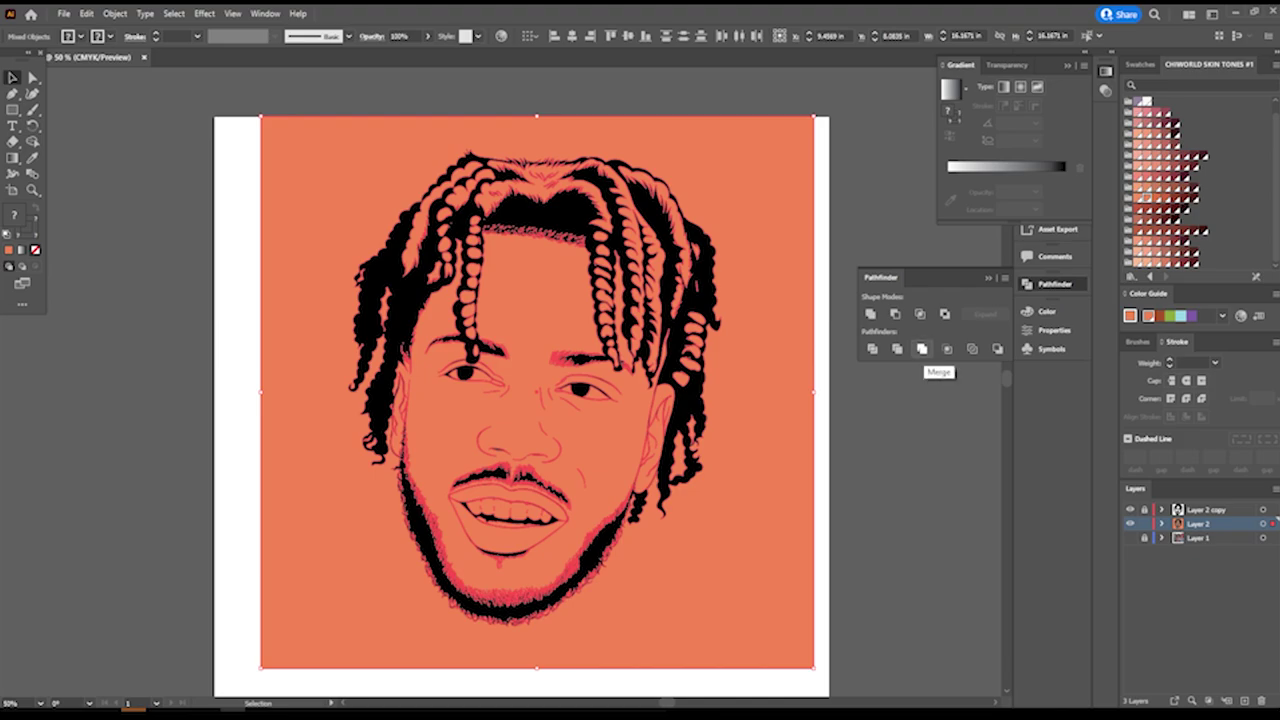
# Merge the salmon rectangle with the line art, then delete the outer orange area in isolation mode.
pyautogui.click(921, 348)
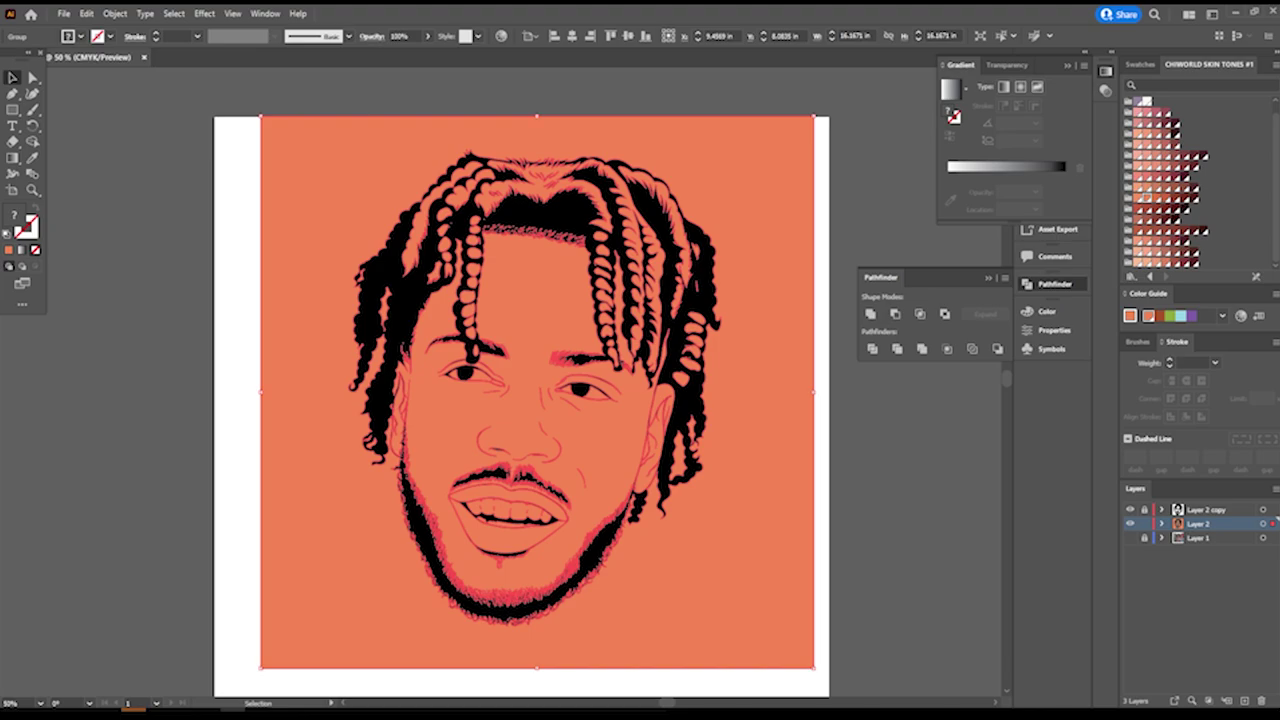
pyautogui.rightClick(735, 174)
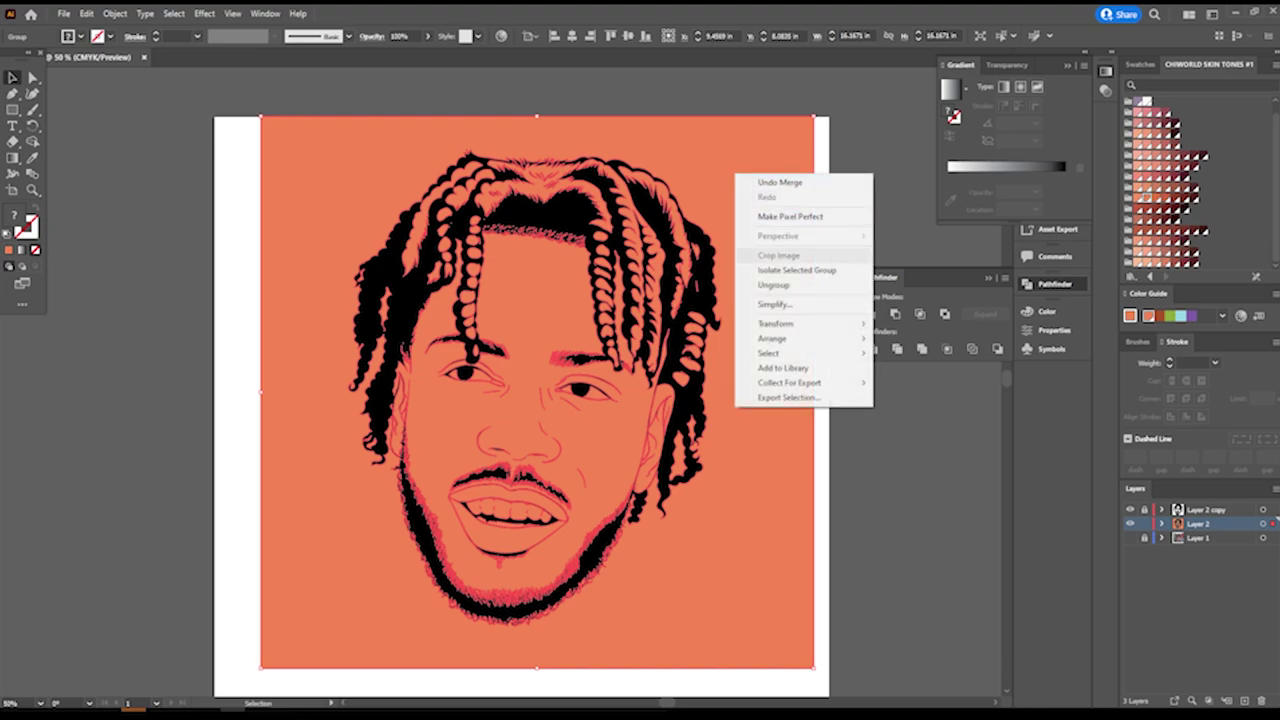
pyautogui.click(790, 270)
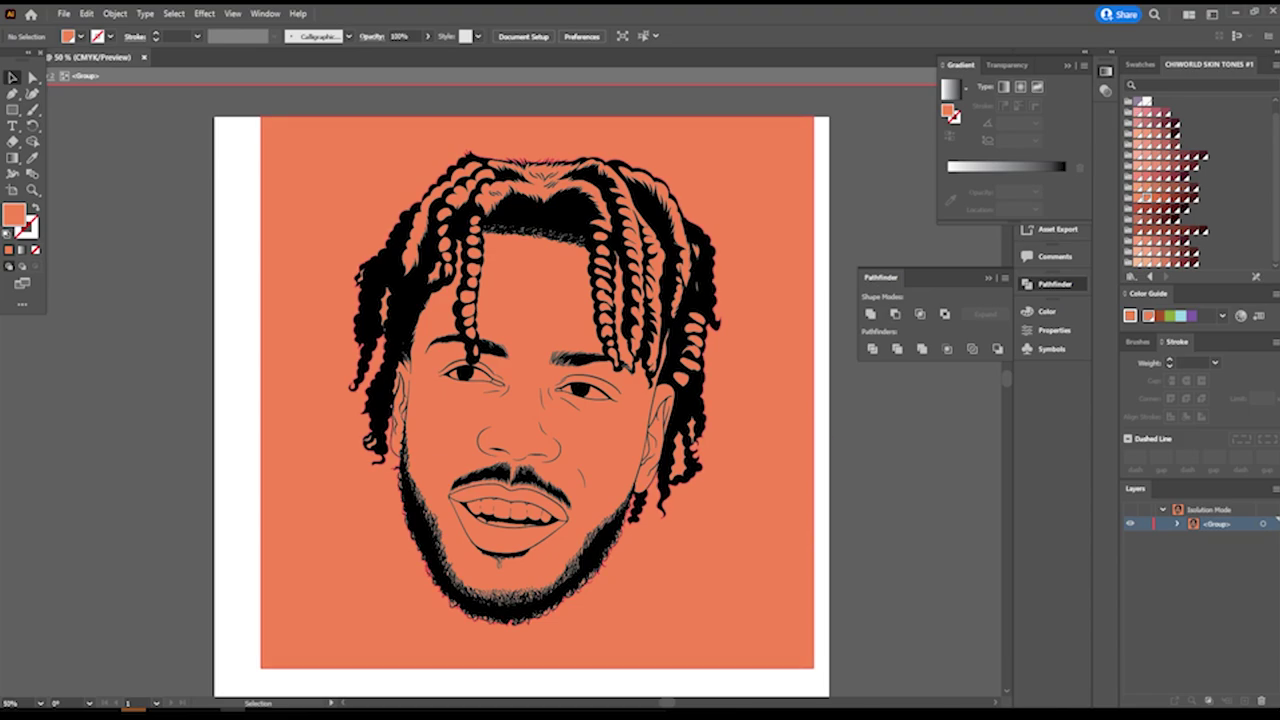
pyautogui.click(720, 560)
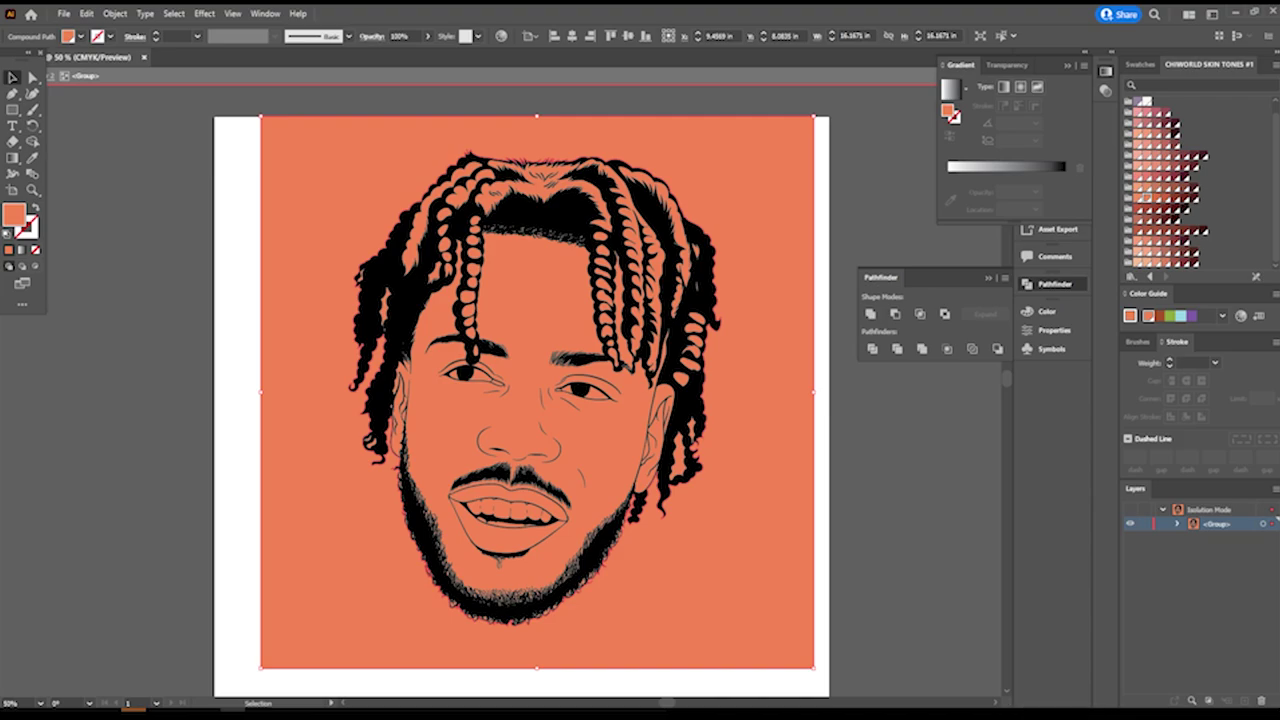
pyautogui.press('Delete')
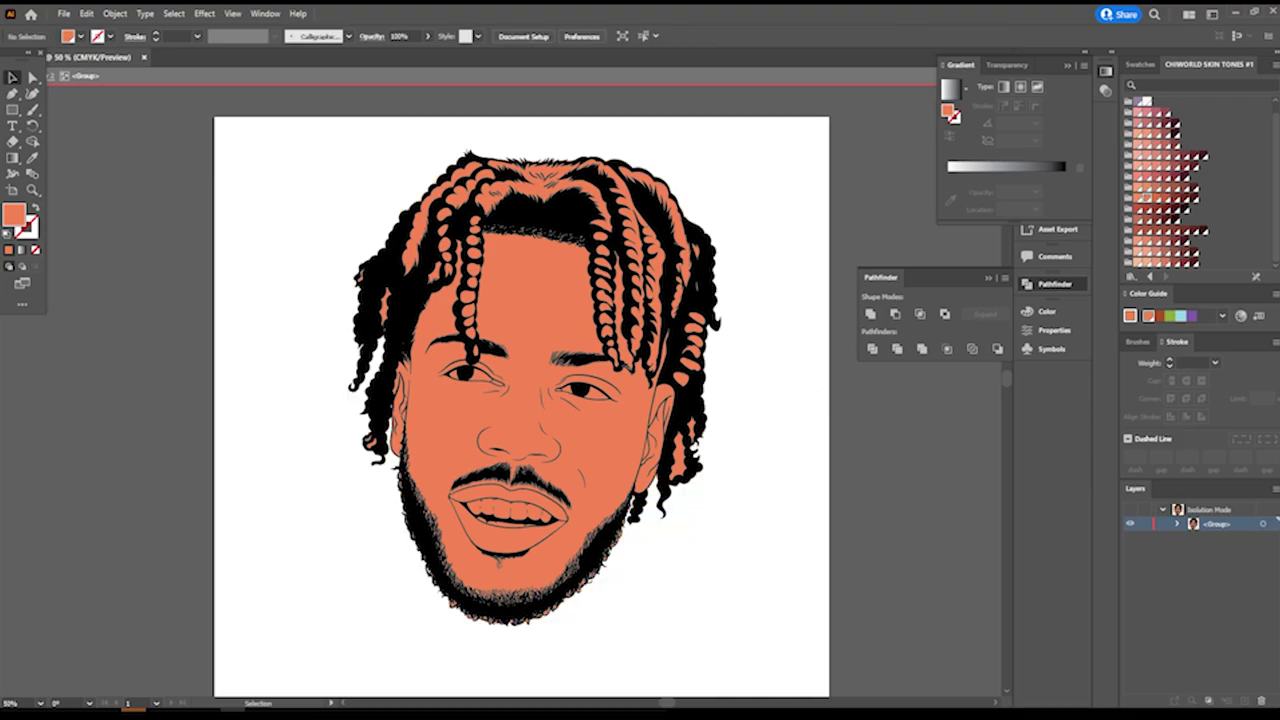
# Fill the upper lip dark rose and the lower lip light pink.
pyautogui.scroll(-2, 500, 450)
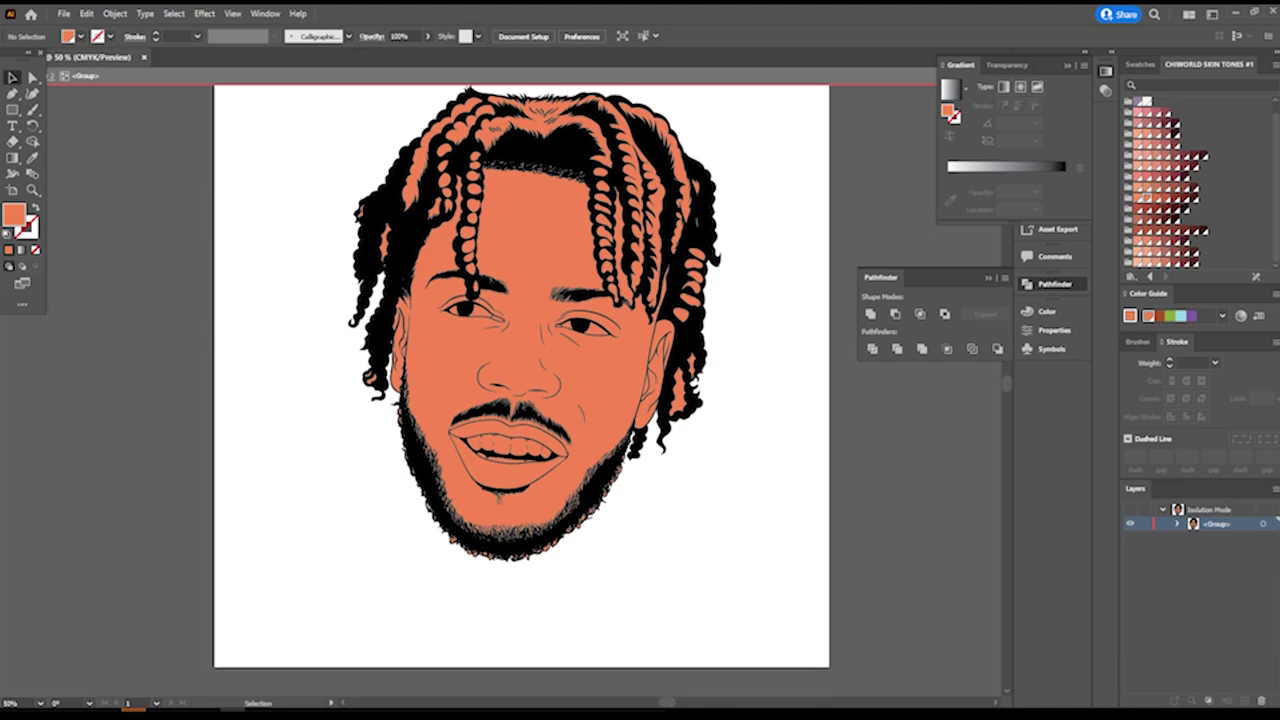
pyautogui.scroll(-2, 500, 450)
pyautogui.scroll(2, 500, 390)
pyautogui.scroll(2, 500, 390)
pyautogui.scroll(2, 500, 390)
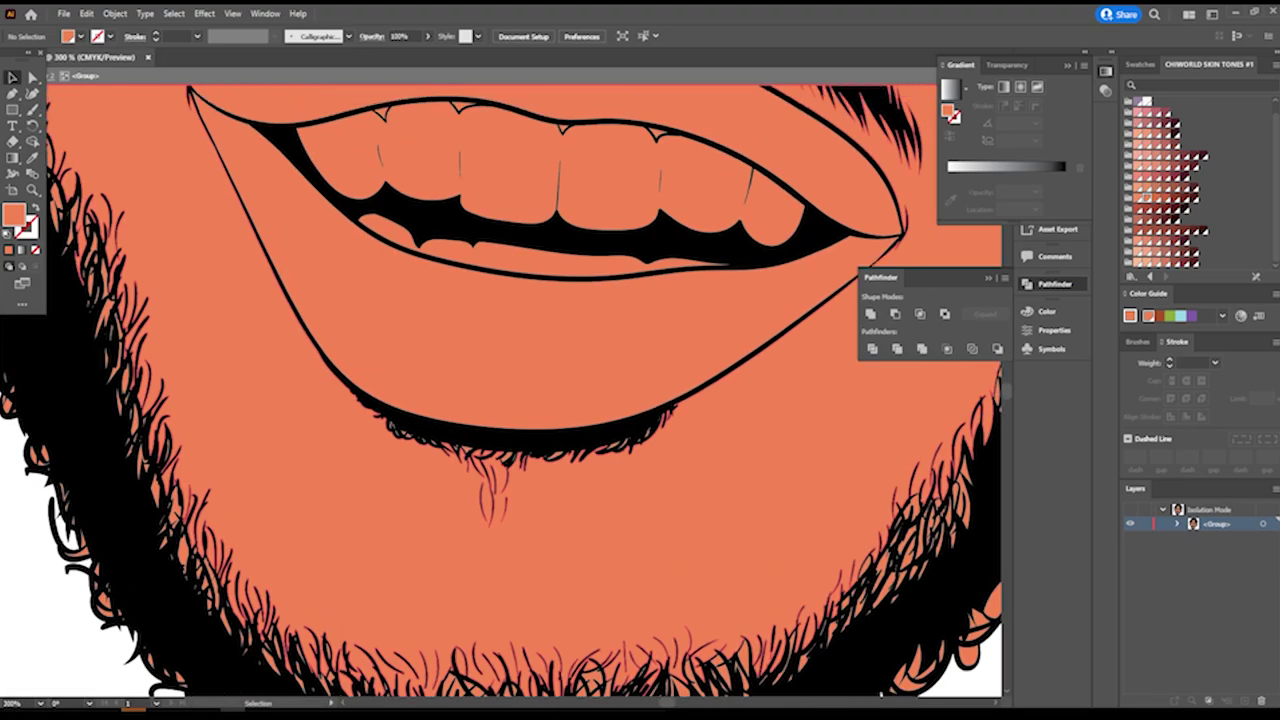
pyautogui.scroll(1, 500, 390)
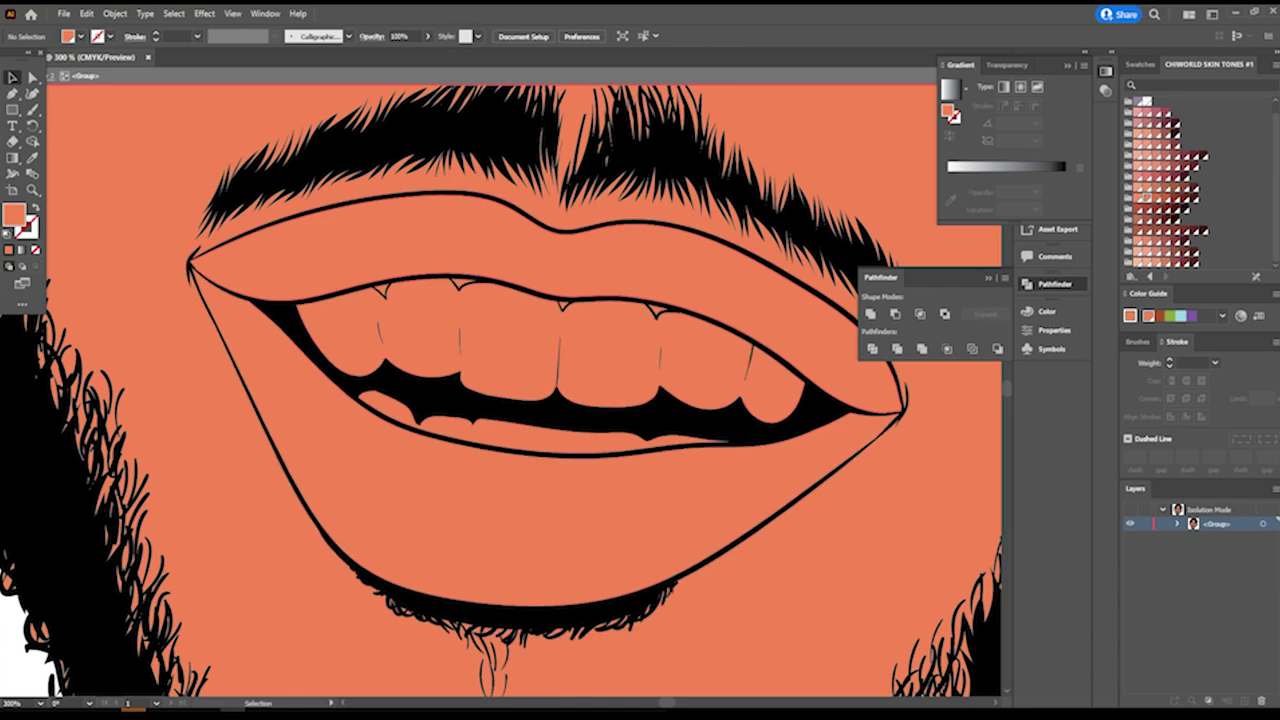
pyautogui.click(550, 250)
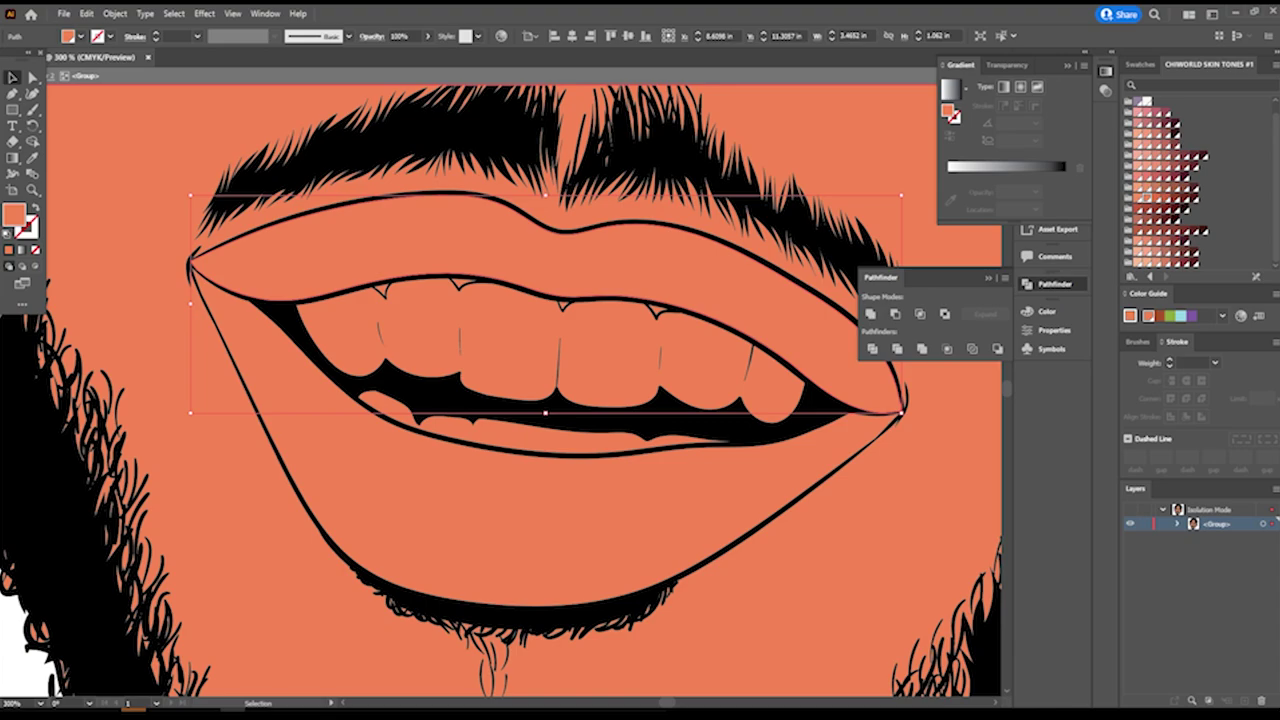
pyautogui.click(1146, 198)
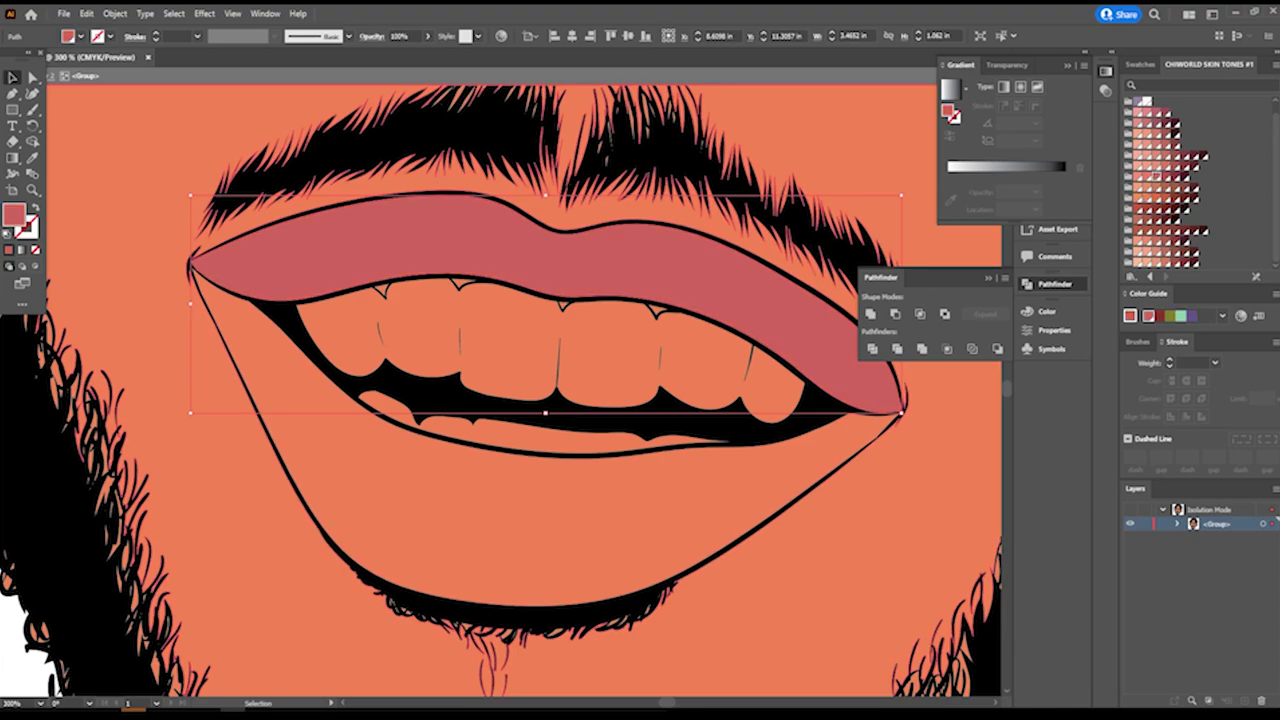
pyautogui.click(1166, 177)
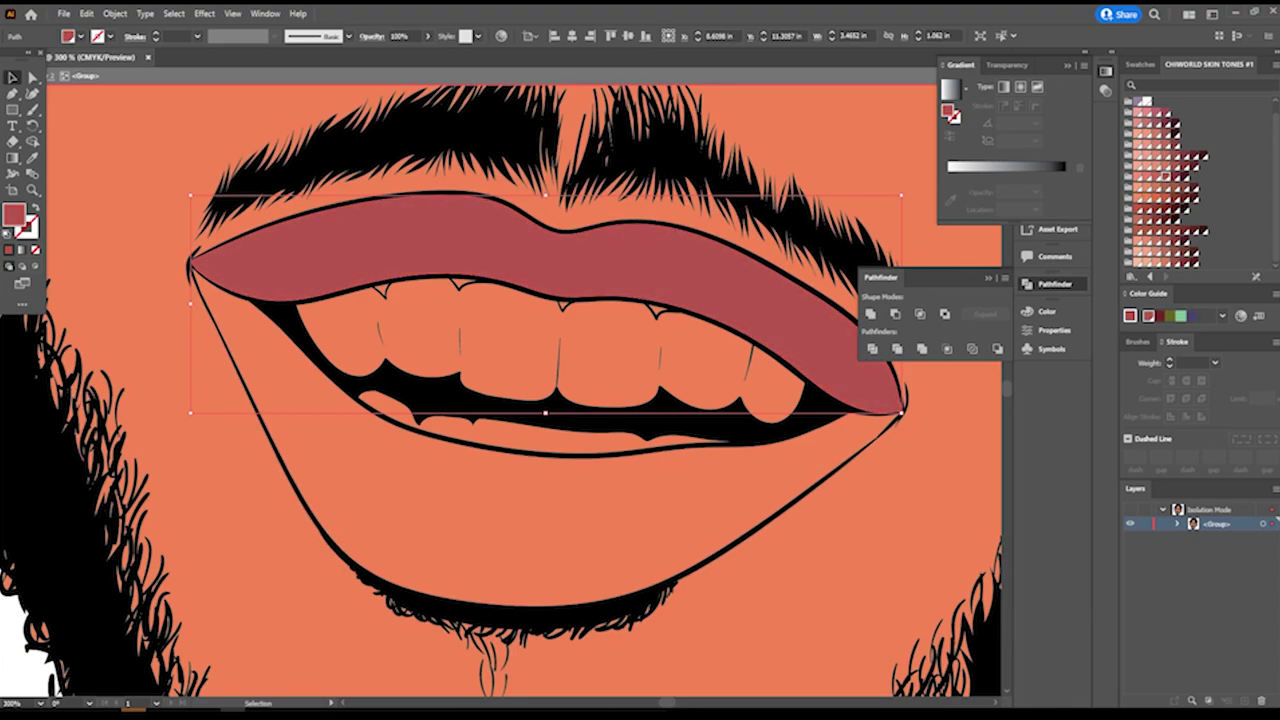
pyautogui.click(545, 520)
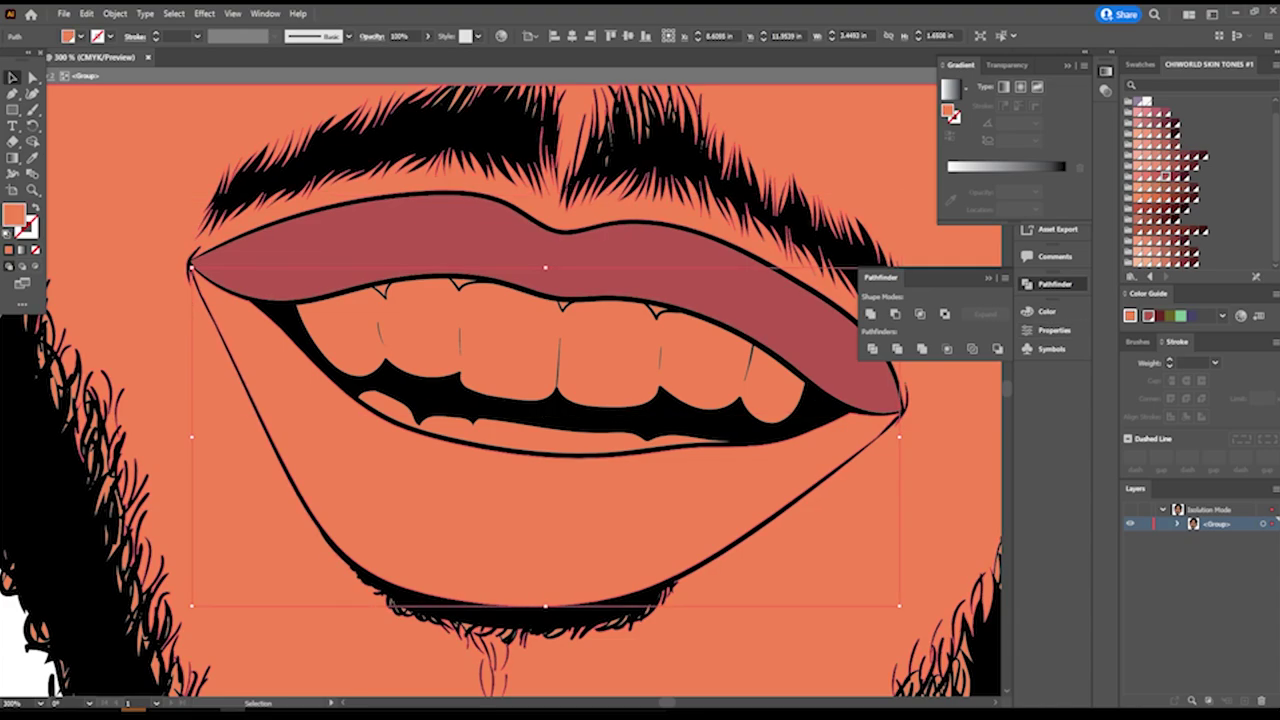
pyautogui.click(1146, 198)
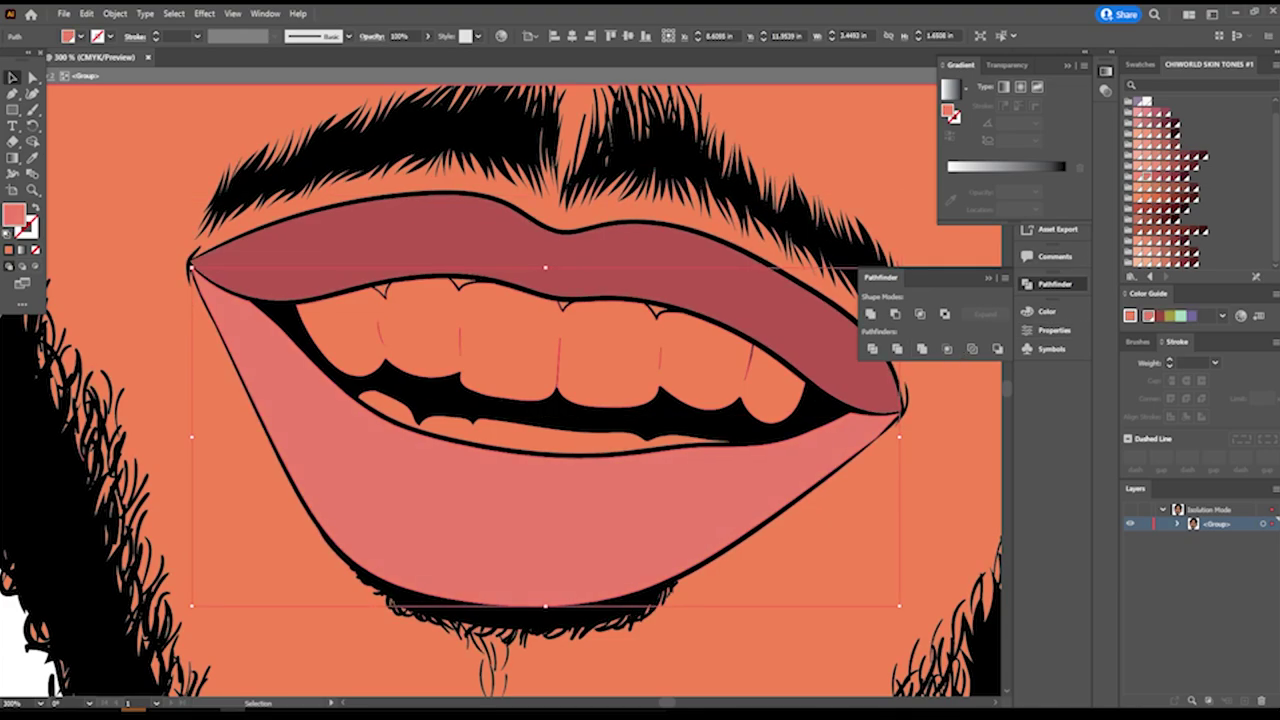
# Fill both the upper and lower rows of teeth white.
pyautogui.click(560, 350)
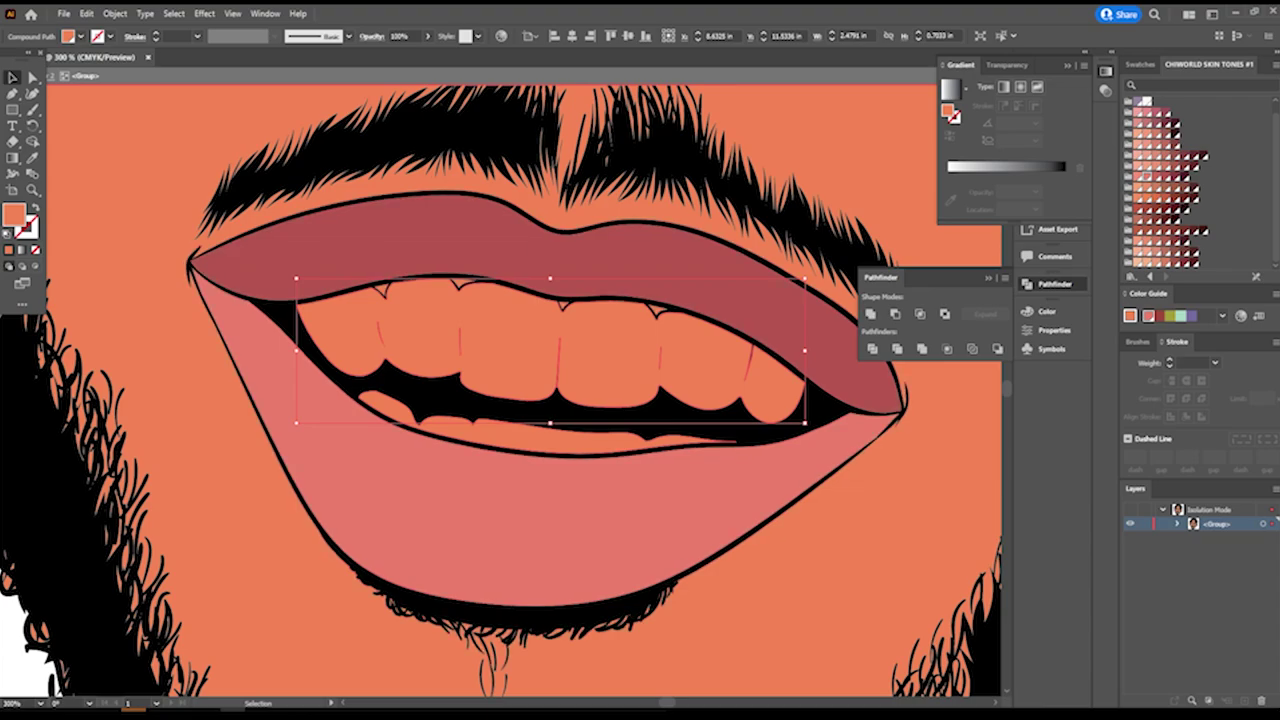
pyautogui.click(560, 420)
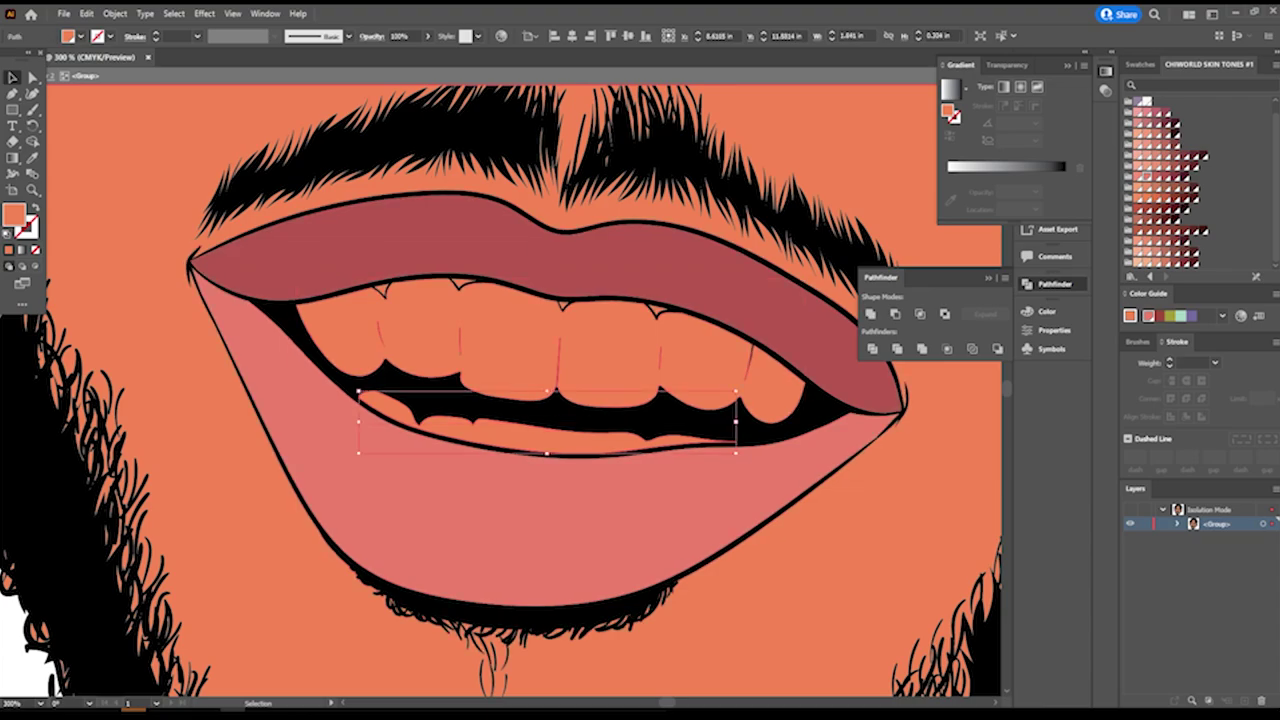
pyautogui.click(1145, 103)
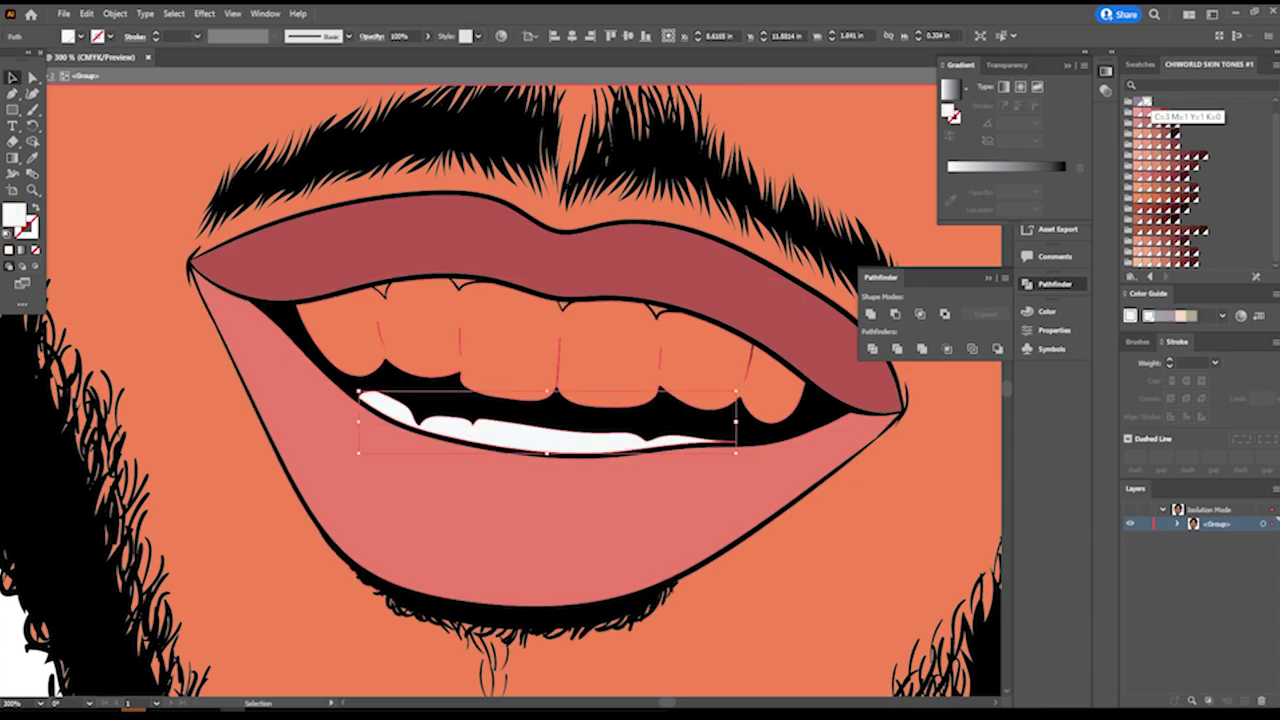
pyautogui.click(560, 350)
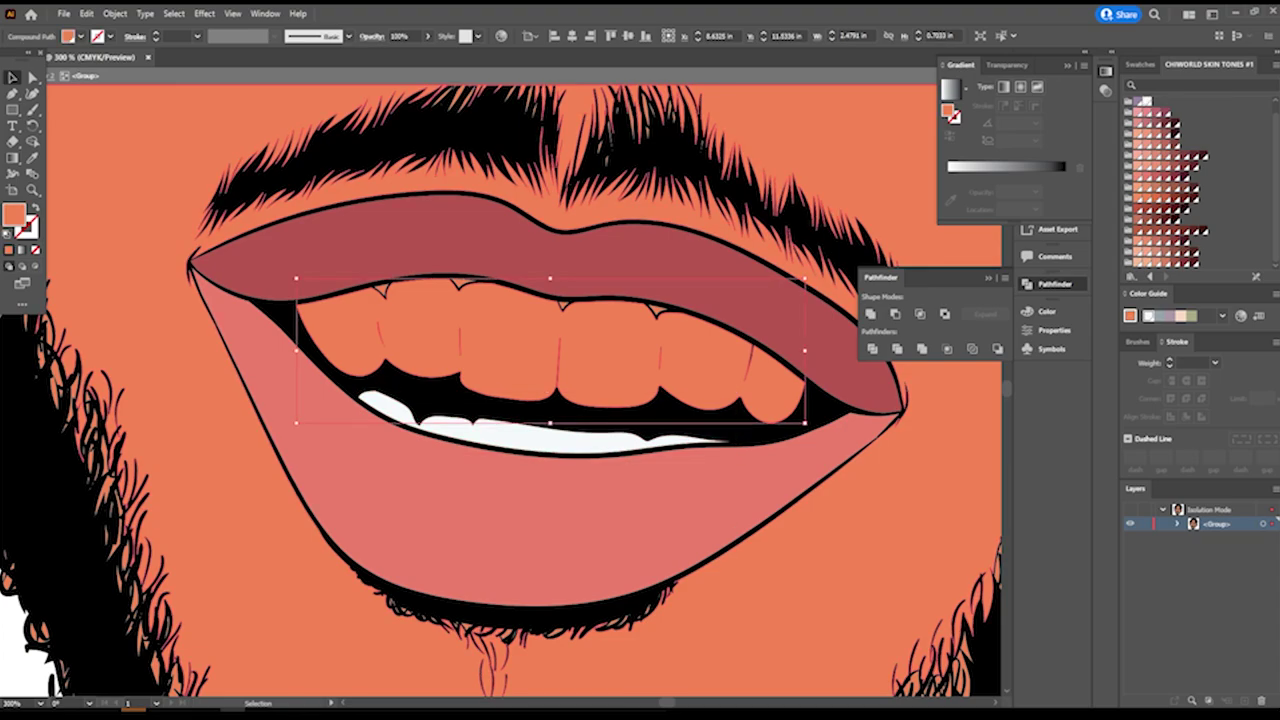
pyautogui.click(1145, 101)
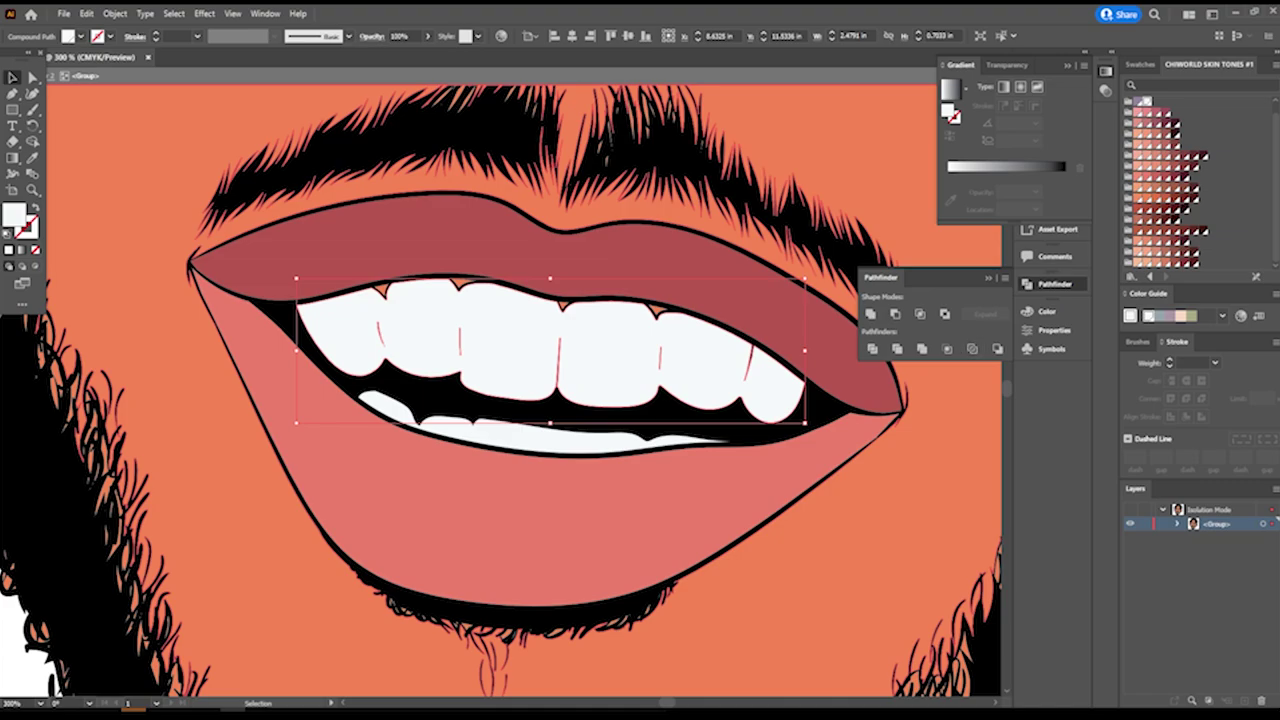
pyautogui.hotkey('ctrl', '-')
pyautogui.hotkey('ctrl', '-')
pyautogui.hotkey('ctrl', '-')
pyautogui.hotkey('ctrl', '-')
# Deselect everything and exit Isolation Mode to see all layers again.
pyautogui.hotkey('ctrl', 'shift', 'a')
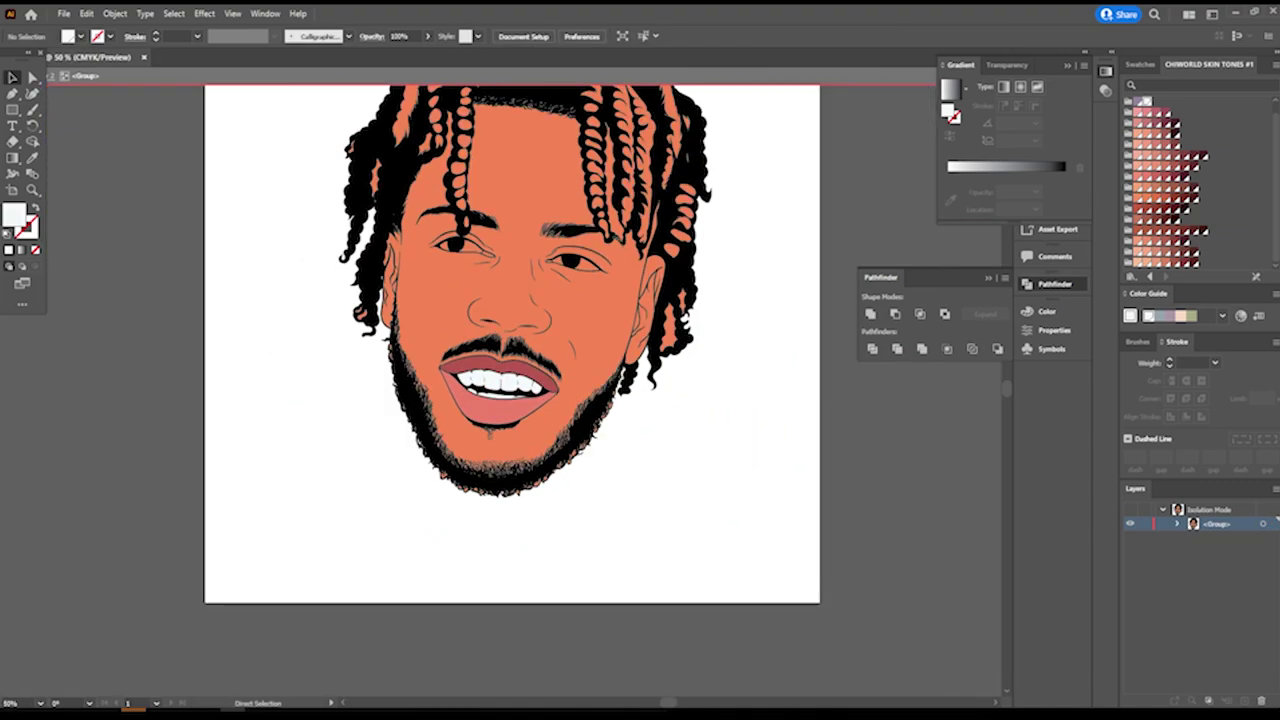
pyautogui.hotkey('ctrl', '-')
pyautogui.hotkey('ctrl', '+')
pyautogui.press('Escape')
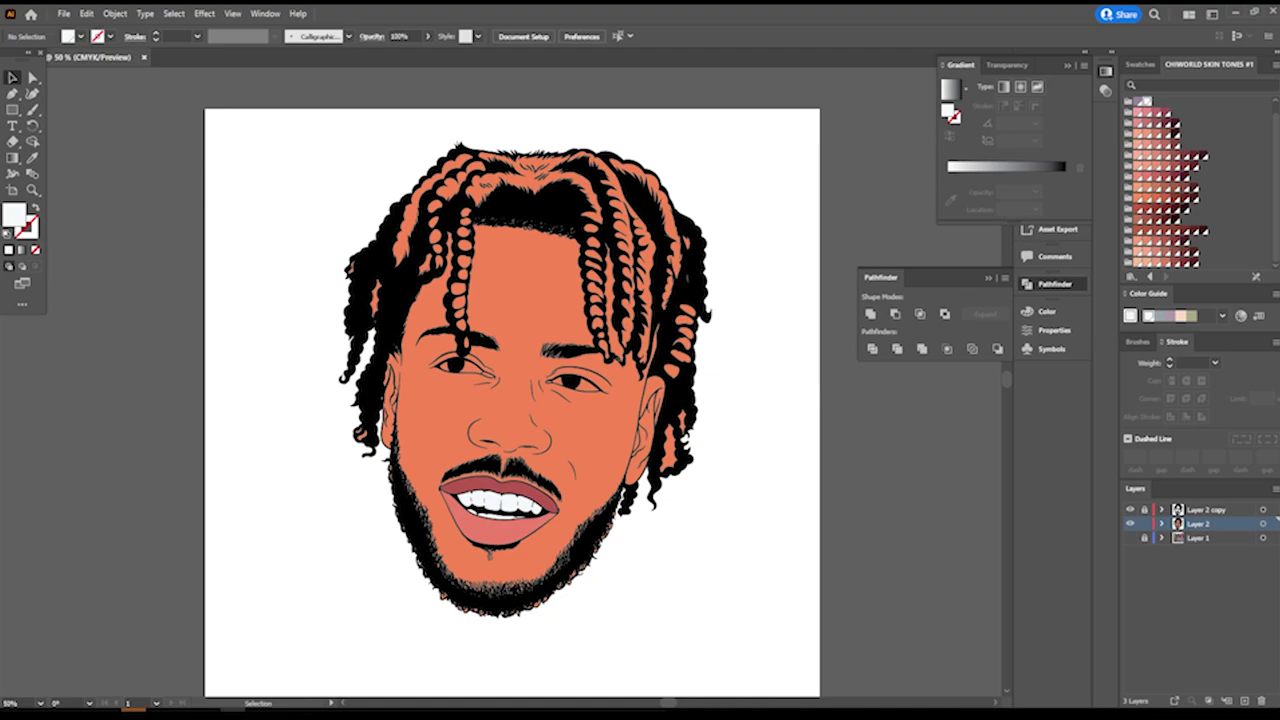
# Lock Layer 2 and every path in its group, then collapse Layer 2.
pyautogui.click(1162, 523)
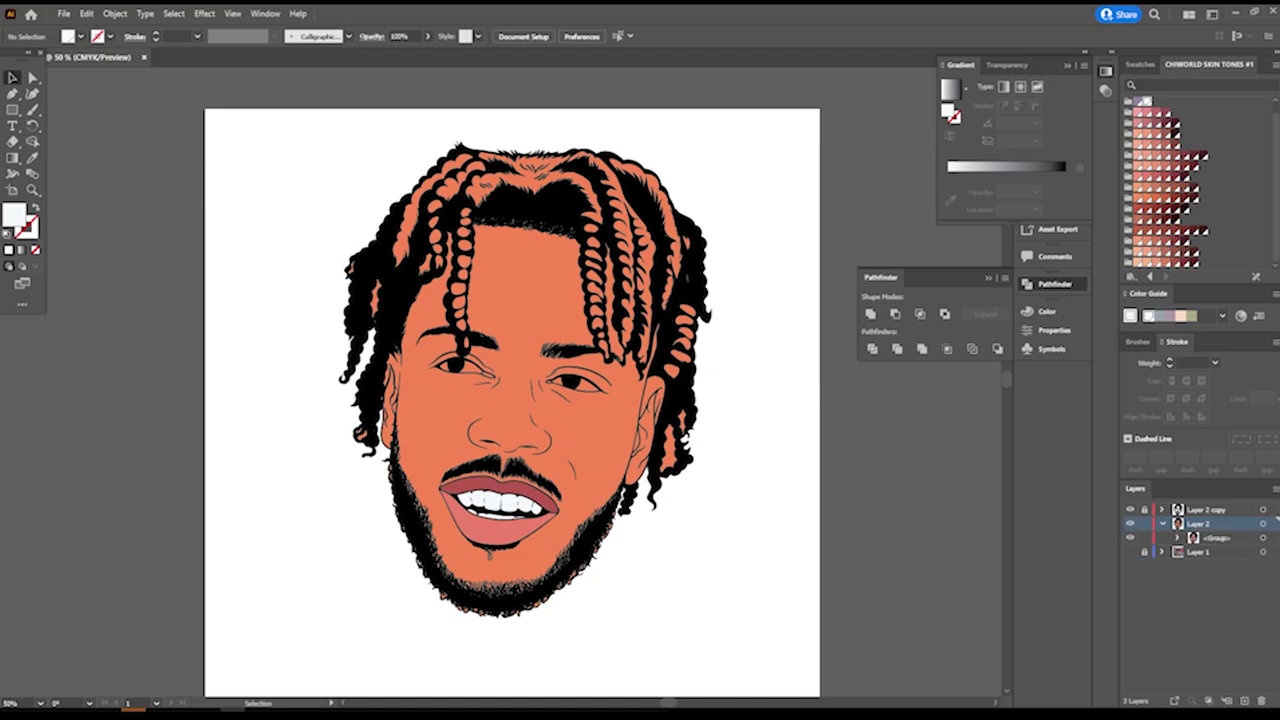
pyautogui.click(1177, 537)
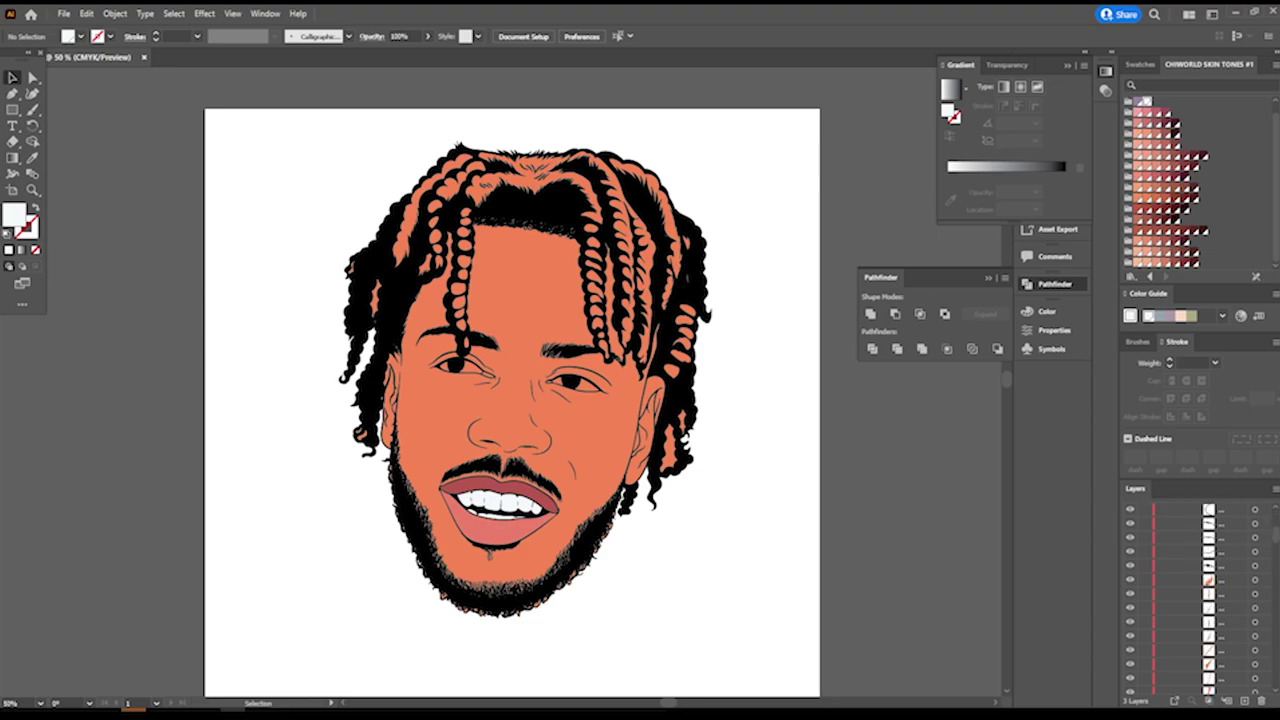
pyautogui.click(1144, 566)
pyautogui.moveTo(1144, 556)
pyautogui.mouseDown()
pyautogui.moveTo(1144, 508)
pyautogui.moveTo(1144, 692)
pyautogui.moveTo(1144, 508)
pyautogui.mouseUp()
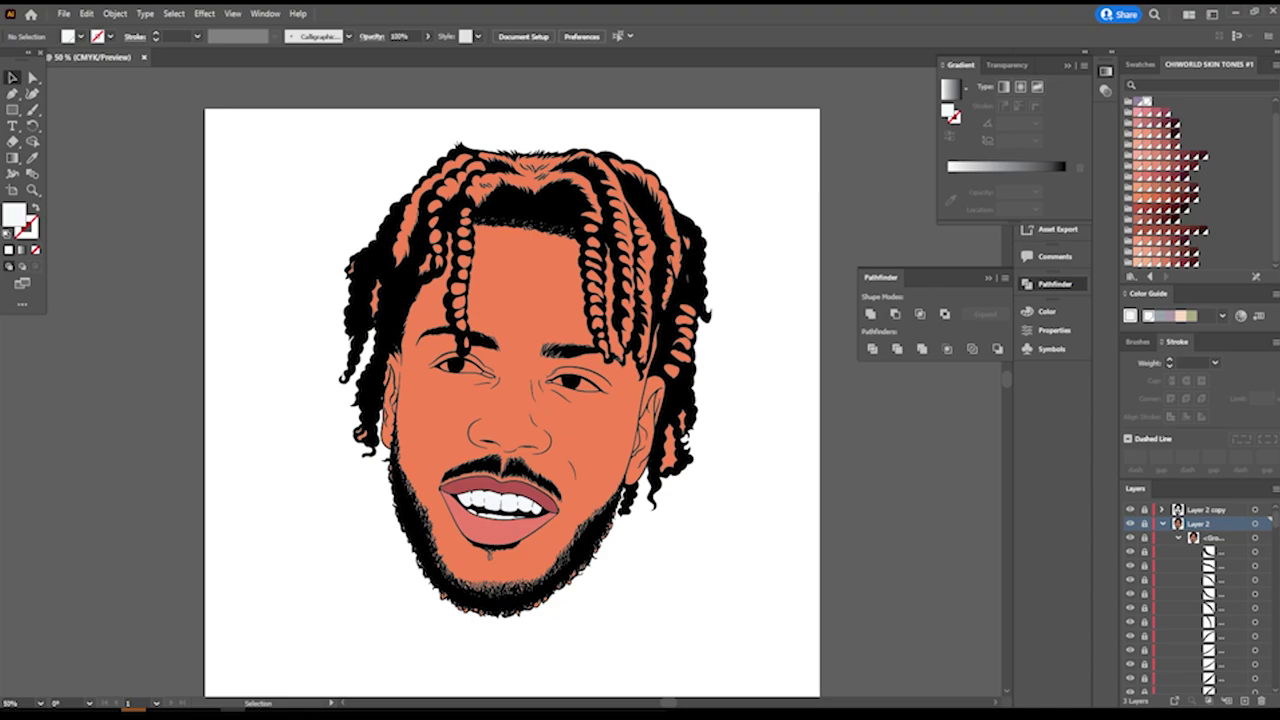
pyautogui.click(1144, 524)
pyautogui.click(1162, 523)
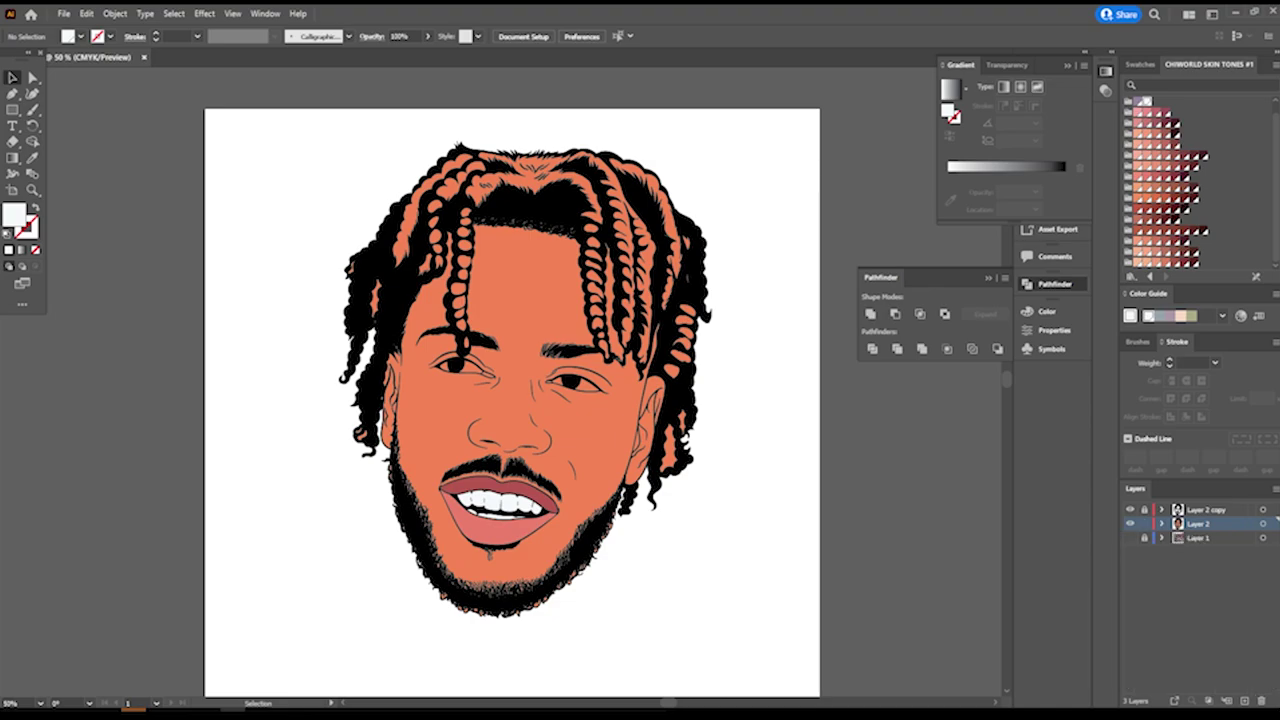
pyautogui.scroll(3, 512, 400)
pyautogui.hotkey('ctrl', '+')
pyautogui.hotkey('ctrl', '+')
pyautogui.hotkey('ctrl', '+')
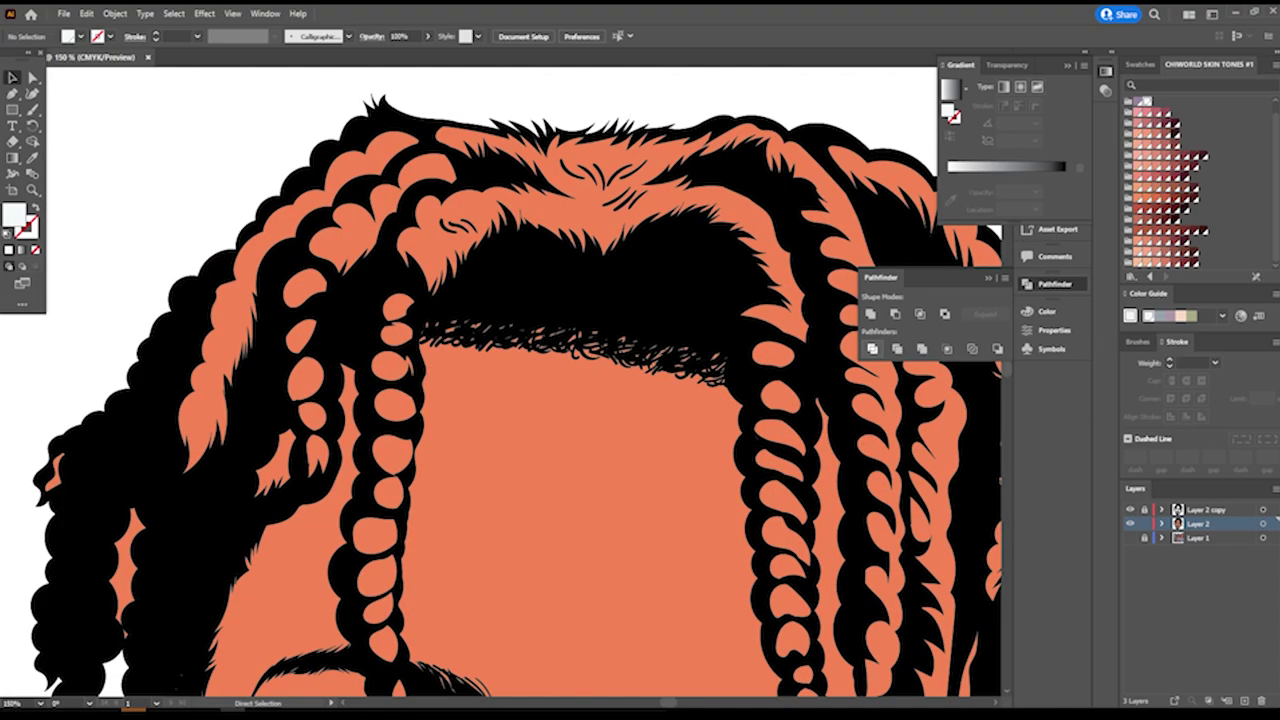
# Select the hair group and isolate it for editing.
pyautogui.scroll(2, 512, 400)
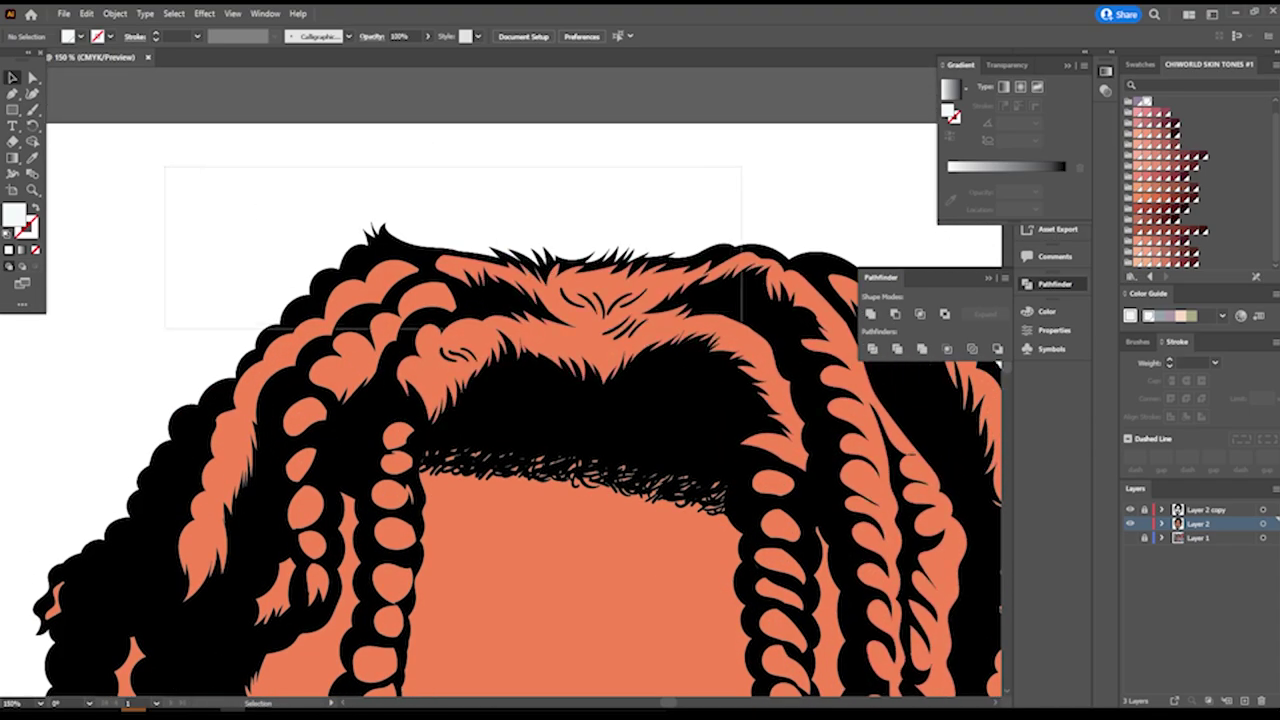
pyautogui.moveTo(750, 350); pyautogui.dragTo(782, 395)
pyautogui.rightClick(788, 389)
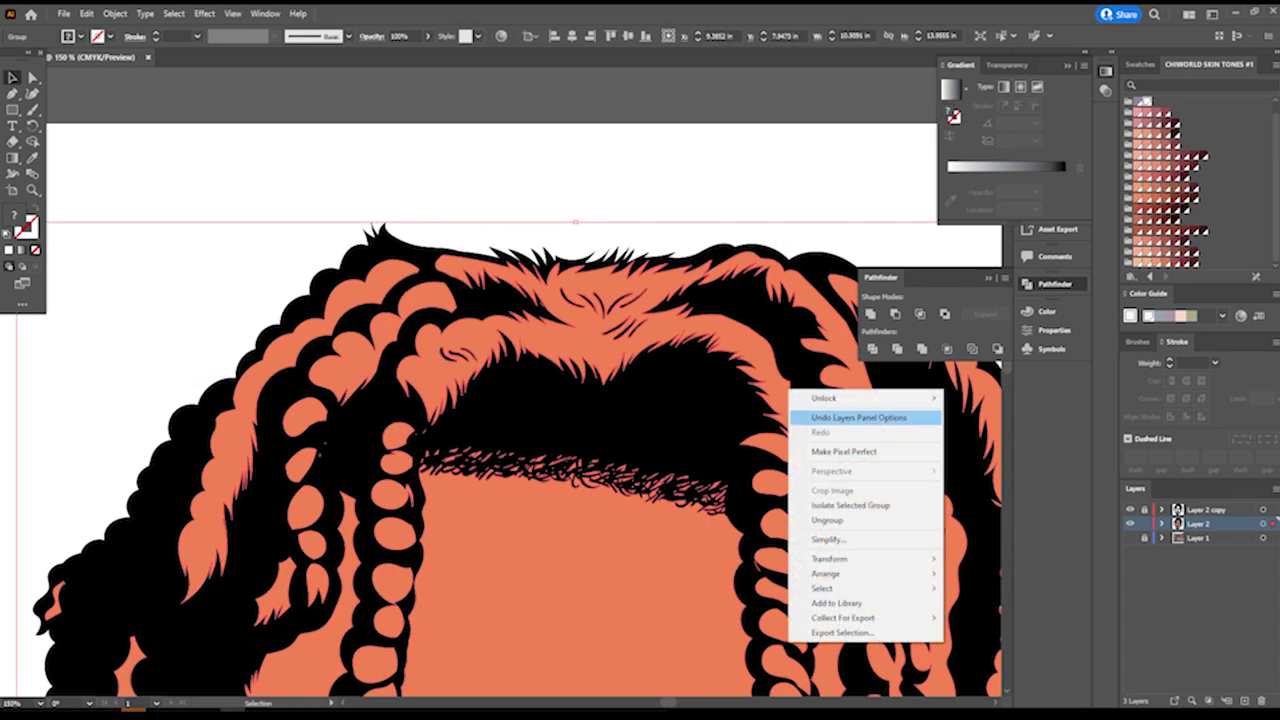
pyautogui.click(850, 505)
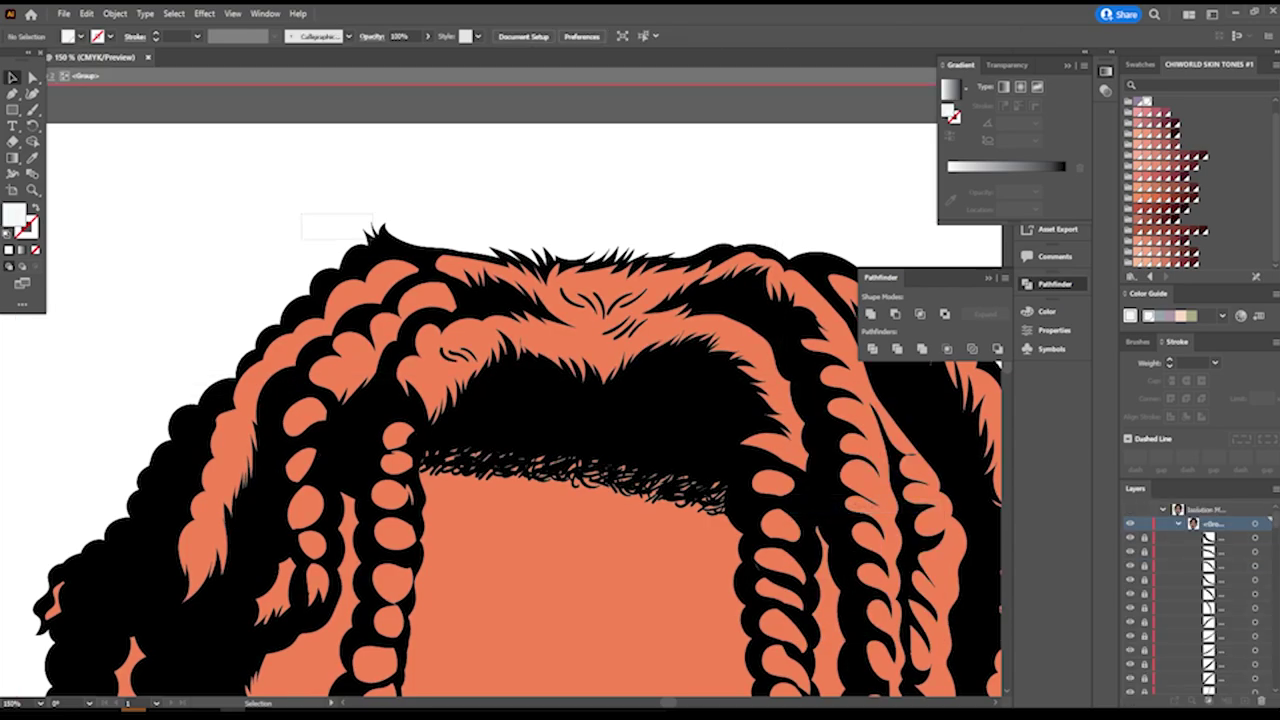
# Fill the orange hair and braid highlight shapes with dark brown.
pyautogui.moveTo(866, 405); pyautogui.dragTo(866, 405)
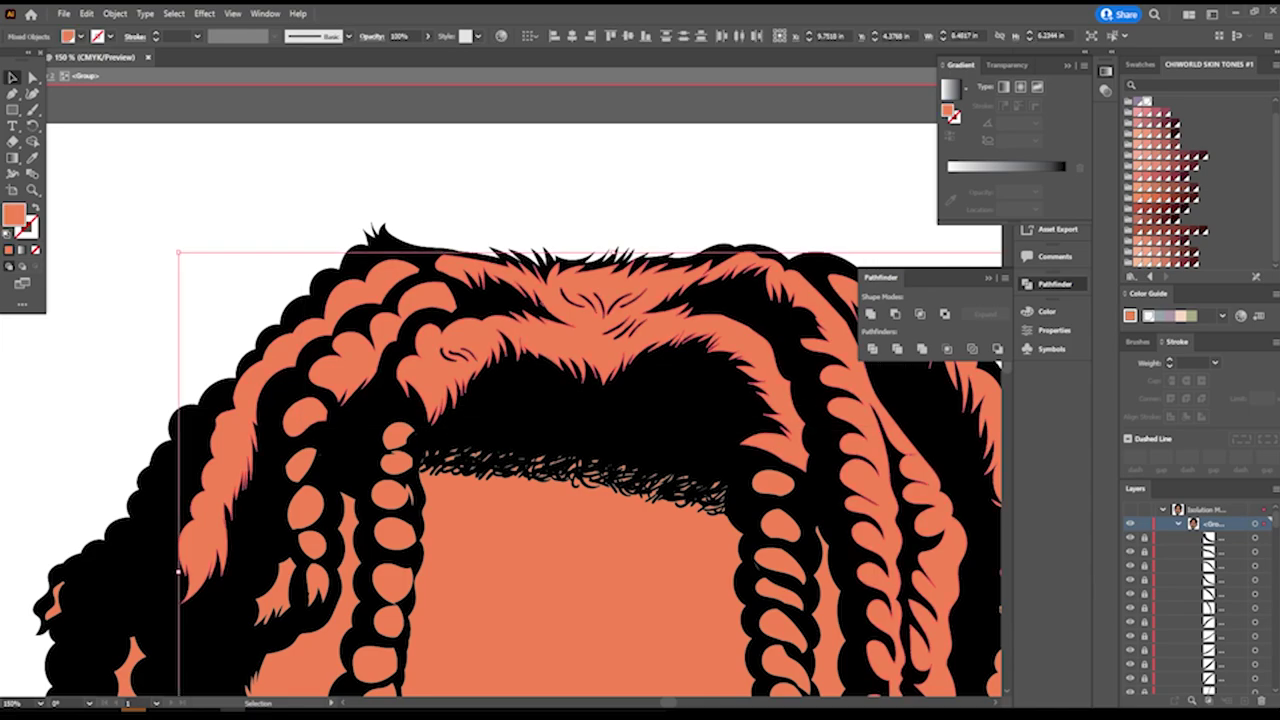
pyautogui.click(1166, 219)
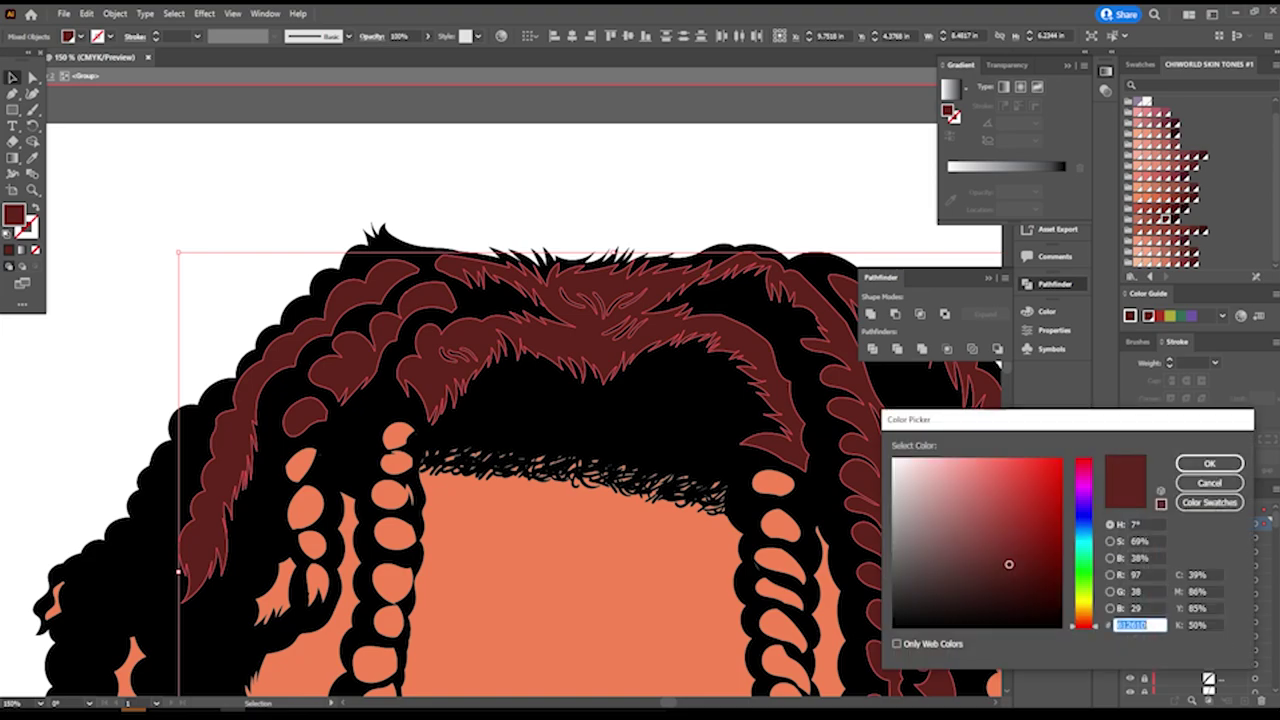
pyautogui.moveTo(1009, 564)
pyautogui.mouseDown()
pyautogui.moveTo(963, 603)
pyautogui.moveTo(971, 589)
pyautogui.moveTo(929, 591)
pyautogui.mouseUp()
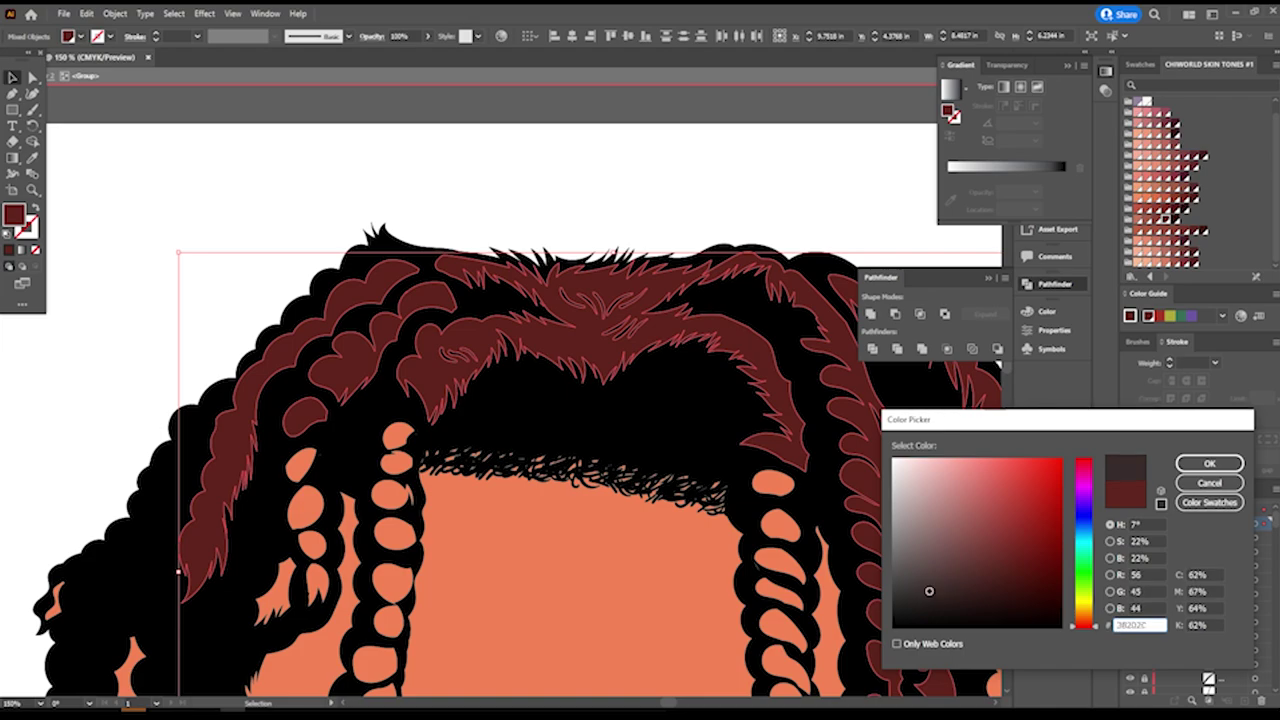
pyautogui.click(1209, 463)
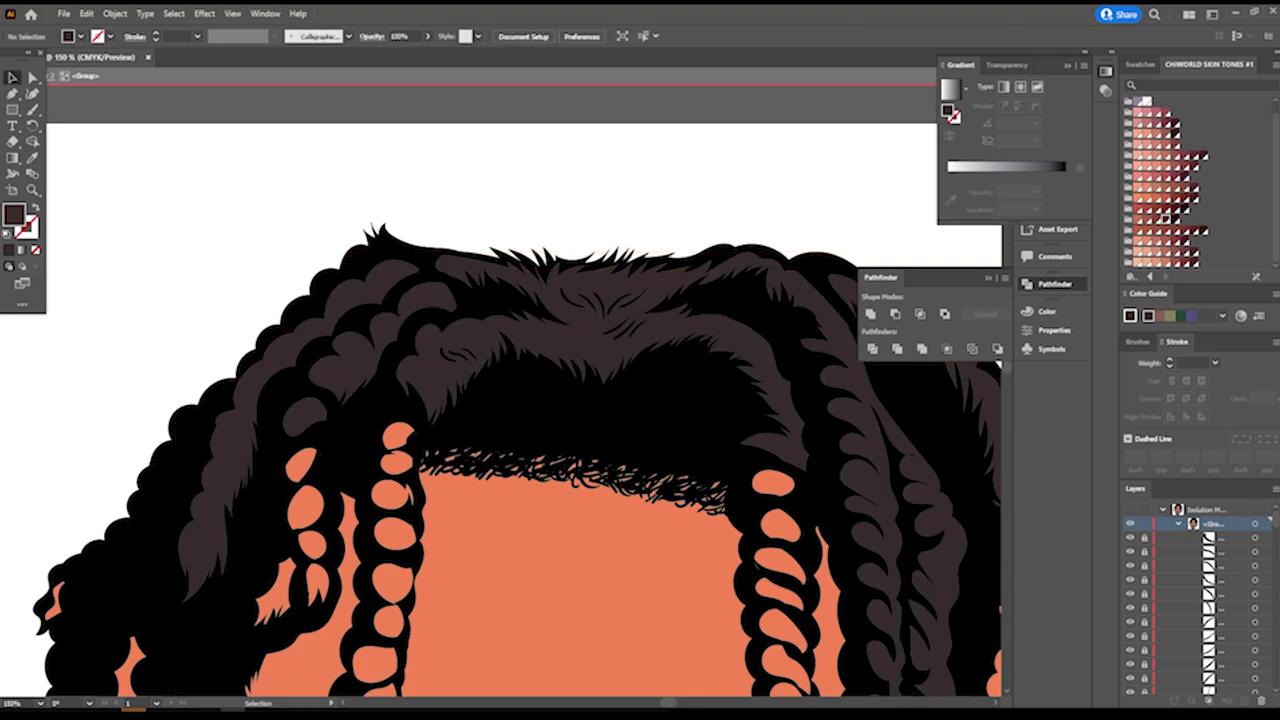
pyautogui.hotkey('ctrl', '-')
pyautogui.hotkey('ctrl', '-')
pyautogui.hotkey('ctrl', '-')
pyautogui.hotkey('ctrl', '-')
pyautogui.hotkey('ctrl', '+')
pyautogui.hotkey('ctrl', '+')
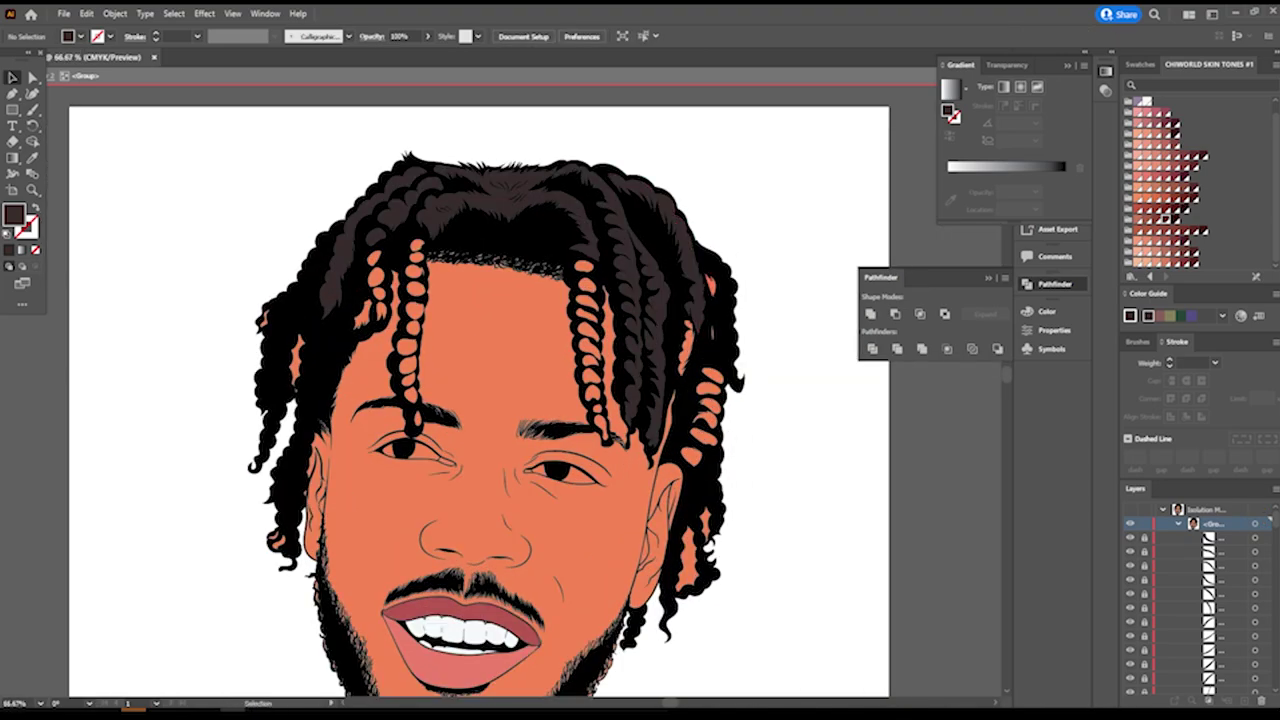
# Select the stray orange skin fill along the beard's right and lower edges.
pyautogui.click(709, 286)
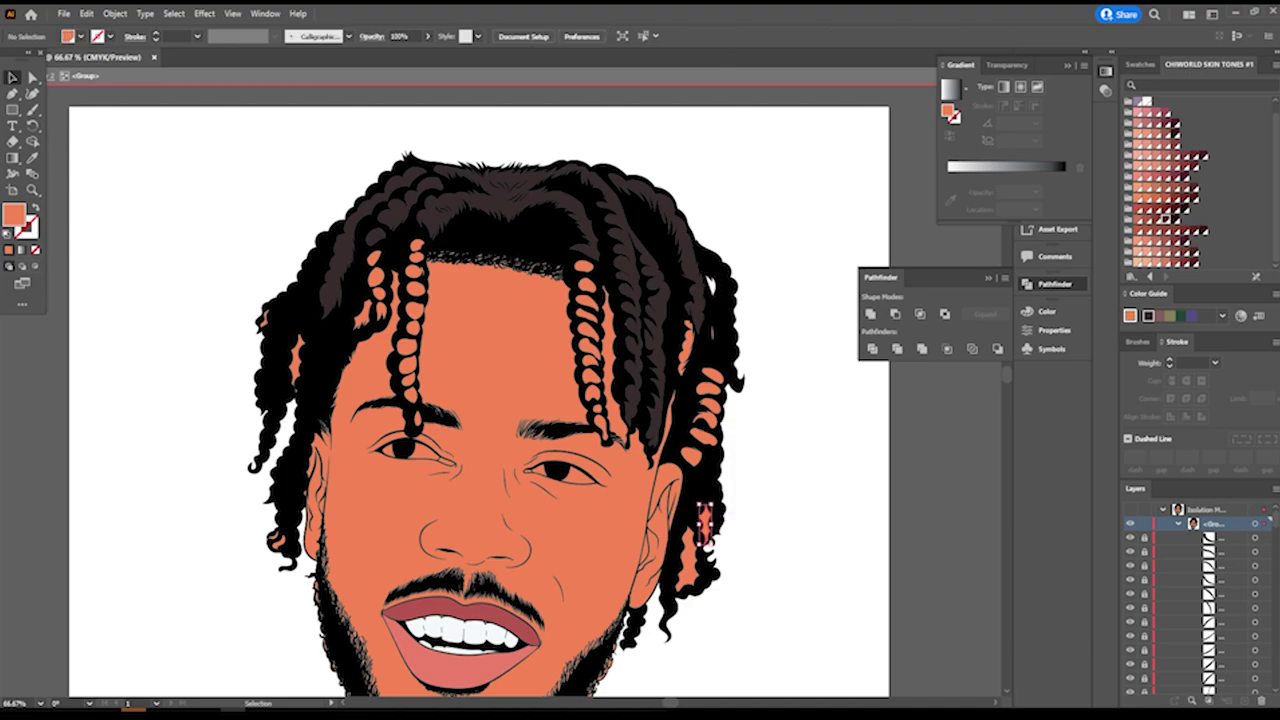
pyautogui.scroll(-3, 690, 550)
pyautogui.scroll(1, 540, 640)
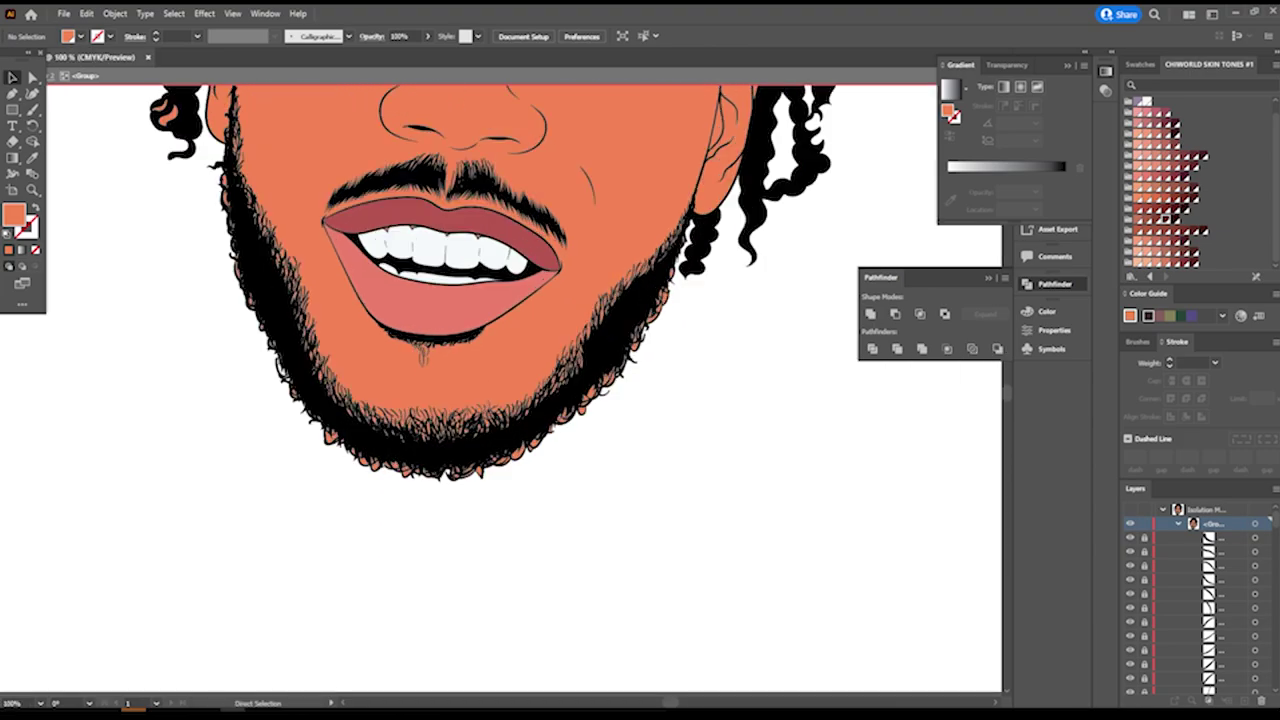
pyautogui.scroll(1, 540, 640)
pyautogui.scroll(1, 540, 640)
pyautogui.scroll(1, 540, 640)
pyautogui.scroll(3, 500, 400)
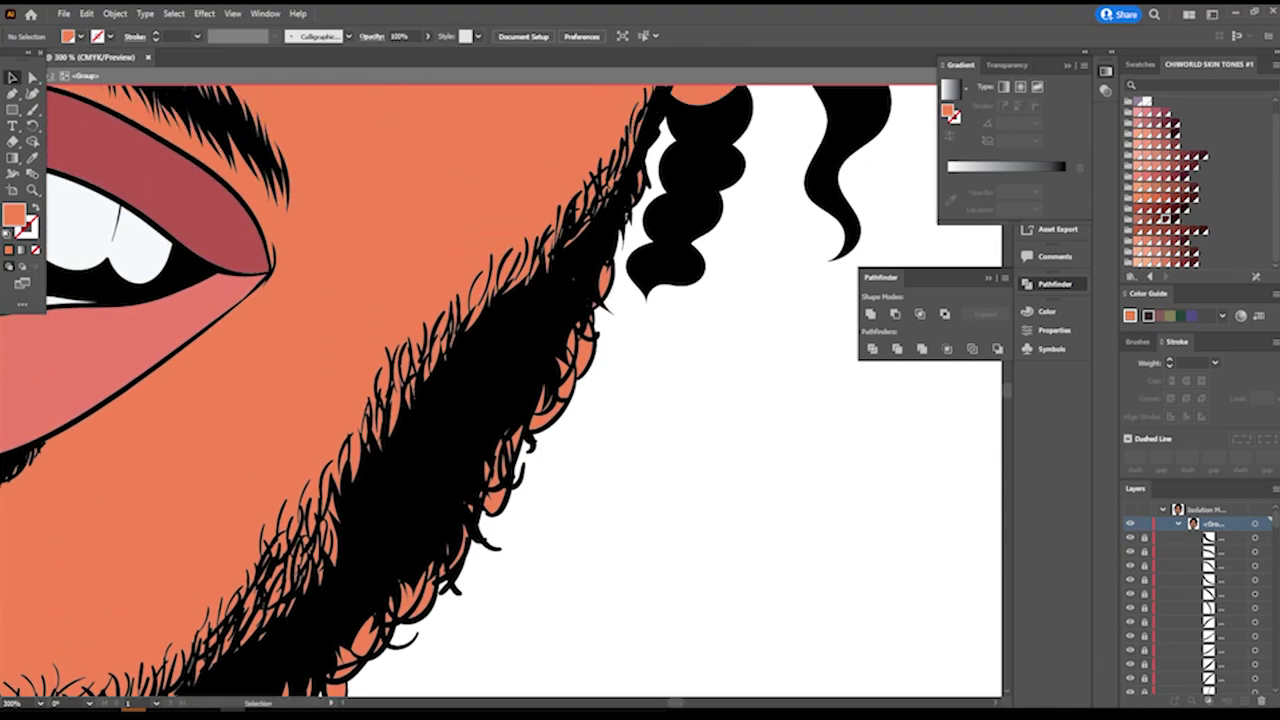
pyautogui.moveTo(711, 469); pyautogui.dragTo(629, 175)
pyautogui.moveTo(636, 402); pyautogui.dragTo(578, 268)
pyautogui.moveTo(636, 402); pyautogui.dragTo(586, 252)
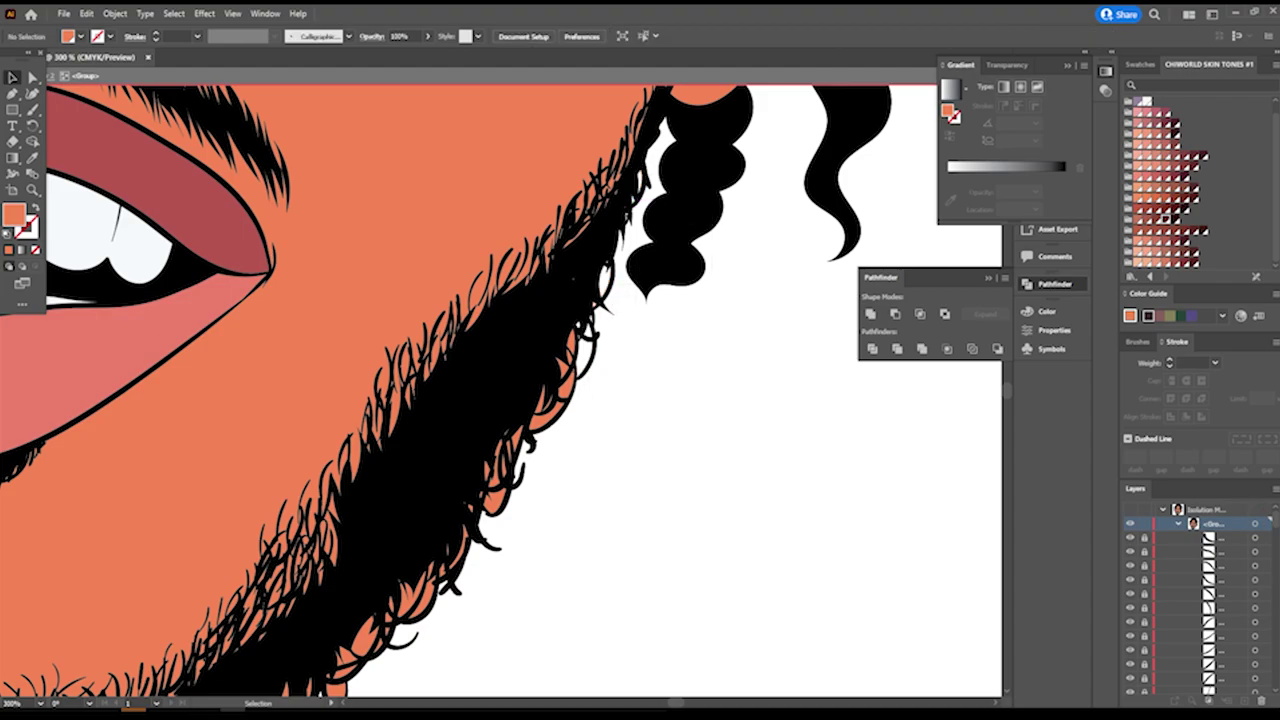
pyautogui.moveTo(647, 463)
pyautogui.mouseDown()
pyautogui.moveTo(432, 368)
pyautogui.moveTo(488, 323)
pyautogui.mouseUp()
# Delete the skin fill showing past the beard curls, plus another outside patch.
pyautogui.scroll(-3, 488, 323)
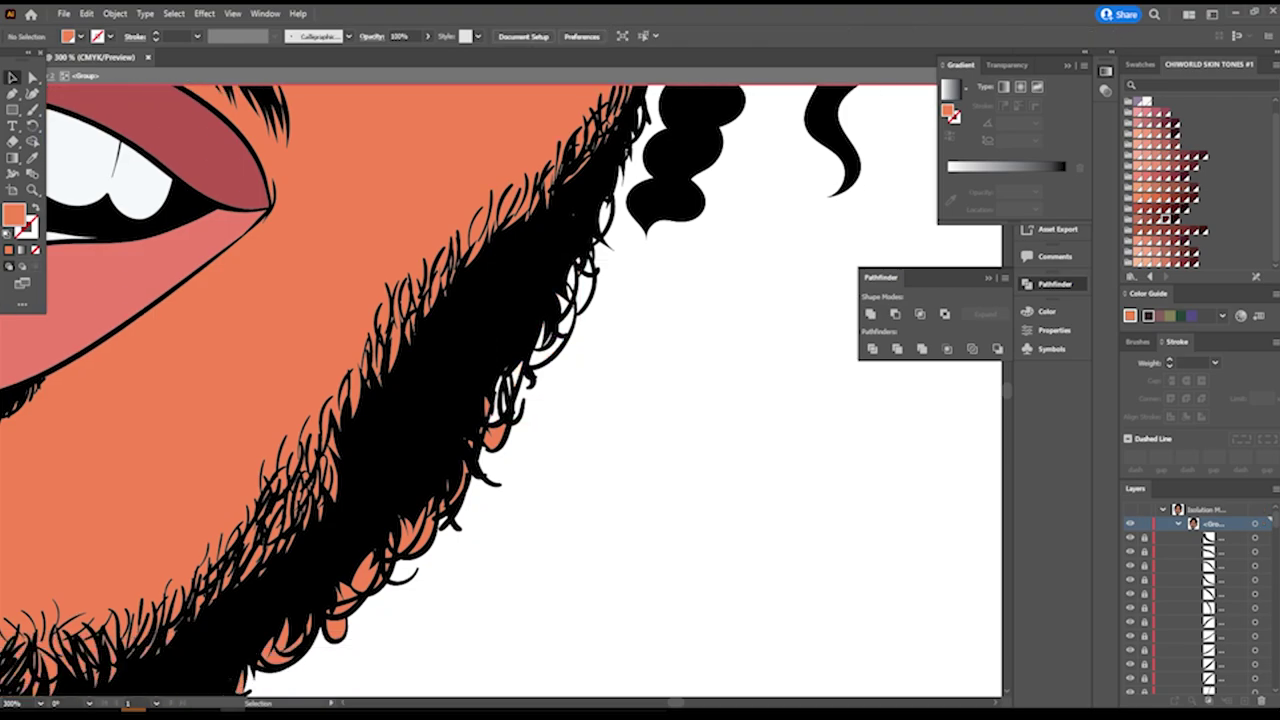
pyautogui.moveTo(563, 358); pyautogui.dragTo(446, 476)
pyautogui.scroll(-3, 486, 400)
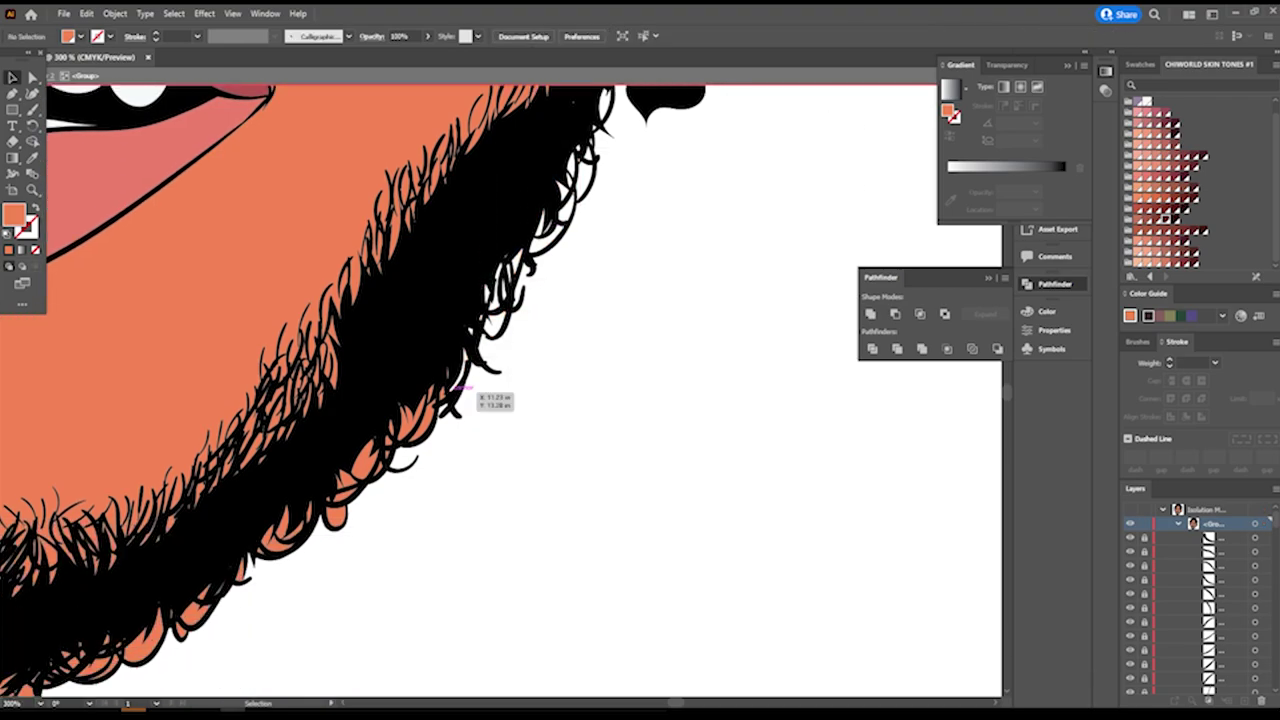
pyautogui.moveTo(531, 534); pyautogui.dragTo(340, 366)
pyautogui.press('Delete')
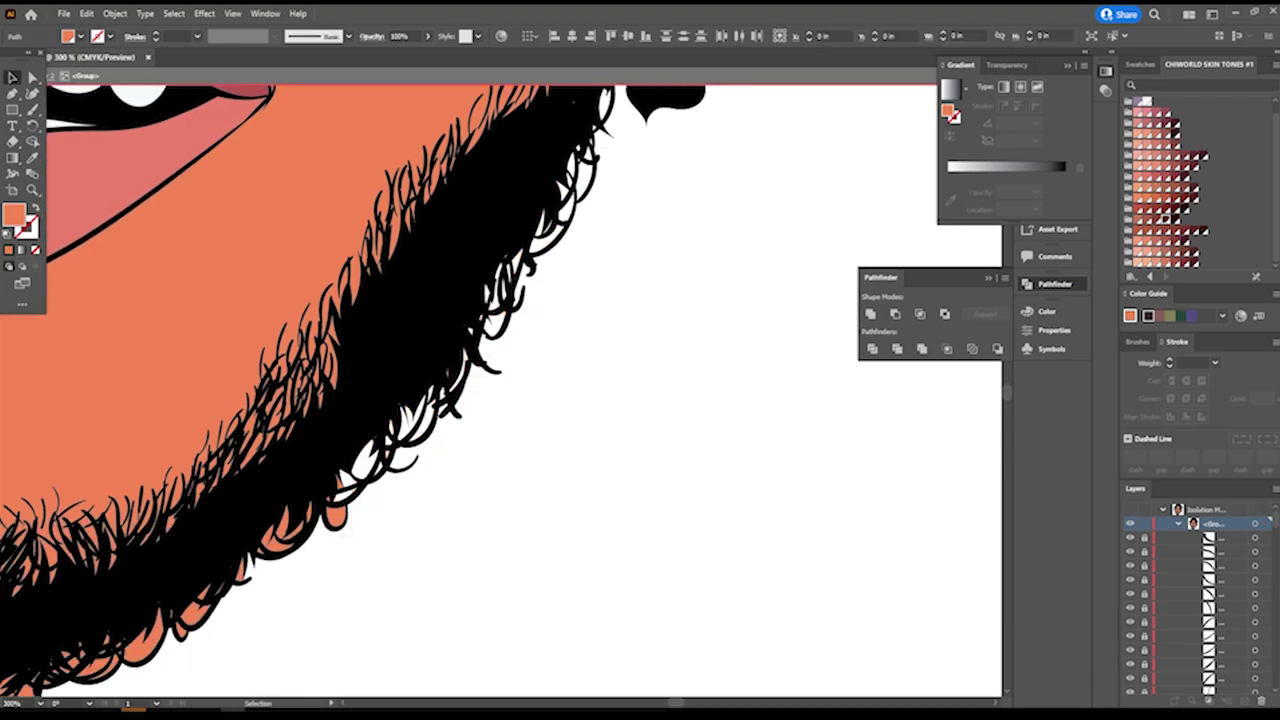
pyautogui.moveTo(336, 562); pyautogui.dragTo(242, 478)
pyautogui.press('Delete')
# Delete stray orange fill patches along the lower and lower-right beard edge.
pyautogui.scroll(-3, 300, 390)
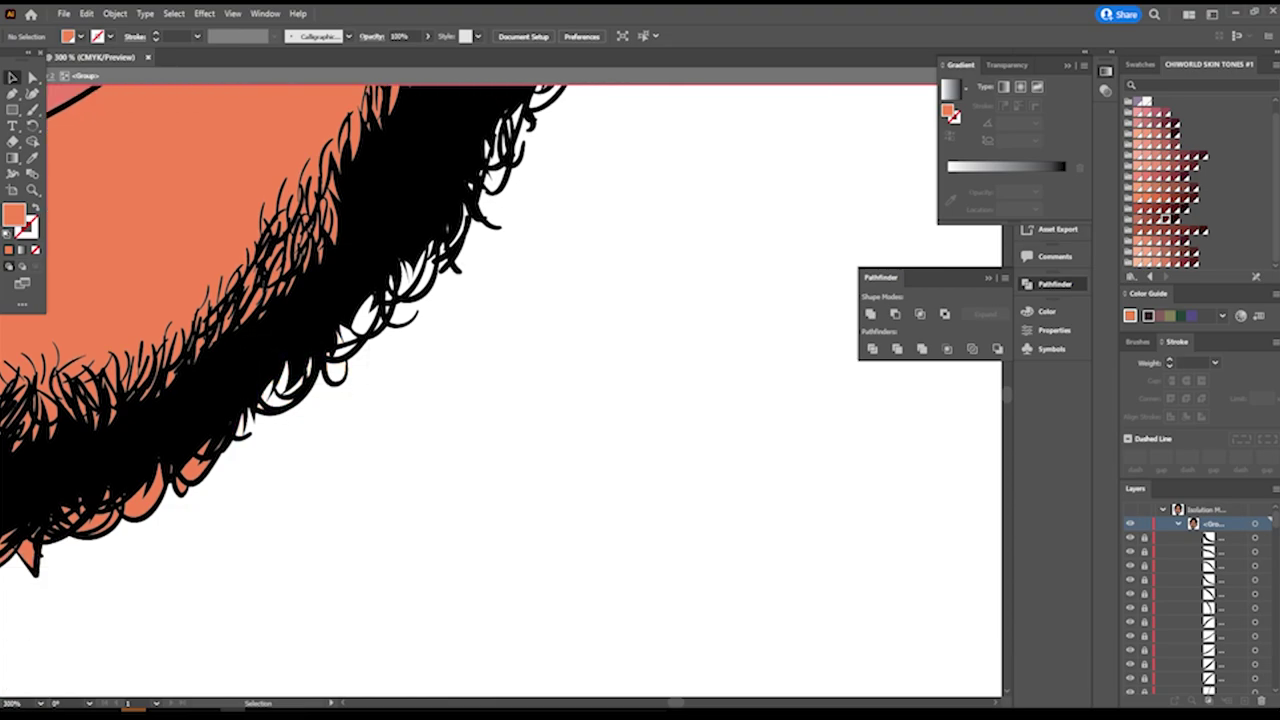
pyautogui.hotkey('ctrl', '-')
pyautogui.moveTo(137, 549); pyautogui.dragTo(643, 400)
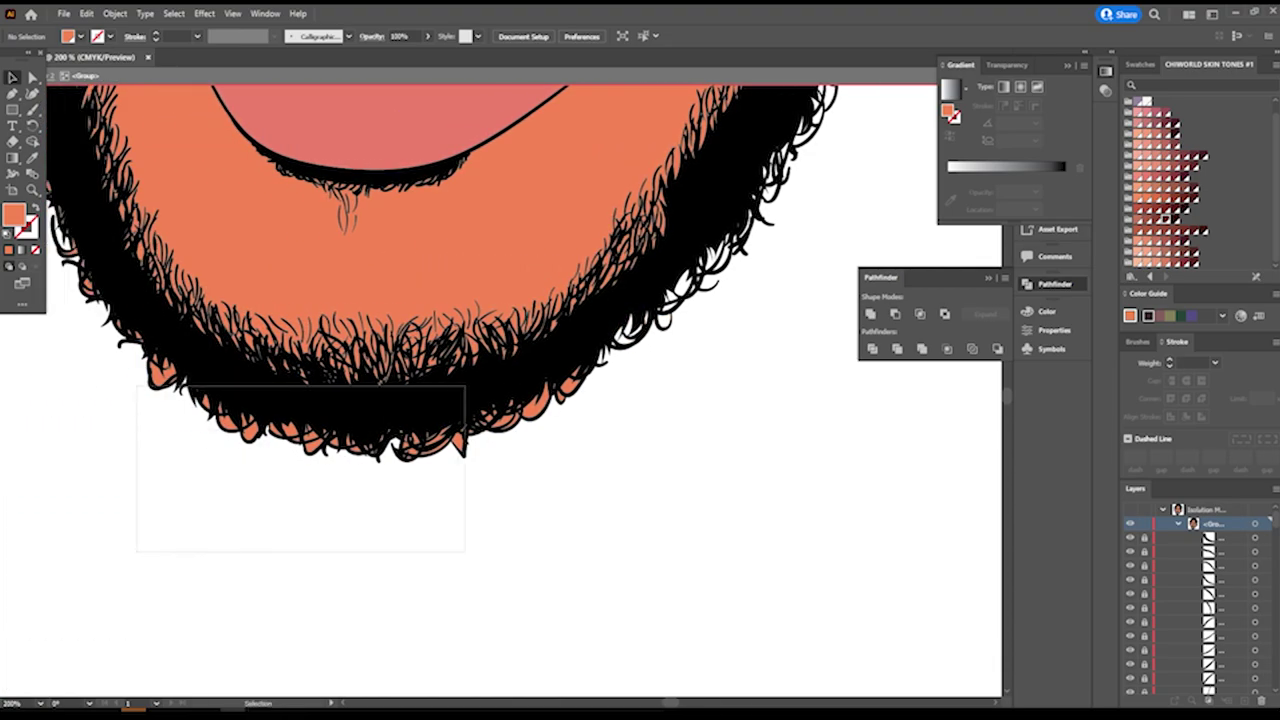
pyautogui.press('Delete')
pyautogui.moveTo(550, 350); pyautogui.dragTo(598, 396)
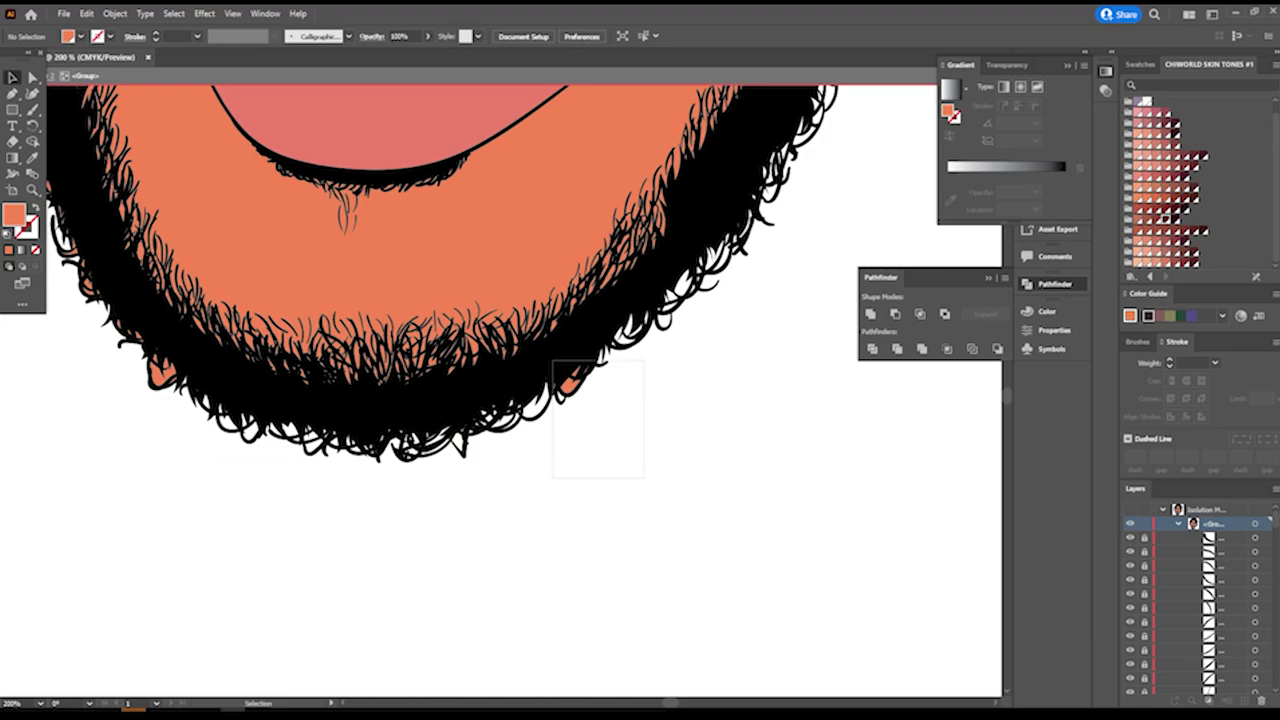
pyautogui.press('Delete')
pyautogui.hotkey('ctrl', '-')
pyautogui.scroll(4, 320, 440)
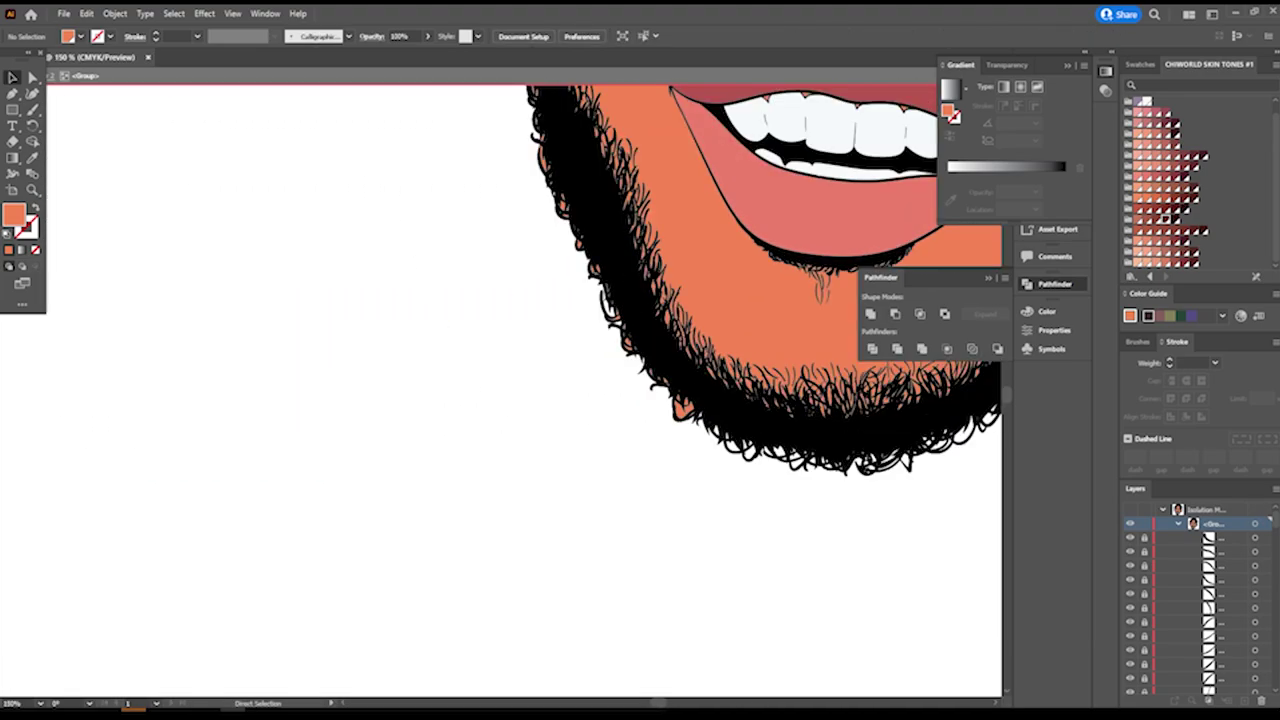
pyautogui.moveTo(490, 538); pyautogui.dragTo(636, 392)
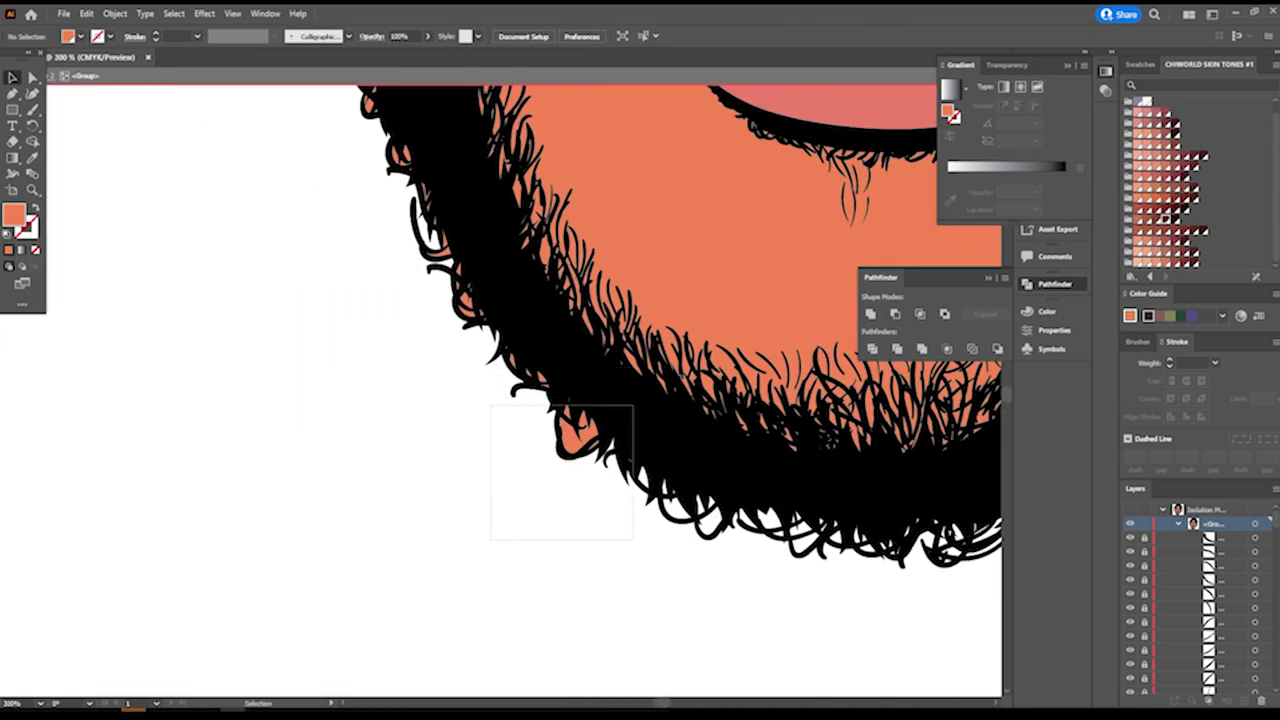
pyautogui.press('Delete')
pyautogui.moveTo(557, 411); pyautogui.dragTo(571, 378)
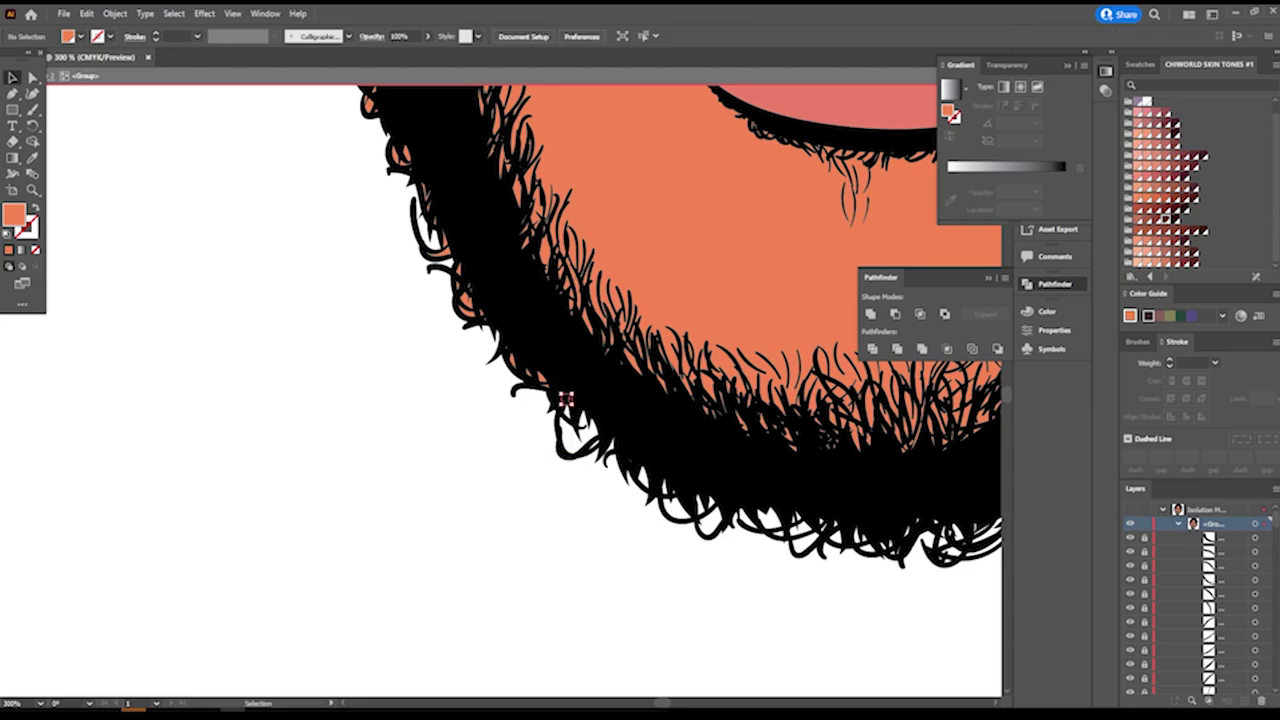
pyautogui.press('Delete')
# Delete stray orange fill along the beard's side and lower-left area.
pyautogui.moveTo(433, 348); pyautogui.dragTo(562, 432)
pyautogui.scroll(2, 562, 432)
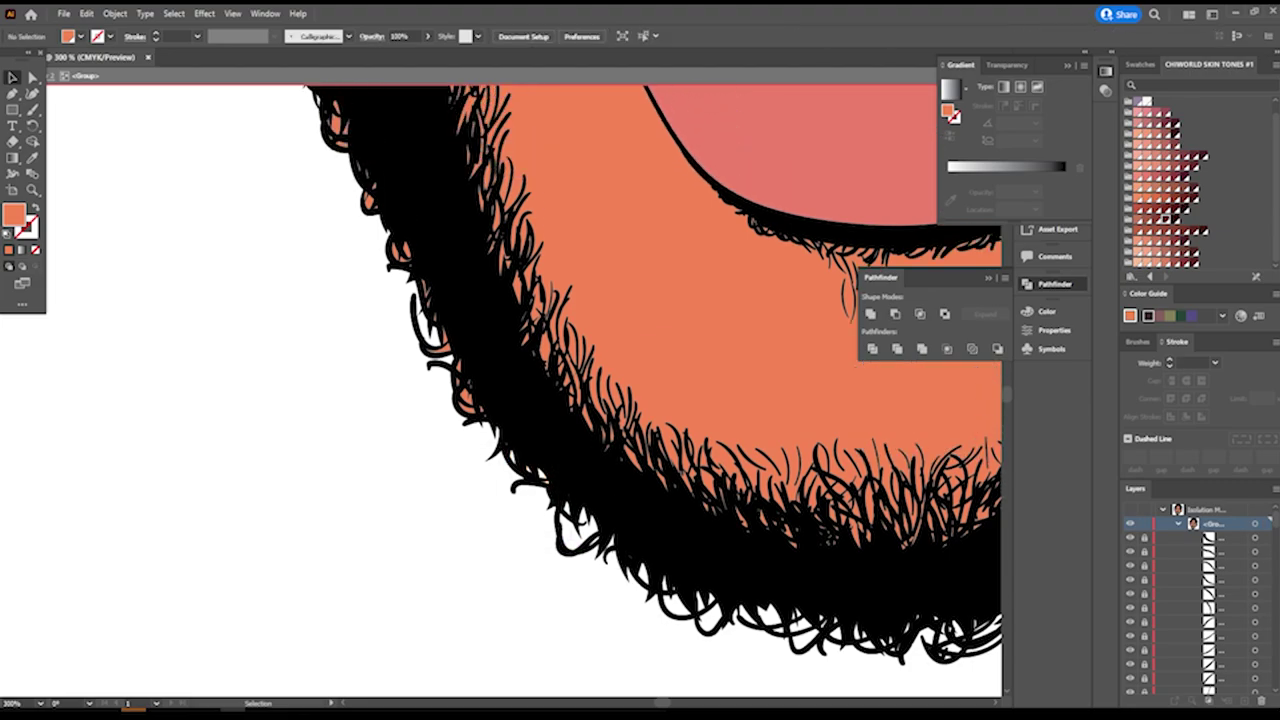
pyautogui.moveTo(422, 407); pyautogui.dragTo(514, 371)
pyautogui.press('Delete')
pyautogui.moveTo(428, 278); pyautogui.dragTo(502, 460)
pyautogui.moveTo(502, 278); pyautogui.dragTo(474, 292)
pyautogui.moveTo(380, 402)
pyautogui.mouseDown()
pyautogui.moveTo(416, 215)
pyautogui.moveTo(432, 326)
pyautogui.mouseUp()
pyautogui.press('Delete')
pyautogui.scroll(5, 430, 300)
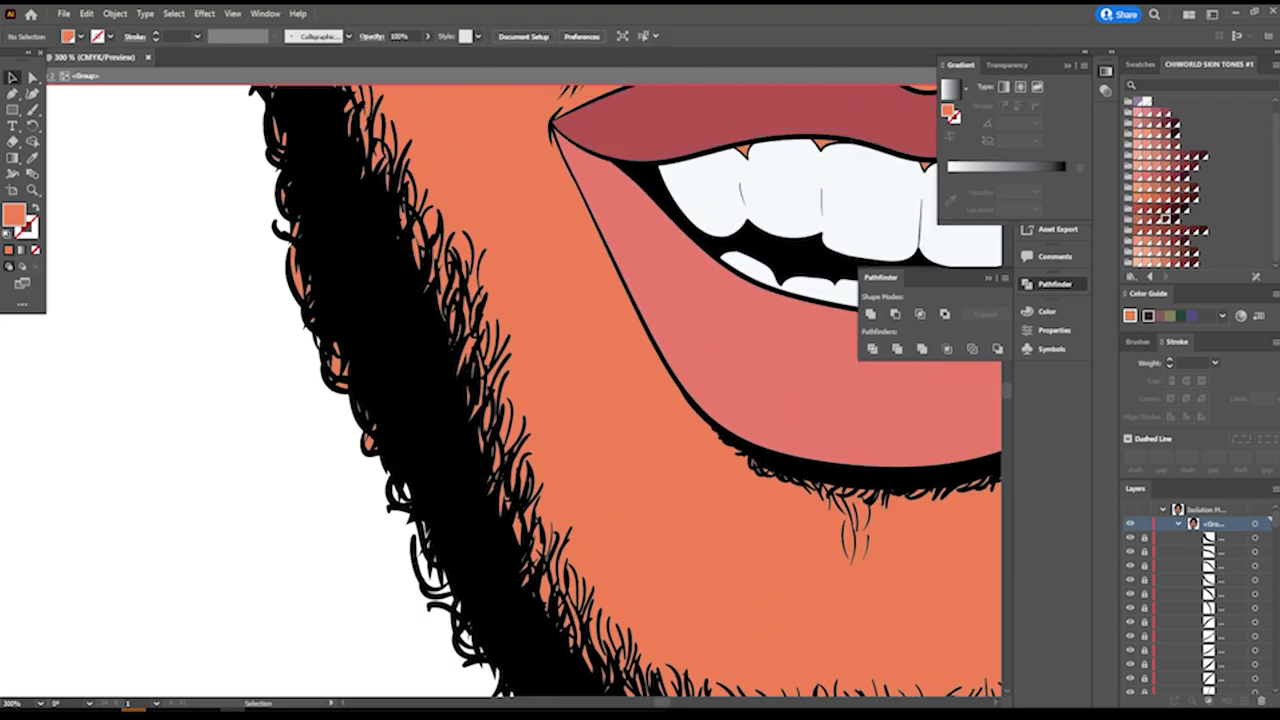
pyautogui.moveTo(271, 465)
pyautogui.mouseDown()
pyautogui.moveTo(348, 551)
pyautogui.moveTo(396, 386)
pyautogui.mouseUp()
pyautogui.press('Delete')
# Delete the remaining stray fill and strands along the beard's left edge.
pyautogui.scroll(3, 396, 386)
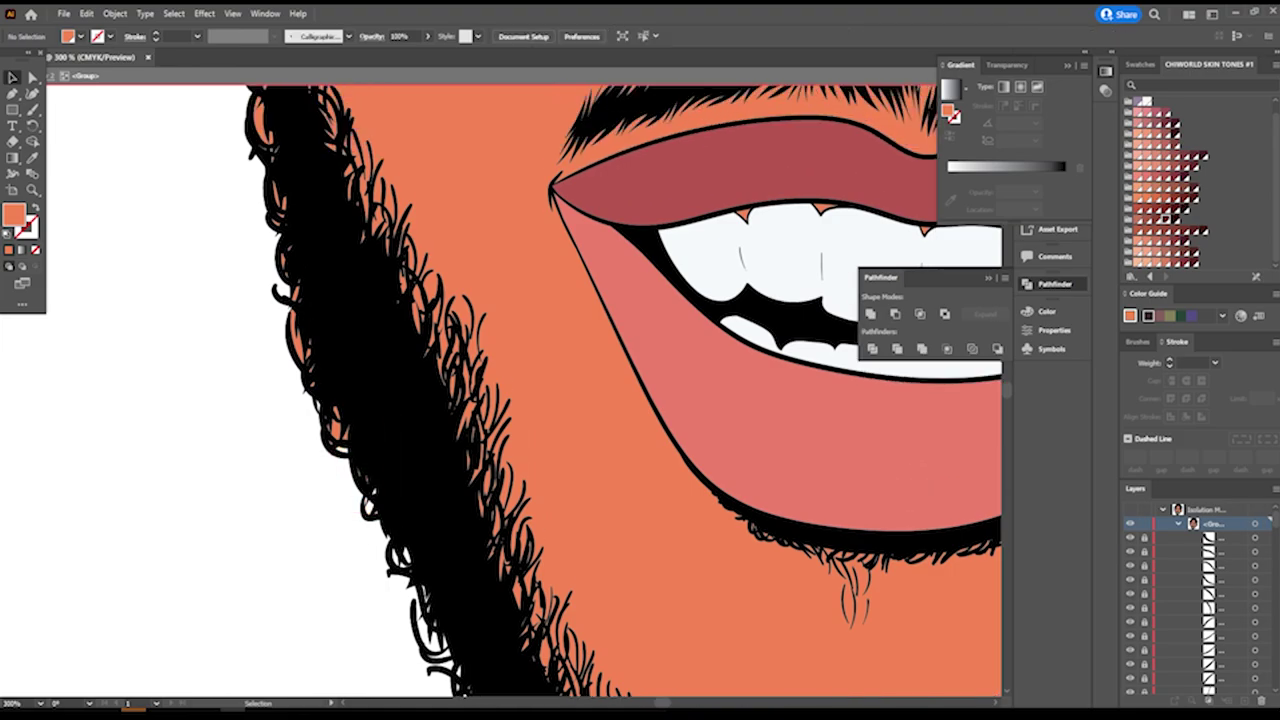
pyautogui.moveTo(360, 560); pyautogui.dragTo(286, 370)
pyautogui.press('Delete')
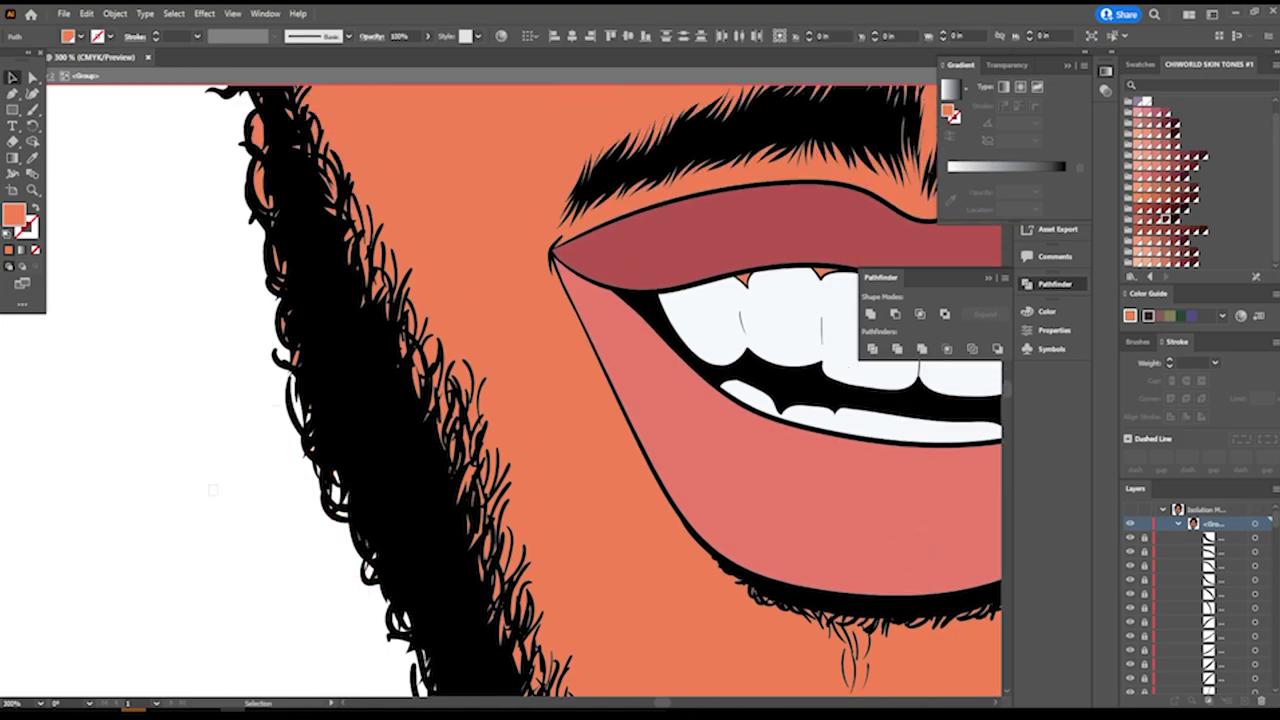
pyautogui.moveTo(287, 495); pyautogui.dragTo(217, 285)
pyautogui.moveTo(300, 378); pyautogui.dragTo(248, 158)
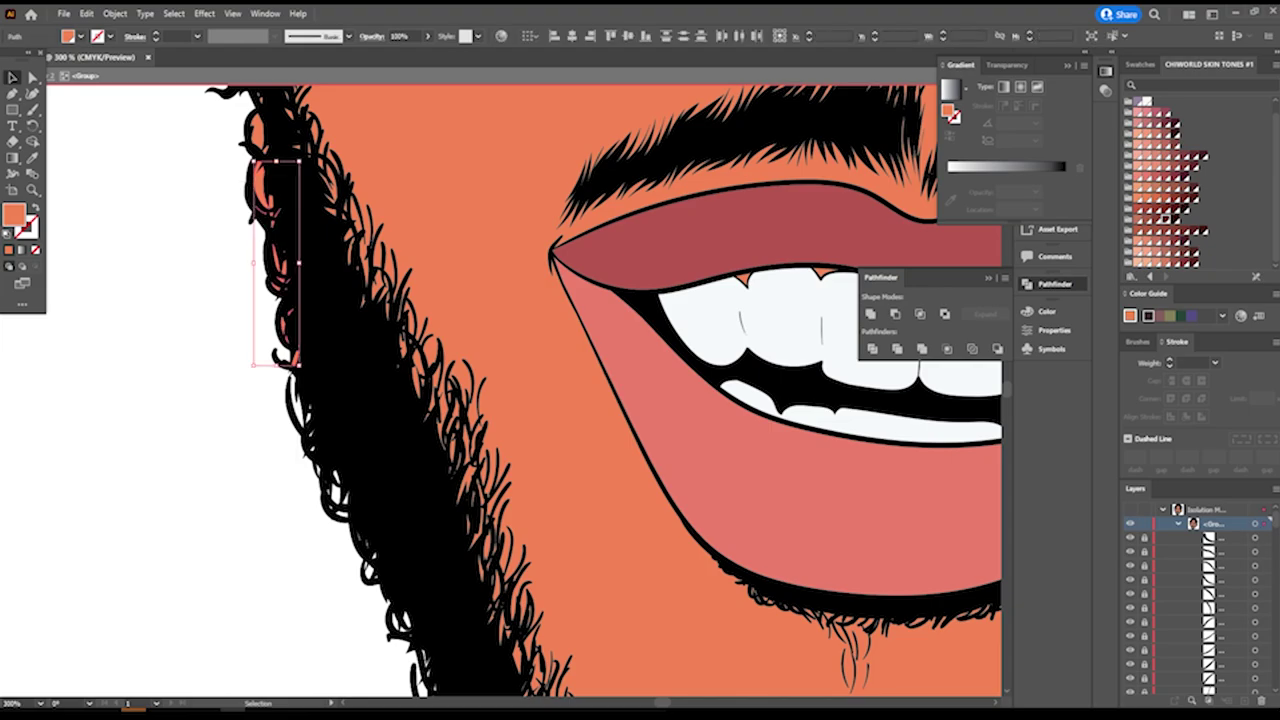
pyautogui.press('Delete')
pyautogui.scroll(2, 400, 400)
pyautogui.moveTo(334, 480); pyautogui.dragTo(229, 420)
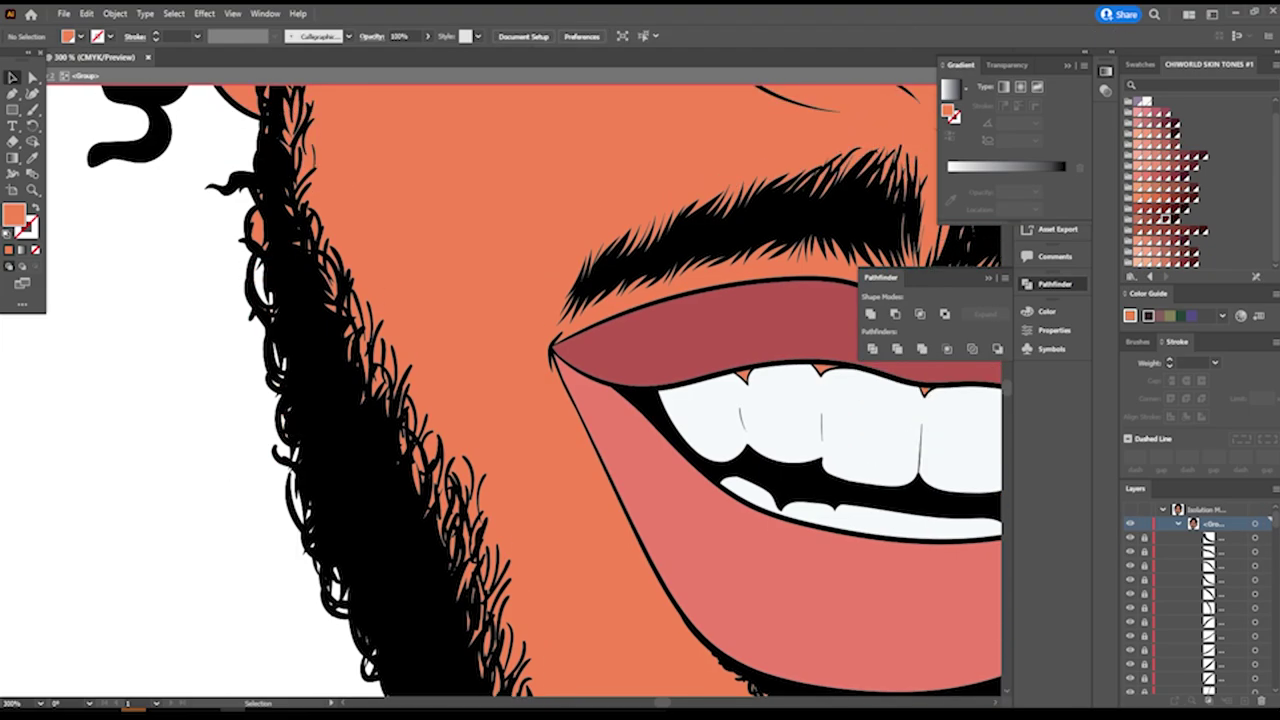
pyautogui.moveTo(258, 355)
pyautogui.mouseDown()
pyautogui.moveTo(217, 132)
pyautogui.moveTo(248, 120)
pyautogui.mouseUp()
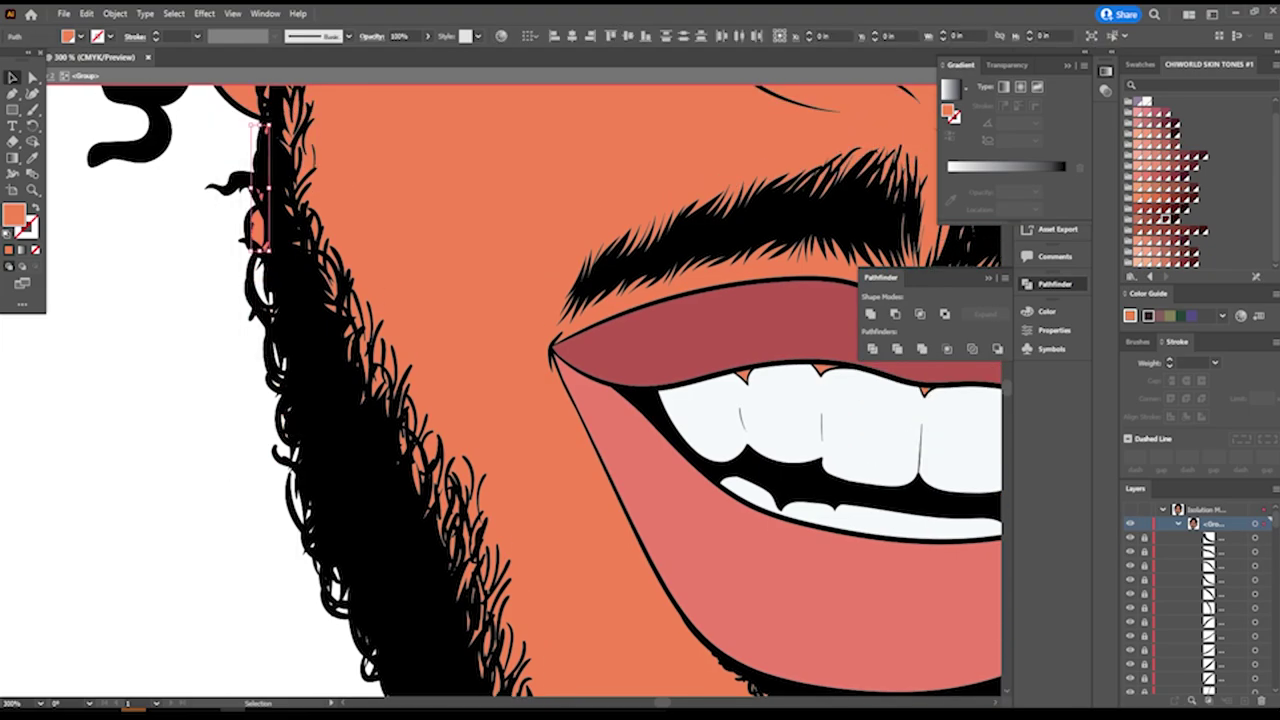
pyautogui.press('Delete')
# Check the cleaned beard edge with the Selection tool, then deselect.
pyautogui.hotkey('ctrl', '-')
pyautogui.hotkey('ctrl', '-')
pyautogui.hotkey('ctrl', '-')
pyautogui.hotkey('ctrl', '-')
pyautogui.hotkey('ctrl', '-')
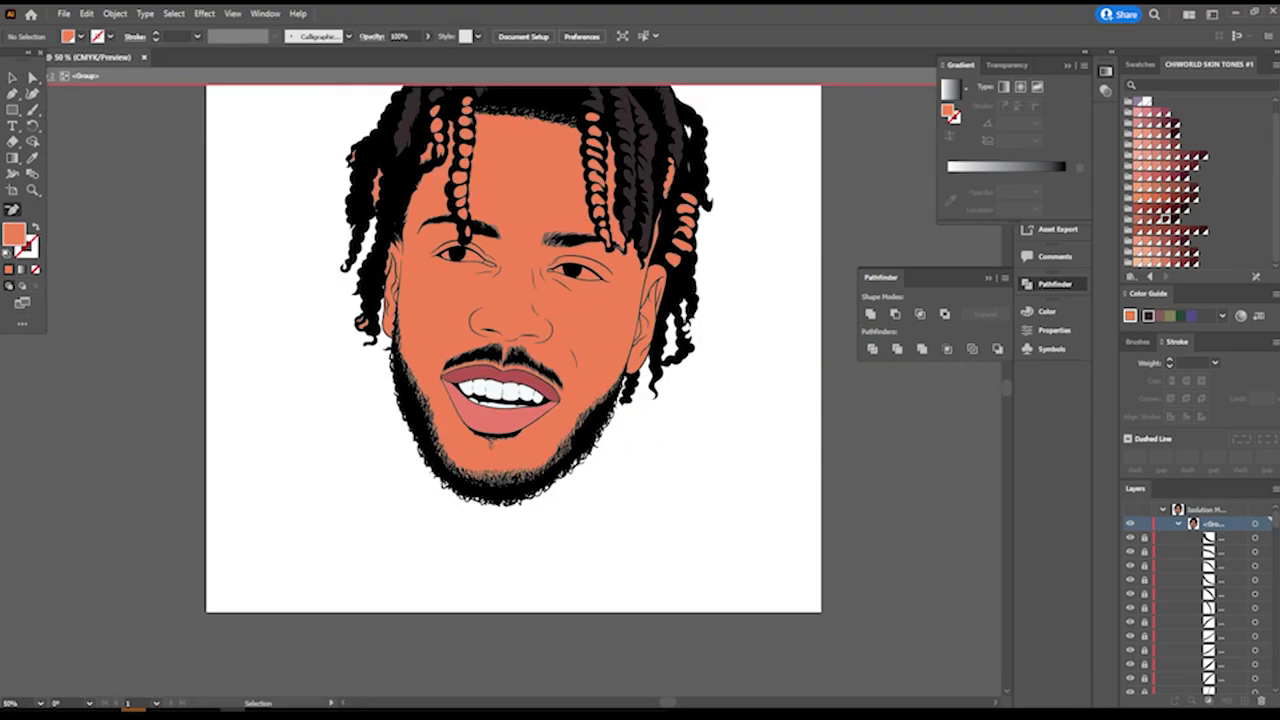
pyautogui.scroll(2, 512, 390)
pyautogui.hotkey('ctrl', '+')
pyautogui.hotkey('ctrl', '+')
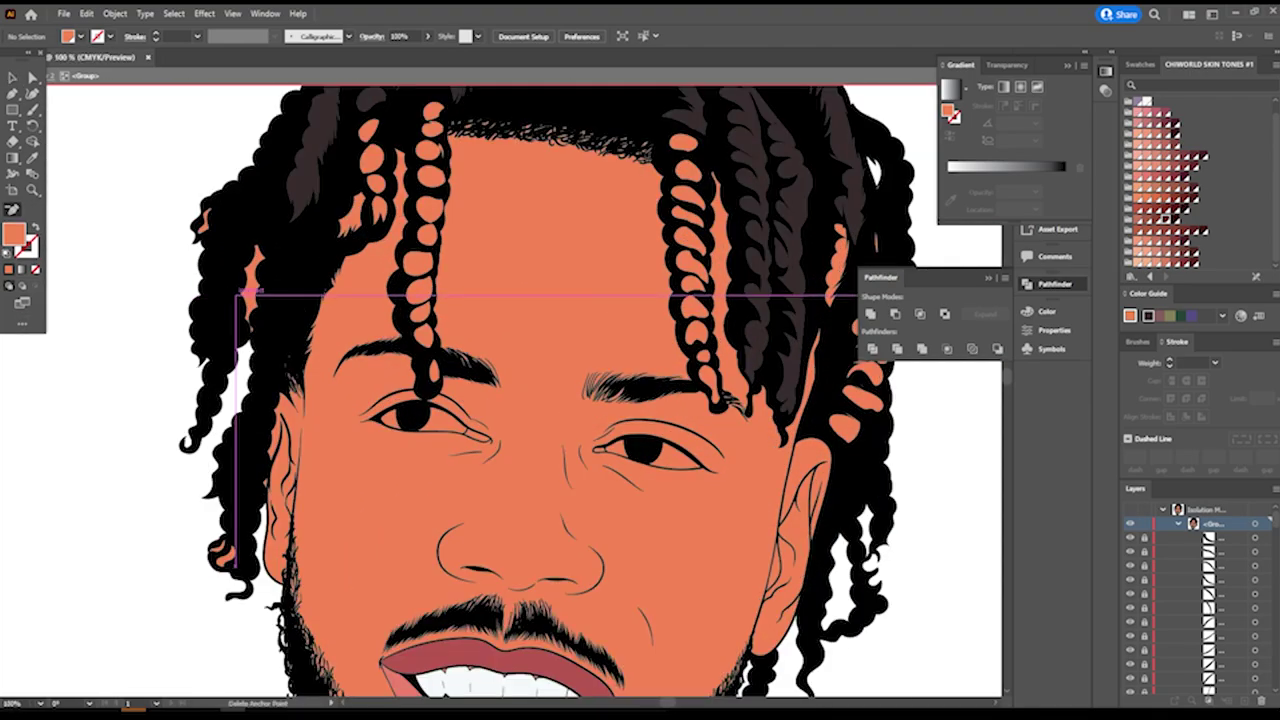
pyautogui.press('v')
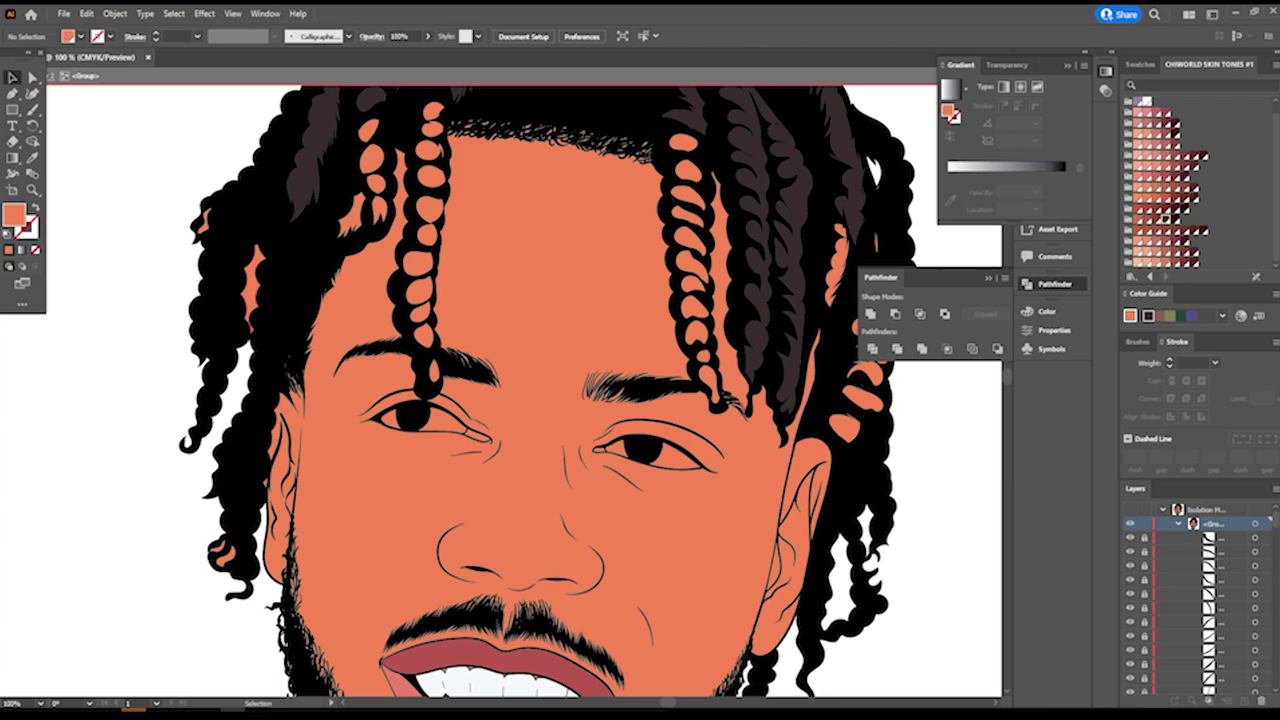
pyautogui.click(204, 220)
pyautogui.hotkey('ctrl', 'shift', 'a')
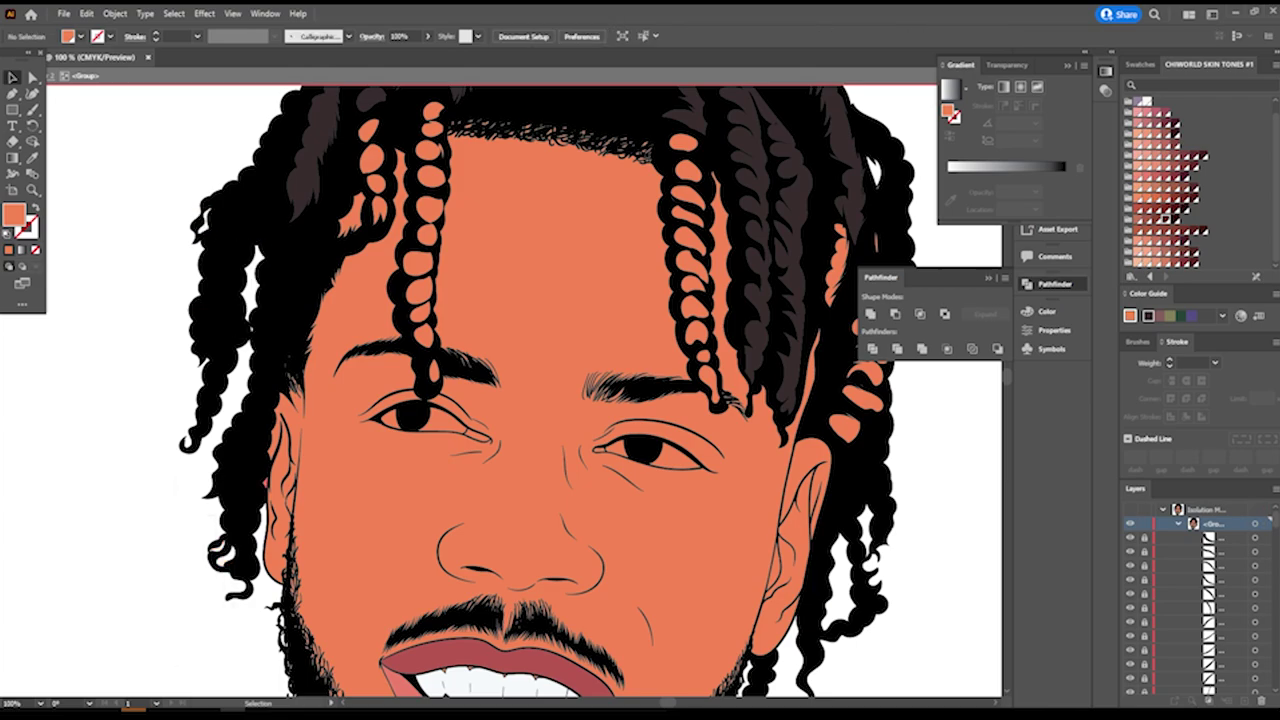
pyautogui.hotkey('ctrl', '-')
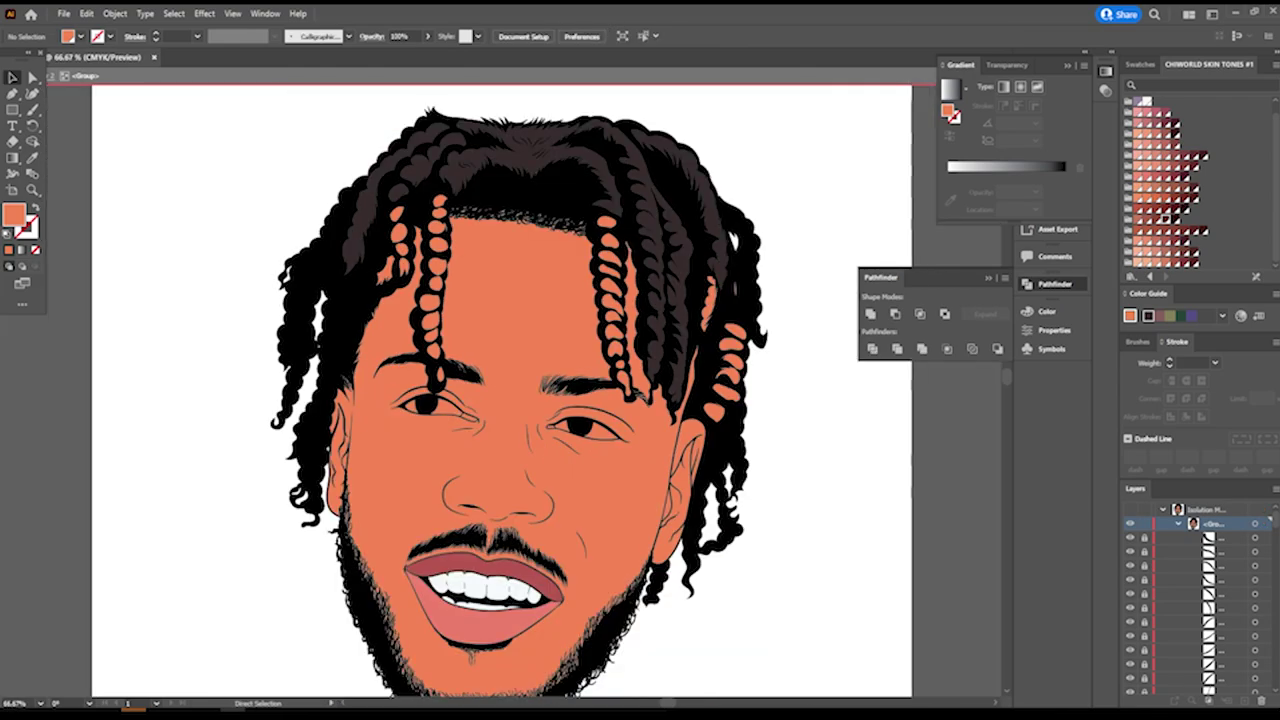
pyautogui.hotkey('ctrl', '+')
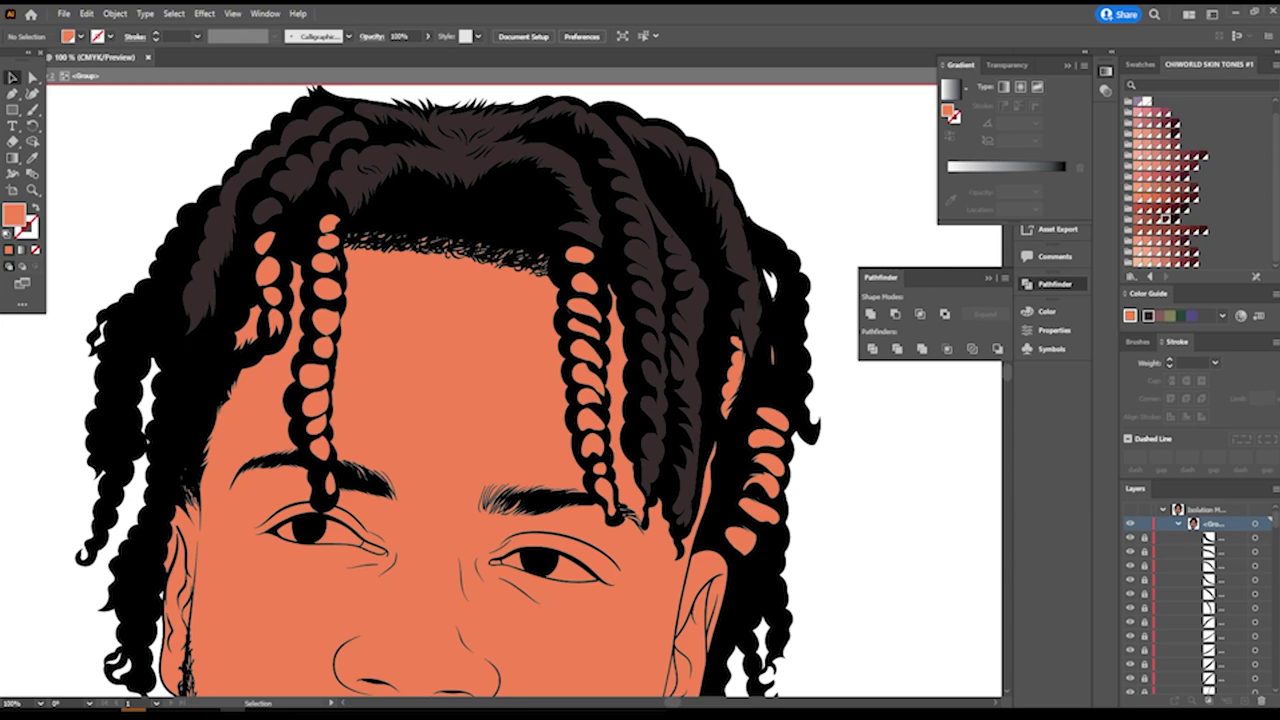
# Select the remaining orange braid gap shapes across the right, left and top braids.
pyautogui.moveTo(738, 554); pyautogui.dragTo(806, 395)
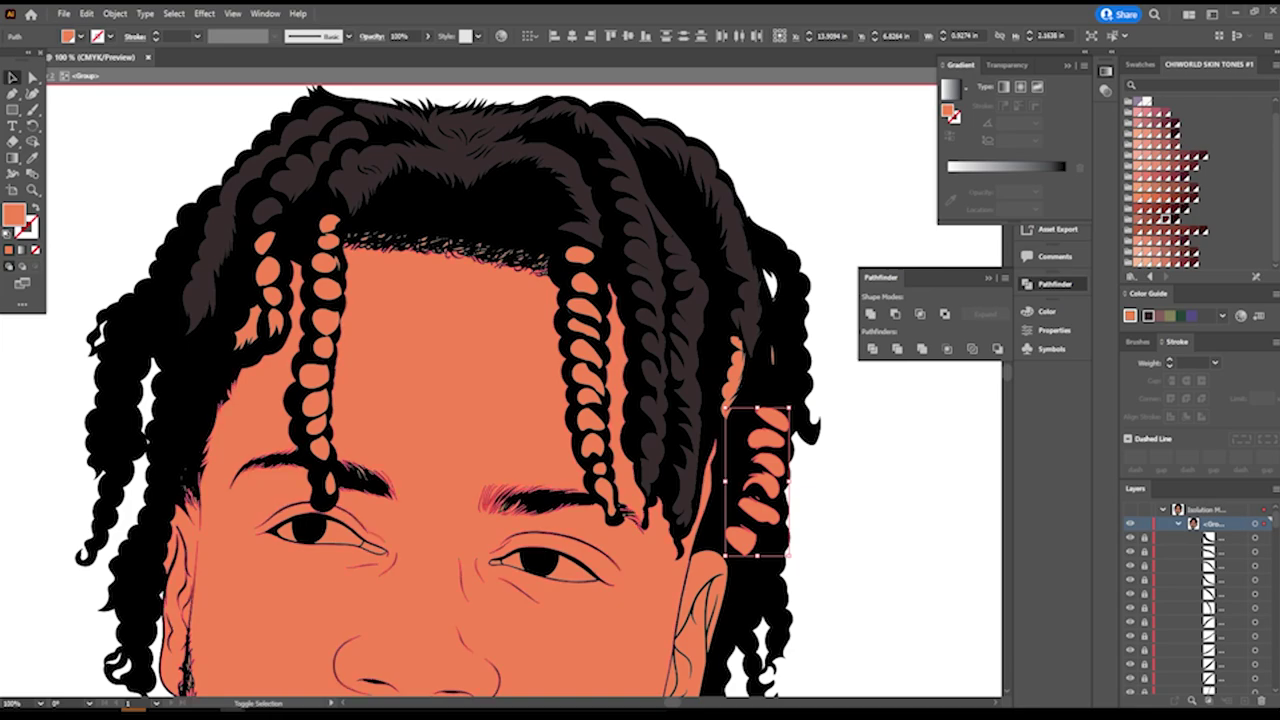
pyautogui.keyDown('shift'); pyautogui.click(640, 490); pyautogui.keyUp('shift')
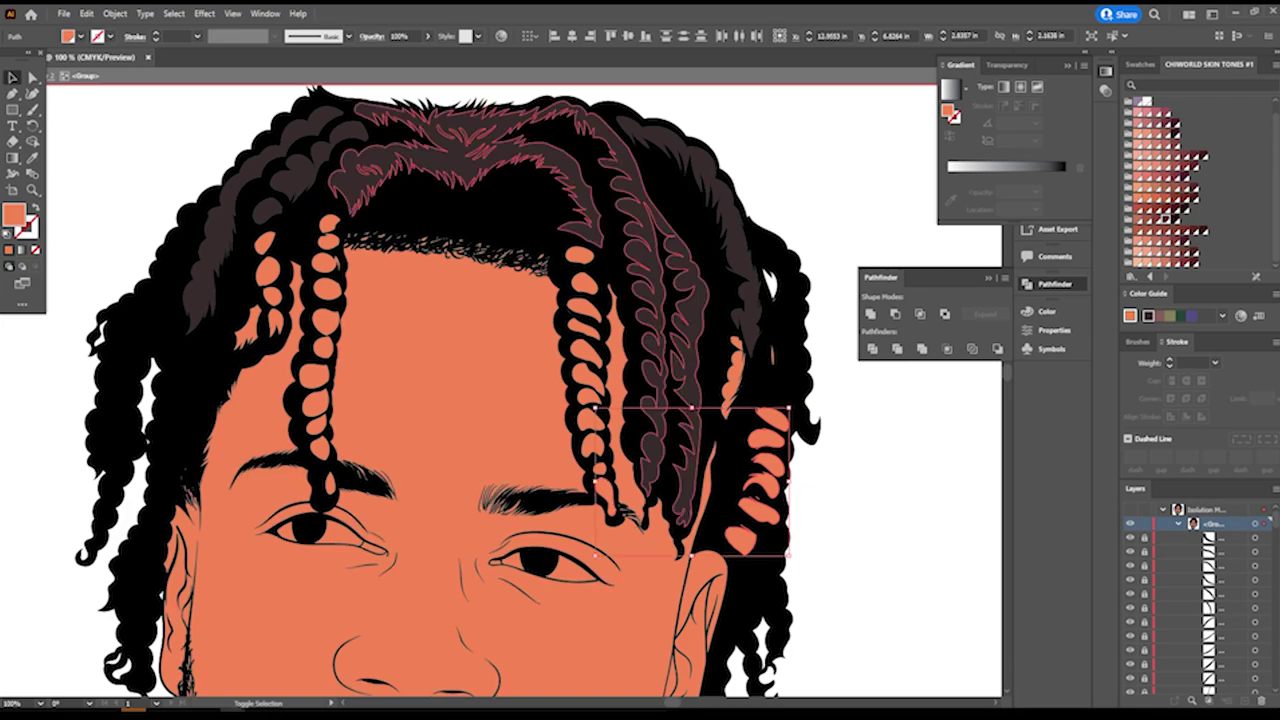
pyautogui.keyDown('shift'); pyautogui.click(773, 356); pyautogui.keyUp('shift')
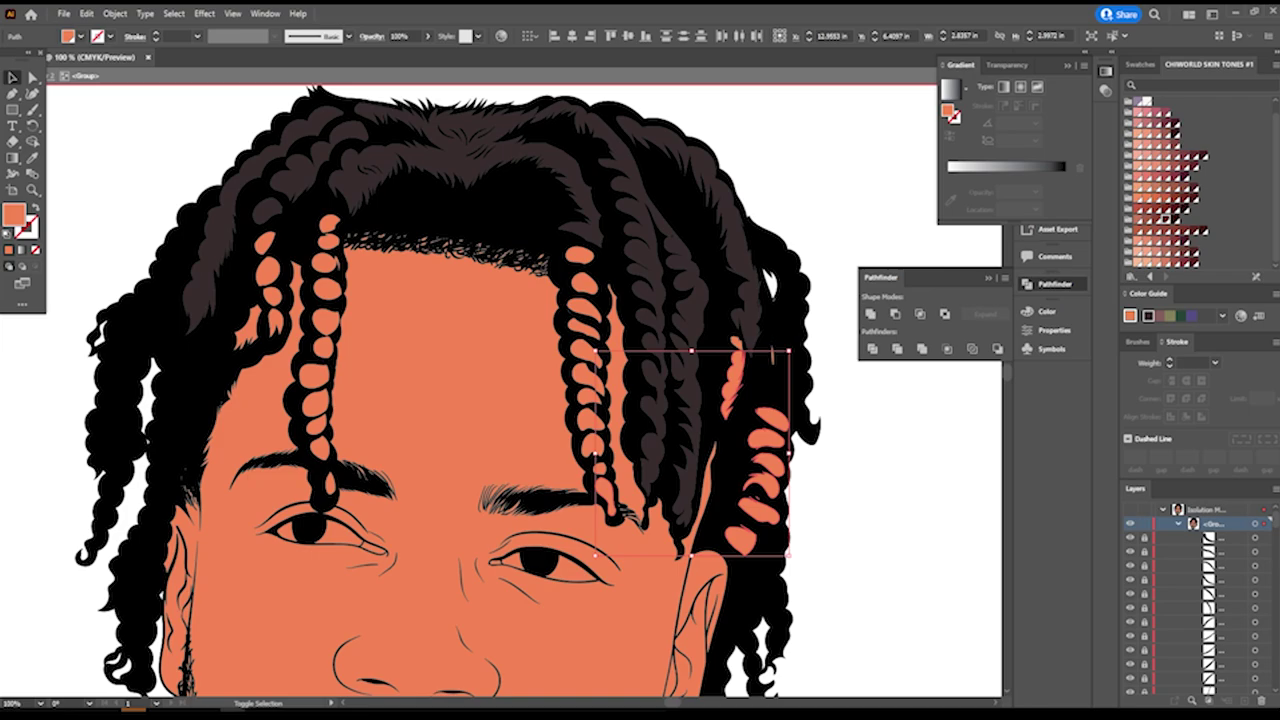
pyautogui.keyDown('shift'); pyautogui.click(752, 345); pyautogui.keyUp('shift')
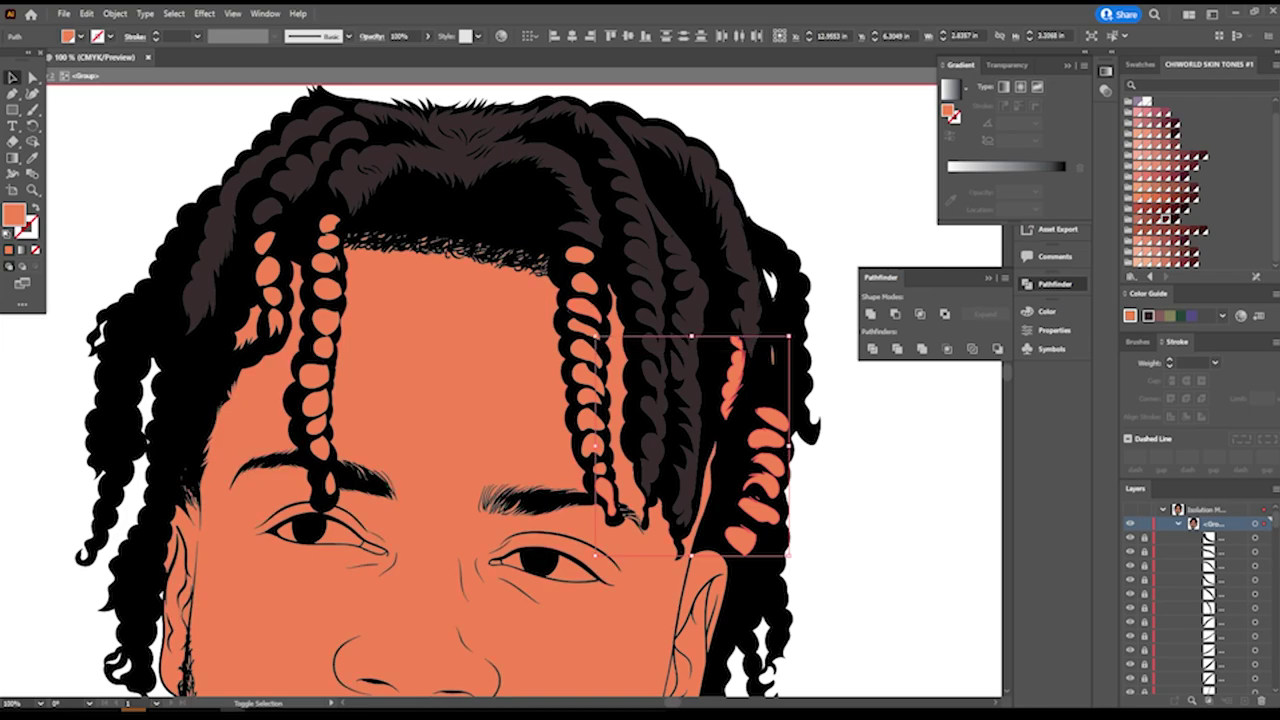
pyautogui.keyDown('shift'); pyautogui.click(585, 300); pyautogui.keyUp('shift')
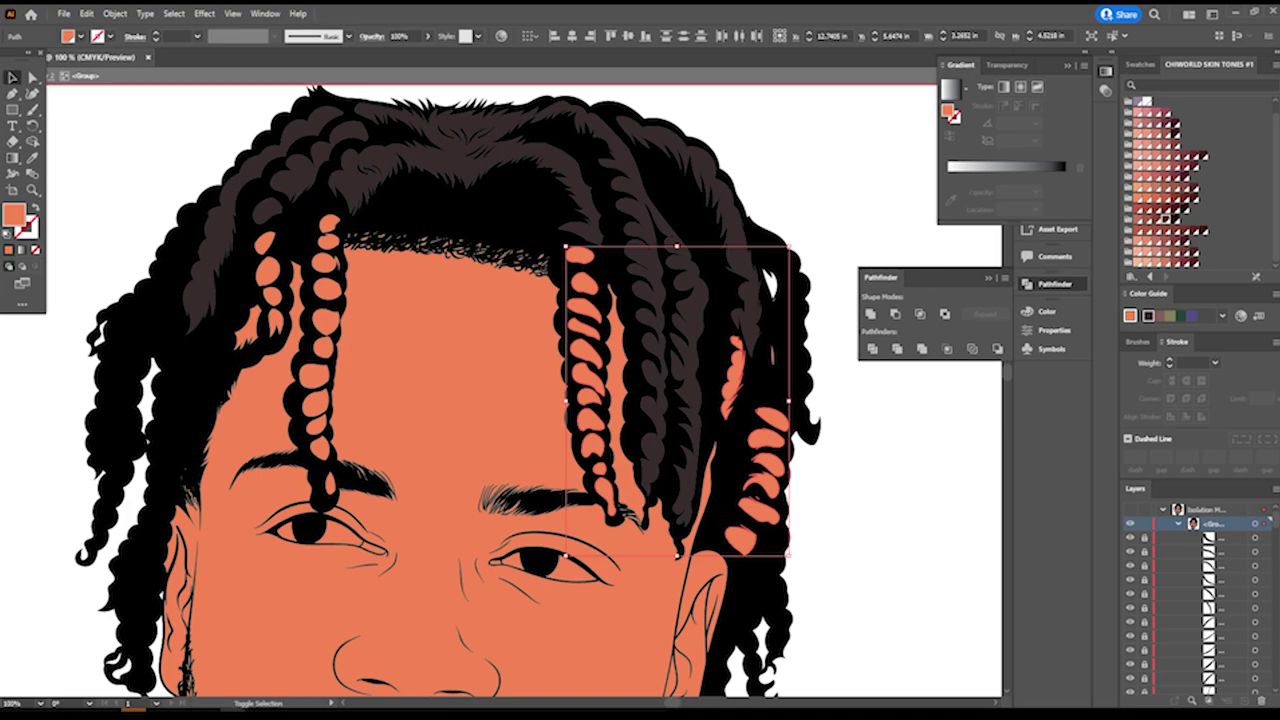
pyautogui.keyDown('shift'); pyautogui.click(318, 330); pyautogui.keyUp('shift')
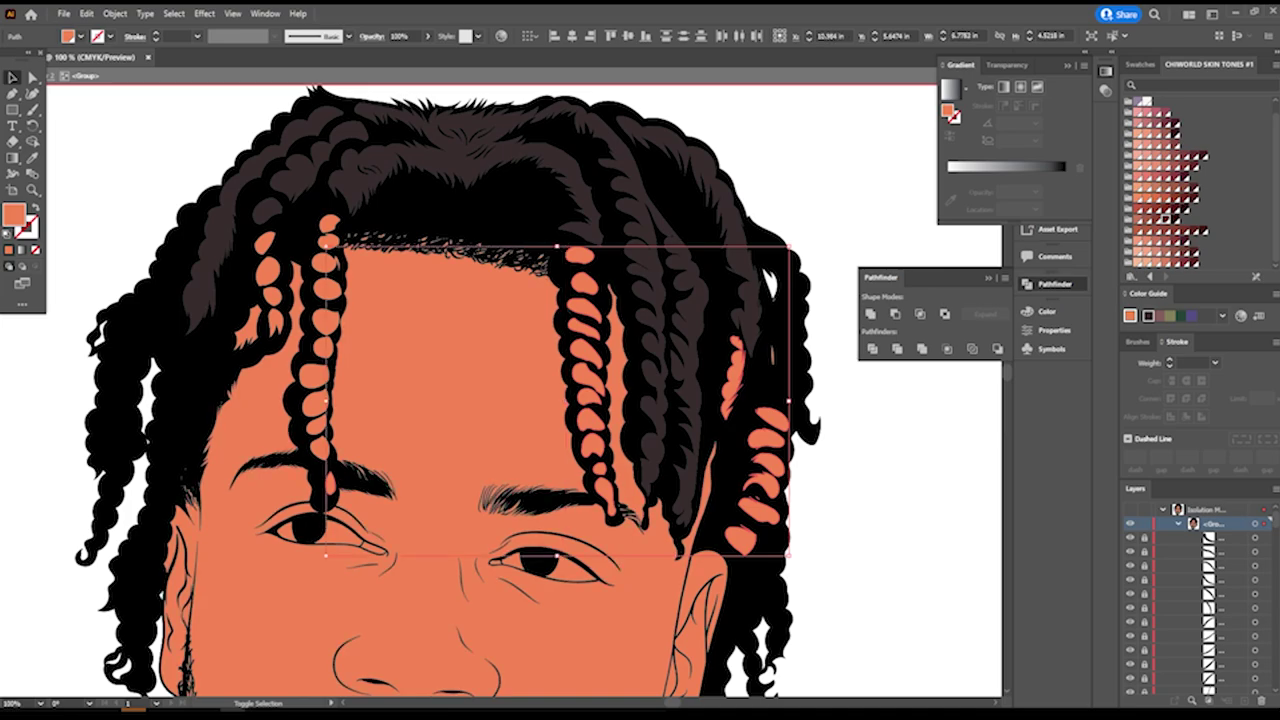
pyautogui.keyDown('shift'); pyautogui.click(314, 330); pyautogui.keyUp('shift')
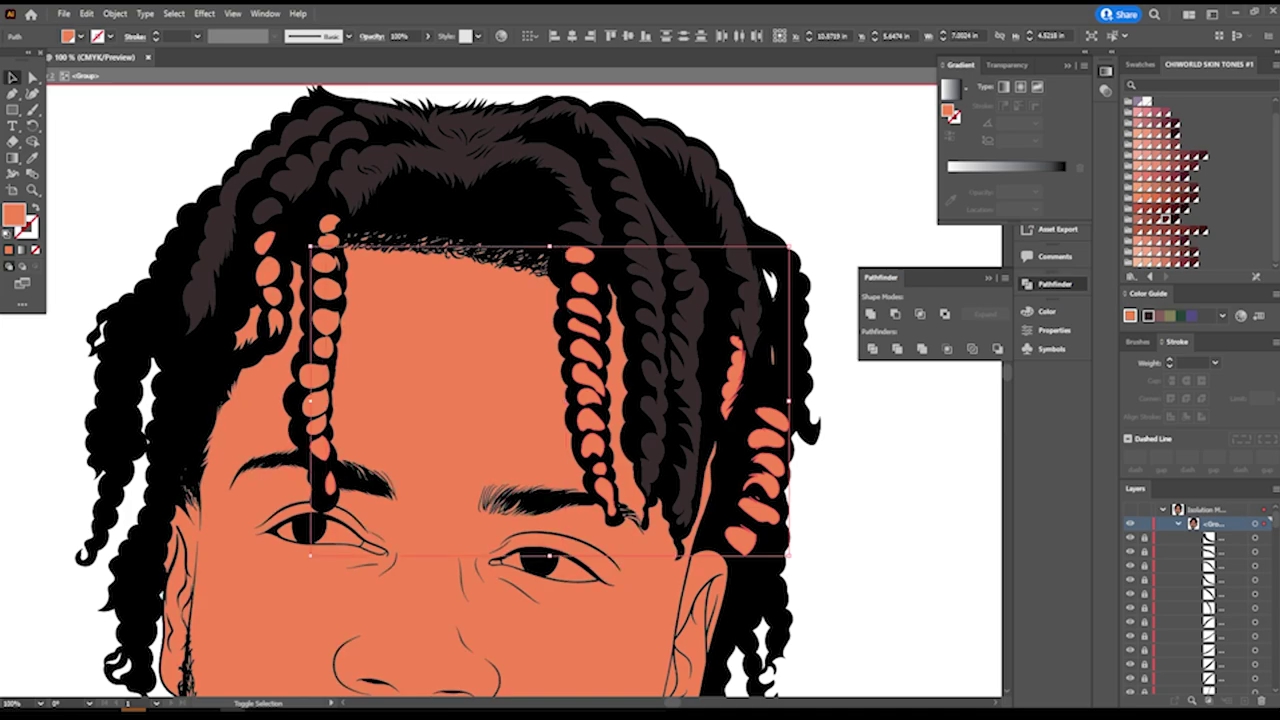
pyautogui.keyDown('shift'); pyautogui.click(266, 300); pyautogui.keyUp('shift')
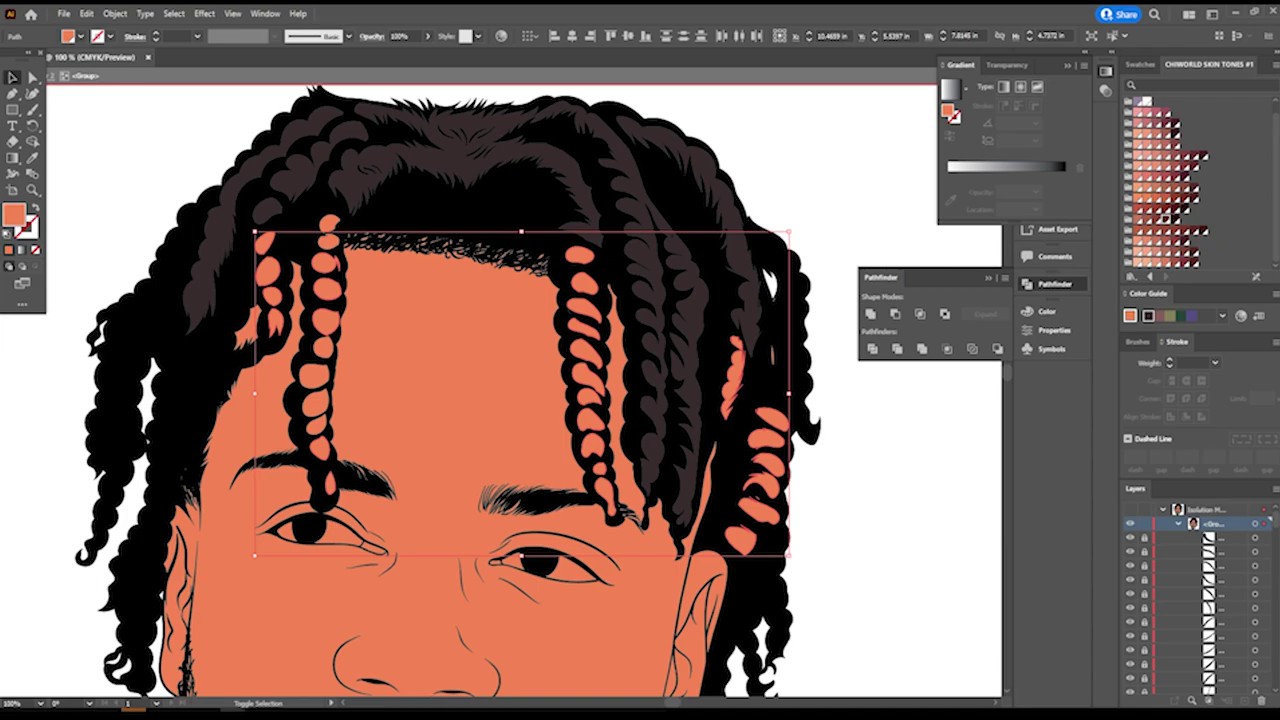
pyautogui.keyDown('shift'); pyautogui.click(330, 222); pyautogui.keyUp('shift')
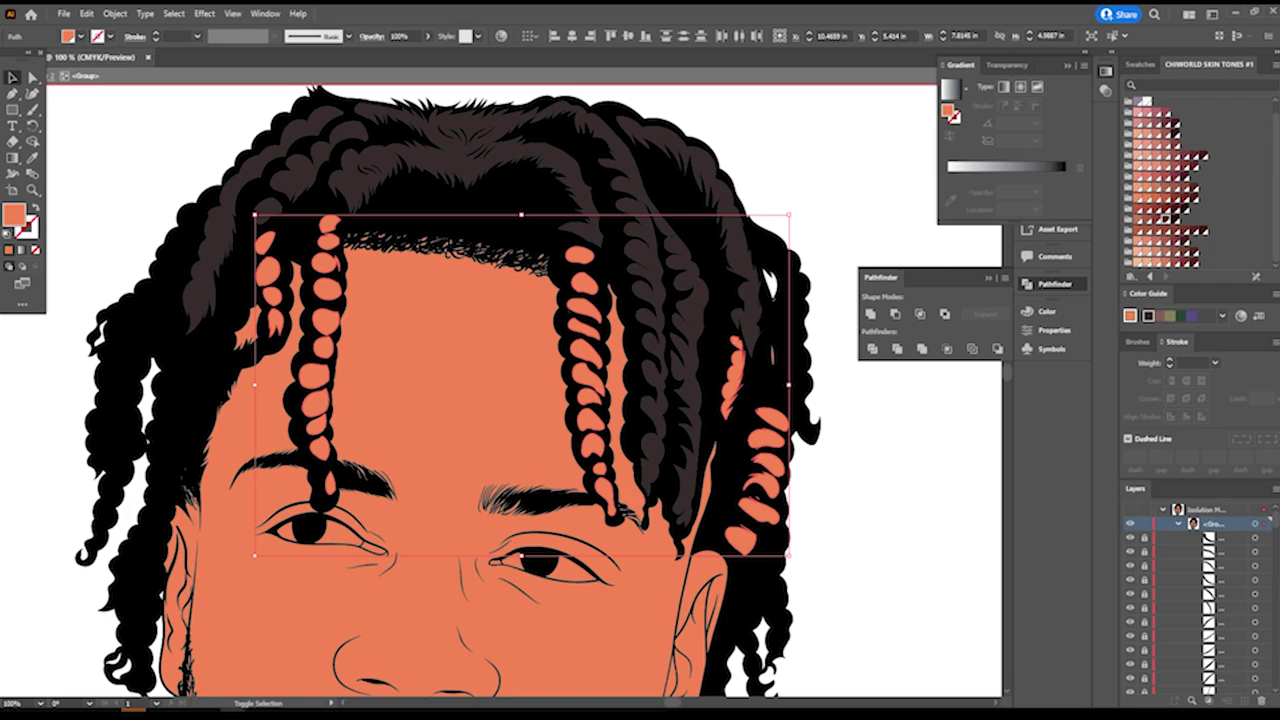
# Eyedropper the hair's dark highlight colour onto the selected braid shapes, then deselect.
pyautogui.press('i')
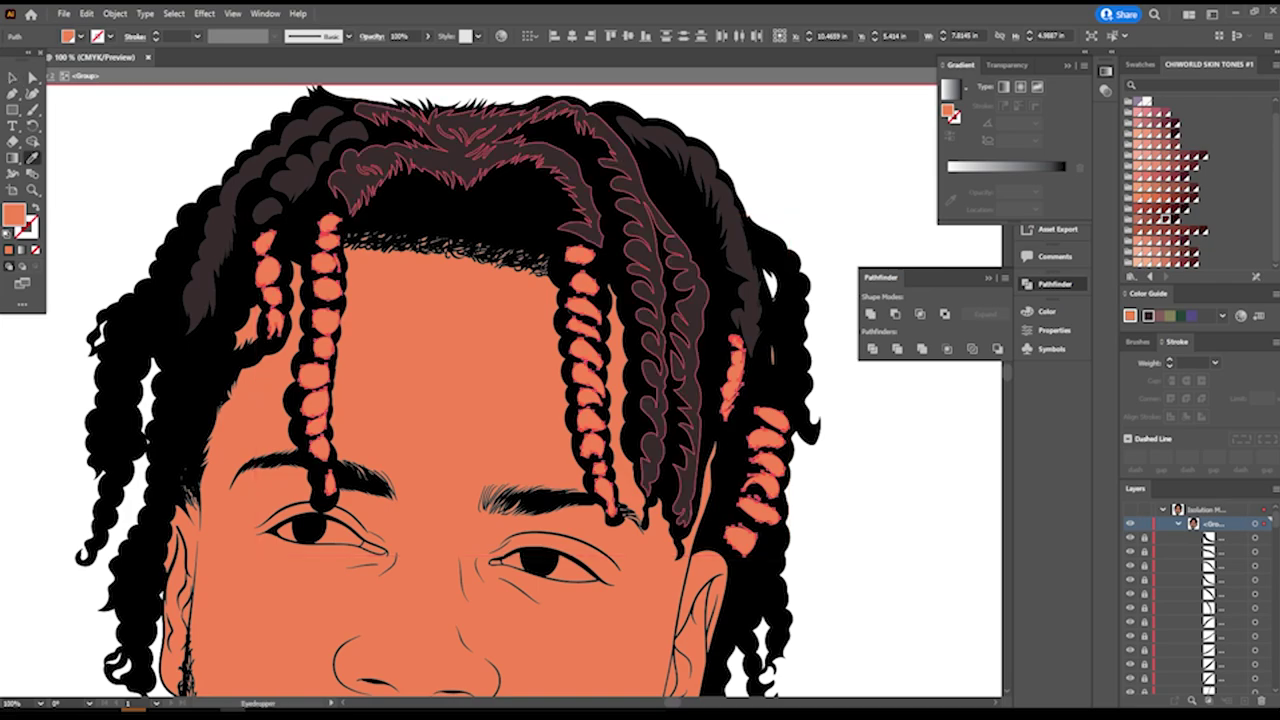
pyautogui.click(465, 136)
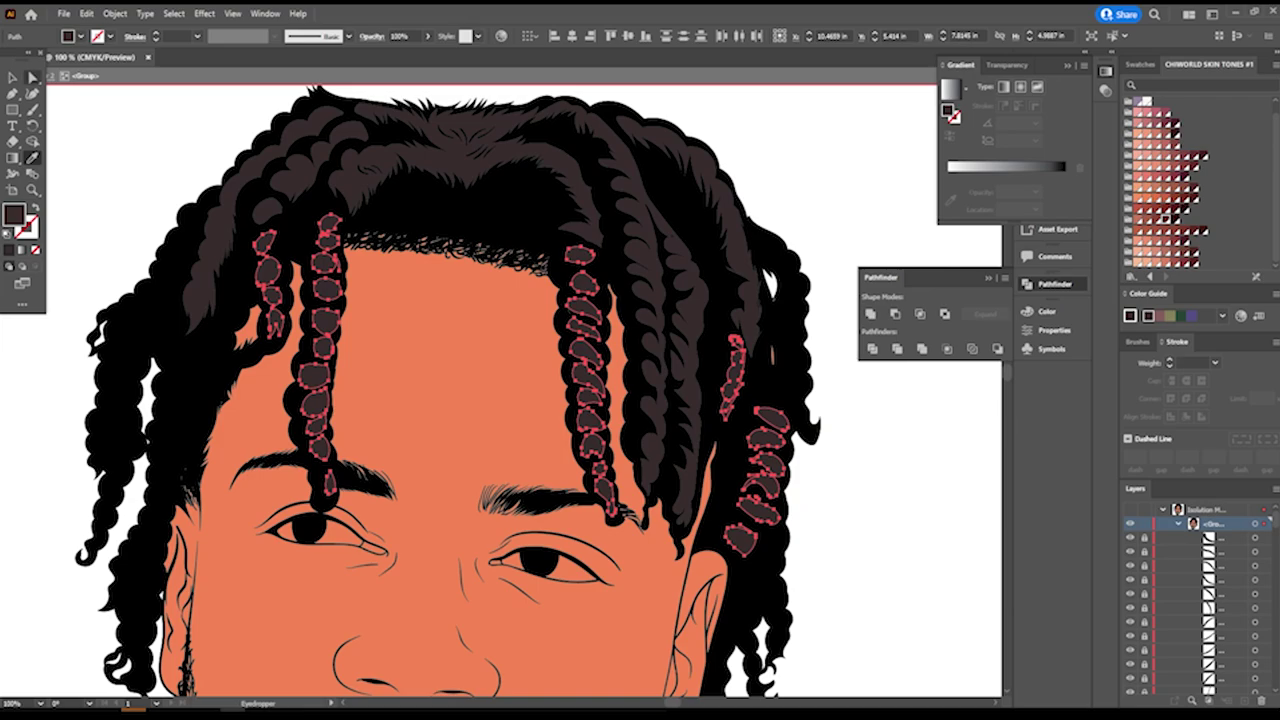
pyautogui.press('v')
pyautogui.hotkey('ctrl', 'shift', 'a')
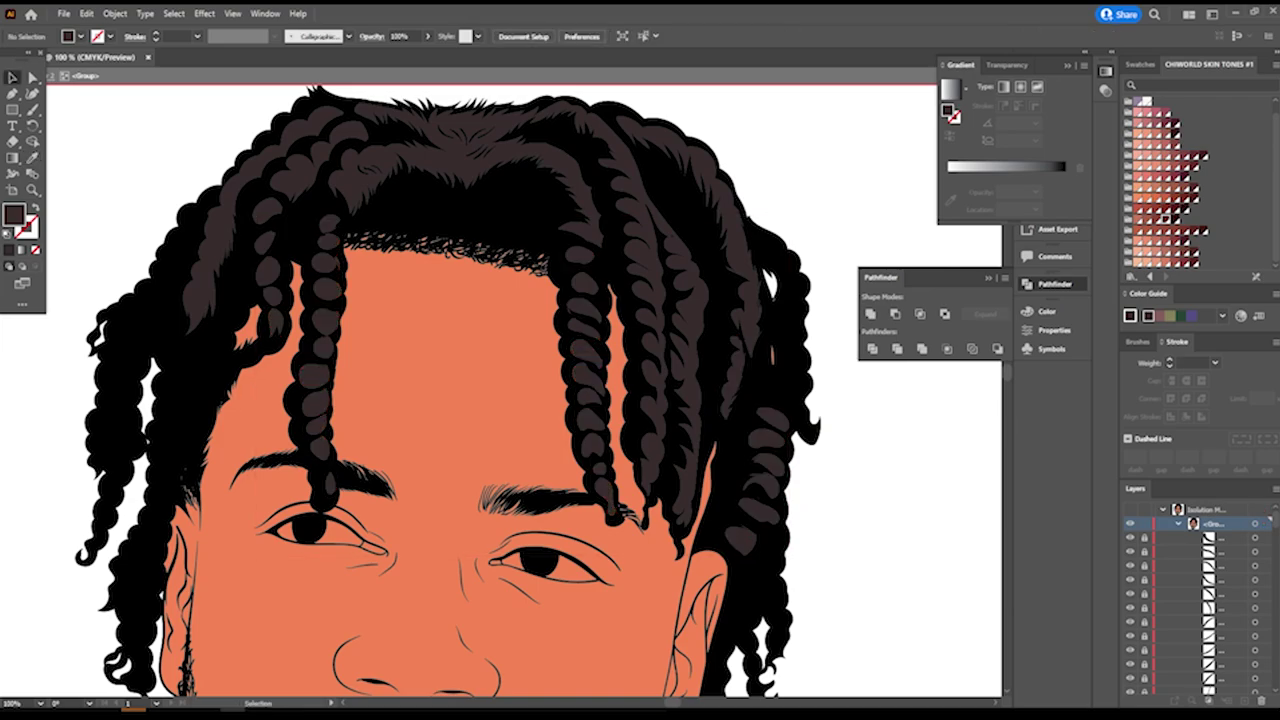
pyautogui.hotkey('ctrl', '-')
pyautogui.hotkey('ctrl', '-')
pyautogui.hotkey('ctrl', '=')
# Fill both eye white shapes with white.
pyautogui.hotkey('ctrl', '1')
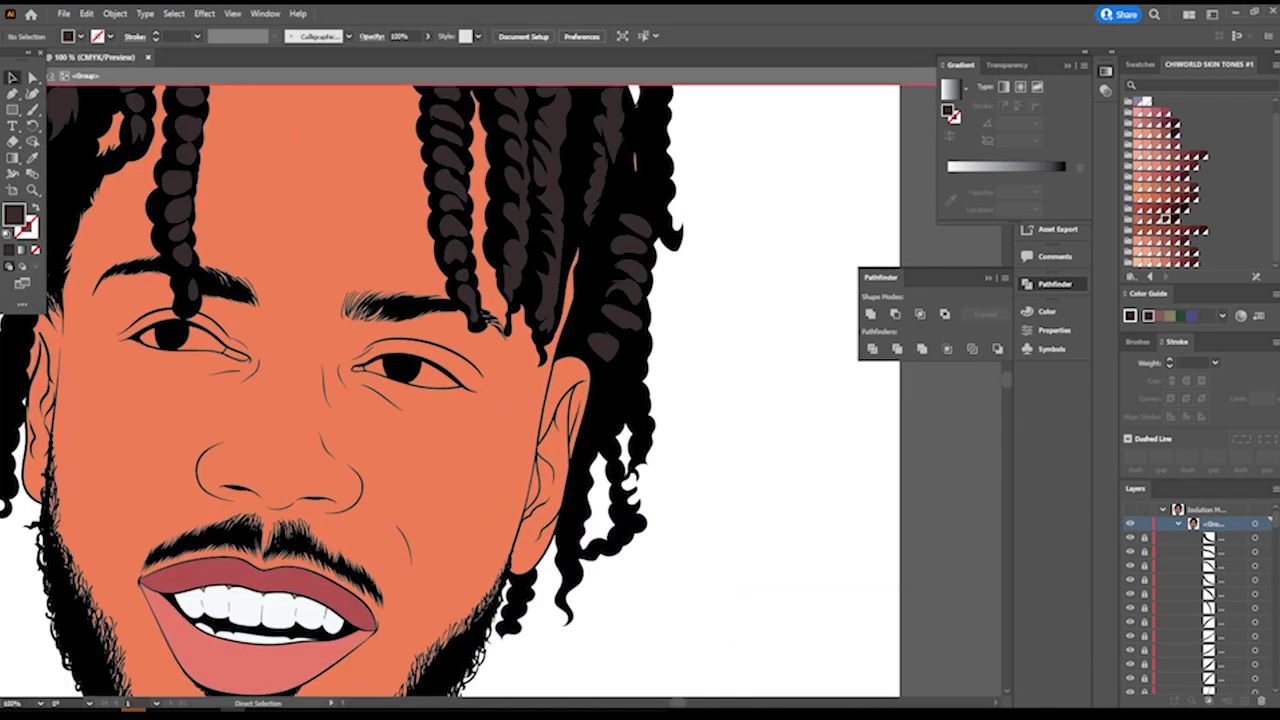
pyautogui.moveTo(450, 400)
pyautogui.mouseDown()
pyautogui.moveTo(550, 440)
pyautogui.moveTo(563, 555)
pyautogui.mouseUp()
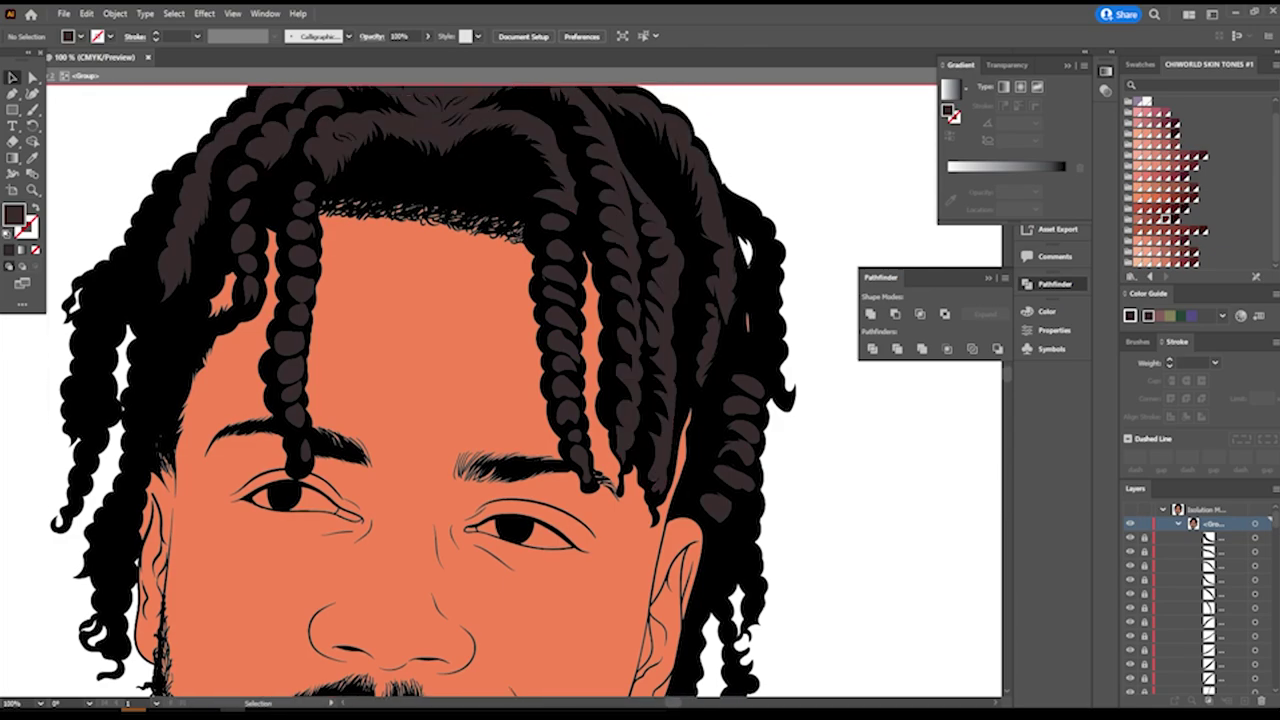
pyautogui.hotkey('ctrl', '-')
pyautogui.hotkey('ctrl', '-')
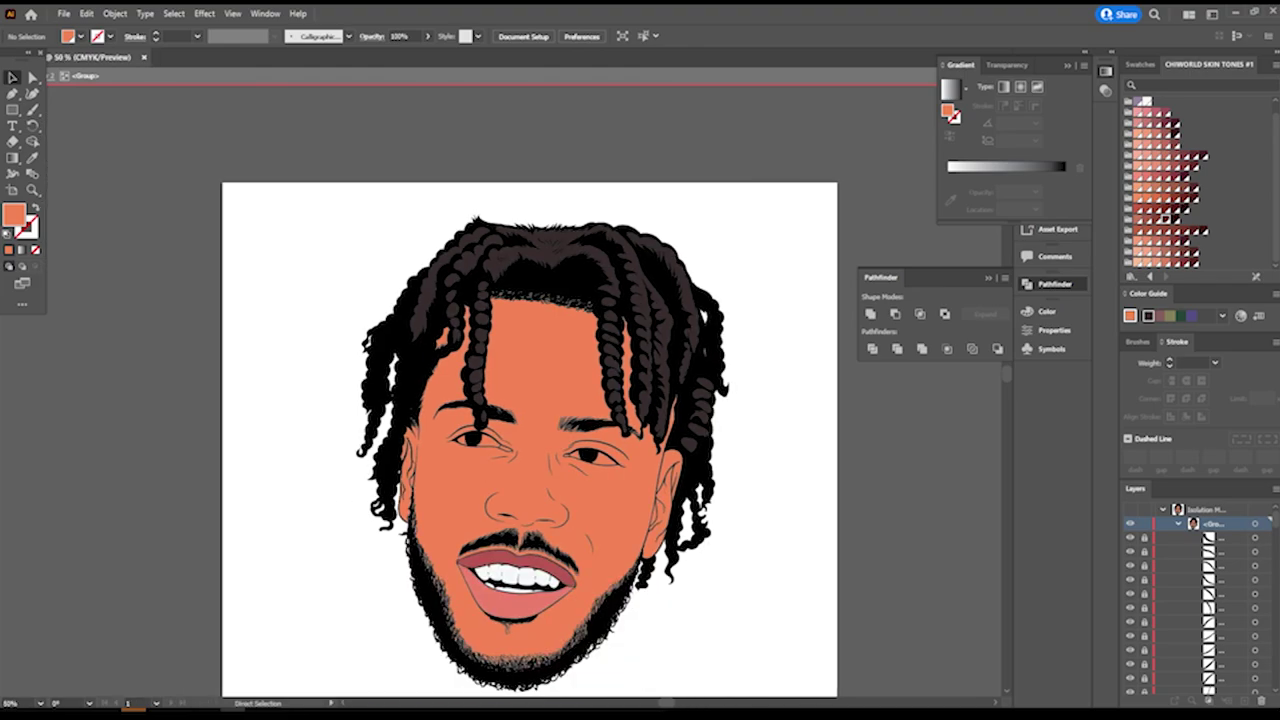
pyautogui.hotkey('ctrl', '=')
pyautogui.hotkey('ctrl', '=')
pyautogui.scroll(-2, 512, 391)
pyautogui.hotkey('ctrl', '=')
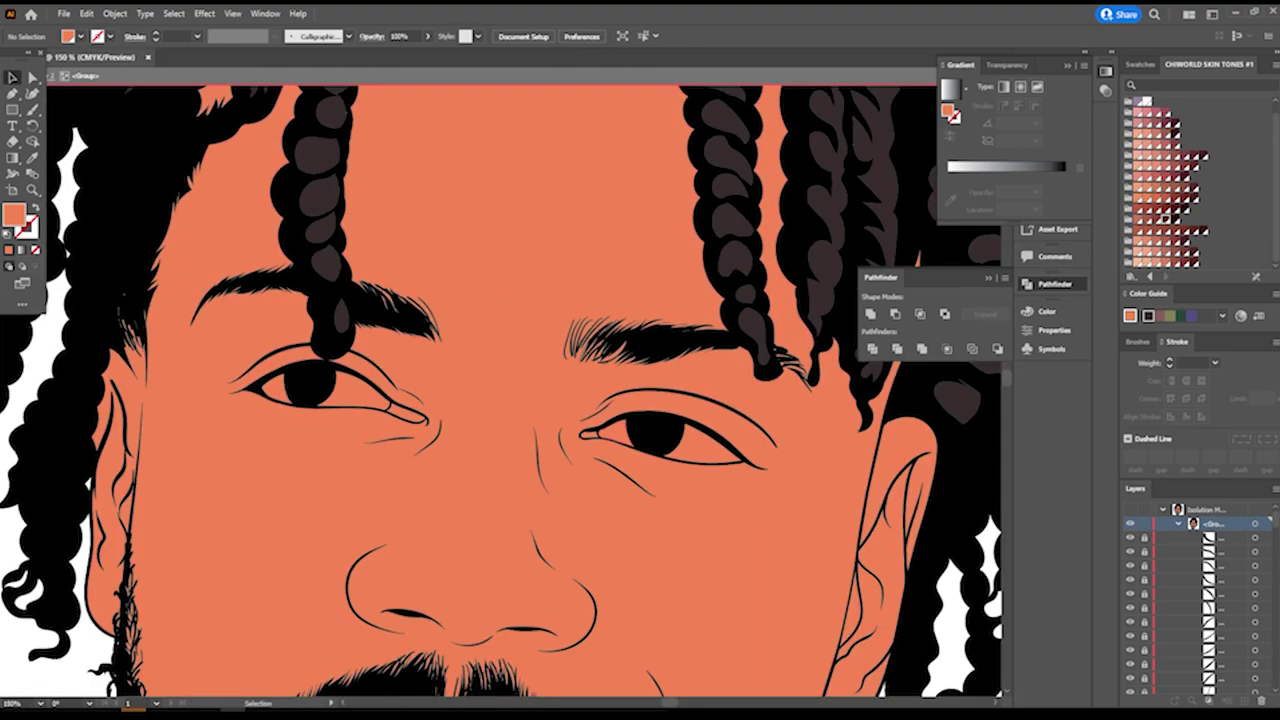
pyautogui.click(612, 424)
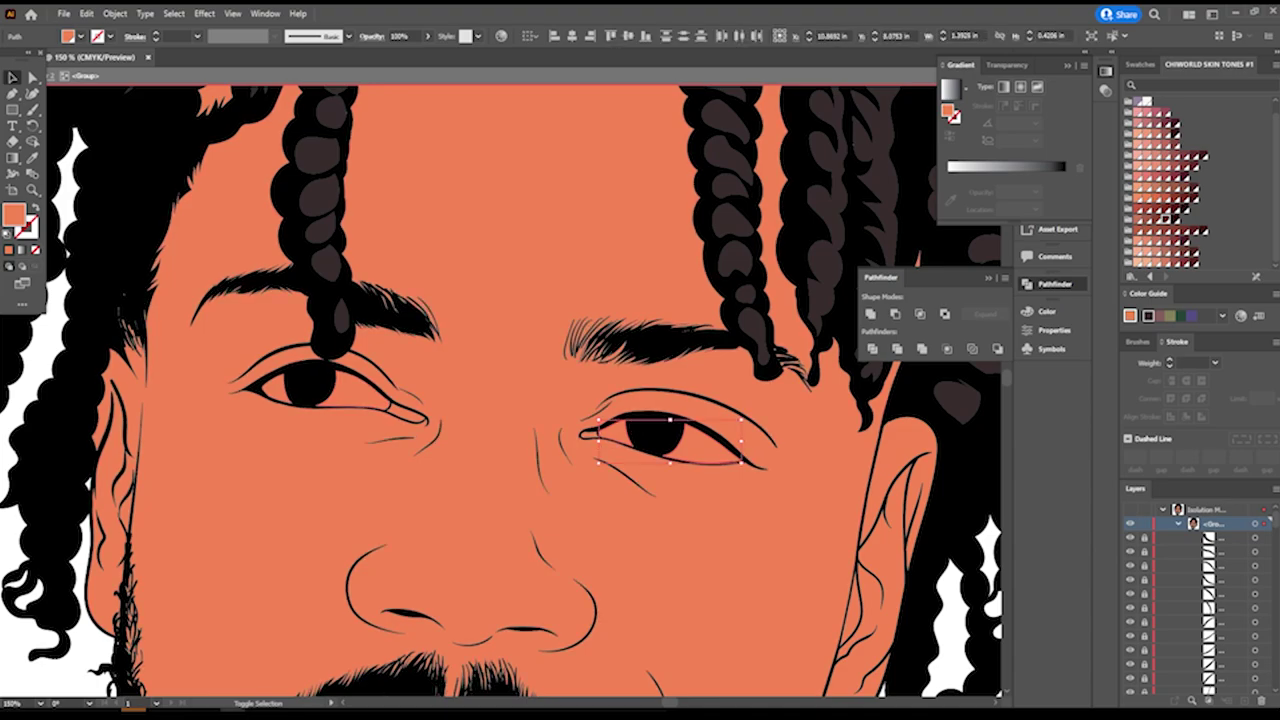
pyautogui.keyDown('shift'); pyautogui.click(330, 402); pyautogui.keyUp('shift')
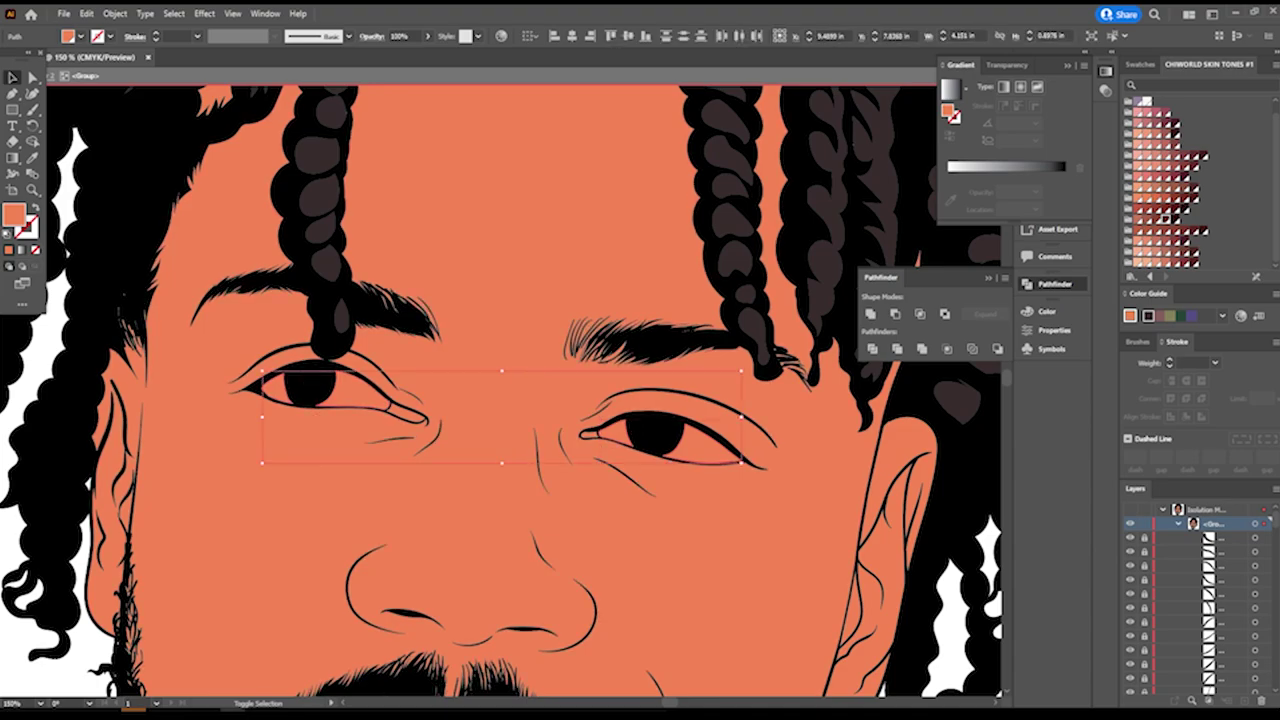
pyautogui.click(1145, 101)
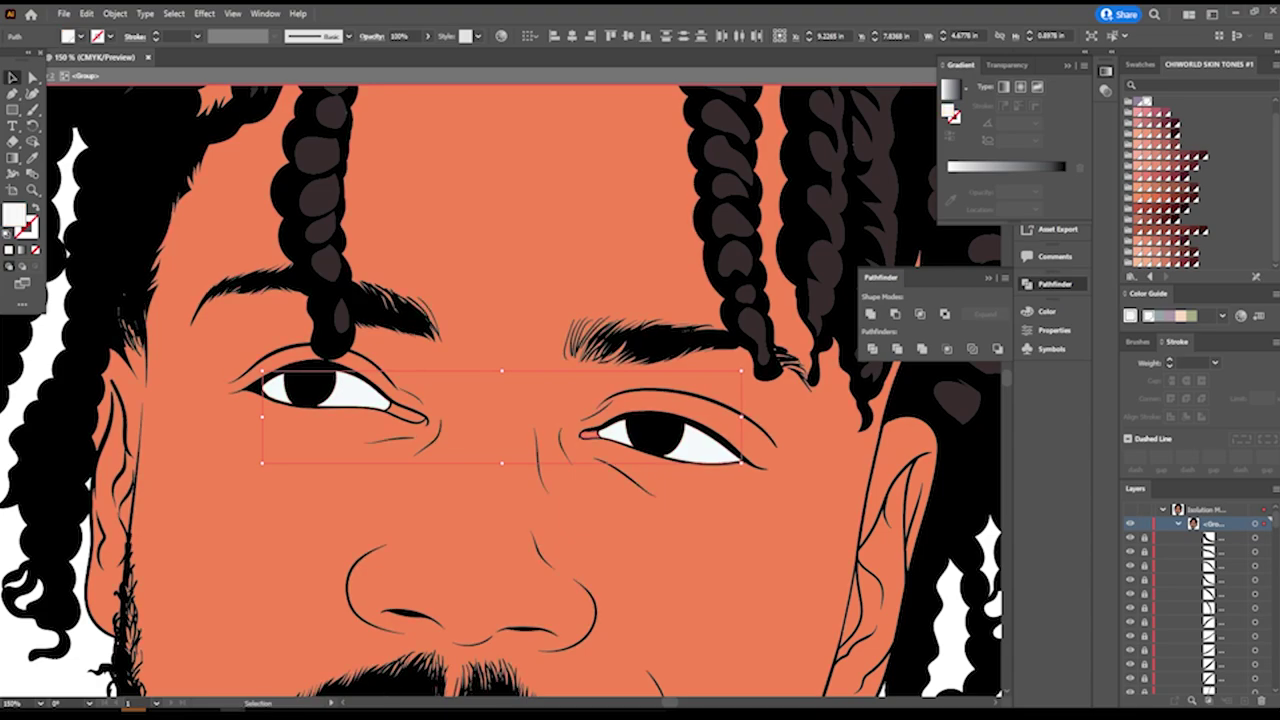
# Colour both inner eye corner shapes pinkish red, then deselect.
pyautogui.click(588, 433)
pyautogui.keyDown('shift'); pyautogui.click(402, 413); pyautogui.keyUp('shift')
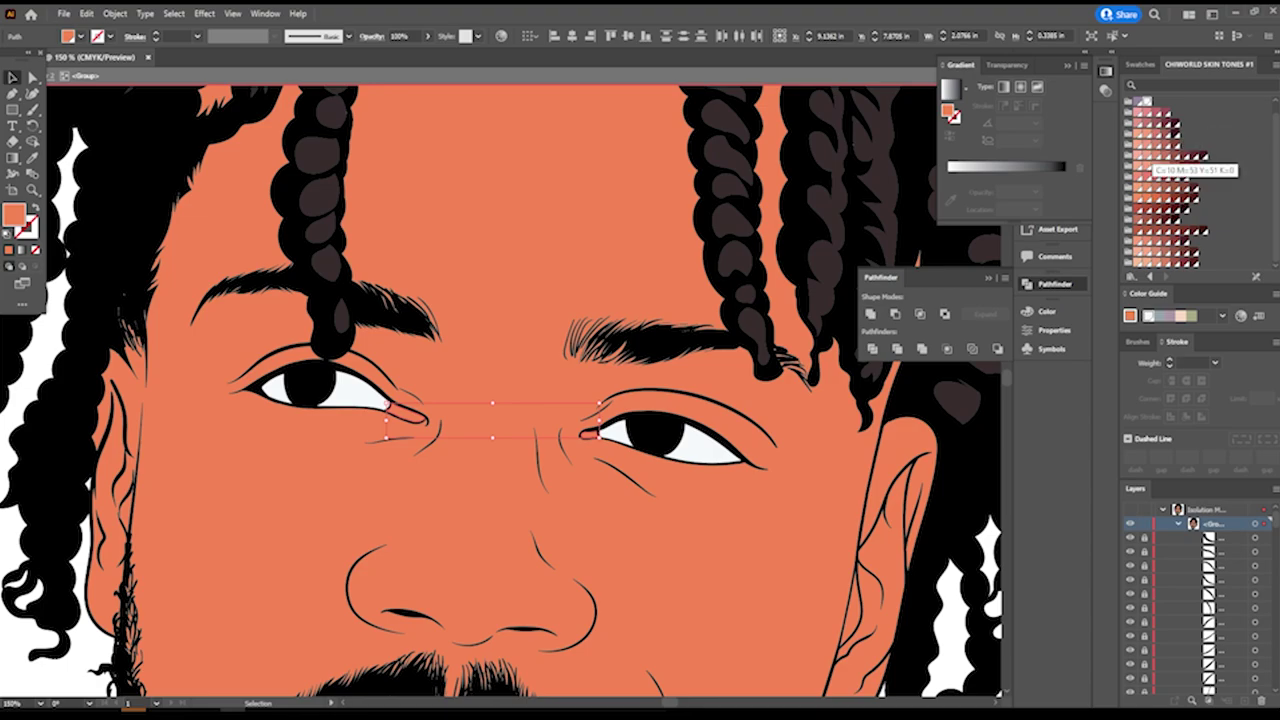
pyautogui.click(1158, 175)
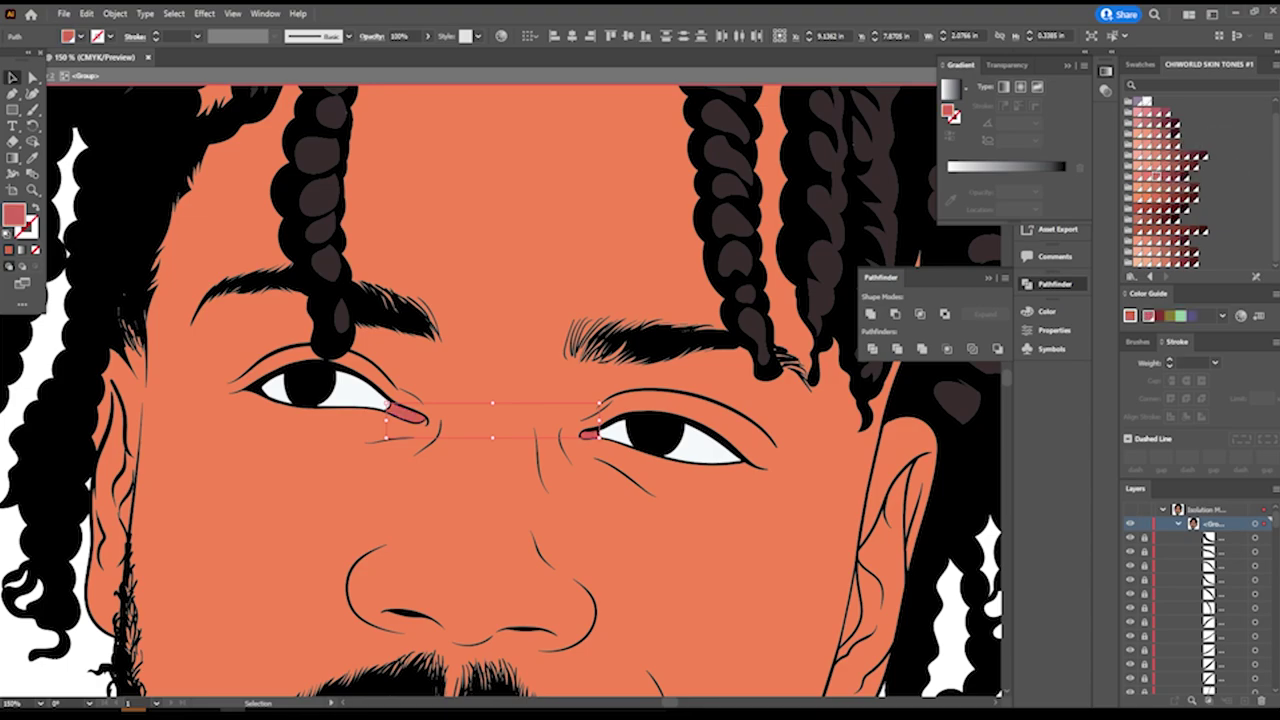
pyautogui.hotkey('ctrl', 'shift', 'a')
pyautogui.hotkey('ctrl', '-')
pyautogui.hotkey('ctrl', '-')
pyautogui.hotkey('ctrl', '-')
pyautogui.hotkey('ctrl', '-')
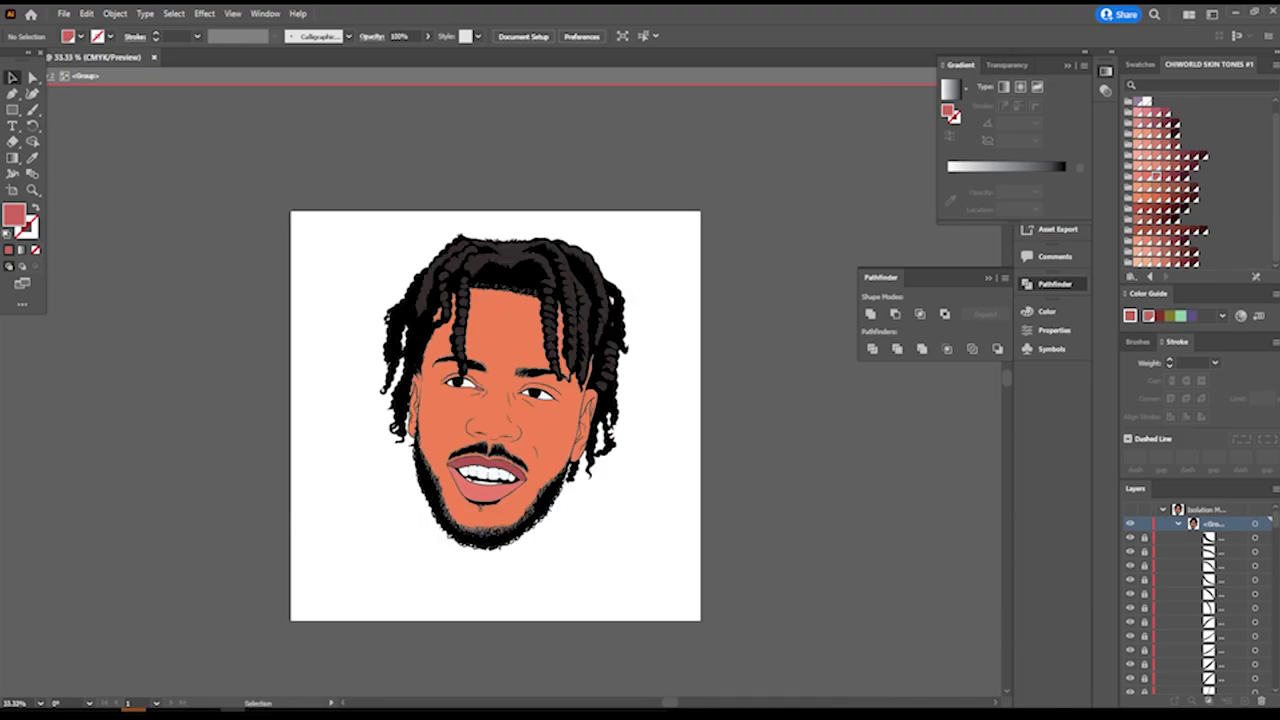
# Exit the portrait group's isolation mode back to the layers.
pyautogui.hotkey('ctrl', '+')
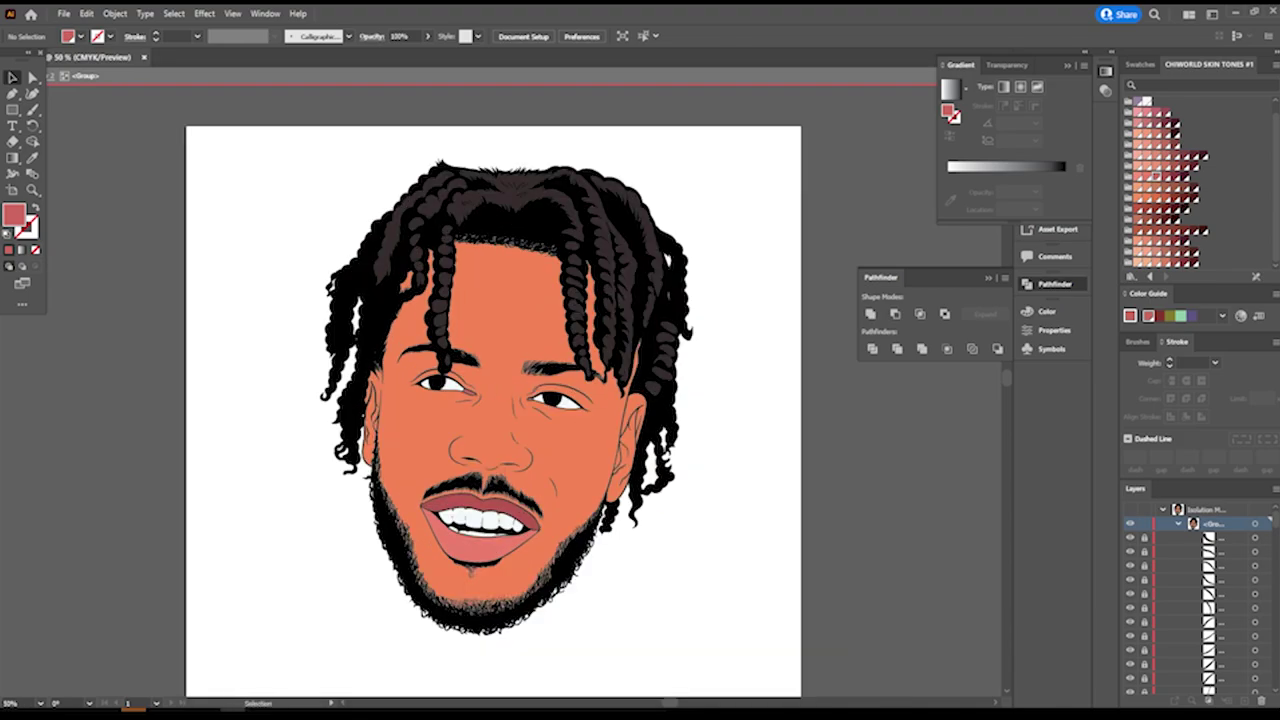
pyautogui.press('Escape')
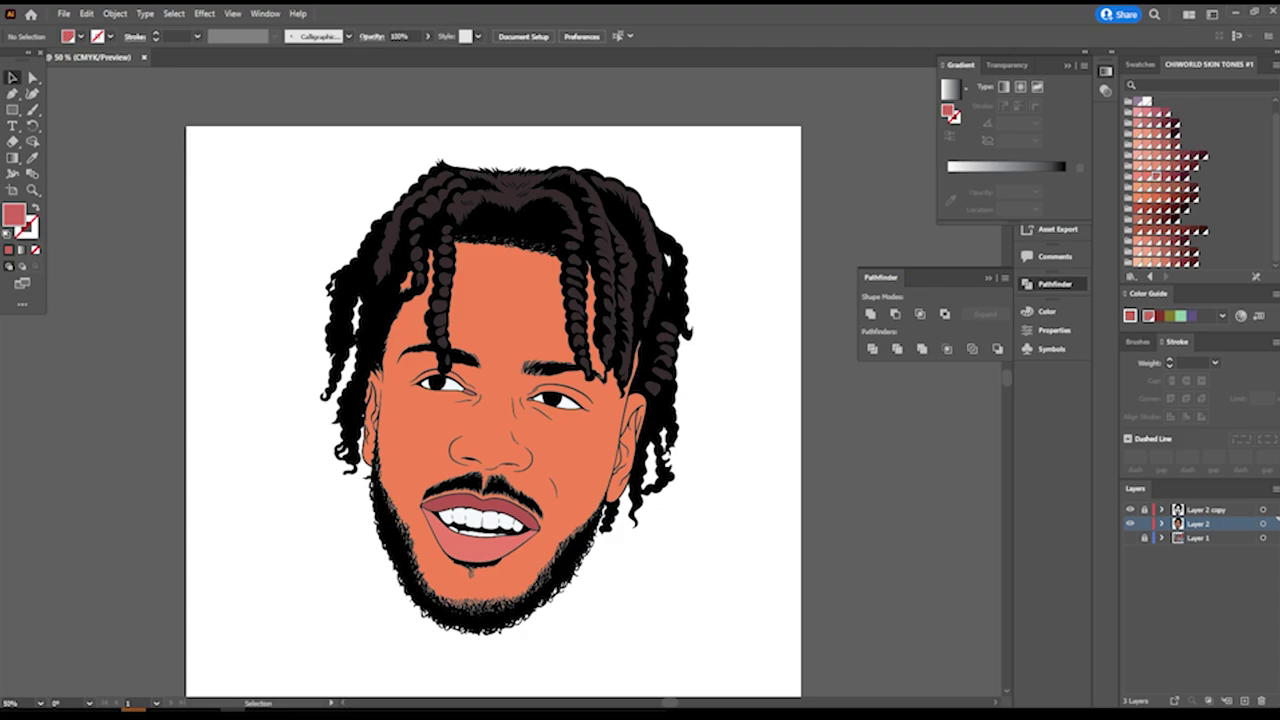
pyautogui.hotkey('ctrl', '+')
pyautogui.hotkey('ctrl', '-')
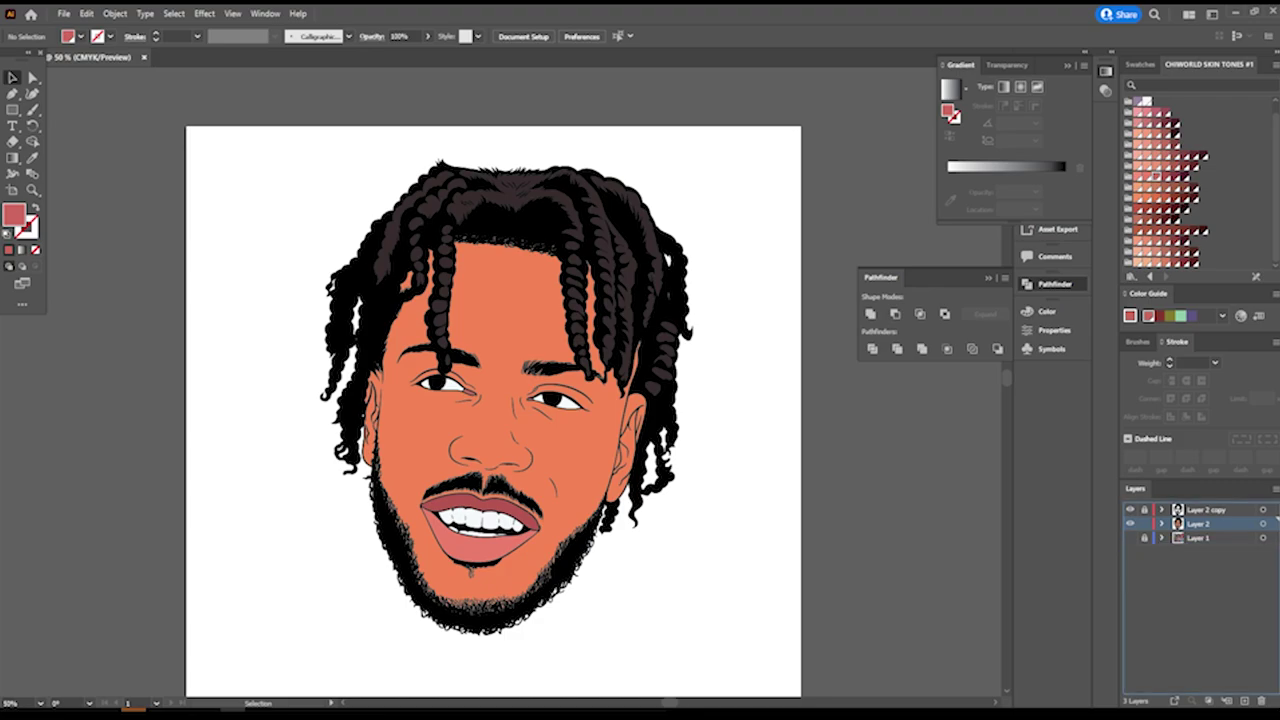
# Duplicate Layer 2 as 'Layer 2 copy 2' and make it the working layer.
pyautogui.moveTo(1197, 523); pyautogui.dragTo(1243, 701)
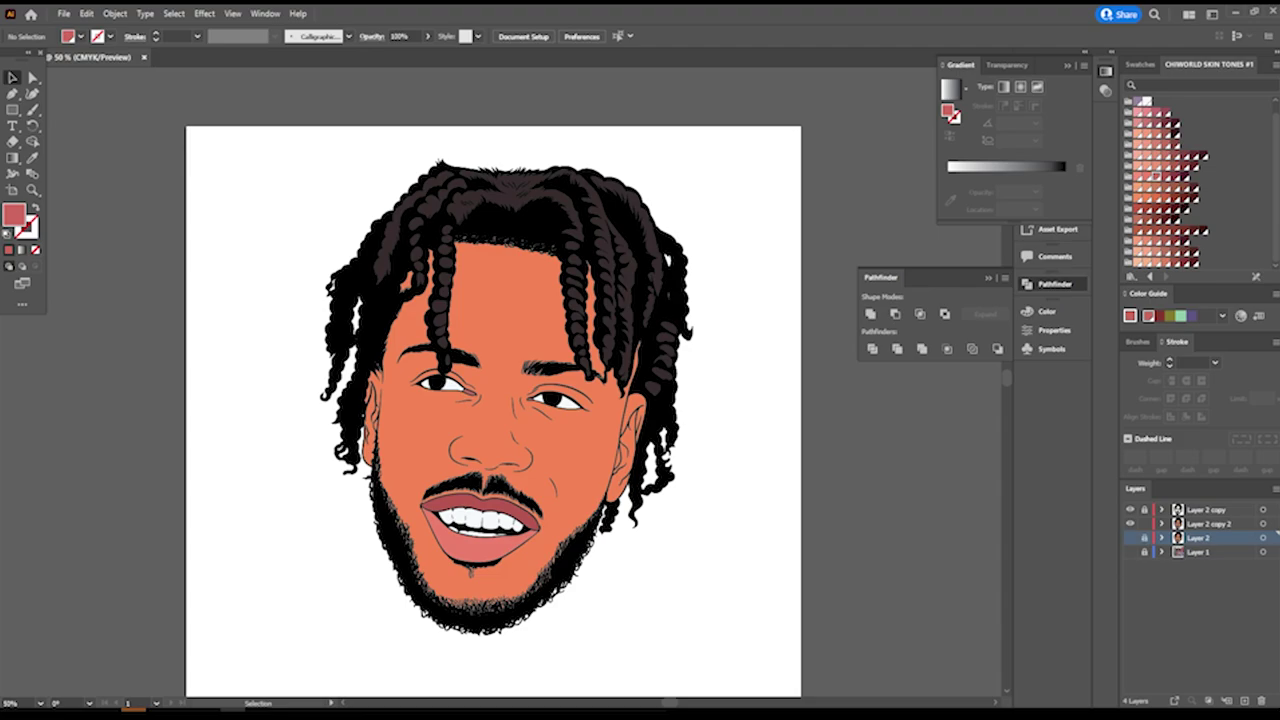
pyautogui.click(1210, 523)
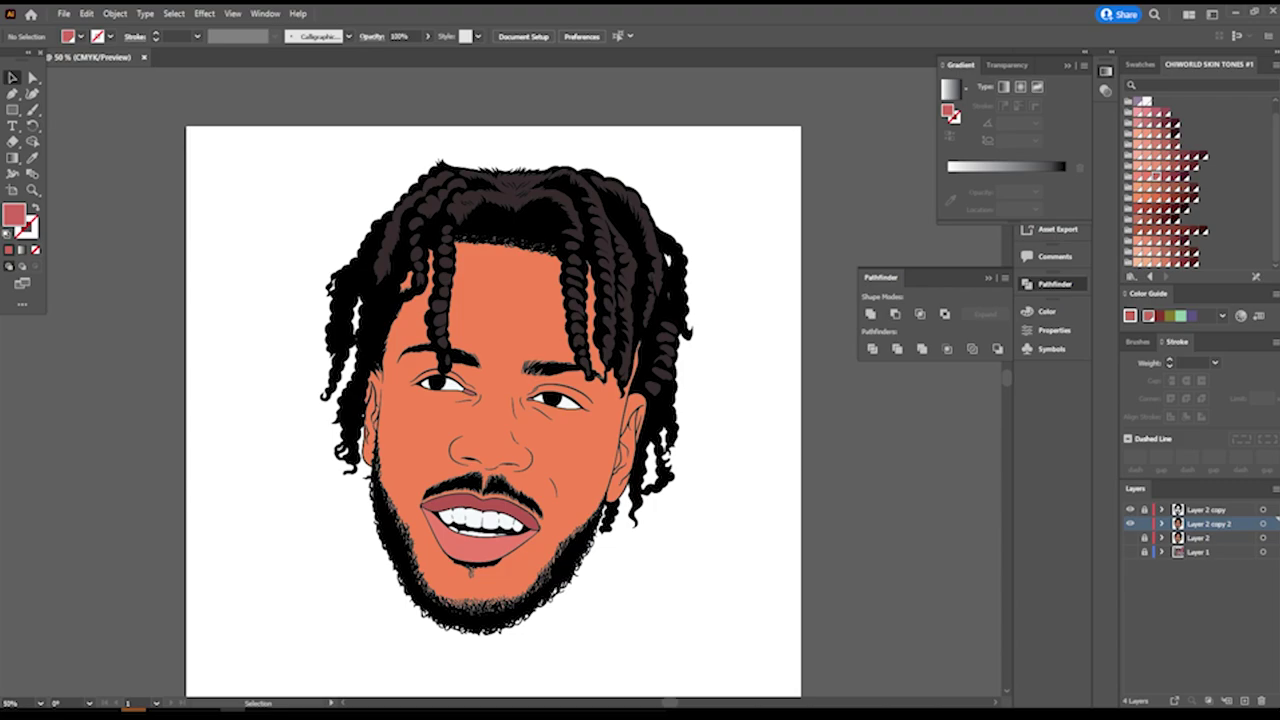
pyautogui.hotkey('ctrl', '1')
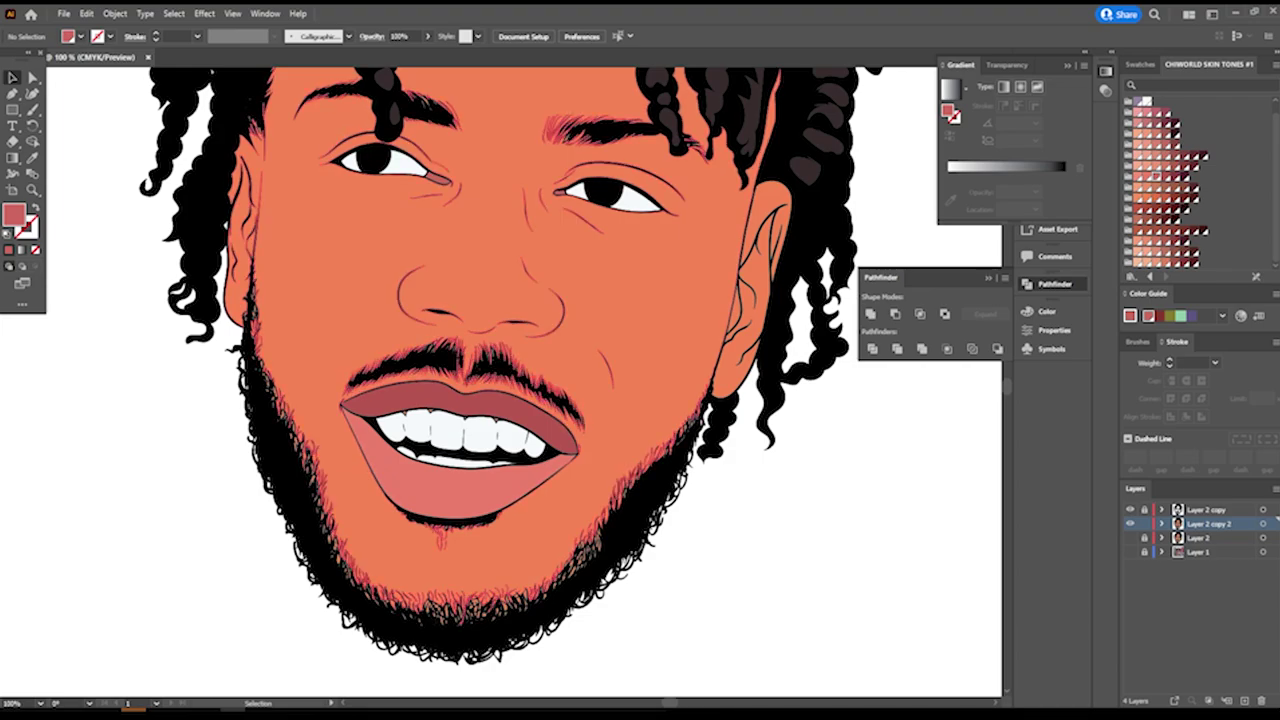
# Enter isolation mode on the whole portrait group for editing.
pyautogui.scroll(2, 651, 296)
pyautogui.click(651, 296)
pyautogui.rightClick(651, 296)
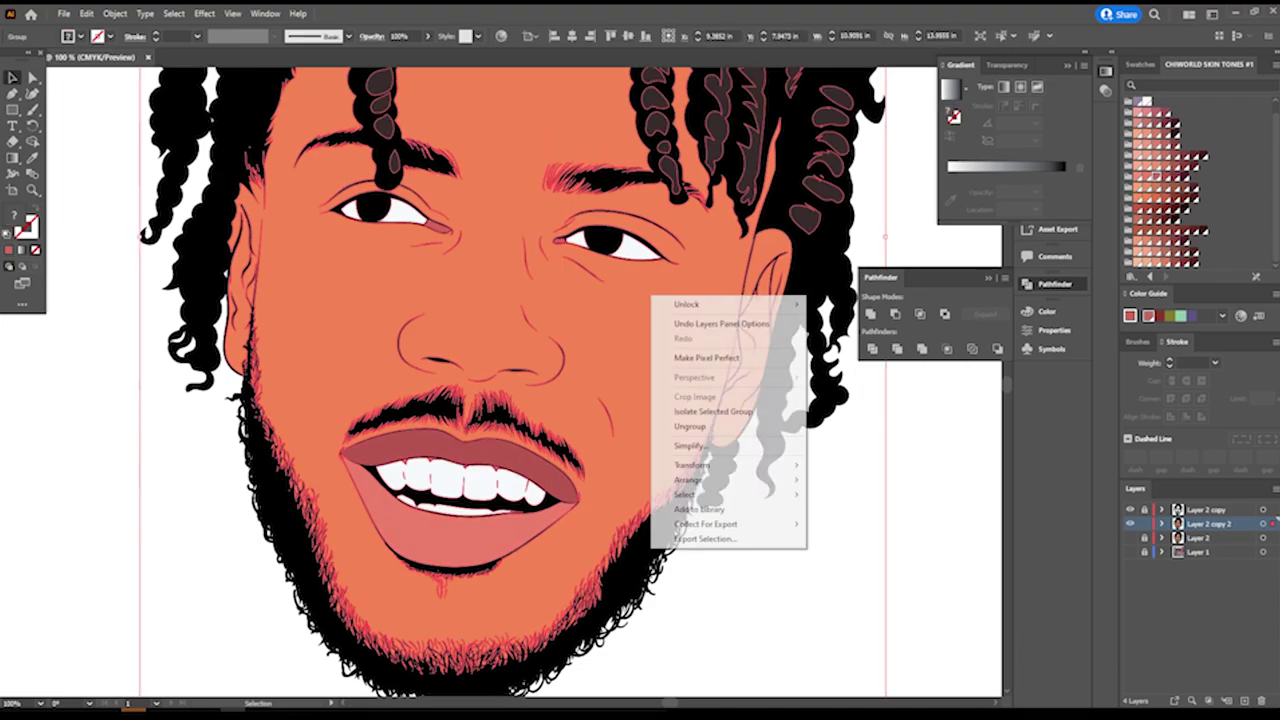
pyautogui.click(713, 411)
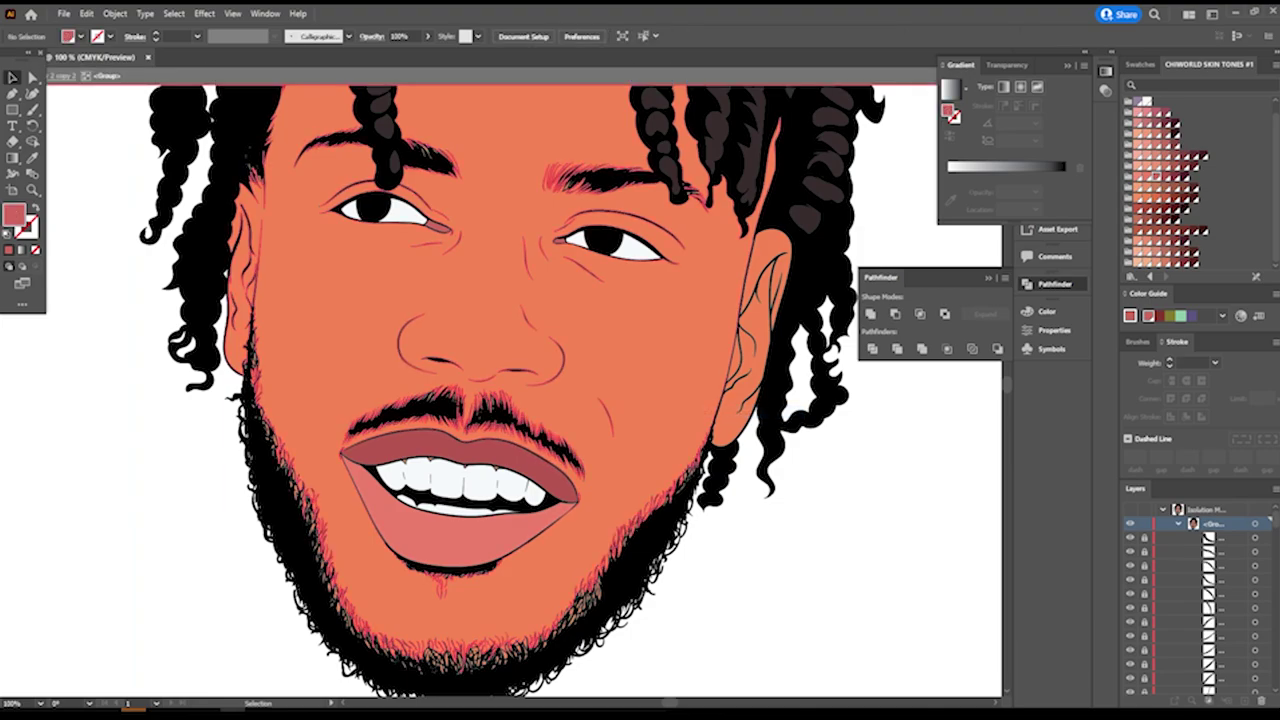
# Delete the orange skin shape, the ear fills and the orange hairs along the beard.
pyautogui.press('Delete')
pyautogui.scroll(4, 765, 380)
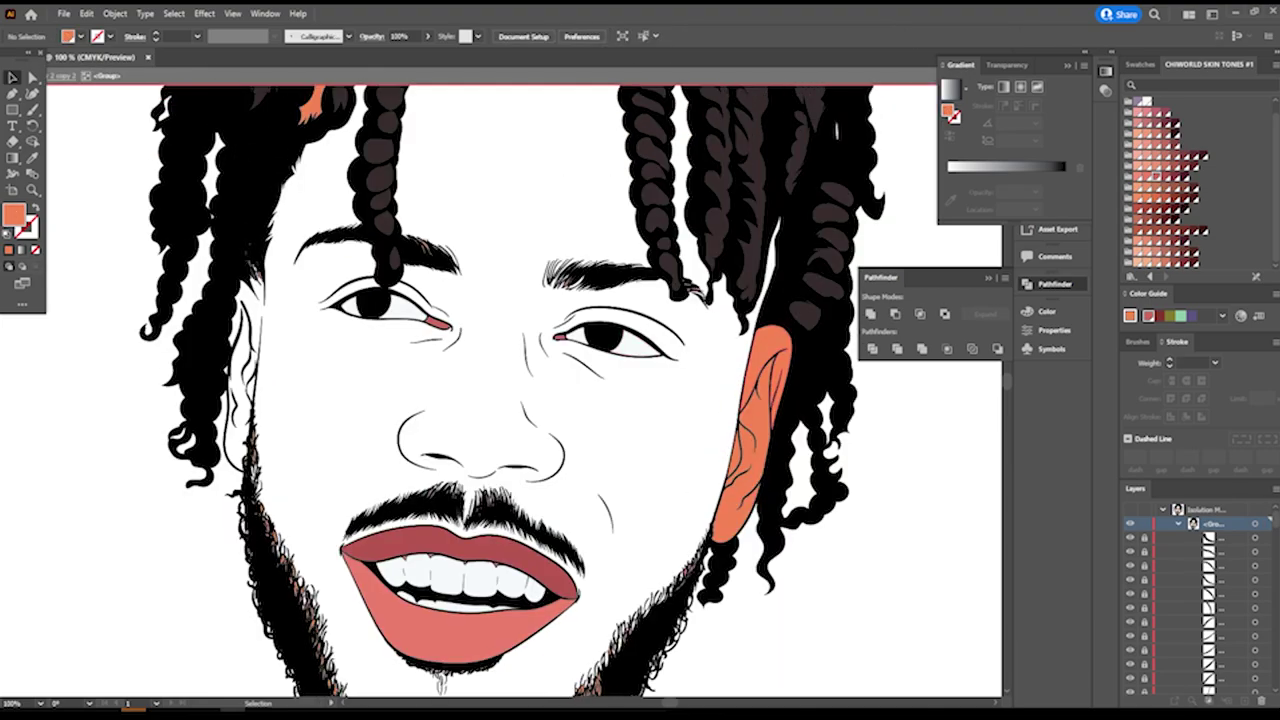
pyautogui.press('Delete')
pyautogui.press('Delete')
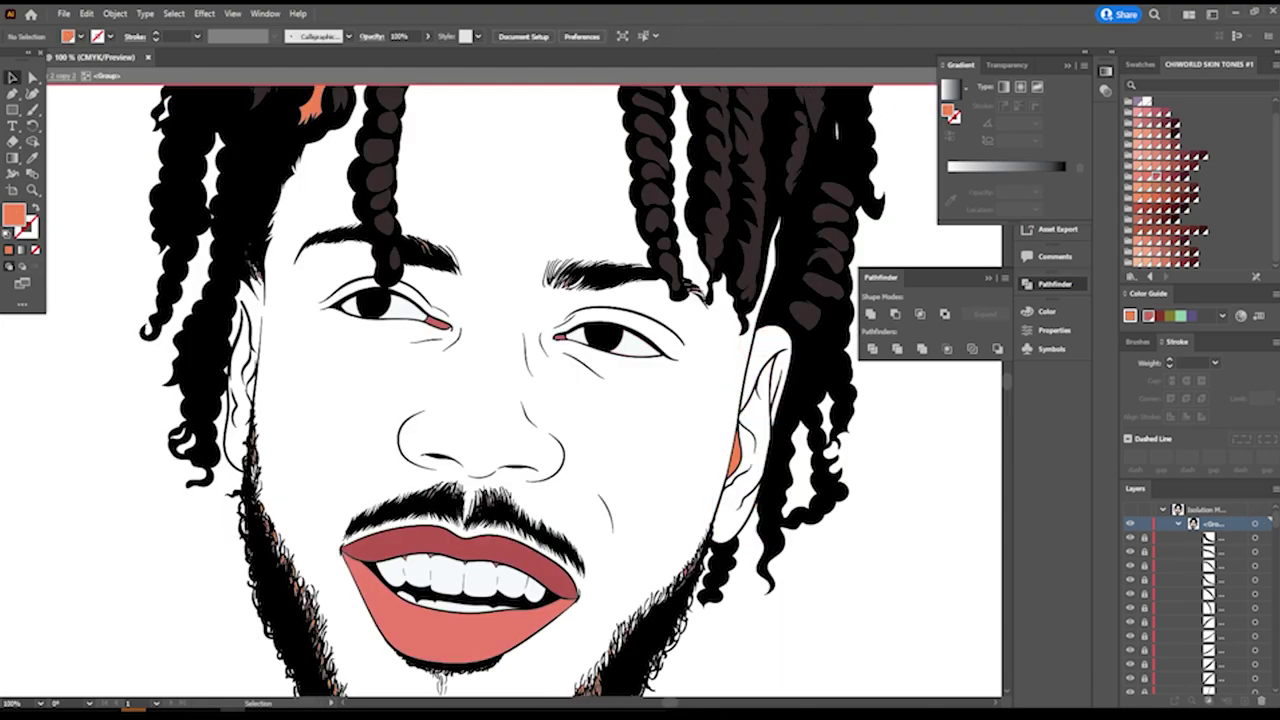
pyautogui.press('Delete')
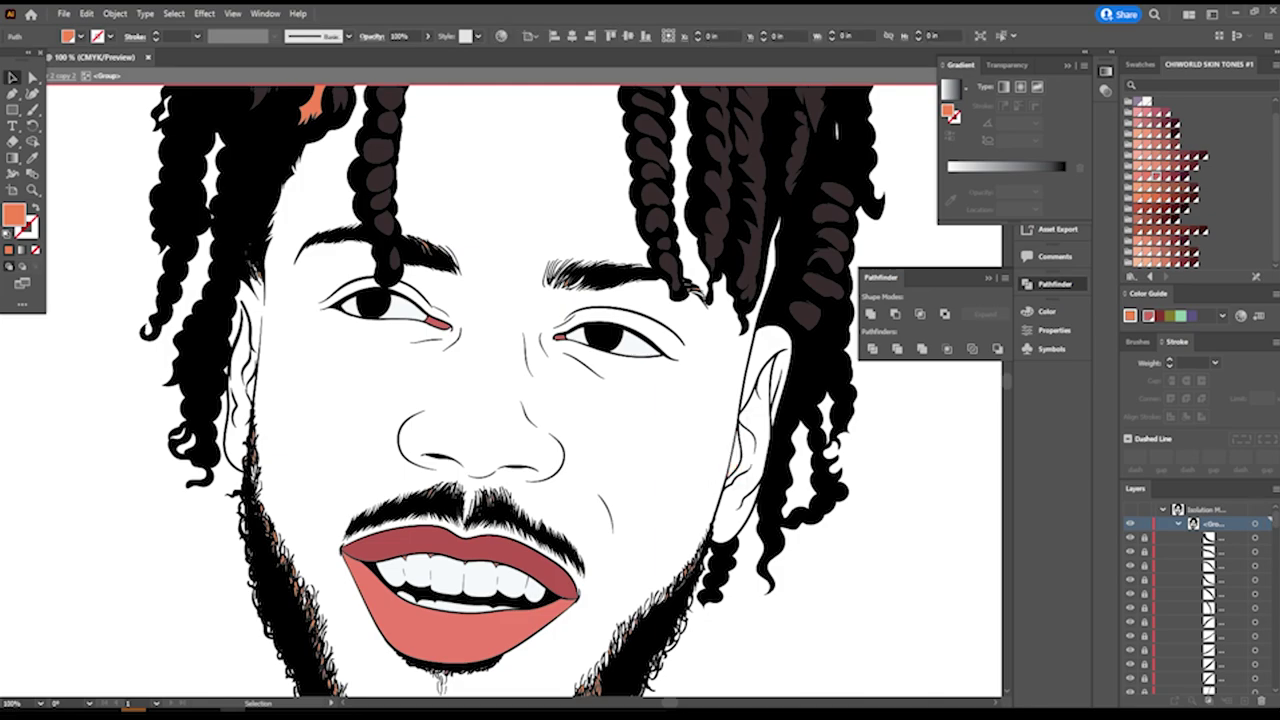
pyautogui.scroll(-6, 520, 390)
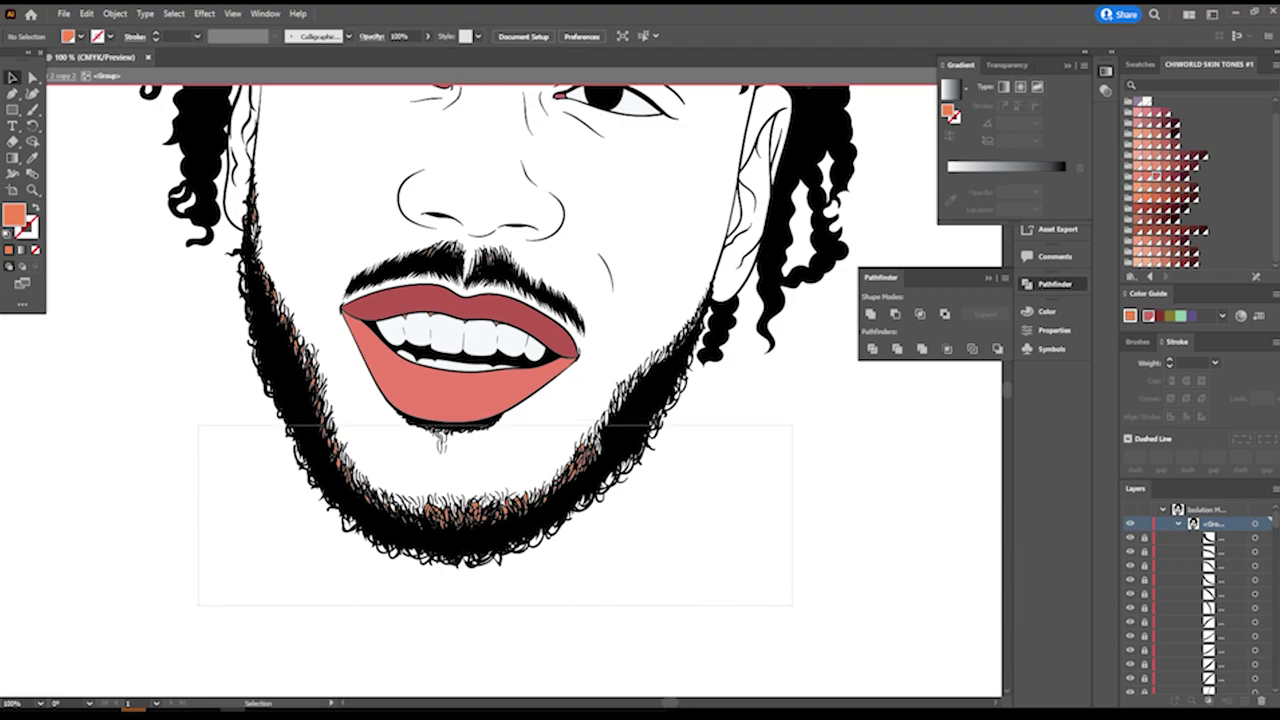
pyautogui.press('Delete')
pyautogui.scroll(2, 500, 390)
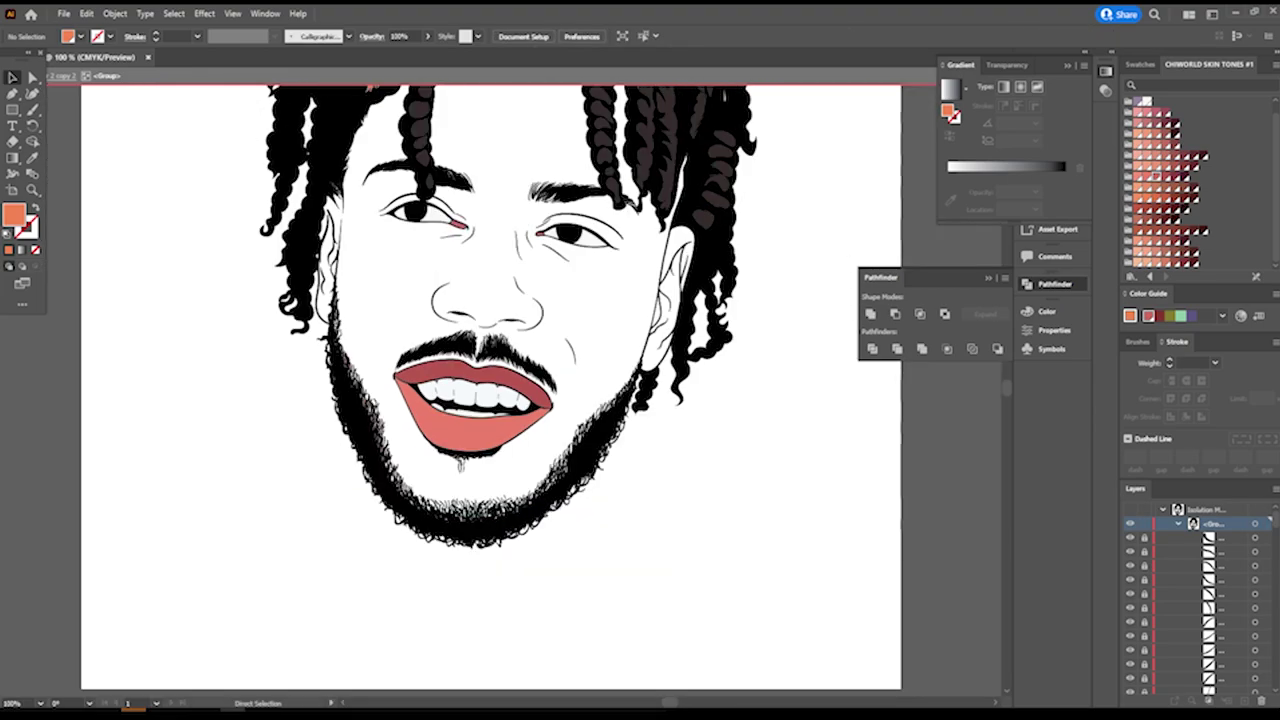
pyautogui.scroll(3, 60, 380)
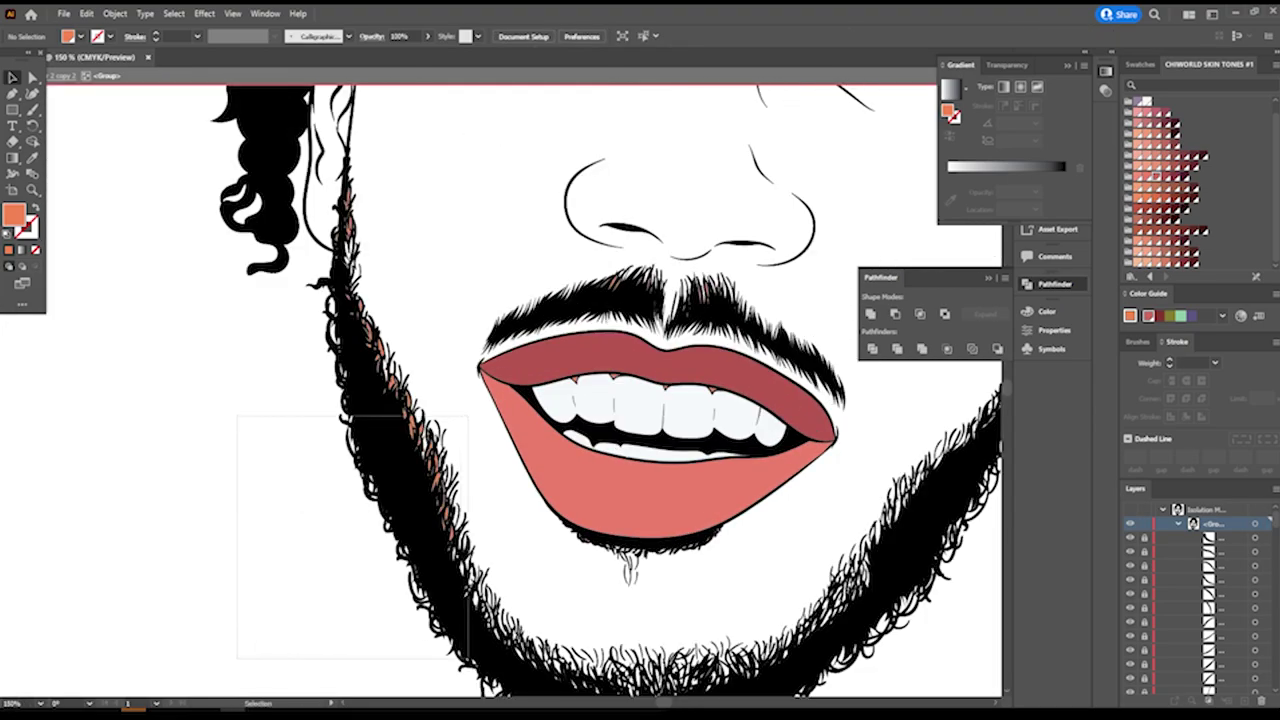
pyautogui.press('Delete')
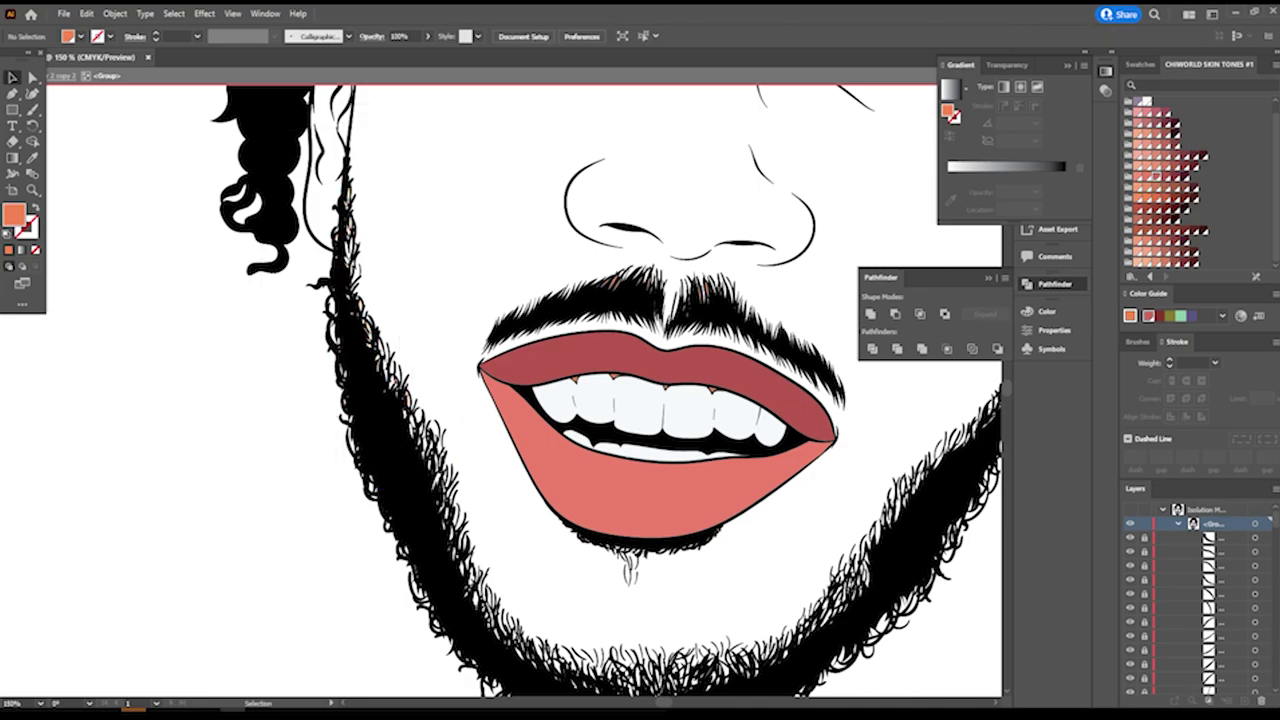
# Zoom in on the mouth and select stray shapes under the lower lip's left and right edges.
pyautogui.hotkey('ctrl', 'shift', 'a')
pyautogui.scroll(2, 700, 270)
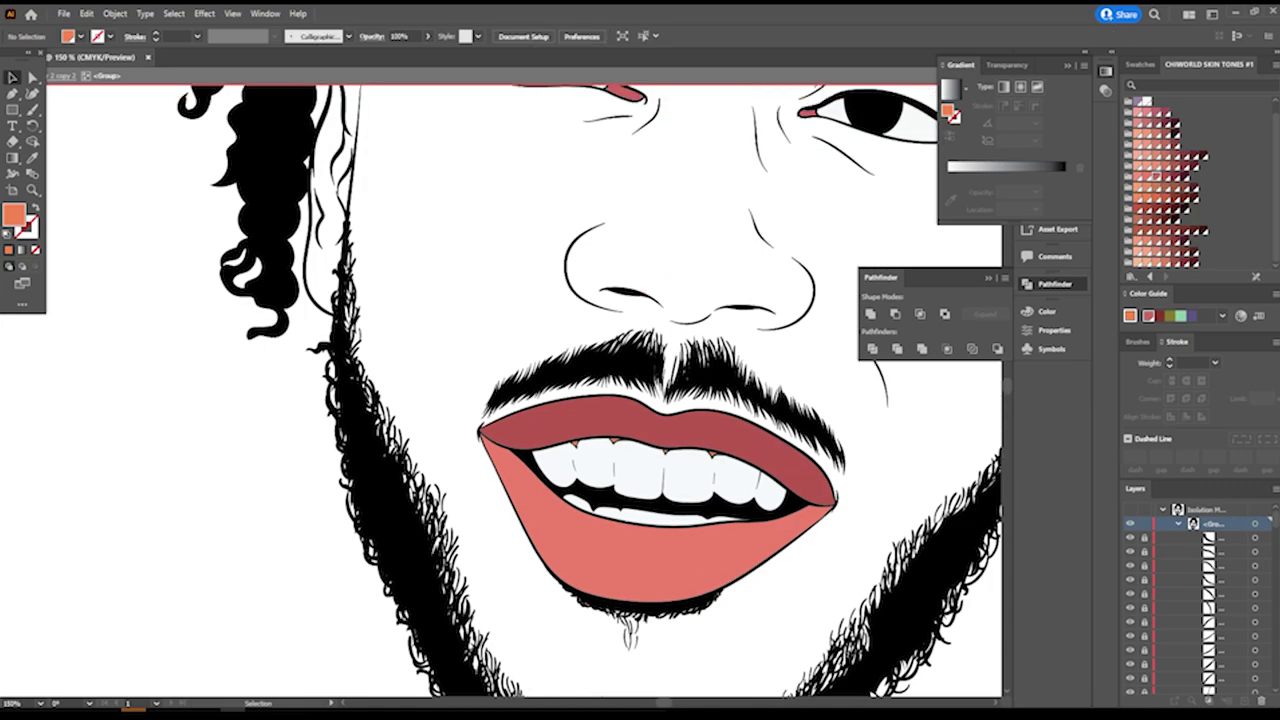
pyautogui.scroll(2, 700, 270)
pyautogui.scroll(2, 700, 270)
pyautogui.scroll(2, 700, 270)
pyautogui.scroll(-1, 560, 270)
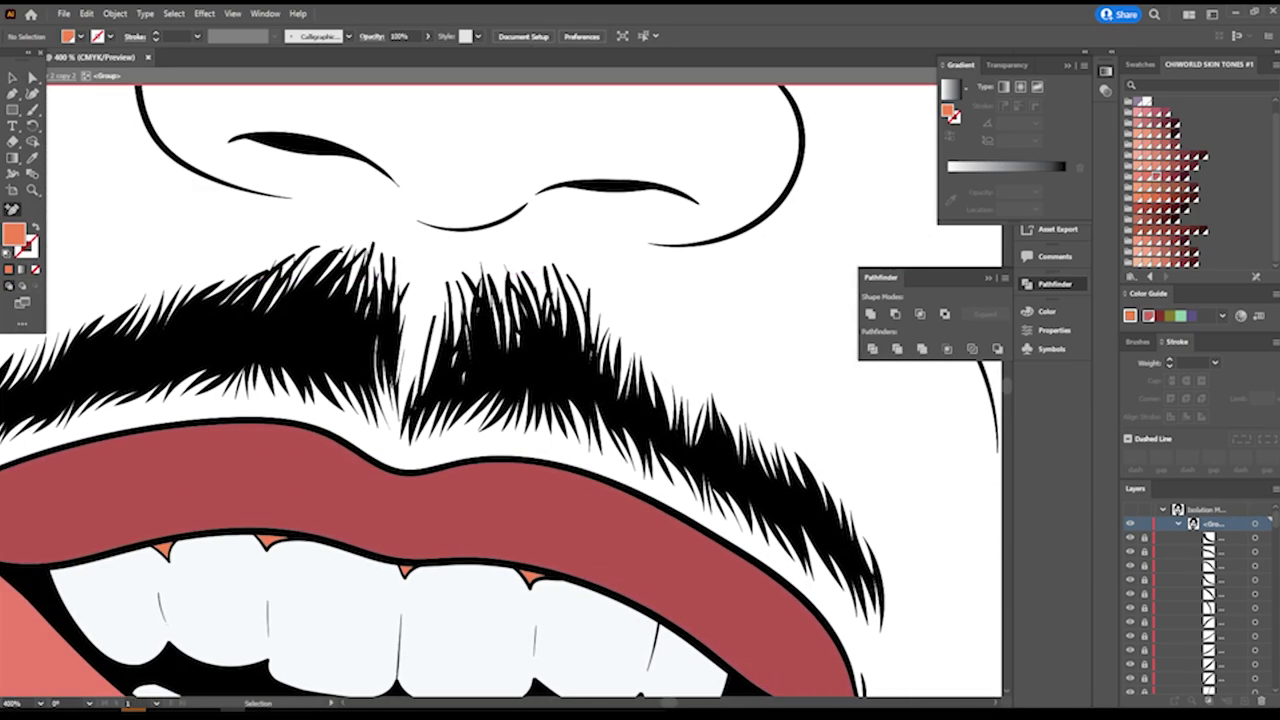
pyautogui.scroll(-2, 590, 260)
pyautogui.scroll(-3, 630, 250)
pyautogui.scroll(-3, 668, 240)
pyautogui.hscroll(-1, 668, 240)
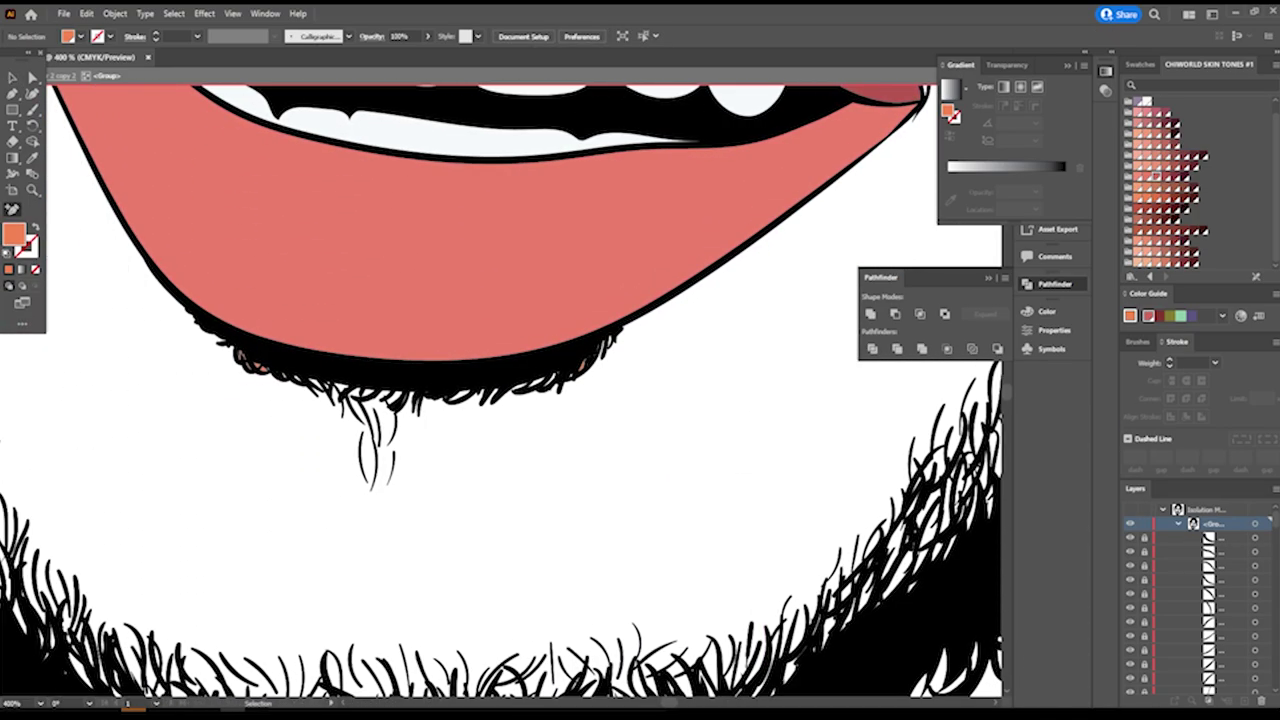
pyautogui.hscroll(-4, 668, 240)
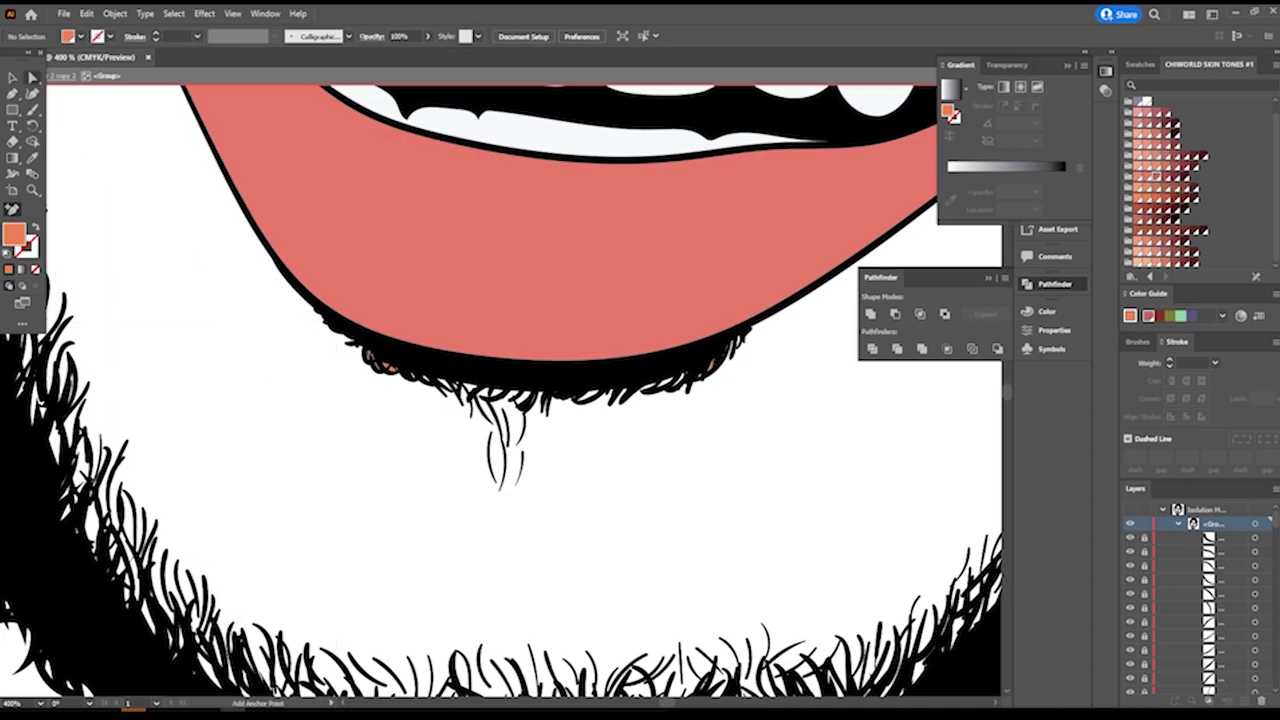
pyautogui.press('v')
pyautogui.moveTo(252, 362); pyautogui.dragTo(396, 431)
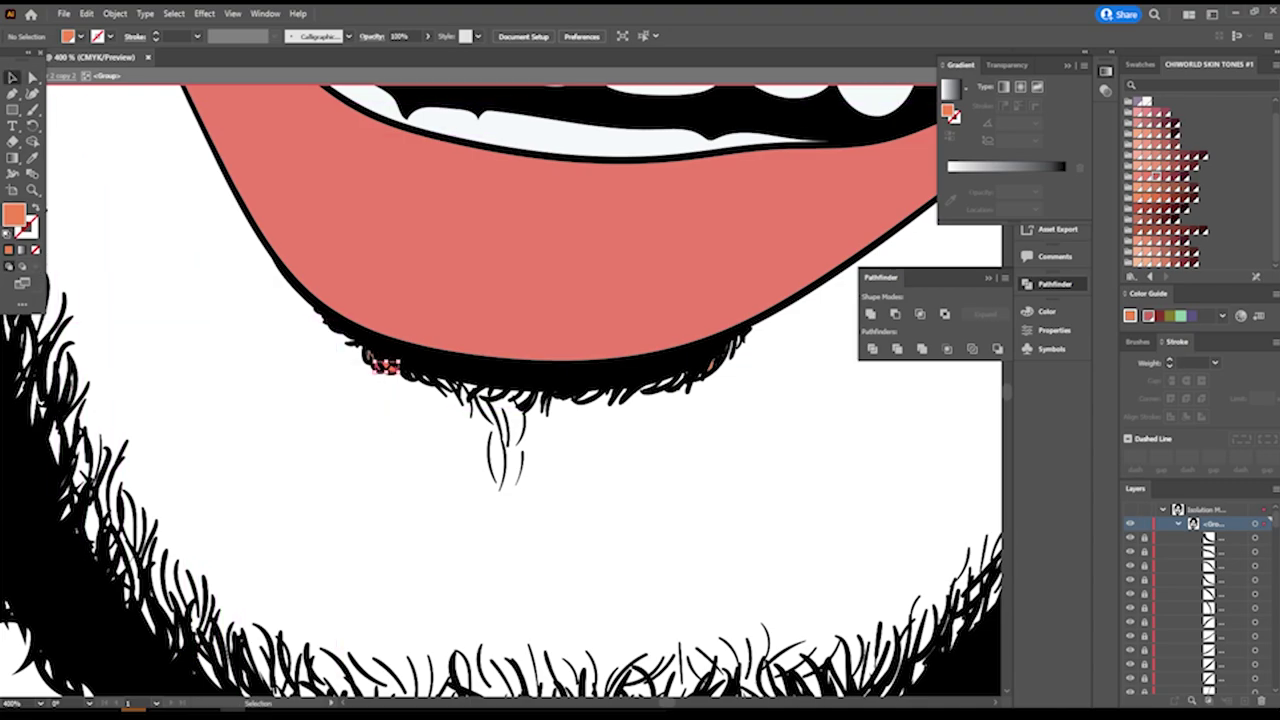
pyautogui.moveTo(375, 376); pyautogui.dragTo(341, 335)
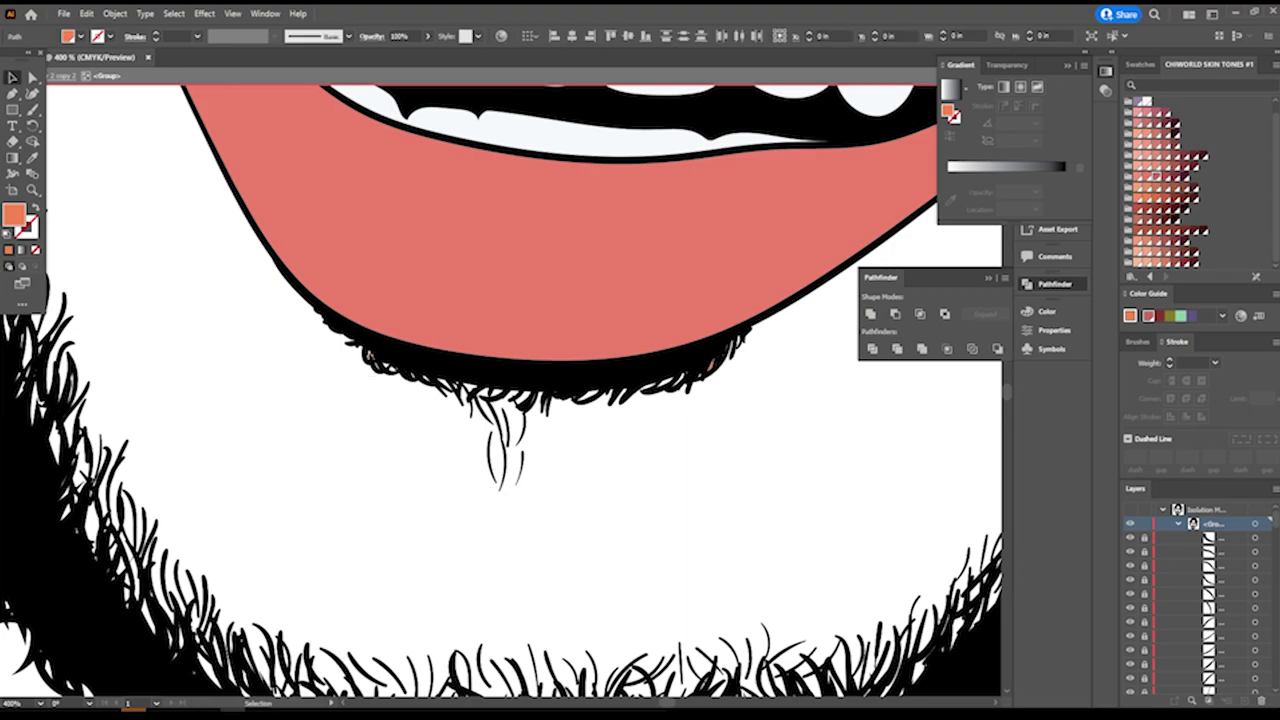
pyautogui.moveTo(678, 355); pyautogui.dragTo(760, 406)
# Select each orange gap between the upper teeth and fill them all dark red.
pyautogui.scroll(1, 722, 350)
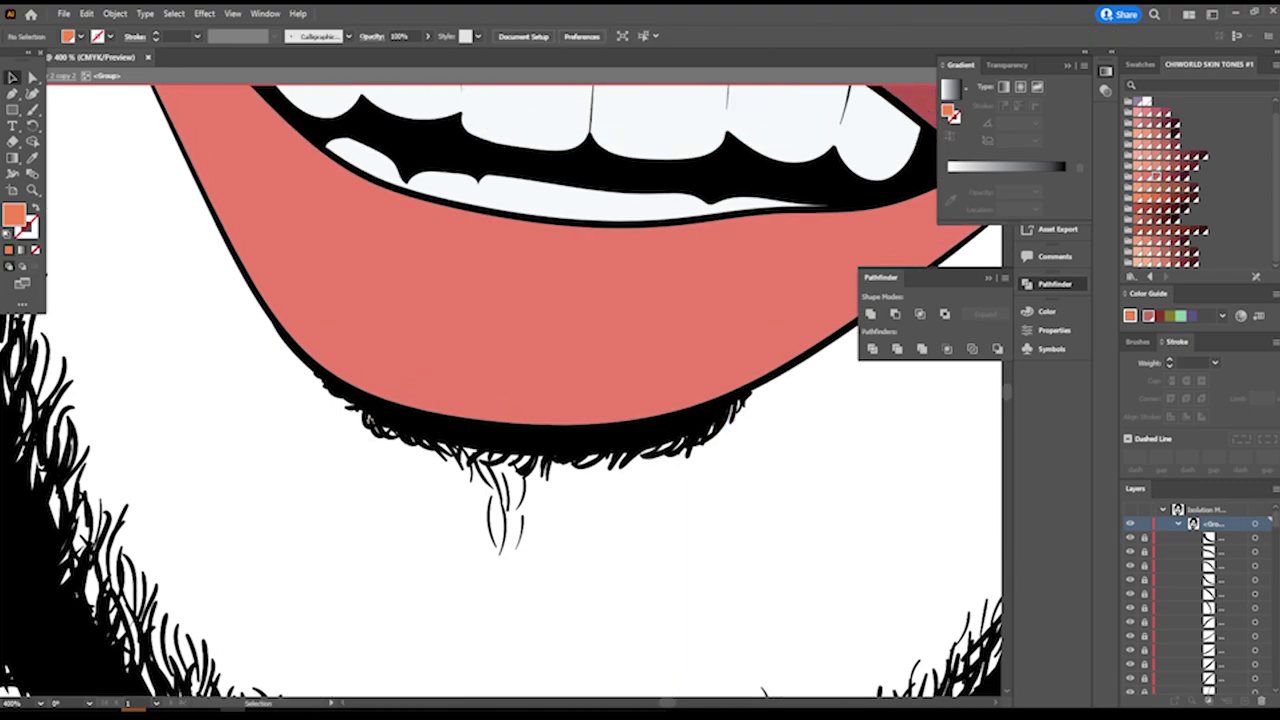
pyautogui.scroll(4, 722, 350)
pyautogui.click(722, 271)
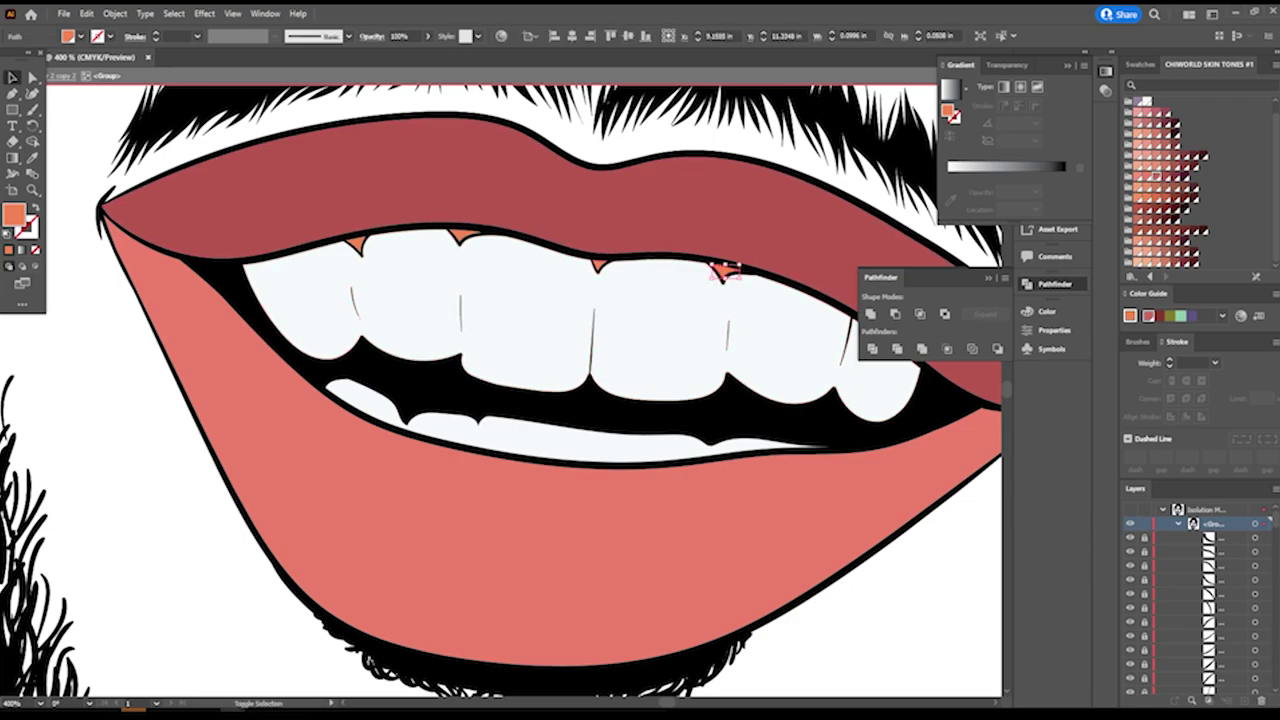
pyautogui.keyDown('shift'); pyautogui.click(598, 266); pyautogui.keyUp('shift')
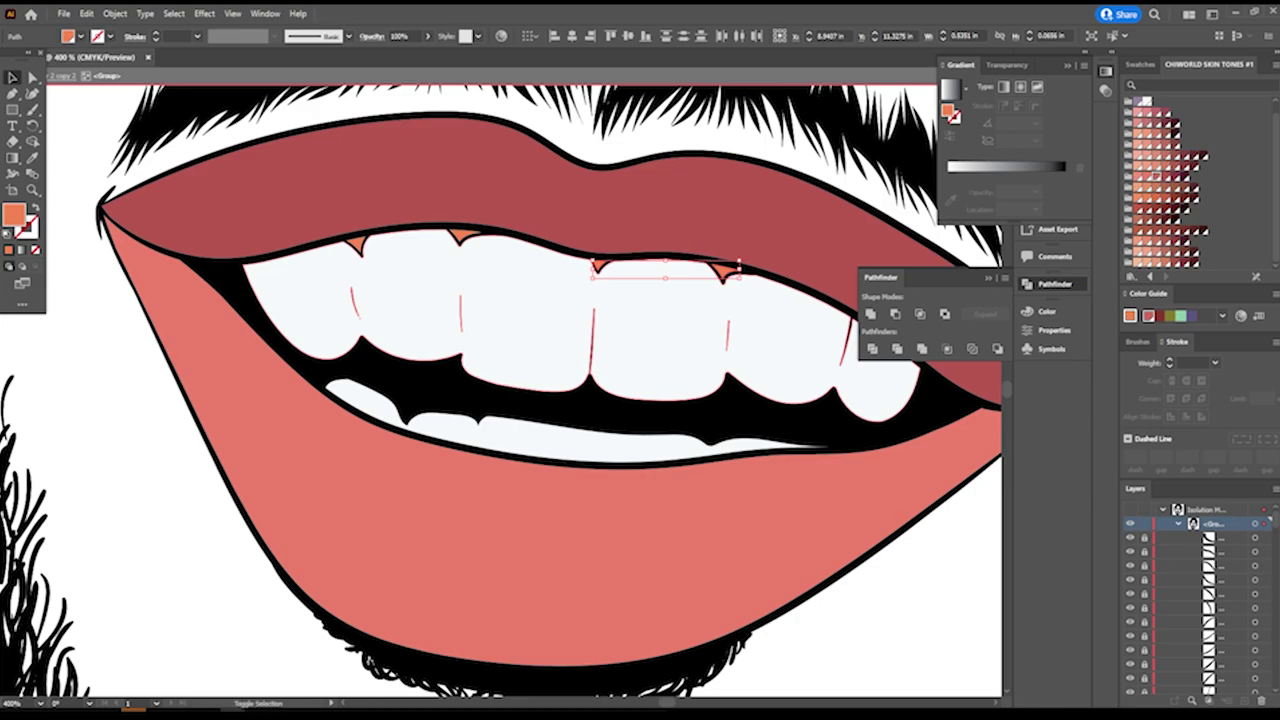
pyautogui.keyDown('shift'); pyautogui.click(462, 236); pyautogui.keyUp('shift')
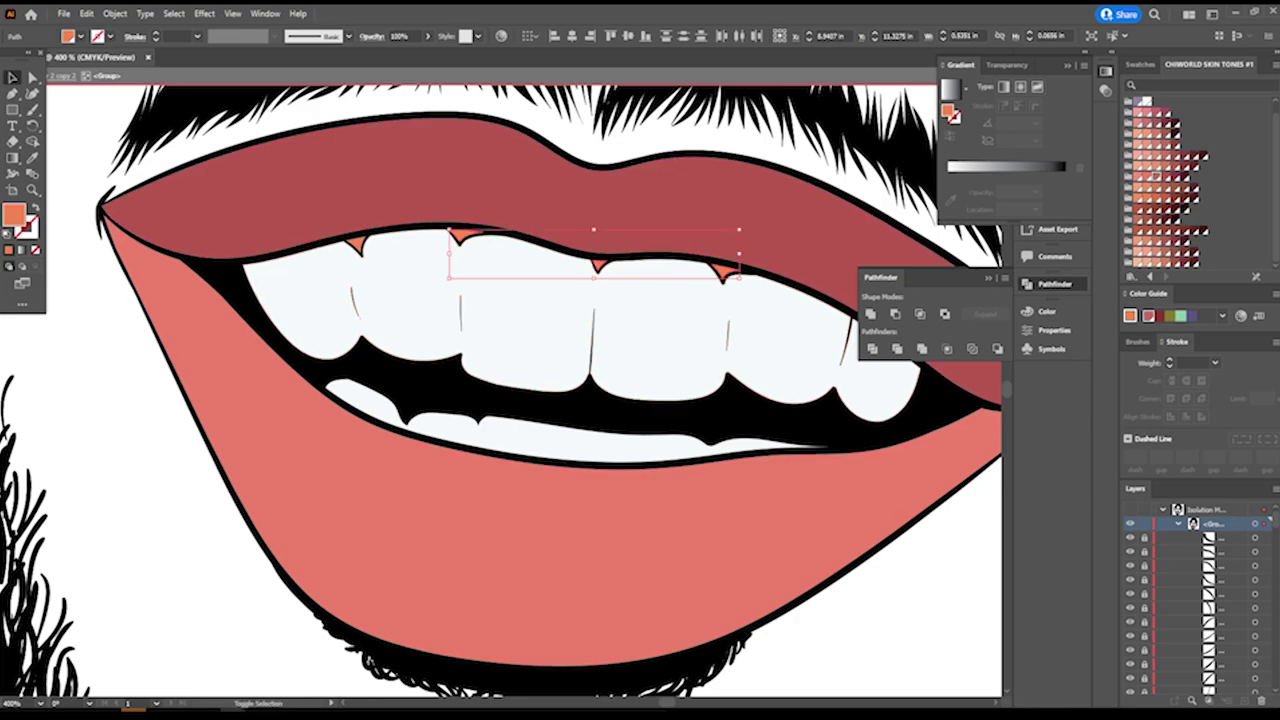
pyautogui.keyDown('shift'); pyautogui.click(592, 320); pyautogui.keyUp('shift')
pyautogui.keyDown('shift'); pyautogui.click(593, 320); pyautogui.keyUp('shift')
pyautogui.keyDown('shift'); pyautogui.click(356, 243); pyautogui.keyUp('shift')
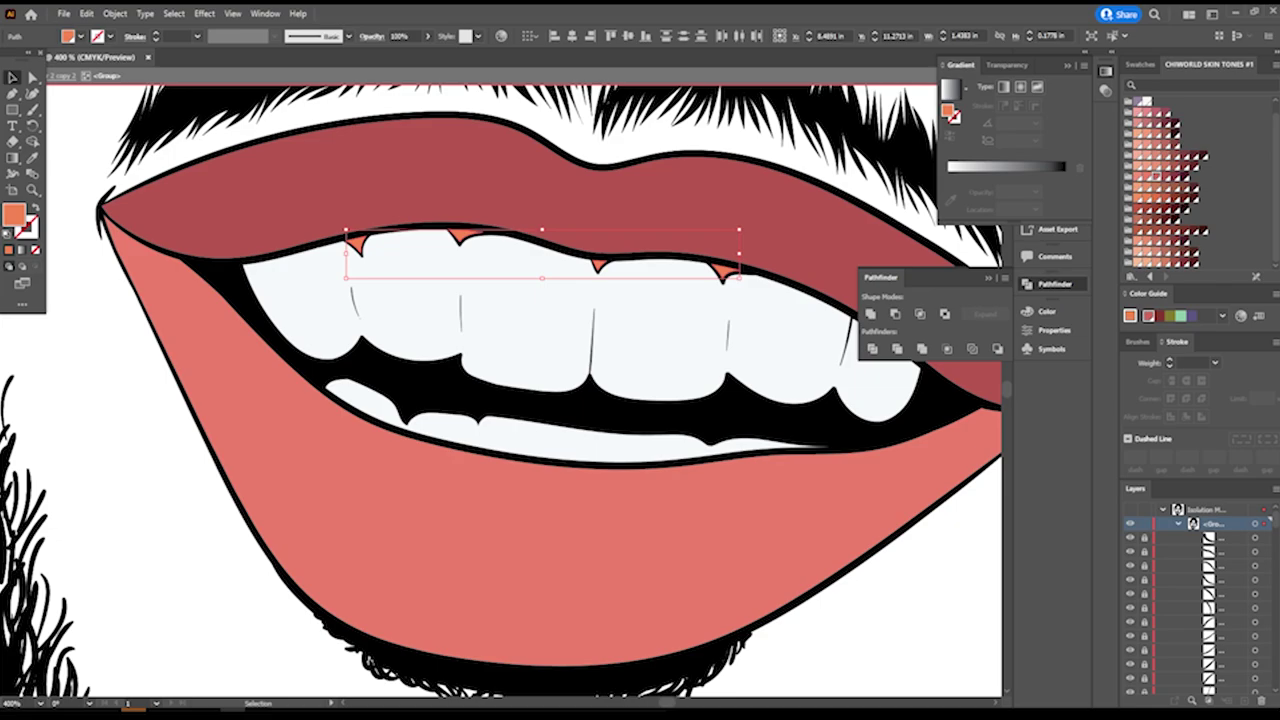
pyautogui.click(1160, 178)
pyautogui.hotkey('ctrl', 'shift', 'a')
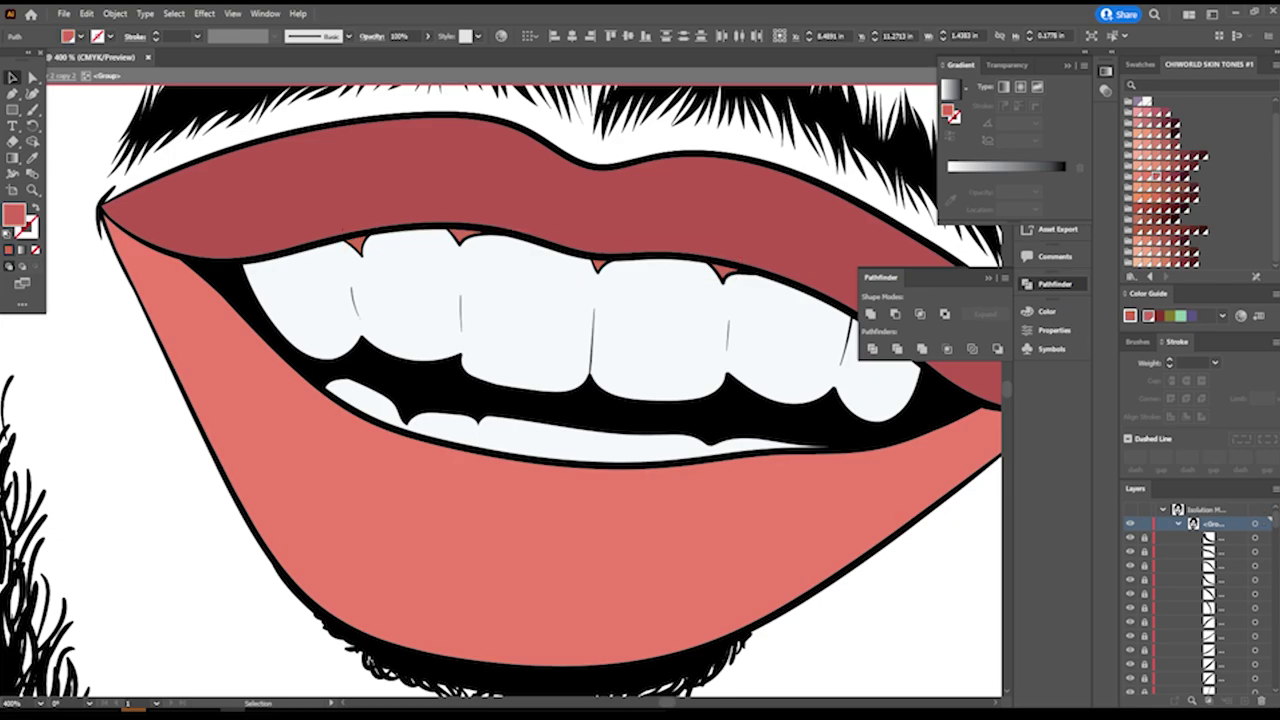
pyautogui.hotkey('ctrl', '-')
pyautogui.hotkey('ctrl', '-')
pyautogui.hotkey('ctrl', '-')
pyautogui.hotkey('ctrl', '-')
pyautogui.hotkey('ctrl', '+')
pyautogui.hotkey('ctrl', '+')
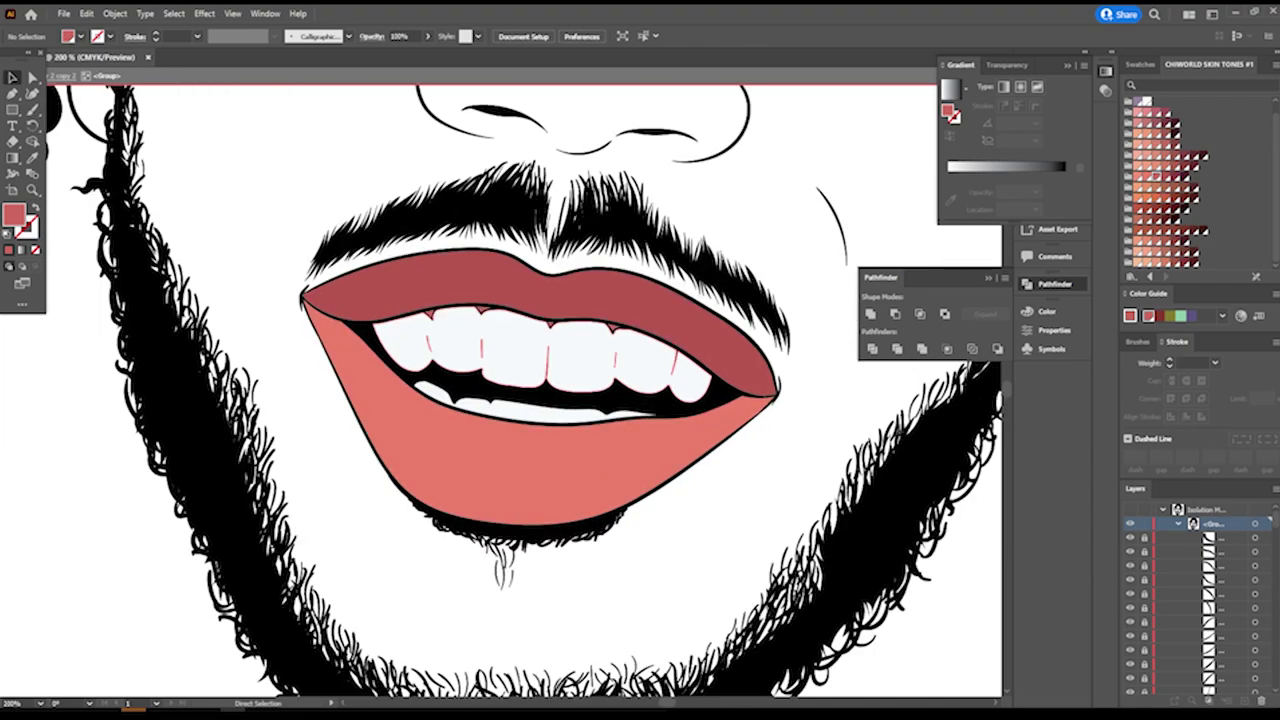
pyautogui.hotkey('ctrl', '+')
# Fill the upper teeth pure white and check the lower teeth.
pyautogui.click(600, 340)
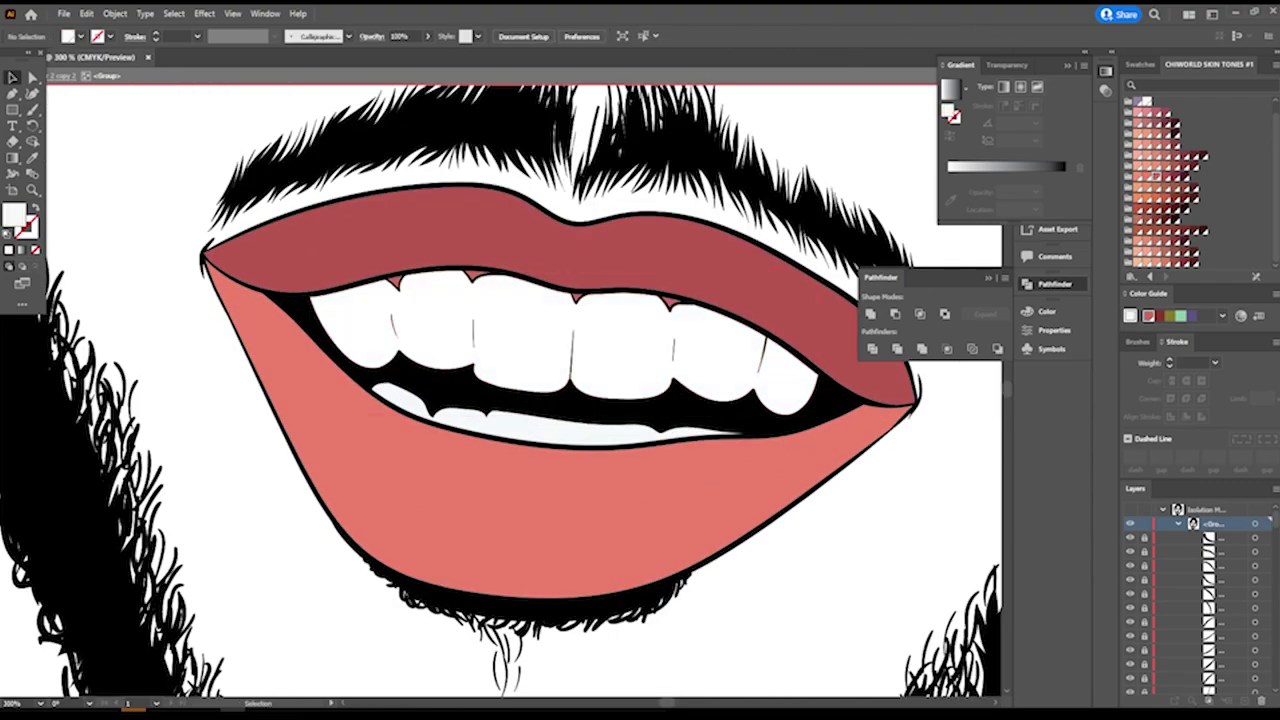
pyautogui.click(560, 425)
pyautogui.hotkey('ctrl', 'shift', 'a')
pyautogui.hotkey('ctrl', '-')
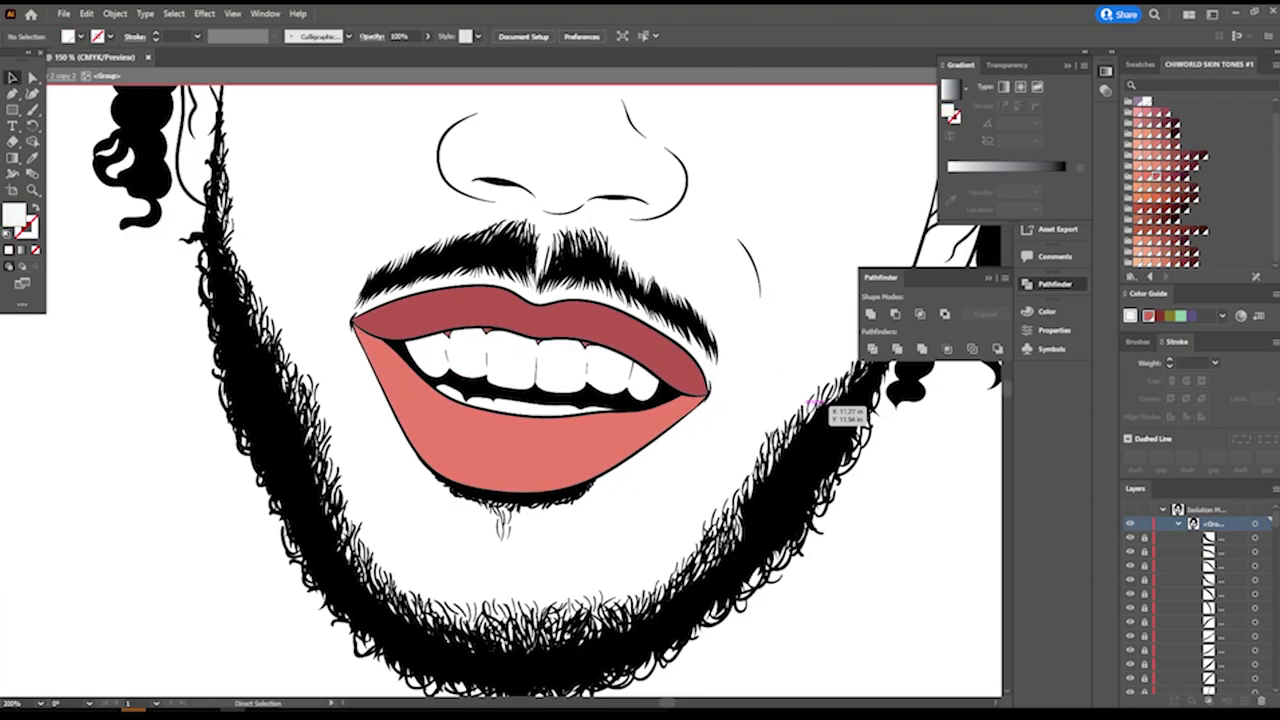
pyautogui.hotkey('ctrl', '-')
pyautogui.hotkey('ctrl', '-')
pyautogui.hotkey('ctrl', '-')
# Select and inspect the small pieces near the eyebrows.
pyautogui.hotkey('ctrl', '+')
pyautogui.hotkey('ctrl', '+')
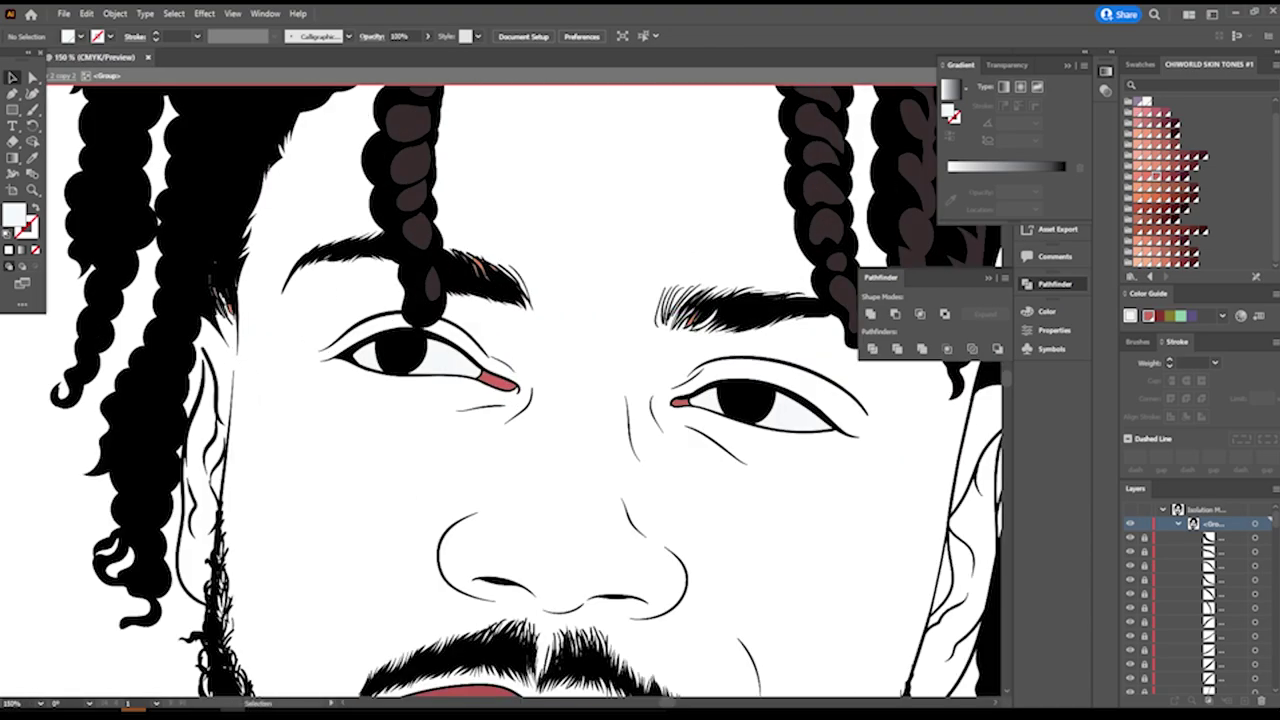
pyautogui.moveTo(590, 308); pyautogui.dragTo(443, 213)
pyautogui.scroll(-3, 525, 390)
pyautogui.scroll(5, 525, 390)
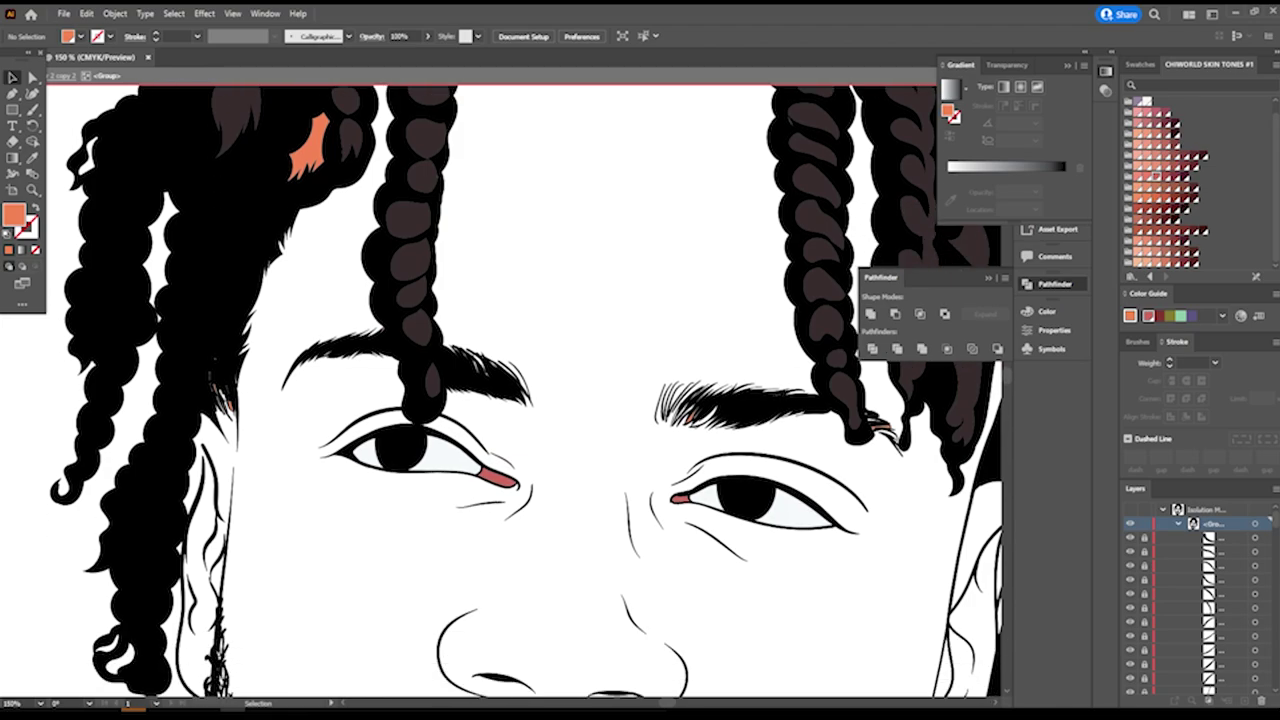
pyautogui.scroll(-2, 425, 236)
pyautogui.scroll(5, 425, 236)
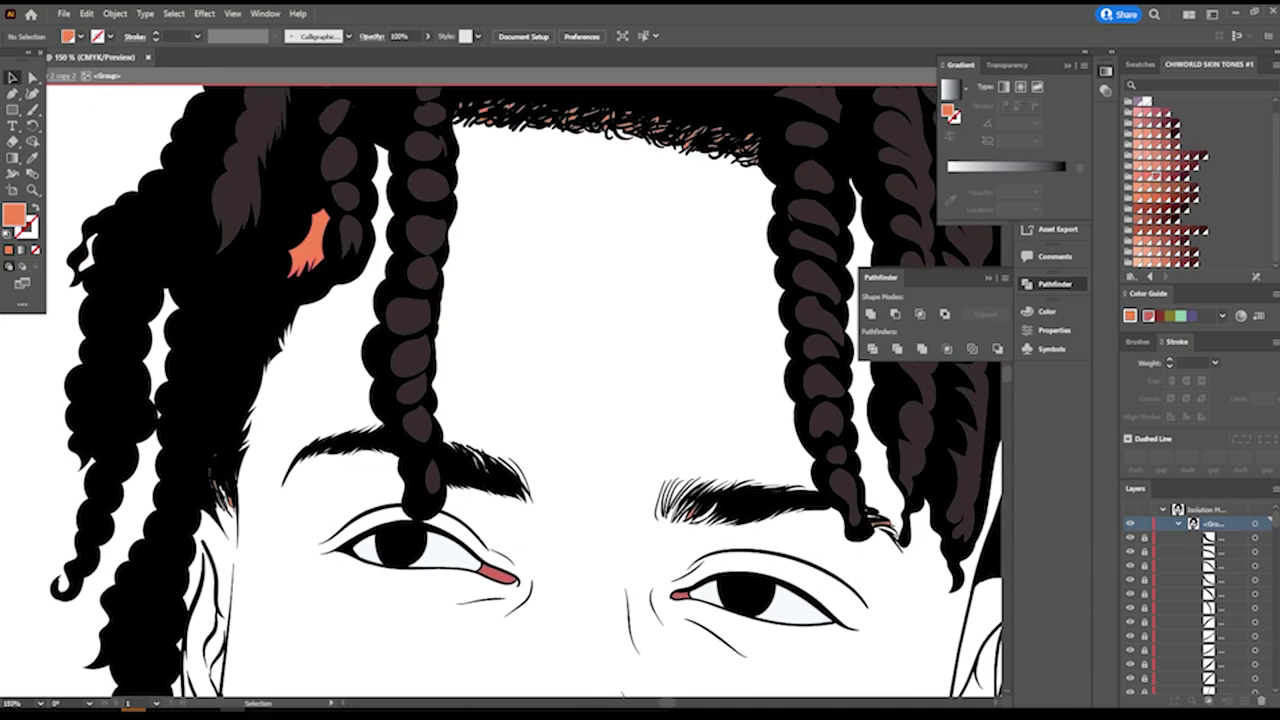
# Check the forehead hairline strands for stray specks, then exit isolation mode.
pyautogui.hotkey('ctrl', '-')
pyautogui.hotkey('ctrl', '-')
pyautogui.hscroll(1, 530, 400)
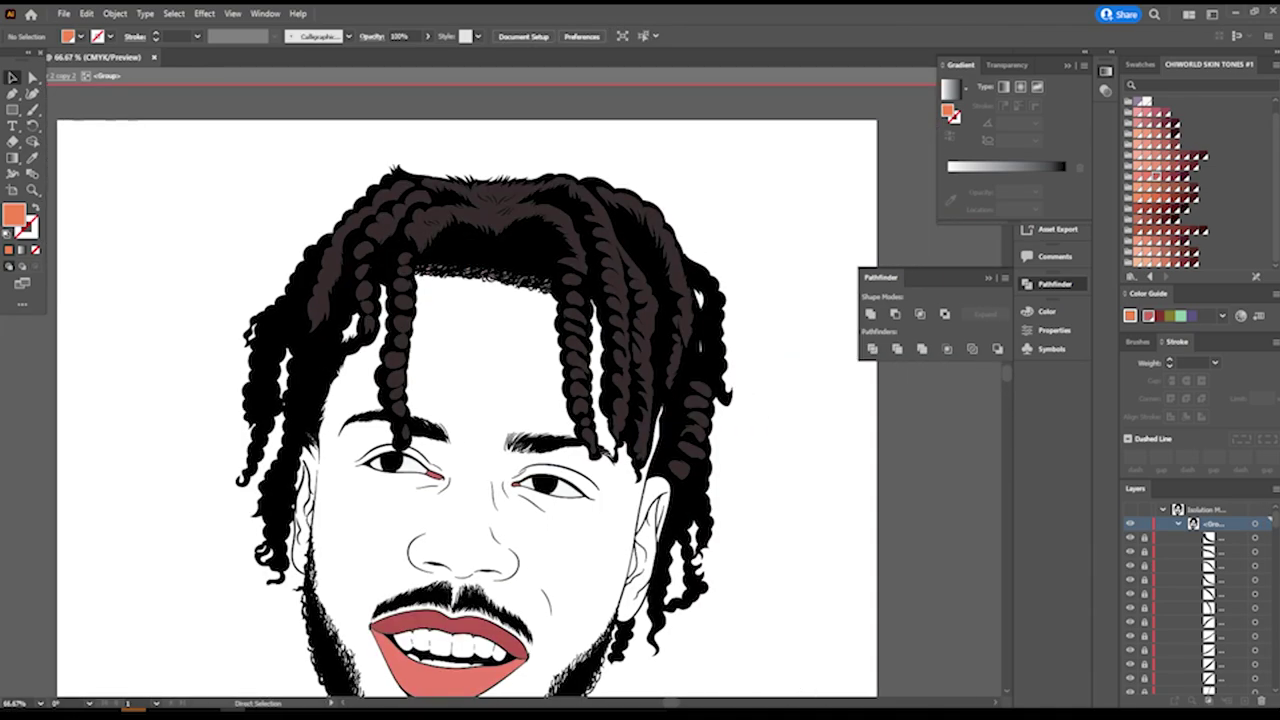
pyautogui.hotkey('ctrl', '+')
pyautogui.hotkey('ctrl', '+')
pyautogui.moveTo(306, 300); pyautogui.dragTo(612, 150)
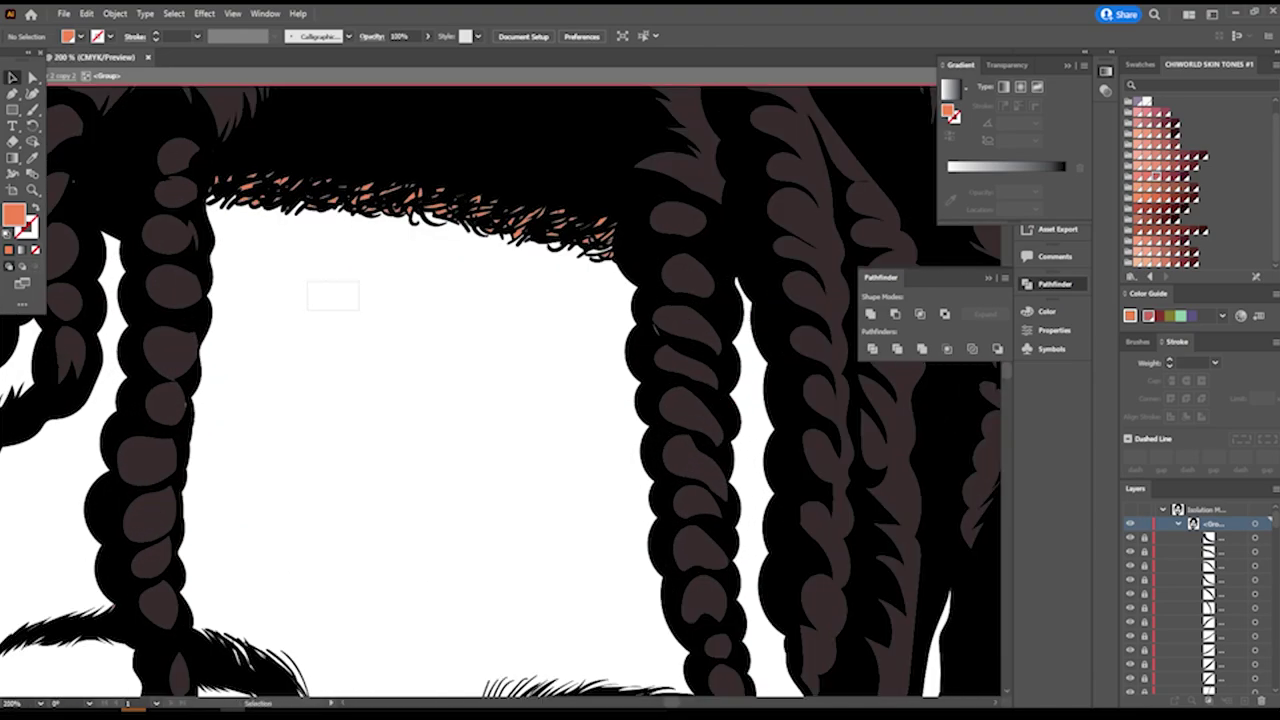
pyautogui.hotkey('ctrl', 'shift', 'a')
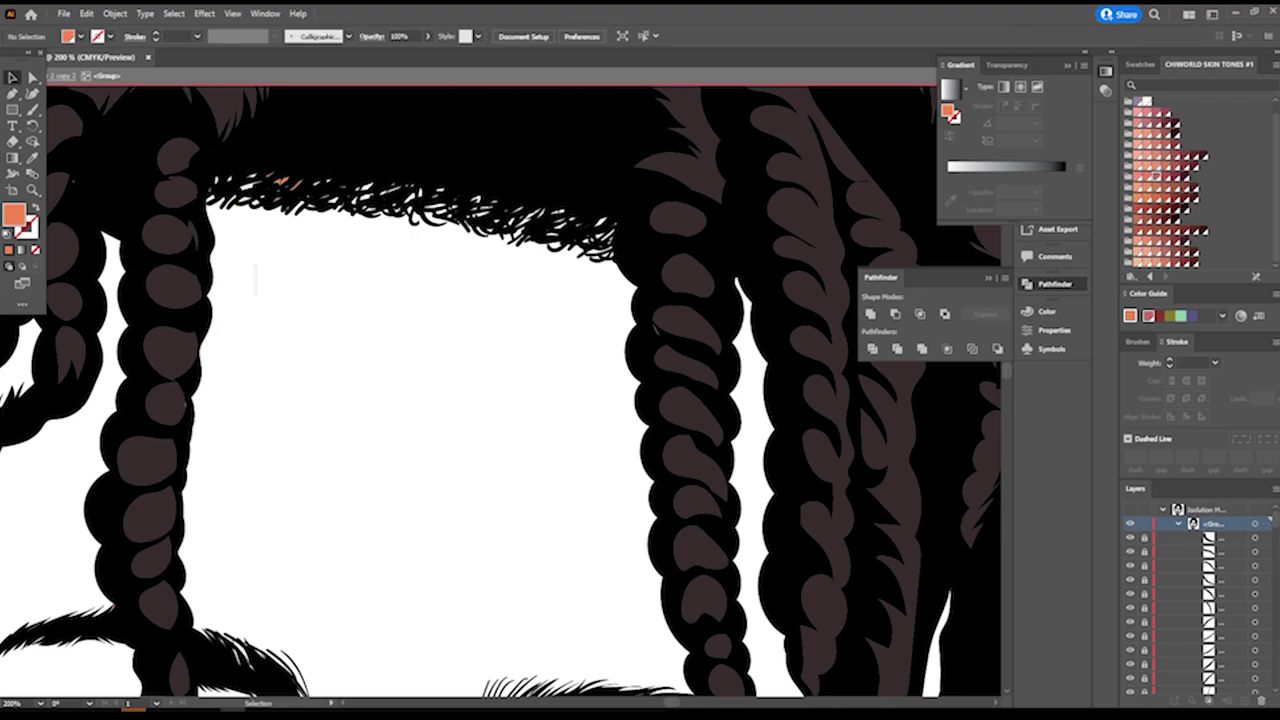
pyautogui.moveTo(256, 149); pyautogui.dragTo(323, 295)
pyautogui.hotkey('ctrl', 'shift', 'a')
pyautogui.hotkey('ctrl', '-')
pyautogui.hotkey('ctrl', '-')
pyautogui.hotkey('ctrl', '-')
pyautogui.hotkey('ctrl', '-')
pyautogui.press('Escape')
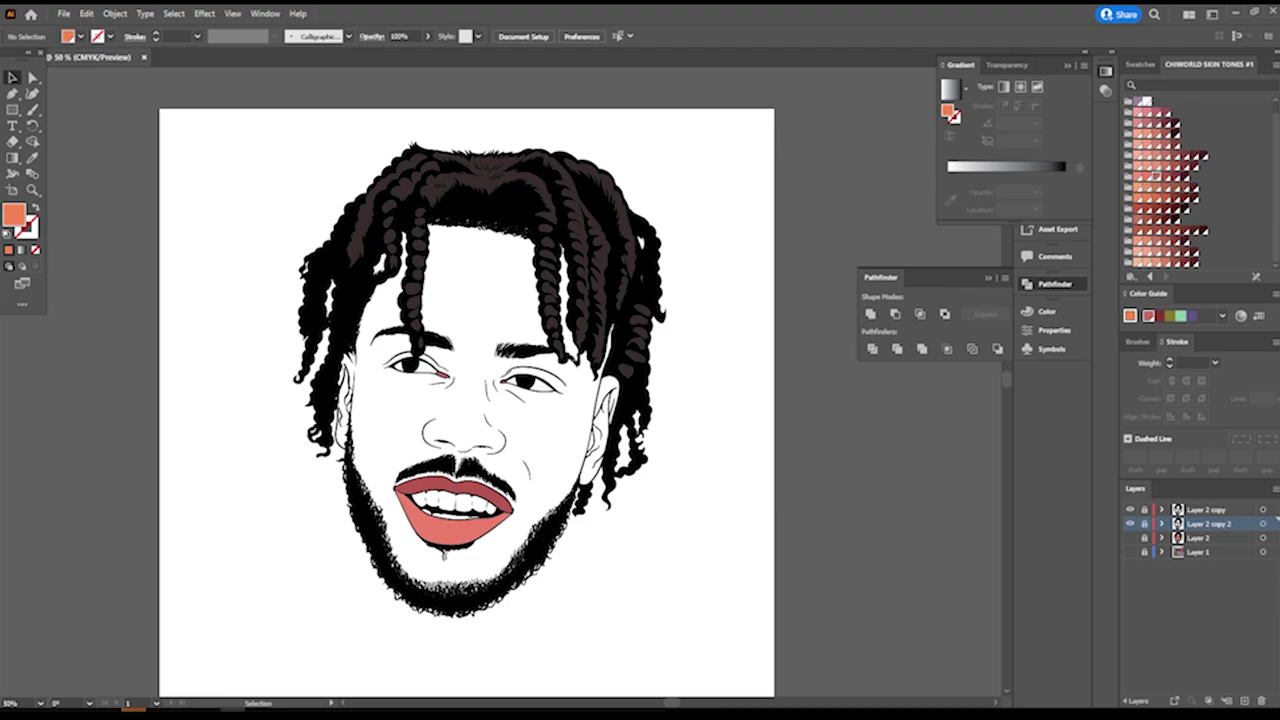
# Show the orange skin Layer 2 and add a new Layer 5 above it.
pyautogui.click(1130, 537)
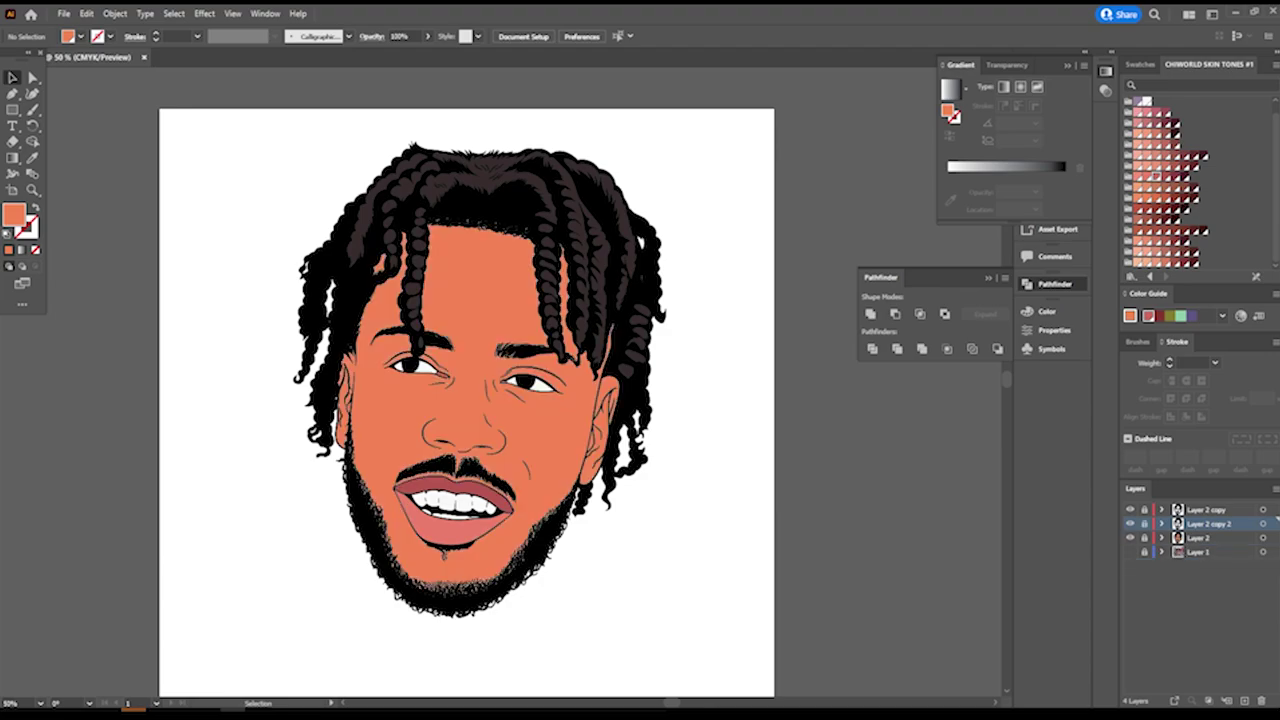
pyautogui.click(1200, 538)
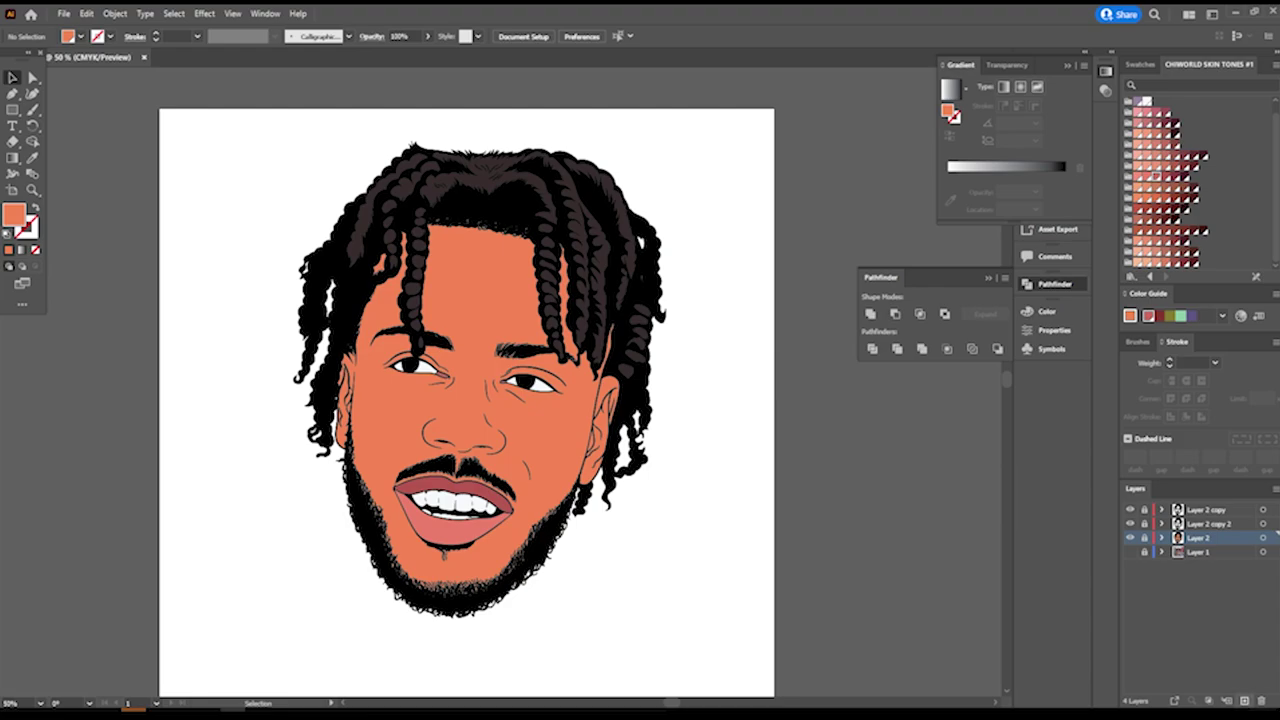
pyautogui.click(1244, 701)
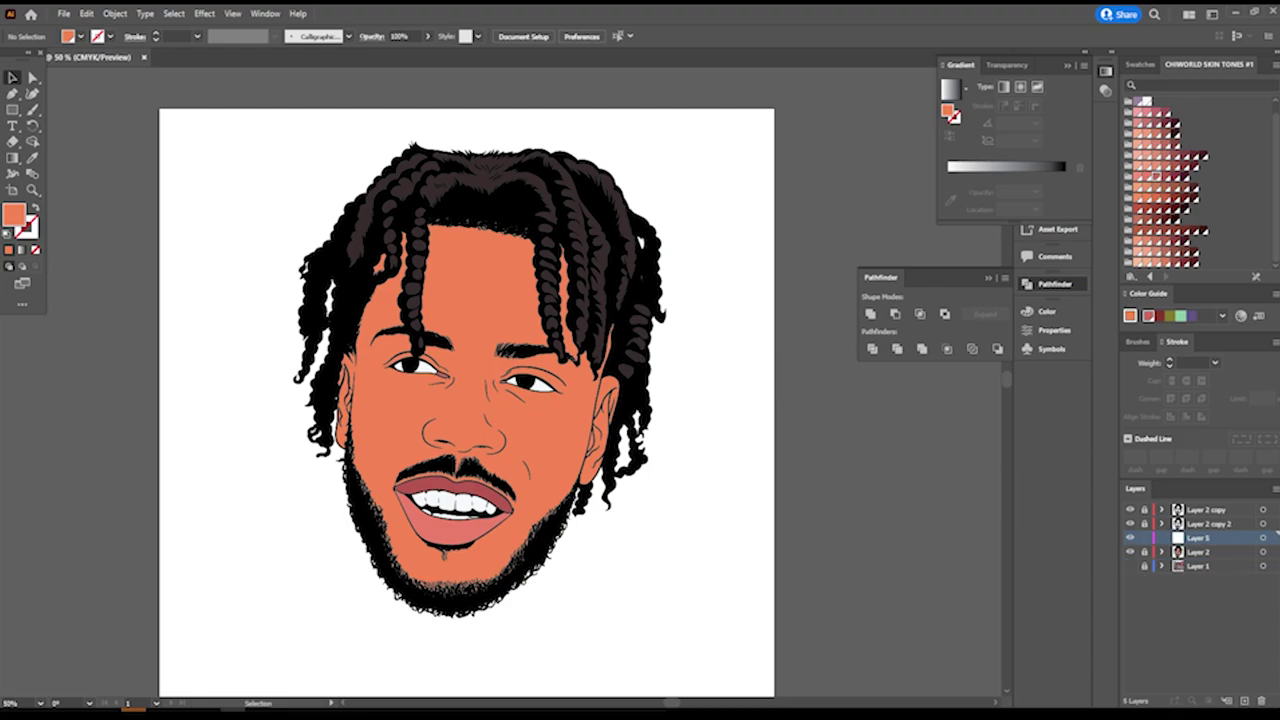
pyautogui.hotkey('ctrl', '=')
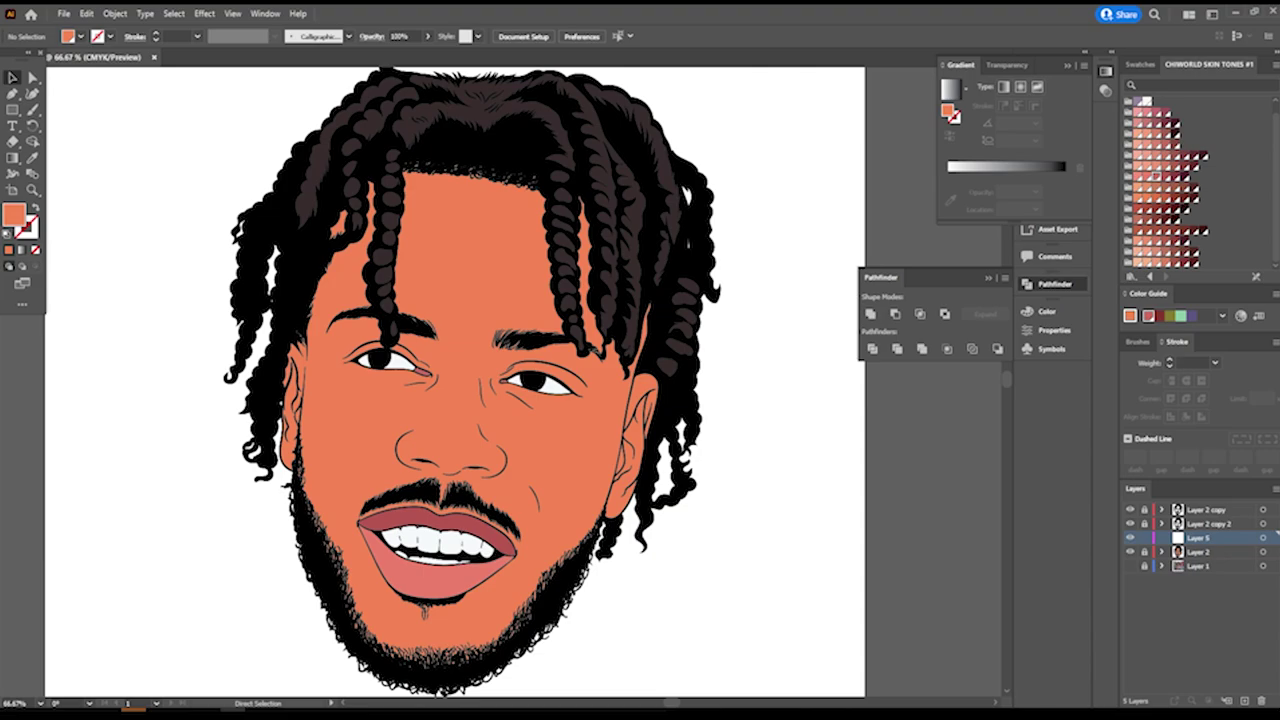
# Pencil a darker skin-tone outline around the nose and moustache.
pyautogui.click(1155, 176)
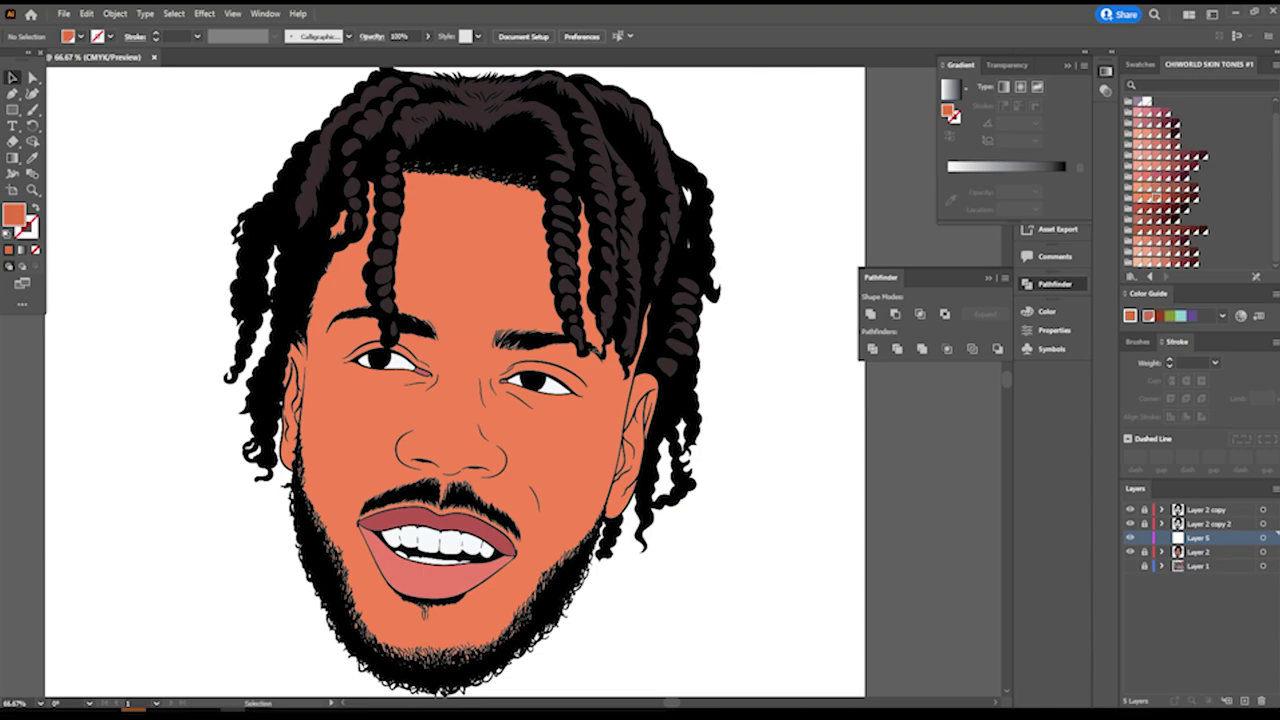
pyautogui.click(33, 110)
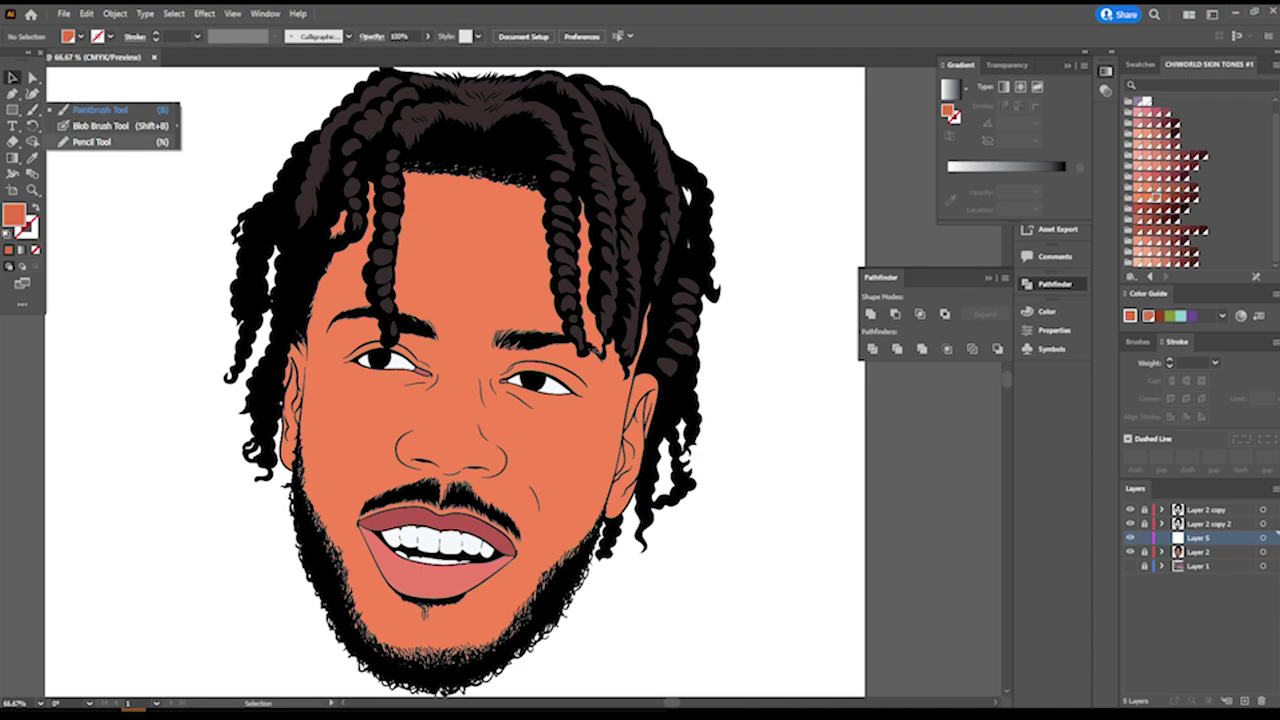
pyautogui.click(92, 141)
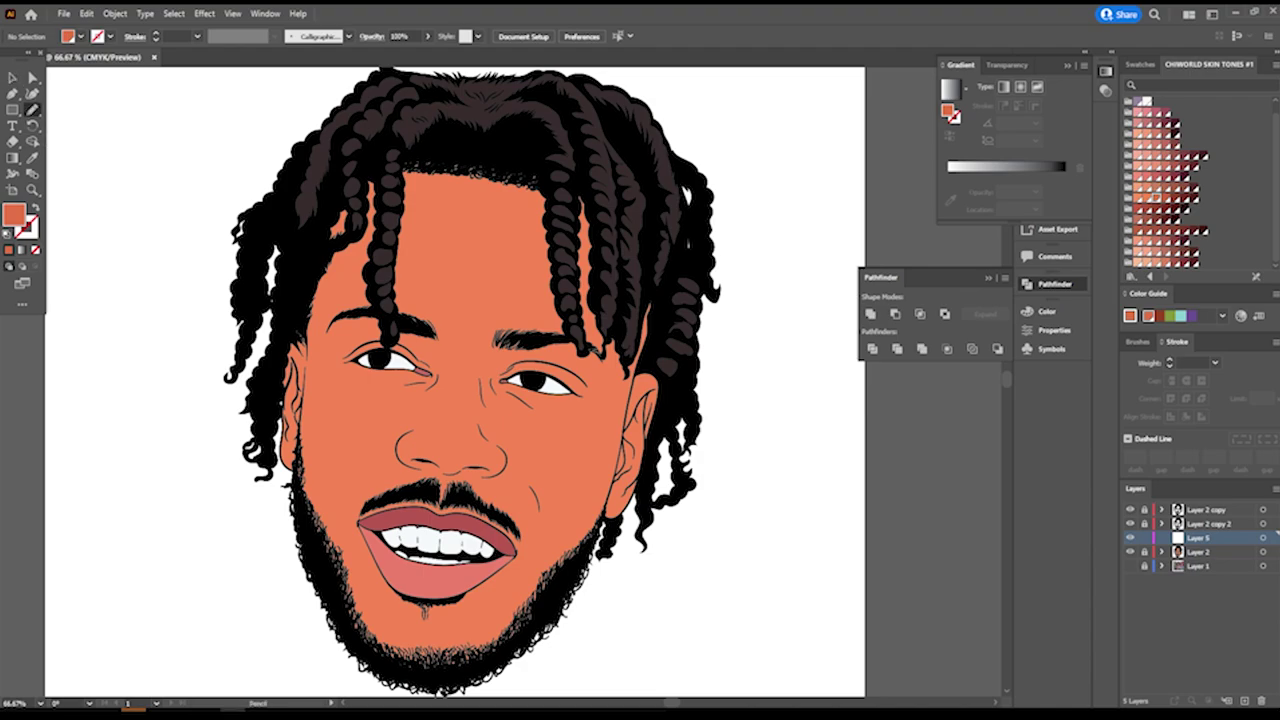
pyautogui.scroll(-2, 440, 380)
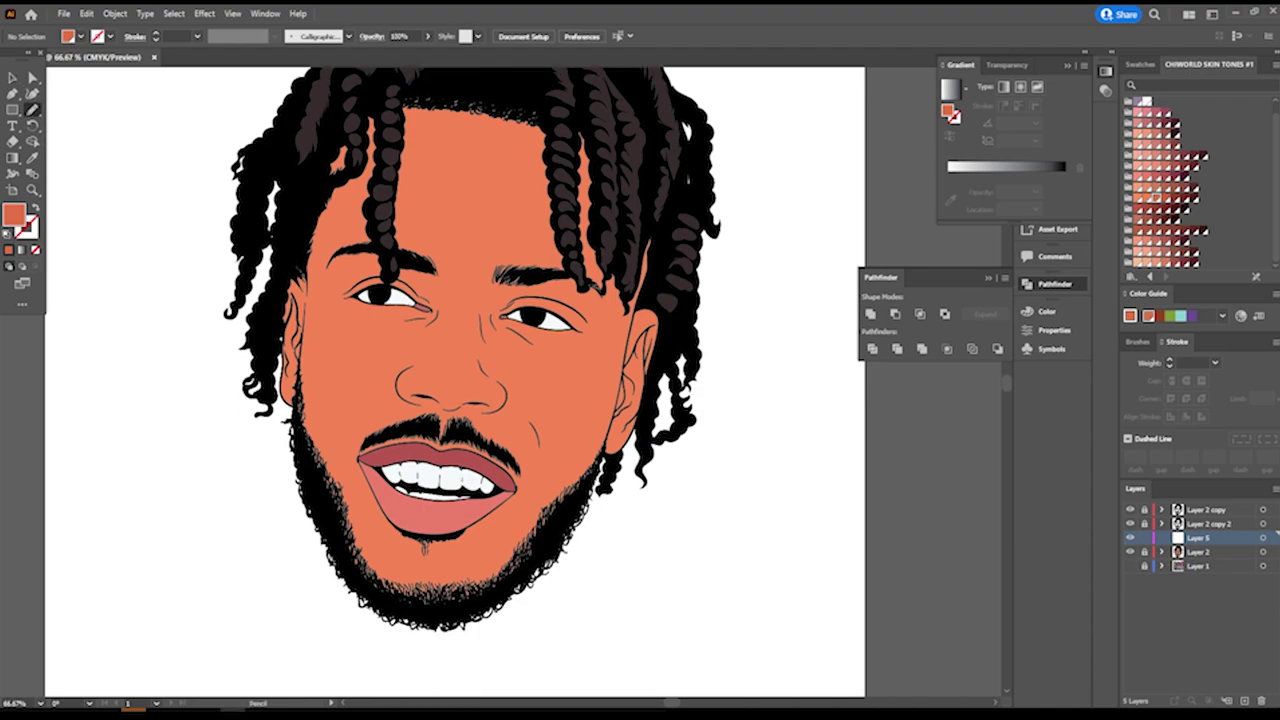
pyautogui.scroll(5, 445, 430)
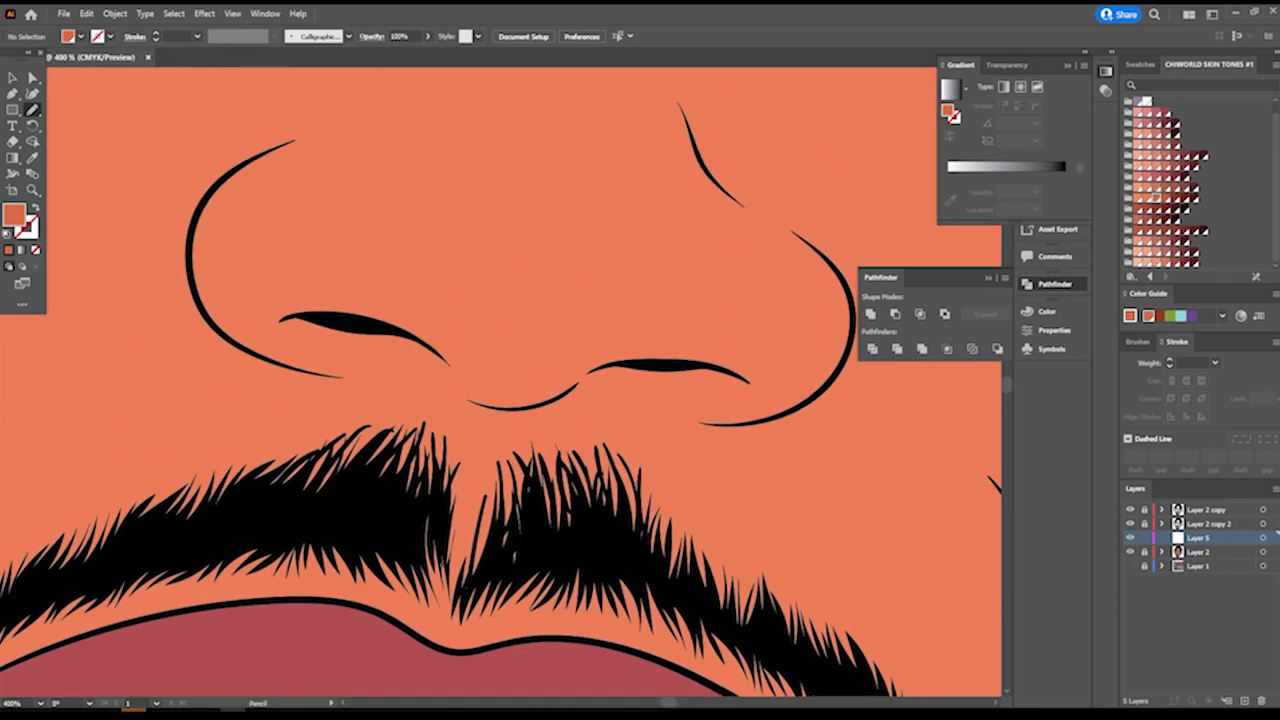
pyautogui.moveTo(410, 545)
pyautogui.mouseDown()
pyautogui.moveTo(505, 544)
pyautogui.moveTo(575, 480)
pyautogui.mouseUp()
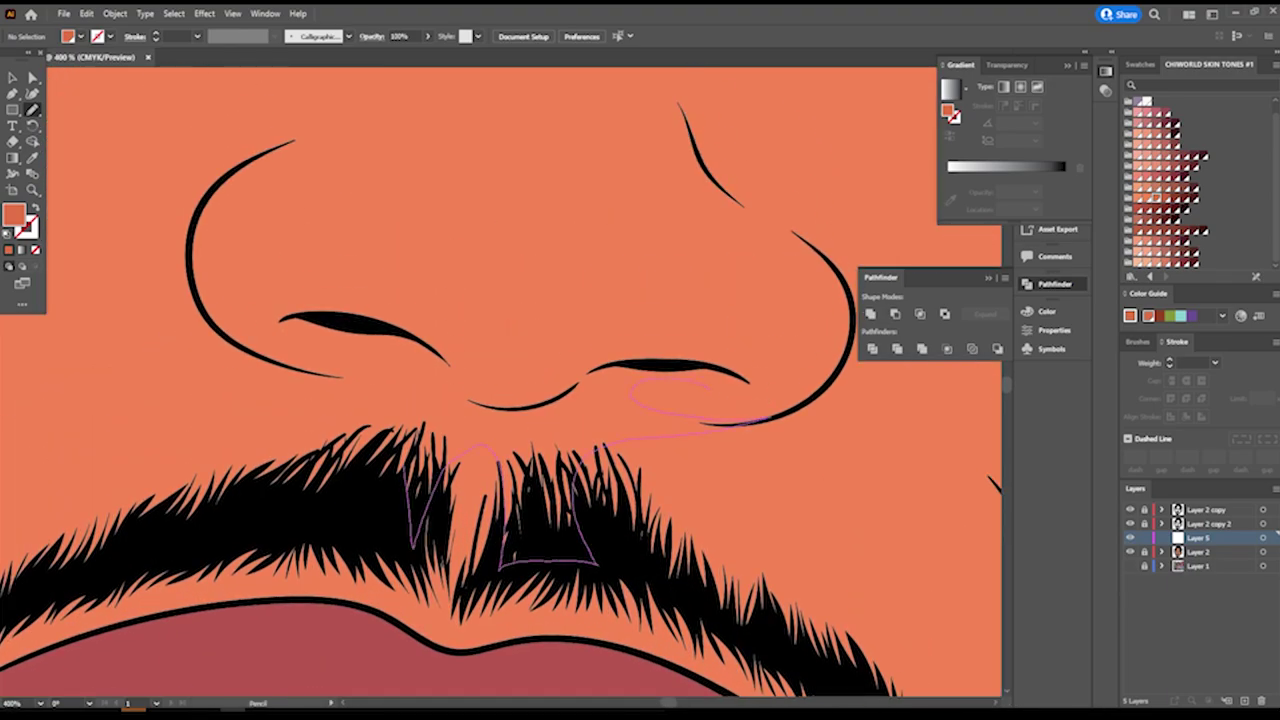
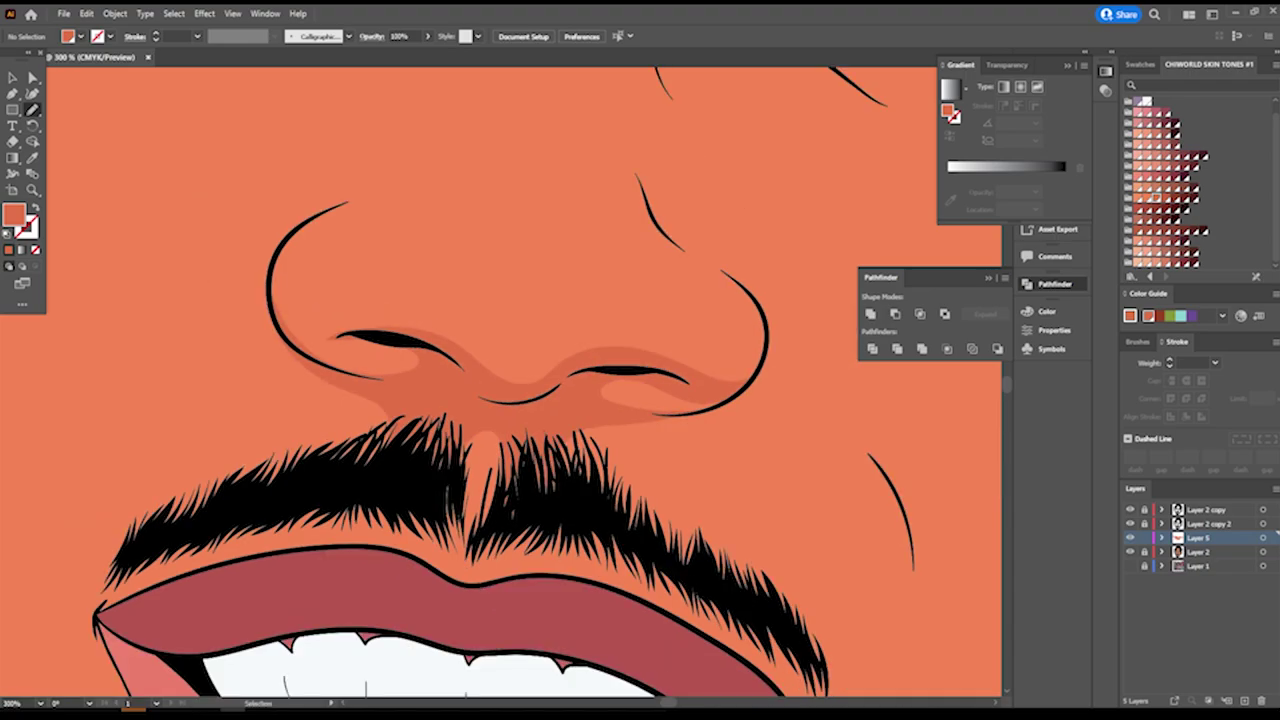
# Darken the nose shading with a darker skin-tone swatch.
pyautogui.scroll(-5, 500, 380)
pyautogui.scroll(4, 500, 380)
pyautogui.press('v')
pyautogui.click(520, 400)
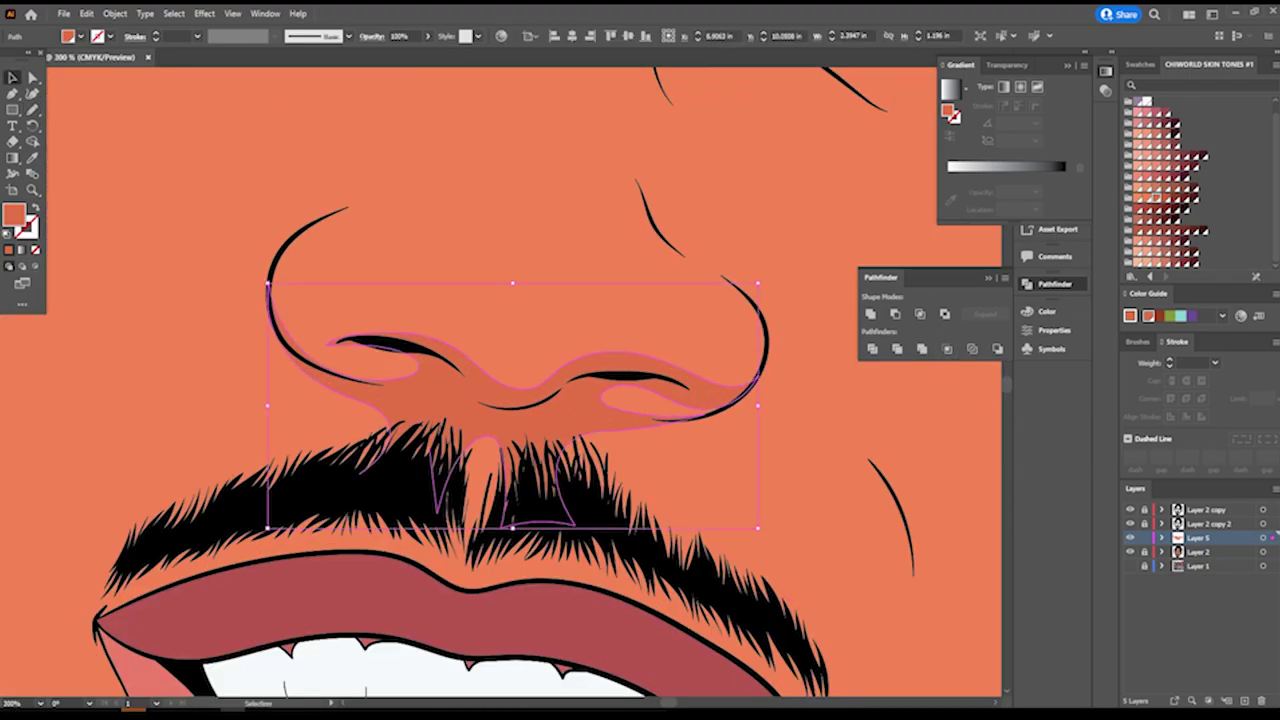
pyautogui.click(1155, 198)
# Draw a filled Pencil shadow beside the first eye, extending up across the brow.
pyautogui.scroll(-2, 500, 380)
pyautogui.scroll(-3, 500, 380)
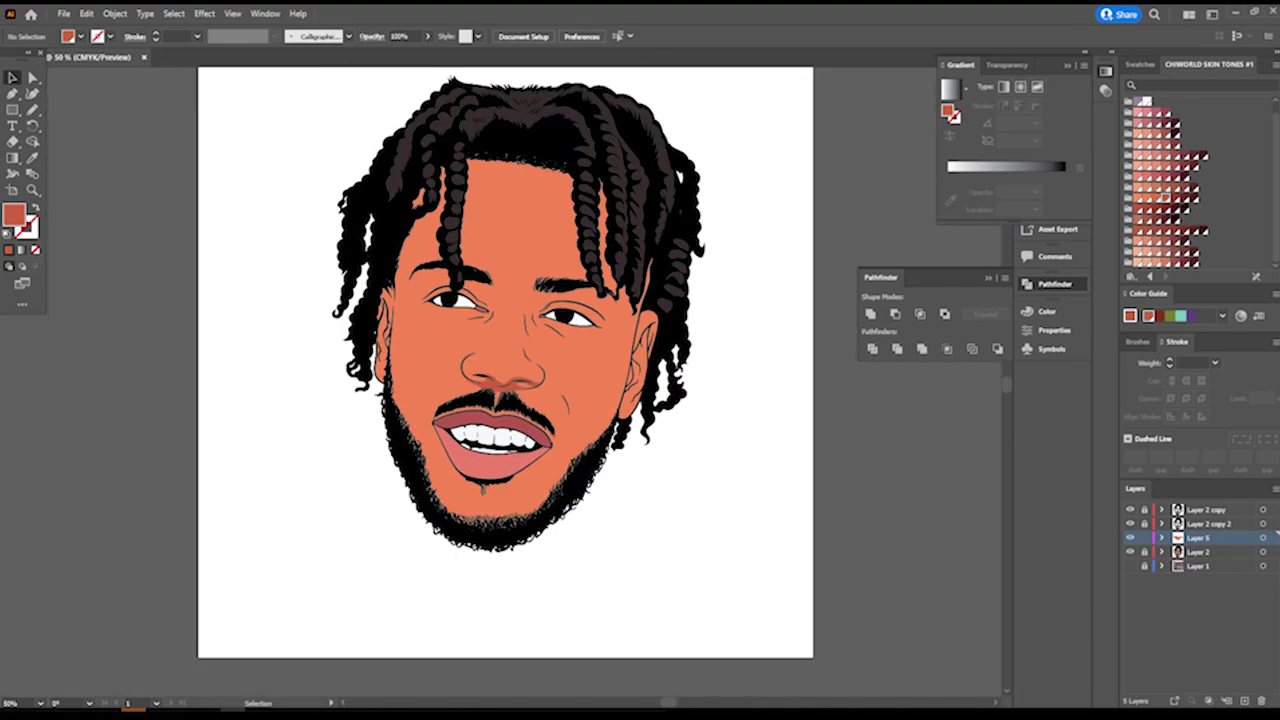
pyautogui.scroll(5, 620, 420)
pyautogui.scroll(3, 620, 420)
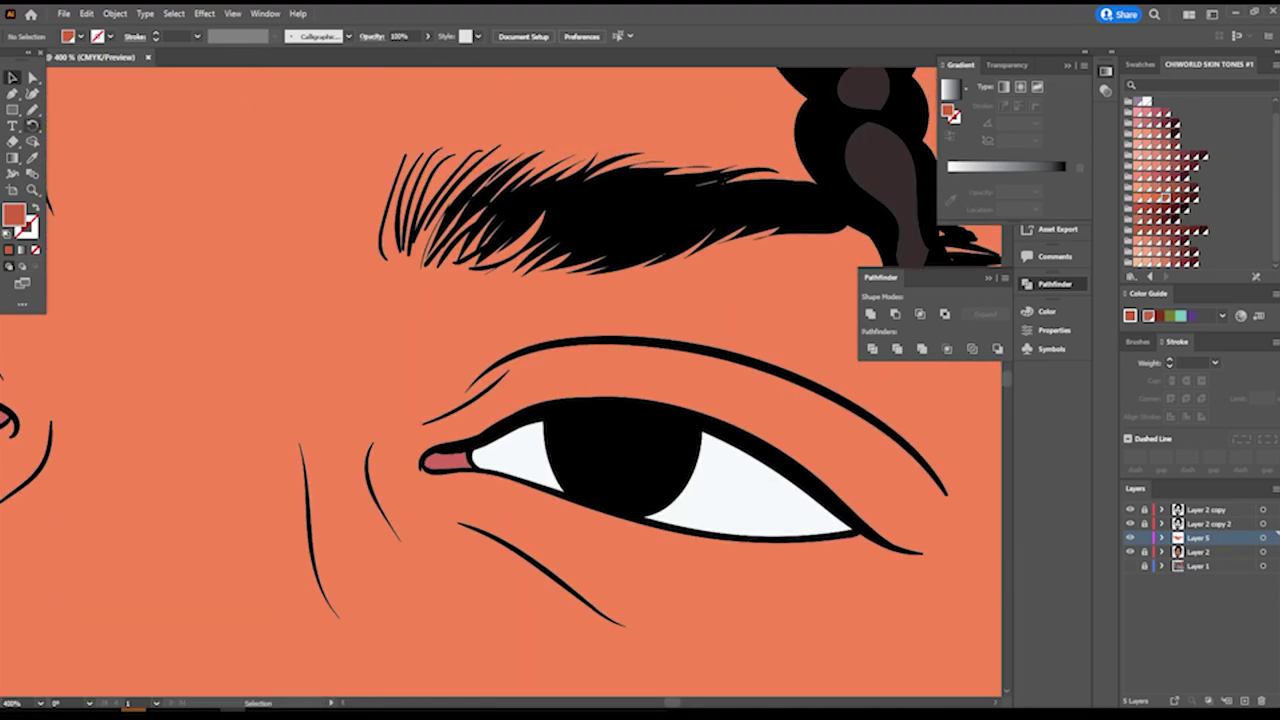
pyautogui.press('n')
pyautogui.moveTo(458, 452); pyautogui.dragTo(665, 357)
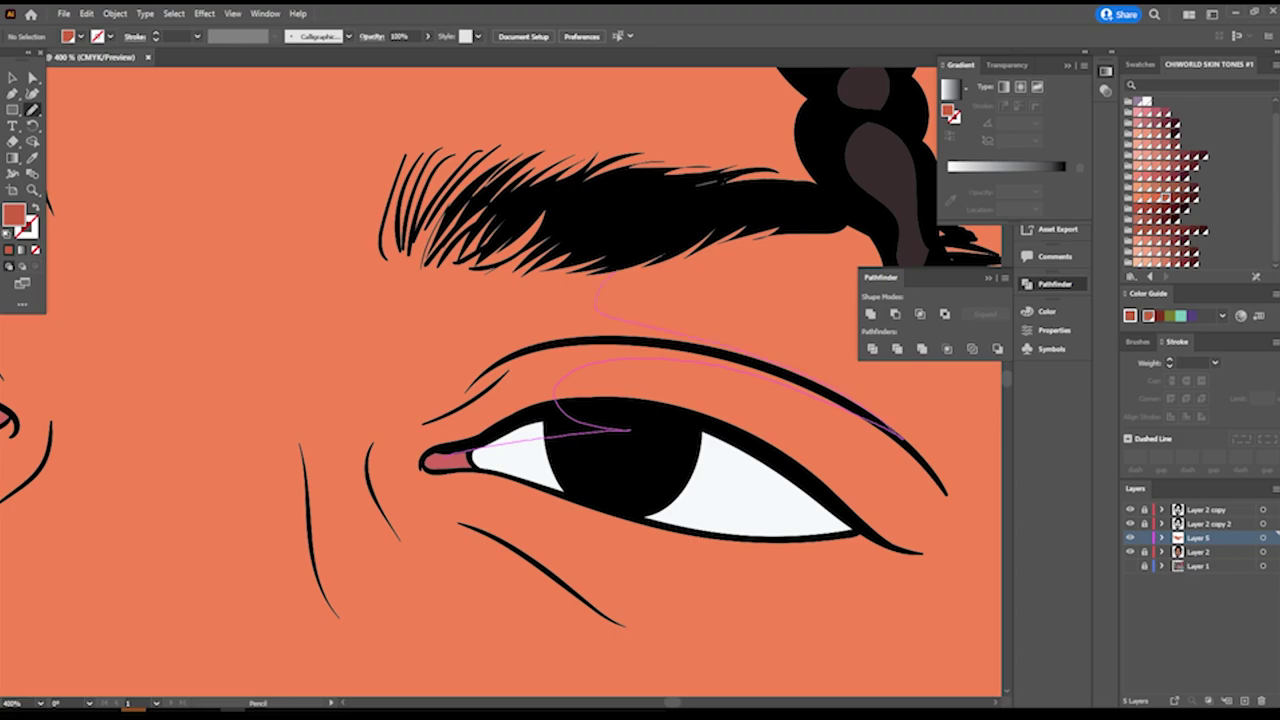
pyautogui.moveTo(597, 283); pyautogui.dragTo(453, 200)
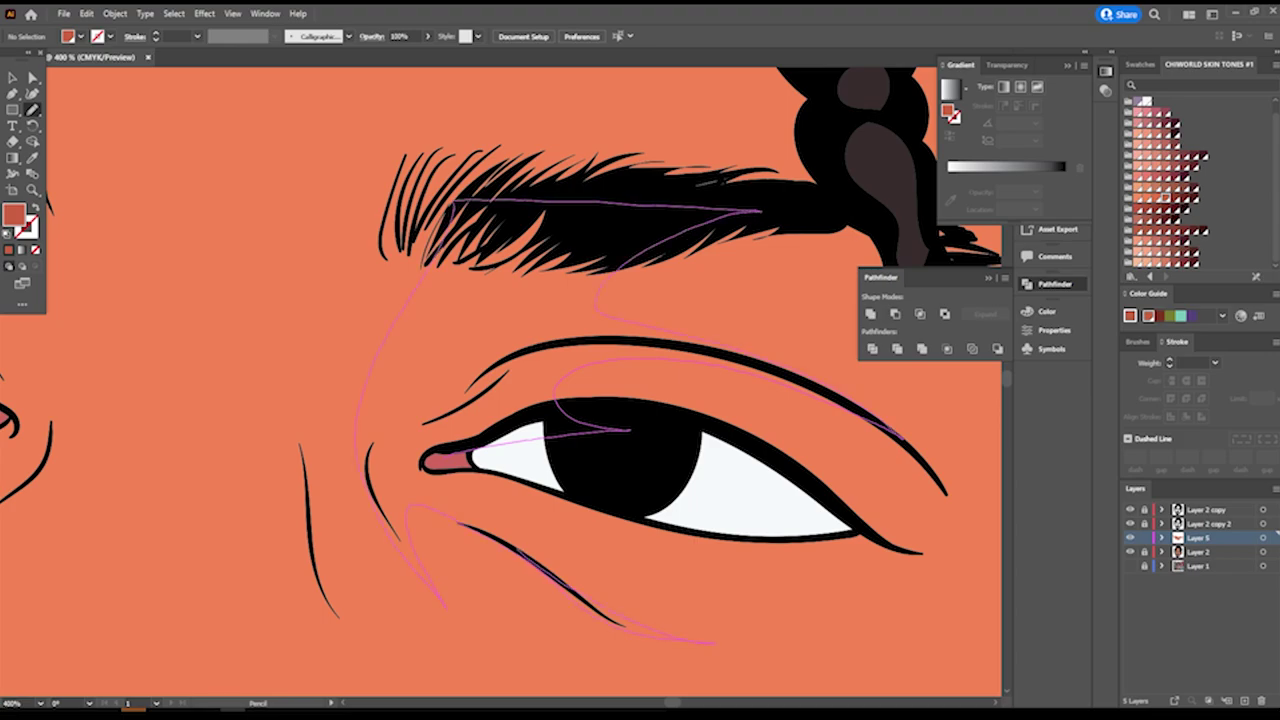
pyautogui.moveTo(445, 605); pyautogui.dragTo(690, 600)
# Add another filled shadow shape beside the eye.
pyautogui.scroll(-5, 500, 380)
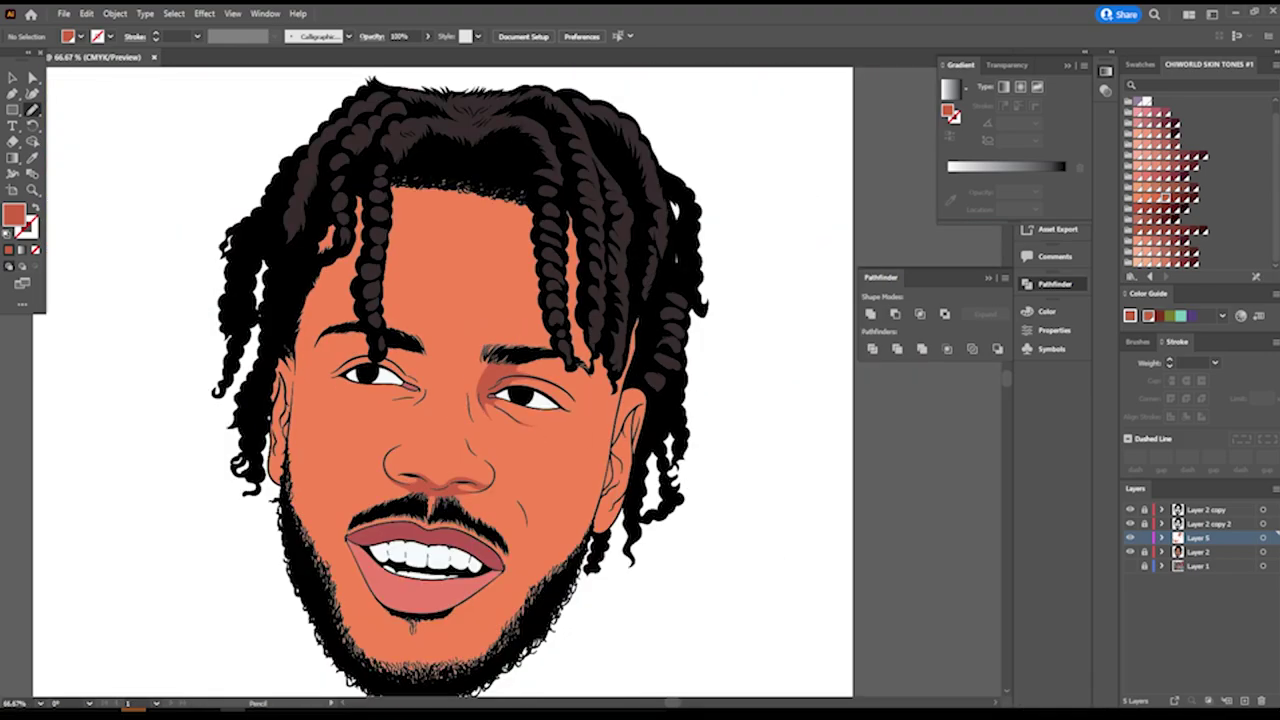
pyautogui.scroll(3, 494, 383)
pyautogui.scroll(2, 494, 383)
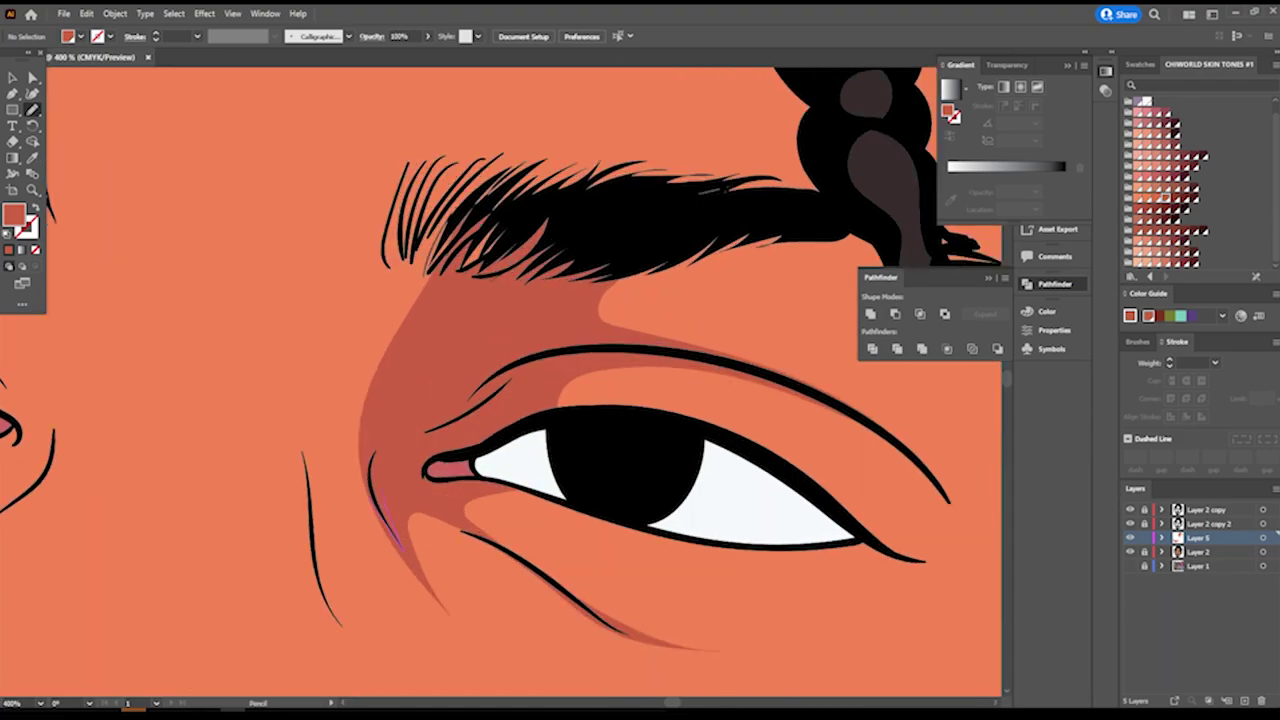
pyautogui.moveTo(345, 555); pyautogui.dragTo(398, 545)
pyautogui.scroll(-2, 500, 400)
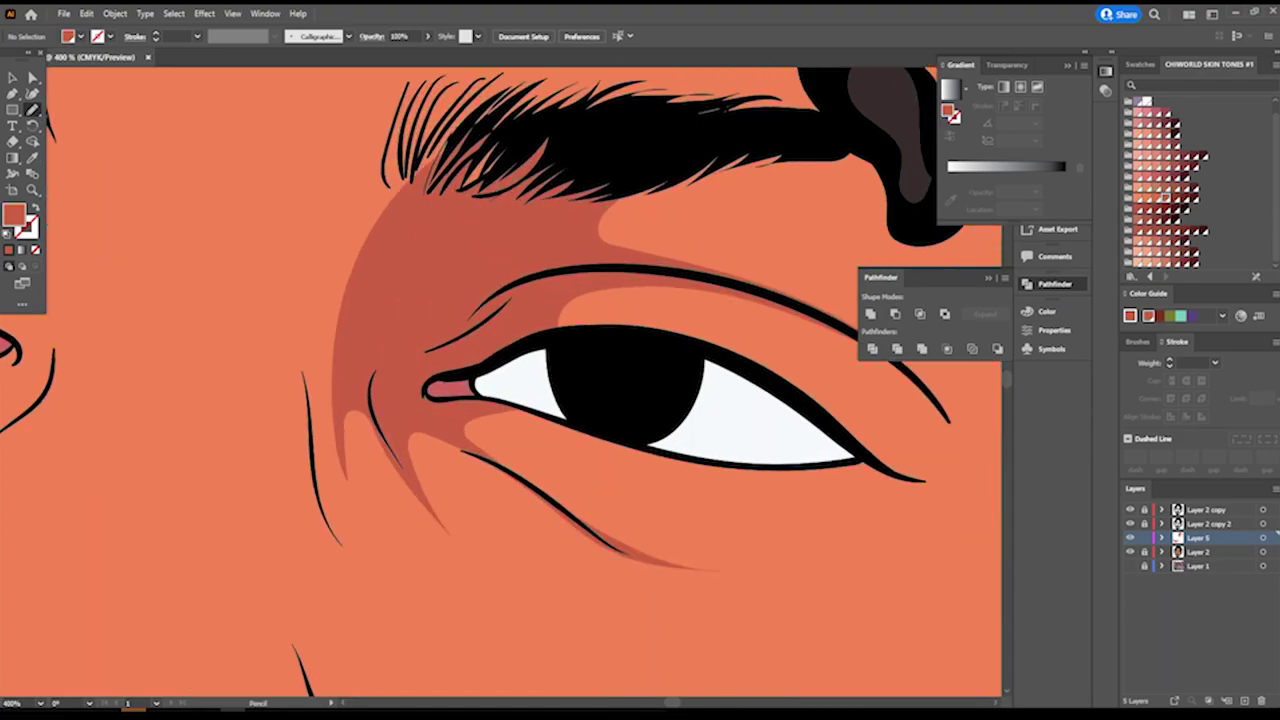
pyautogui.moveTo(292, 345); pyautogui.dragTo(383, 598)
# Shade along the top of the other eye and between the eyebrow and nose.
pyautogui.scroll(-2, 500, 380)
pyautogui.scroll(-3, 500, 380)
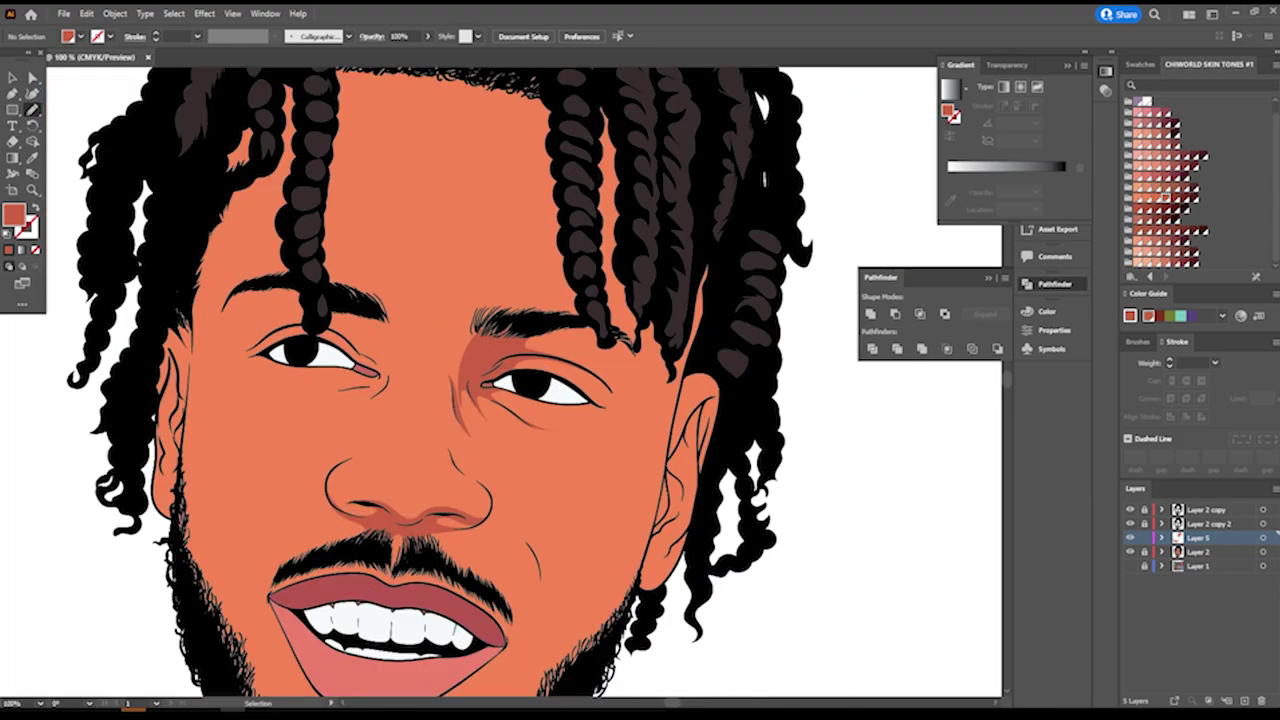
pyautogui.scroll(3, 500, 380)
pyautogui.scroll(2, 500, 380)
pyautogui.scroll(2, 300, 300)
pyautogui.moveTo(255, 310); pyautogui.dragTo(410, 344)
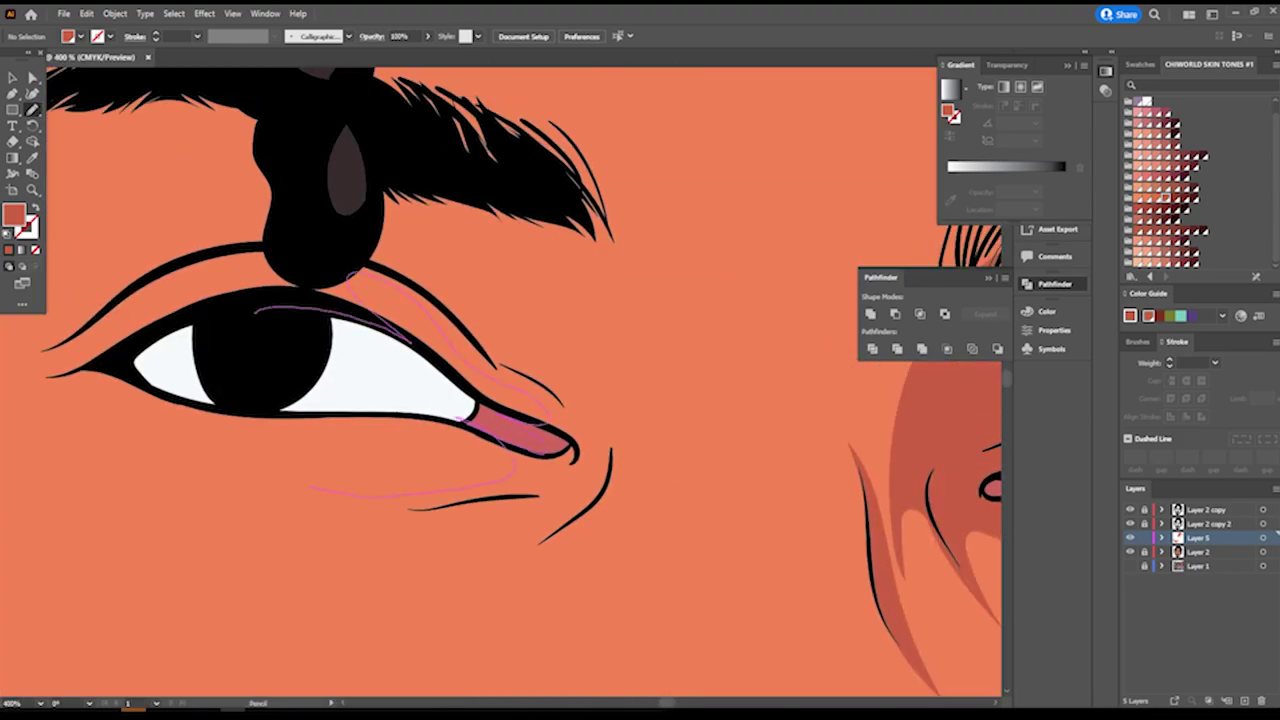
pyautogui.moveTo(600, 270)
pyautogui.mouseDown()
pyautogui.moveTo(440, 145)
pyautogui.moveTo(355, 275)
pyautogui.mouseUp()
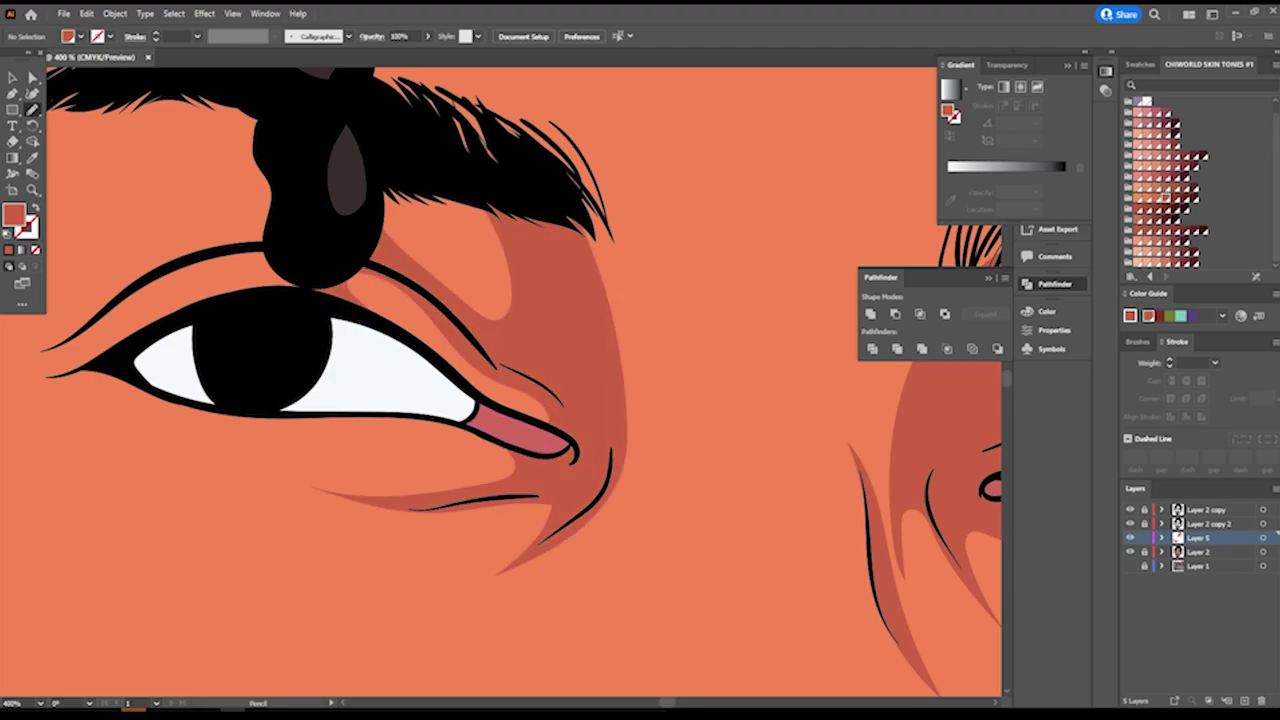
pyautogui.moveTo(365, 132); pyautogui.dragTo(285, 300)
pyautogui.scroll(-3, 500, 380)
pyautogui.scroll(2, 600, 350)
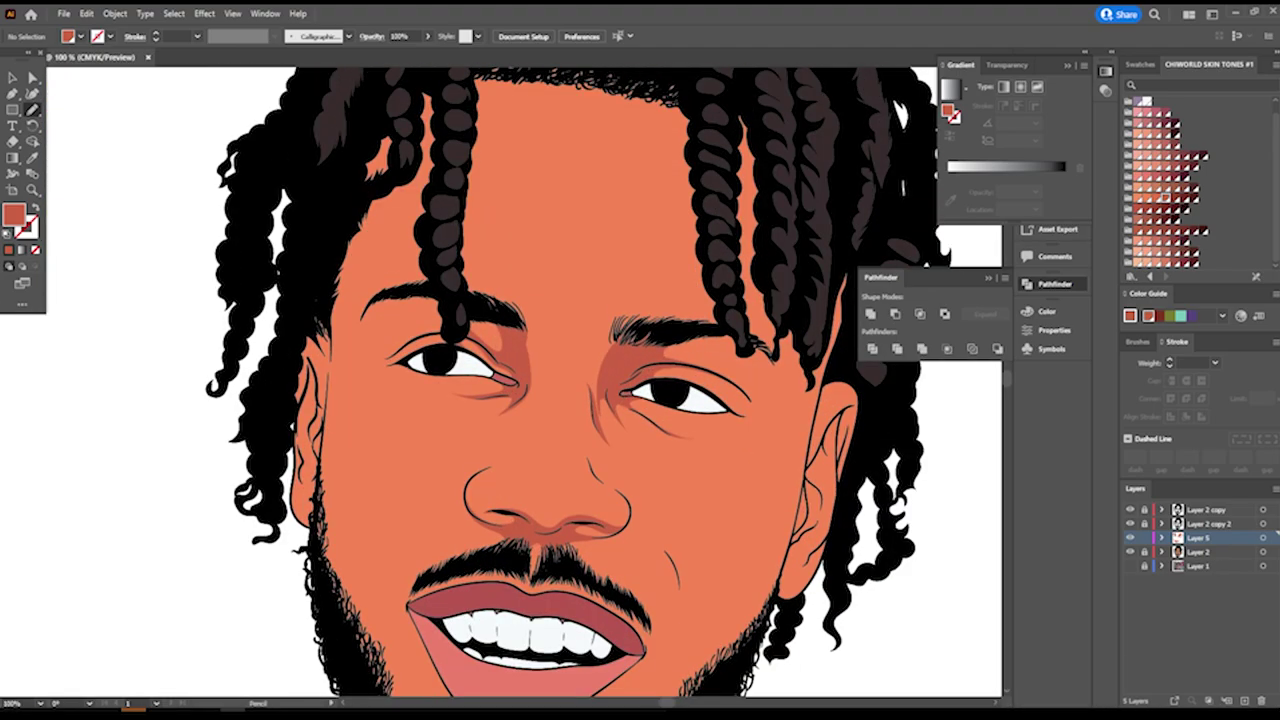
pyautogui.scroll(2, 750, 220)
pyautogui.scroll(1, 690, 628)
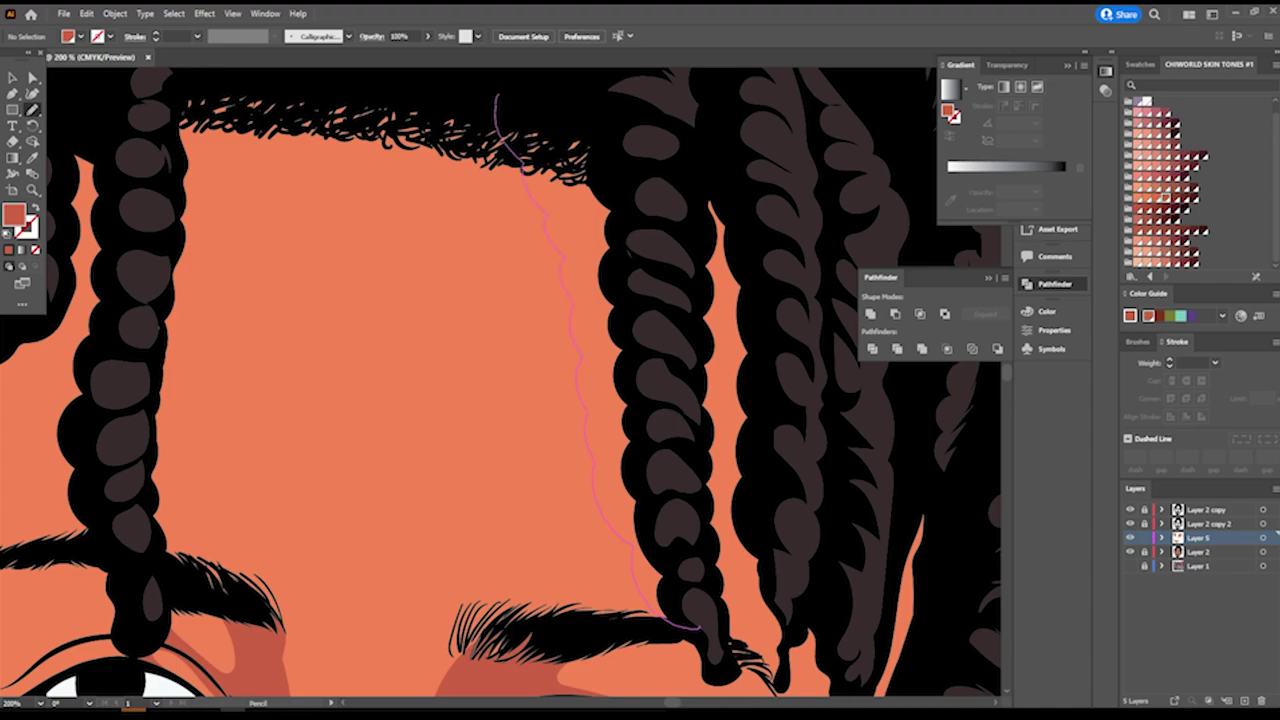
# Draw darker shadows beneath both forehead braids down to the hairline.
pyautogui.moveTo(577, 365); pyautogui.dragTo(690, 620)
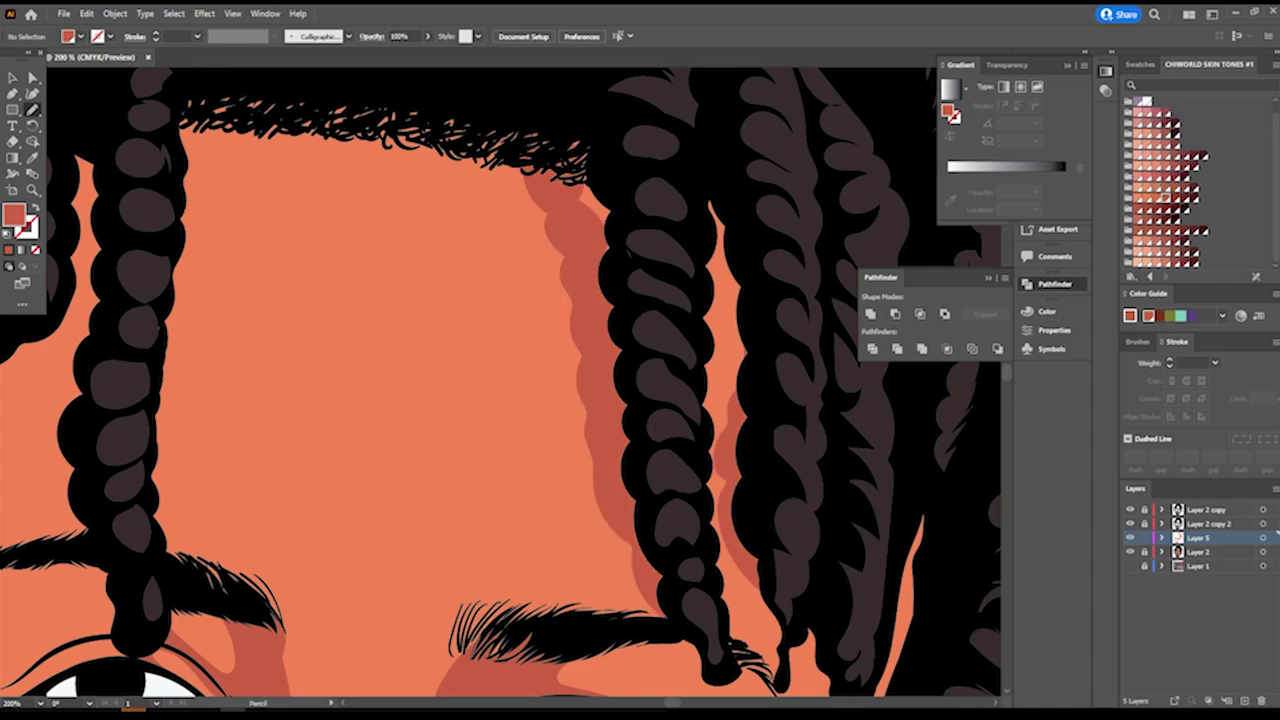
pyautogui.scroll(-1, 790, 610)
pyautogui.scroll(-1, 790, 610)
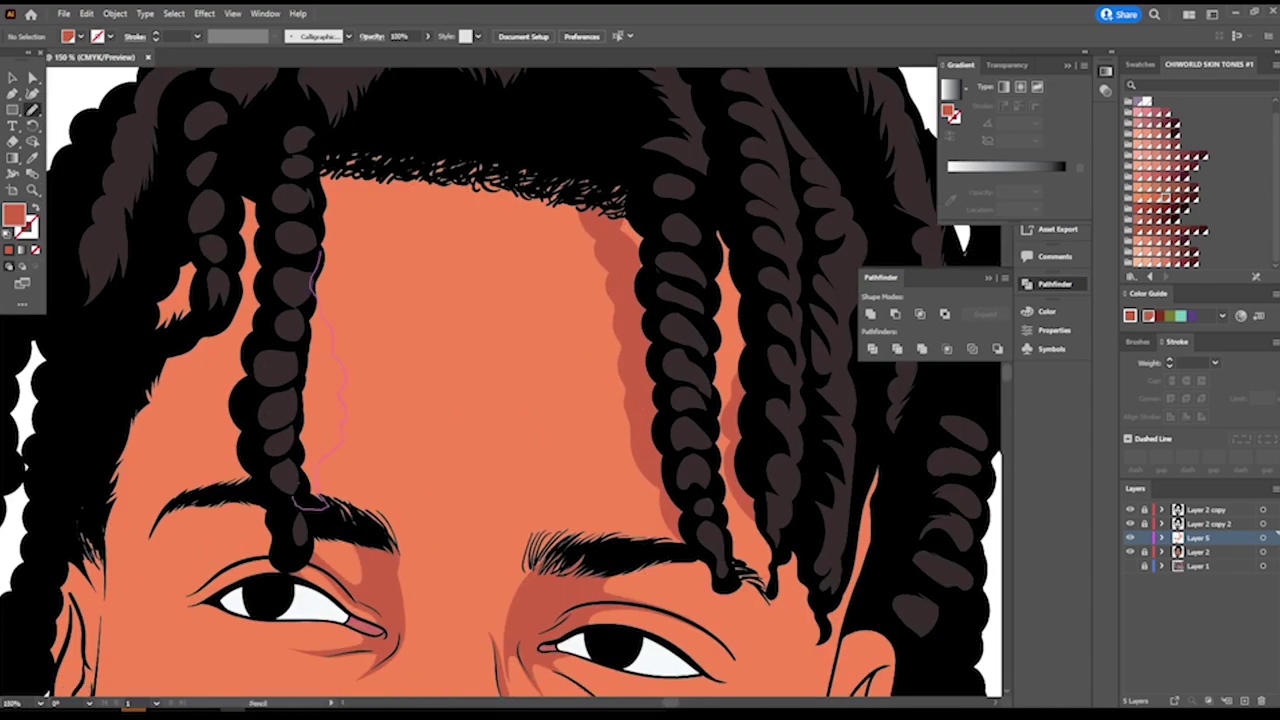
pyautogui.moveTo(313, 252); pyautogui.dragTo(292, 370)
pyautogui.moveTo(214, 338); pyautogui.dragTo(145, 365)
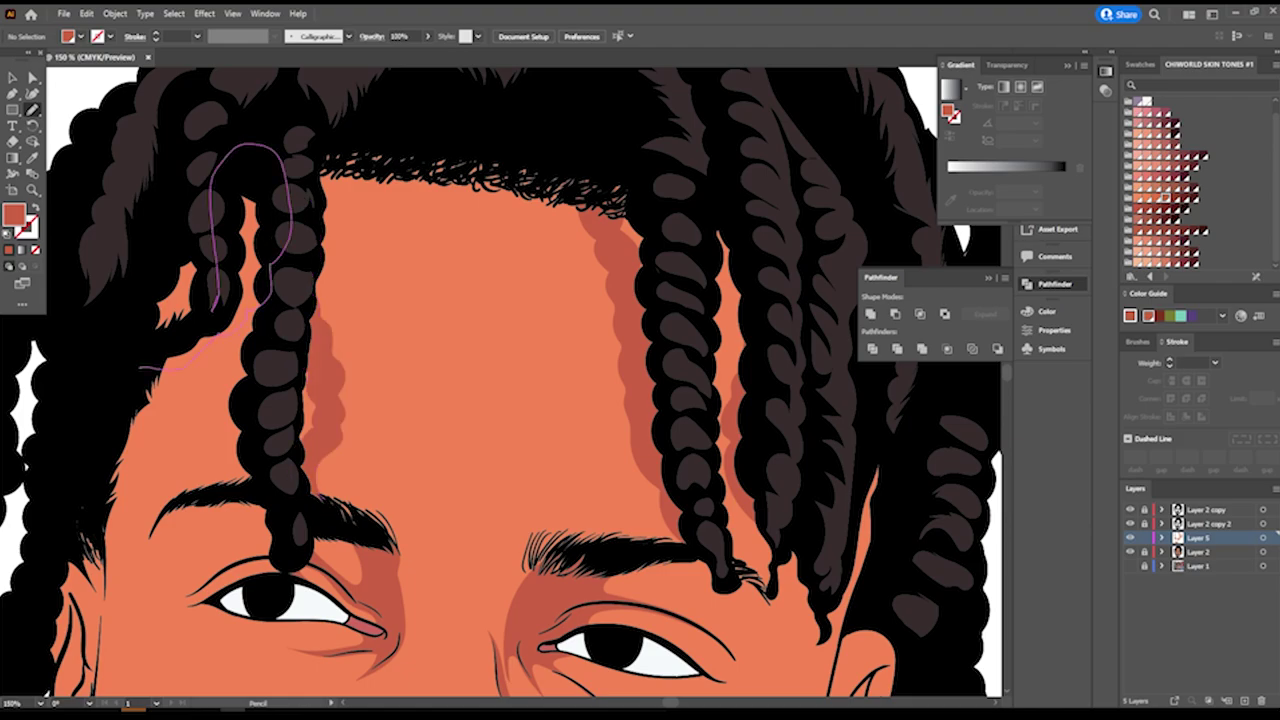
# Add shadow shapes near the ear and inside the ear along the jawline.
pyautogui.hotkey('ctrl', '0')
pyautogui.scroll(2, 530, 377)
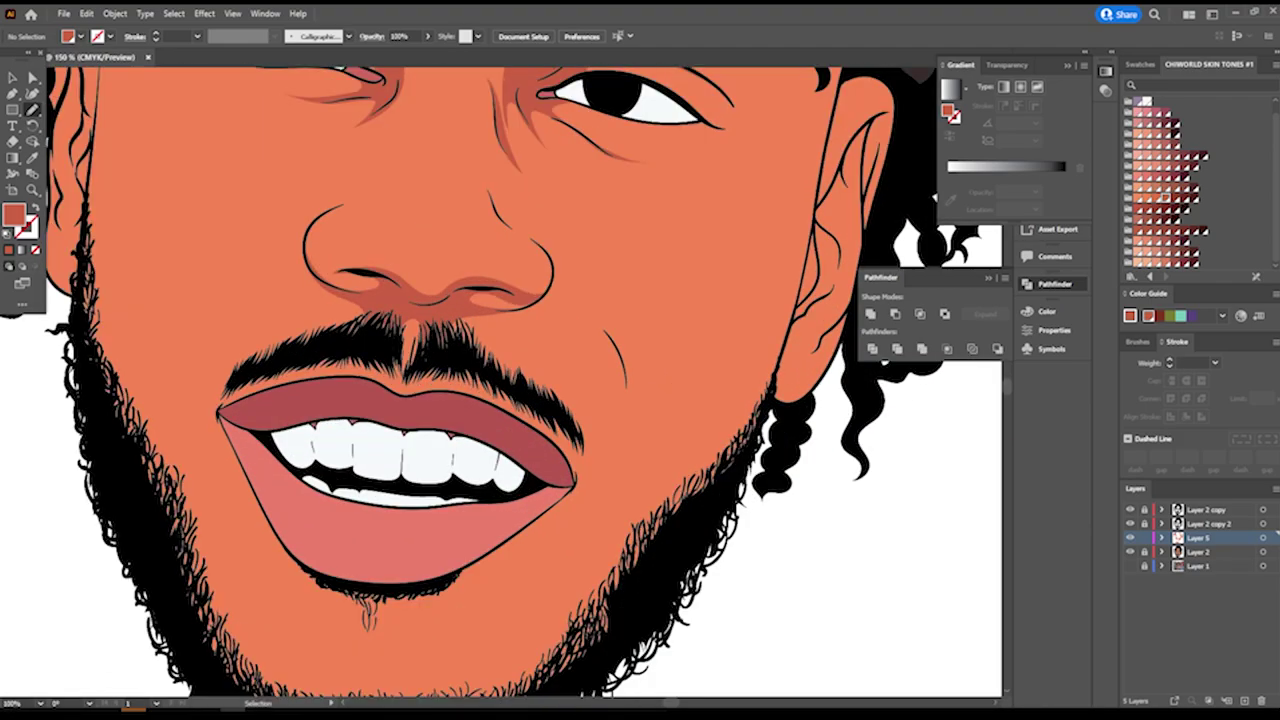
pyautogui.scroll(2, 530, 377)
pyautogui.scroll(1, 530, 377)
pyautogui.scroll(-1, 530, 377)
pyautogui.scroll(-1, 700, 440)
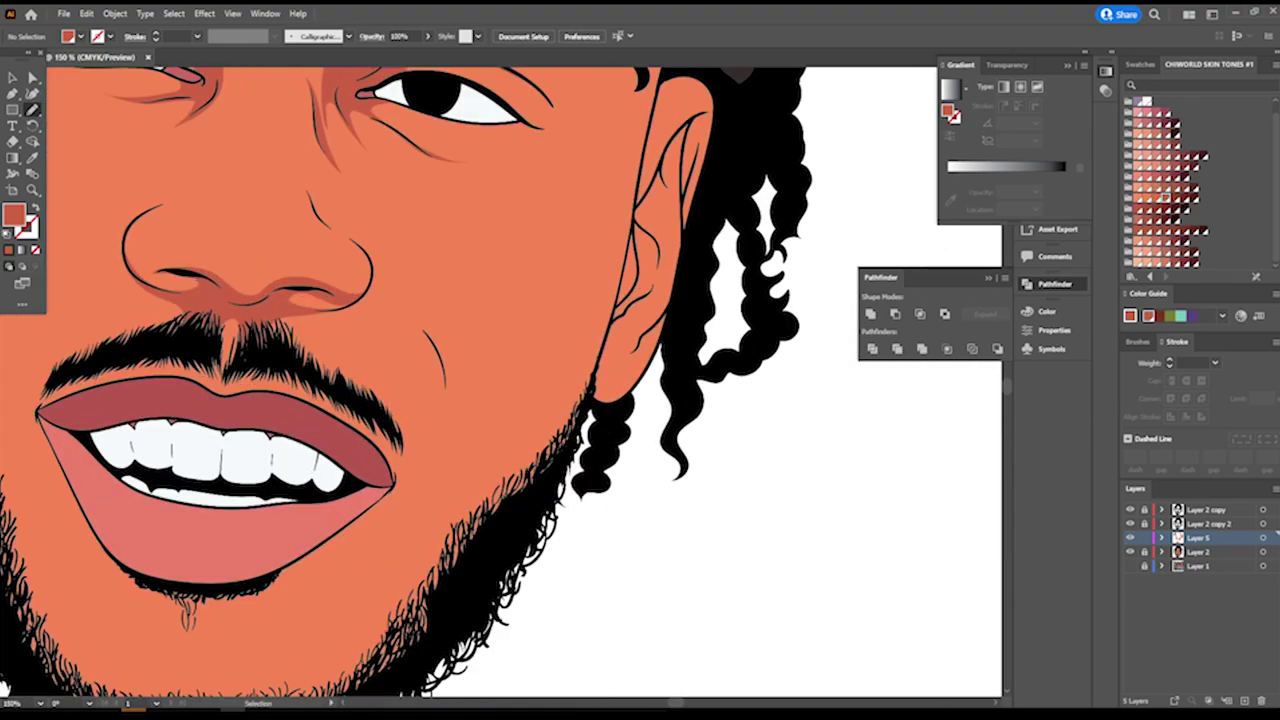
pyautogui.scroll(1, 700, 440)
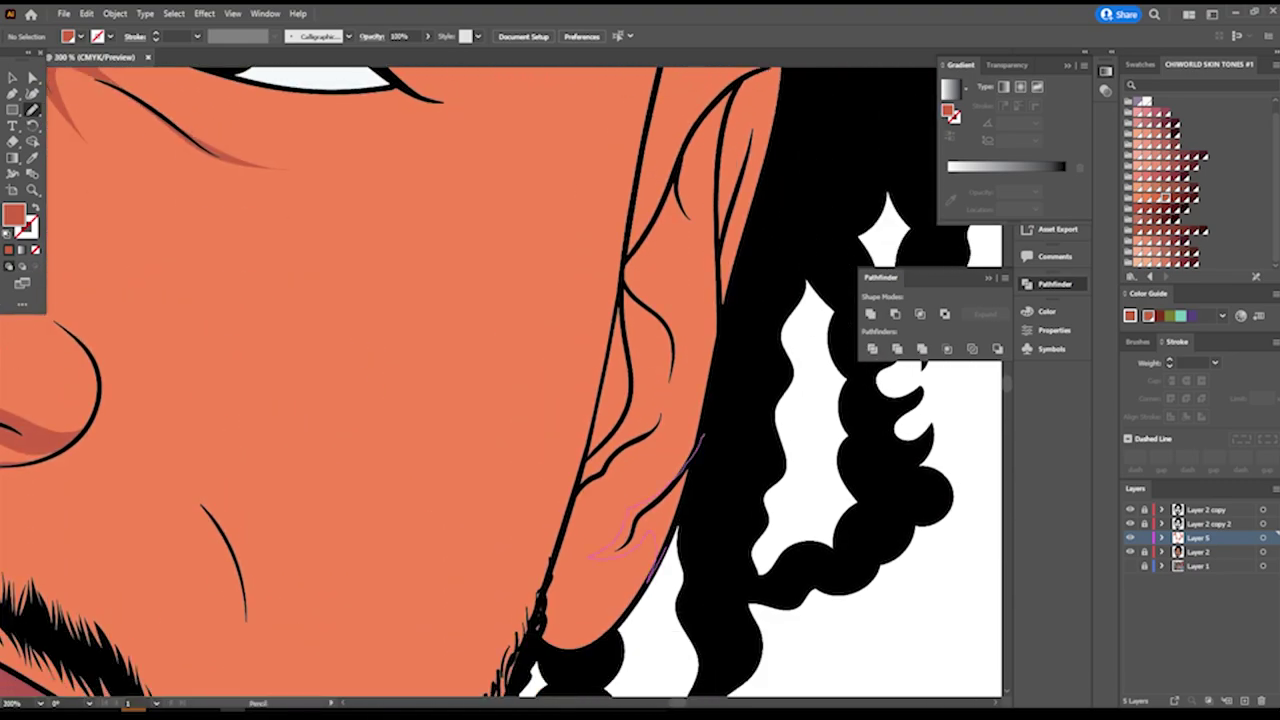
pyautogui.moveTo(646, 578); pyautogui.dragTo(640, 588)
pyautogui.scroll(1, 640, 588)
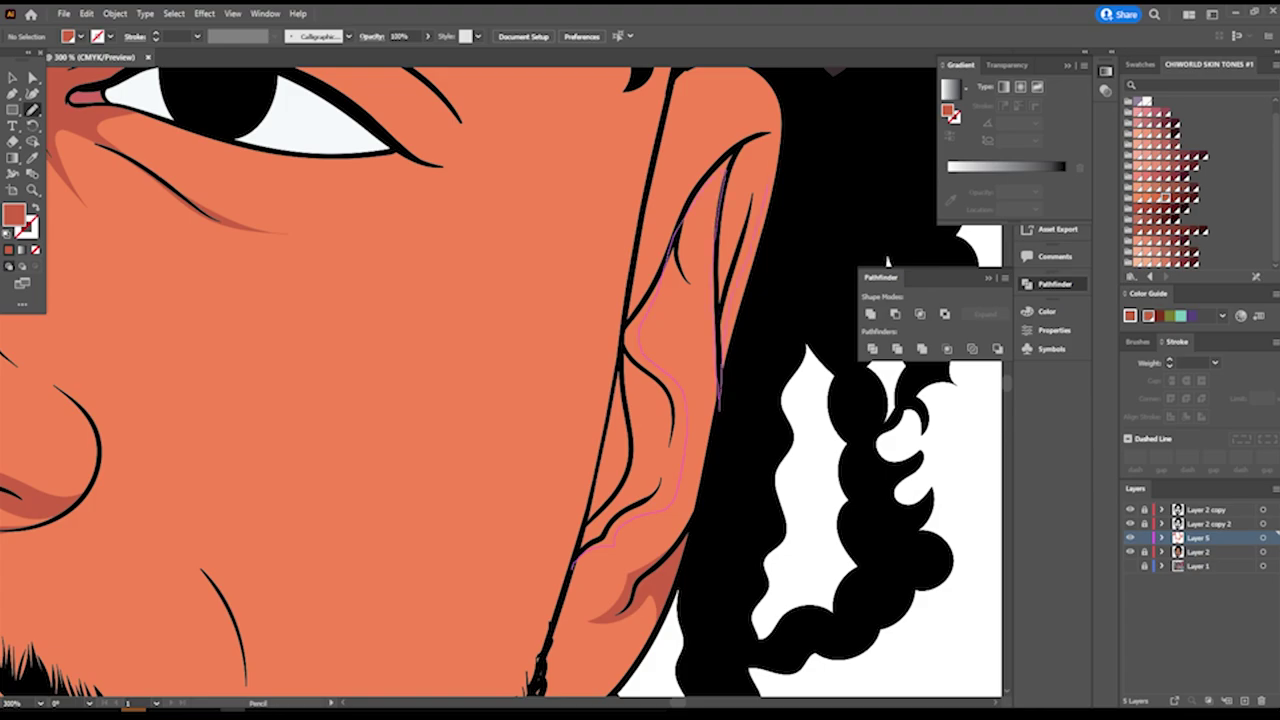
pyautogui.moveTo(658, 138); pyautogui.dragTo(618, 366)
# Shade along the face edge, the cheek, and the hair strand by the cheek.
pyautogui.scroll(-2, 500, 380)
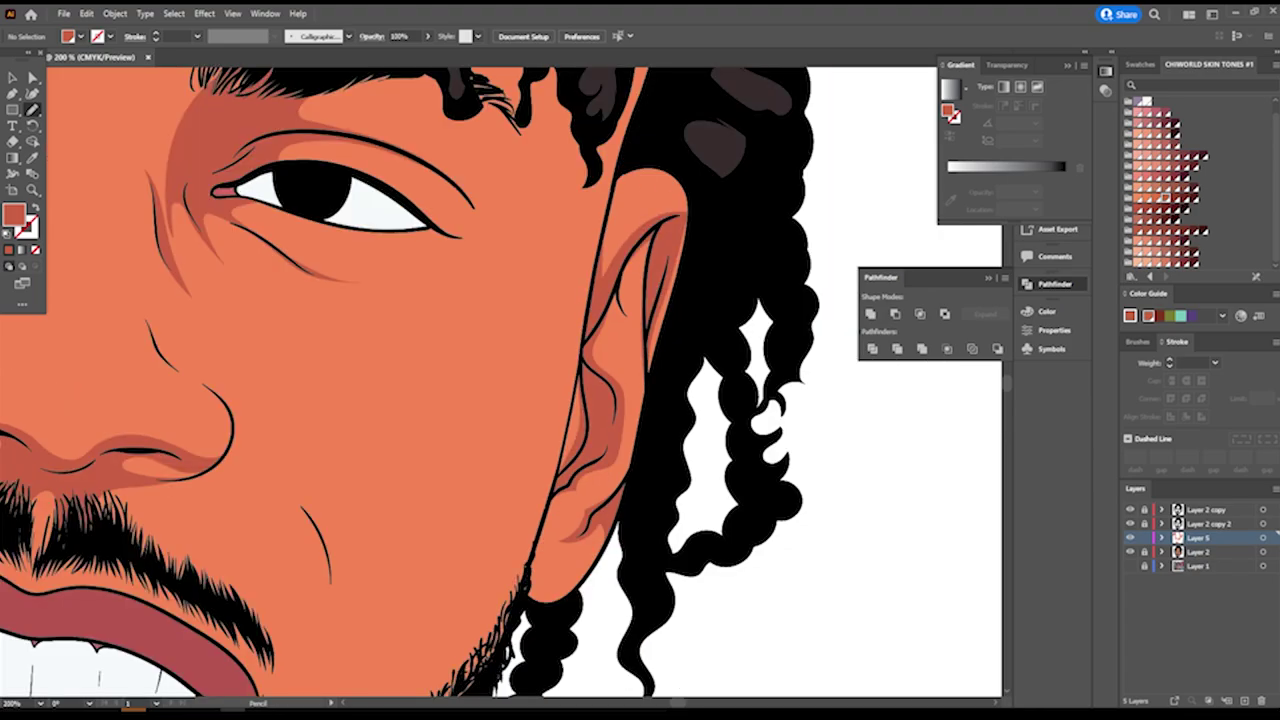
pyautogui.scroll(-3, 500, 380)
pyautogui.scroll(3, 440, 400)
pyautogui.scroll(2, 440, 400)
pyautogui.moveTo(309, 268); pyautogui.dragTo(302, 662)
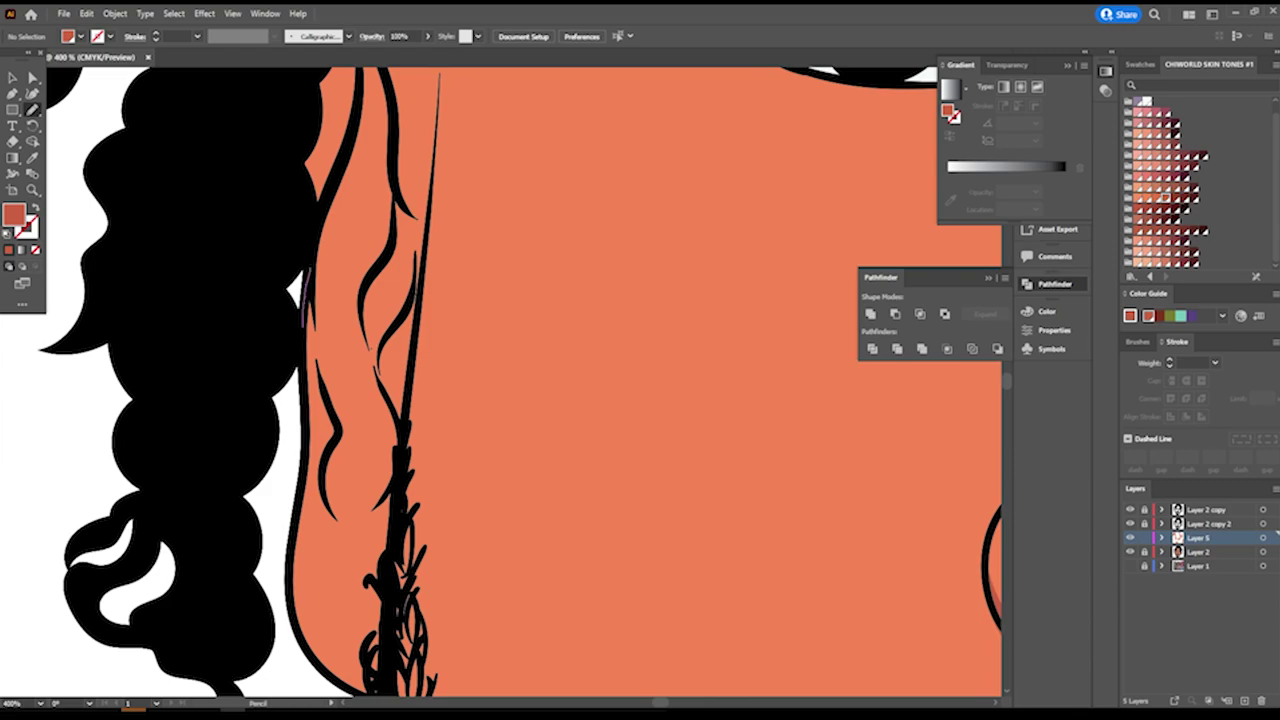
pyautogui.moveTo(355, 545); pyautogui.dragTo(310, 557)
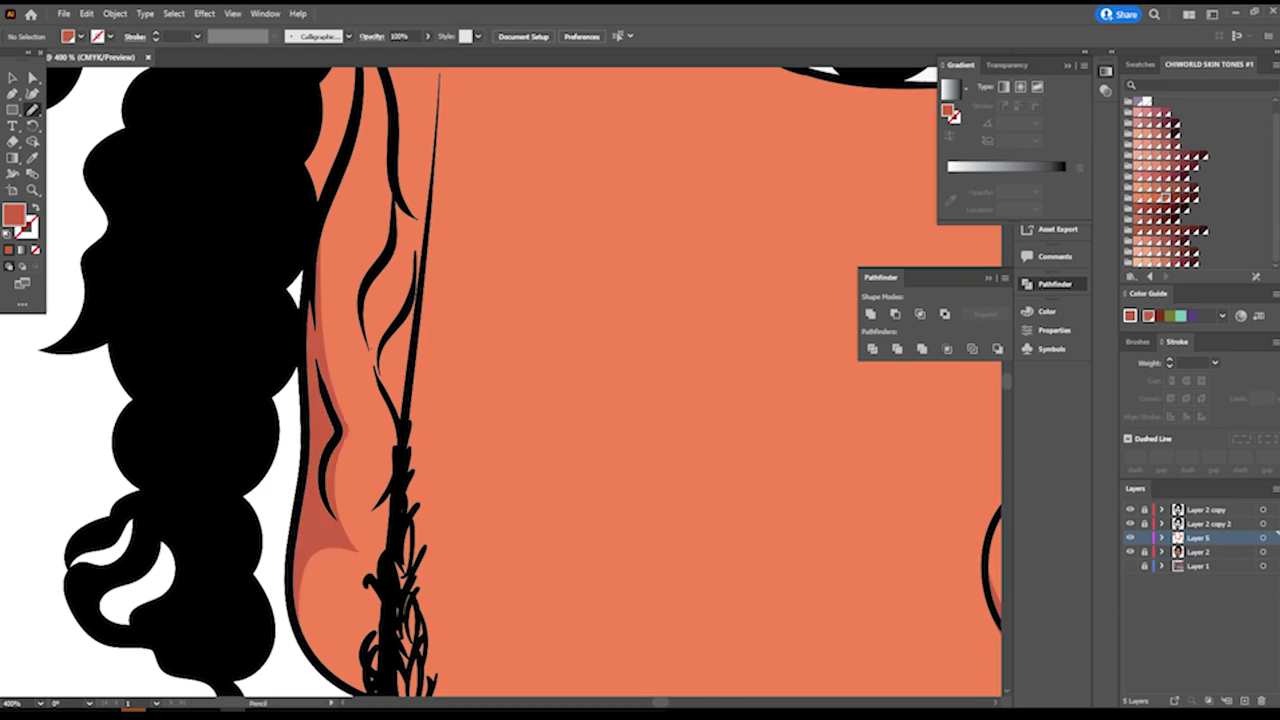
pyautogui.scroll(2, 330, 450)
pyautogui.moveTo(412, 425); pyautogui.dragTo(385, 410)
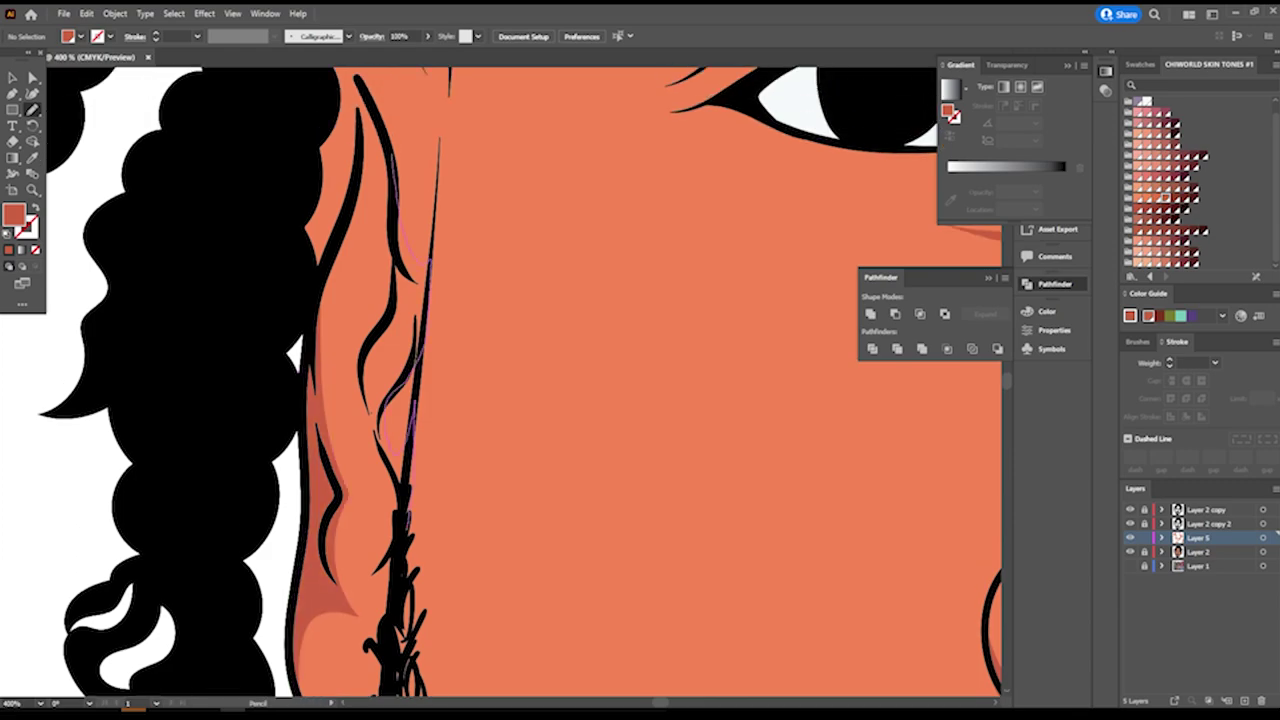
pyautogui.scroll(3, 400, 520)
pyautogui.scroll(2, 336, 288)
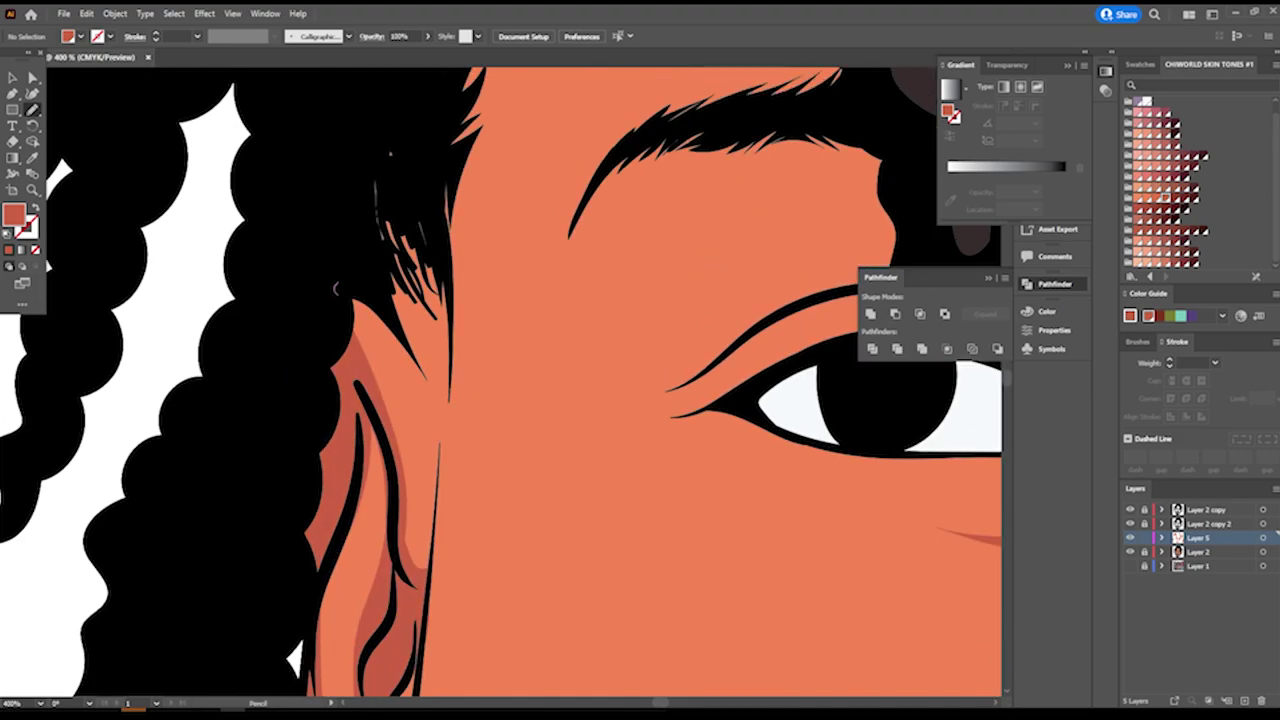
pyautogui.hotkey('ctrl', '0')
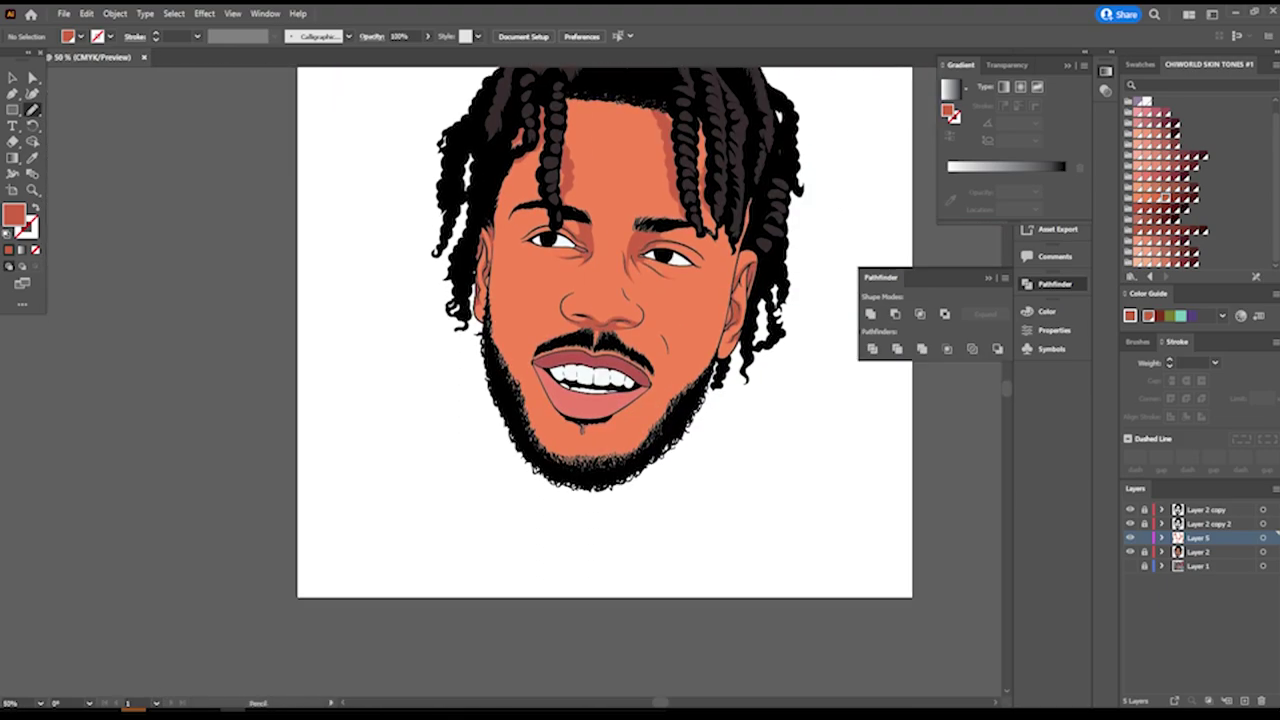
# Draw a darker shadow along the upper lip and moustache.
pyautogui.hotkey('ctrl', '1')
pyautogui.hotkey('ctrl', '+')
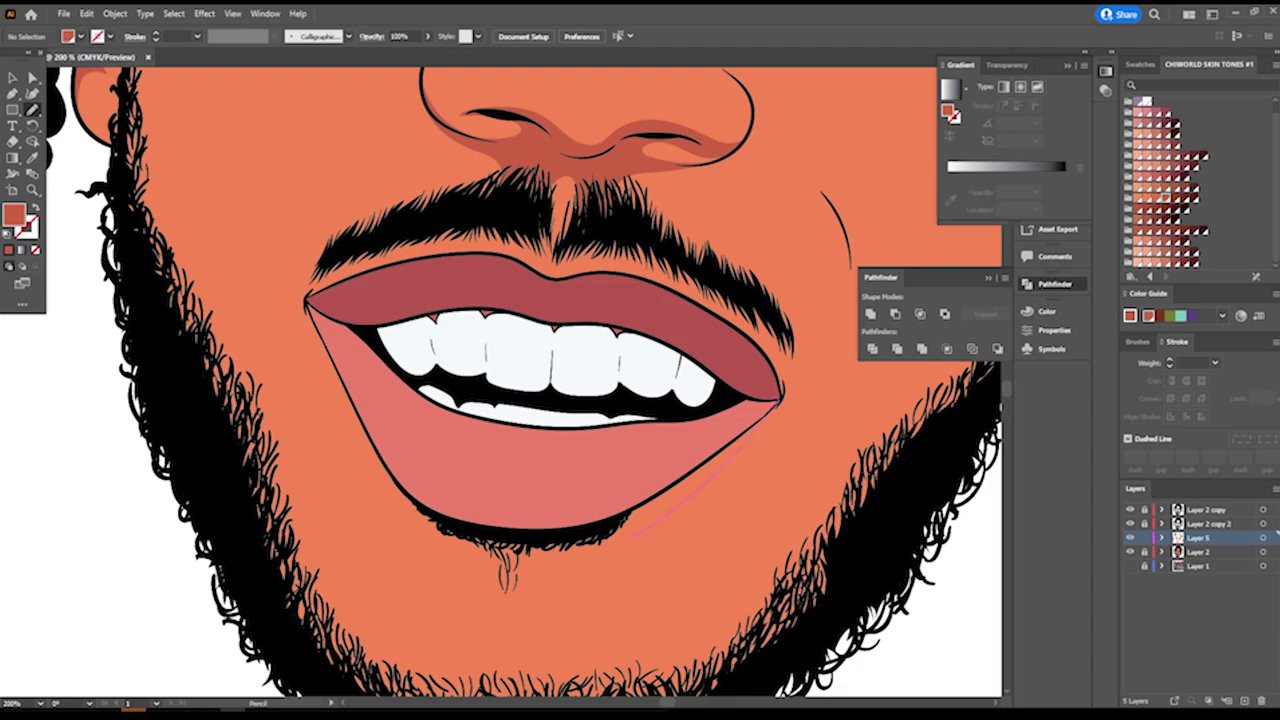
pyautogui.hotkey('ctrl', '+')
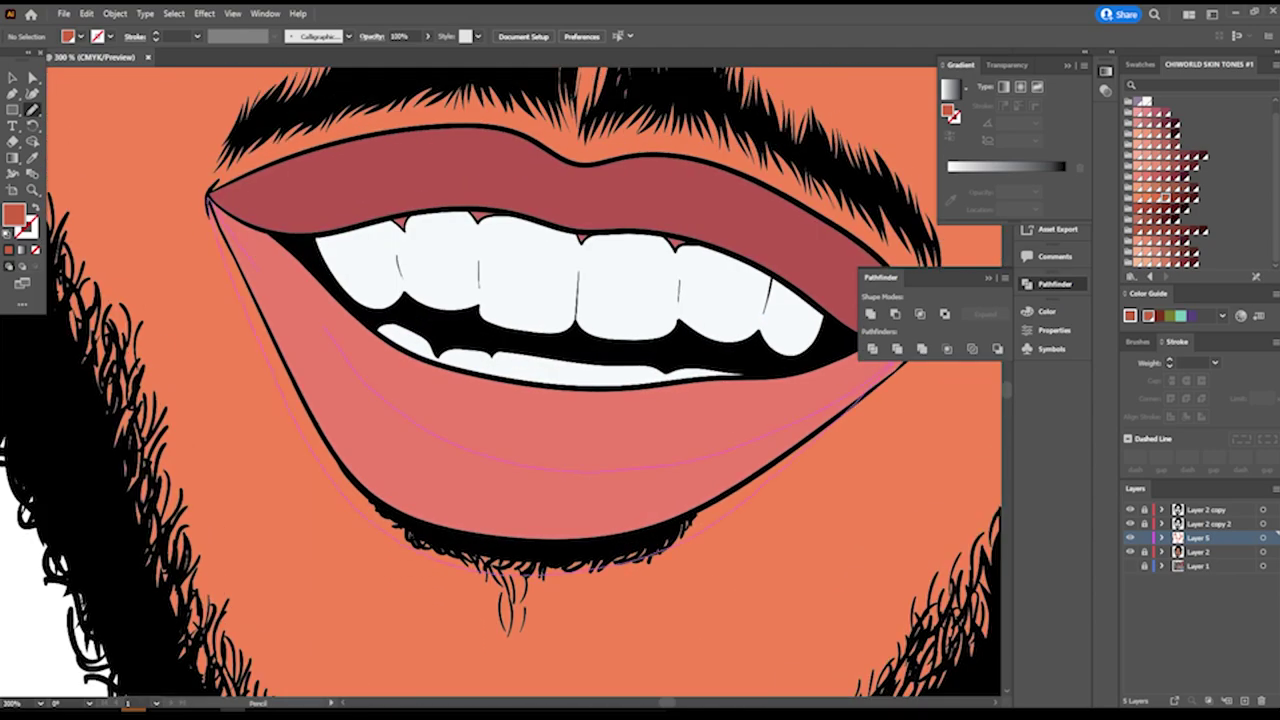
pyautogui.scroll(4, 520, 380)
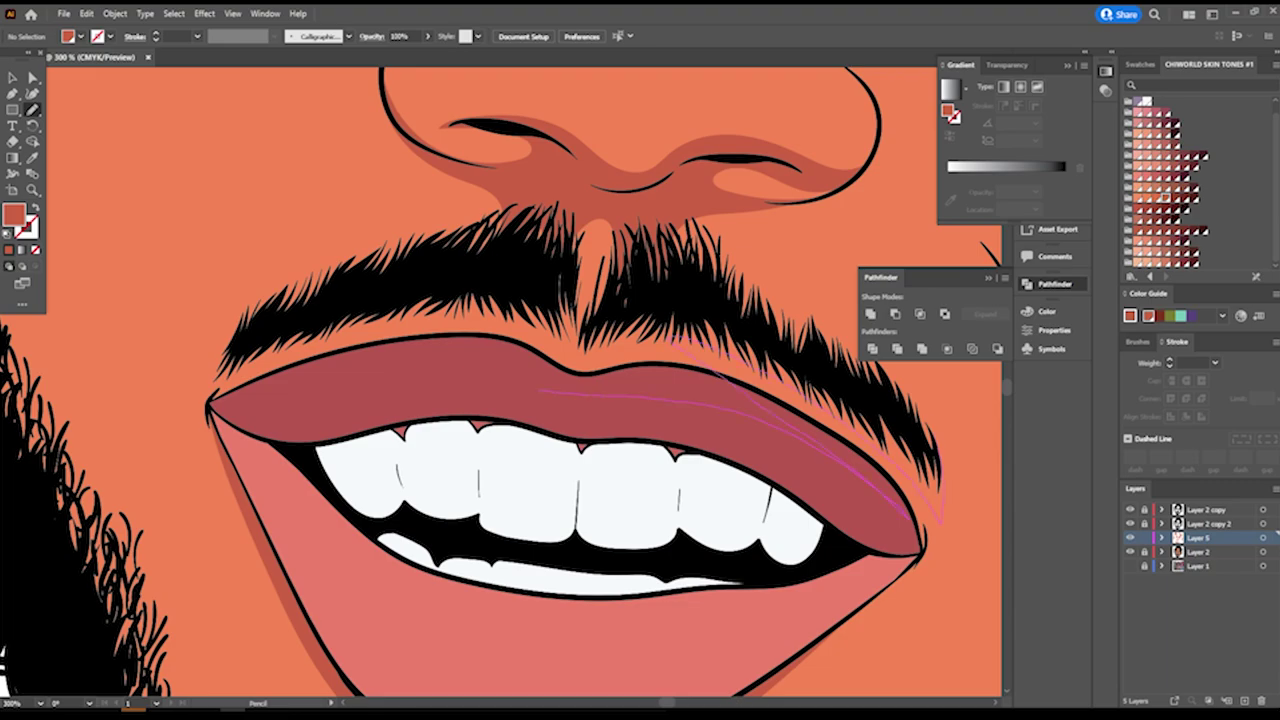
pyautogui.moveTo(240, 405); pyautogui.dragTo(250, 338)
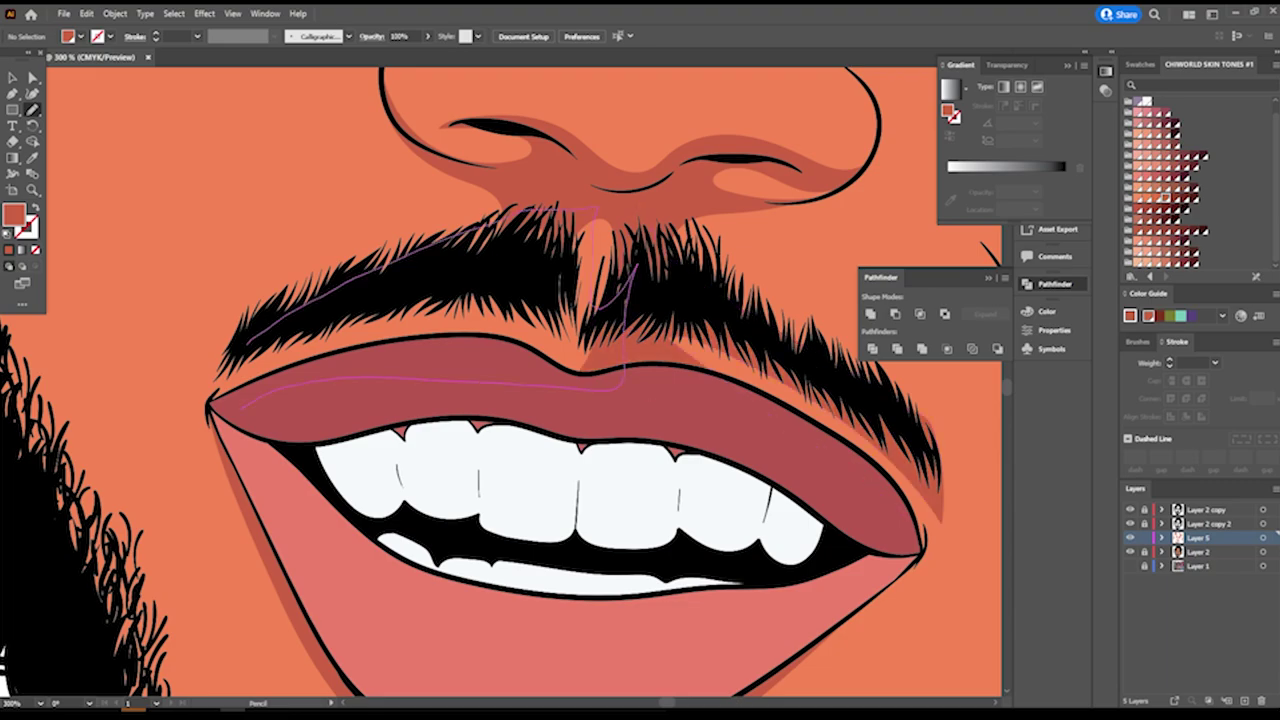
# Add a shadow below the lower eyelid and a crease above the eye.
pyautogui.hotkey('ctrl', '0')
pyautogui.scroll(3, 496, 256)
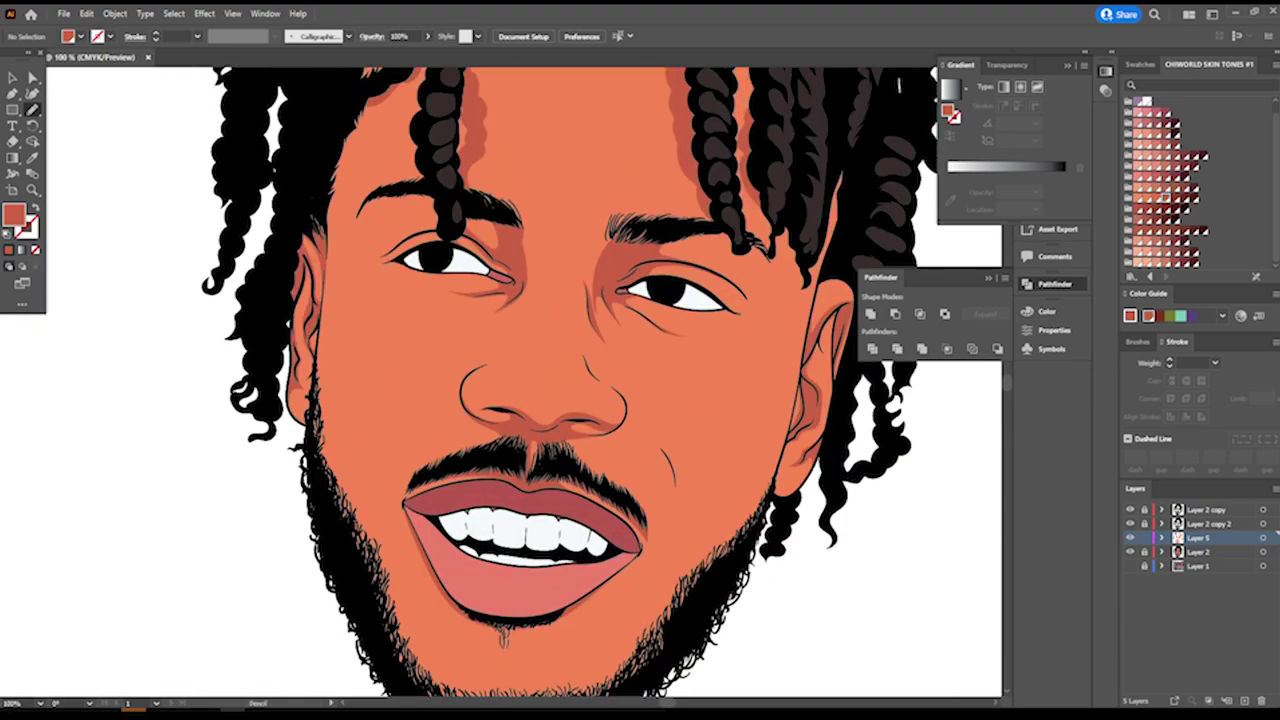
pyautogui.scroll(3, 496, 256)
pyautogui.scroll(1, 500, 380)
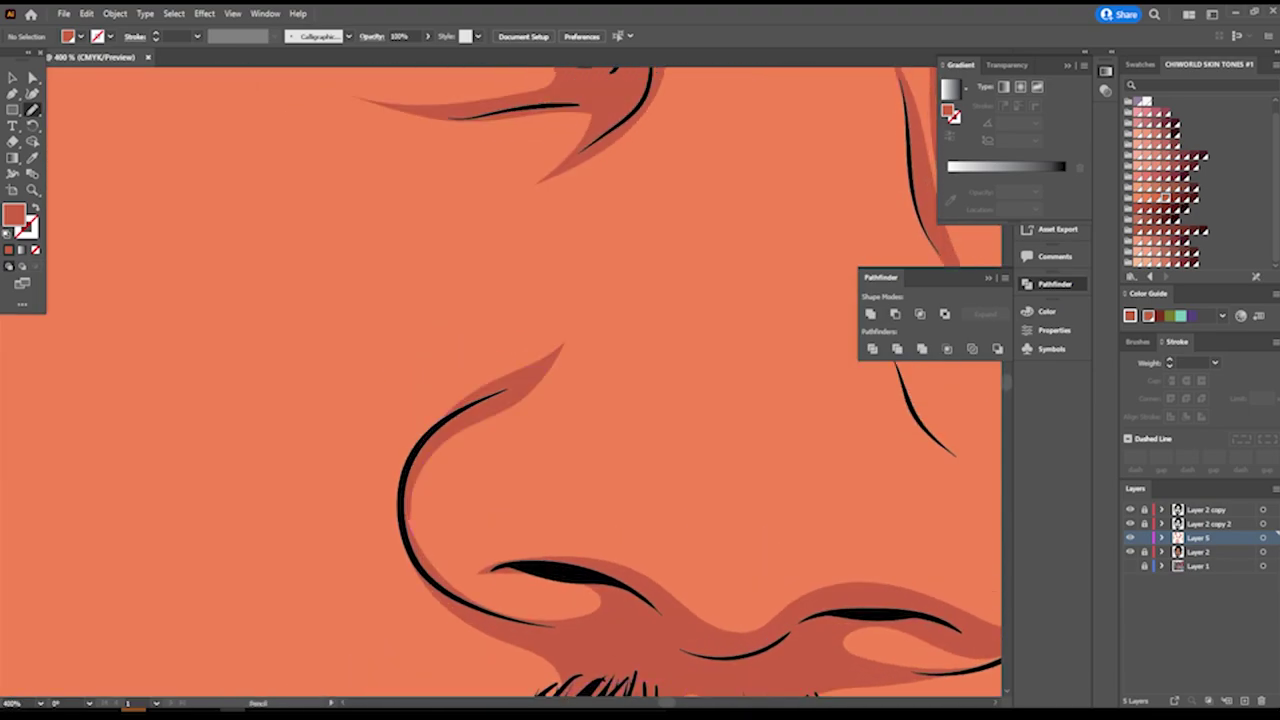
pyautogui.scroll(-4, 480, 400)
pyautogui.scroll(4, 363, 260)
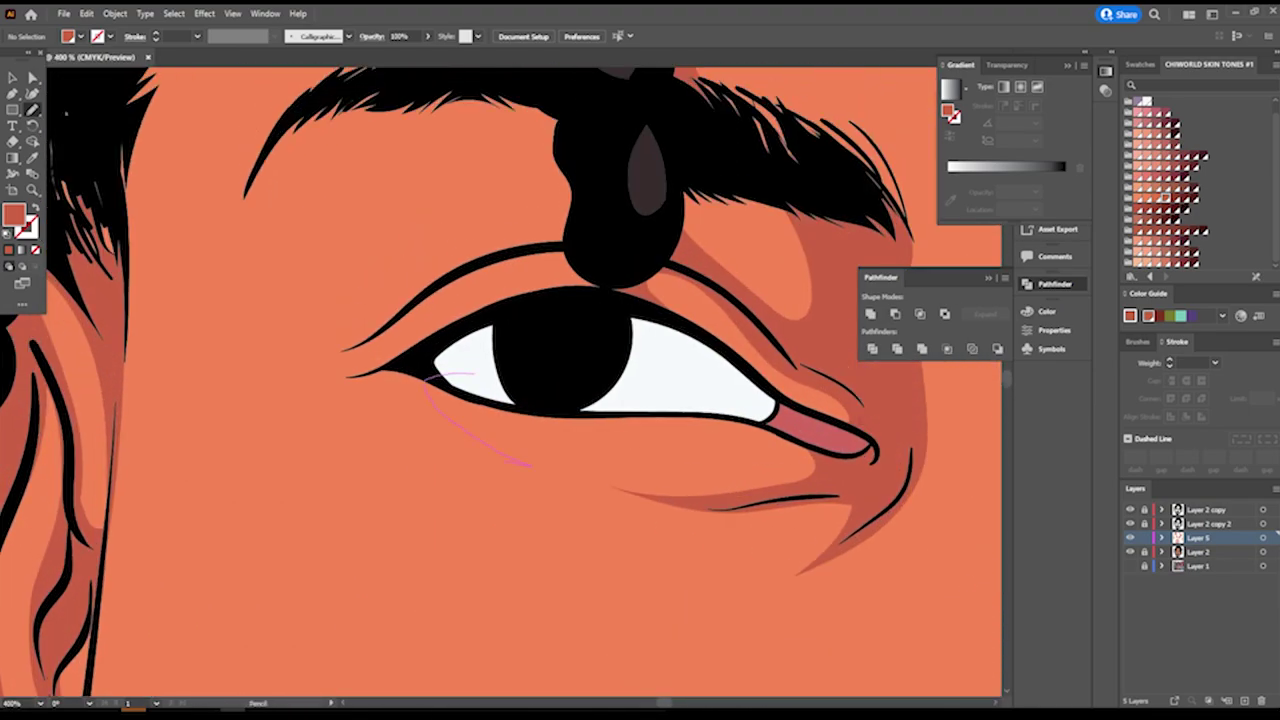
pyautogui.moveTo(470, 373); pyautogui.dragTo(305, 382)
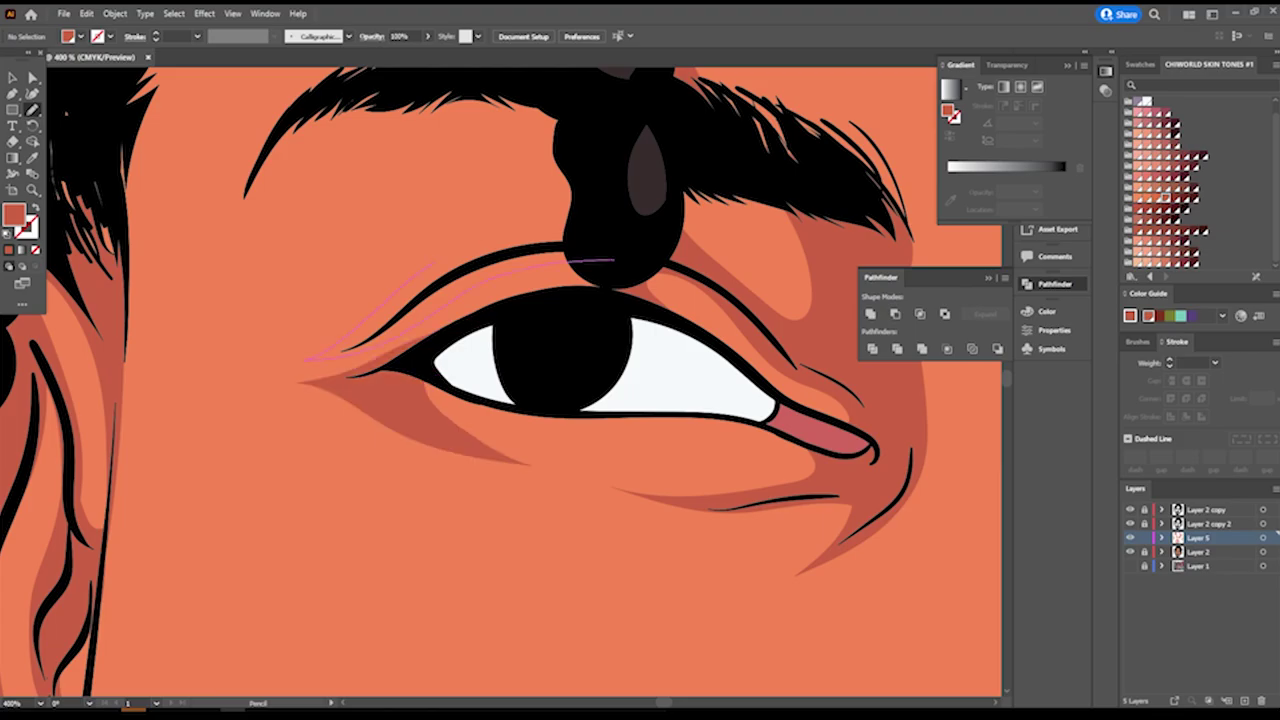
pyautogui.moveTo(612, 260); pyautogui.dragTo(306, 358)
# Add a shadow under the other eye and a stroke along its upper crease.
pyautogui.scroll(-3, 480, 330)
pyautogui.scroll(-2, 480, 330)
pyautogui.scroll(5, 640, 315)
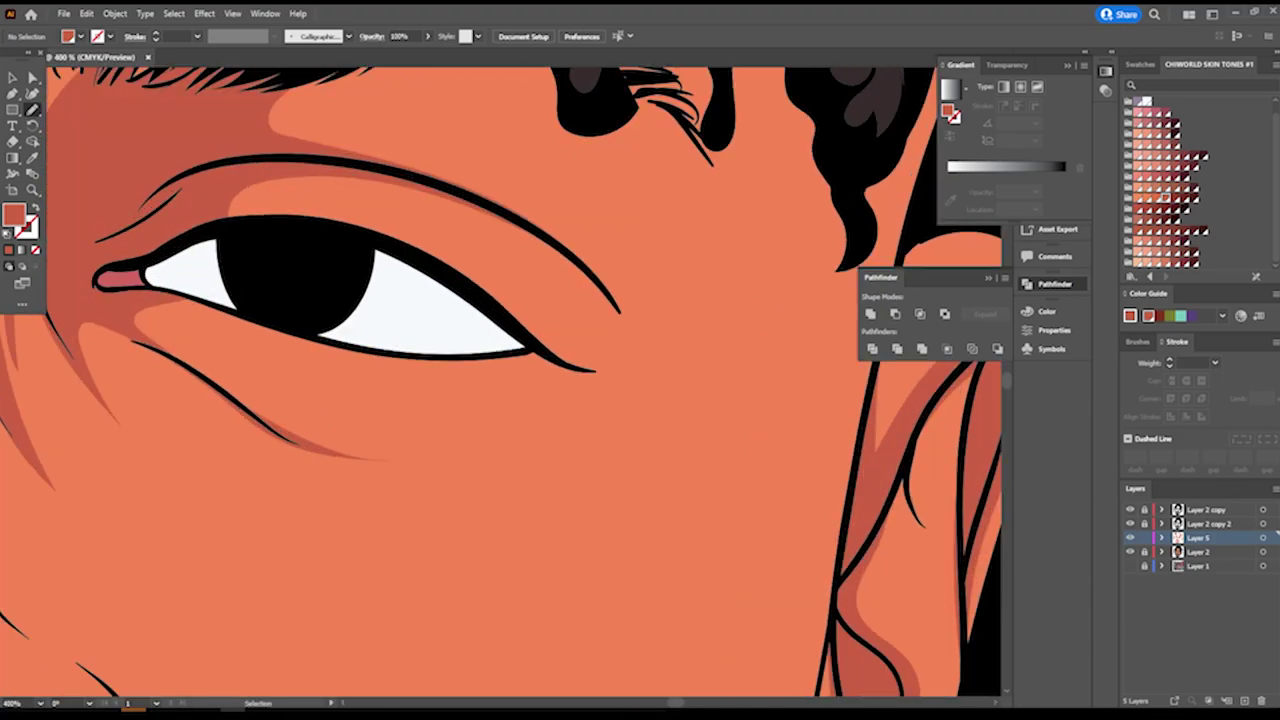
pyautogui.scroll(2, 520, 396)
pyautogui.moveTo(597, 418); pyautogui.dragTo(597, 418)
pyautogui.moveTo(404, 221); pyautogui.dragTo(605, 355)
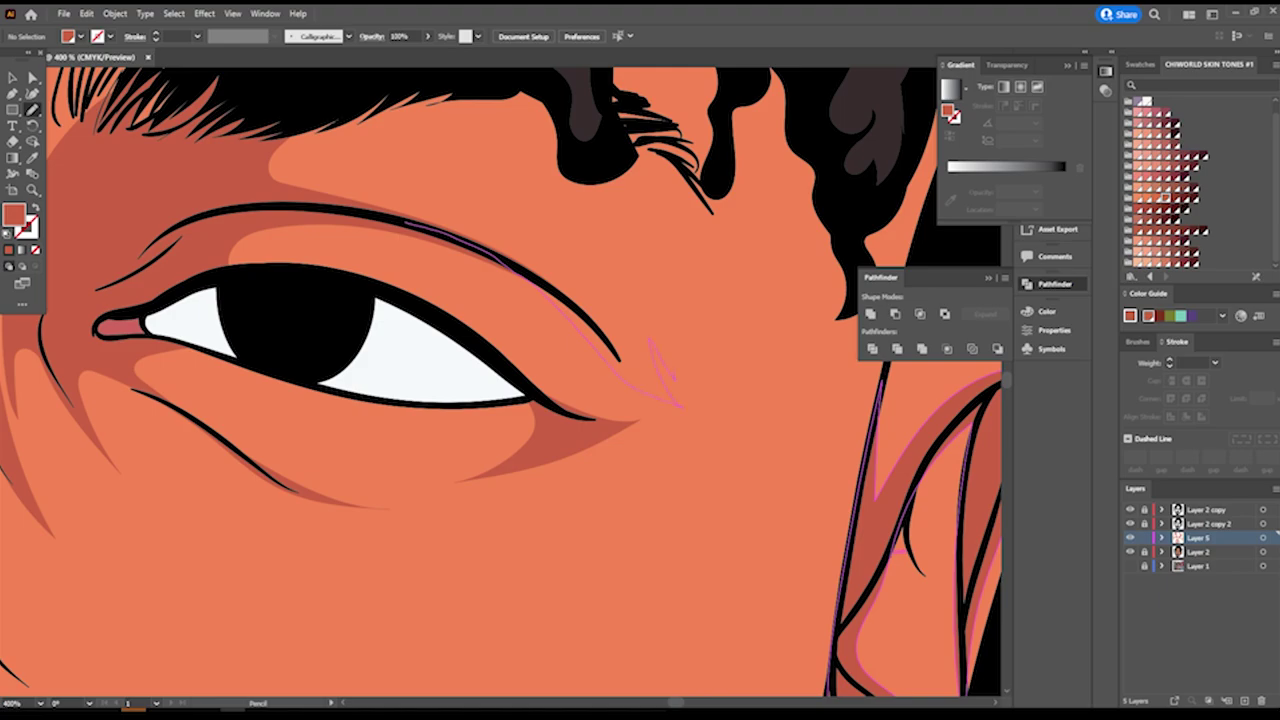
pyautogui.scroll(5, 640, 400)
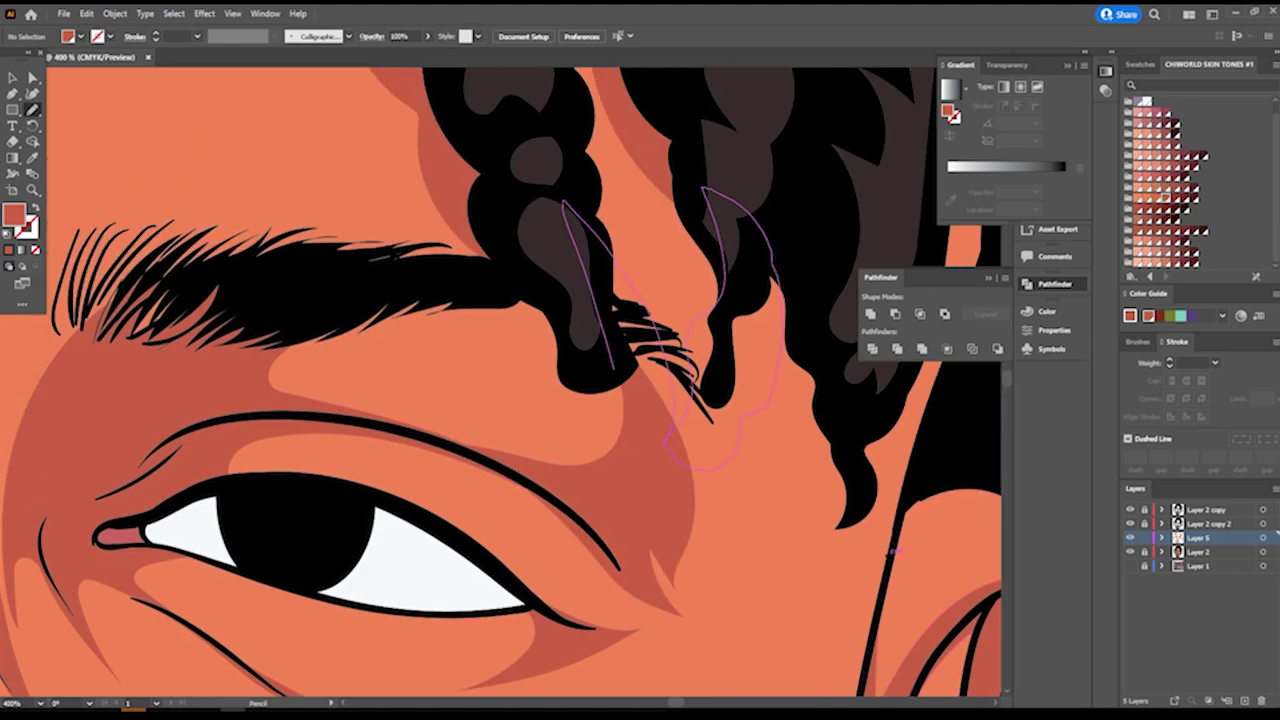
# Draw a shadow down the left cheek beside the beard.
pyautogui.hotkey('ctrl', '1')
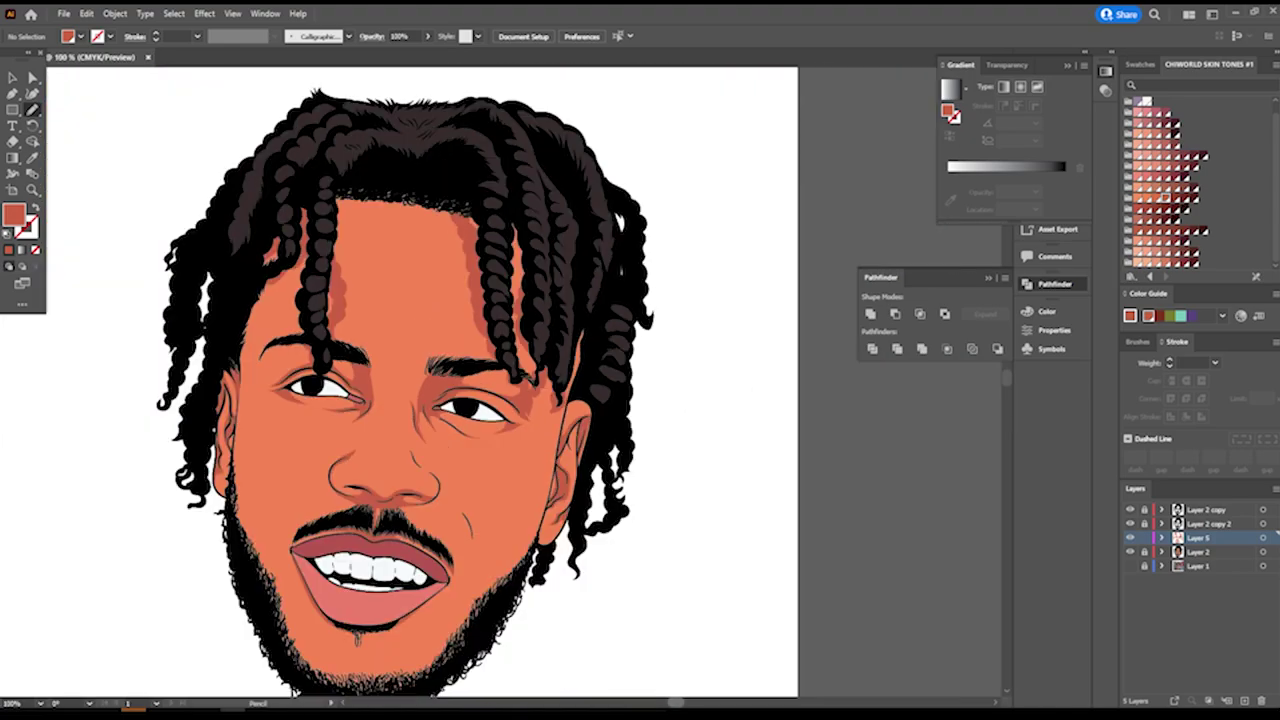
pyautogui.hotkey('ctrl', '+')
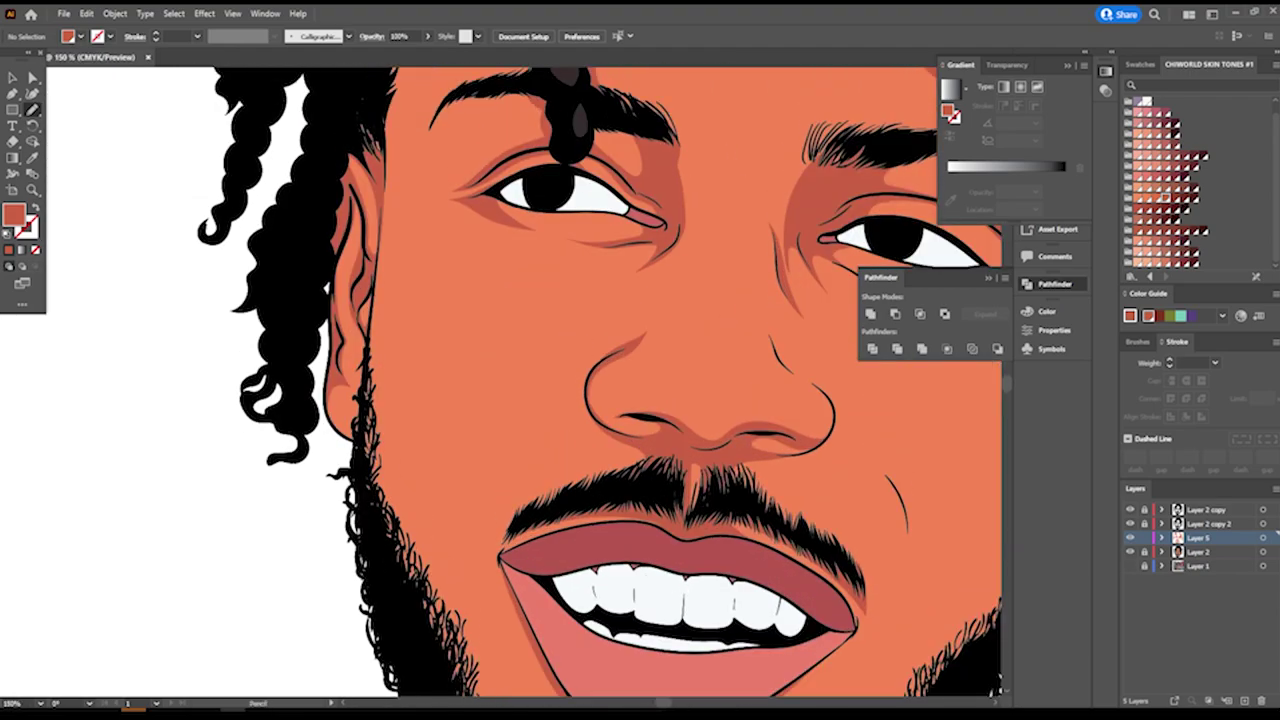
pyautogui.scroll(2, 377, 160)
pyautogui.moveTo(377, 155)
pyautogui.mouseDown()
pyautogui.moveTo(368, 620)
pyautogui.moveTo(418, 692)
pyautogui.mouseUp()
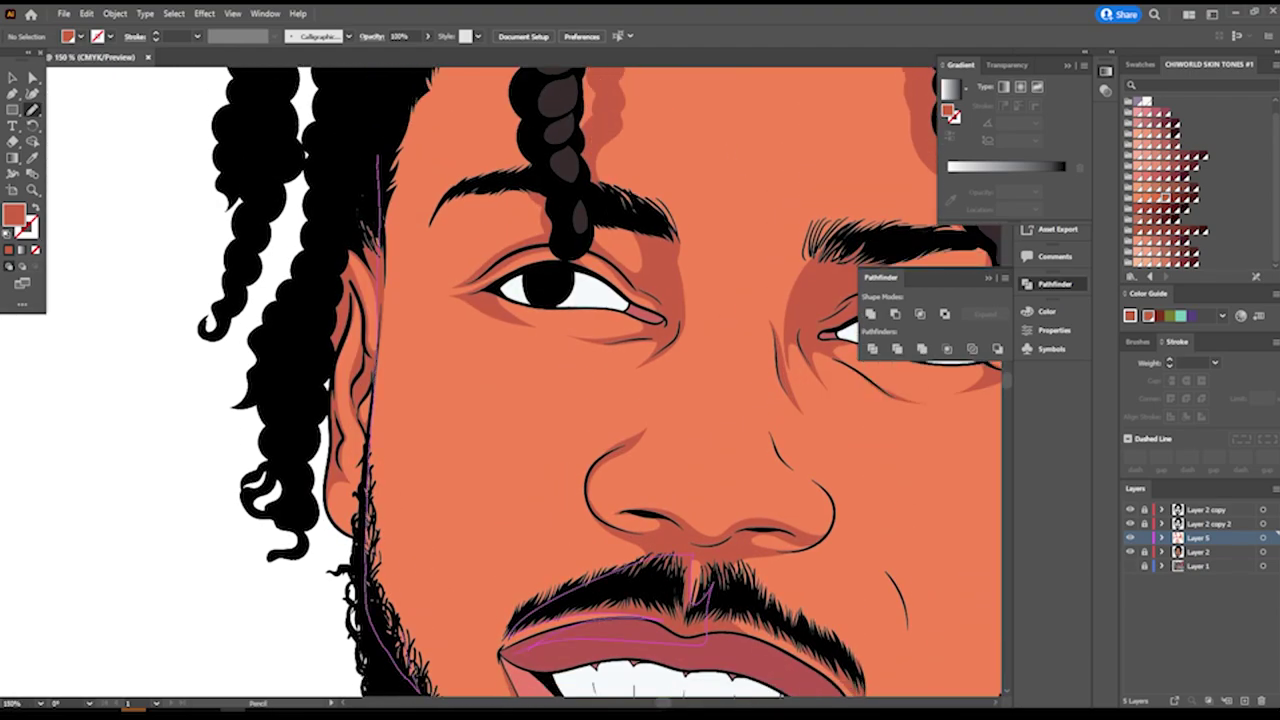
# Add skin-toned shadow strands along the beard edge.
pyautogui.hotkey('ctrl', '1')
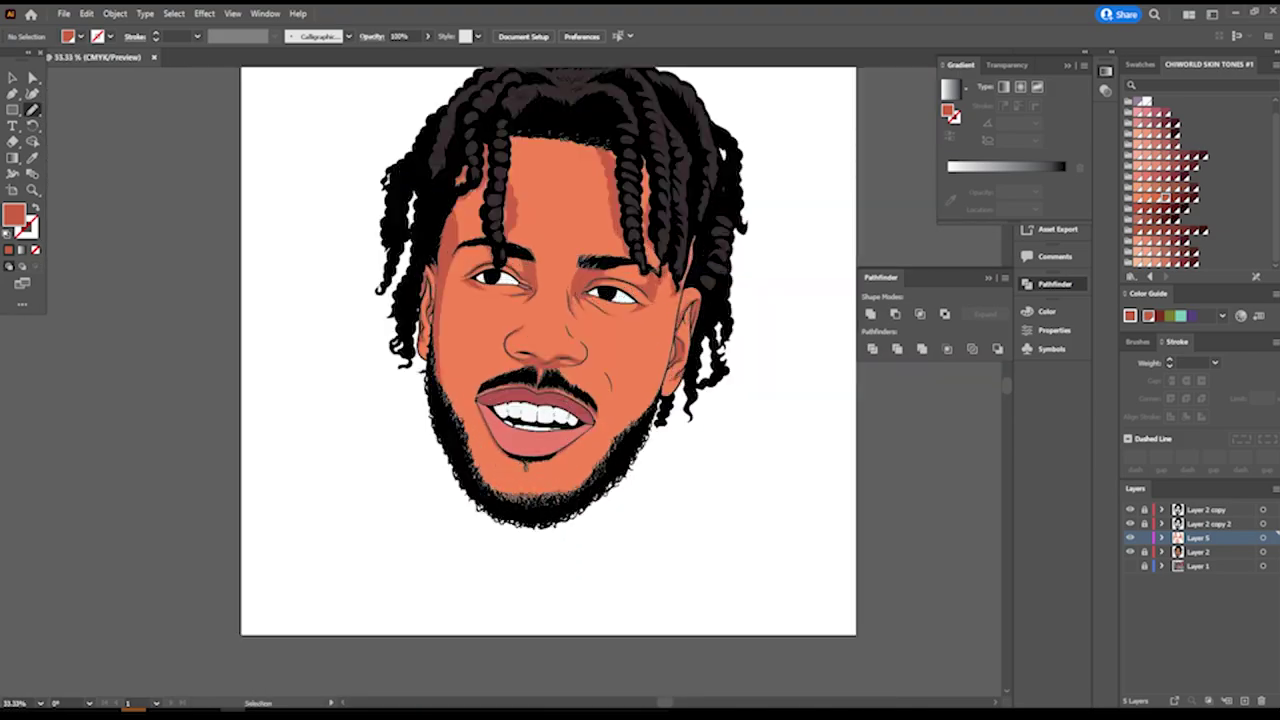
pyautogui.hotkey('ctrl', '+')
pyautogui.moveTo(708, 565); pyautogui.dragTo(628, 645)
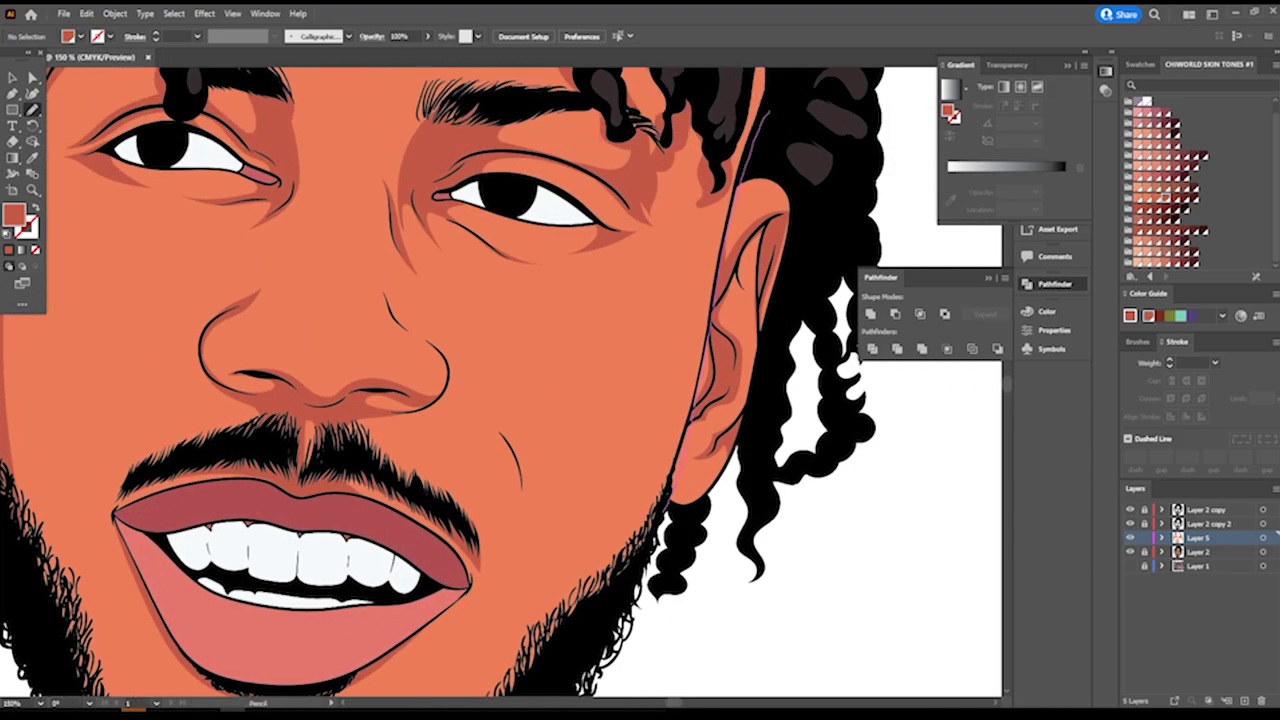
pyautogui.scroll(4, 470, 380)
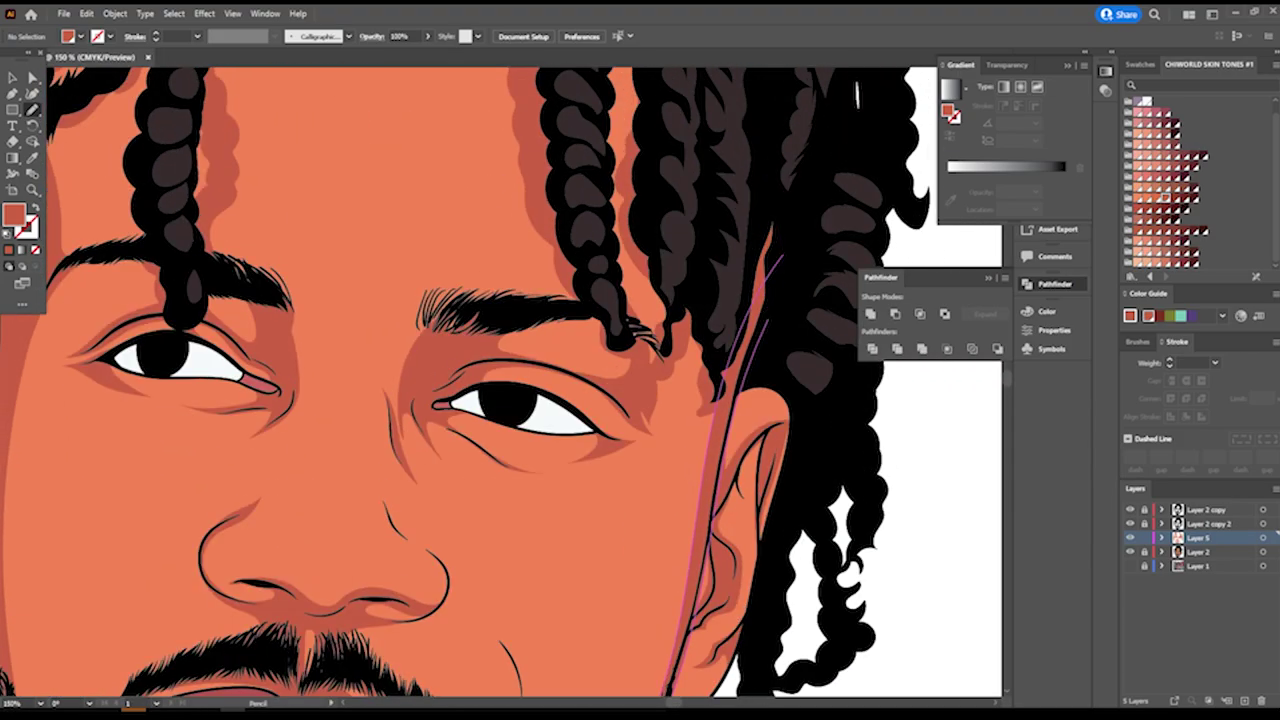
pyautogui.hotkey('ctrl', '0')
pyautogui.keyDown('alt'); pyautogui.scroll(5, 400, 300); pyautogui.keyUp('alt')
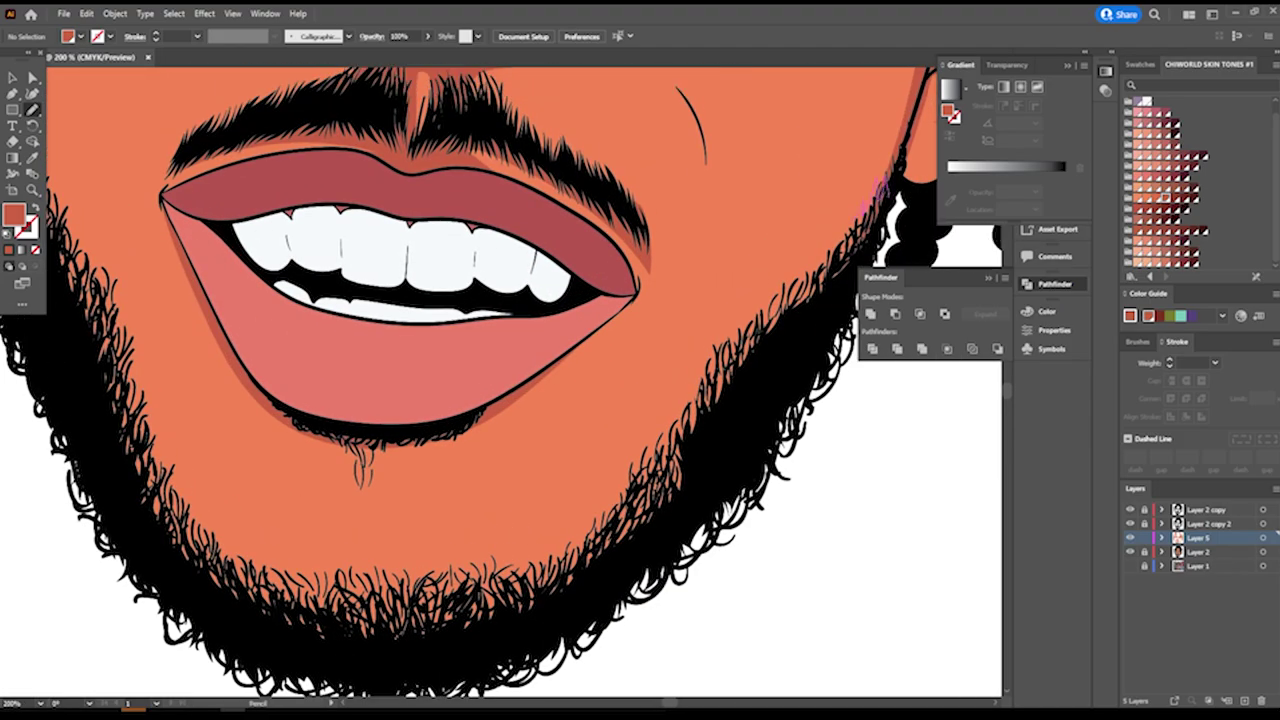
pyautogui.moveTo(705, 435); pyautogui.dragTo(707, 352)
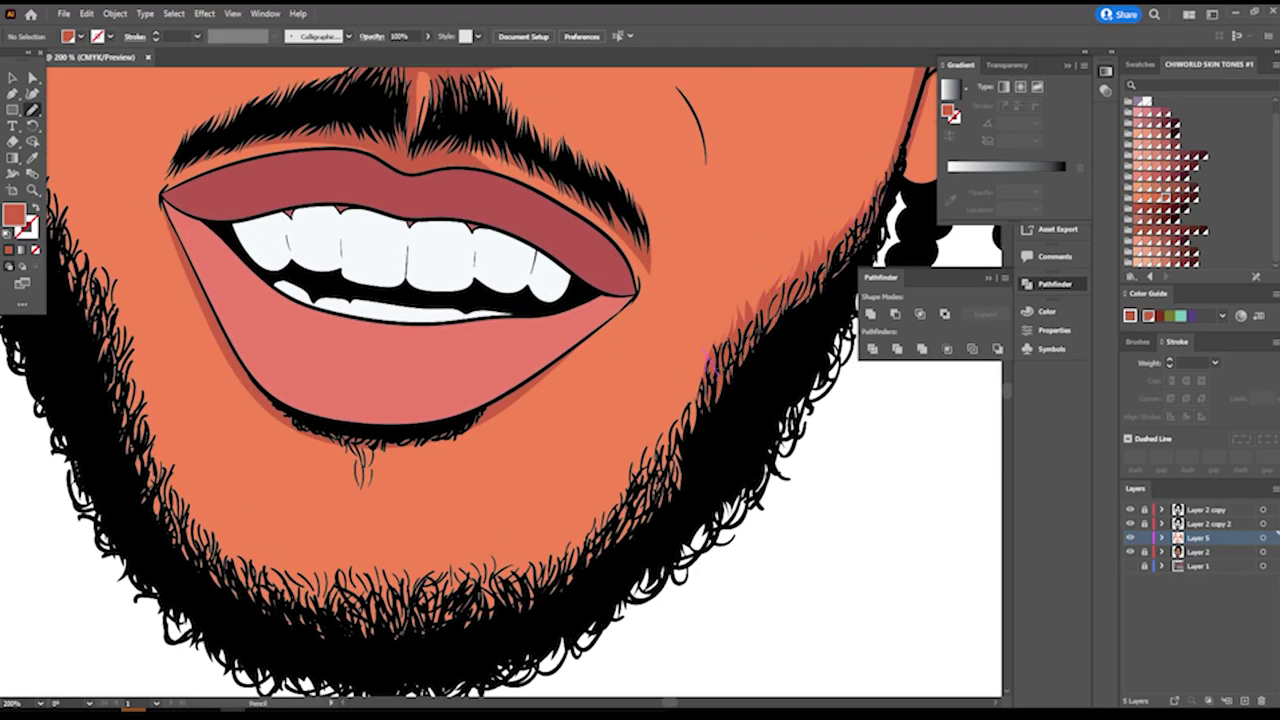
pyautogui.moveTo(600, 495); pyautogui.dragTo(708, 352)
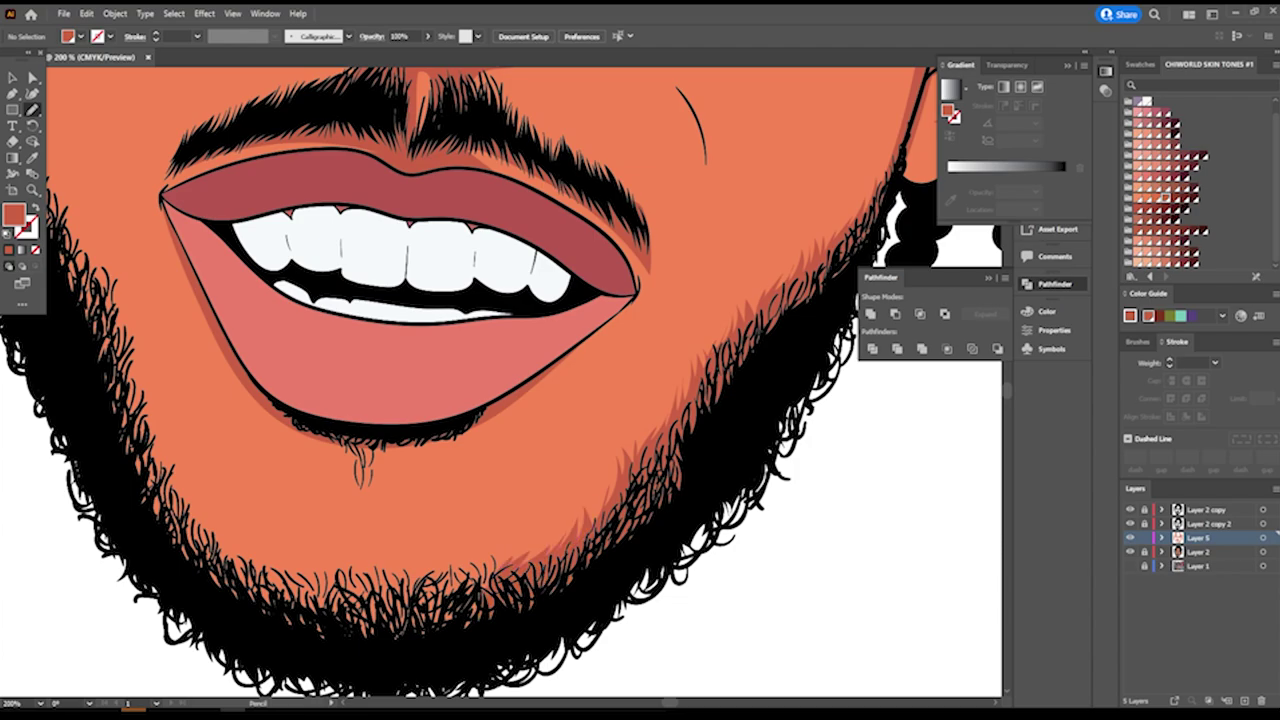
pyautogui.moveTo(388, 580); pyautogui.dragTo(492, 565)
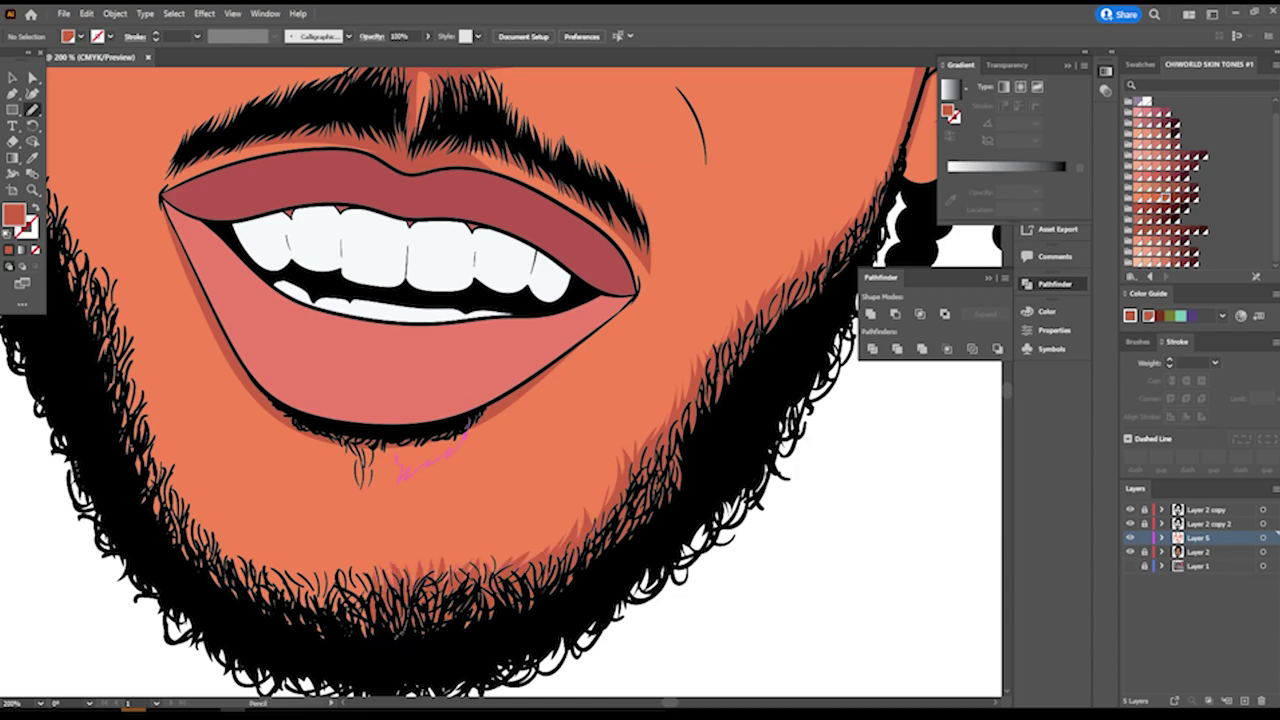
# Add a cheek shadow stroke and a shadow along the beard below the chin.
pyautogui.hotkey('ctrl', '-')
pyautogui.hotkey('ctrl', '-')
pyautogui.hotkey('ctrl', '+')
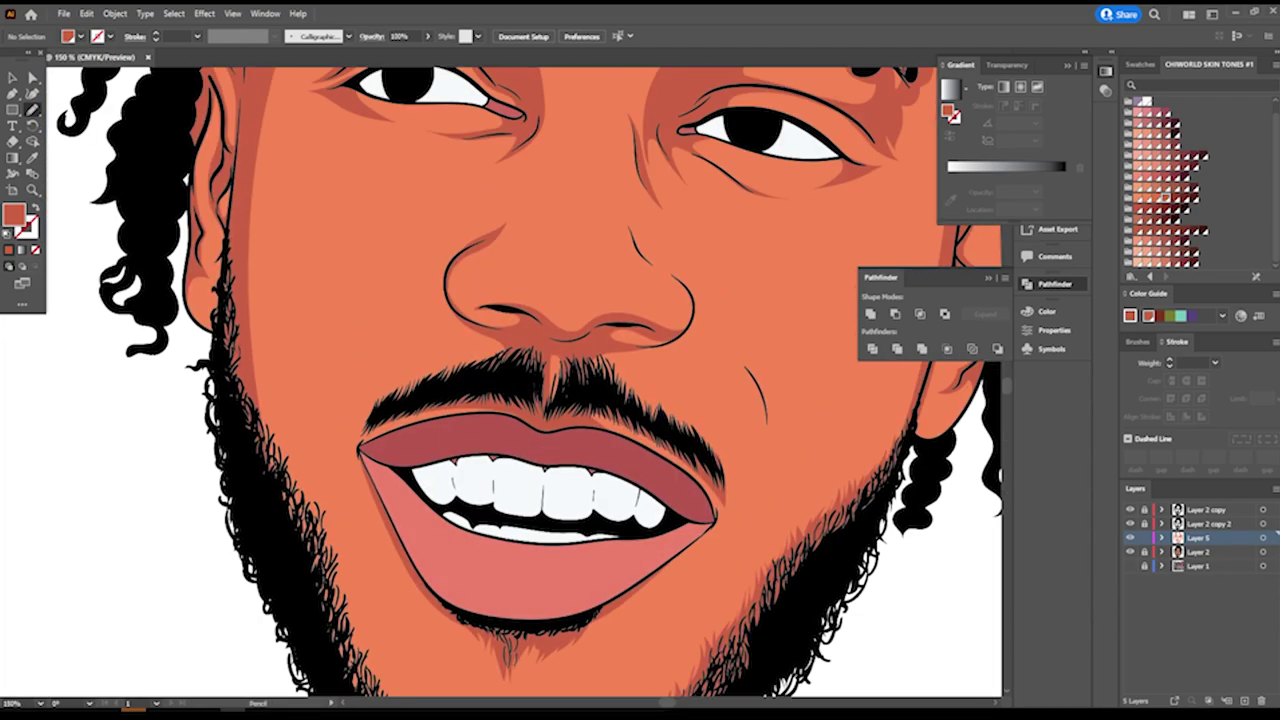
pyautogui.hotkey('ctrl', '+')
pyautogui.hotkey('ctrl', '+')
pyautogui.moveTo(628, 528); pyautogui.dragTo(628, 530)
pyautogui.scroll(-5, 628, 528)
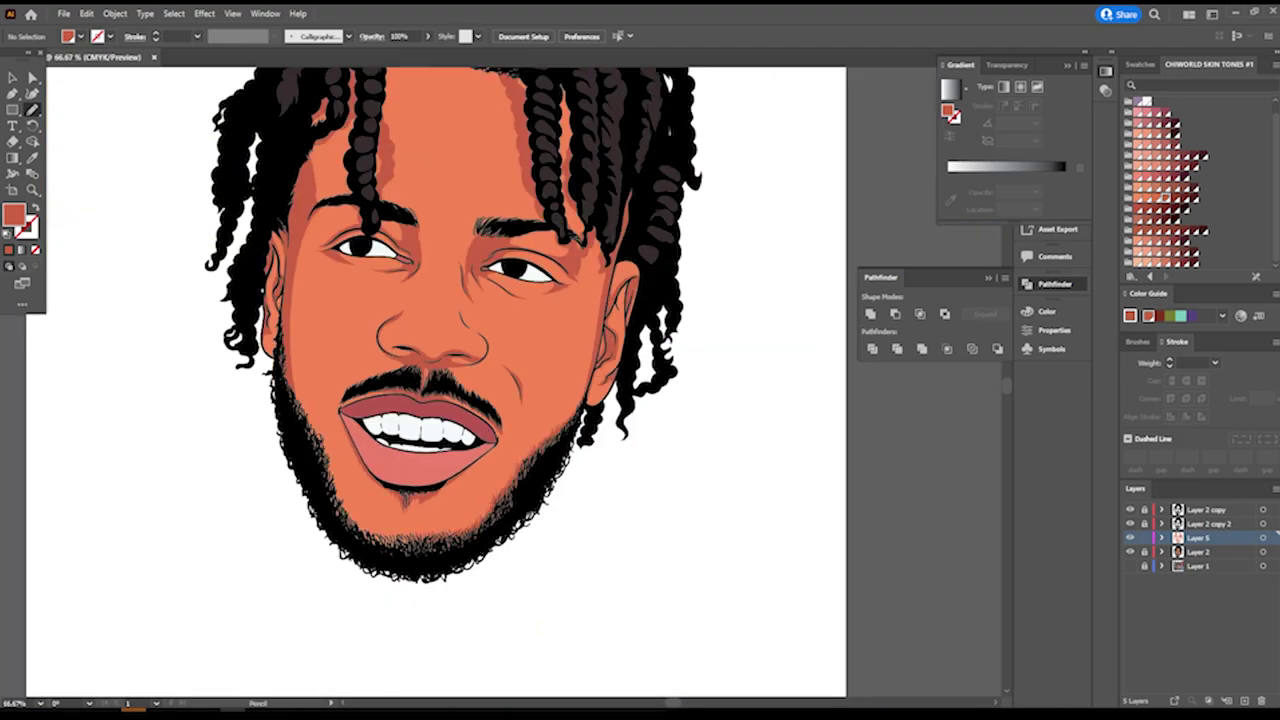
pyautogui.scroll(3, 414, 534)
pyautogui.scroll(1, 414, 534)
pyautogui.moveTo(400, 550); pyautogui.dragTo(600, 625)
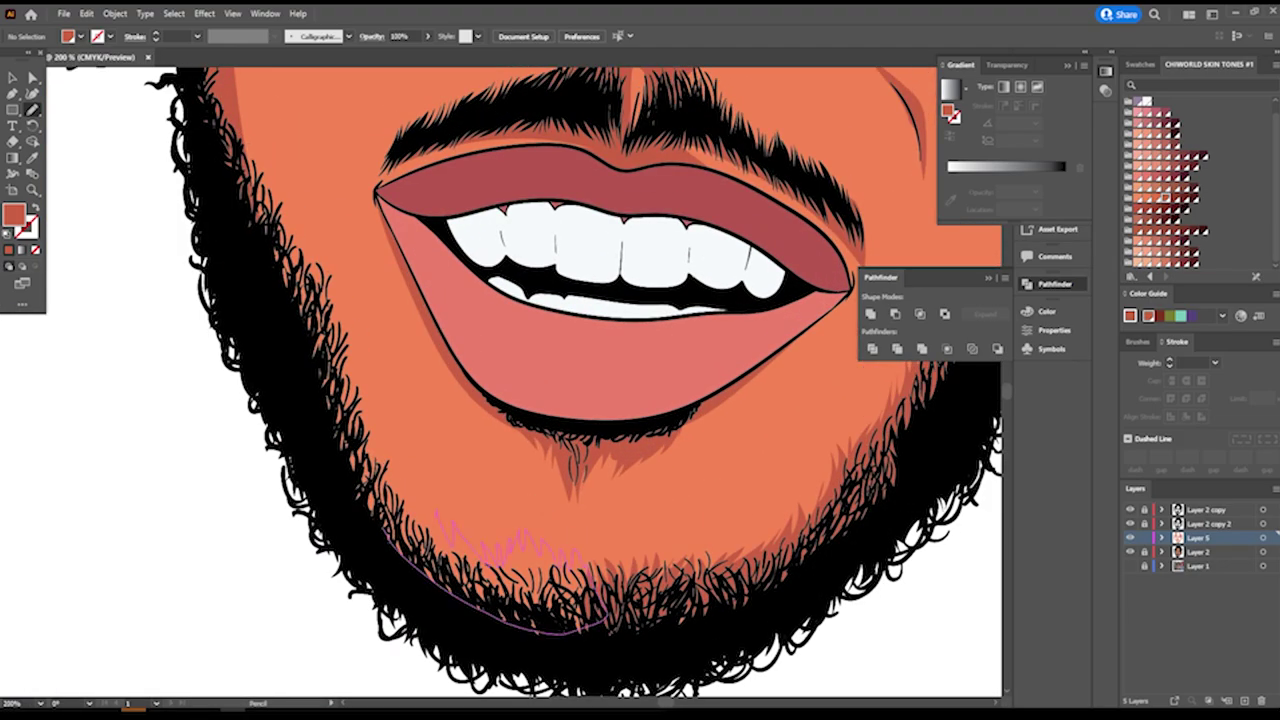
pyautogui.scroll(-1, 500, 380)
pyautogui.scroll(-1, 500, 380)
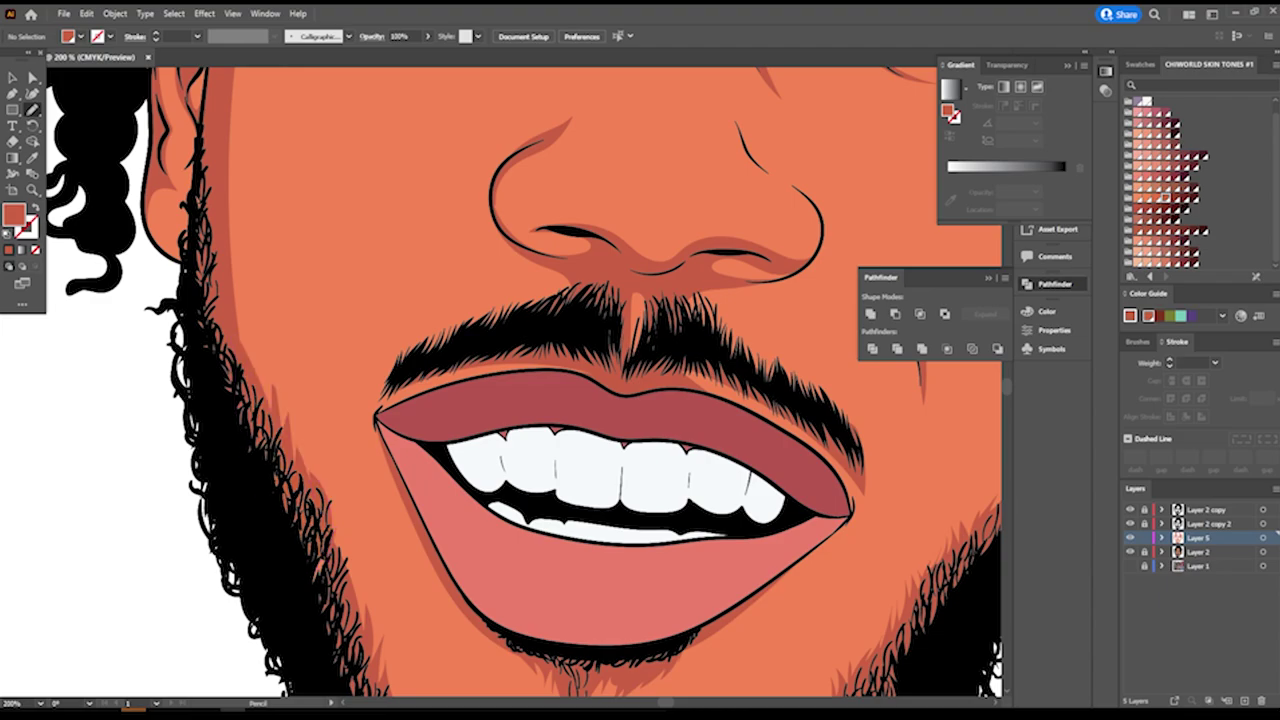
pyautogui.scroll(-4, 500, 380)
pyautogui.hotkey('ctrl', '+')
pyautogui.hotkey('ctrl', '+')
# Try a light shape around the nostril and nose tip, then undo and deselect.
pyautogui.hotkey('ctrl', 'l')
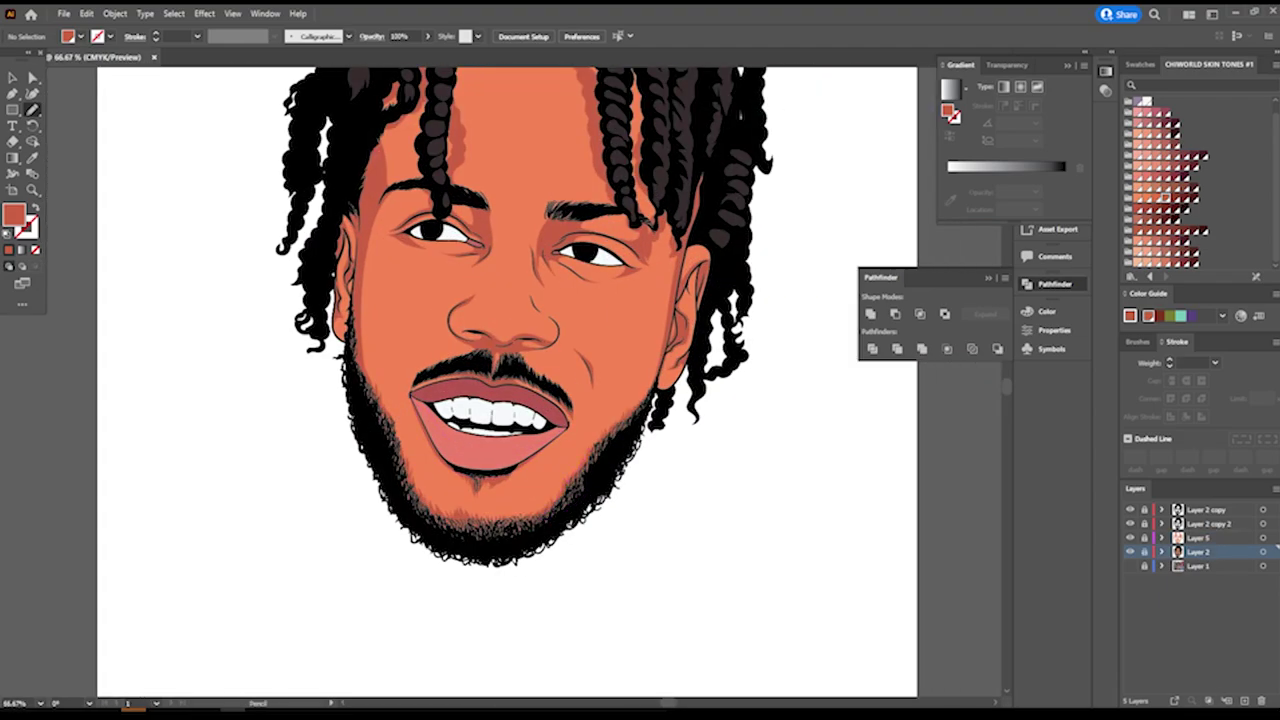
pyautogui.scroll(3, 470, 450)
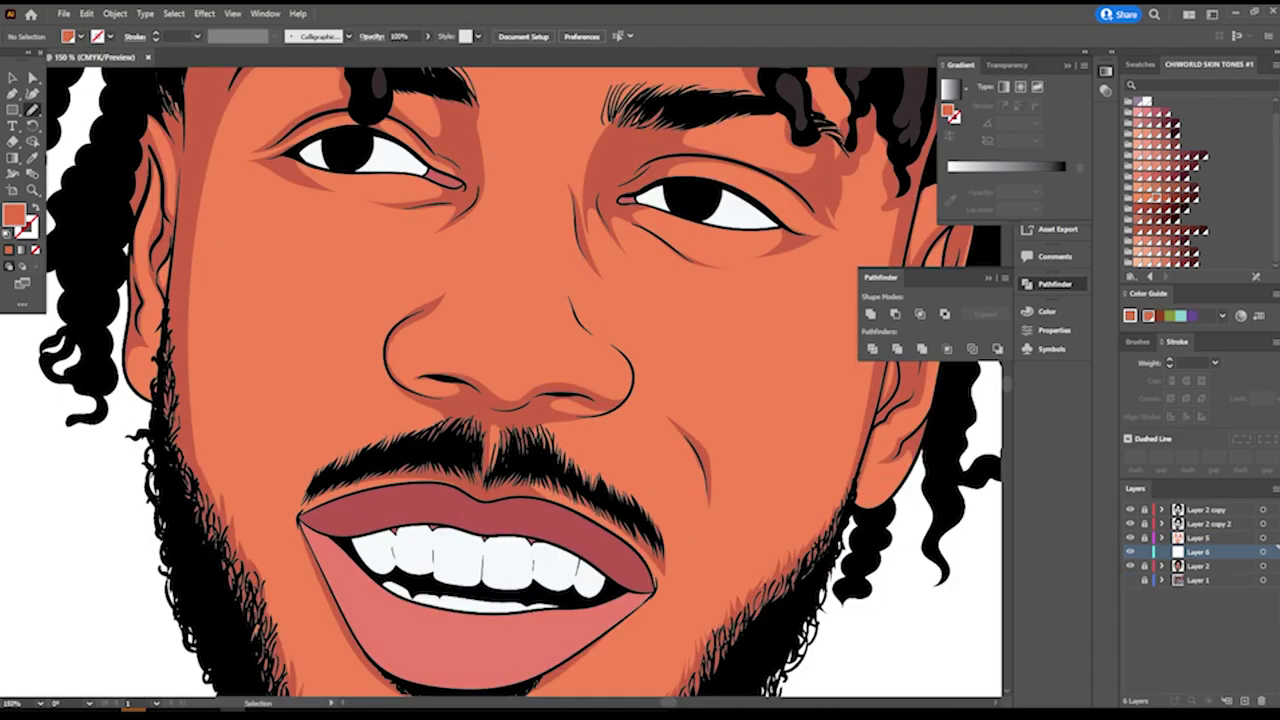
pyautogui.scroll(3, 470, 450)
pyautogui.moveTo(655, 462); pyautogui.dragTo(366, 320)
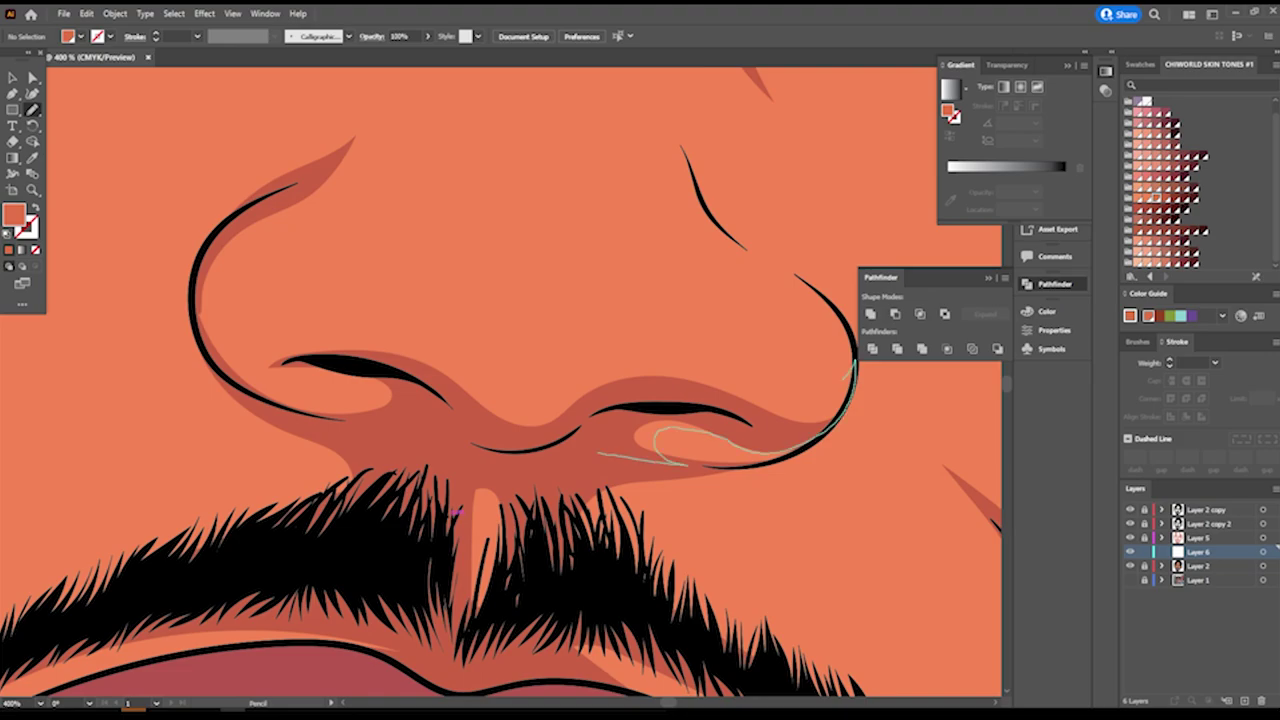
pyautogui.hotkey('ctrl', 'z')
pyautogui.hotkey('ctrl', '-')
pyautogui.hotkey('ctrl', '-')
pyautogui.hotkey('ctrl', '-')
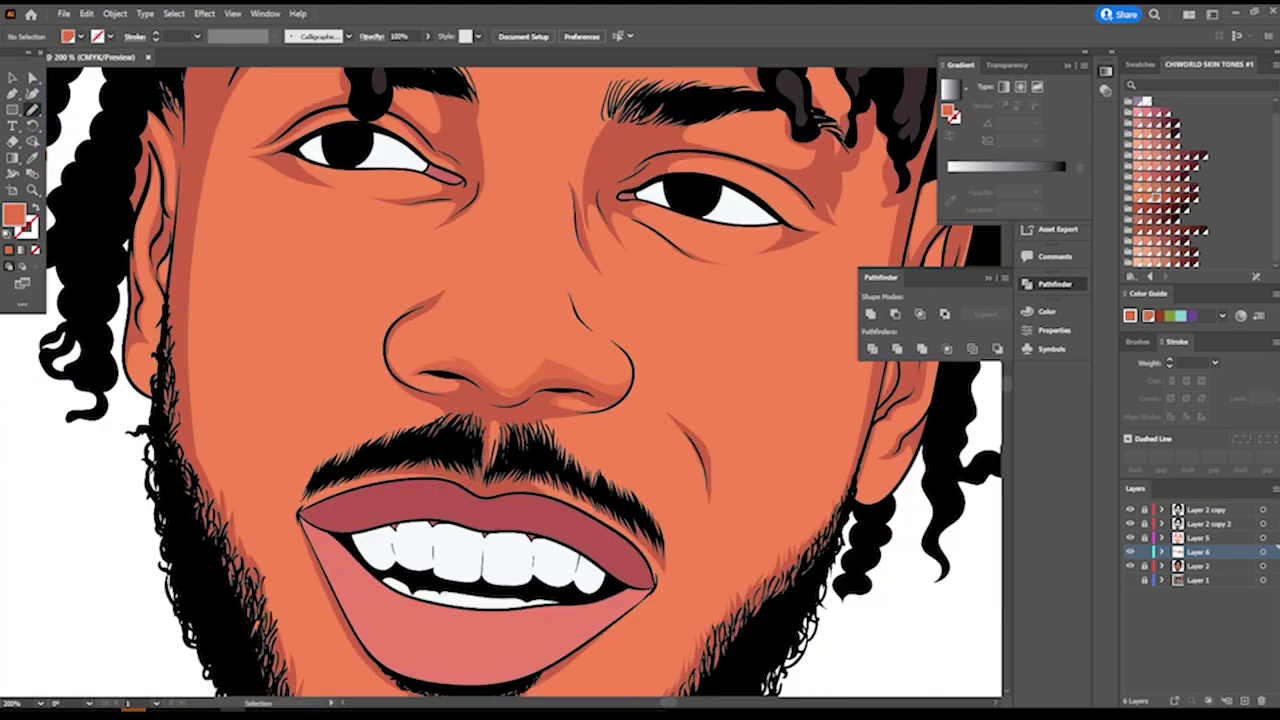
pyautogui.hotkey('ctrl', '+')
pyautogui.hotkey('ctrl', '+')
pyautogui.press('v')
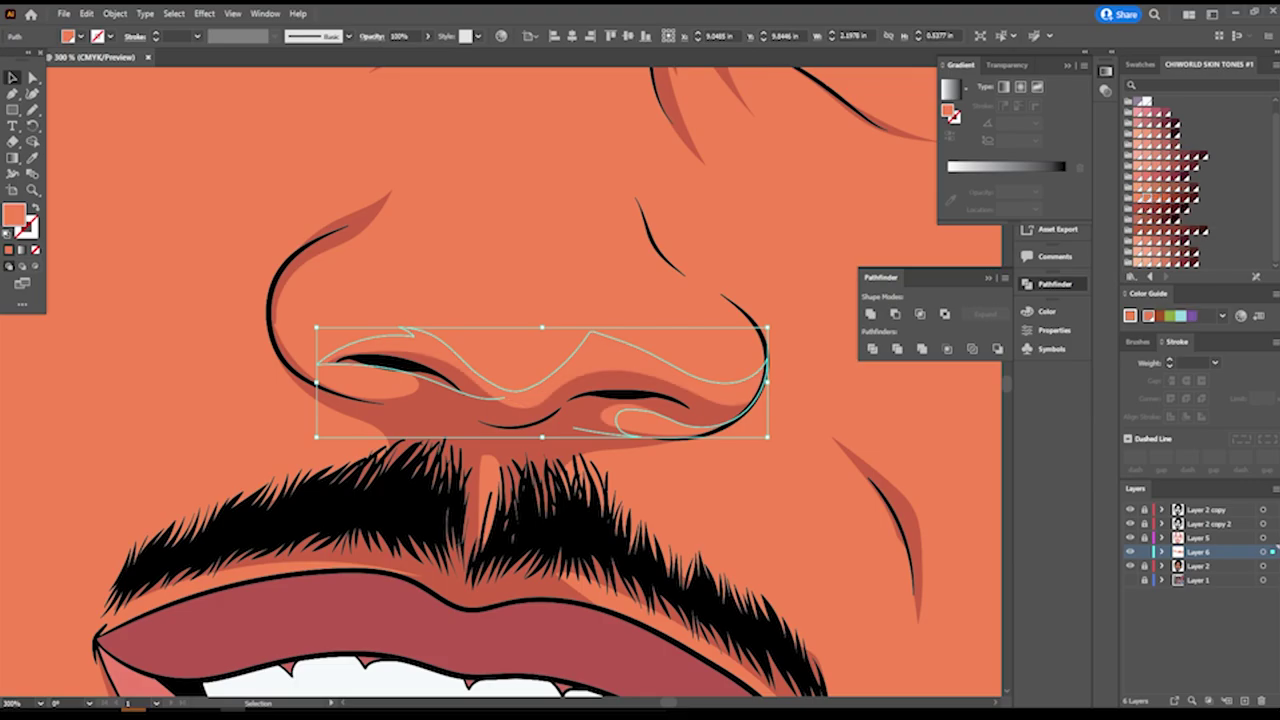
pyautogui.hotkey('ctrl', 'shift', 'a')
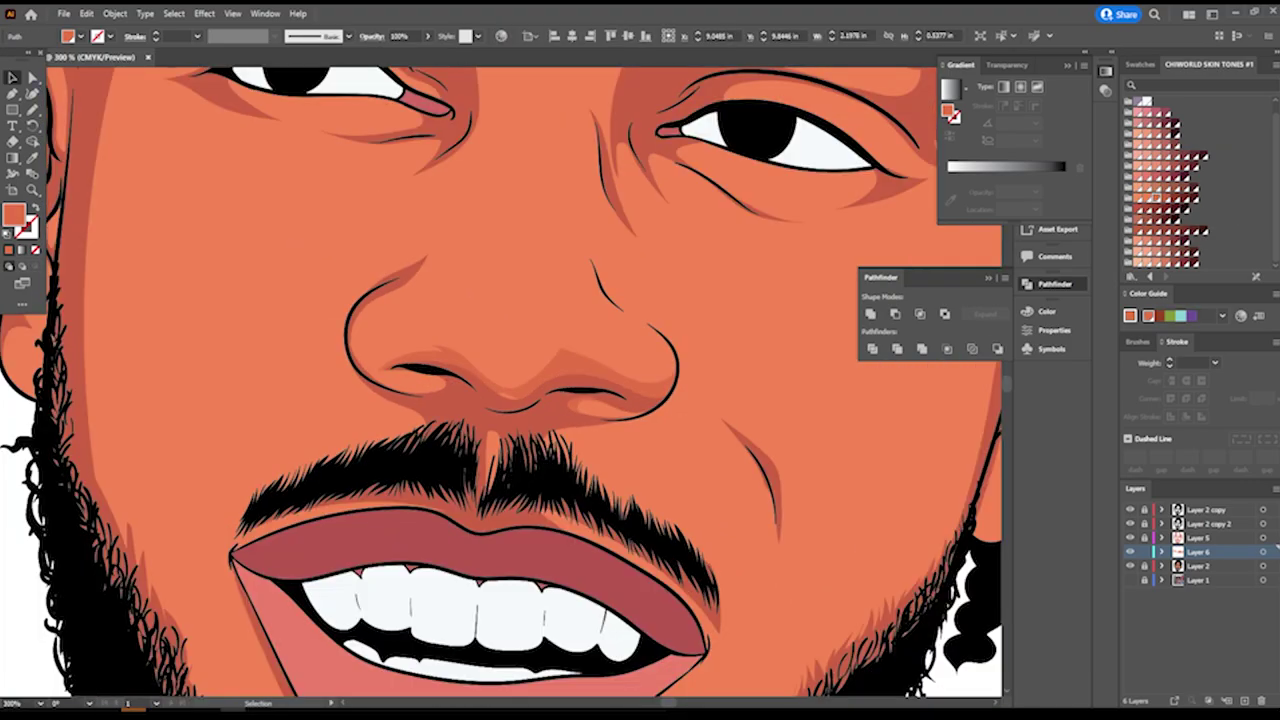
# Draw a shadow along the right side of the nose and around the nostril.
pyautogui.press('n')
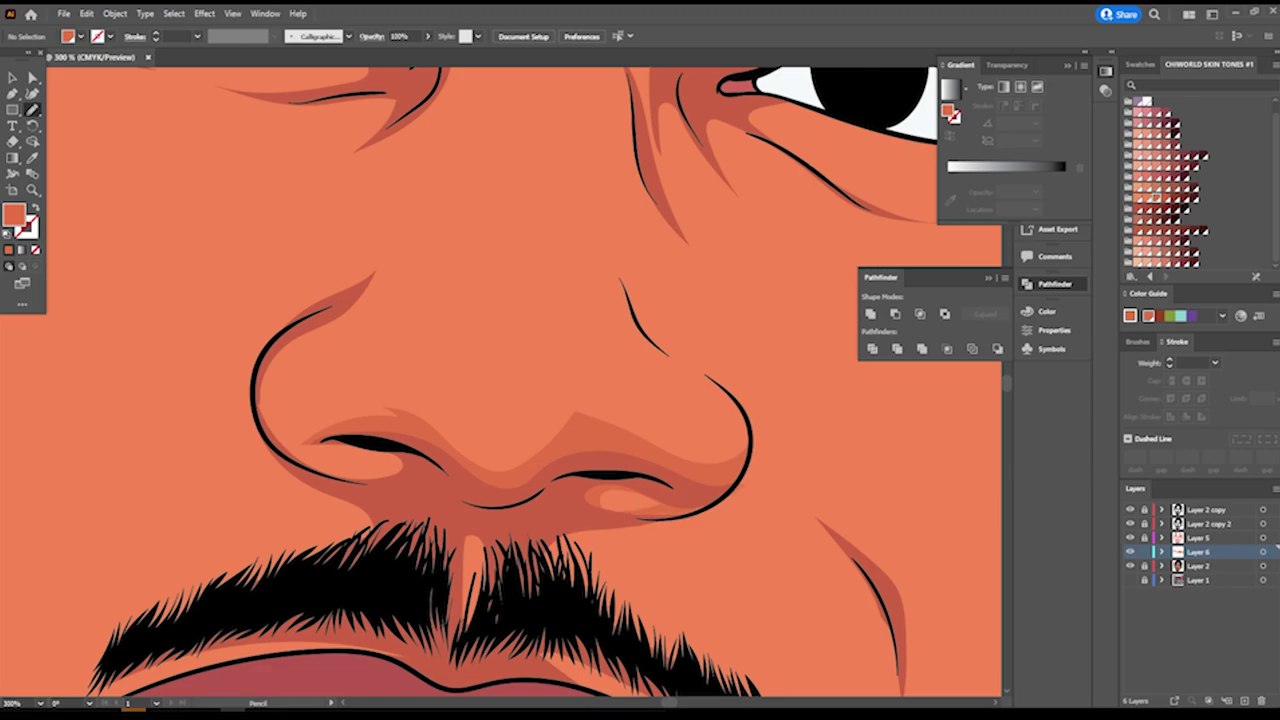
pyautogui.moveTo(710, 508); pyautogui.dragTo(688, 360)
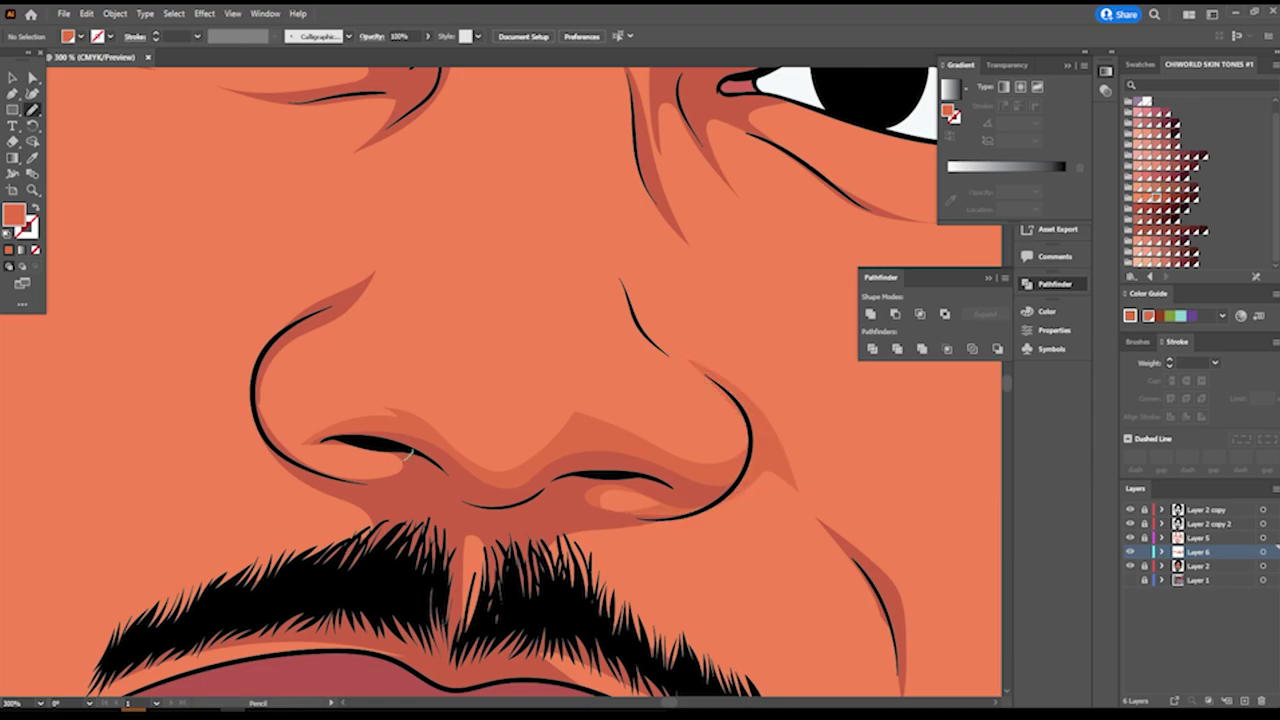
pyautogui.moveTo(408, 453)
pyautogui.mouseDown()
pyautogui.moveTo(377, 431)
pyautogui.moveTo(378, 240)
pyautogui.mouseUp()
pyautogui.hotkey('ctrl', '0')
pyautogui.scroll(5, 482, 338)
pyautogui.scroll(1, 482, 338)
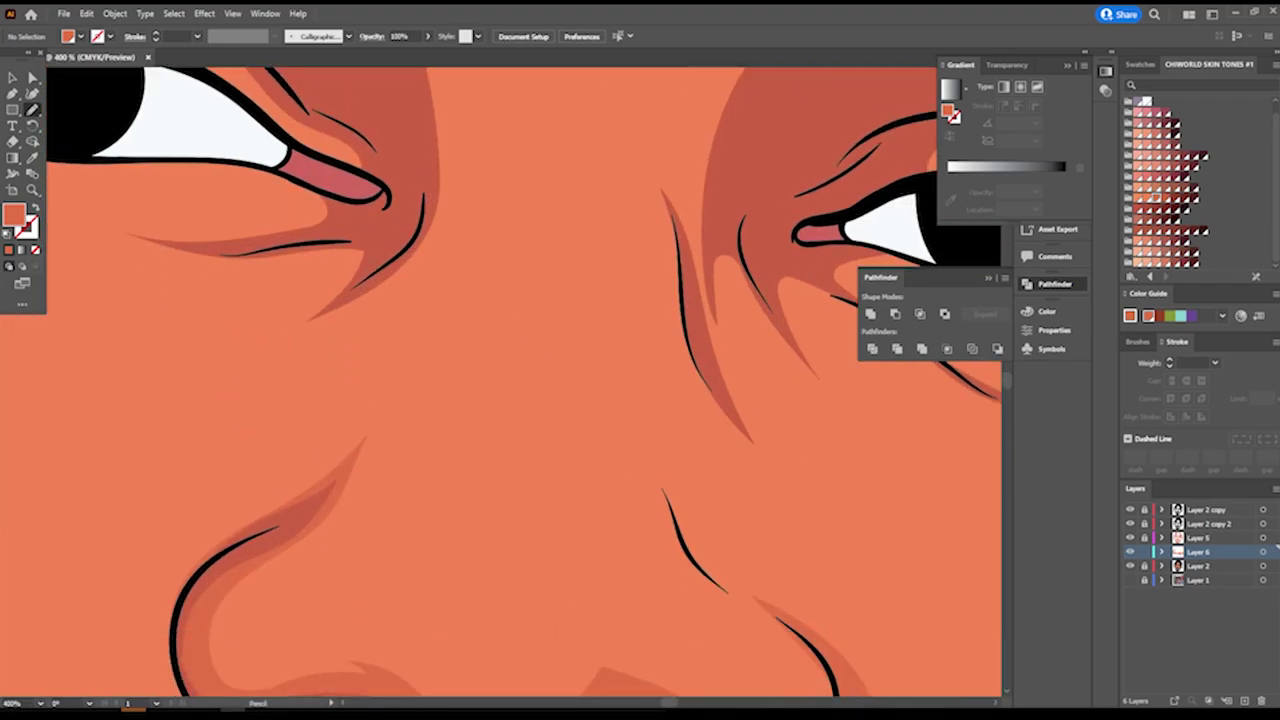
# Draw a shadow up the left side of the nose and fit the artboard.
pyautogui.moveTo(283, 546); pyautogui.dragTo(285, 408)
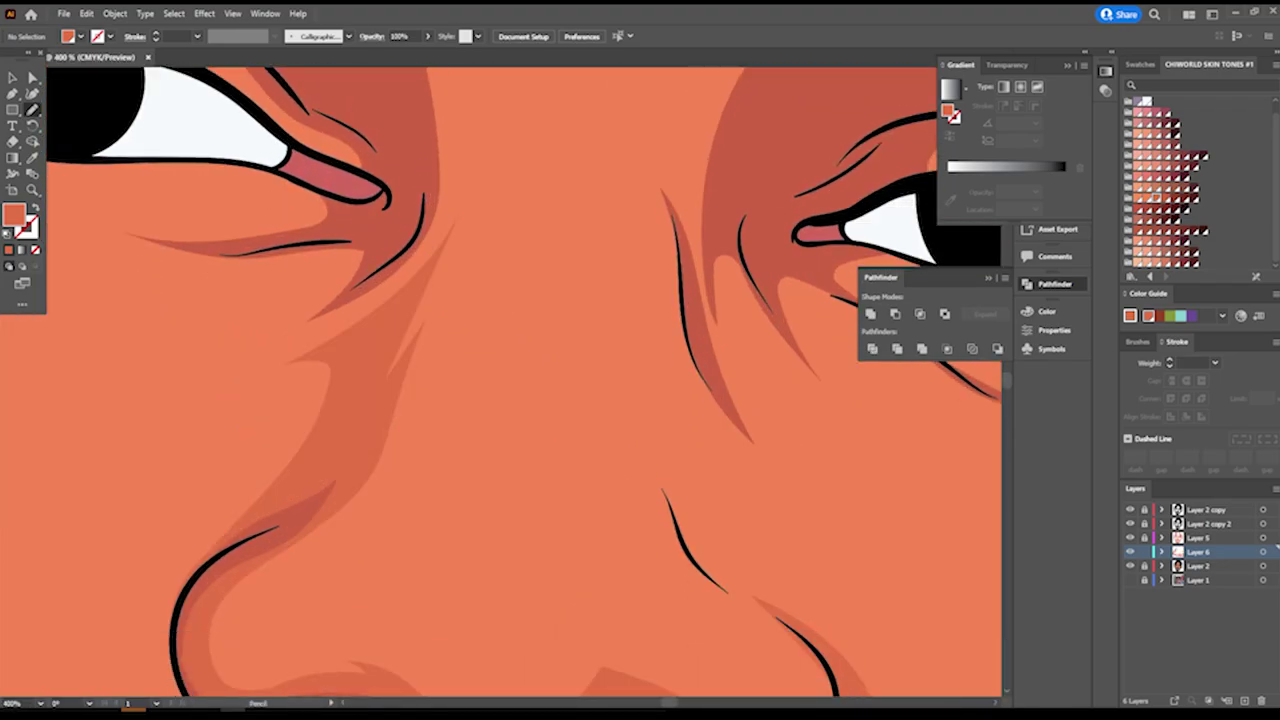
pyautogui.hotkey('ctrl', '1')
pyautogui.hotkey('ctrl', '0')
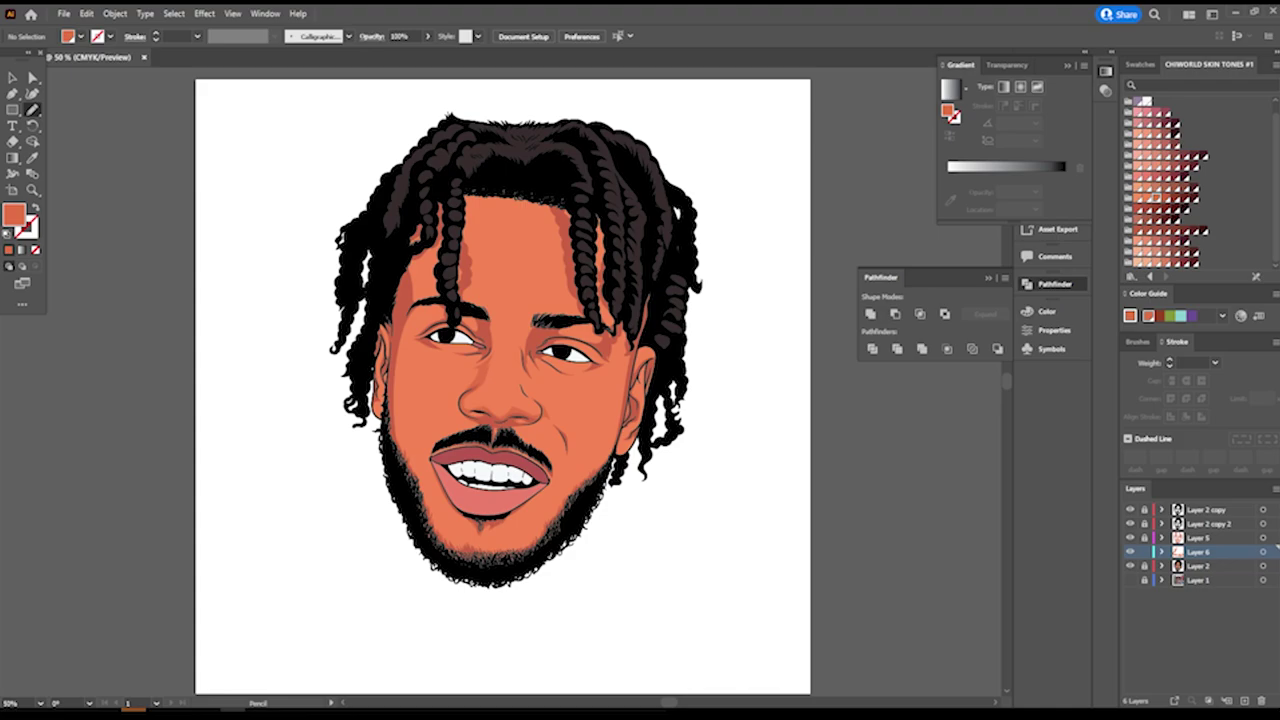
# Pencil shading beside the left eye, along the right eye crease, and from the left eyebrow into the braid.
pyautogui.scroll(3, 506, 344)
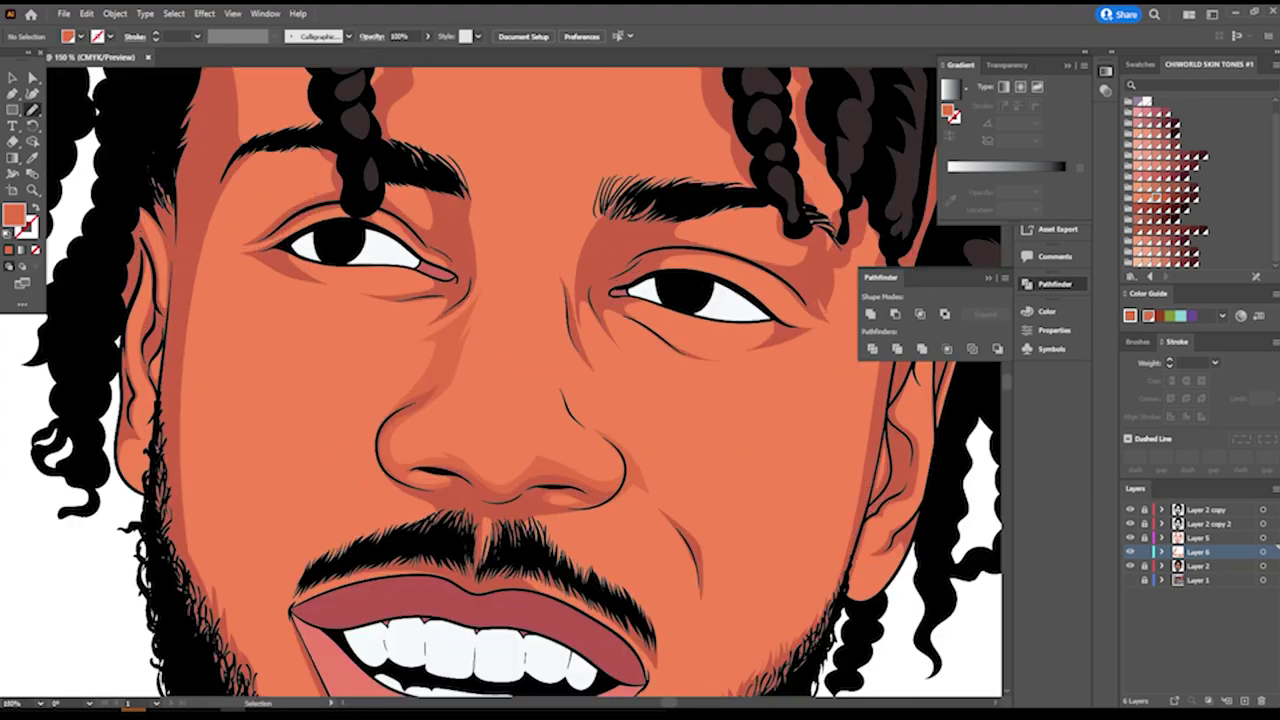
pyautogui.scroll(2, 506, 344)
pyautogui.moveTo(435, 365); pyautogui.dragTo(408, 178)
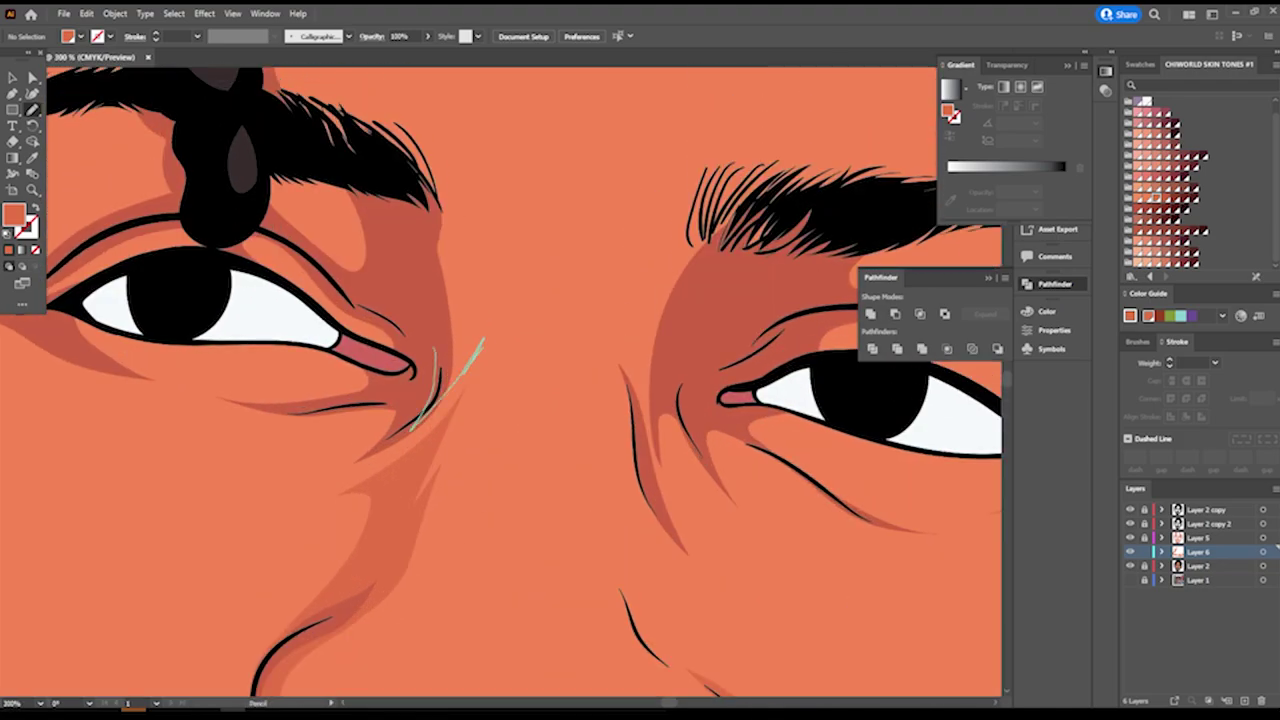
pyautogui.moveTo(645, 462); pyautogui.dragTo(660, 464)
pyautogui.scroll(-3, 660, 464)
pyautogui.scroll(-2, 660, 464)
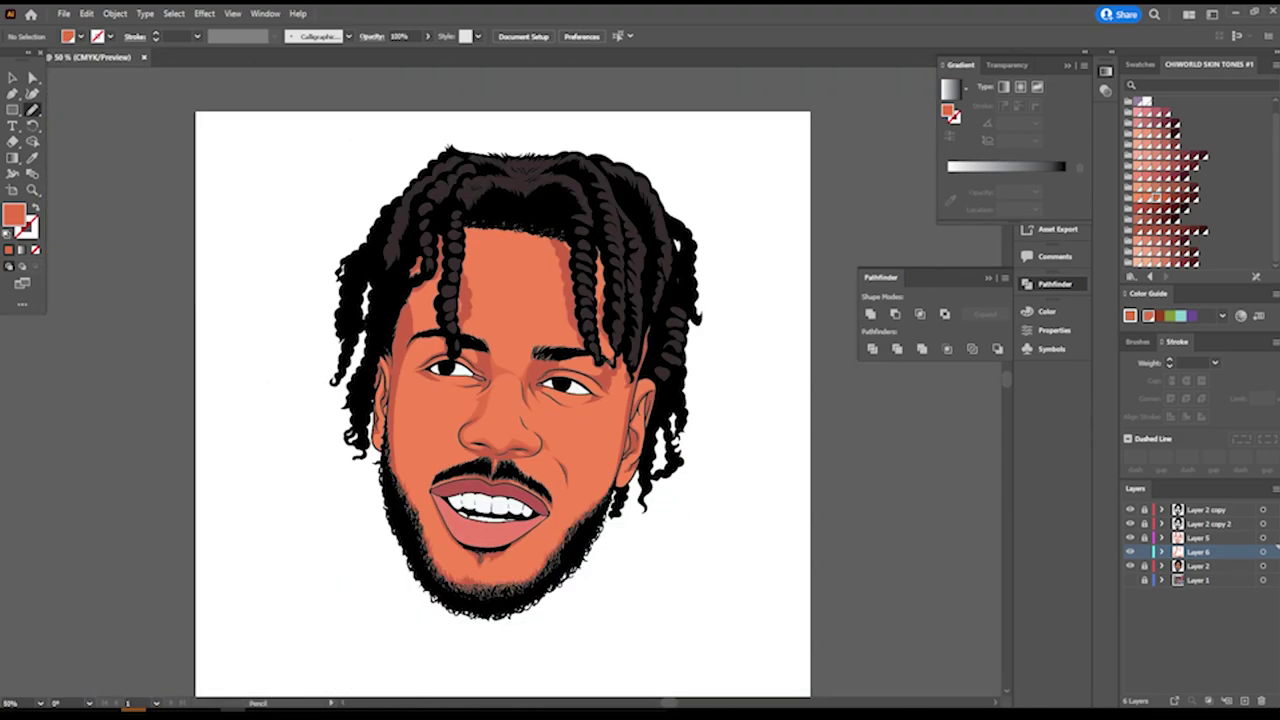
pyautogui.scroll(3, 500, 380)
pyautogui.scroll(1, 500, 380)
pyautogui.scroll(1, 978, 692)
pyautogui.moveTo(190, 436); pyautogui.dragTo(374, 252)
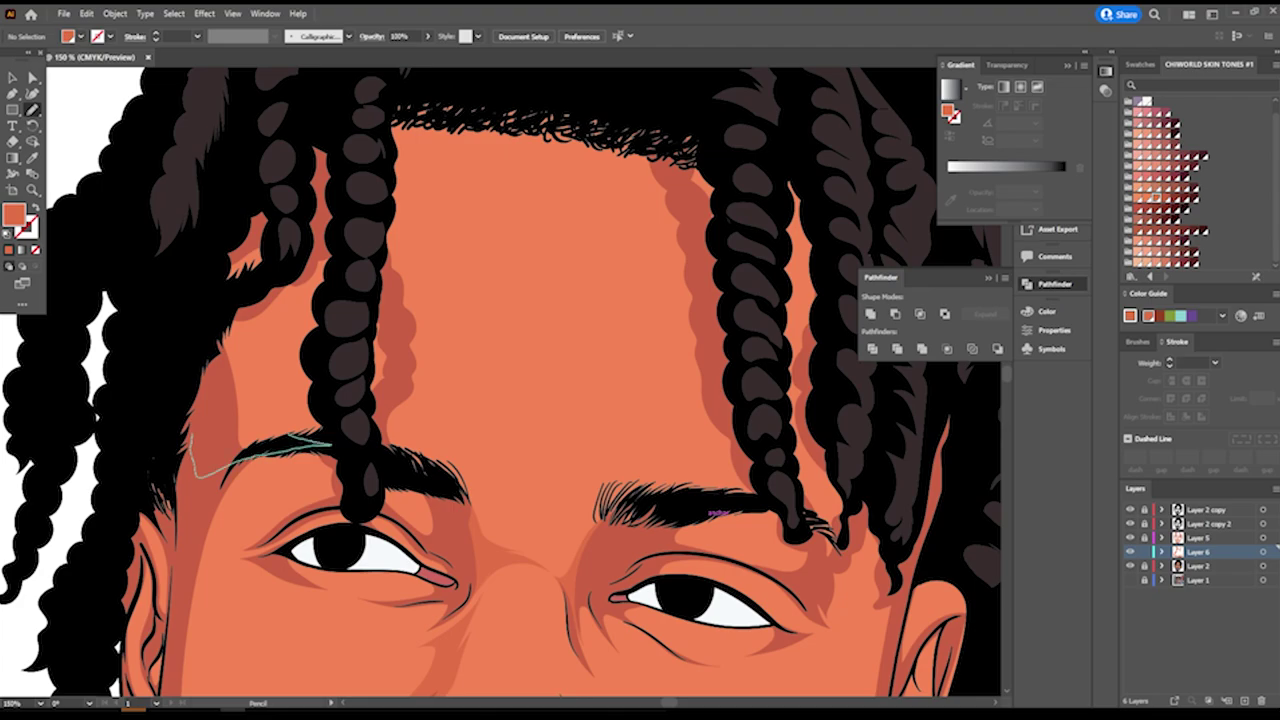
pyautogui.hotkey('ctrl', '-')
pyautogui.hotkey('ctrl', '-')
pyautogui.hotkey('ctrl', '-')
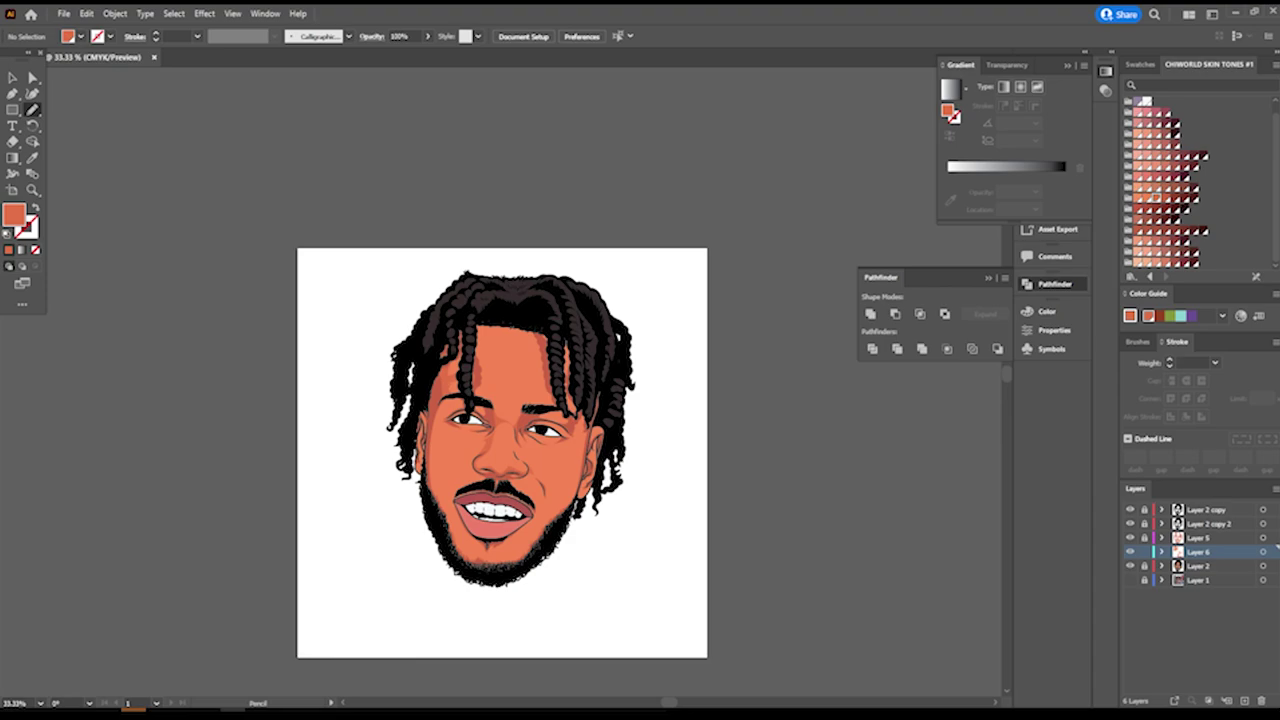
# Draw shading shapes along the left jaw and up the left cheek, plus a thin cheek shape.
pyautogui.scroll(1, 601, 534)
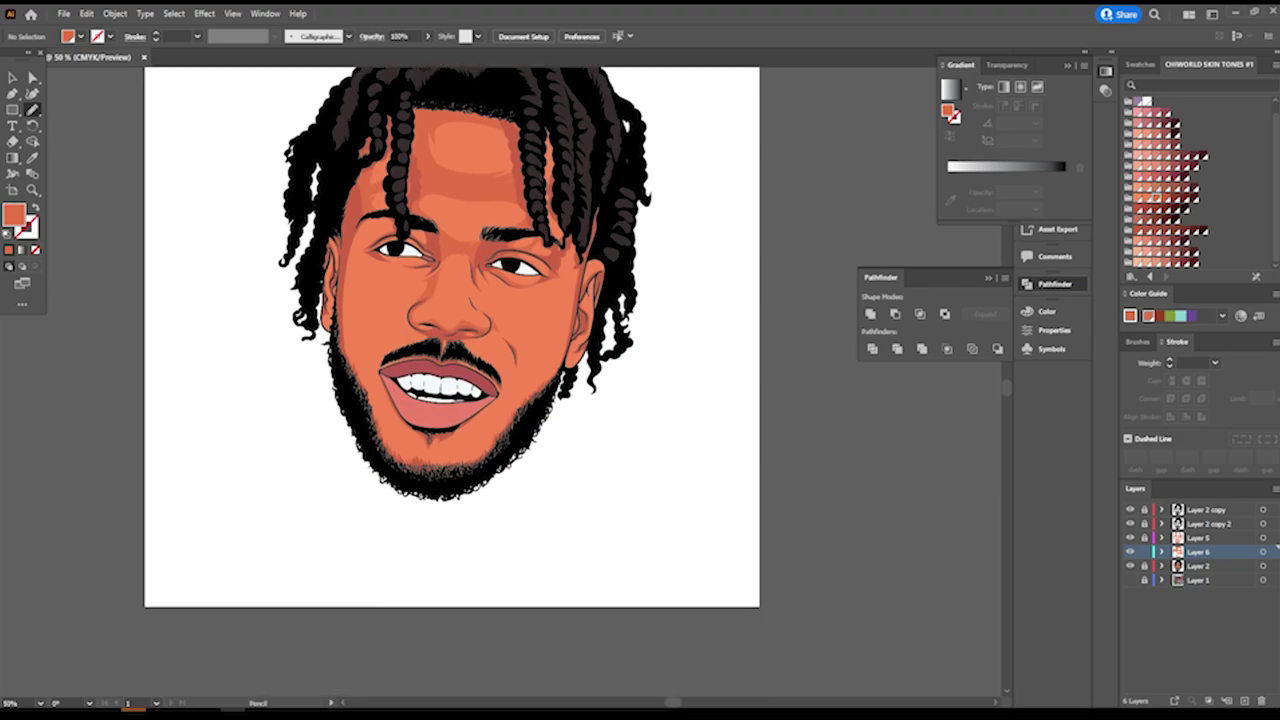
pyautogui.scroll(2, 400, 610)
pyautogui.scroll(1, 355, 385)
pyautogui.moveTo(297, 440); pyautogui.dragTo(431, 477)
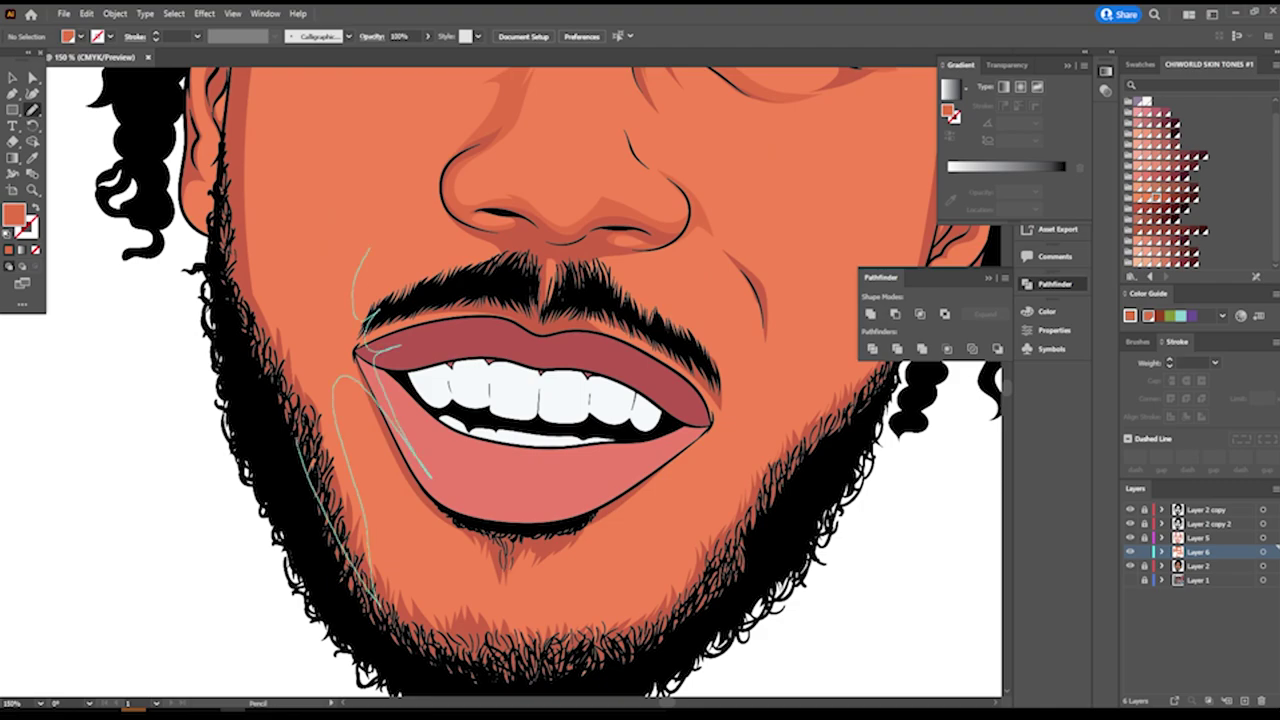
pyautogui.moveTo(400, 405); pyautogui.dragTo(250, 96)
pyautogui.hotkey('ctrl', '-')
pyautogui.scroll(2, 560, 420)
pyautogui.scroll(1, 560, 420)
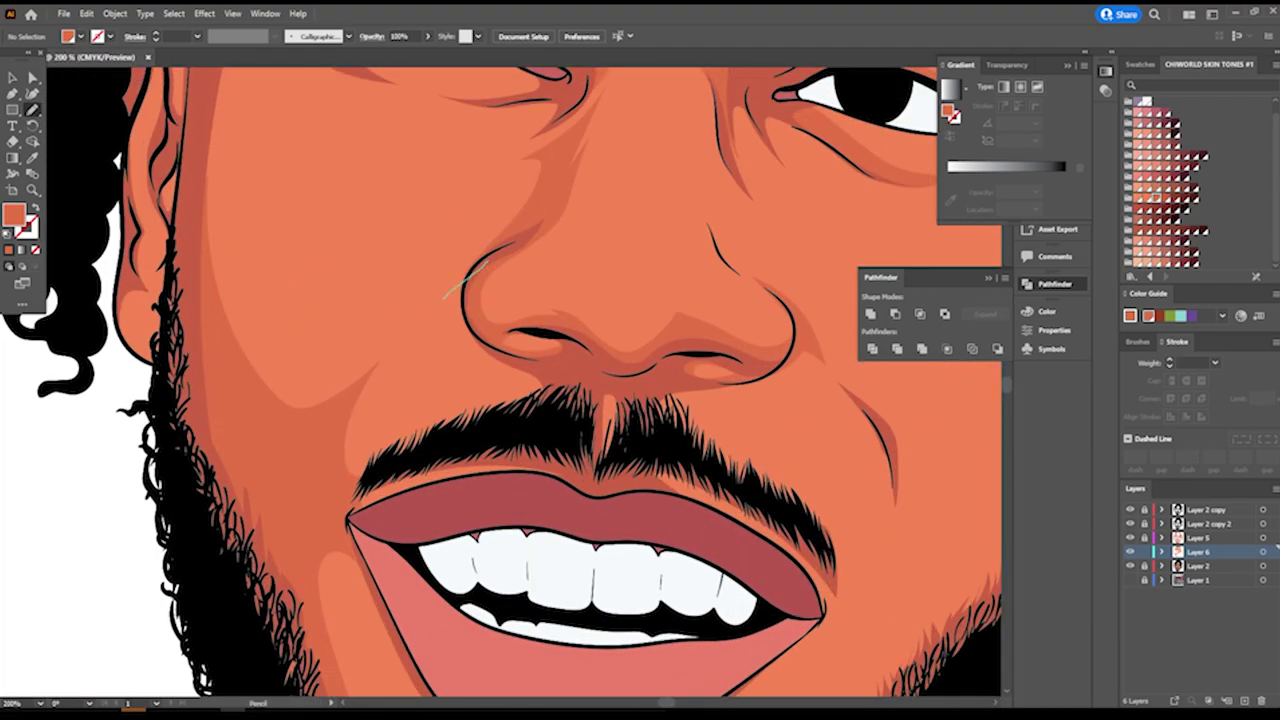
pyautogui.scroll(1, 560, 420)
pyautogui.scroll(2, 560, 420)
pyautogui.moveTo(205, 312)
pyautogui.mouseDown()
pyautogui.moveTo(198, 392)
pyautogui.moveTo(425, 98)
pyautogui.mouseUp()
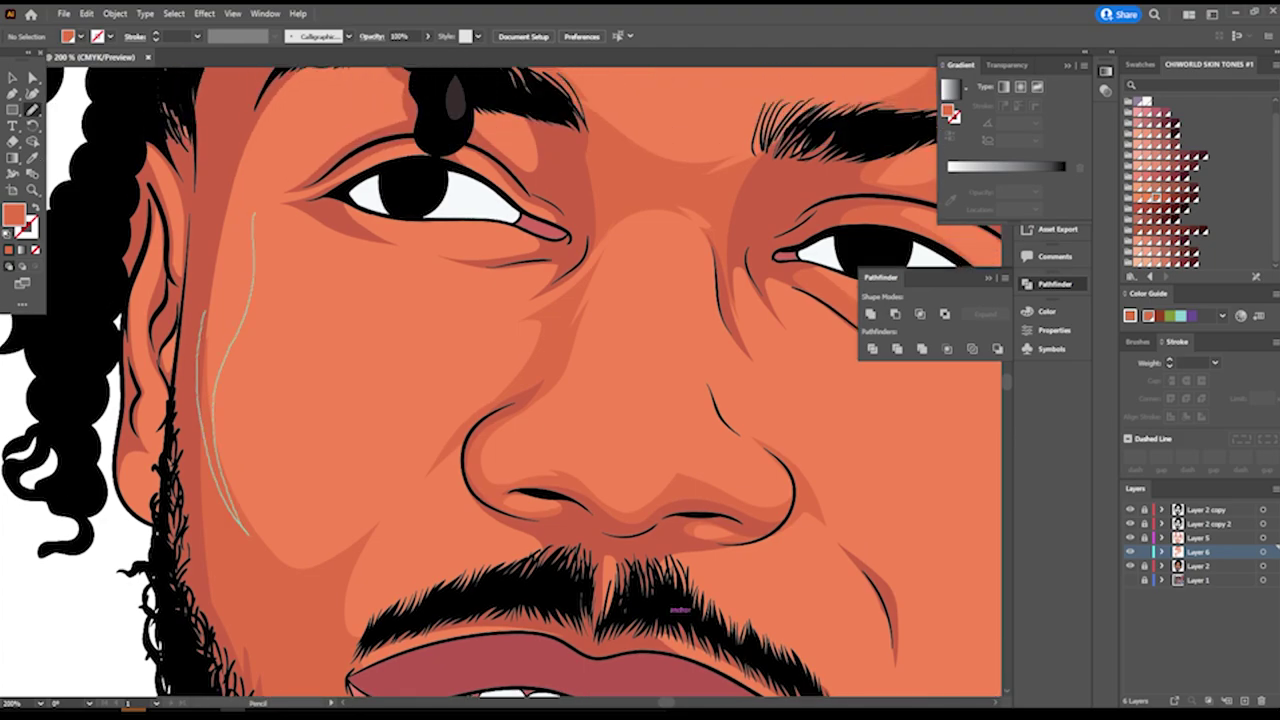
# Draw Pencil shading shapes along the nose line and the nose crease.
pyautogui.hotkey('ctrl', '0')
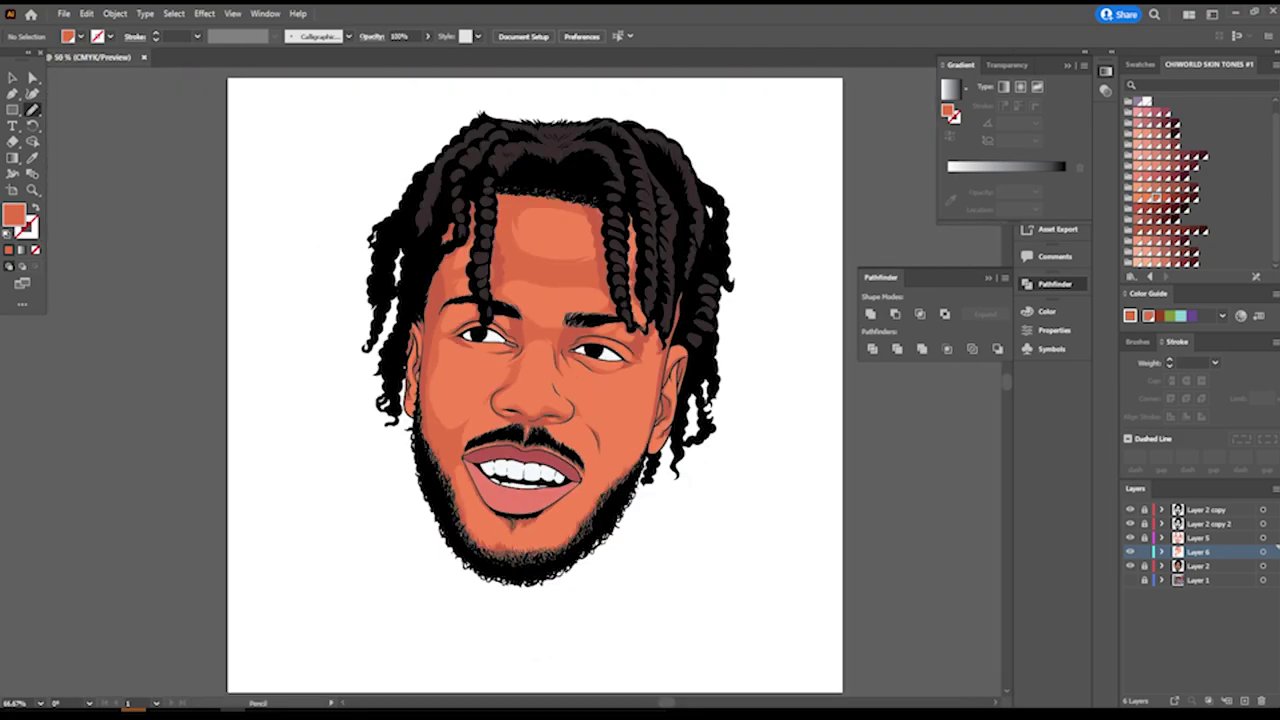
pyautogui.scroll(2, 545, 380)
pyautogui.scroll(4, 545, 380)
pyautogui.scroll(2, 560, 400)
pyautogui.moveTo(470, 315); pyautogui.dragTo(428, 232)
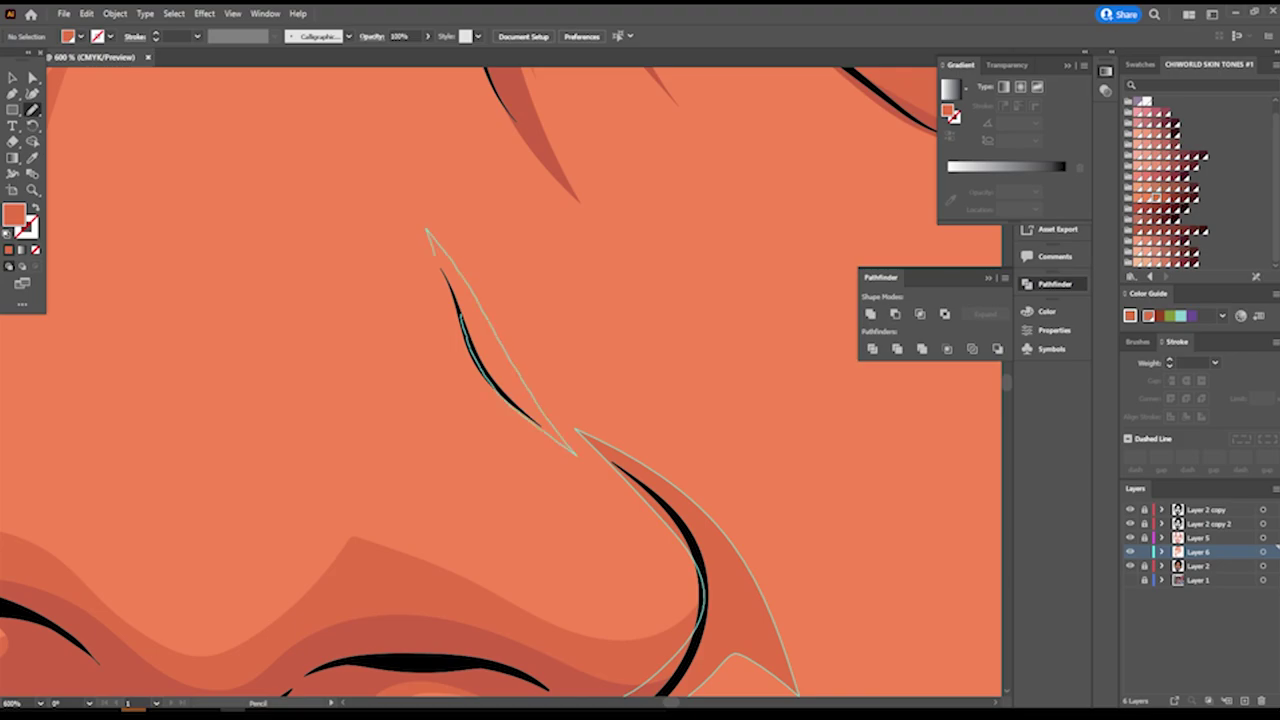
pyautogui.hotkey('ctrl', '0')
pyautogui.scroll(2, 450, 380)
pyautogui.scroll(2, 515, 130)
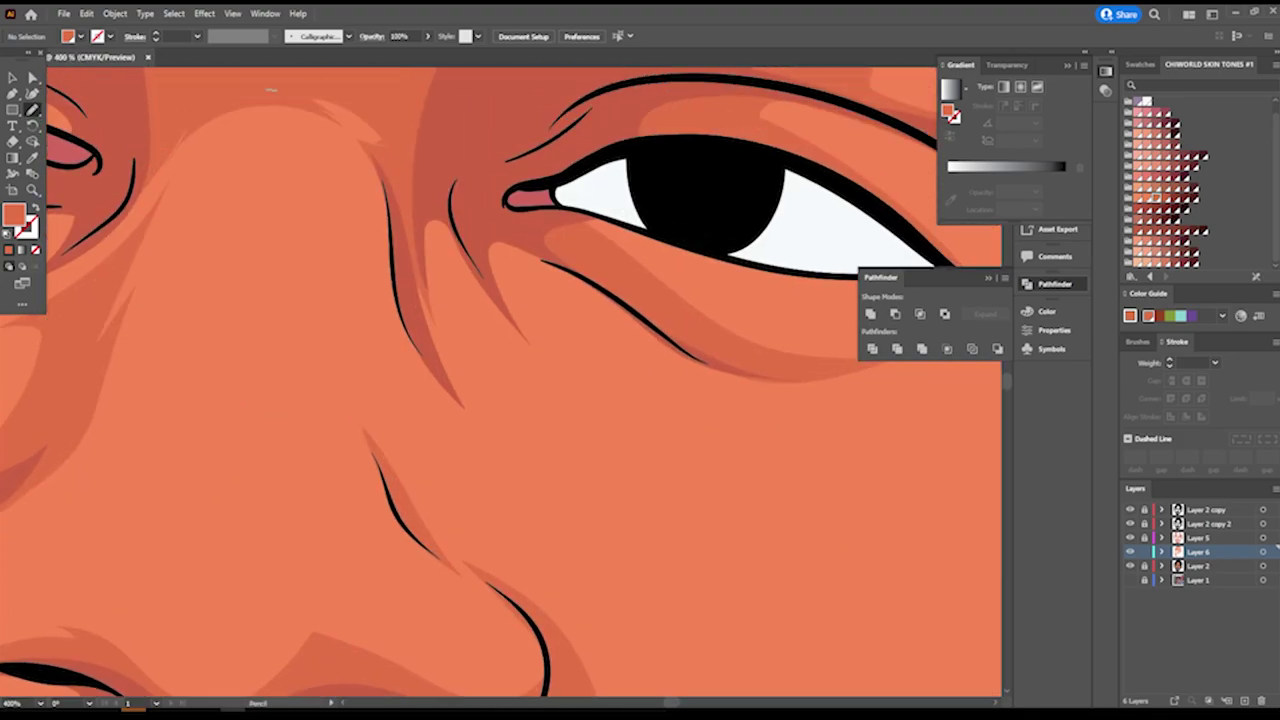
pyautogui.moveTo(270, 90); pyautogui.dragTo(505, 257)
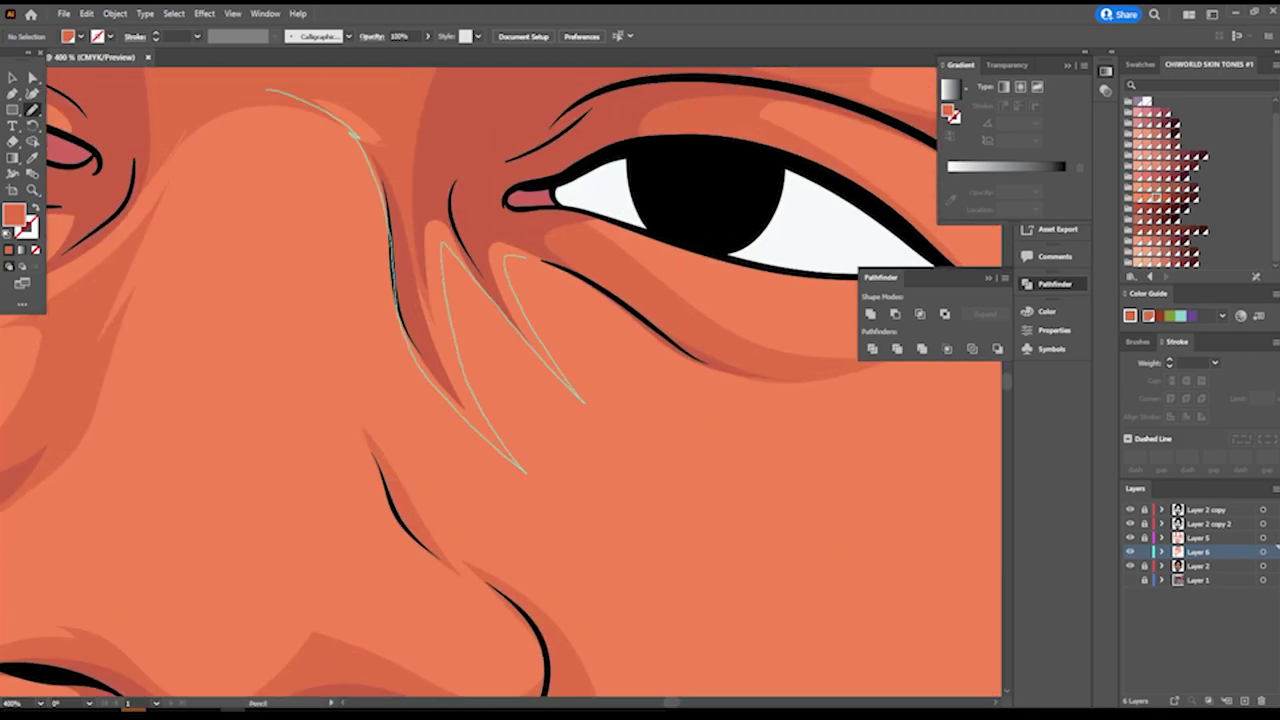
pyautogui.hotkey('ctrl', '1')
# Add shading between the eyebrows and under the left and right eyes.
pyautogui.scroll(2, 450, 320)
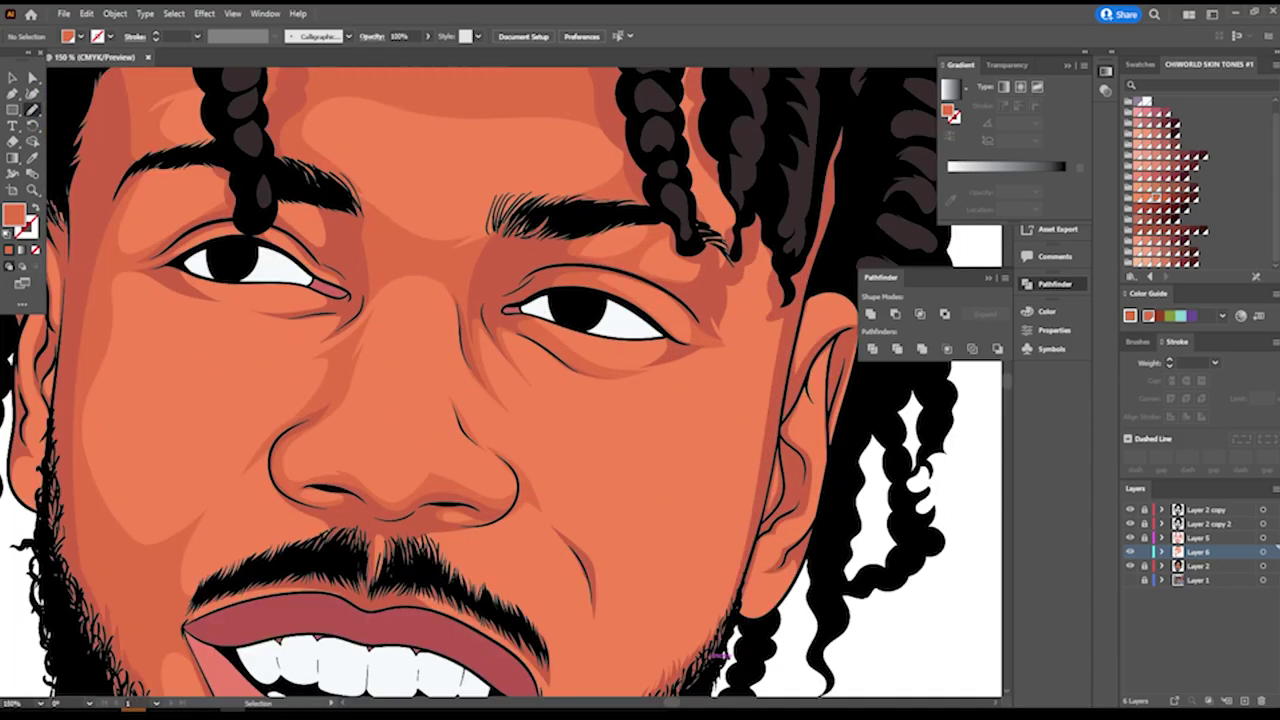
pyautogui.scroll(1, 450, 320)
pyautogui.scroll(2, 450, 300)
pyautogui.moveTo(360, 238); pyautogui.dragTo(595, 318)
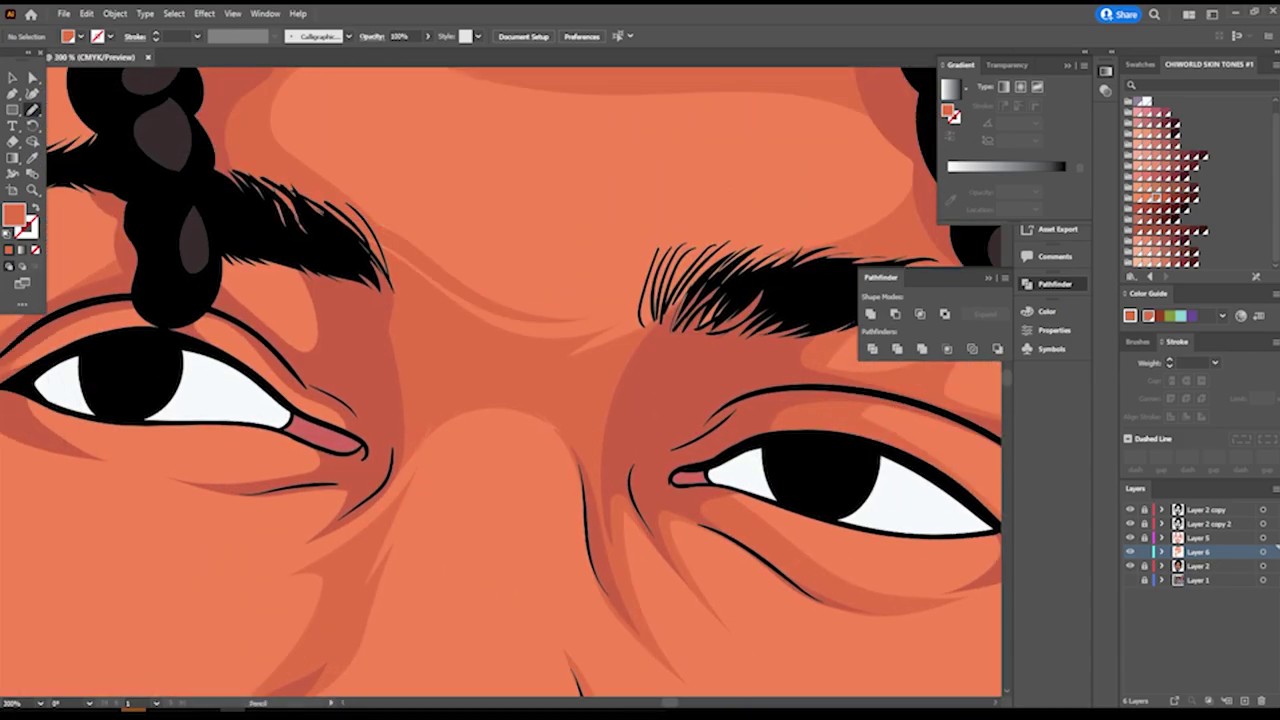
pyautogui.hotkey('ctrl', '1')
pyautogui.scroll(3, 322, 365)
pyautogui.scroll(1, 322, 365)
pyautogui.moveTo(244, 271)
pyautogui.mouseDown()
pyautogui.moveTo(518, 364)
pyautogui.moveTo(815, 342)
pyautogui.moveTo(620, 368)
pyautogui.moveTo(470, 272)
pyautogui.mouseUp()
pyautogui.hotkey('ctrl', '1')
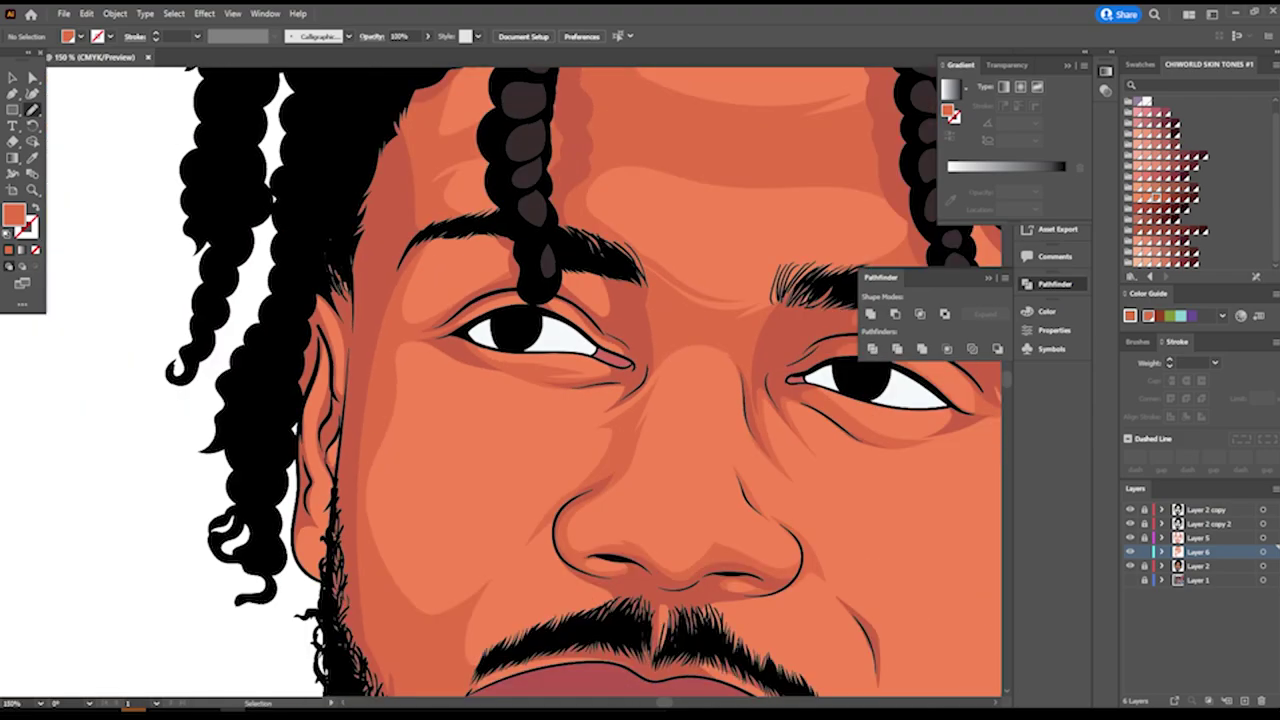
pyautogui.scroll(2, 560, 390)
pyautogui.scroll(1, 560, 390)
pyautogui.moveTo(456, 414); pyautogui.dragTo(630, 476)
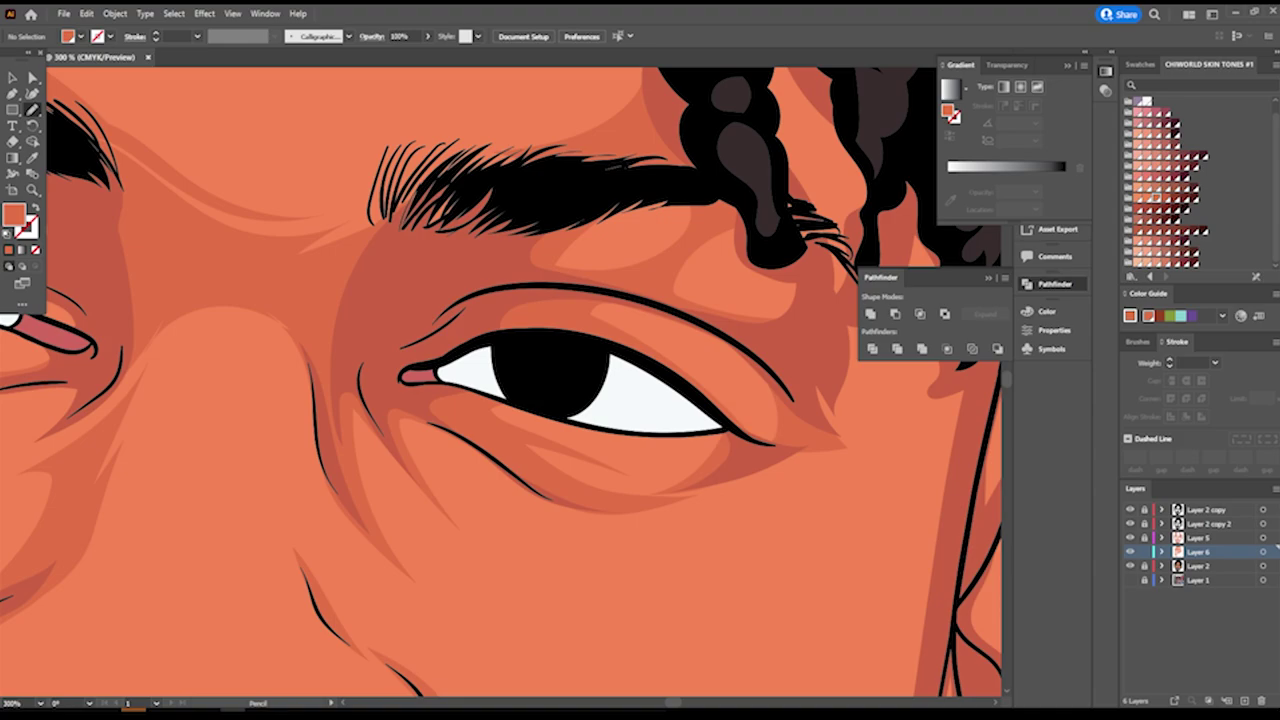
# Draw two shading shapes above the moustache running up toward the nose.
pyautogui.hotkey('ctrl', '0')
pyautogui.scroll(2, 526, 430)
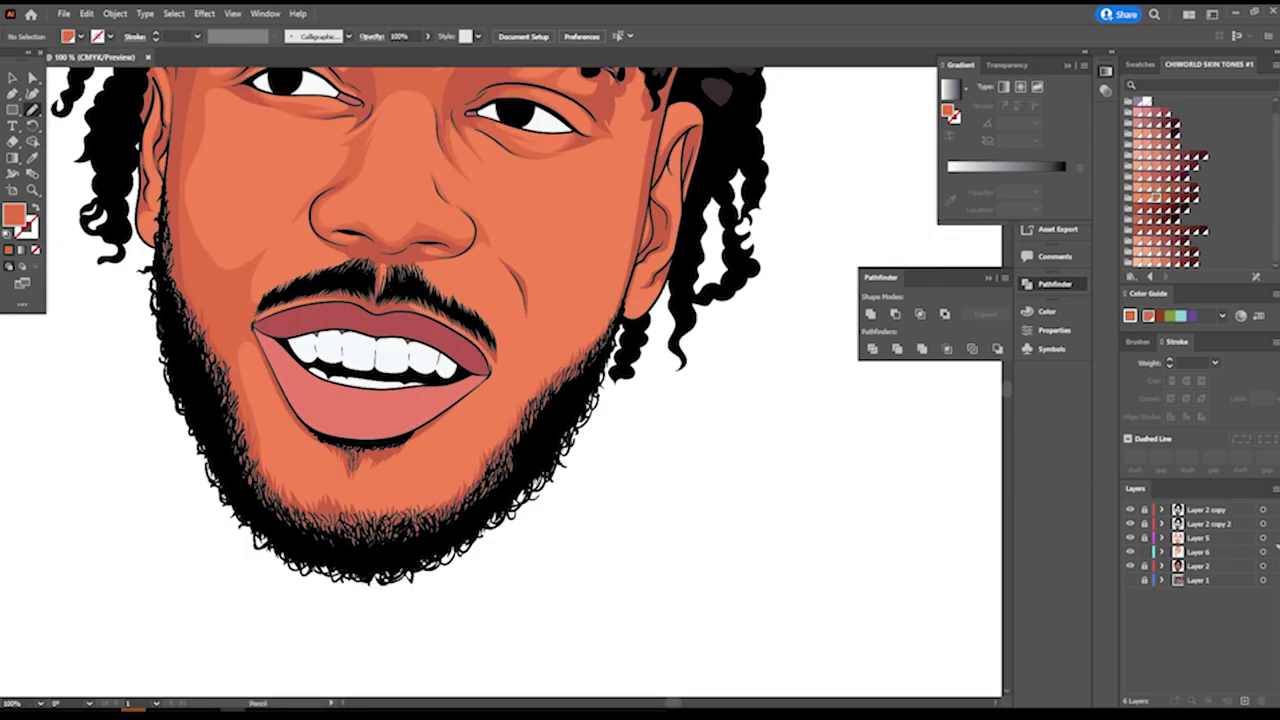
pyautogui.scroll(1, 526, 430)
pyautogui.scroll(1, 526, 430)
pyautogui.moveTo(302, 445); pyautogui.dragTo(410, 215)
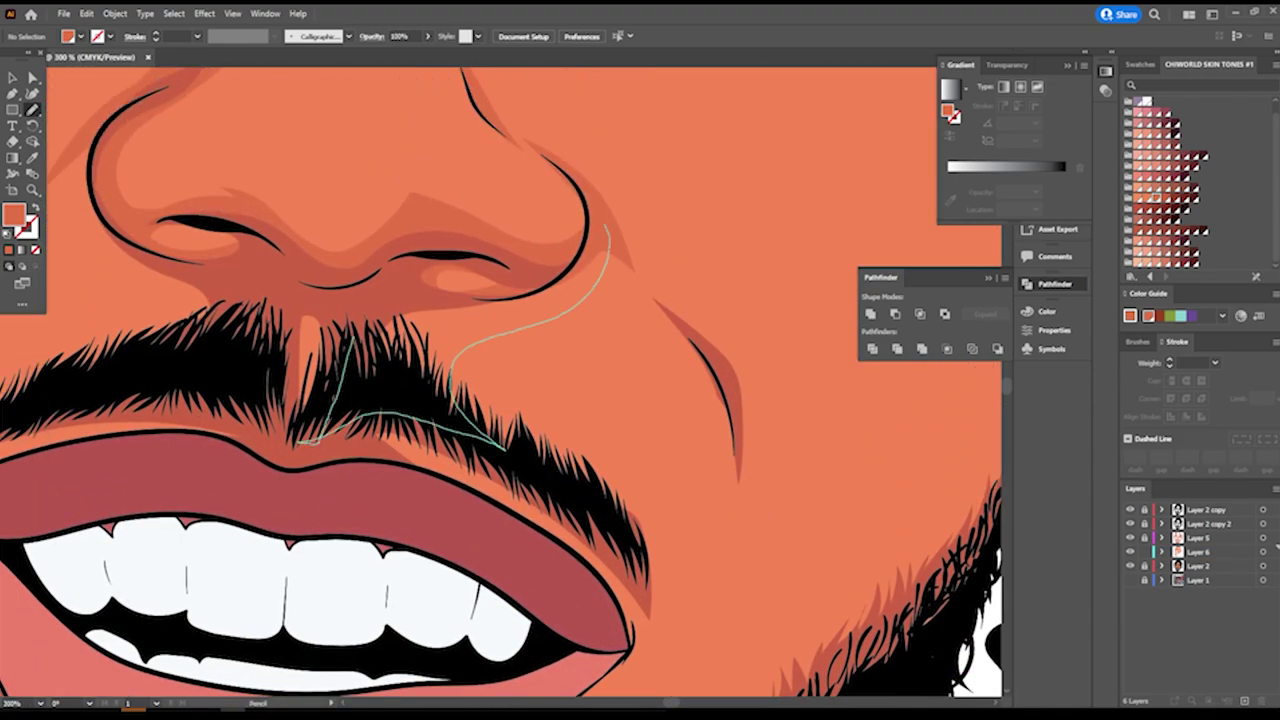
pyautogui.hscroll(-3, 400, 420)
pyautogui.scroll(1, 400, 420)
pyautogui.moveTo(340, 490); pyautogui.dragTo(412, 160)
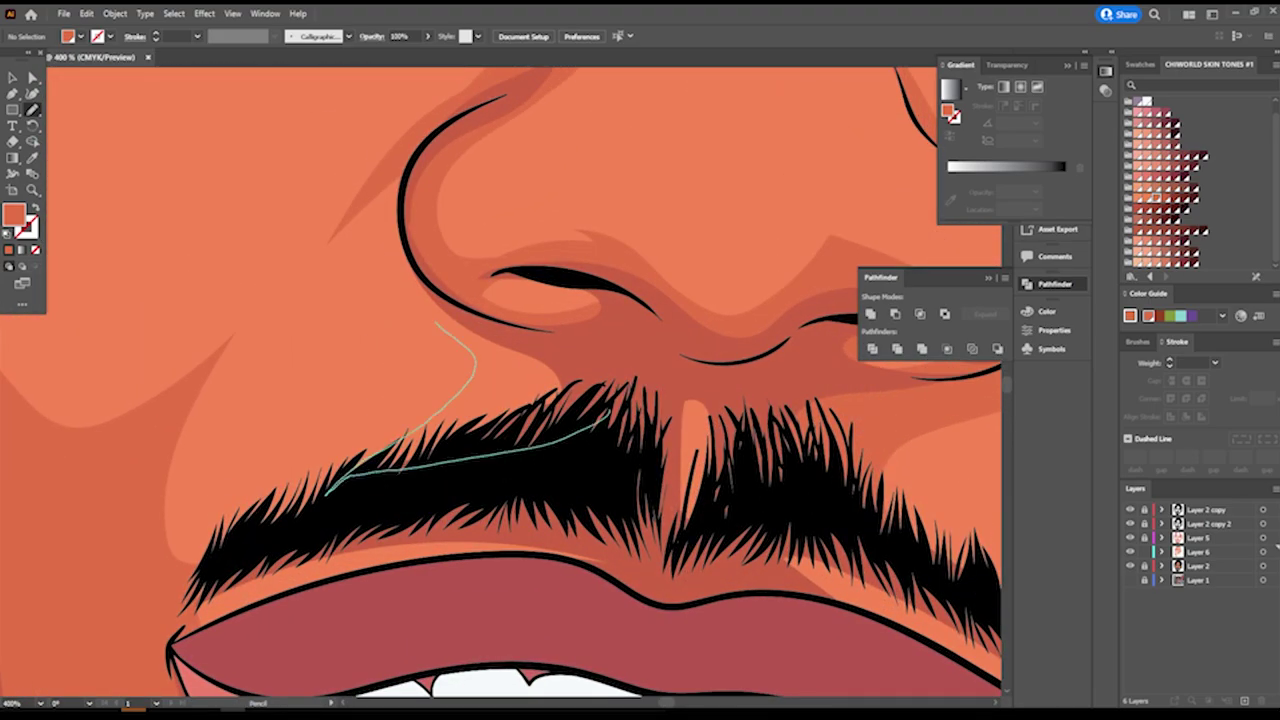
pyautogui.hotkey('ctrl', '0')
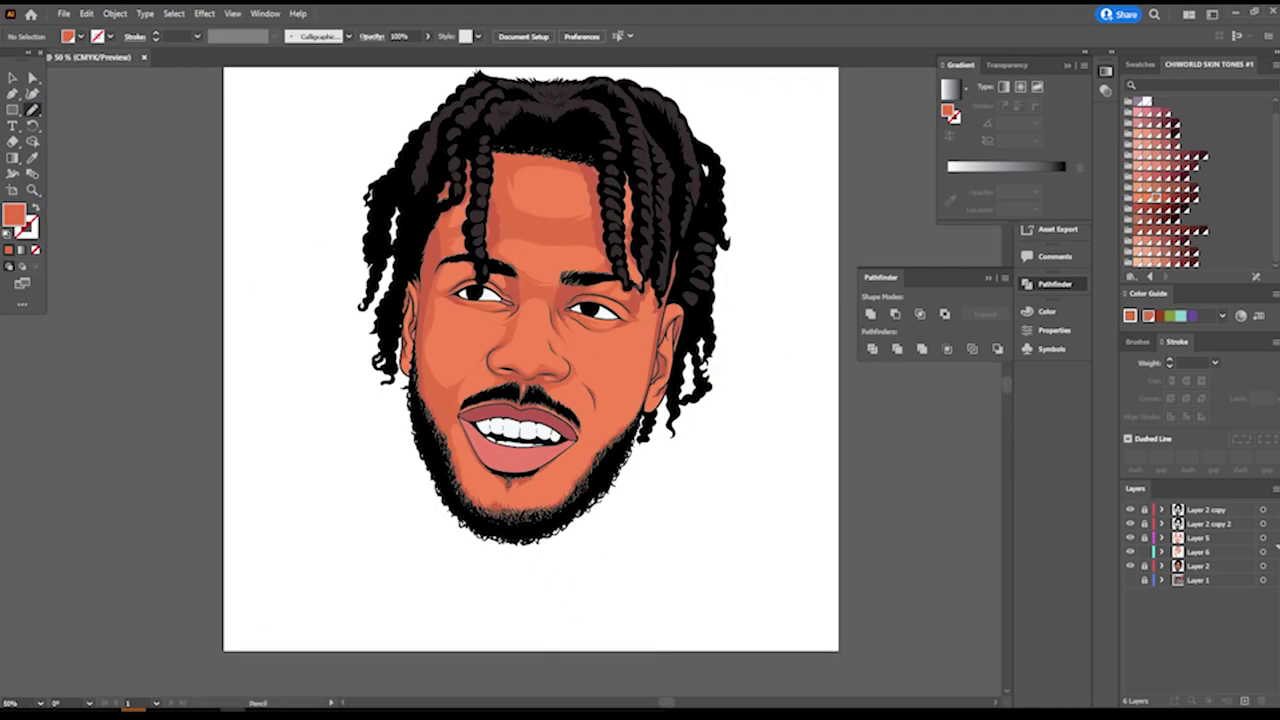
# Draw shading along the right jaw and ear, the jaw, and near the lip corner.
pyautogui.scroll(2, 660, 335)
pyautogui.scroll(1, 660, 335)
pyautogui.moveTo(598, 585); pyautogui.dragTo(610, 188)
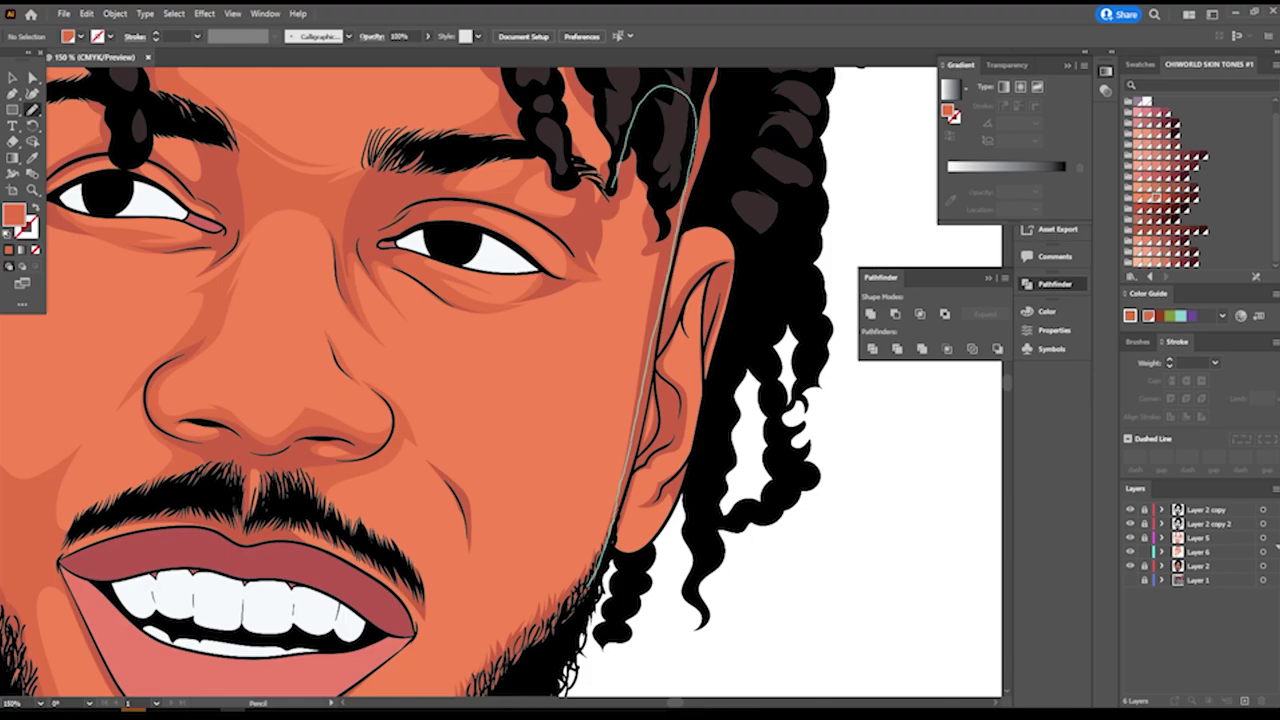
pyautogui.hotkey('ctrl', '0')
pyautogui.scroll(3, 640, 575)
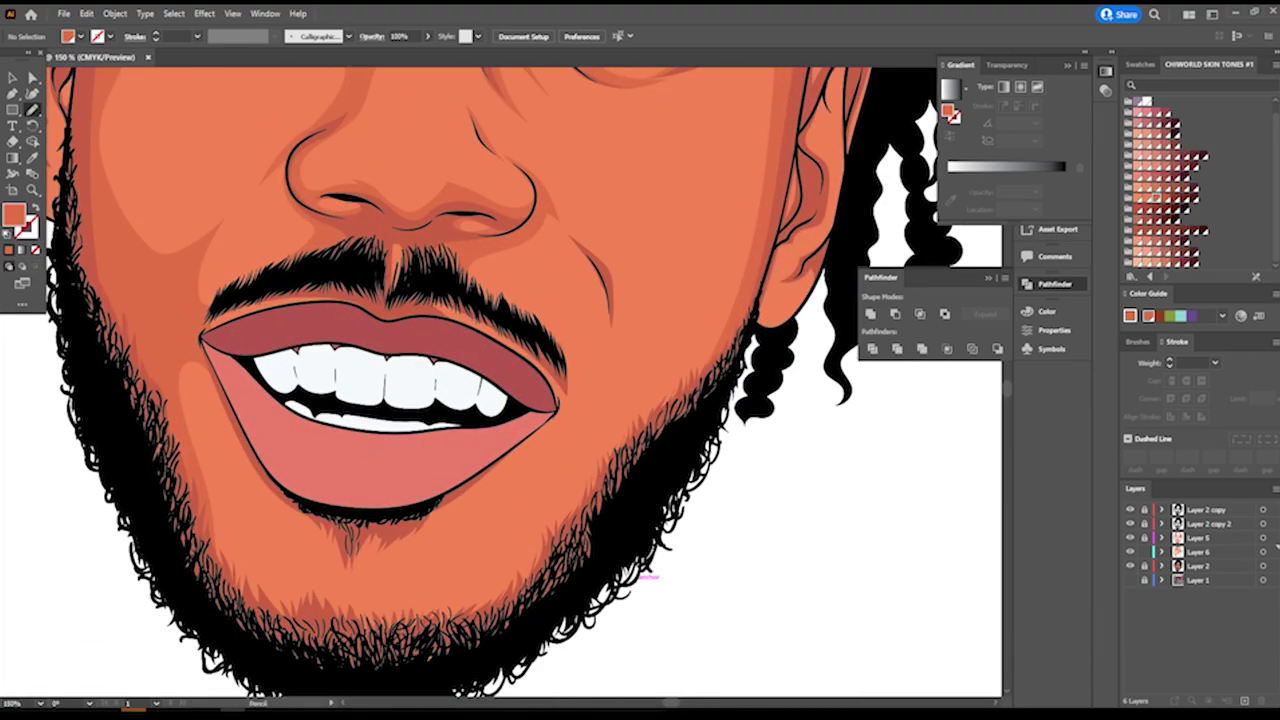
pyautogui.moveTo(720, 300); pyautogui.dragTo(560, 580)
pyautogui.hotkey('ctrl', '0')
pyautogui.scroll(4, 651, 345)
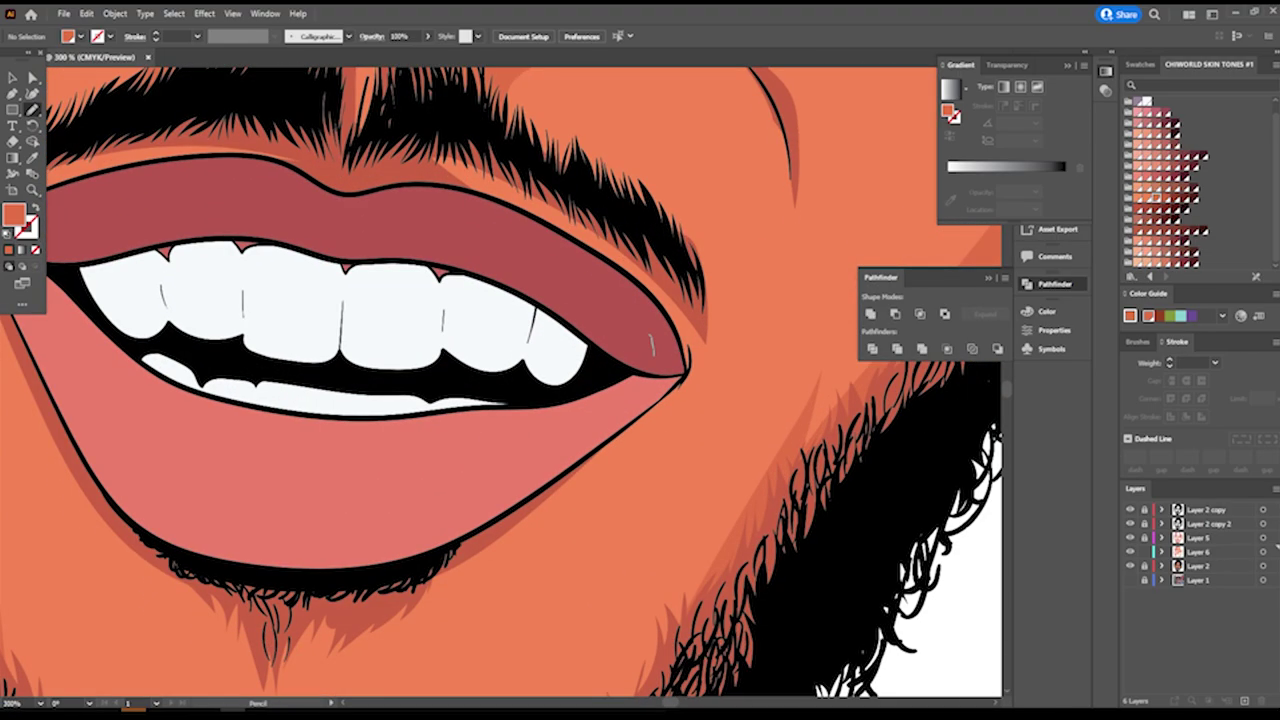
pyautogui.moveTo(651, 345); pyautogui.dragTo(625, 195)
pyautogui.hotkey('ctrl', '0')
# Trace the cheek crease and draw darker crease shapes beneath the eye.
pyautogui.scroll(3, 600, 320)
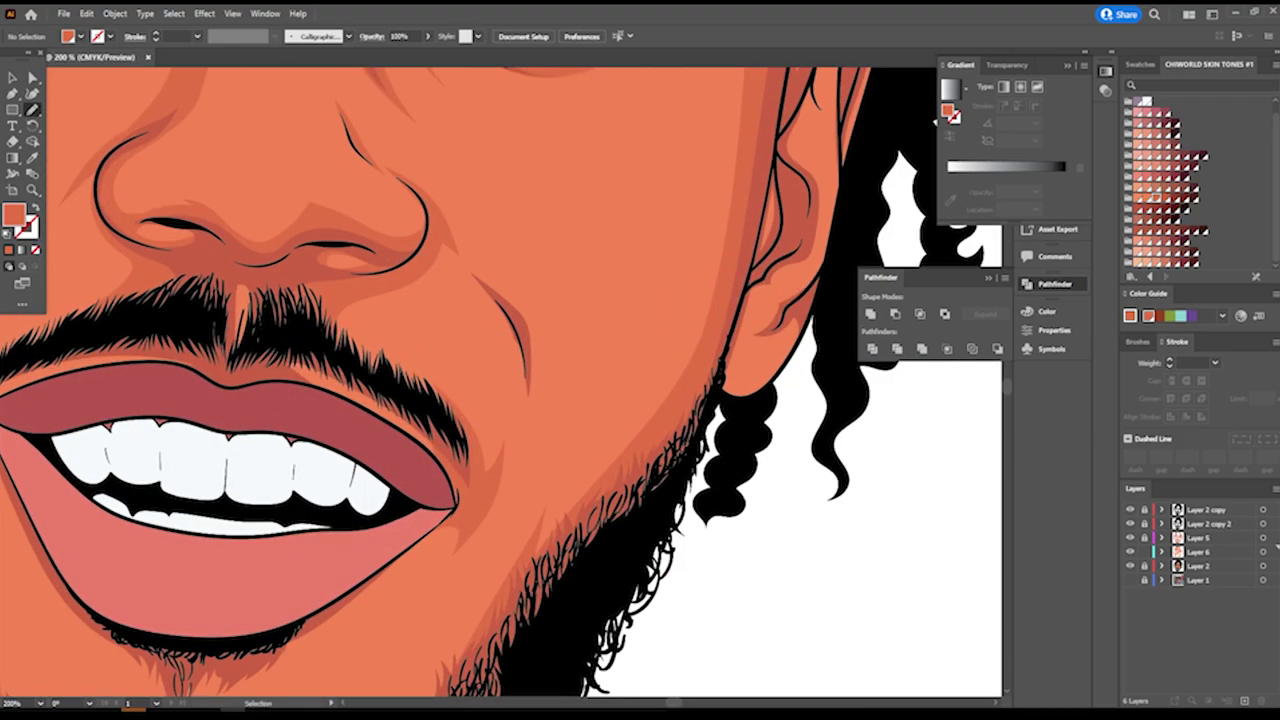
pyautogui.scroll(3, 505, 238)
pyautogui.moveTo(524, 458); pyautogui.dragTo(420, 300)
pyautogui.scroll(-5, 420, 300)
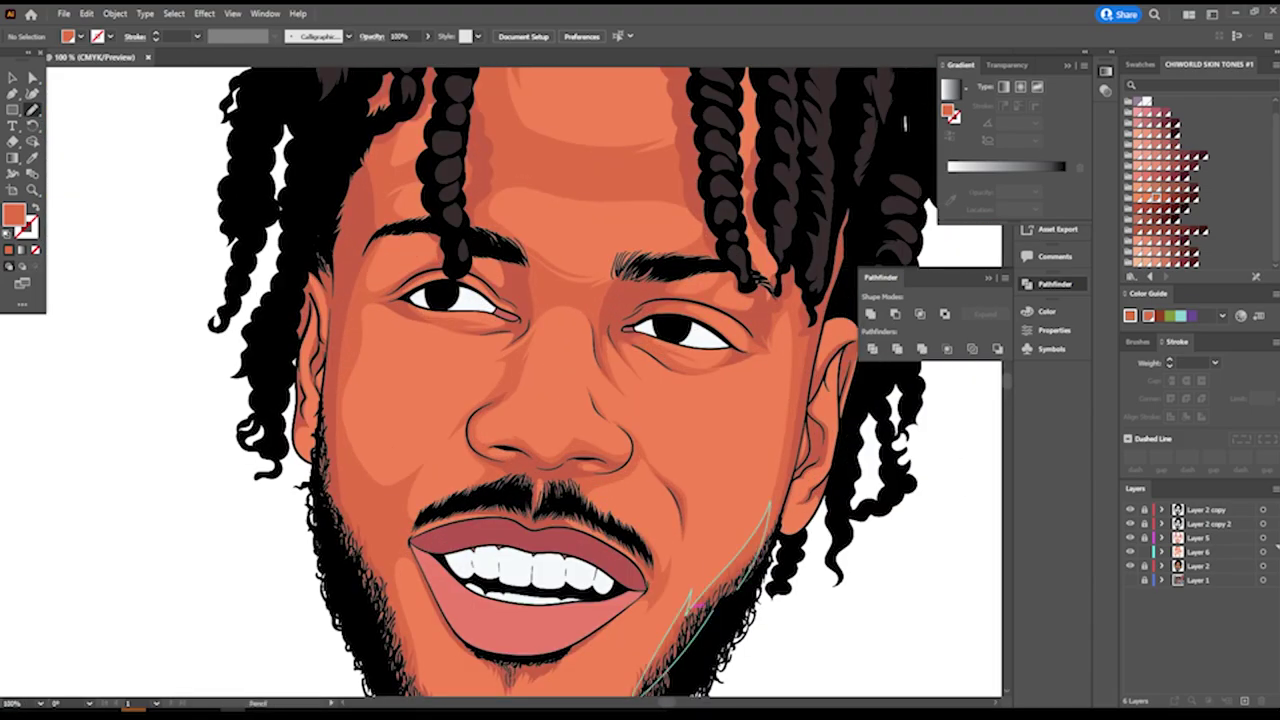
pyautogui.scroll(2, 462, 167)
pyautogui.scroll(2, 462, 167)
pyautogui.moveTo(700, 370)
pyautogui.mouseDown()
pyautogui.moveTo(585, 458)
pyautogui.moveTo(330, 470)
pyautogui.mouseUp()
pyautogui.hotkey('ctrl', '0')
pyautogui.scroll(5, 600, 366)
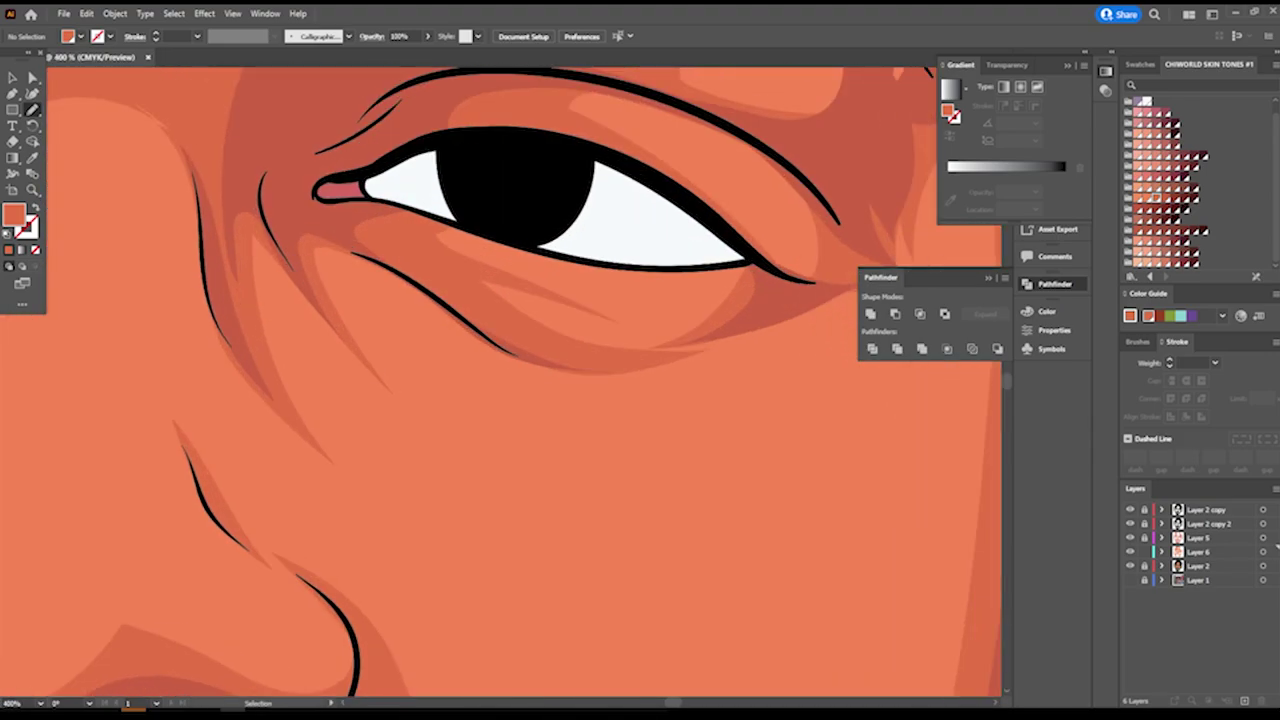
pyautogui.moveTo(298, 252); pyautogui.dragTo(526, 400)
pyautogui.moveTo(750, 310); pyautogui.dragTo(738, 384)
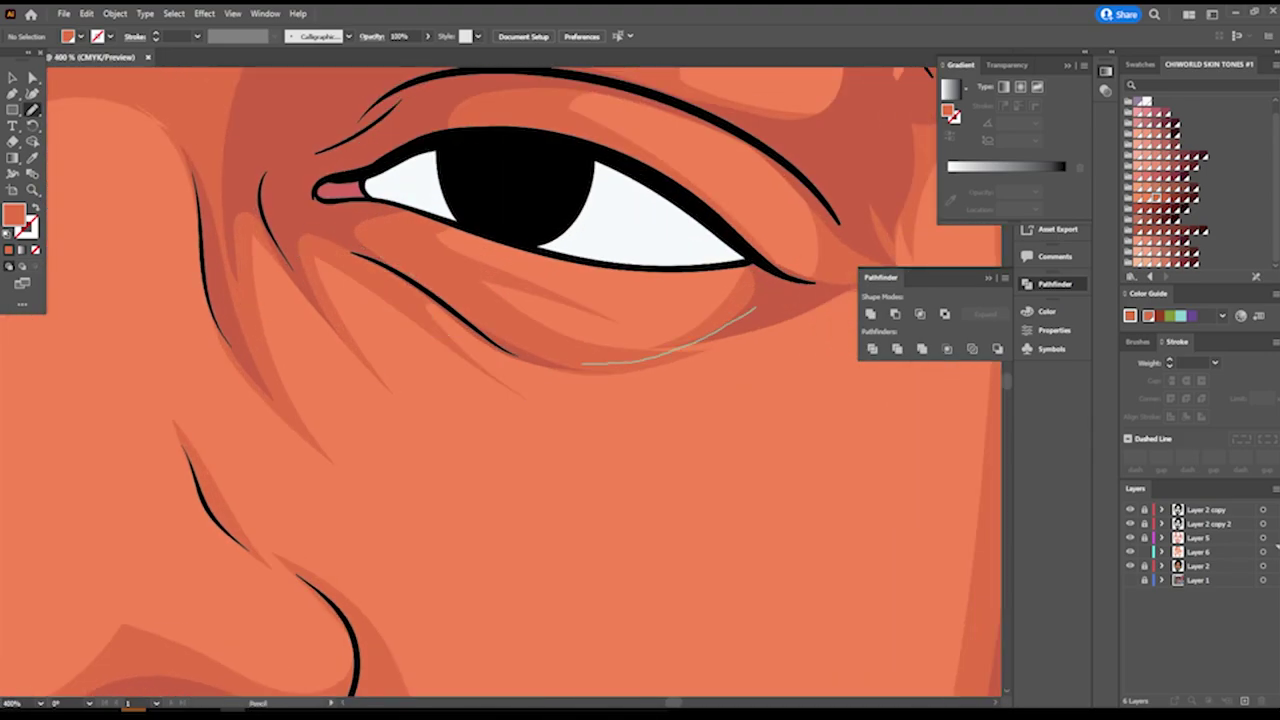
pyautogui.hotkey('ctrl', '0')
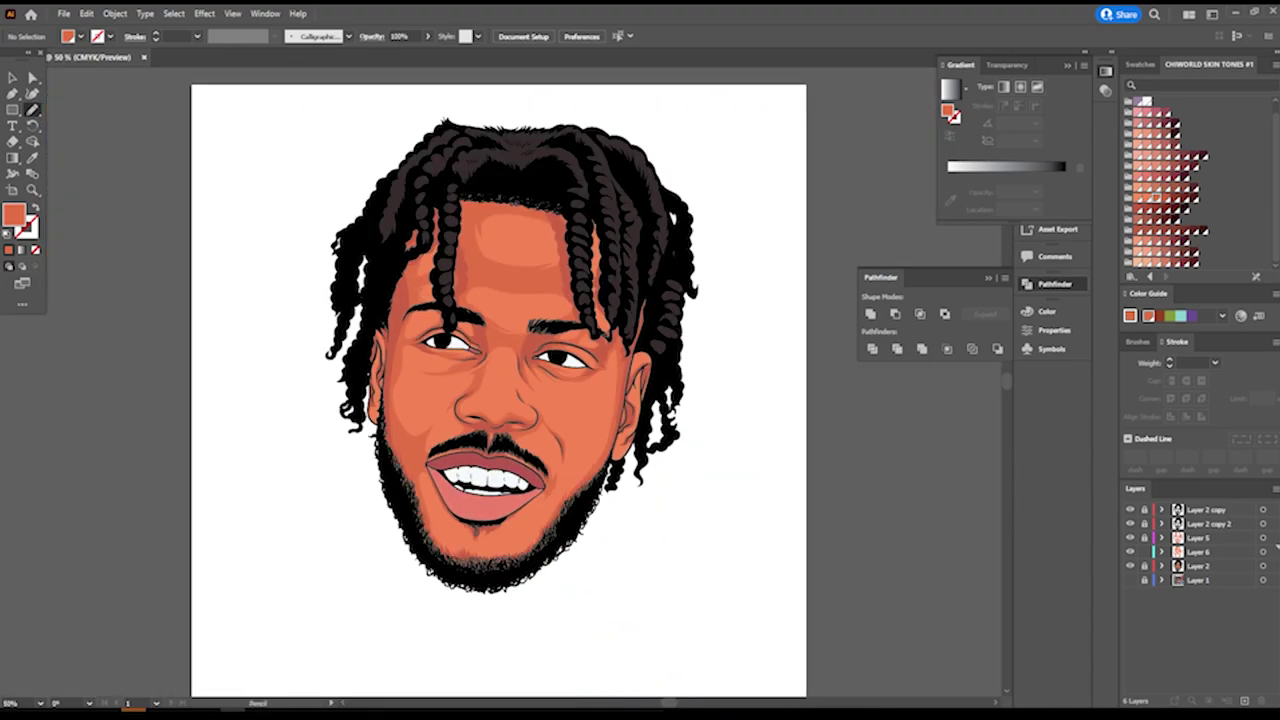
# Create a new Layer 7 for the nose highlight.
pyautogui.scroll(2, 490, 410)
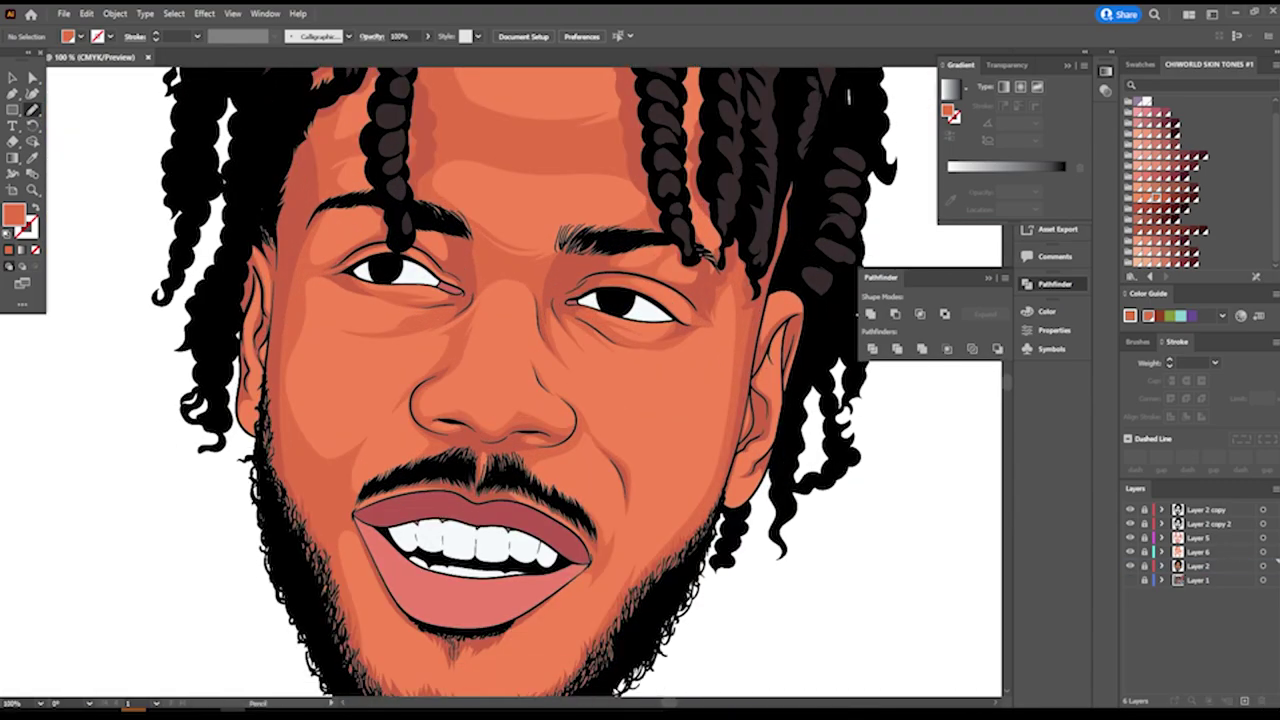
pyautogui.click(1244, 700)
pyautogui.hotkey('ctrl', '+')
pyautogui.hotkey('ctrl', '+')
pyautogui.hotkey('ctrl', '+')
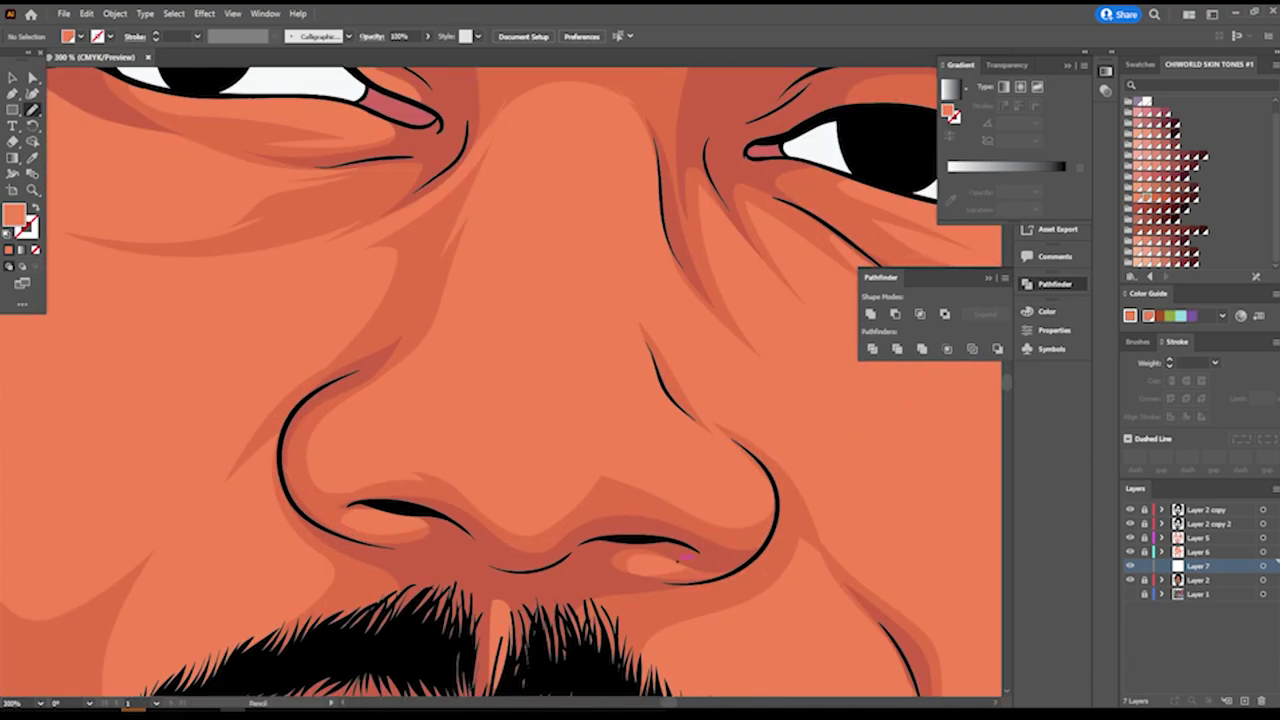
# Select the nose highlight shape and set its Adjust Color Balance magenta to 4.
pyautogui.press('v')
pyautogui.hotkey('ctrl', '+')
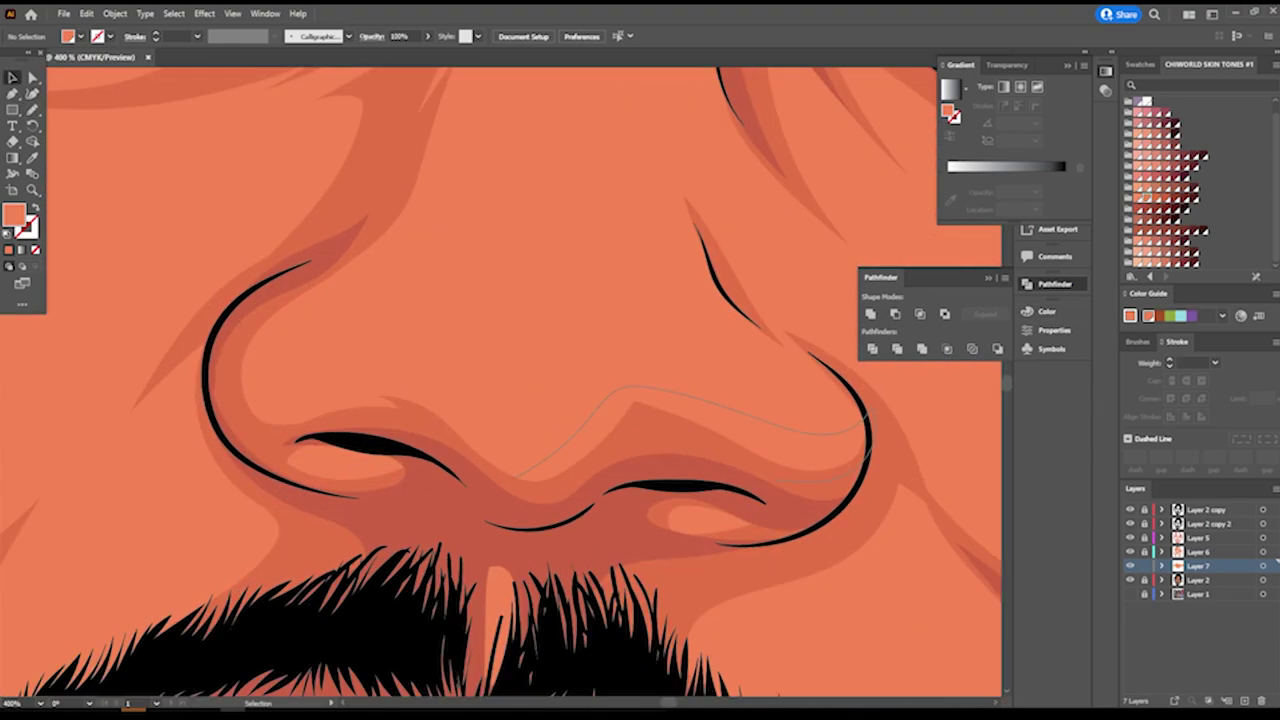
pyautogui.hotkey('ctrl', 'a')
pyautogui.click(87, 13)
pyautogui.click(360, 282)
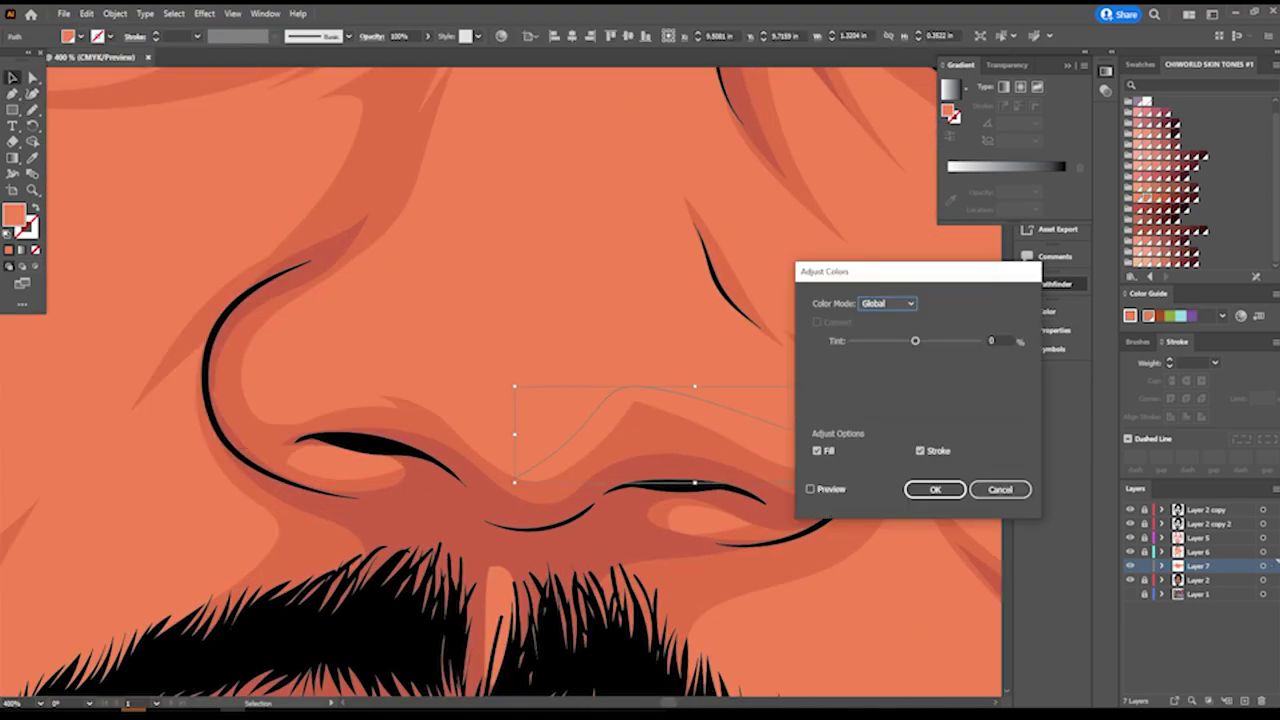
pyautogui.press('Down')
pyautogui.press('Down')
pyautogui.press('Down')
pyautogui.write('4')
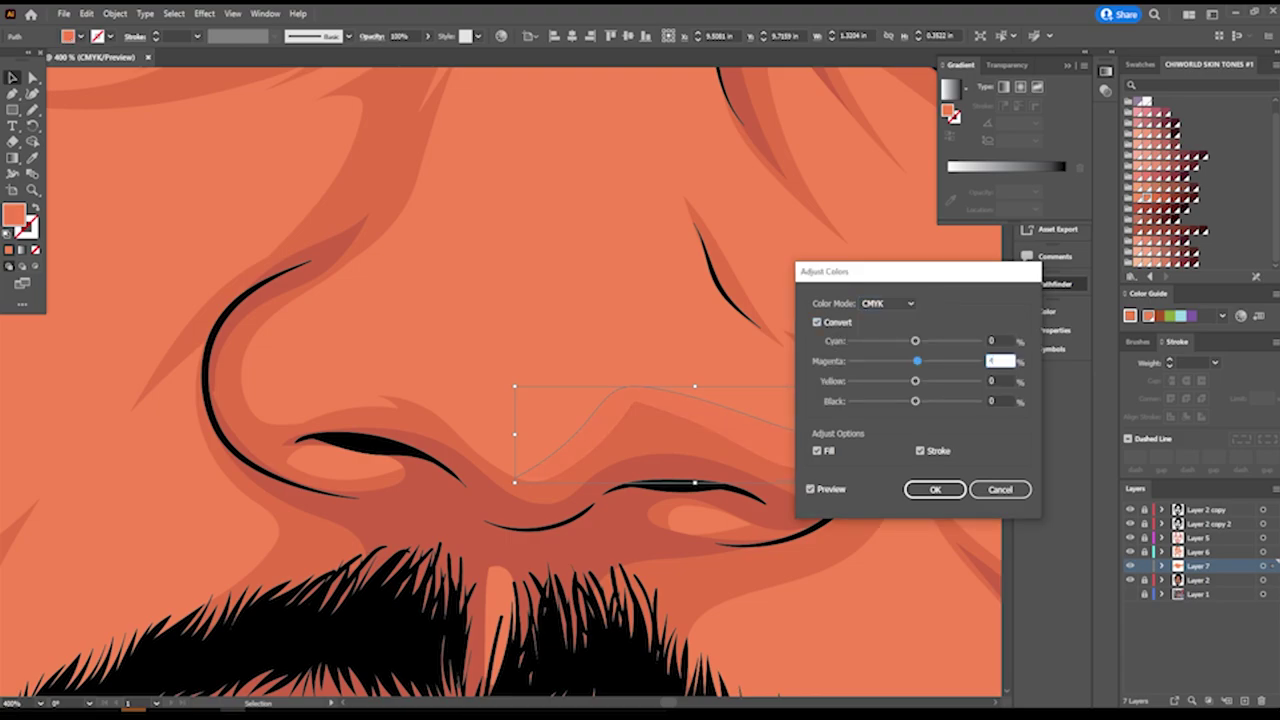
pyautogui.hotkey('shift', 'Tab')
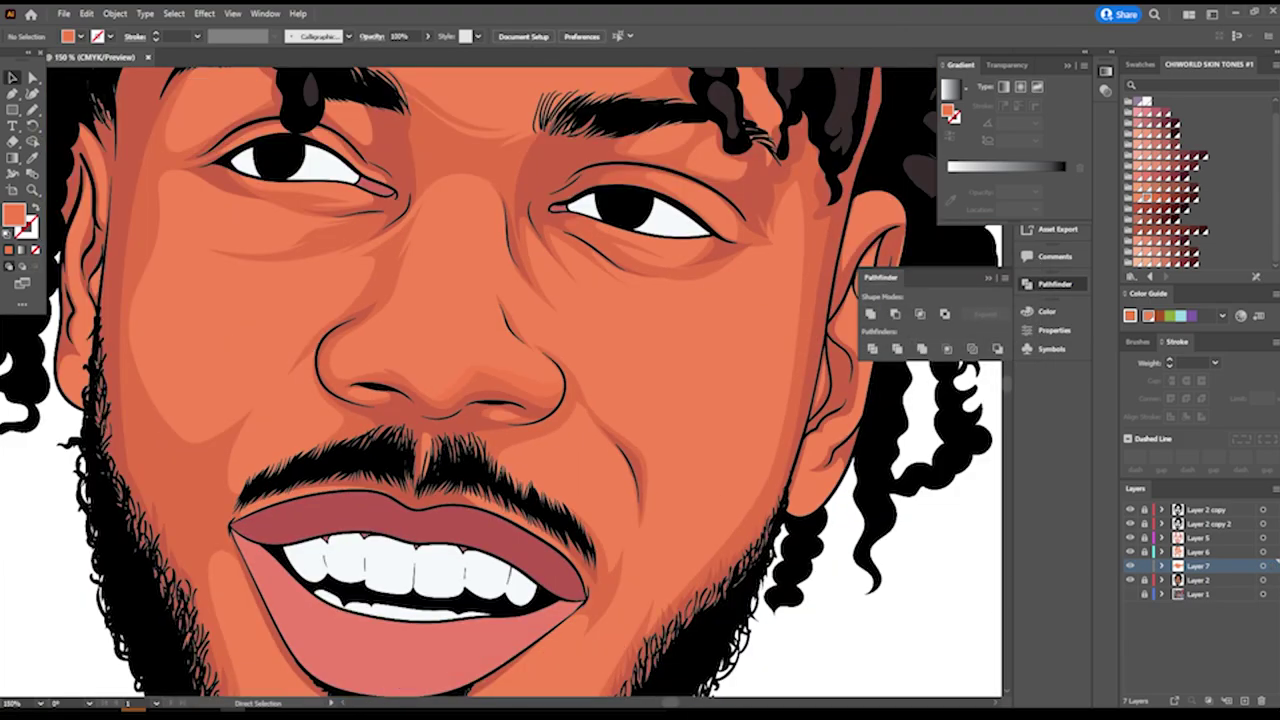
# Reopen Adjust Color Balance and change the magenta shift to 2.
pyautogui.click(86, 13)
pyautogui.moveTo(190, 264)
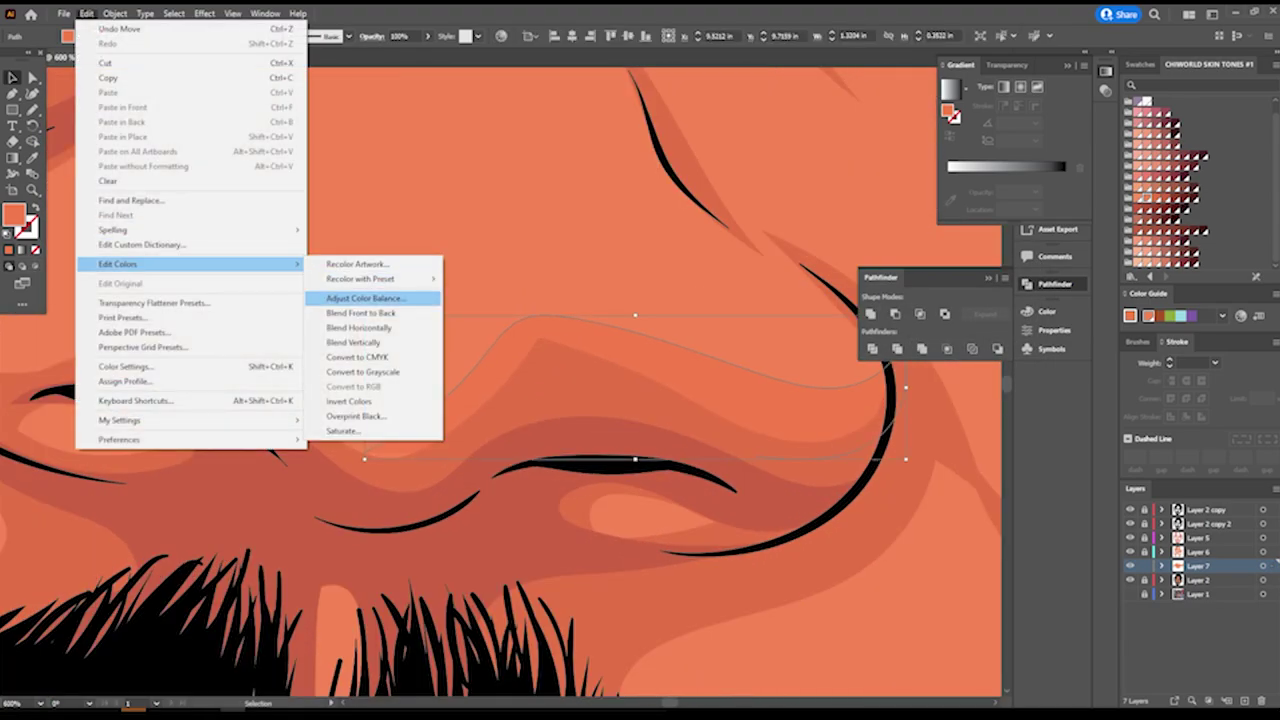
pyautogui.click(365, 298)
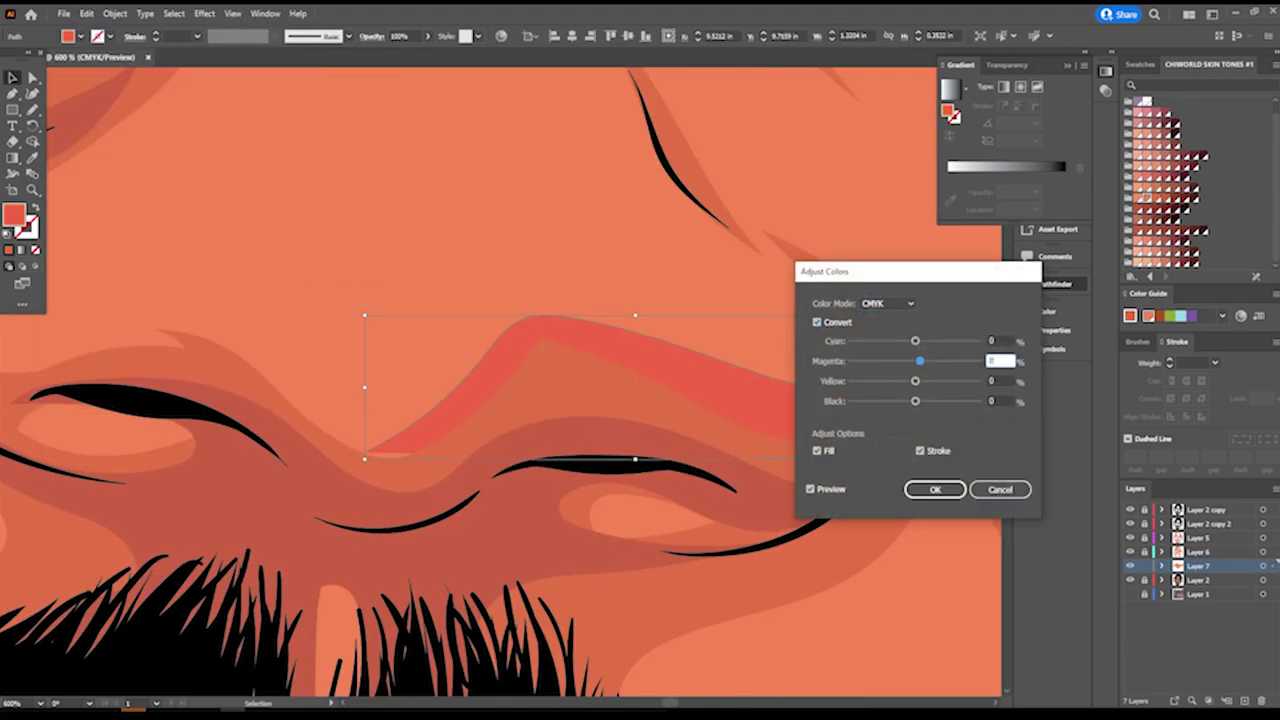
pyautogui.write('2')
pyautogui.press('Tab')
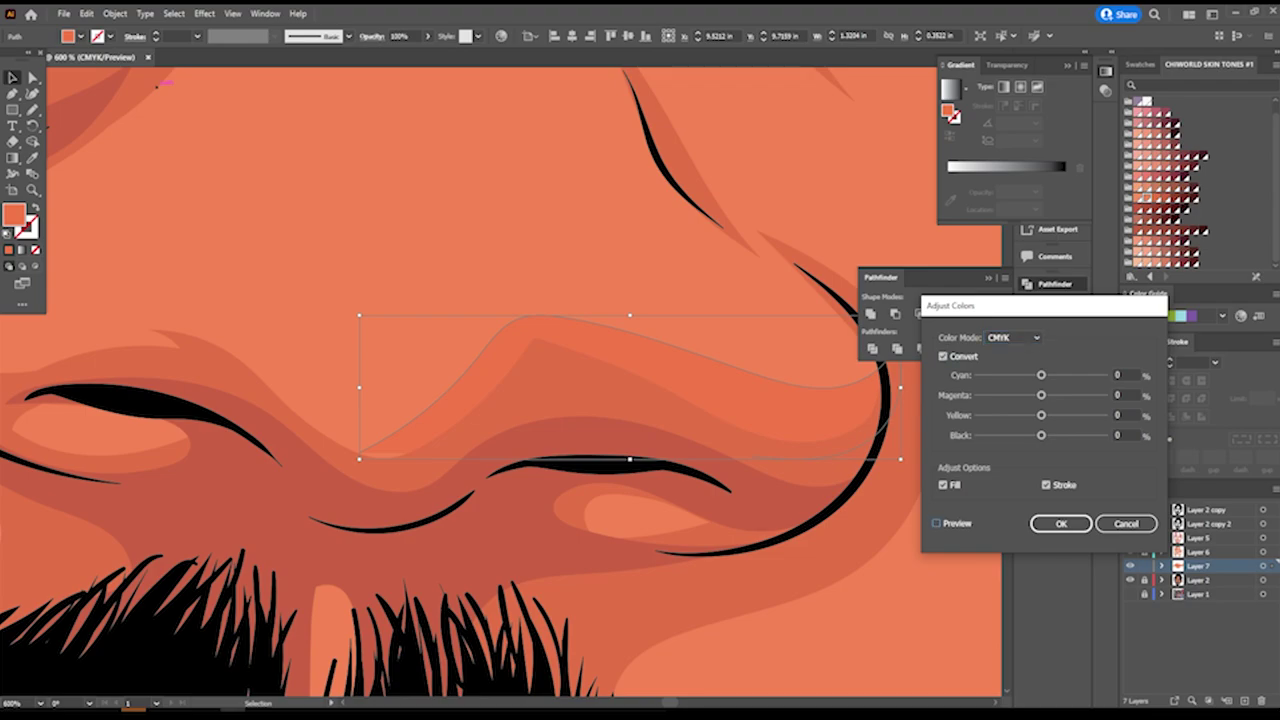
pyautogui.press('Down')
pyautogui.press('Down')
pyautogui.press('Down')
# Apply the colour balance change, deselect, and switch tools to work near the nostril.
pyautogui.press('Return')
pyautogui.press('b')
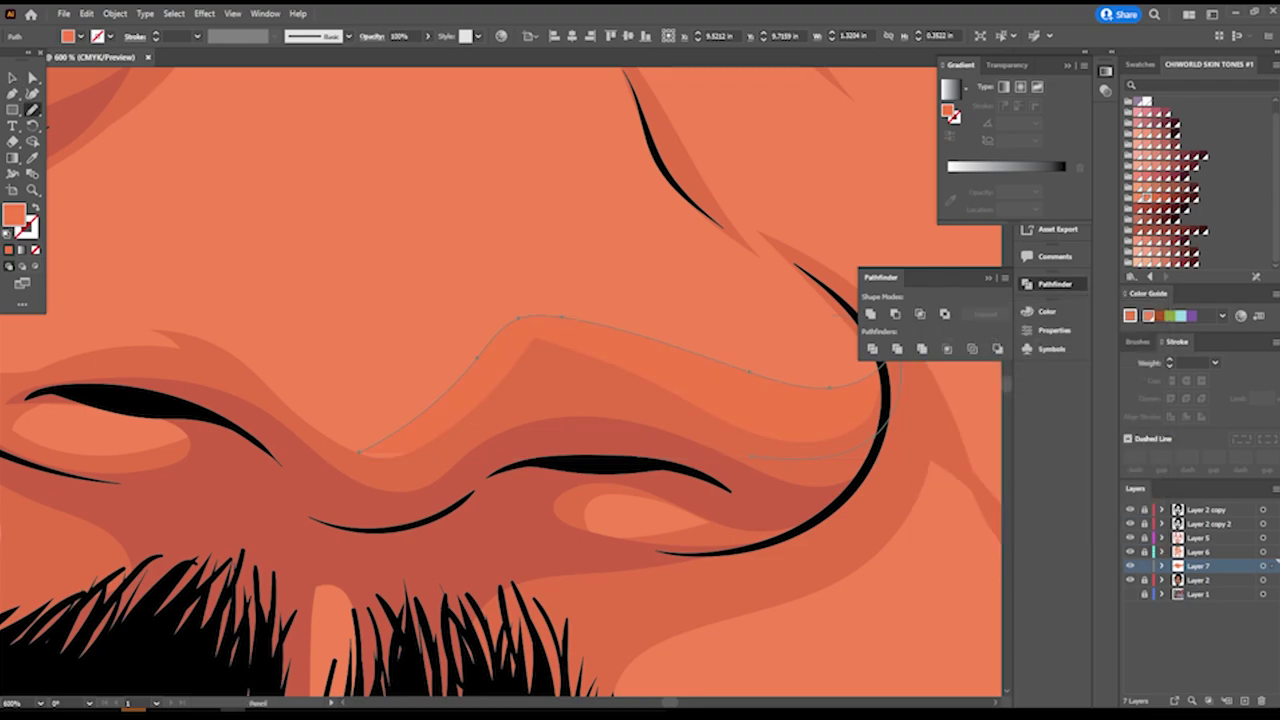
pyautogui.hotkey('ctrl', 'shift', 'a')
pyautogui.hotkey('ctrl', '-')
pyautogui.press('a')
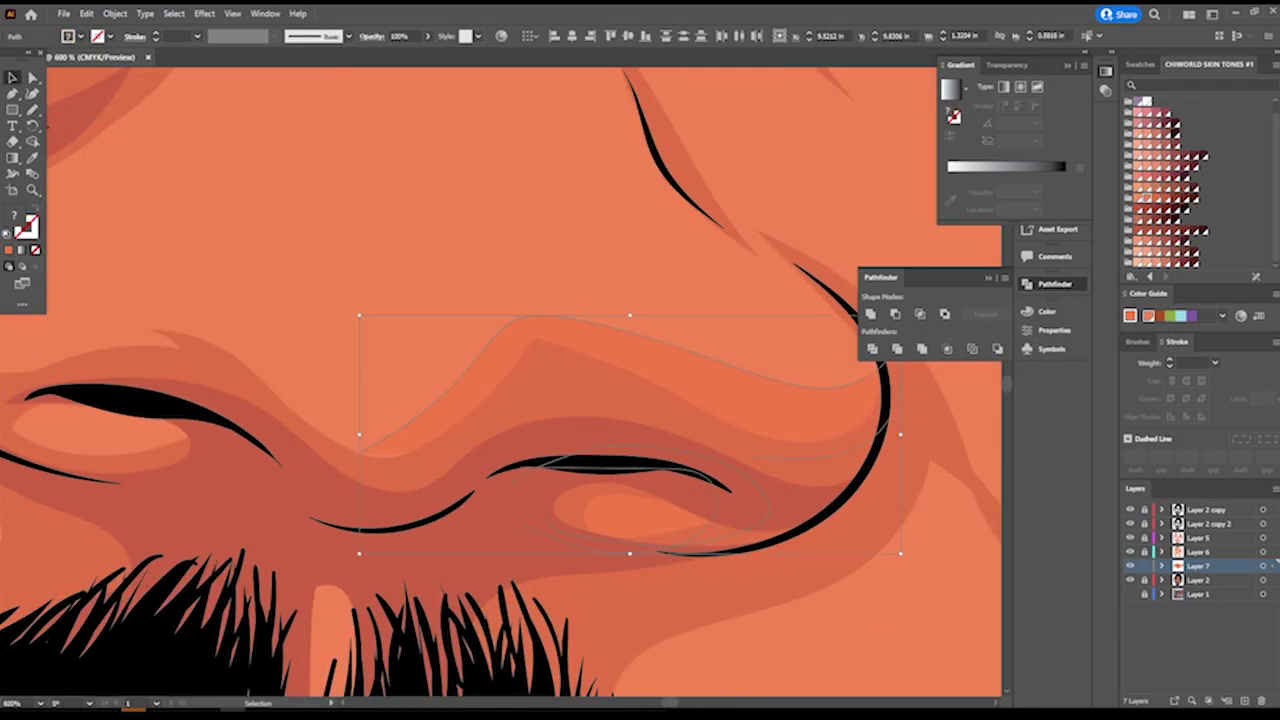
pyautogui.hscroll(2, 500, 384)
pyautogui.press('n')
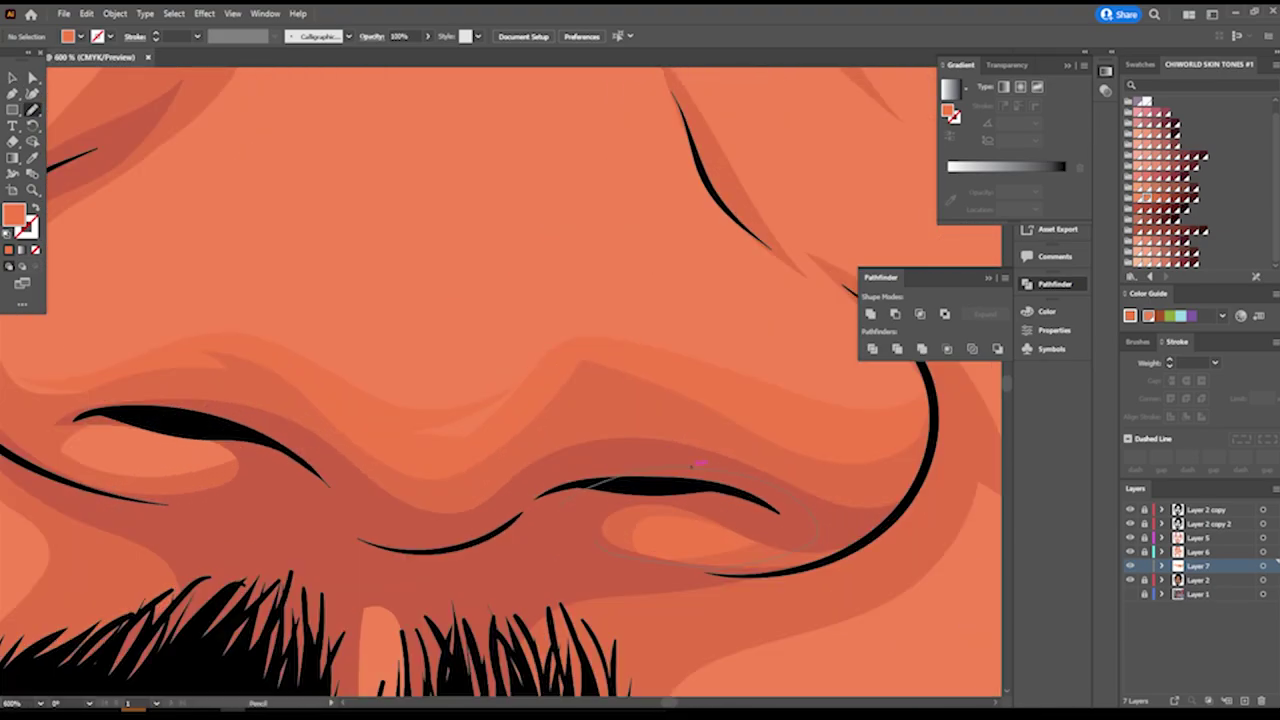
pyautogui.press('v')
# Select the nose highlights and set Adjust Color Balance to CMYK with Convert, magenta 0.
pyautogui.click(480, 350)
pyautogui.click(87, 13)
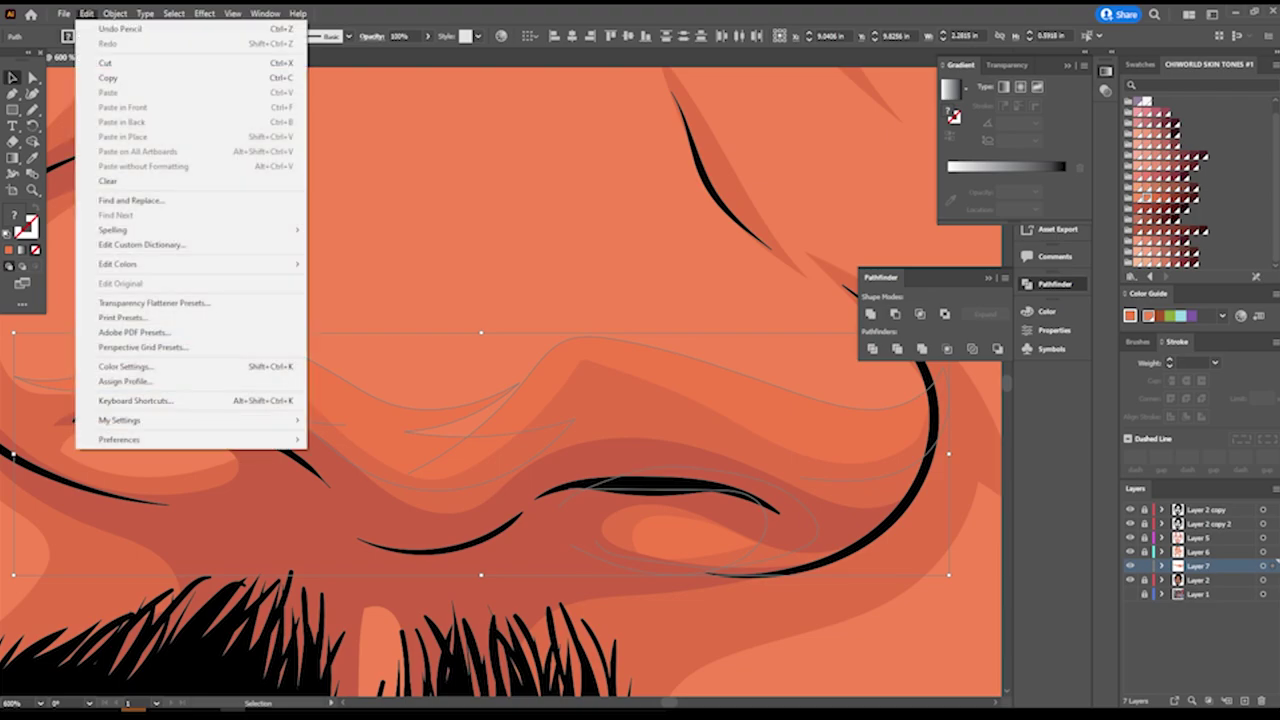
pyautogui.click(450, 297)
pyautogui.click(1013, 337)
pyautogui.click(1126, 395)
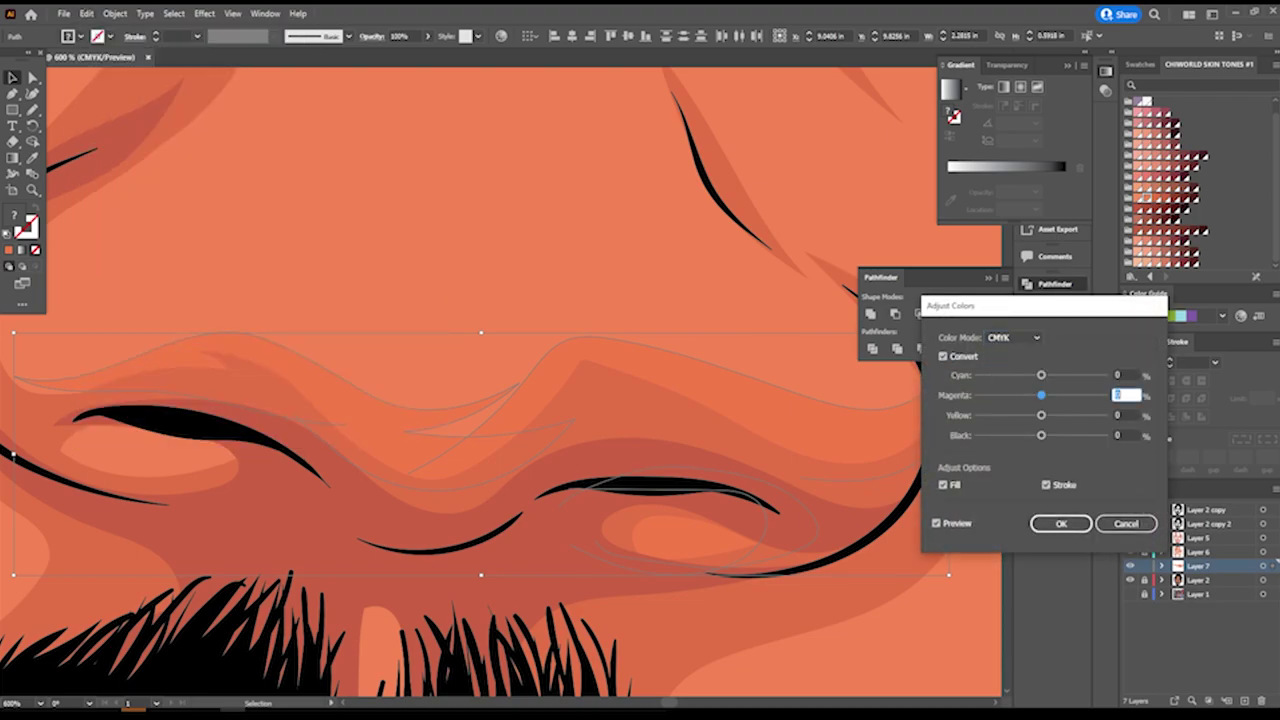
pyautogui.press('Tab')
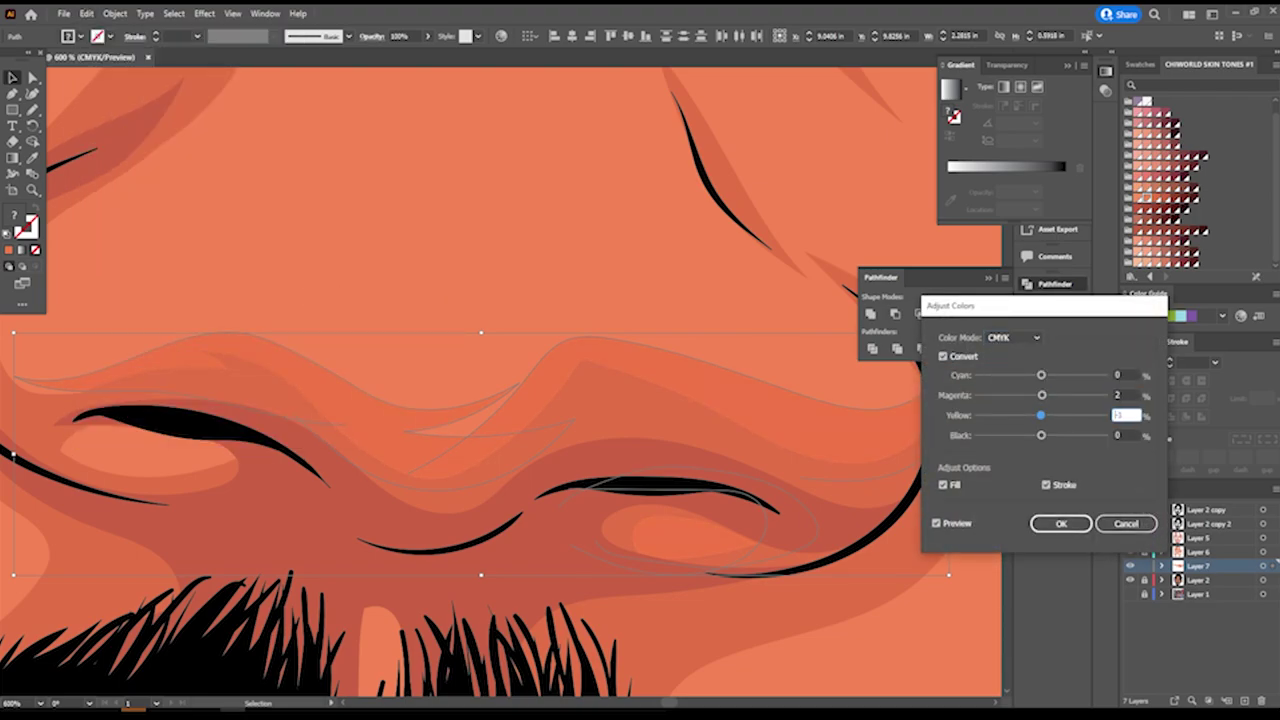
pyautogui.hotkey('shift', 'Tab')
pyautogui.write('0')
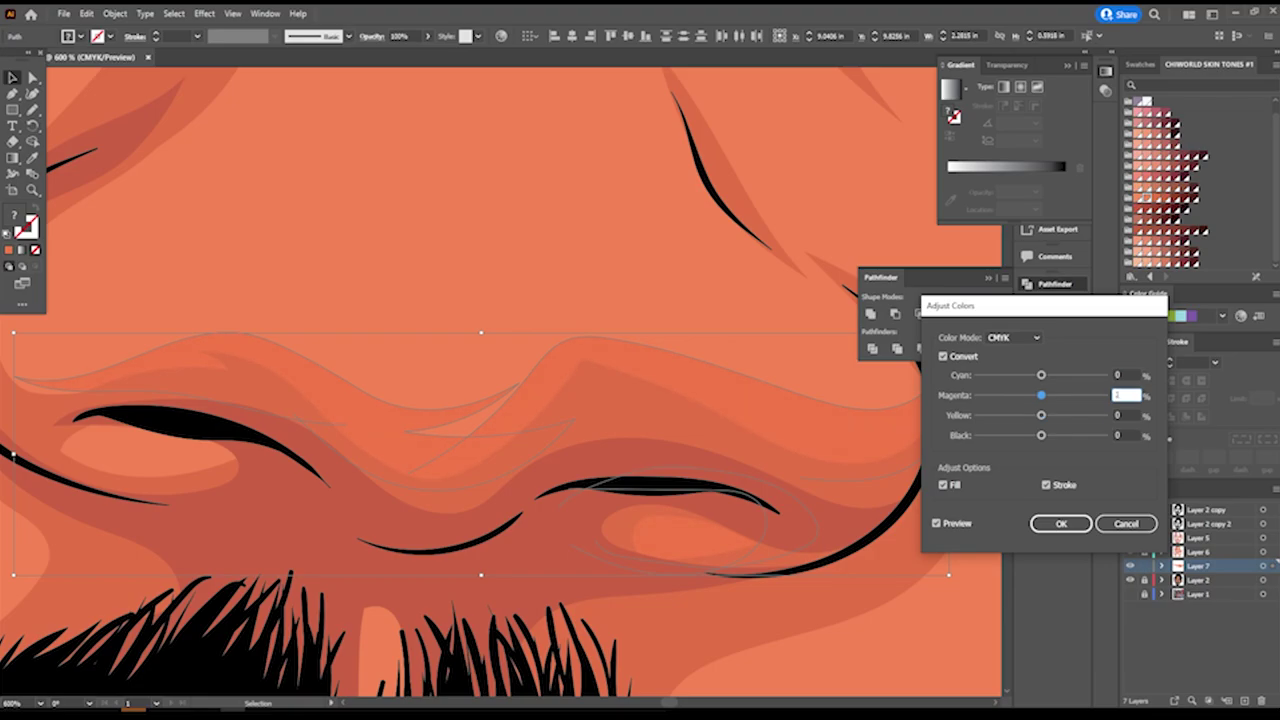
pyautogui.click(1060, 523)
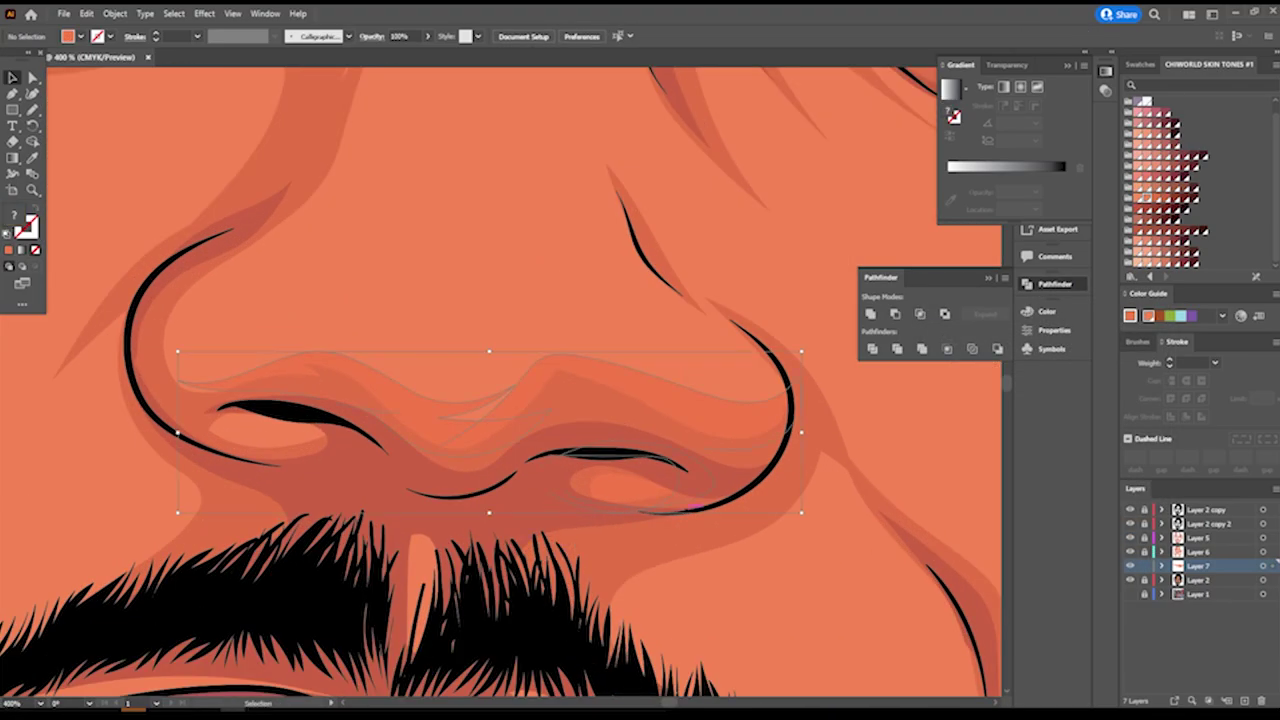
# Lighten the nose highlight shapes with cyan -10, then deselect and review the face.
pyautogui.click(114, 13)
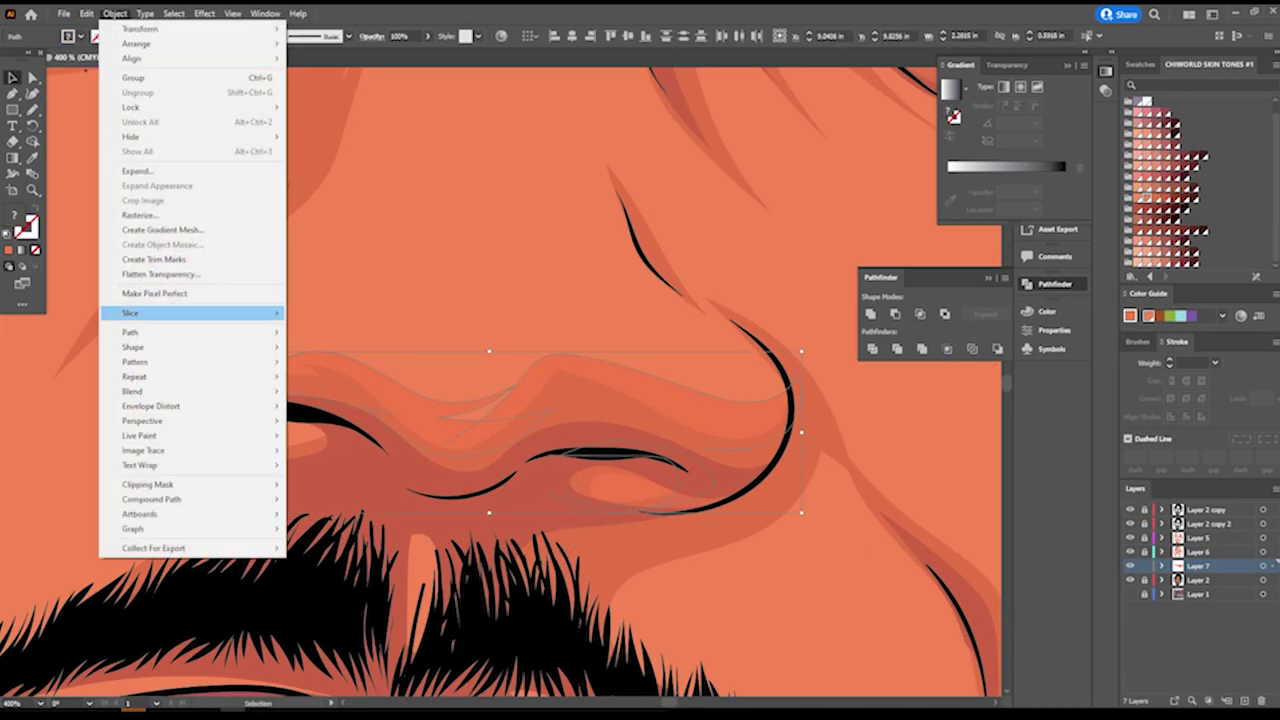
pyautogui.click(370, 298)
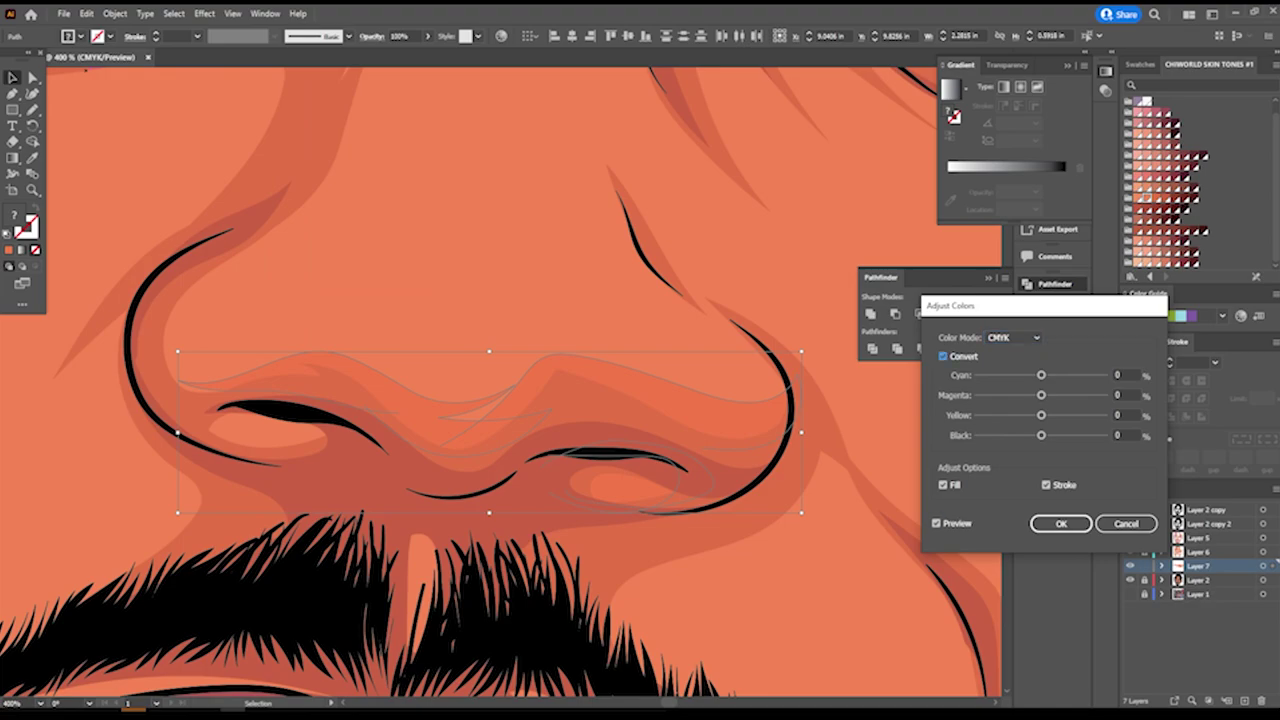
pyautogui.write('-10')
pyautogui.press('Tab')
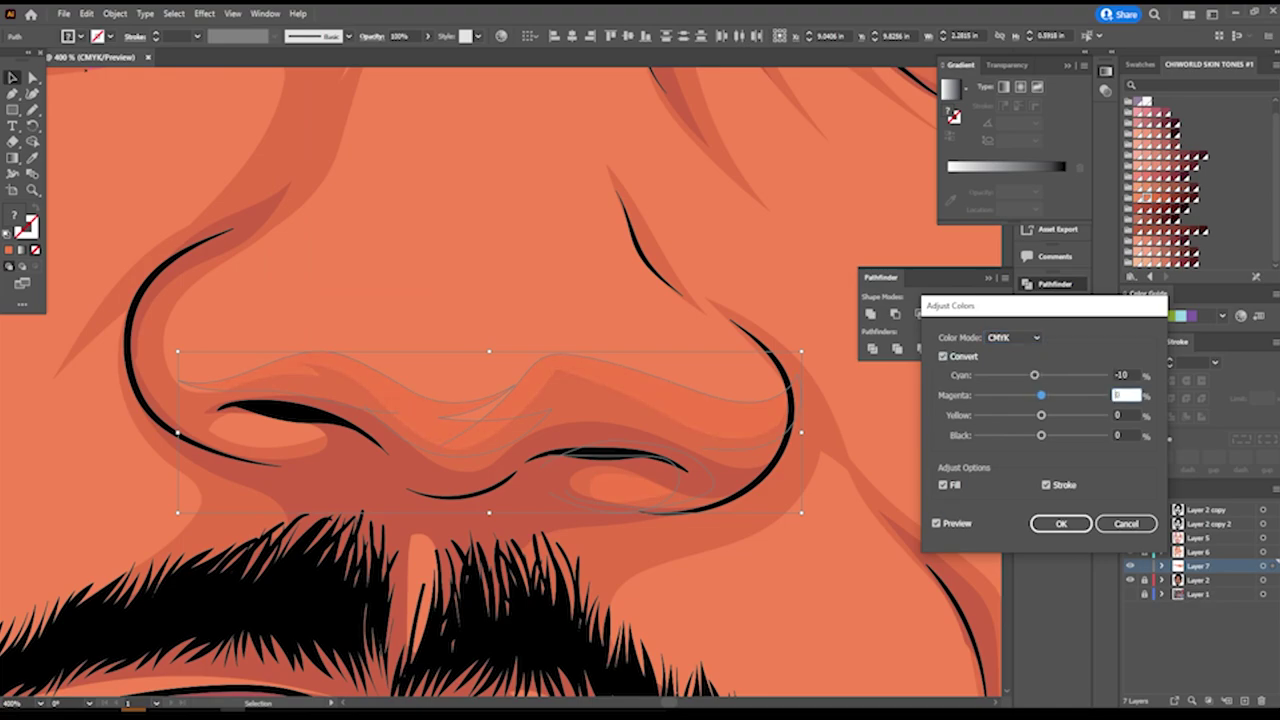
pyautogui.press('Return')
pyautogui.hotkey('ctrl', 'shift', 'a')
pyautogui.hotkey('ctrl', '0')
pyautogui.hotkey('ctrl', '+')
pyautogui.hotkey('ctrl', '+')
pyautogui.press('n')
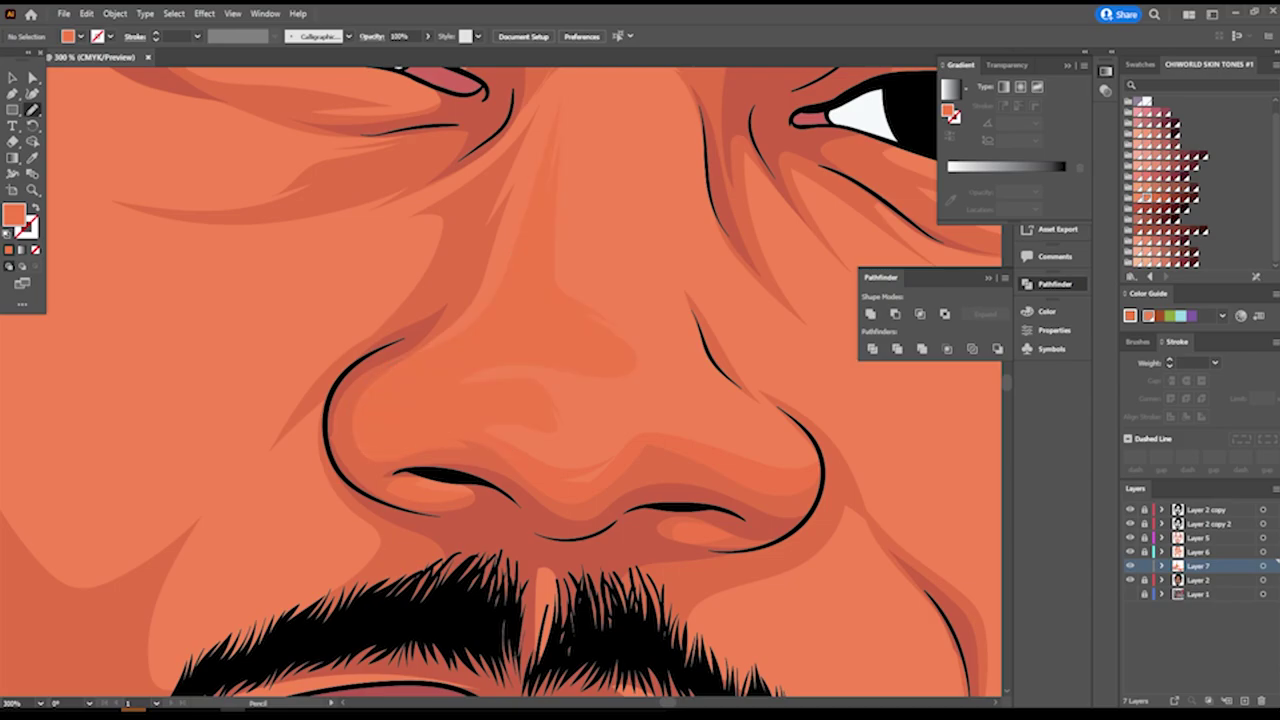
# Pencil a faint shading stroke along the side of the nose toward the right cheek.
pyautogui.hotkey('ctrl', '0')
pyautogui.hotkey('ctrl', '+')
pyautogui.hotkey('ctrl', '+')
pyautogui.hotkey('ctrl', '+')
pyautogui.hotkey('ctrl', '+')
pyautogui.hotkey('ctrl', '+')
pyautogui.scroll(3, 732, 602)
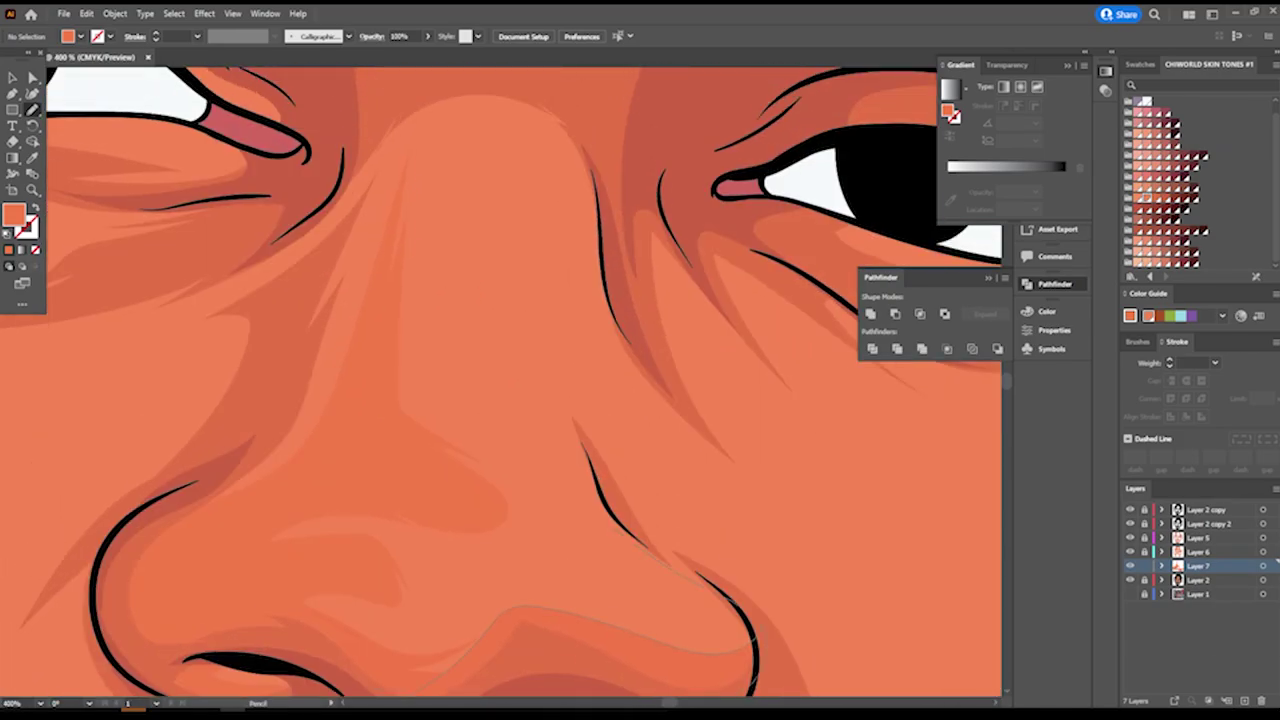
pyautogui.hotkey('ctrl', '0')
pyautogui.hotkey('ctrl', '+')
pyautogui.hotkey('ctrl', '+')
pyautogui.hotkey('ctrl', '+')
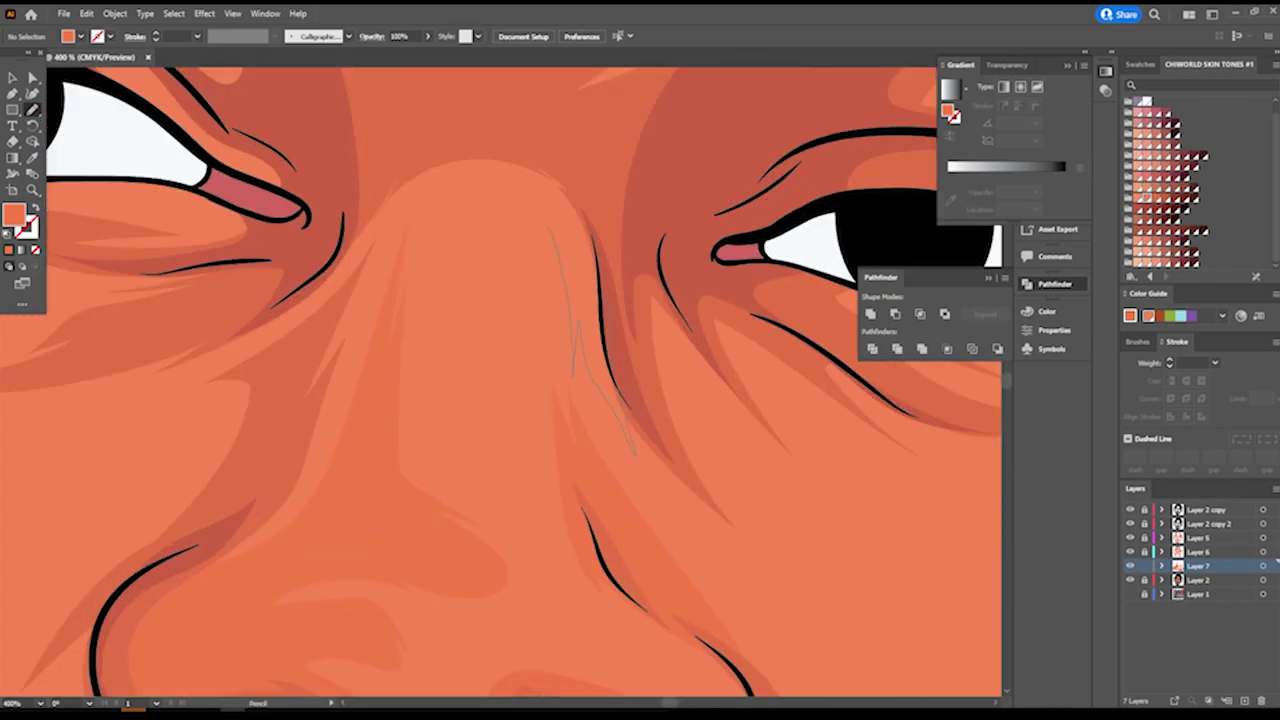
pyautogui.hotkey('ctrl', '0')
pyautogui.hotkey('ctrl', '+')
pyautogui.hotkey('ctrl', '+')
pyautogui.hotkey('ctrl', '+')
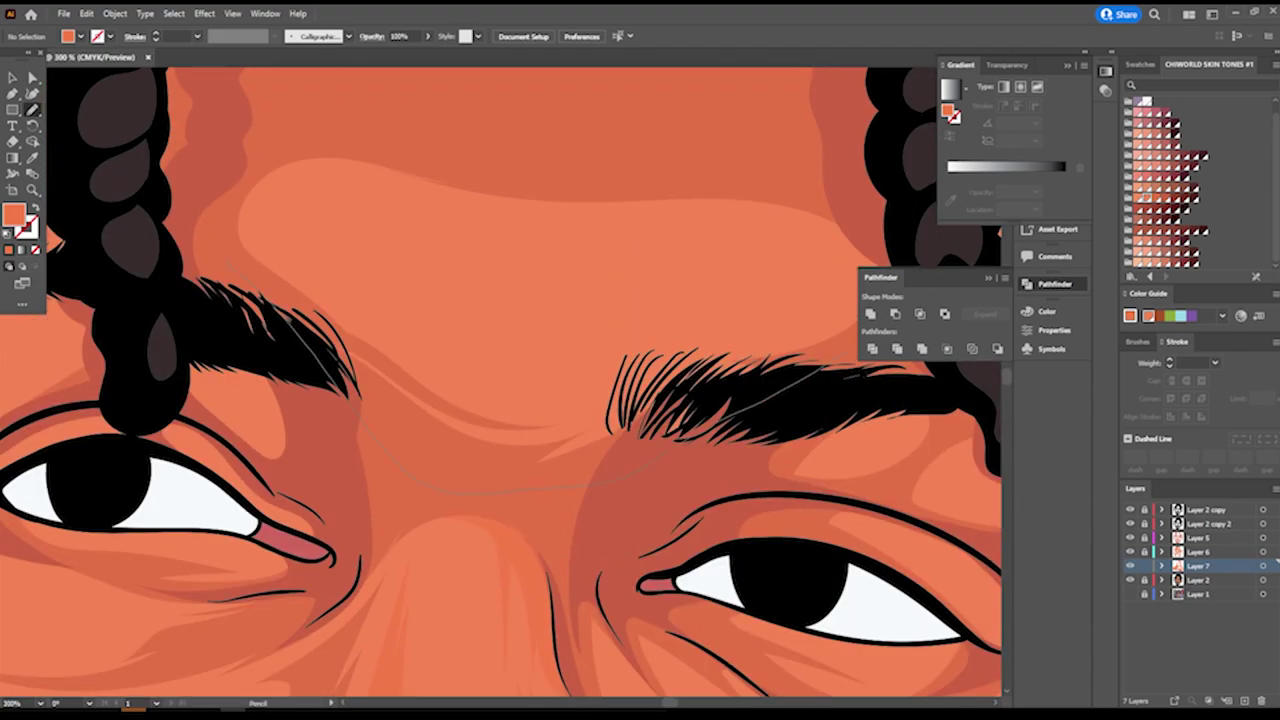
pyautogui.hotkey('ctrl', '-')
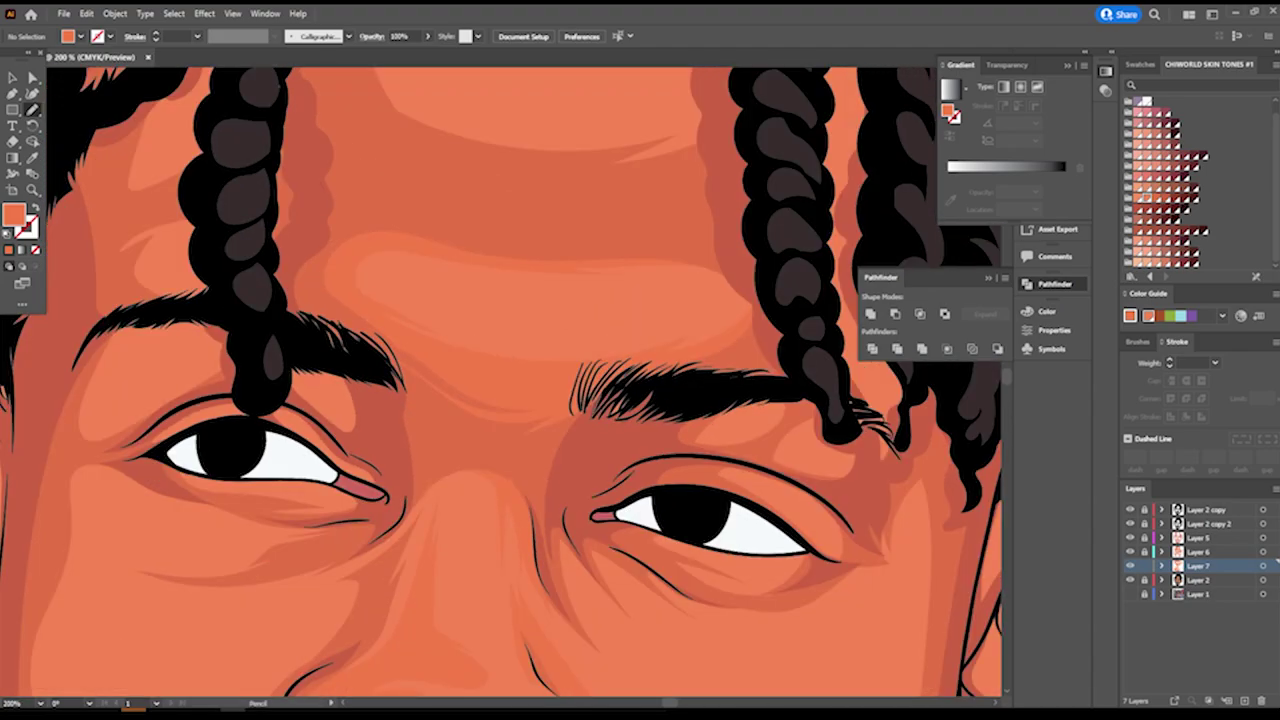
pyautogui.scroll(3, 500, 380)
pyautogui.scroll(2, 500, 380)
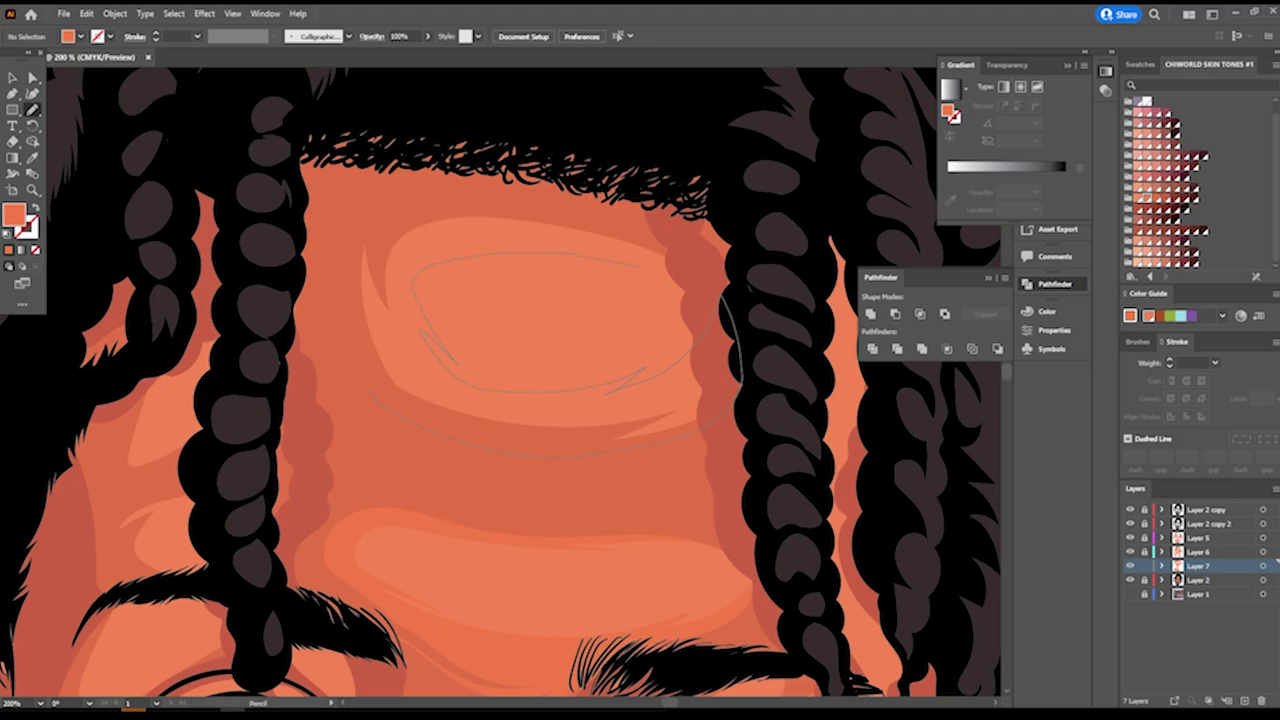
pyautogui.hotkey('ctrl', '0')
pyautogui.hotkey('ctrl', '+')
pyautogui.hotkey('ctrl', '+')
pyautogui.hotkey('ctrl', '+')
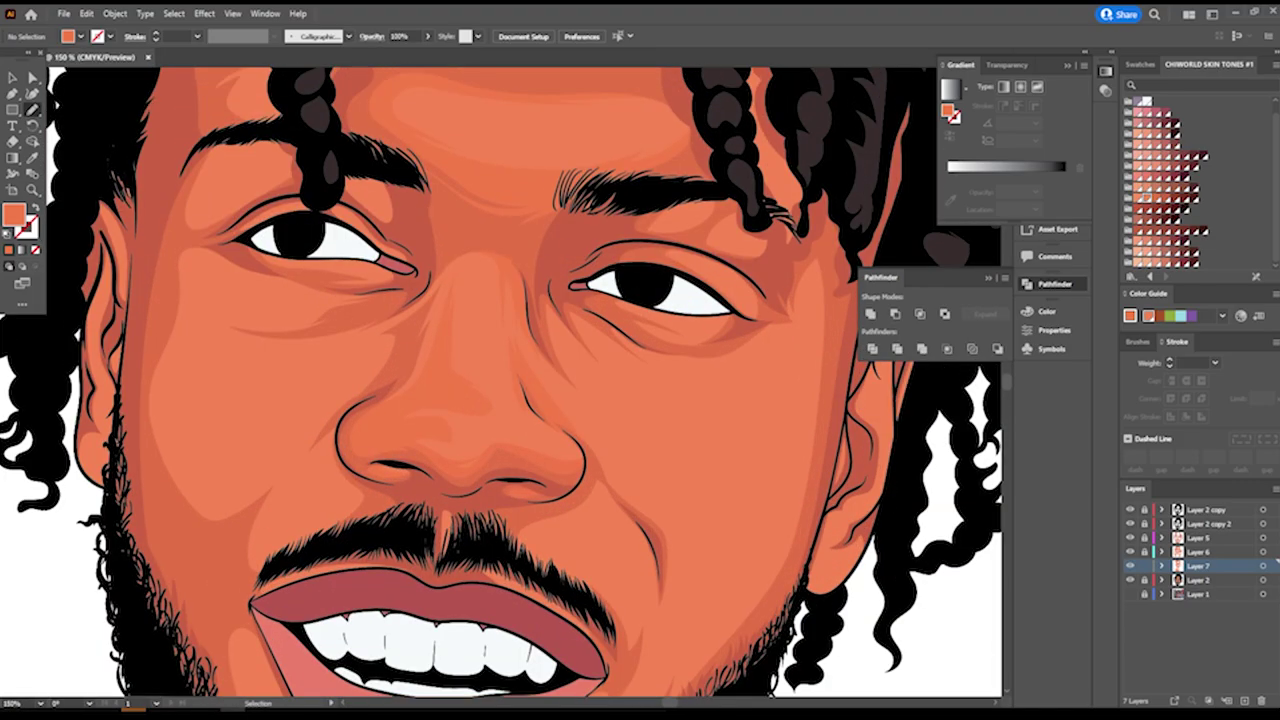
pyautogui.hotkey('ctrl', '0')
pyautogui.hotkey('ctrl', '+')
pyautogui.hotkey('ctrl', '+')
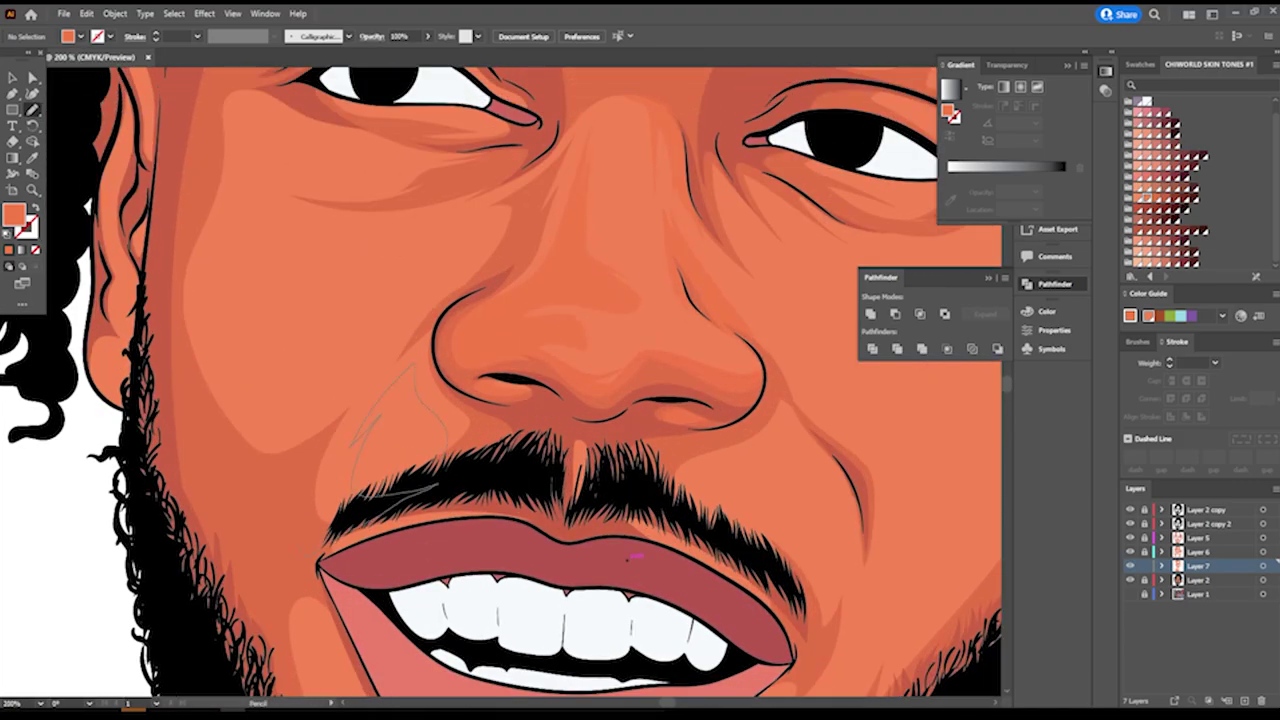
pyautogui.moveTo(535, 232); pyautogui.dragTo(440, 292)
# Zoom and scroll around the face to inspect the faint strokes beneath the right eye.
pyautogui.hotkey('ctrl', '0')
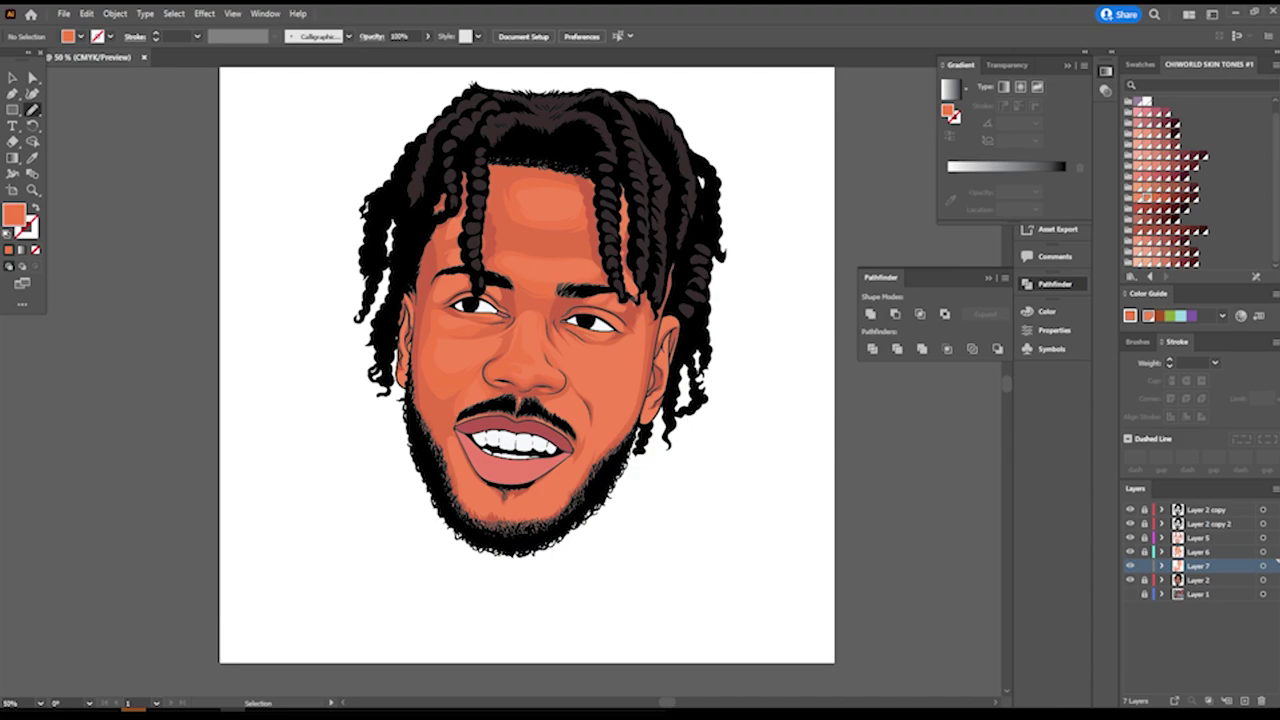
pyautogui.hotkey('ctrl', '+')
pyautogui.hotkey('ctrl', '+')
pyautogui.hotkey('ctrl', '+')
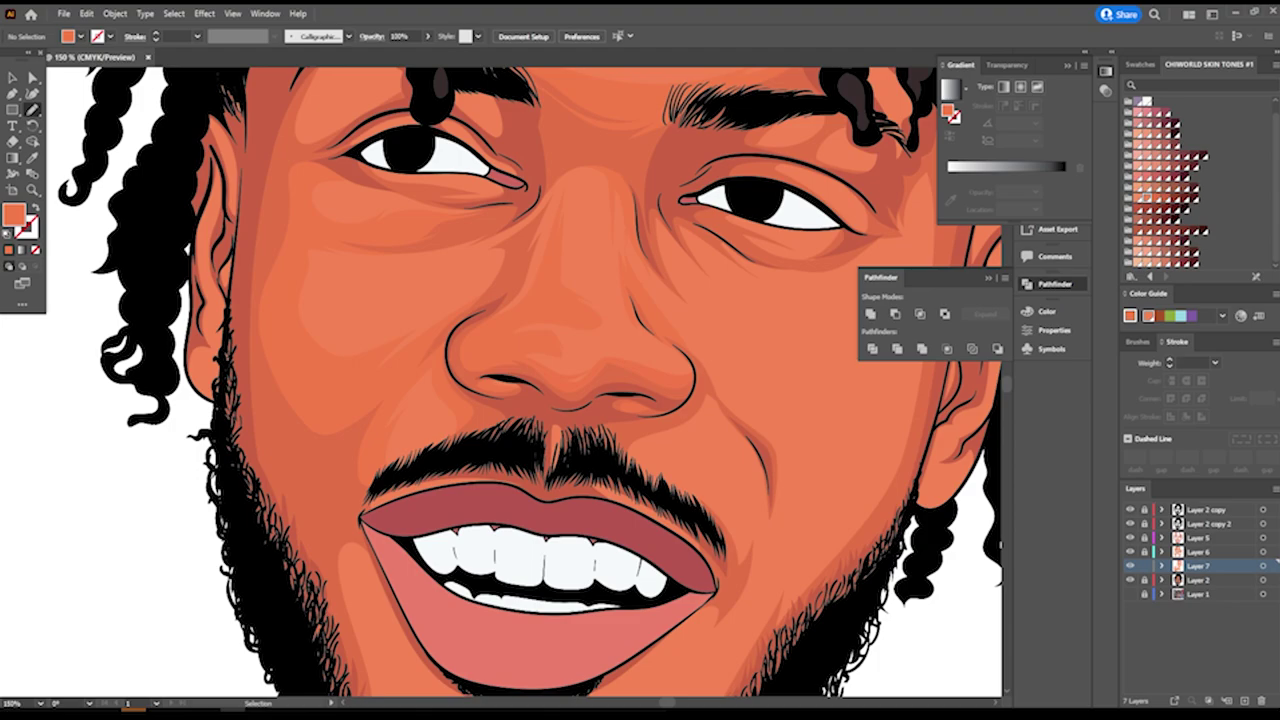
pyautogui.scroll(-5, 500, 380)
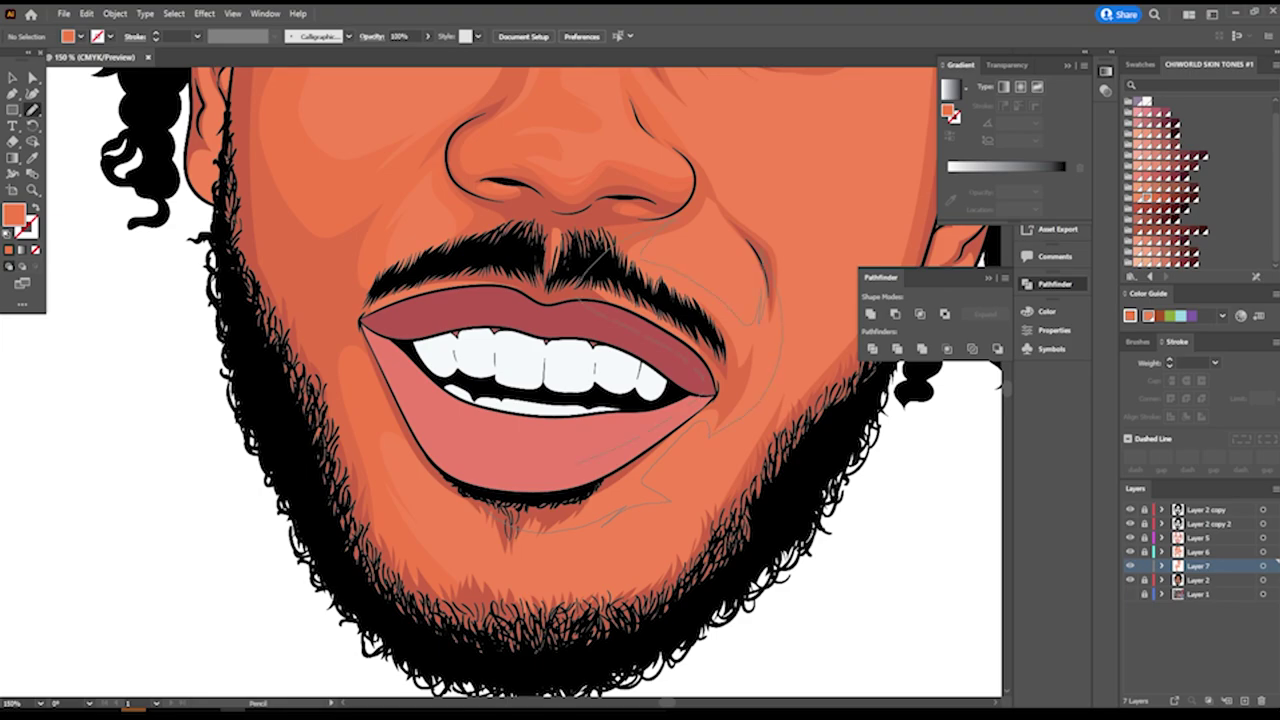
pyautogui.hotkey('ctrl', '0')
pyautogui.scroll(5, 500, 380)
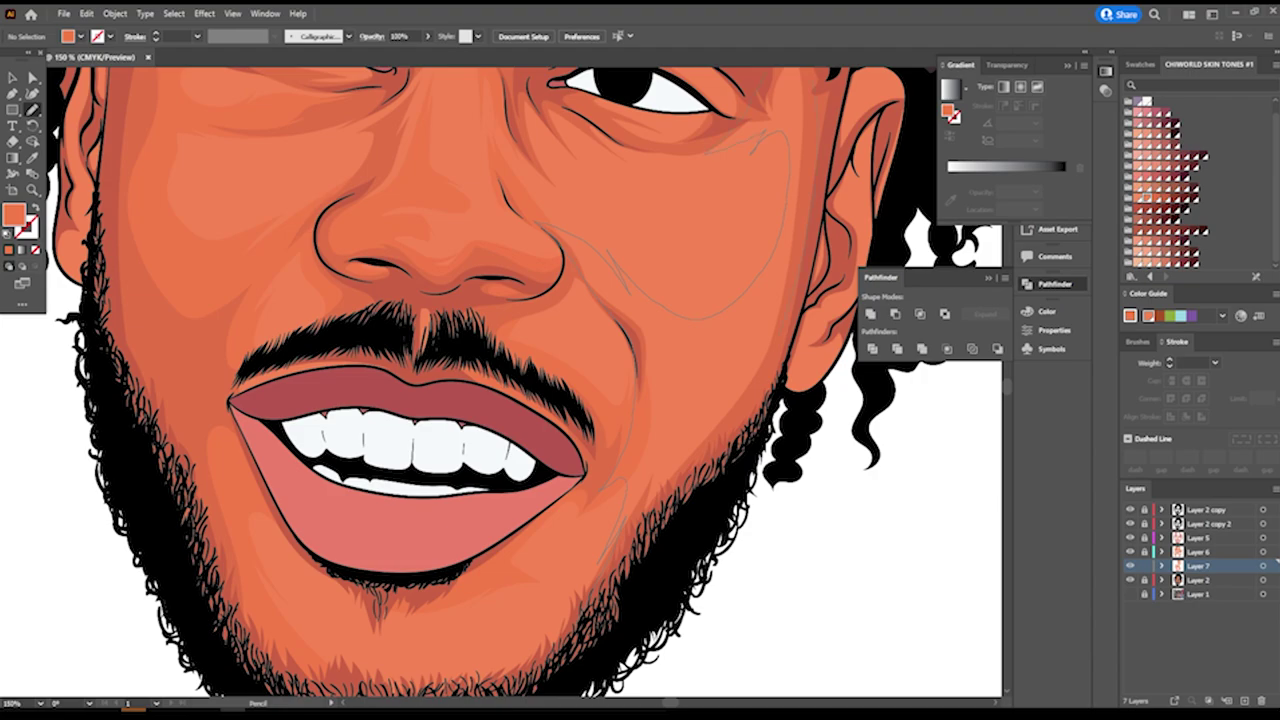
pyautogui.scroll(2, 500, 380)
pyautogui.hotkey('ctrl', '0')
pyautogui.scroll(10, 540, 280)
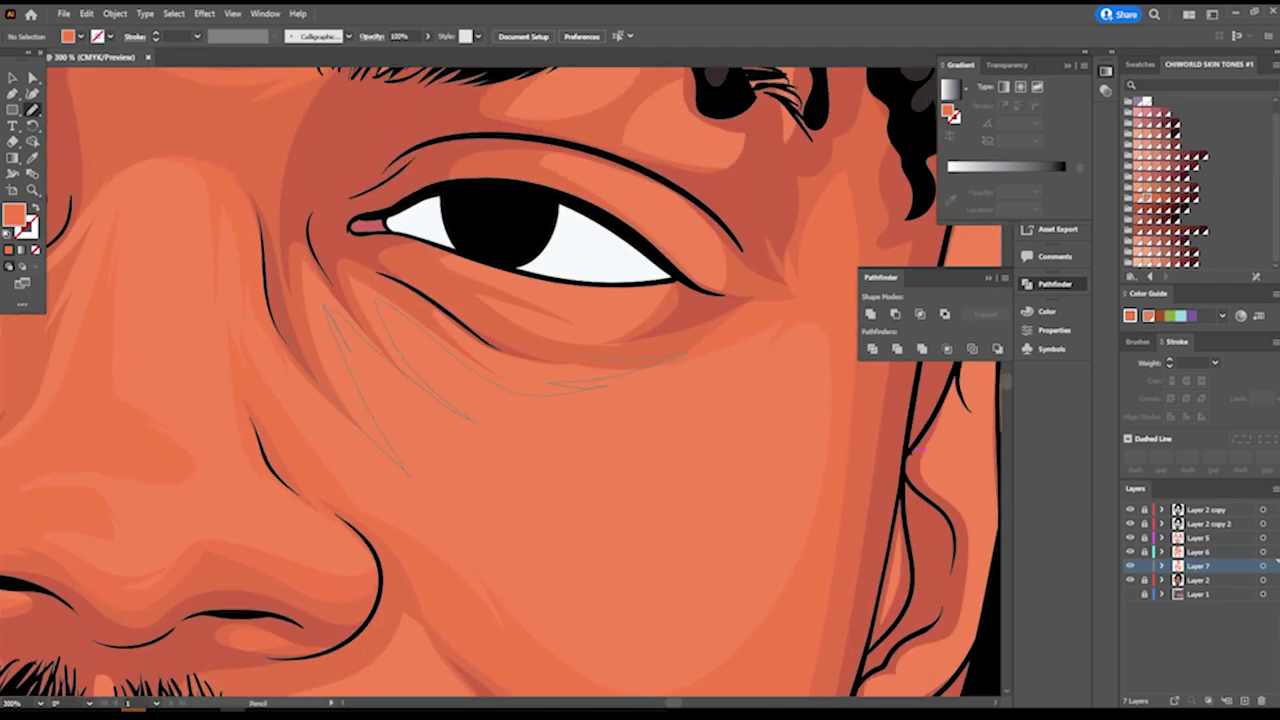
pyautogui.scroll(-3, 500, 380)
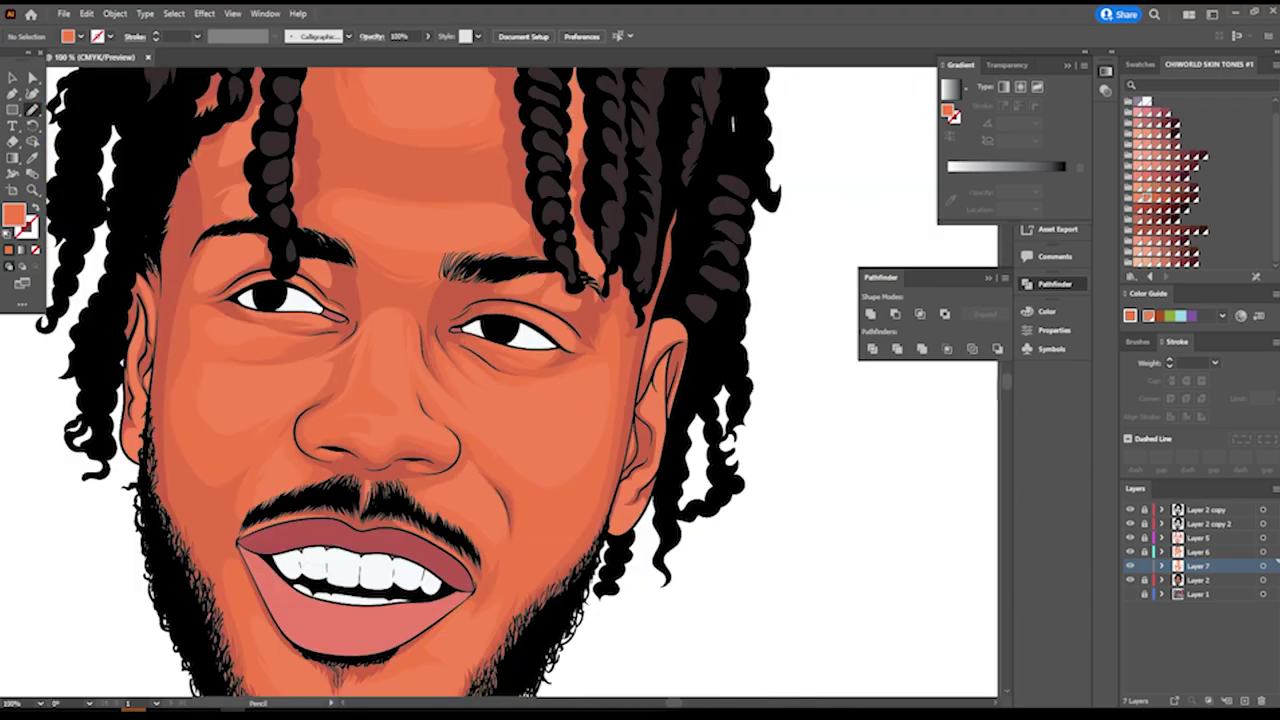
pyautogui.scroll(-1, 500, 380)
pyautogui.scroll(1, 500, 380)
pyautogui.scroll(-1, 500, 380)
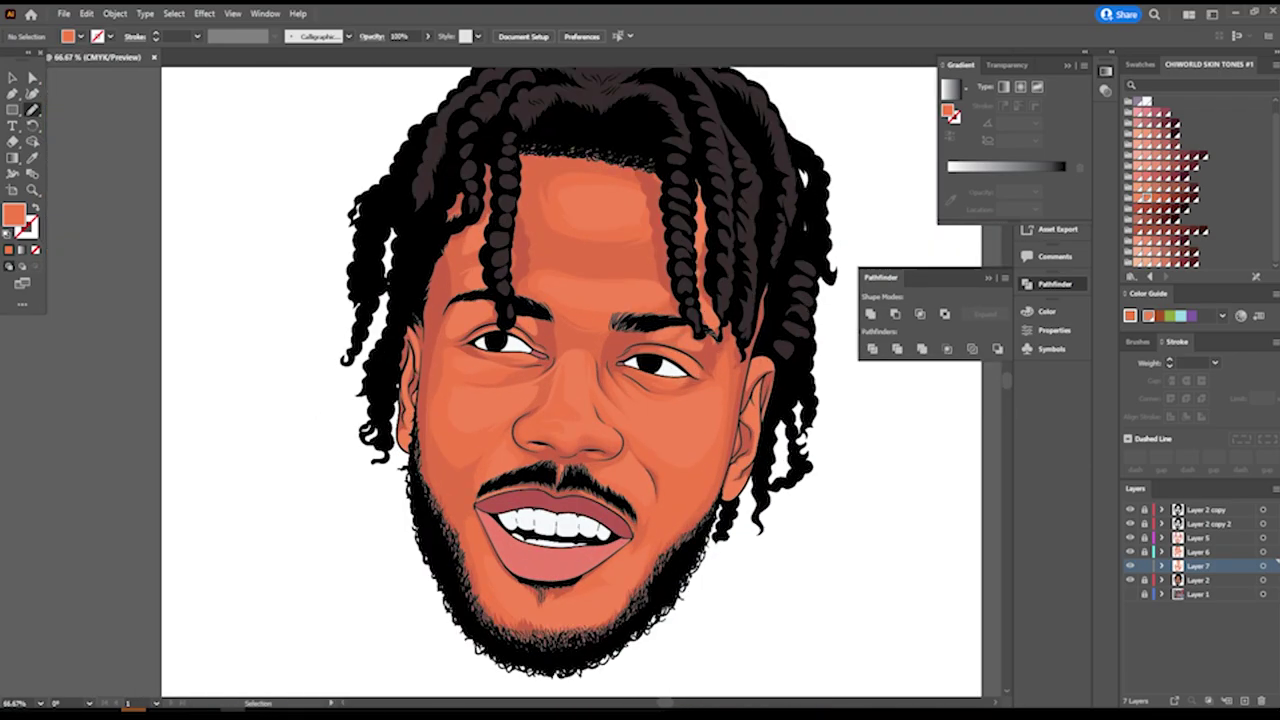
pyautogui.scroll(1, 540, 370)
pyautogui.scroll(-1, 540, 370)
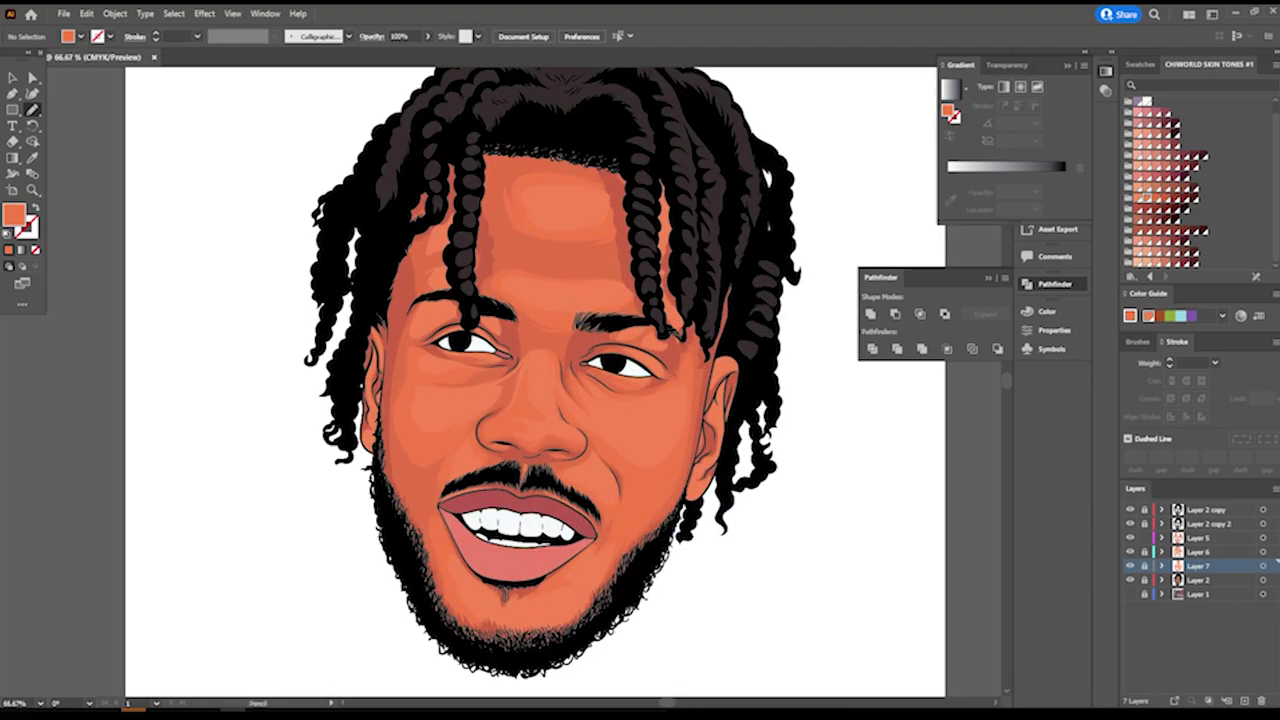
# Select a skin shading shape and apply Adjust Color Balance in CMYK with Convert enabled.
pyautogui.press('v')
pyautogui.click(570, 407)
pyautogui.scroll(3, 570, 407)
pyautogui.scroll(1, 570, 407)
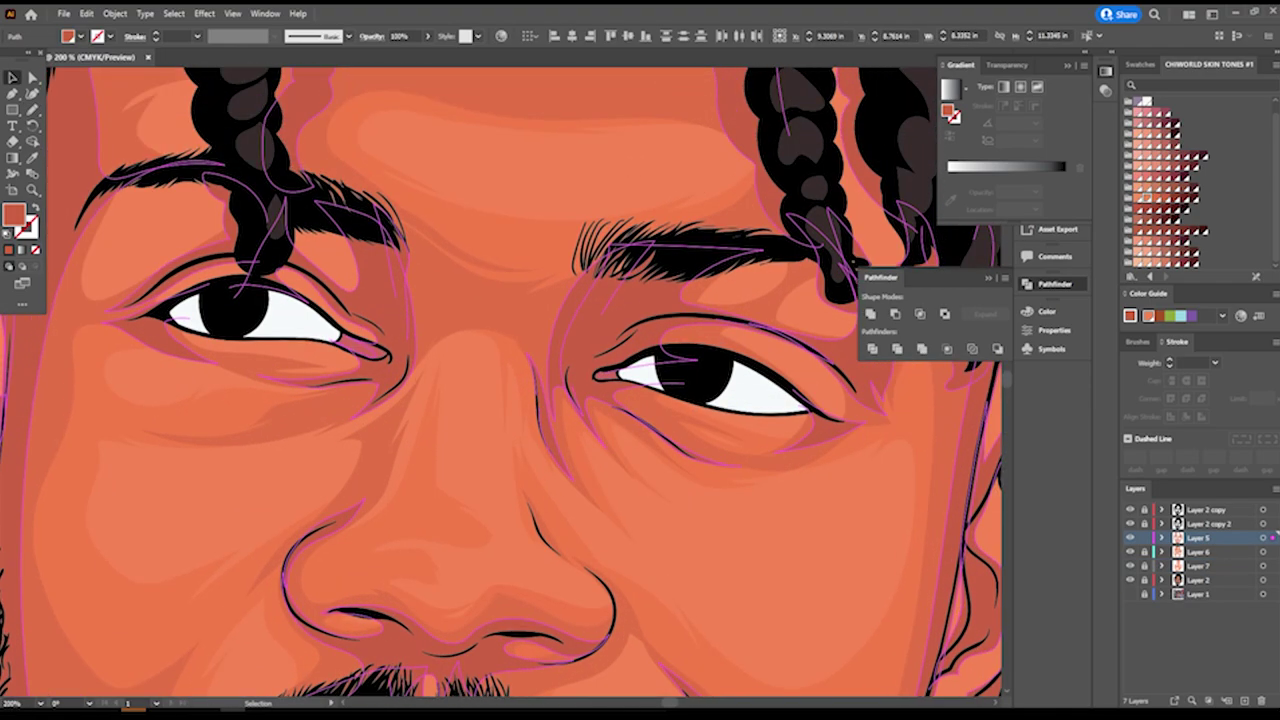
pyautogui.click(87, 13)
pyautogui.click(457, 297)
pyautogui.click(1013, 337)
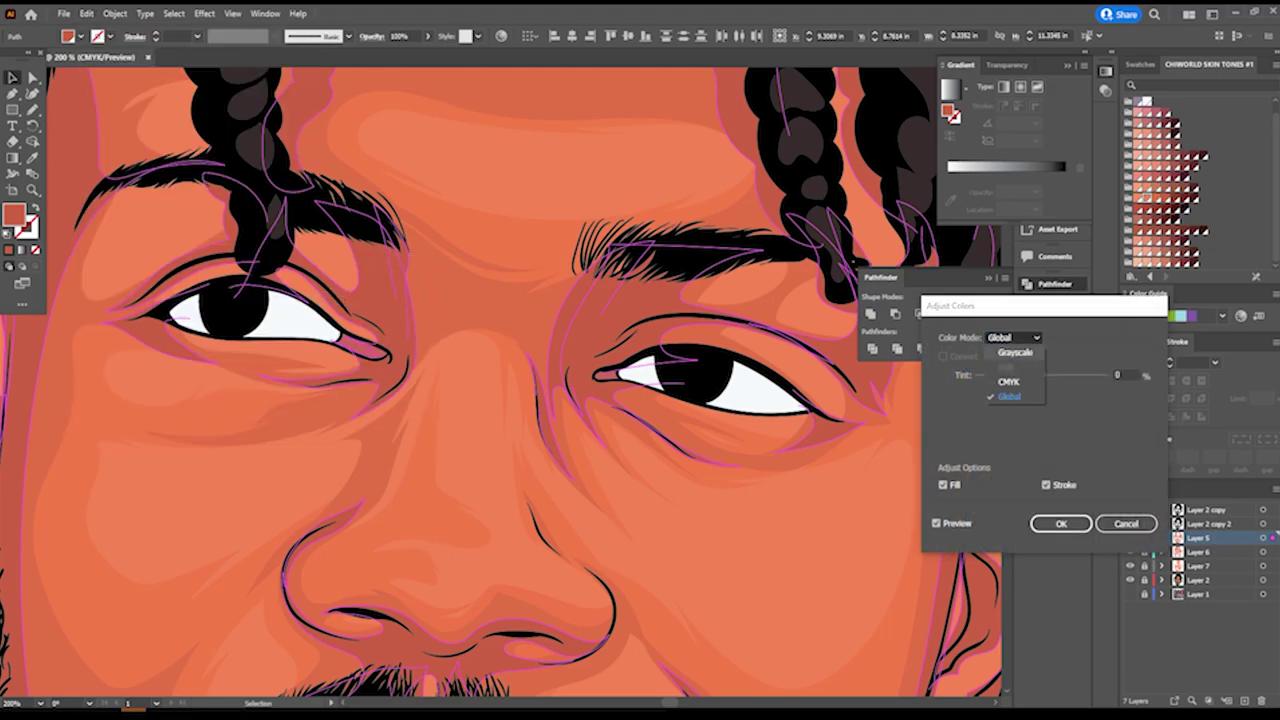
pyautogui.click(1010, 362)
pyautogui.click(943, 356)
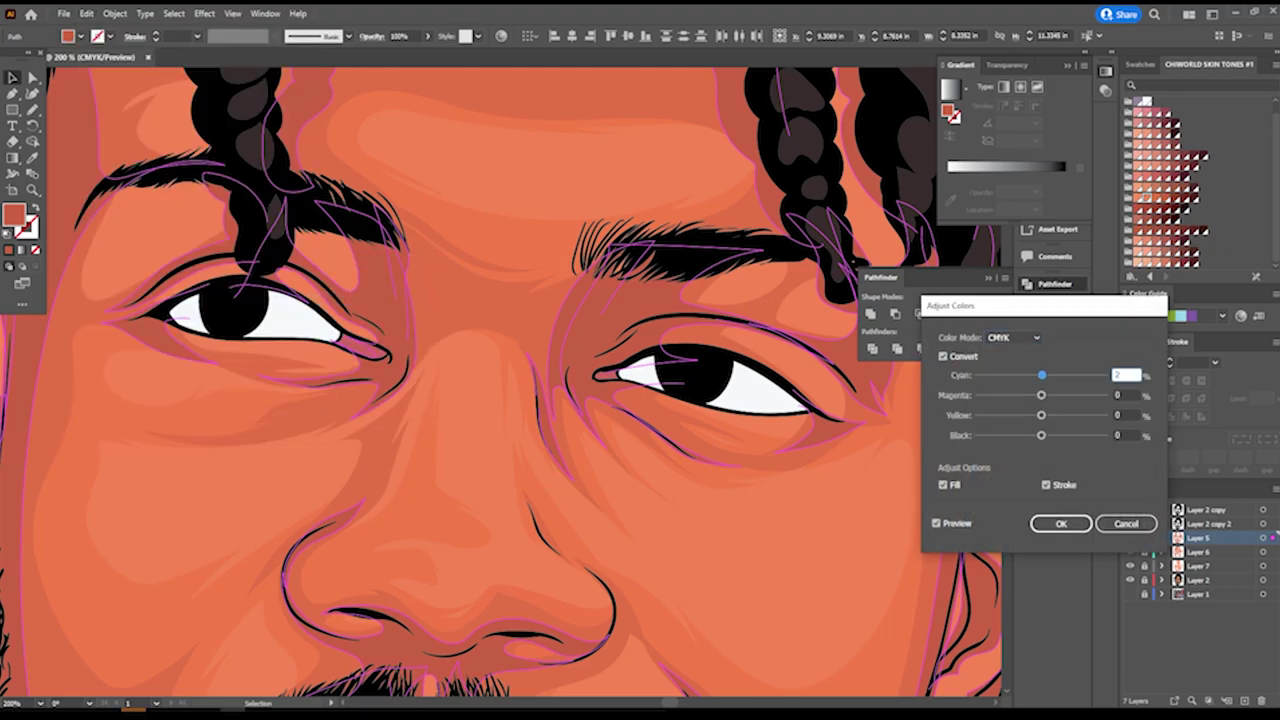
pyautogui.press('Return')
# Apply a second CMYK colour balance that adds Magenta 2 to the shading.
pyautogui.hotkey('ctrl', 'shift', 'a')
pyautogui.hotkey('ctrl', '-')
pyautogui.hotkey('ctrl', '-')
pyautogui.hotkey('ctrl', '-')
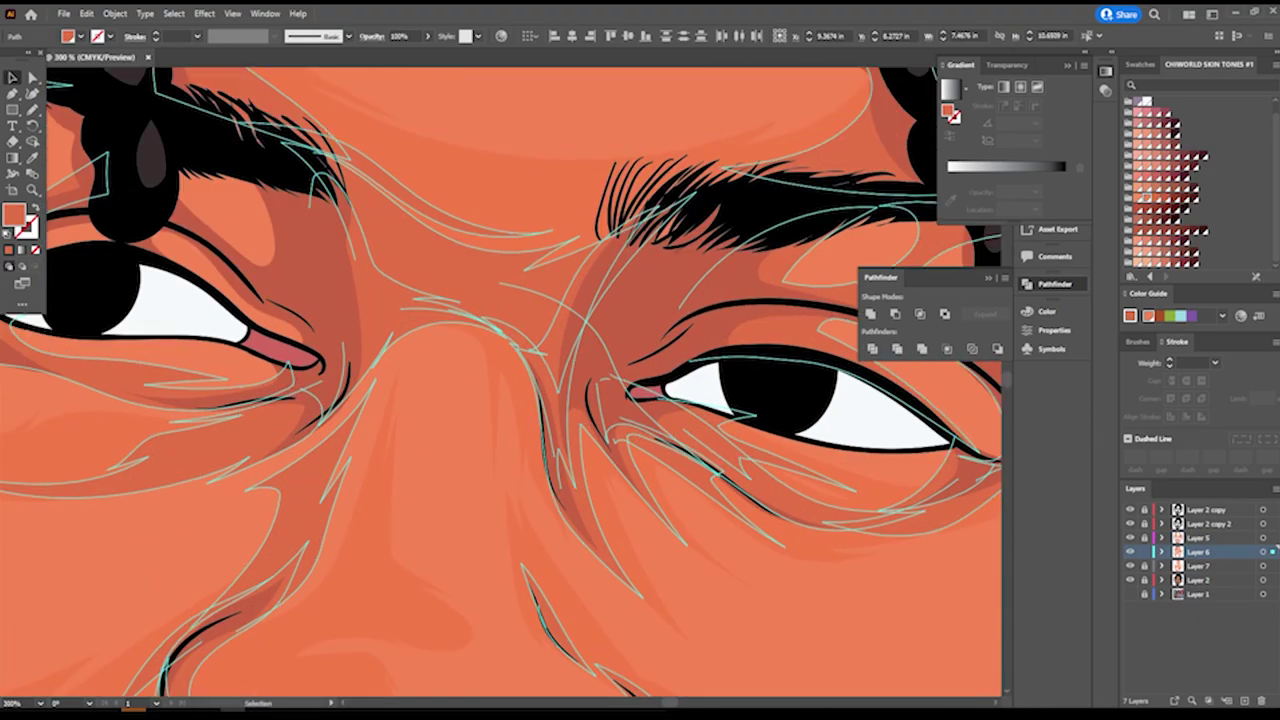
pyautogui.scroll(2, 500, 380)
pyautogui.click(87, 13)
pyautogui.click(370, 298)
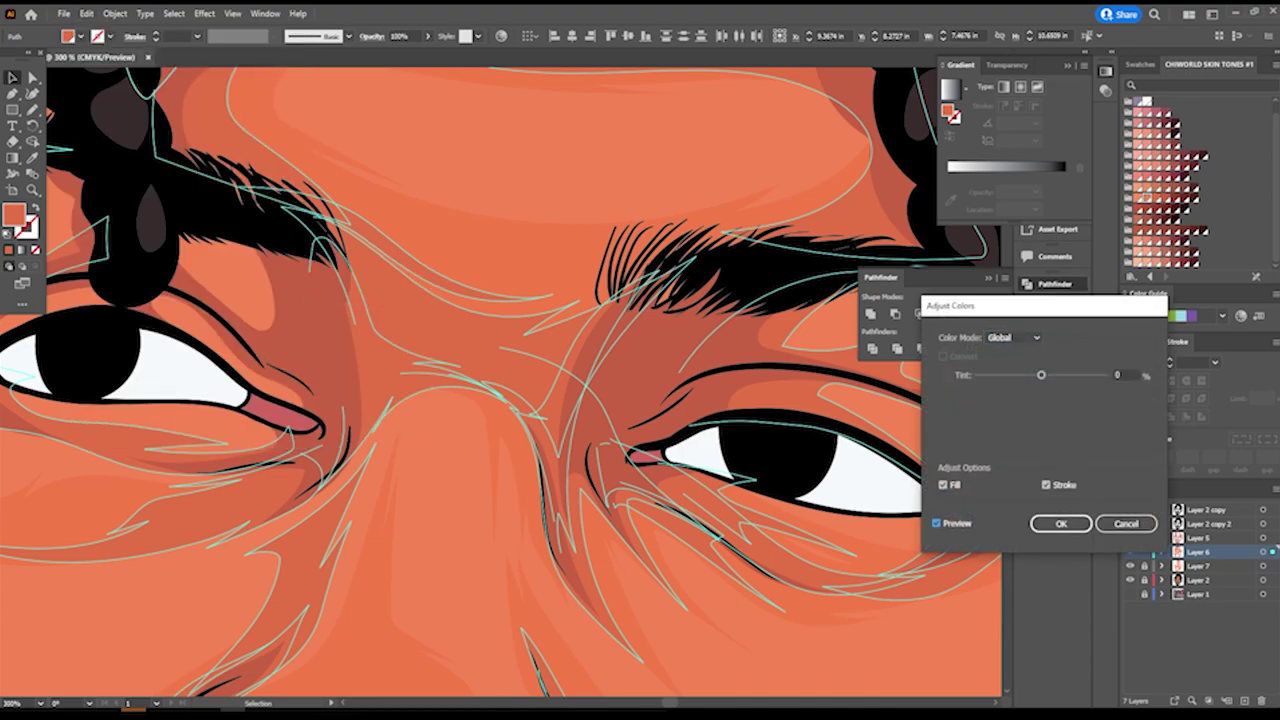
pyautogui.click(1014, 337)
pyautogui.click(1005, 395)
pyautogui.click(1127, 395)
pyautogui.write('2')
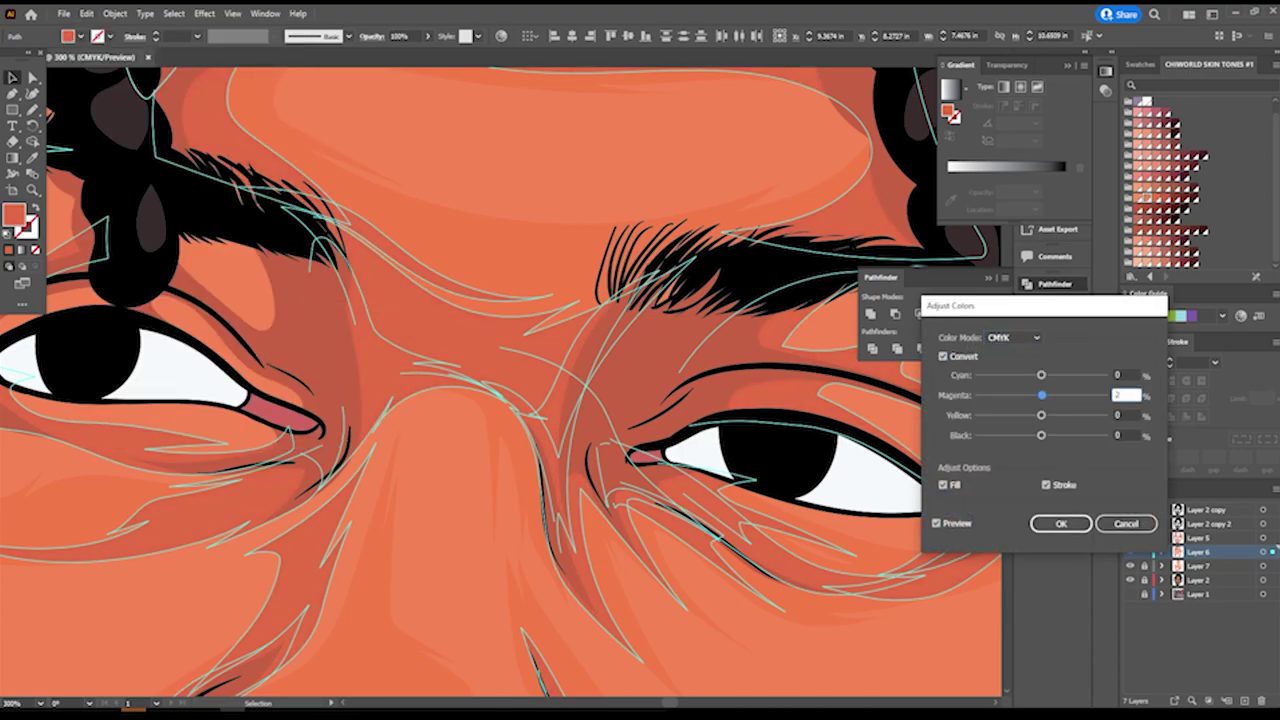
pyautogui.press('Return')
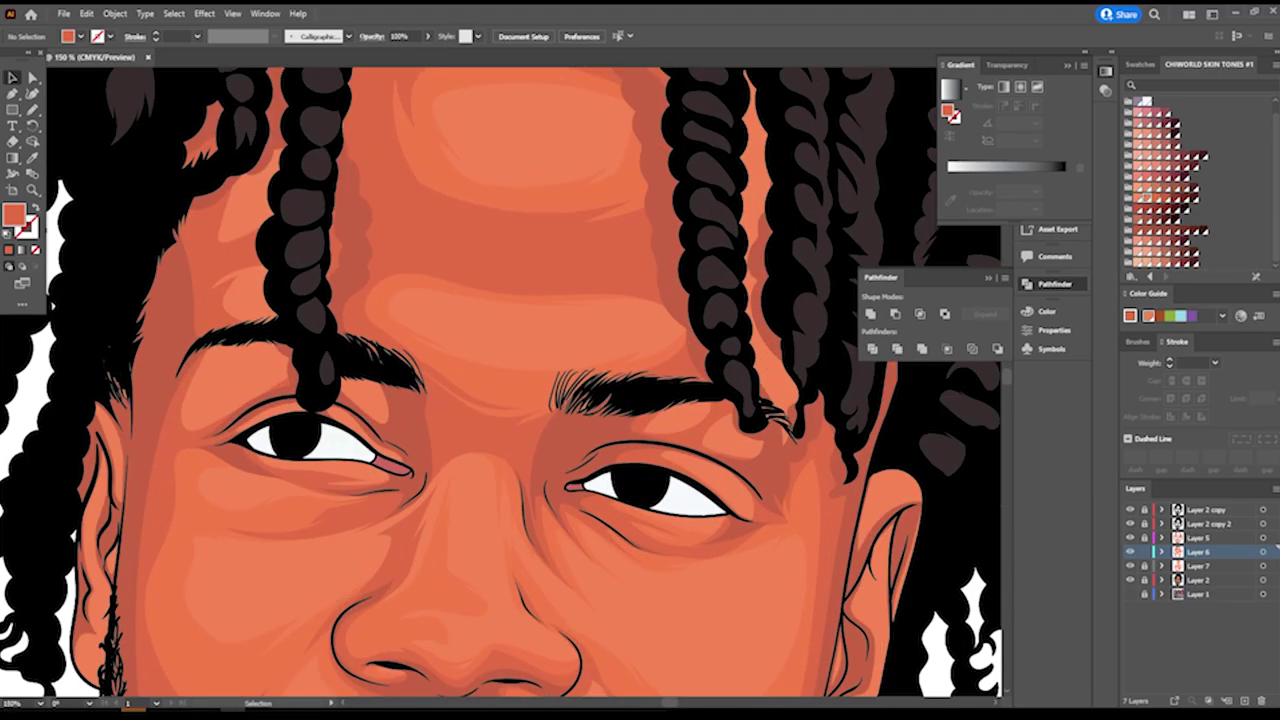
# Open the Recolor Artwork settings, then close them without changes.
pyautogui.hotkey('ctrl', '0')
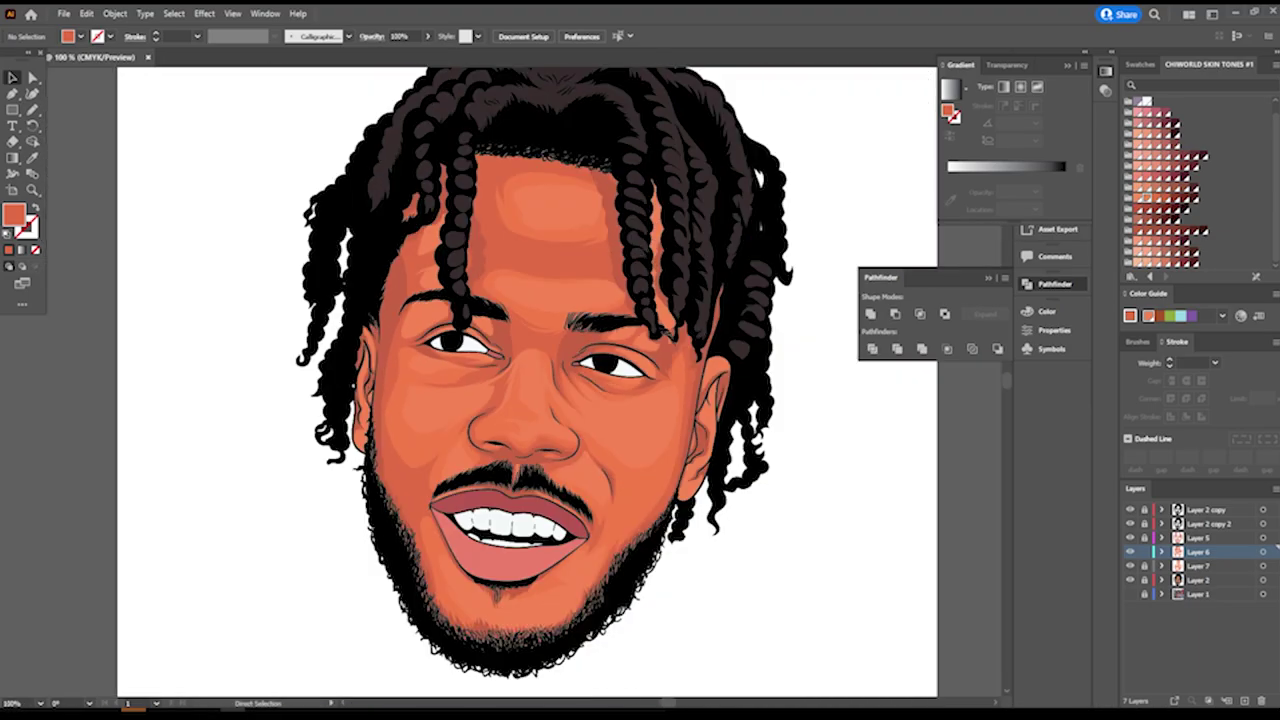
pyautogui.hotkey('ctrl', '=')
pyautogui.hotkey('ctrl', '=')
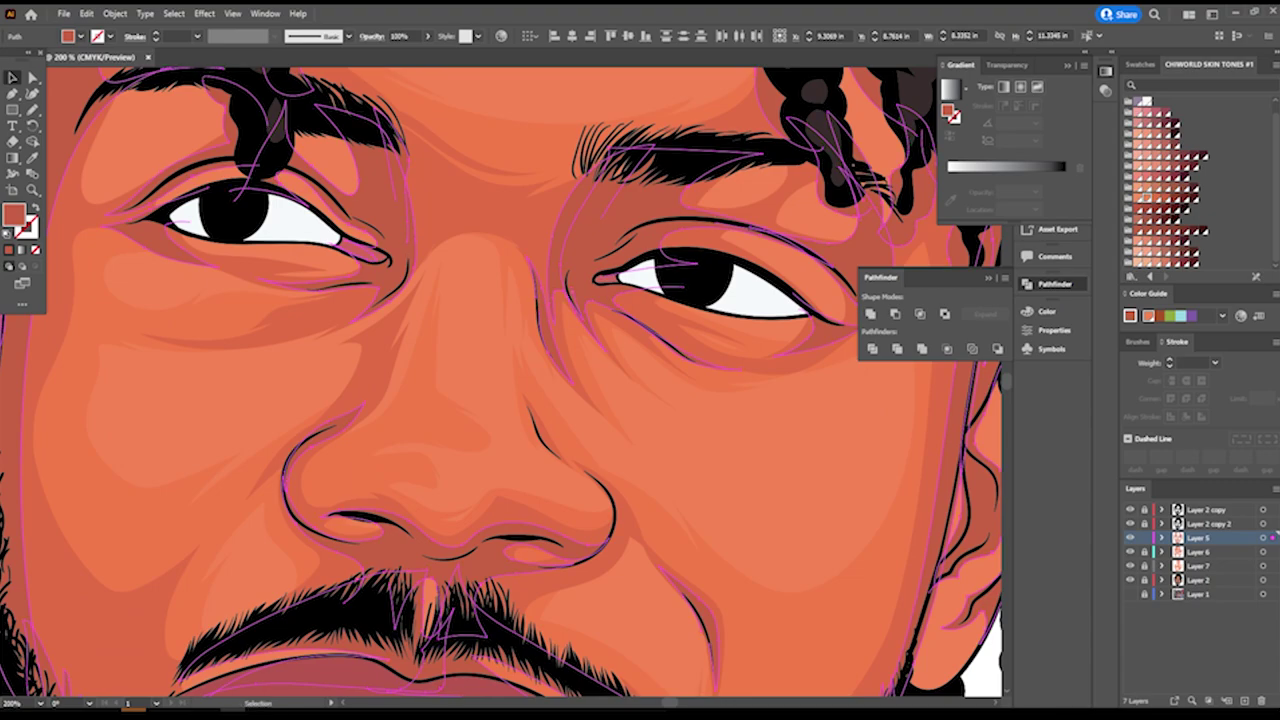
pyautogui.click(115, 13)
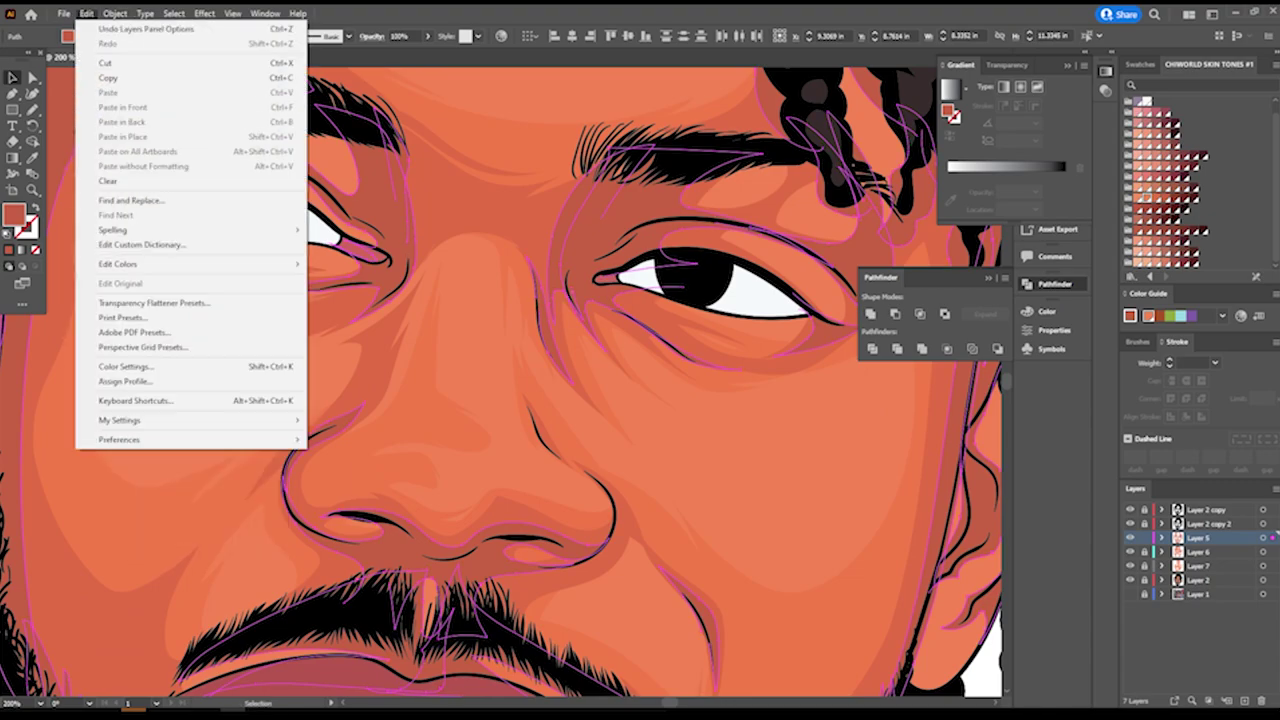
pyautogui.click(370, 276)
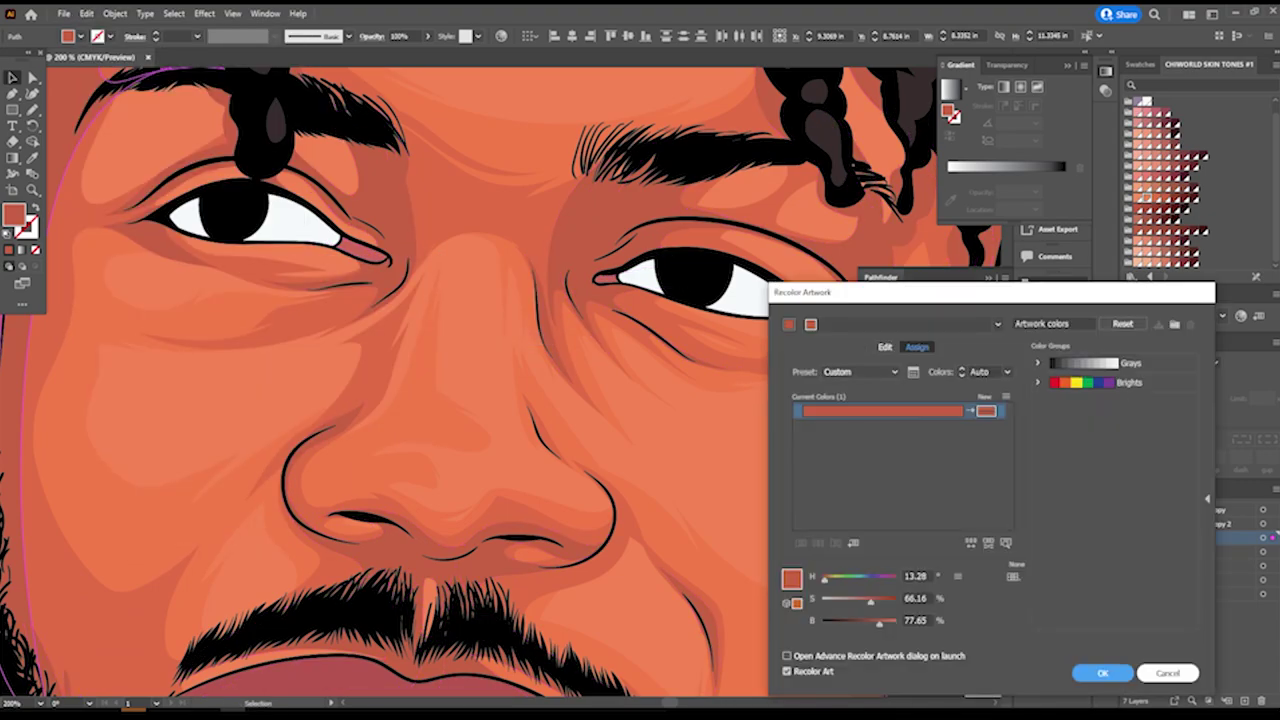
pyautogui.click(1167, 673)
# Rebalance the shading again with Magenta 5 and Yellow 8, then deselect.
pyautogui.click(87, 13)
pyautogui.click(370, 297)
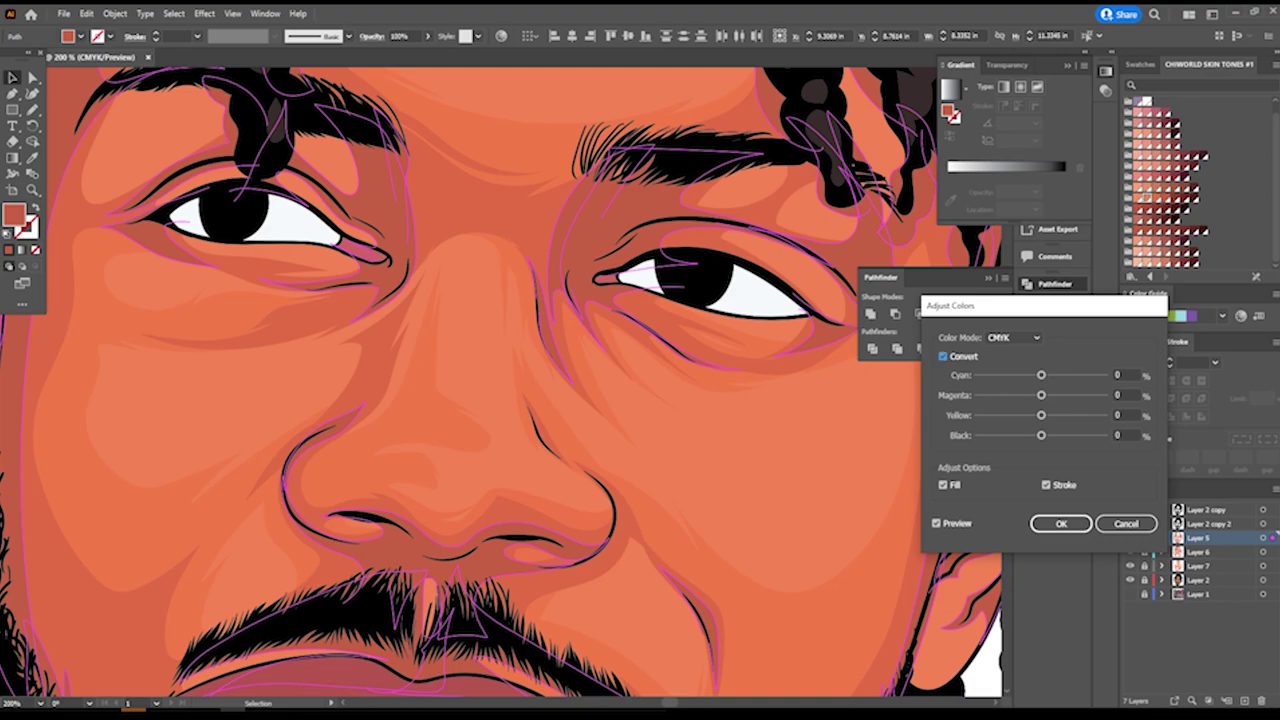
pyautogui.press('Tab')
pyautogui.write('5')
pyautogui.press('Tab')
pyautogui.write('8')
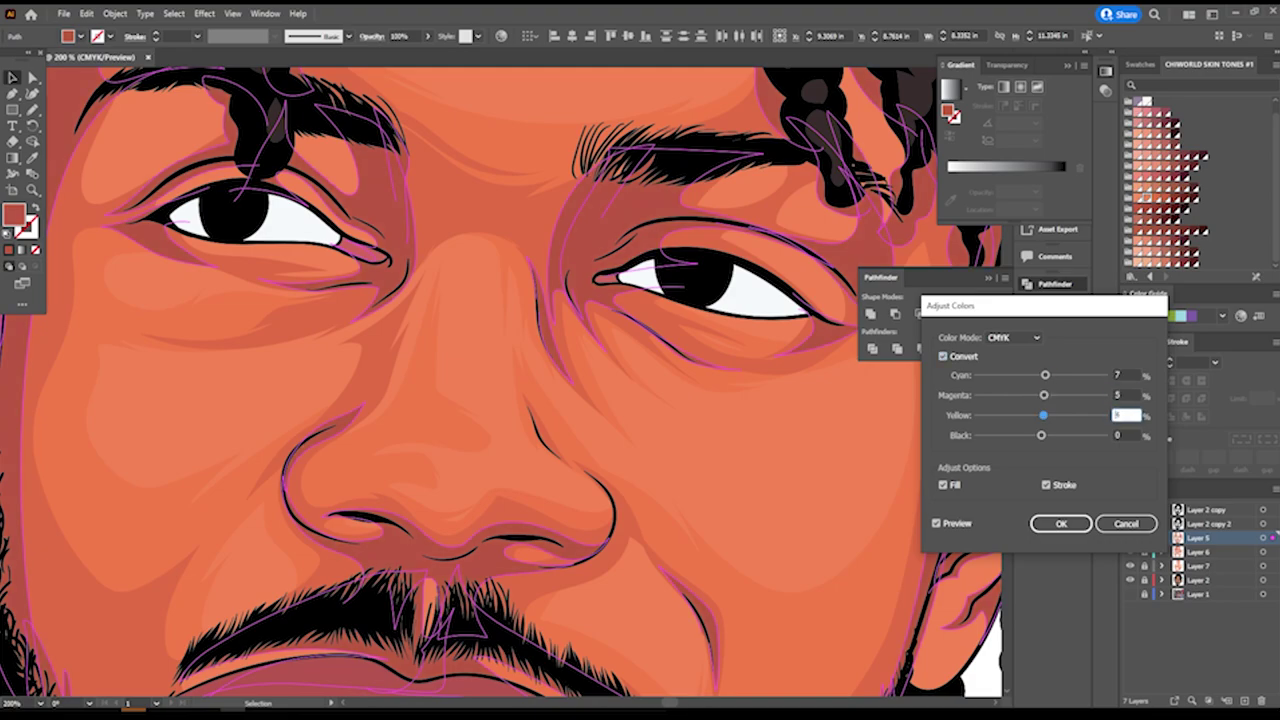
pyautogui.press('Return')
pyautogui.hotkey('ctrl', 'shift', 'a')
pyautogui.hotkey('ctrl', '0')
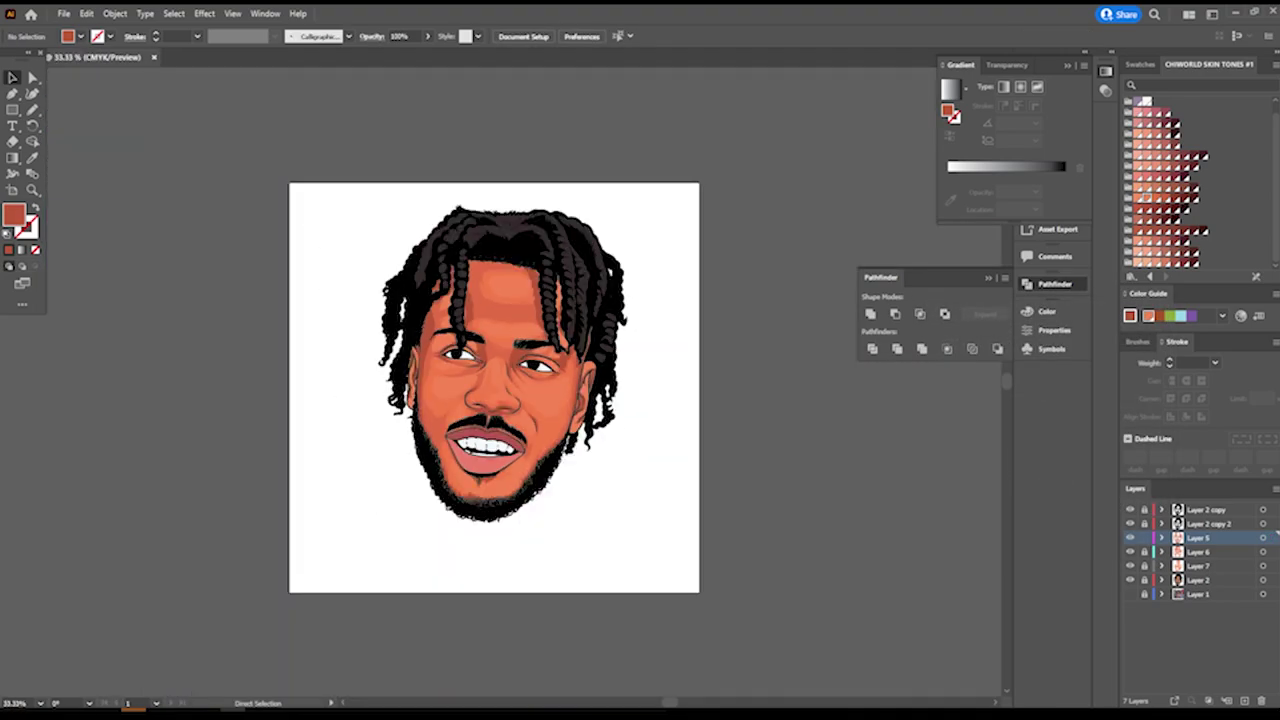
pyautogui.hotkey('ctrl', '1')
pyautogui.hotkey('ctrl', '0')
# With the Pencil on Layer 6, draw a thin stroke on the left cheek.
pyautogui.hotkey('ctrl', '+')
pyautogui.hotkey('ctrl', '+')
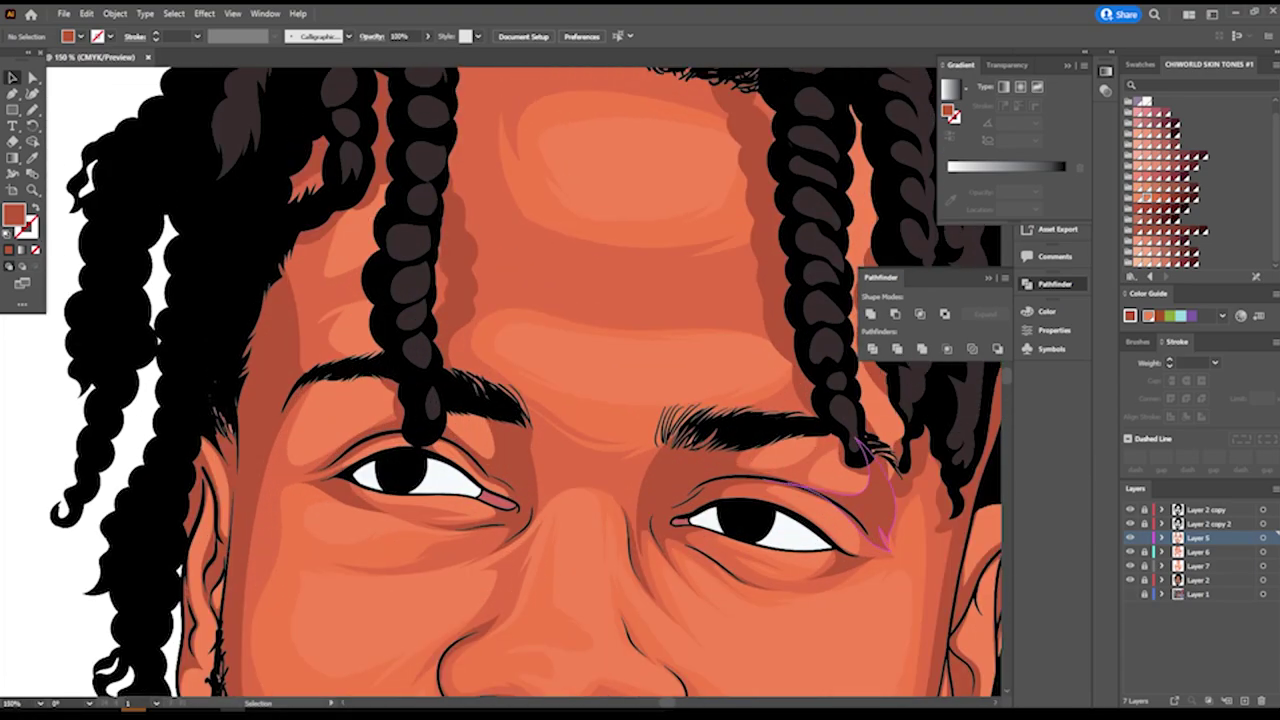
pyautogui.scroll(2, 582, 383)
pyautogui.press('n')
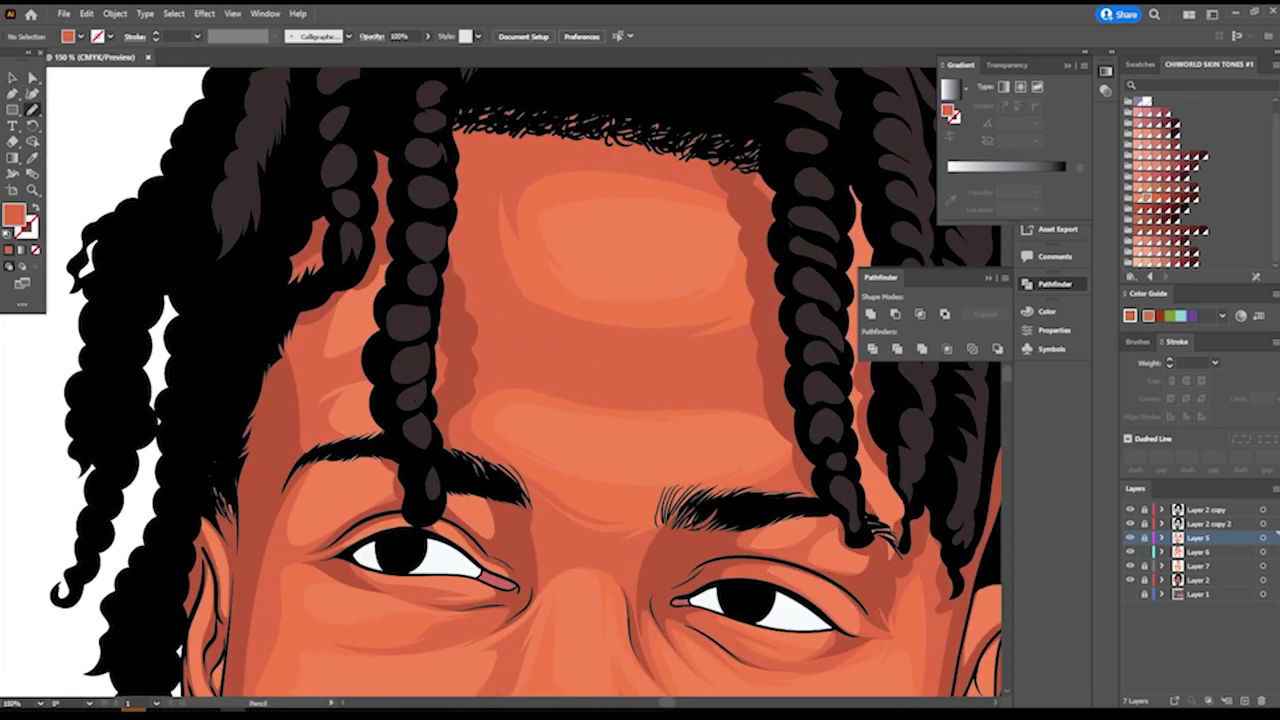
pyautogui.click(1276, 551)
pyautogui.hotkey('ctrl', '0')
pyautogui.hotkey('ctrl', '+')
pyautogui.hotkey('ctrl', '+')
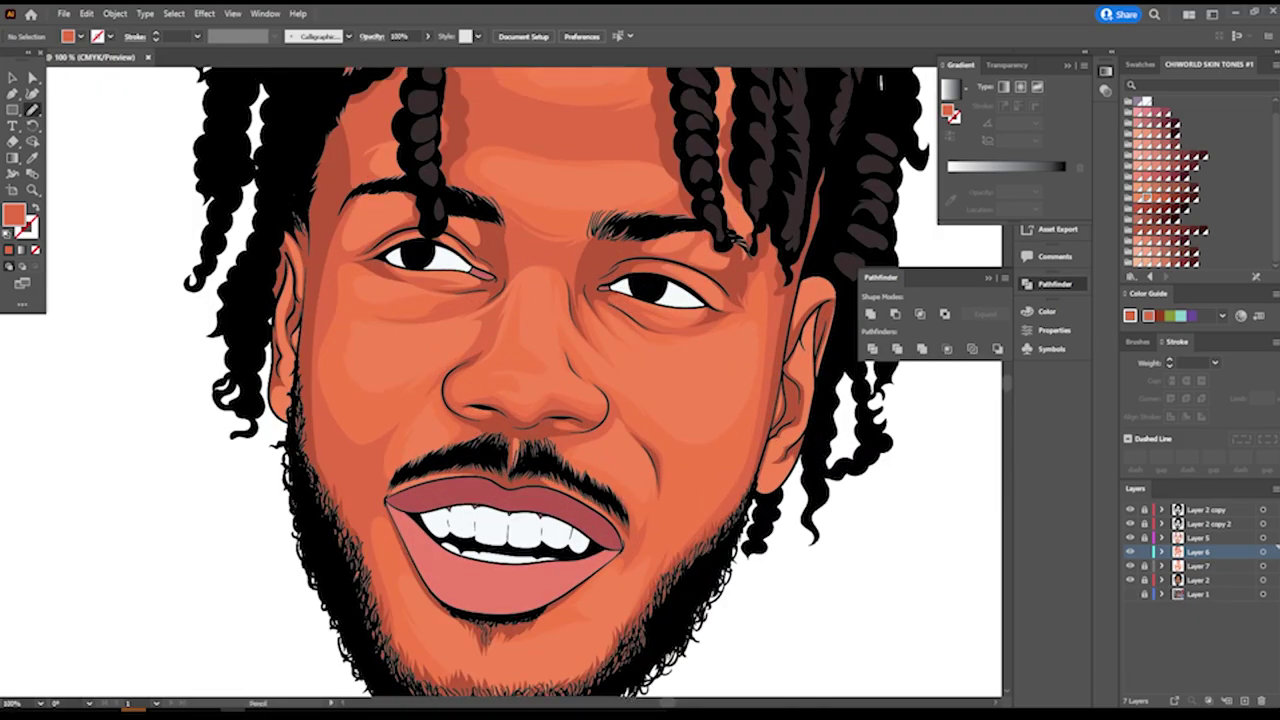
pyautogui.hotkey('ctrl', '+')
pyautogui.moveTo(212, 404); pyautogui.dragTo(306, 598)
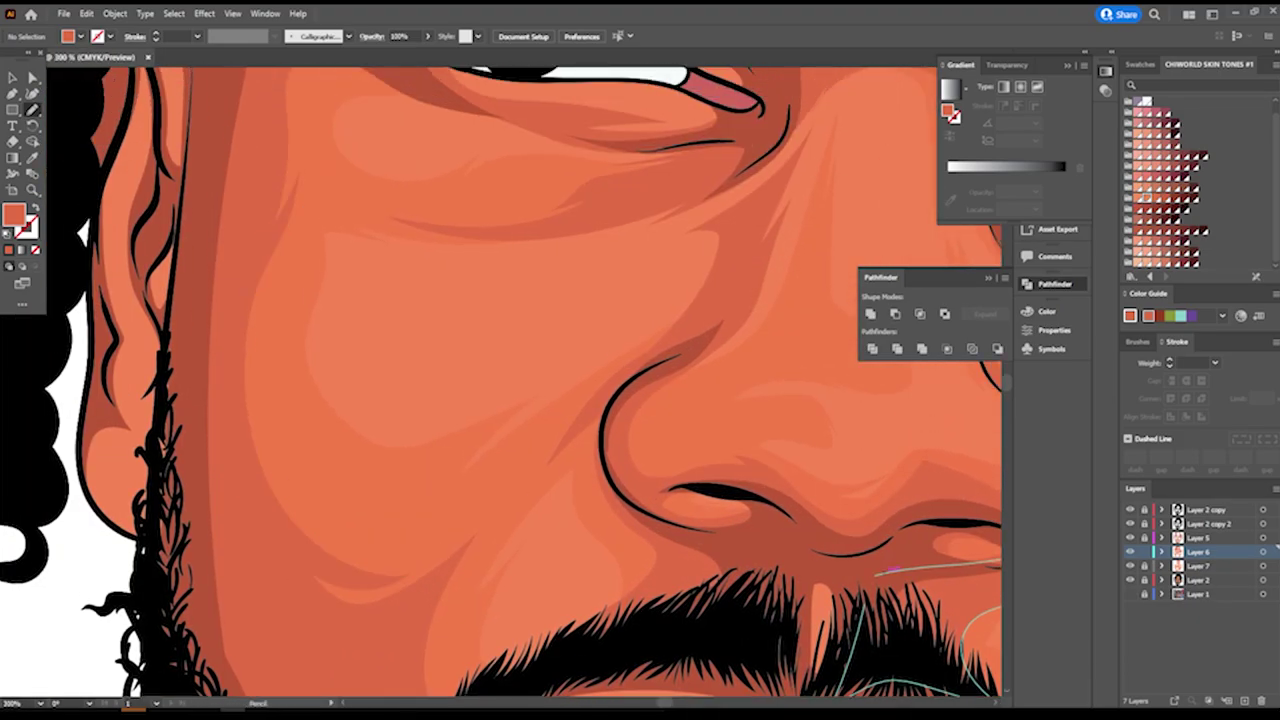
# Undo the trial stroke and sketch a stroke from above the left eye into the eyebrow.
pyautogui.hotkey('ctrl', '0')
pyautogui.hotkey('ctrl', '+')
pyautogui.hotkey('ctrl', '+')
pyautogui.hotkey('ctrl', '+')
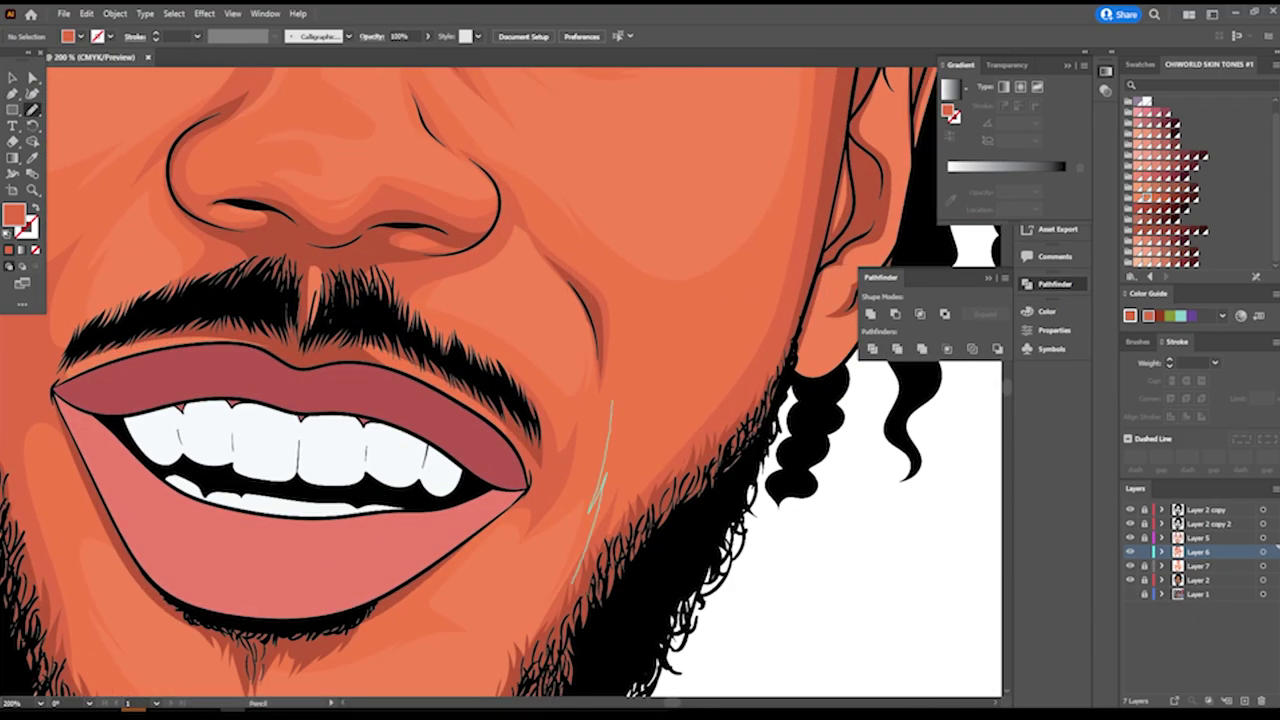
pyautogui.hotkey('ctrl', '0')
pyautogui.hotkey('ctrl', '+')
pyautogui.hotkey('ctrl', '-')
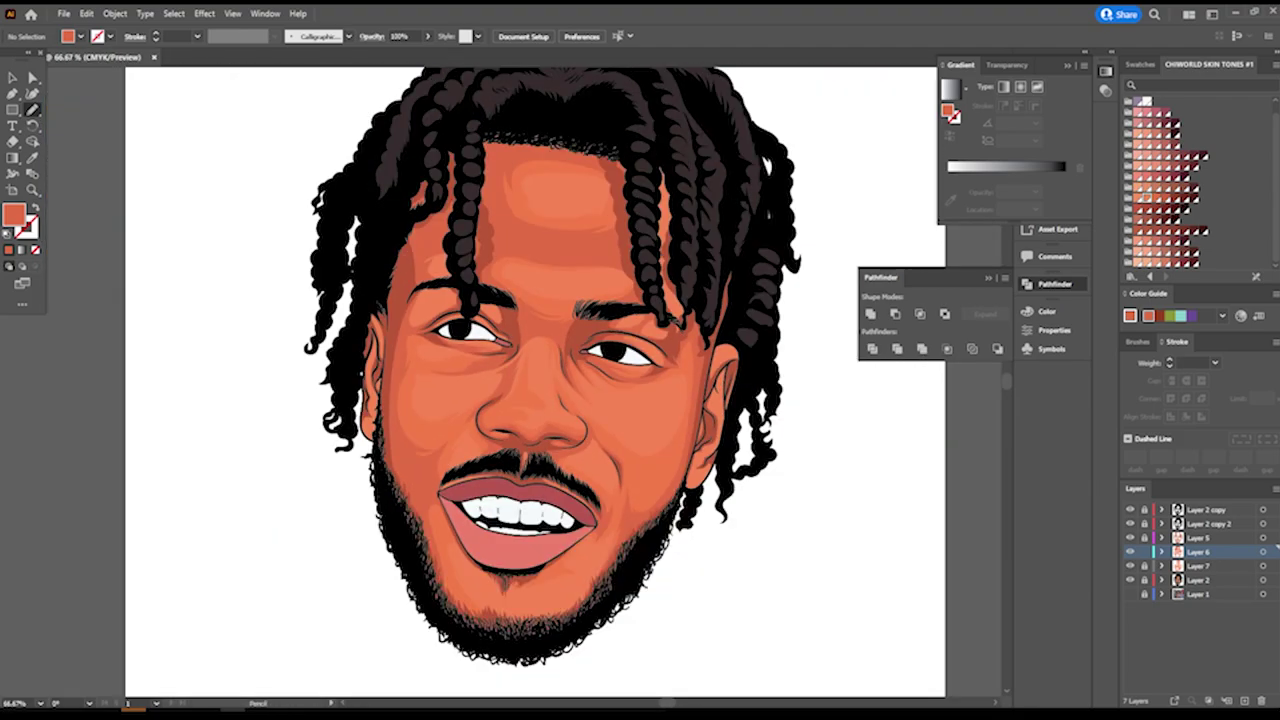
pyautogui.hotkey('ctrl', '+')
pyautogui.hotkey('ctrl', '+')
pyautogui.hotkey('ctrl', '+')
pyautogui.hotkey('ctrl', 'z')
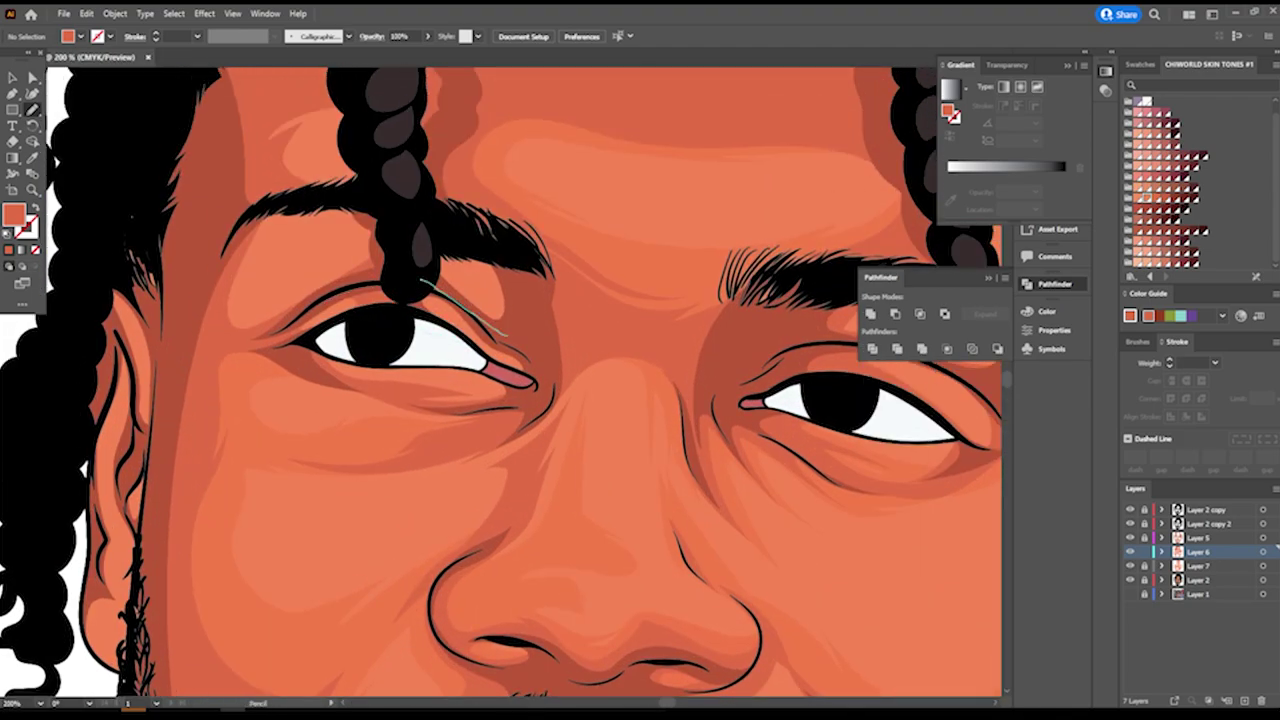
pyautogui.moveTo(280, 325); pyautogui.dragTo(318, 231)
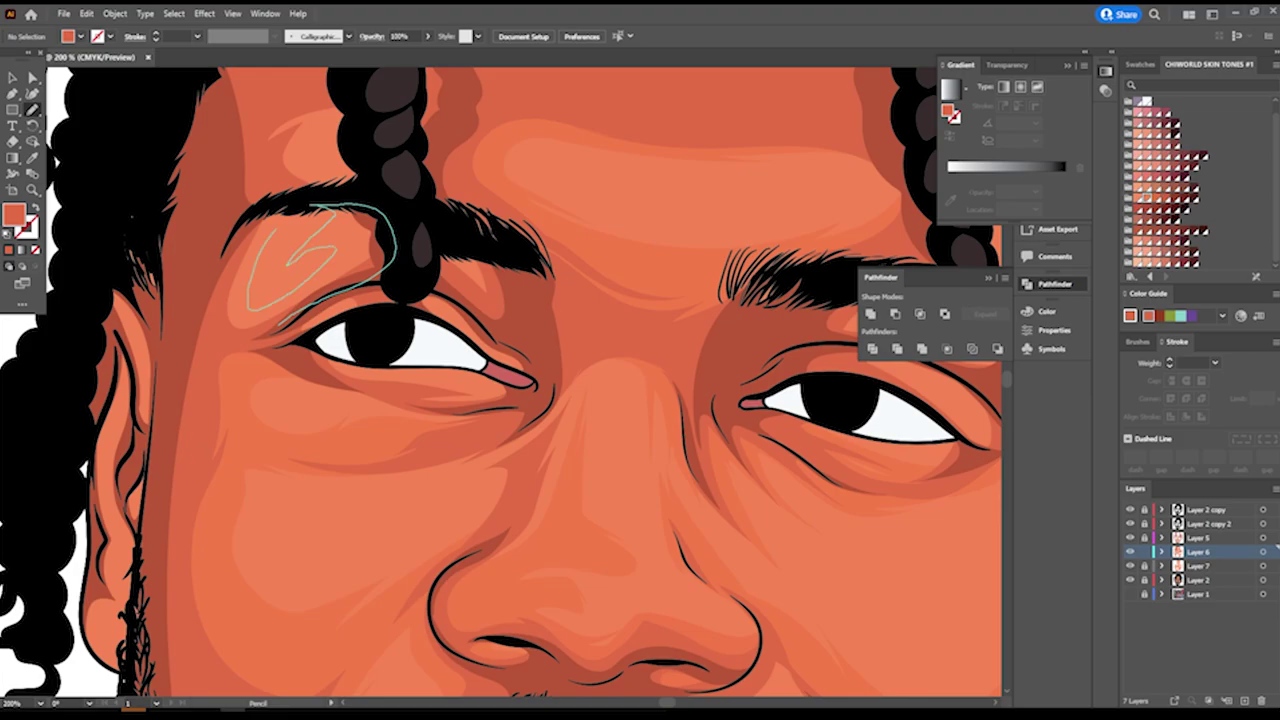
# Review the whole portrait and create the new Layer 8 with Ctrl+L.
pyautogui.hotkey('ctrl', '-')
pyautogui.hotkey('ctrl', '+')
pyautogui.hotkey('ctrl', '+')
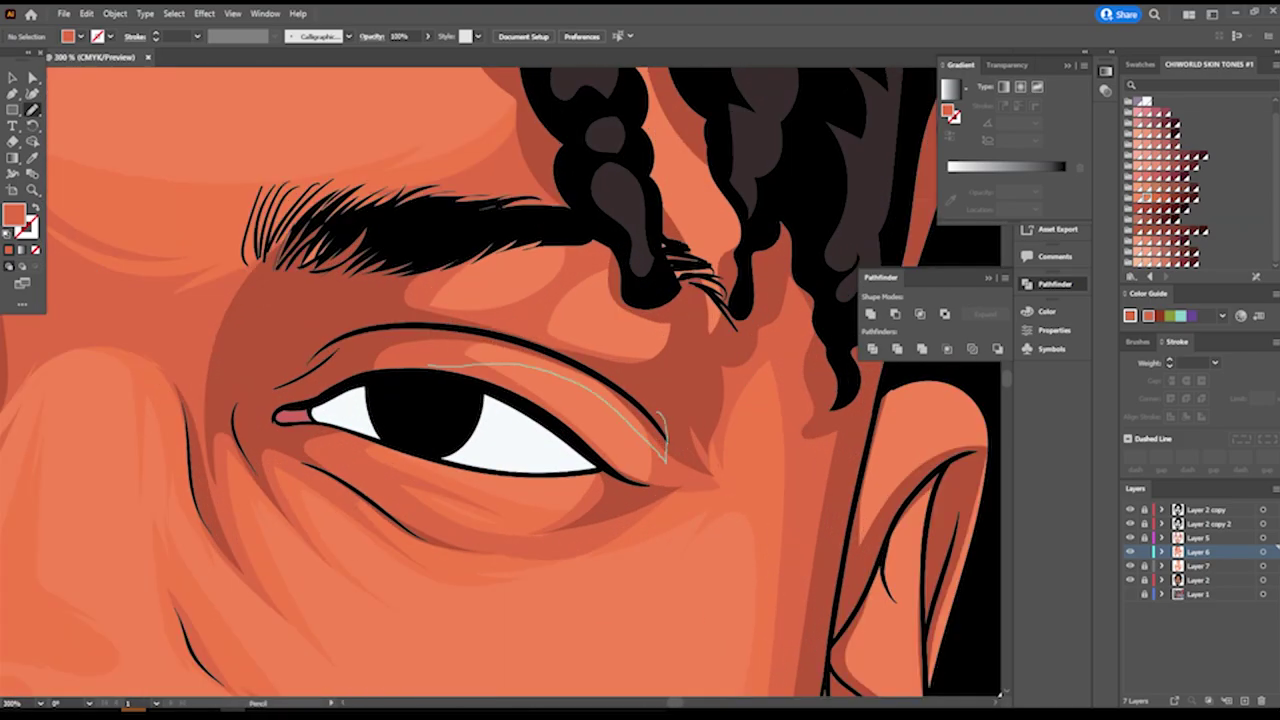
pyautogui.hotkey('ctrl', '0')
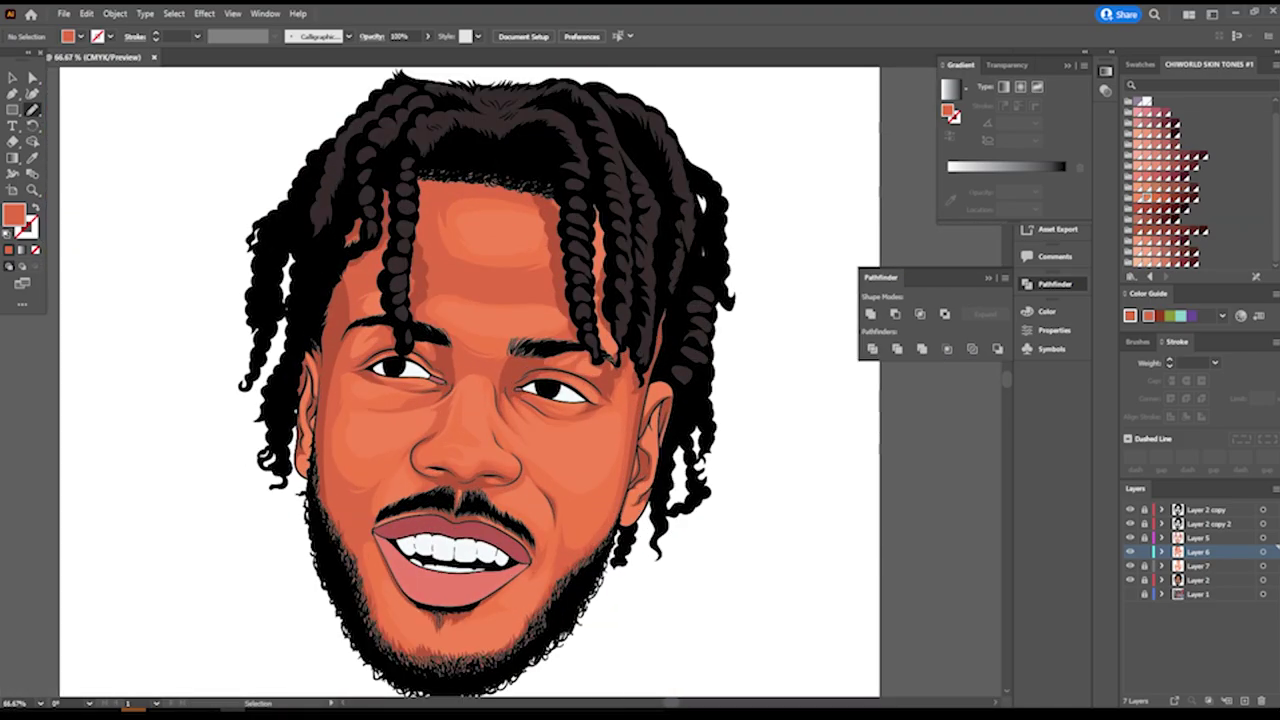
pyautogui.hotkey('ctrl', '-')
pyautogui.hotkey('ctrl', '+')
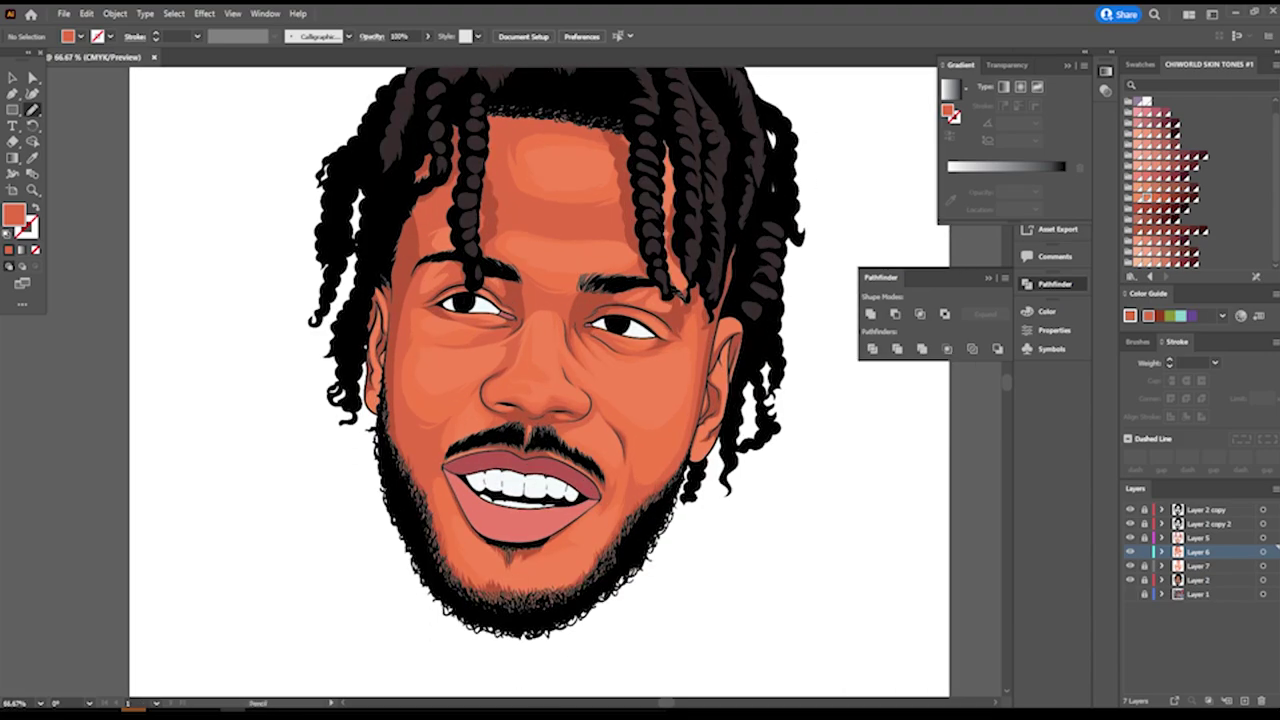
pyautogui.hotkey('ctrl', 'l')
# Draw closed dark-brown shadow shapes under the nose down toward the moustache.
pyautogui.hotkey('ctrl', '+')
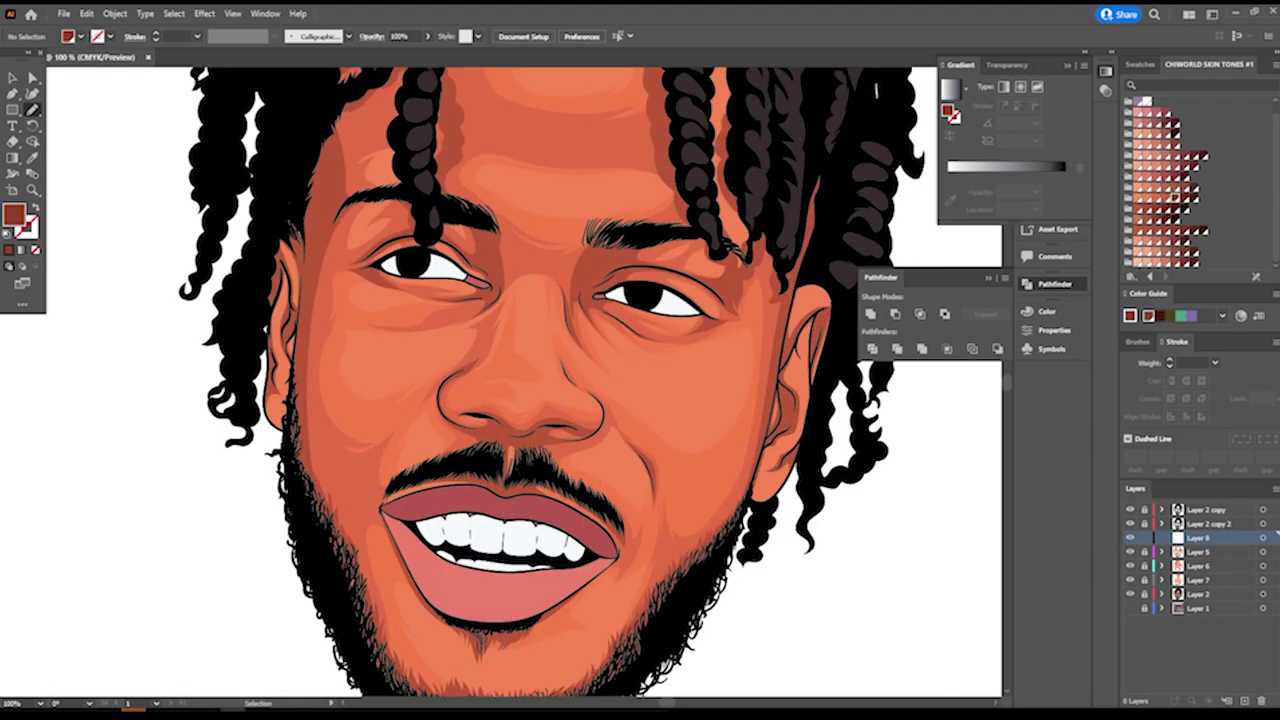
pyautogui.hotkey('ctrl', '+')
pyautogui.hotkey('ctrl', '+')
pyautogui.hotkey('ctrl', '+')
pyautogui.hotkey('ctrl', '+')
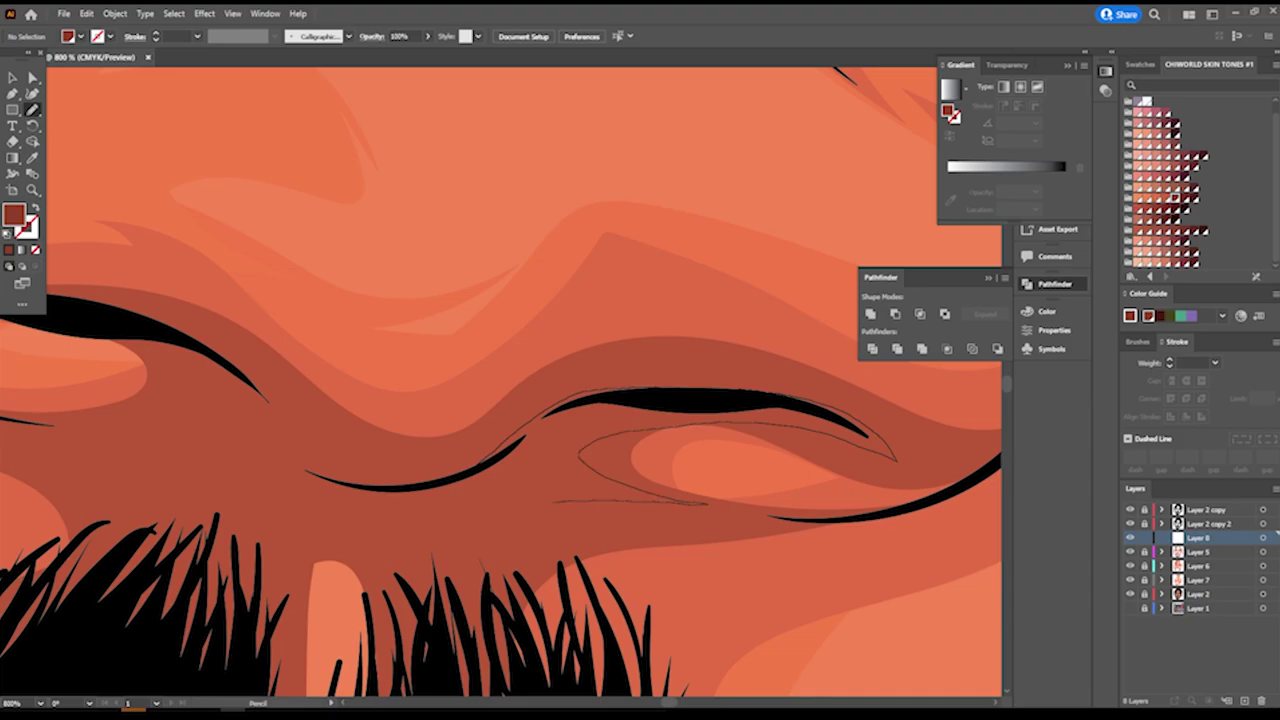
pyautogui.hotkey('ctrl', '-')
pyautogui.hotkey('ctrl', '-')
pyautogui.hotkey('ctrl', '-')
pyautogui.hotkey('ctrl', '+')
pyautogui.hotkey('ctrl', '+')
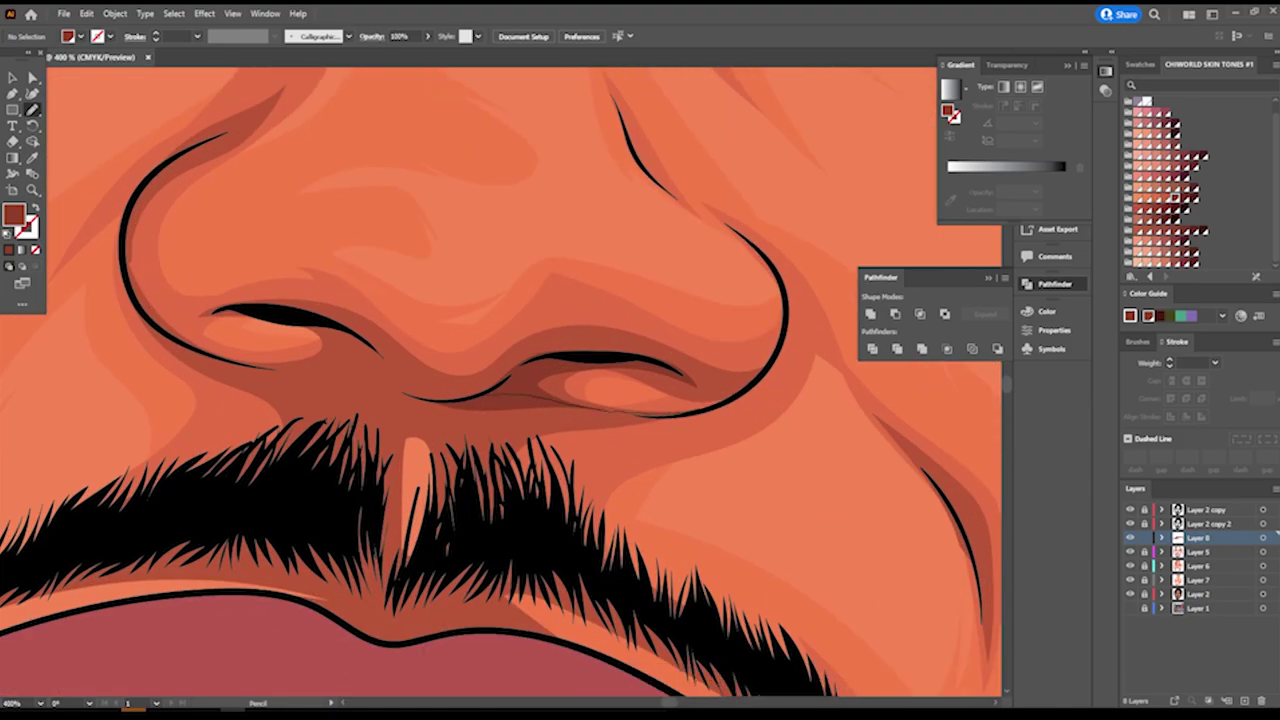
pyautogui.hotkey('ctrl', '-')
pyautogui.hotkey('ctrl', '-')
pyautogui.hotkey('ctrl', '-')
pyautogui.hotkey('ctrl', '+')
pyautogui.hotkey('ctrl', '+')
pyautogui.hotkey('ctrl', '+')
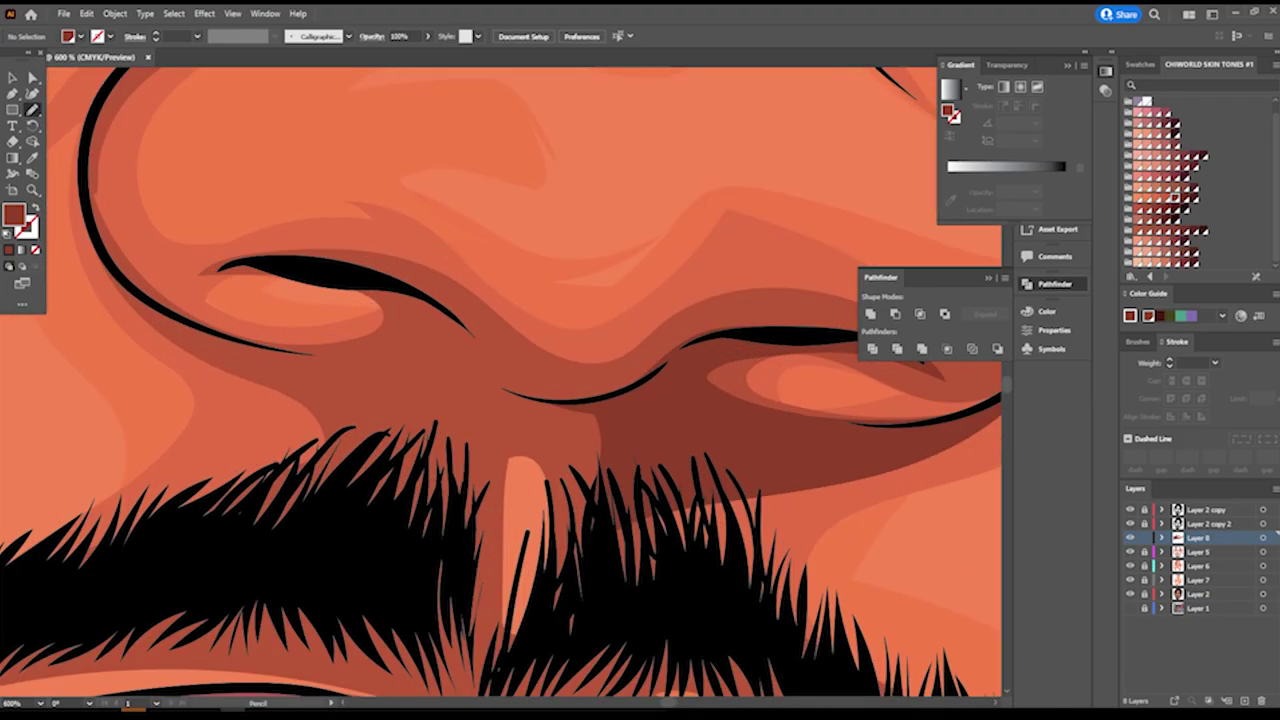
pyautogui.moveTo(224, 338); pyautogui.dragTo(536, 404)
pyautogui.moveTo(240, 344); pyautogui.dragTo(228, 340)
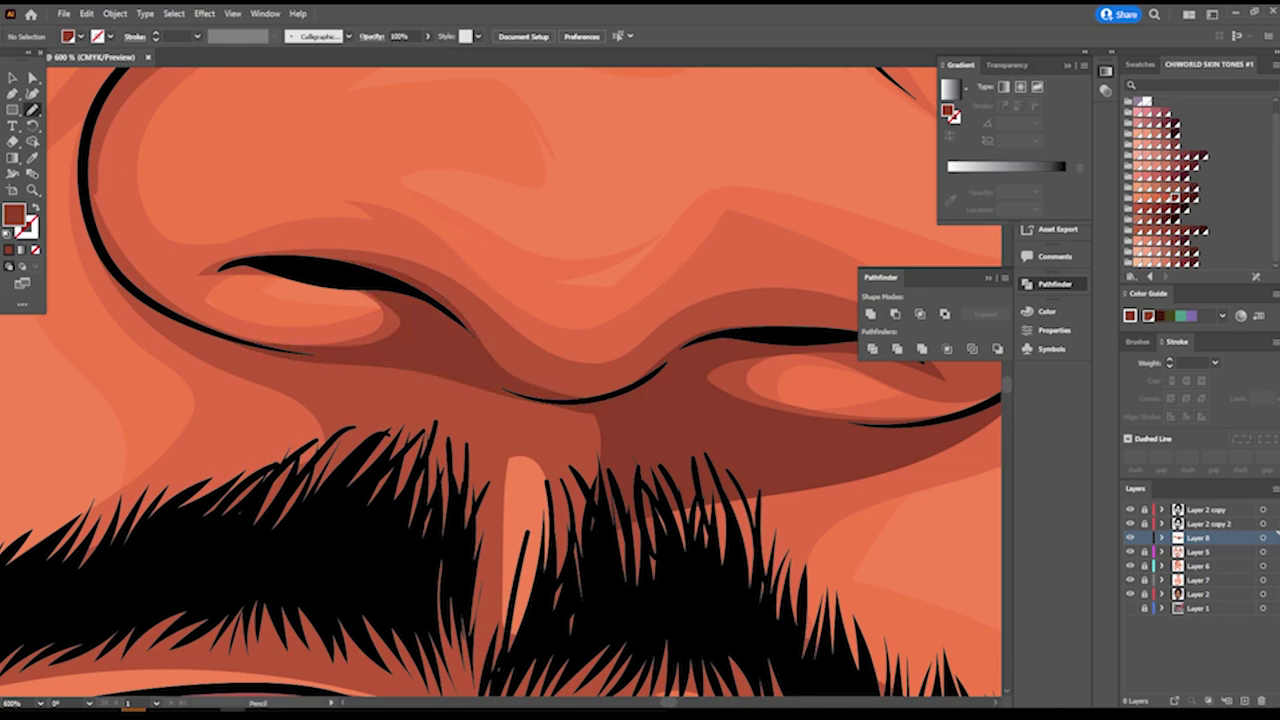
pyautogui.moveTo(570, 470); pyautogui.dragTo(572, 520)
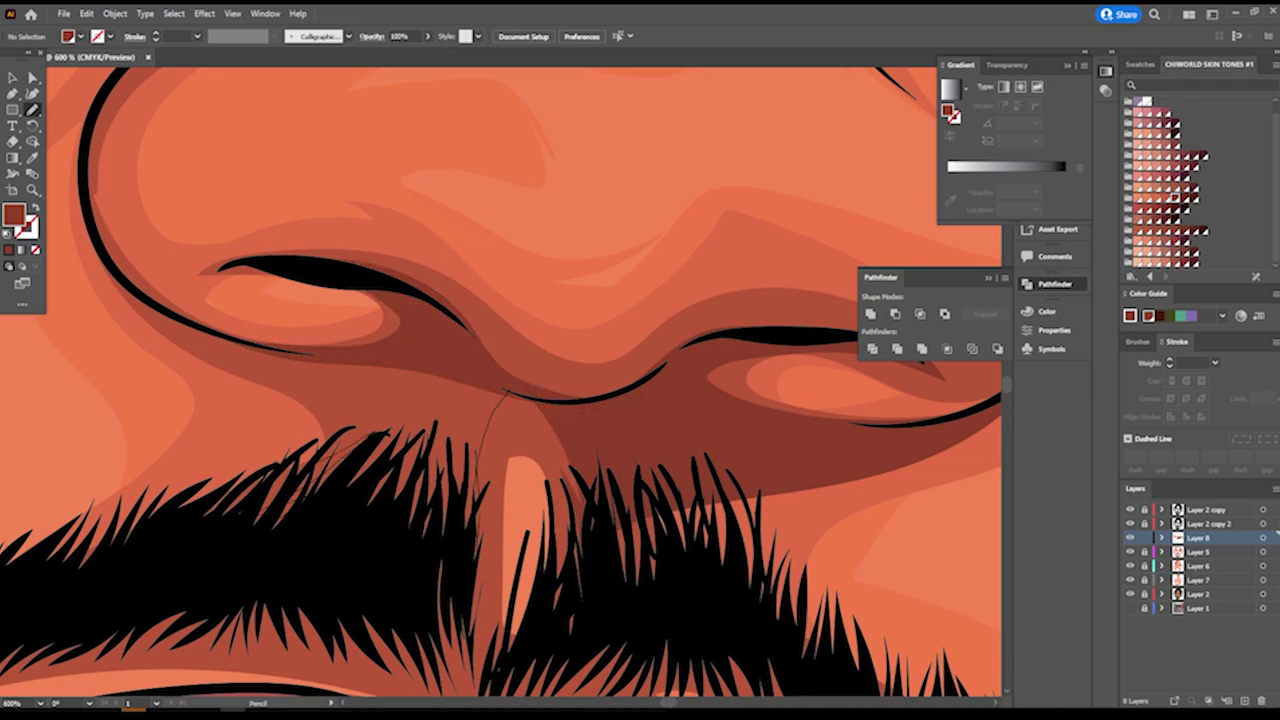
pyautogui.moveTo(508, 391); pyautogui.dragTo(478, 470)
# Add a darker shadow shape beside the nose near the eye.
pyautogui.hotkey('ctrl', '0')
pyautogui.scroll(3, 595, 310)
pyautogui.scroll(3, 610, 250)
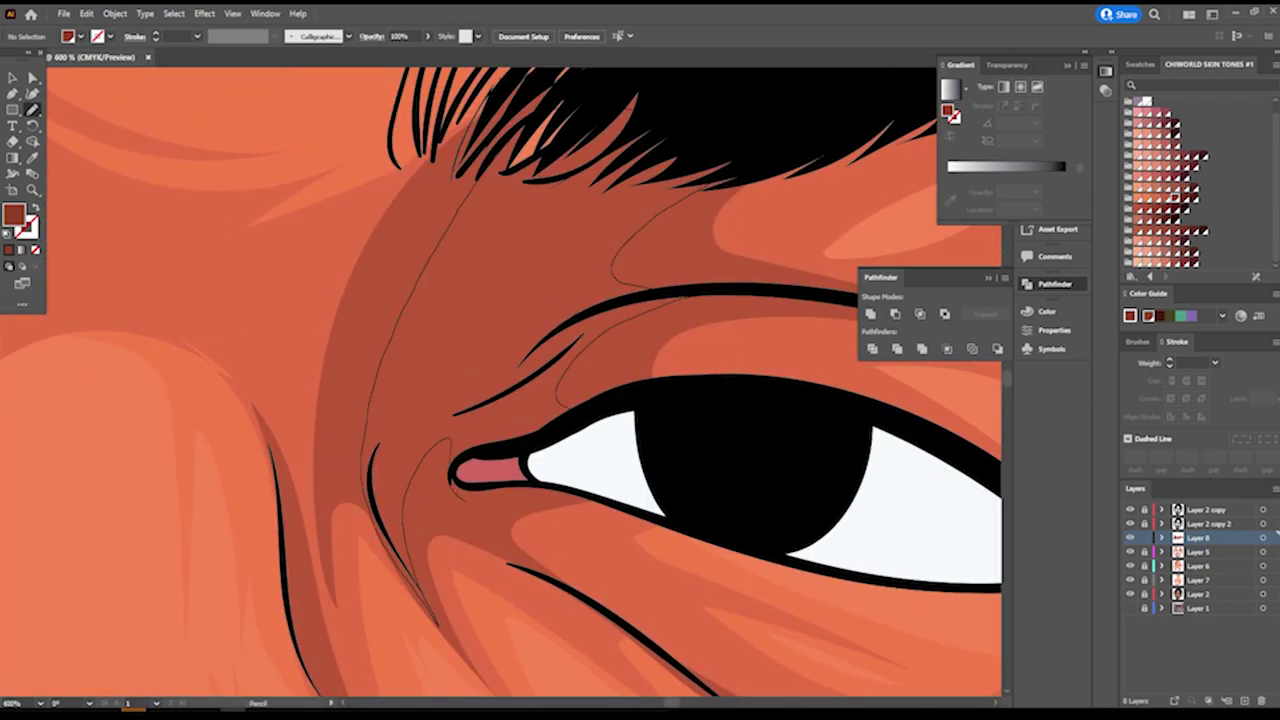
pyautogui.scroll(-3, 500, 400)
pyautogui.scroll(-3, 500, 400)
pyautogui.scroll(5, 470, 335)
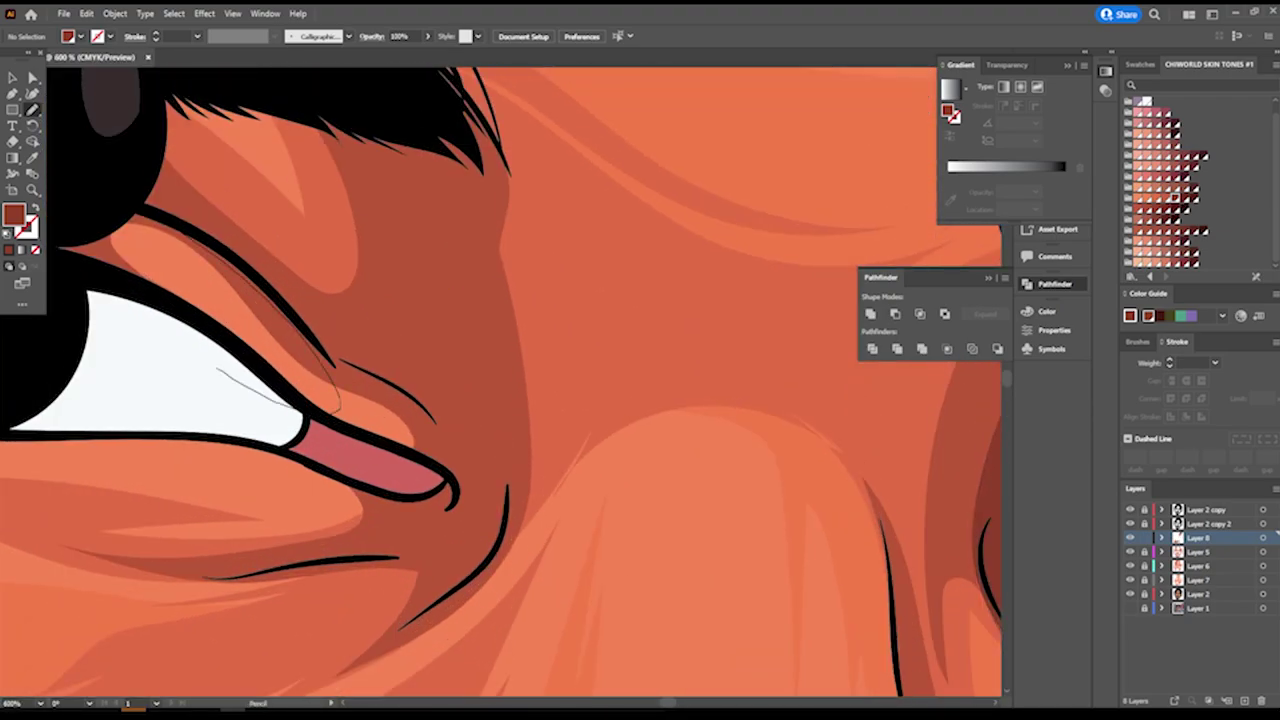
pyautogui.moveTo(336, 392); pyautogui.dragTo(330, 400)
# Scroll around the face to review the shadows, then create Layer 9.
pyautogui.hotkey('ctrl', '0')
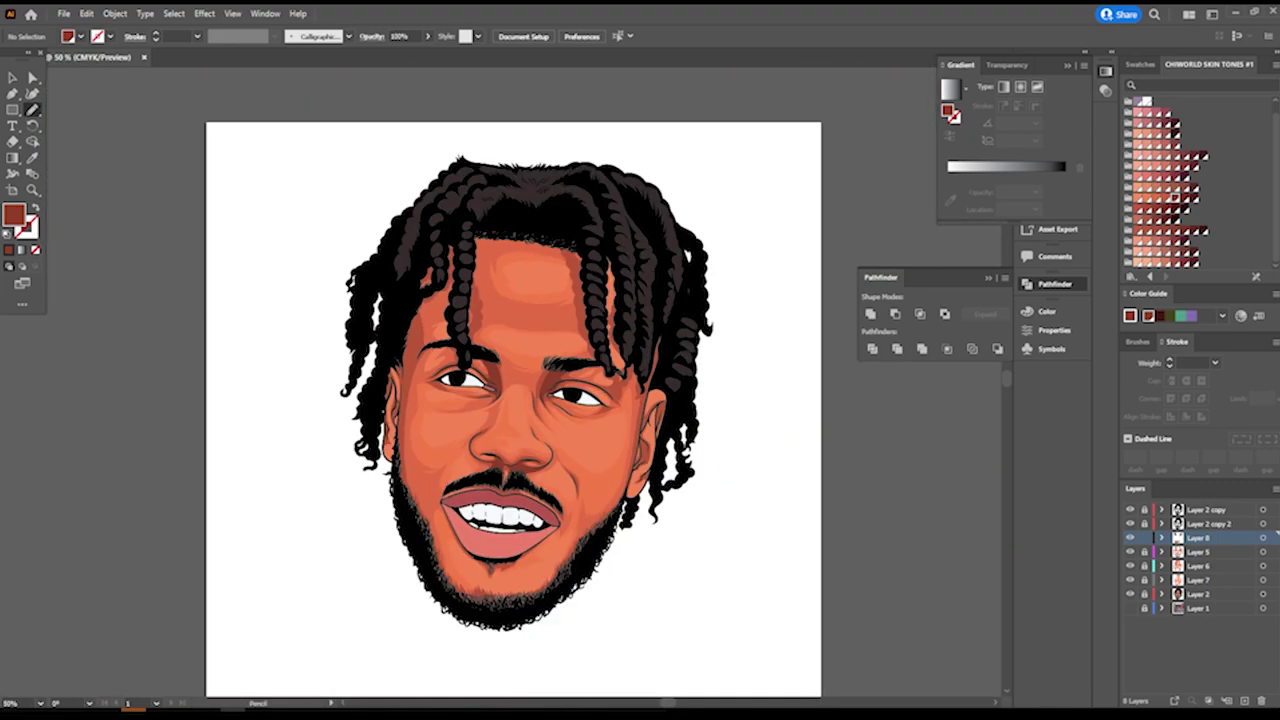
pyautogui.scroll(2, 470, 285)
pyautogui.scroll(3, 470, 285)
pyautogui.scroll(1, 470, 285)
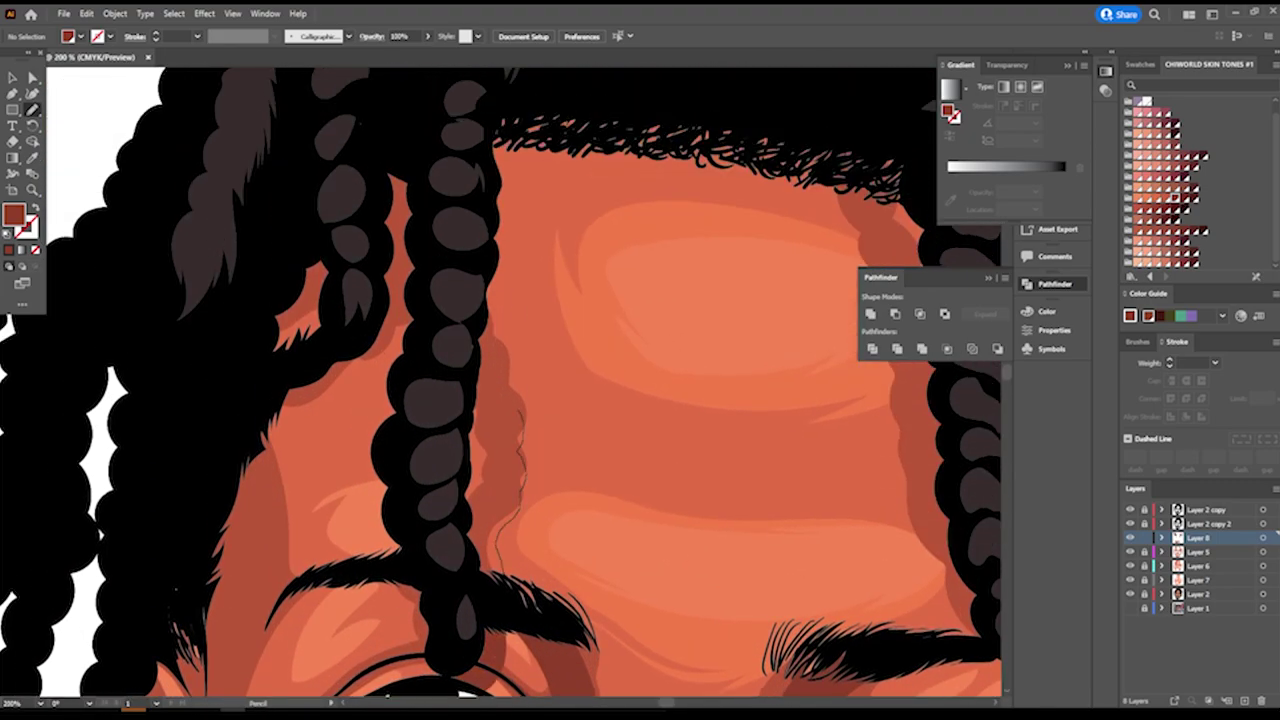
pyautogui.scroll(-3, 688, 563)
pyautogui.scroll(3, 688, 563)
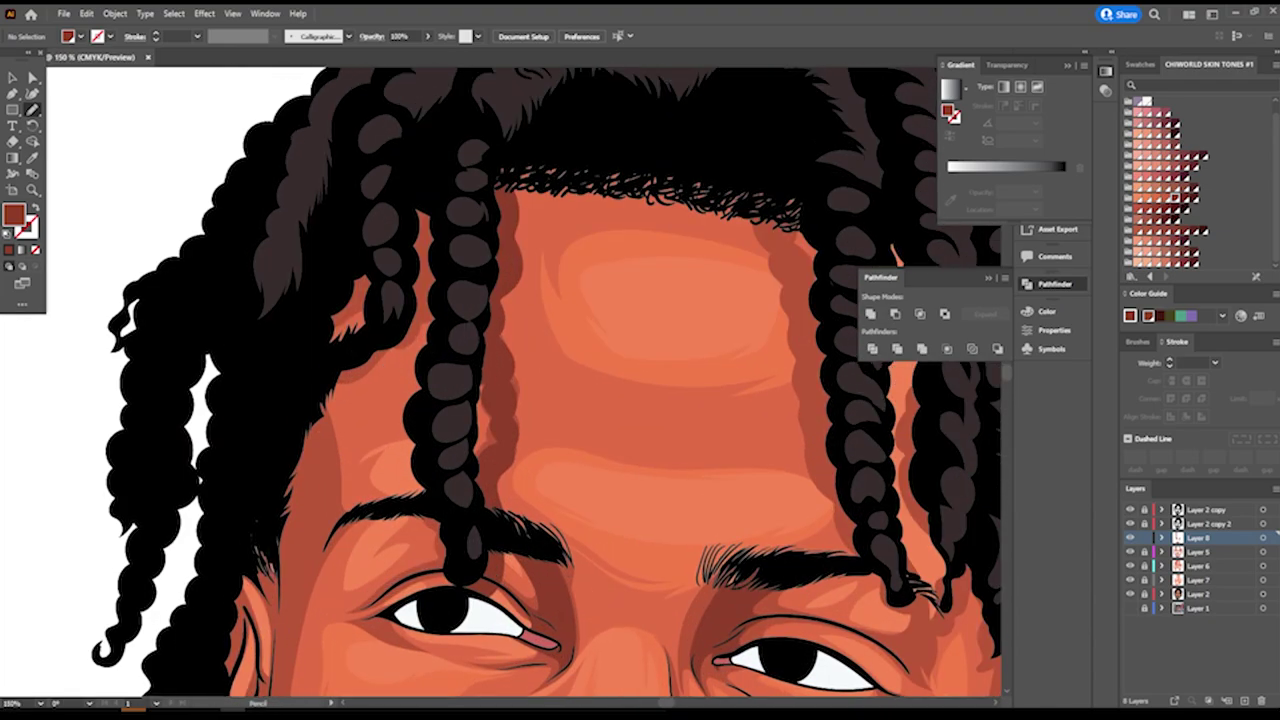
pyautogui.scroll(-1, 688, 563)
pyautogui.scroll(1, 688, 563)
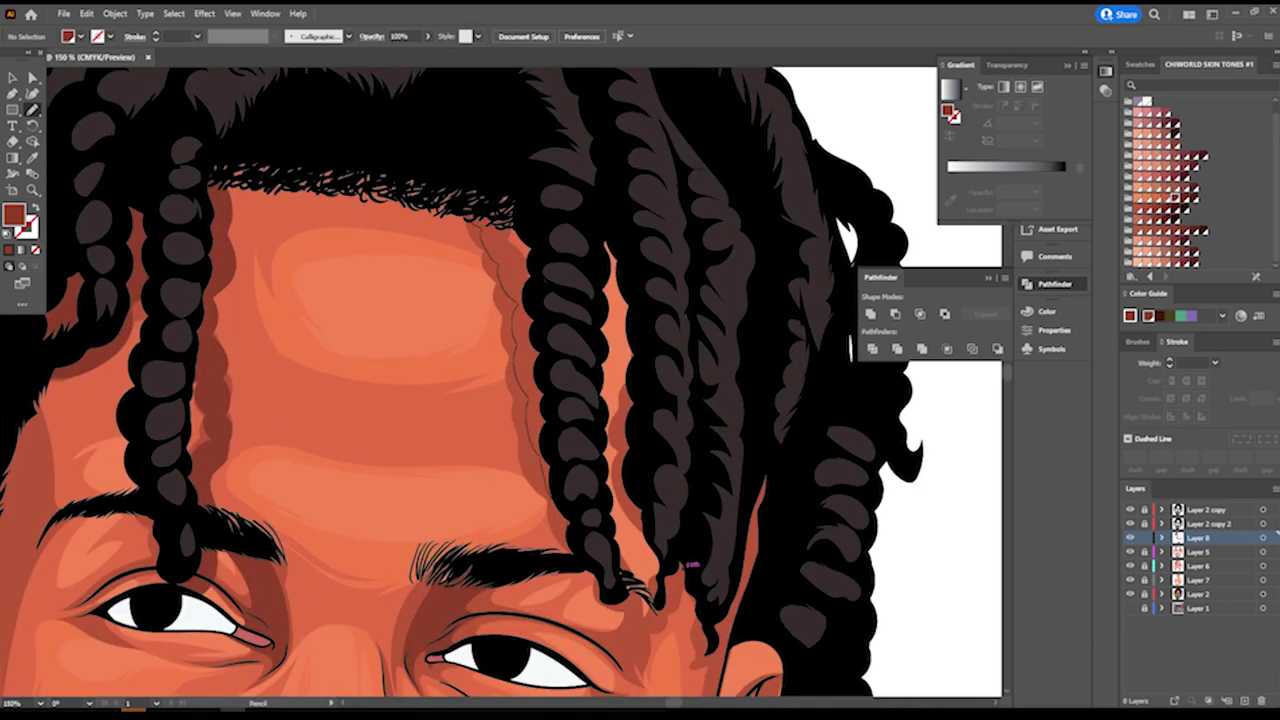
pyautogui.scroll(-1, 688, 563)
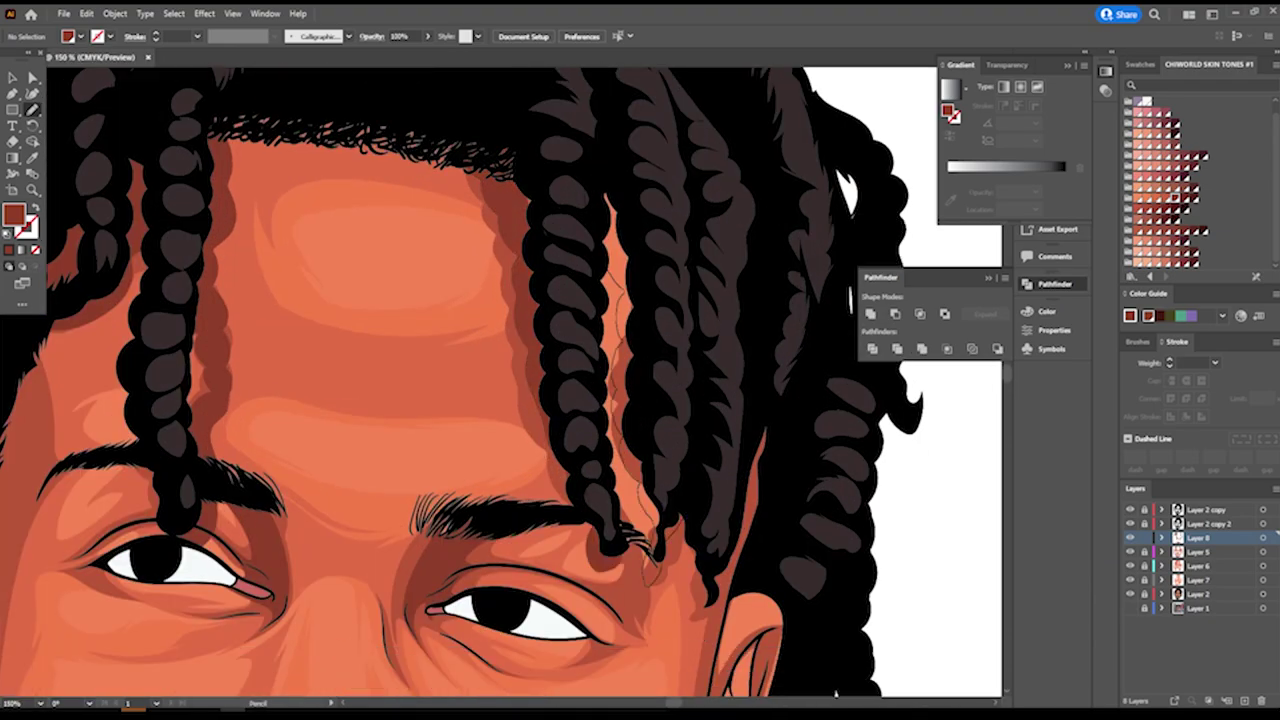
pyautogui.scroll(-1, 688, 563)
pyautogui.scroll(-2, 688, 563)
pyautogui.scroll(3, 688, 563)
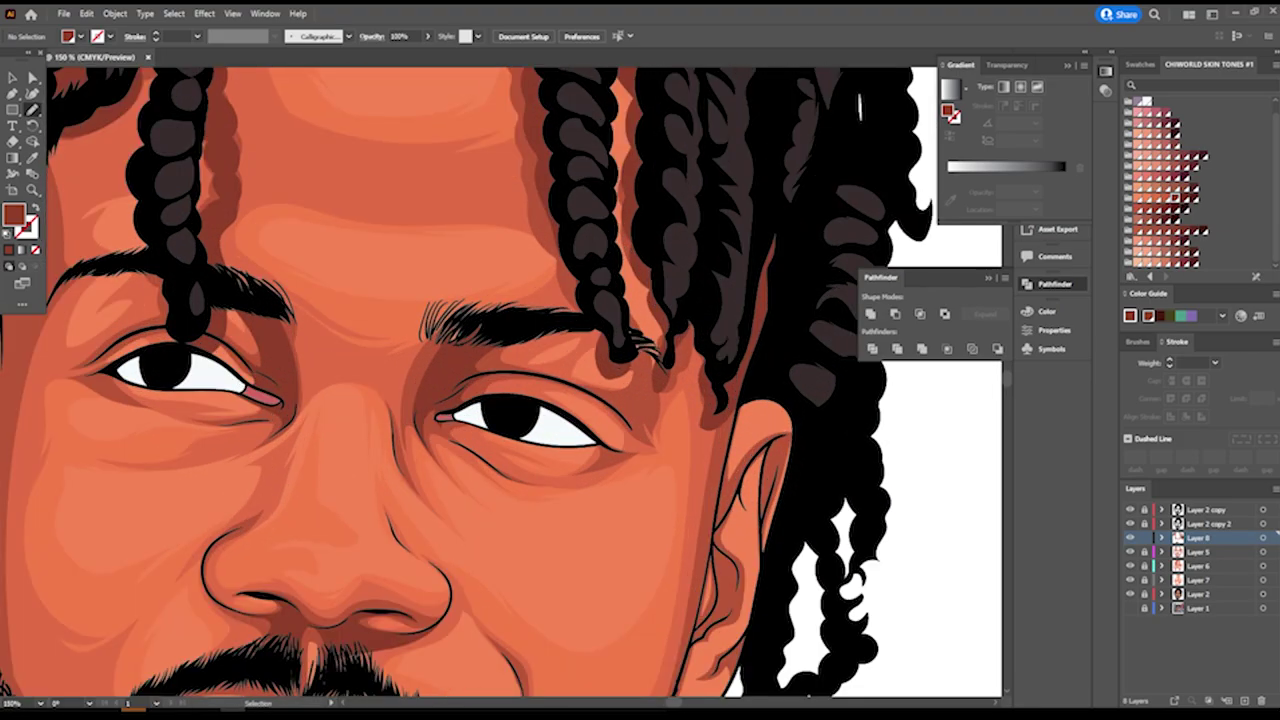
pyautogui.scroll(2, 580, 380)
pyautogui.scroll(-3, 858, 585)
pyautogui.scroll(2, 858, 585)
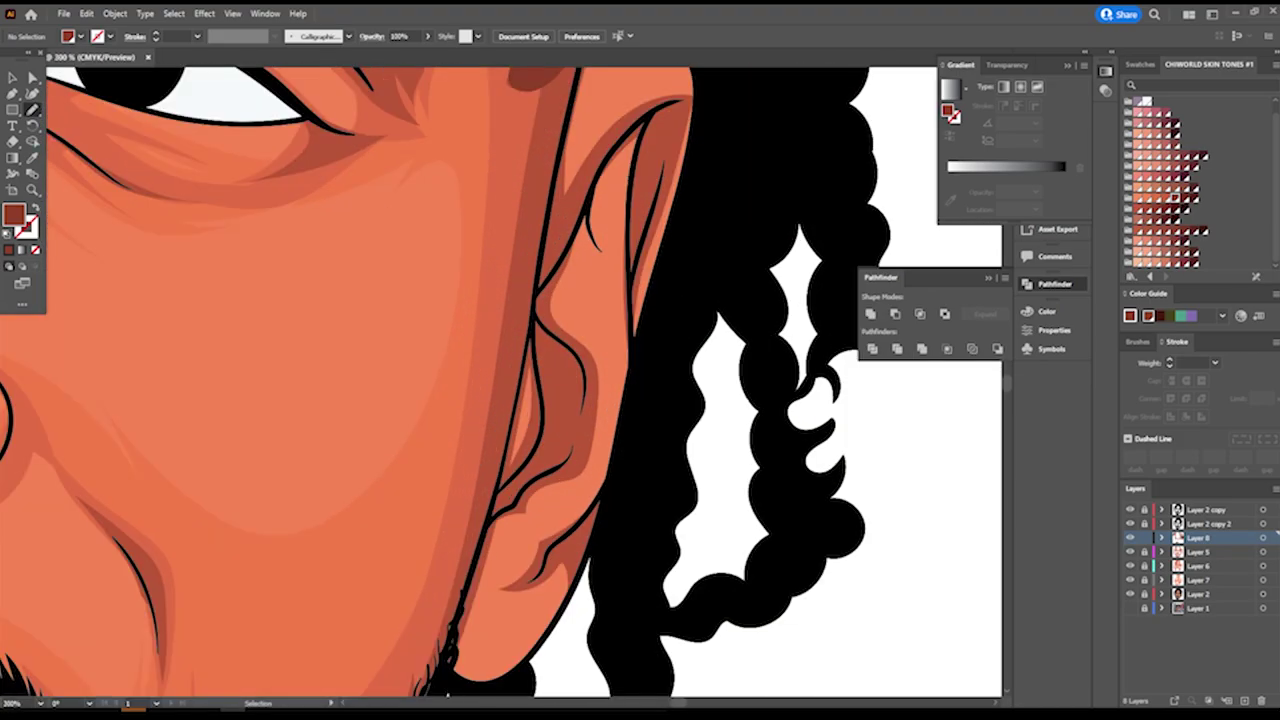
pyautogui.scroll(2, 858, 585)
pyautogui.scroll(3, 502, 383)
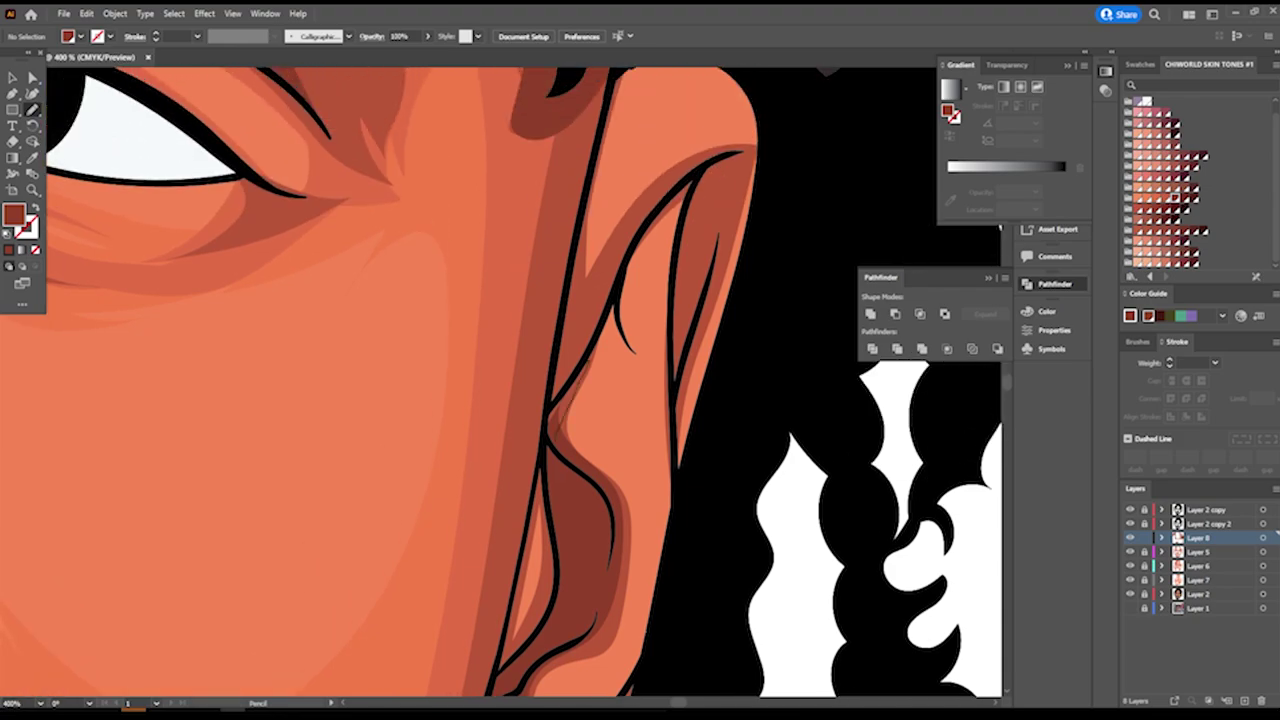
pyautogui.scroll(1, 502, 383)
pyautogui.scroll(-3, 500, 380)
pyautogui.scroll(3, 500, 380)
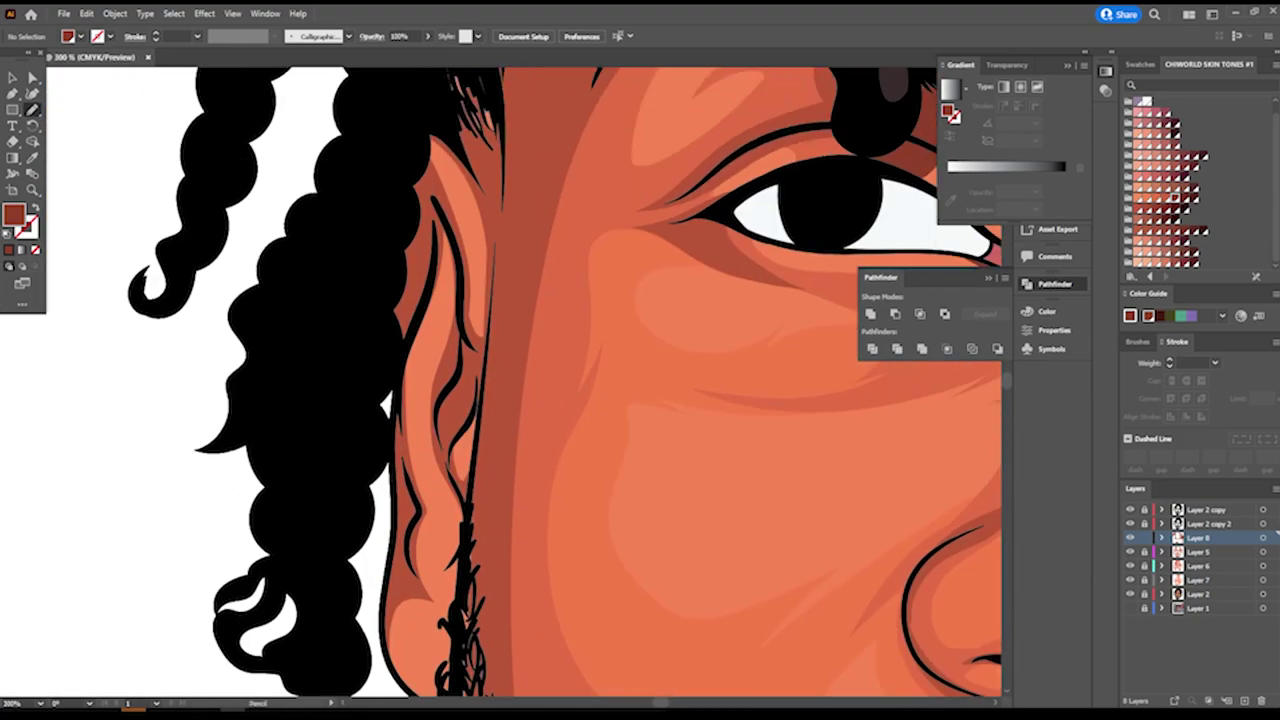
pyautogui.scroll(-1, 500, 380)
pyautogui.scroll(-4, 500, 380)
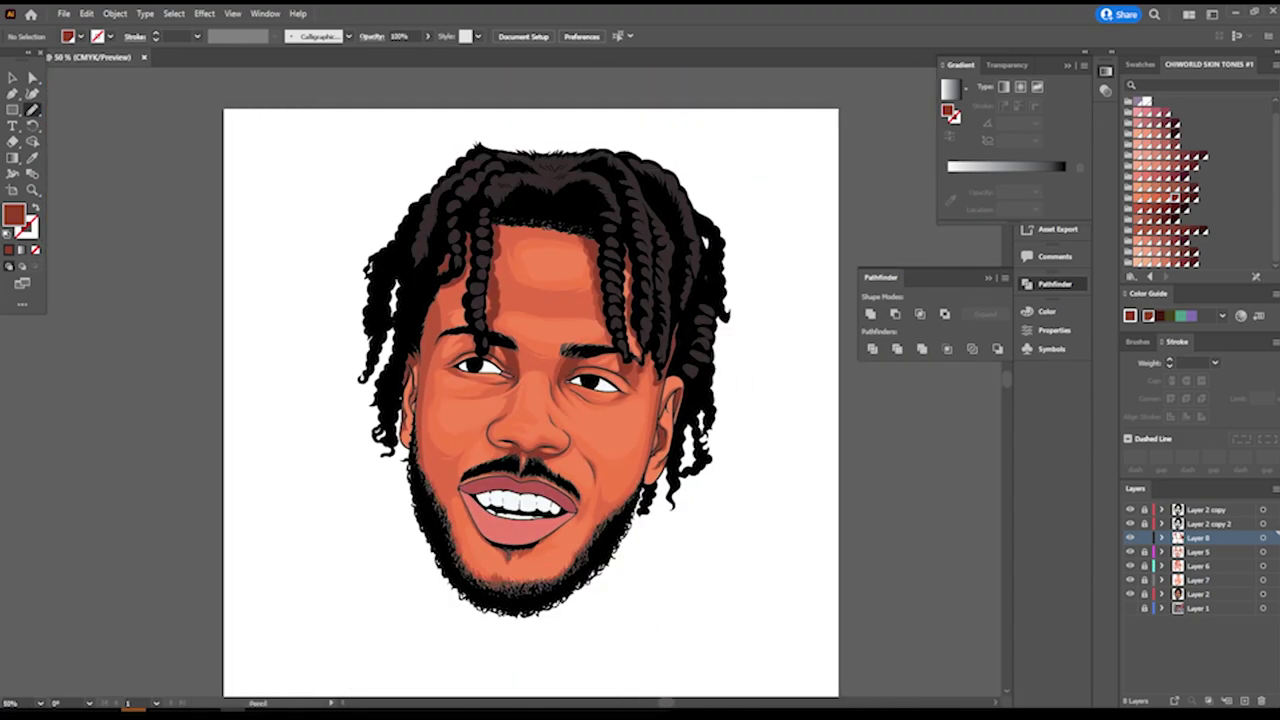
pyautogui.hotkey('ctrl', 'l')
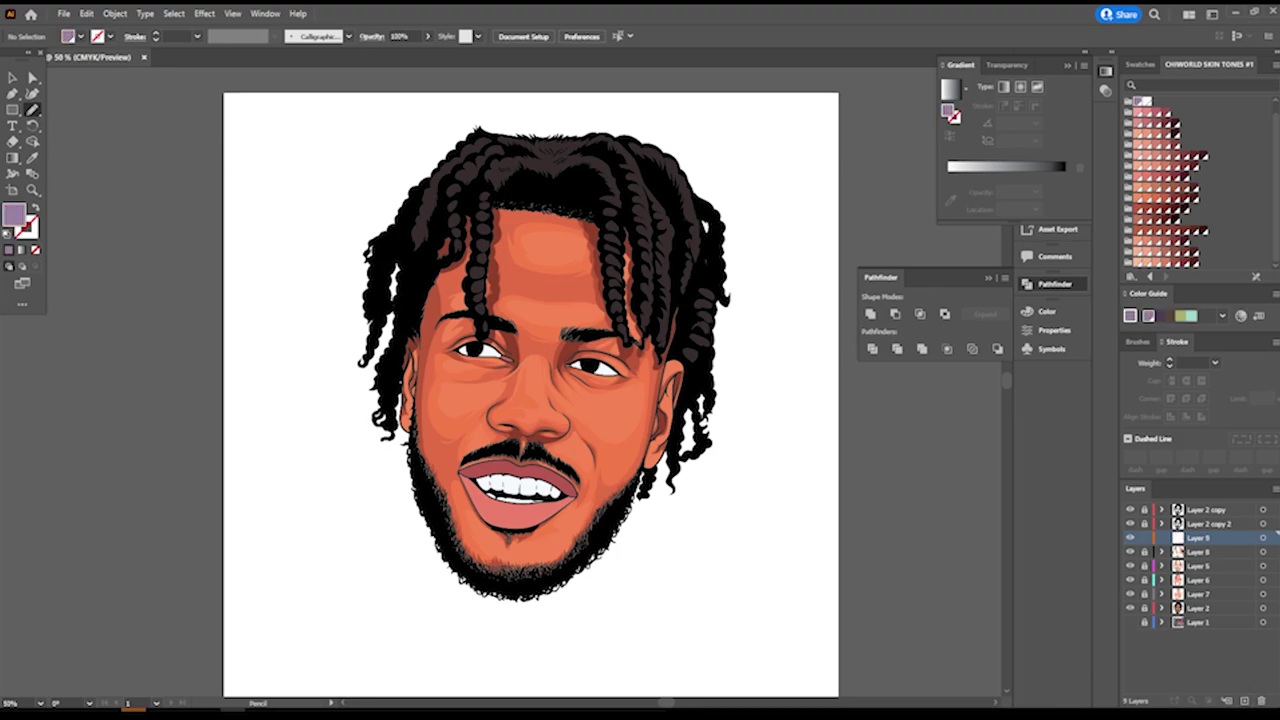
# Draw purple shadow shapes over the lower and upper teeth on Layer 9.
pyautogui.scroll(3, 528, 520)
pyautogui.scroll(3, 528, 520)
pyautogui.moveTo(709, 375); pyautogui.dragTo(575, 390)
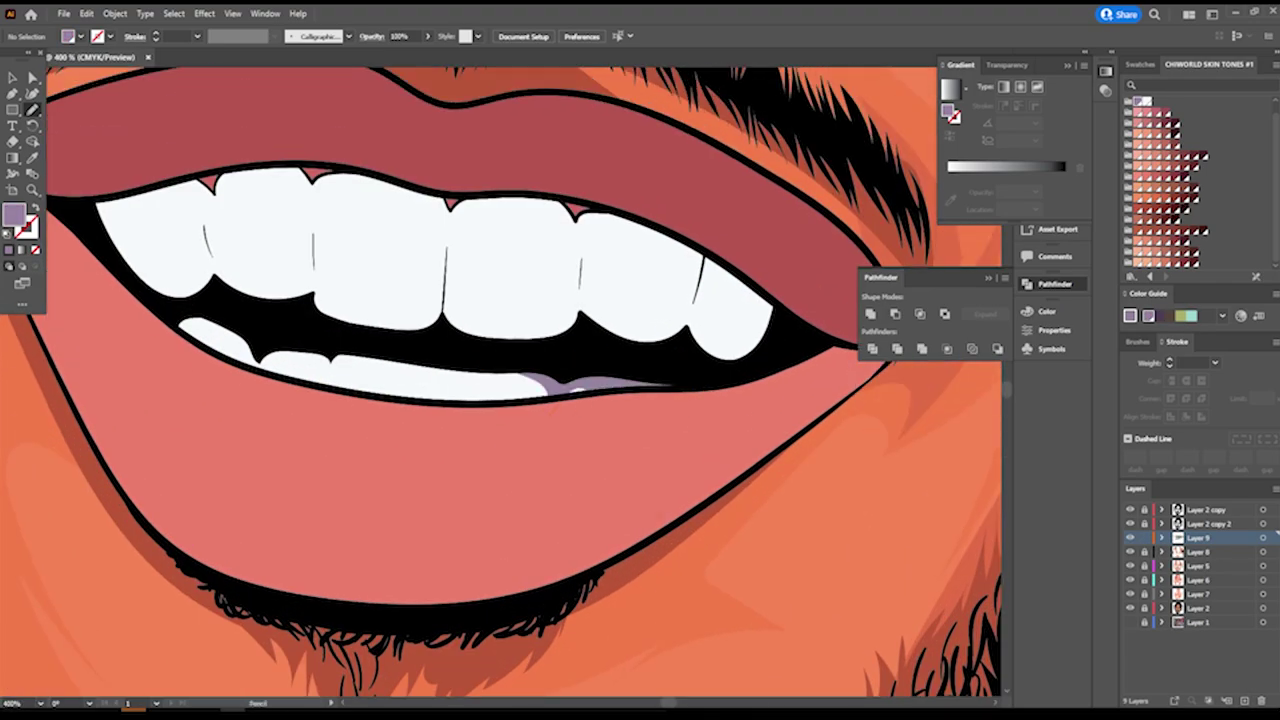
pyautogui.moveTo(275, 400); pyautogui.dragTo(225, 345)
pyautogui.scroll(2, 500, 400)
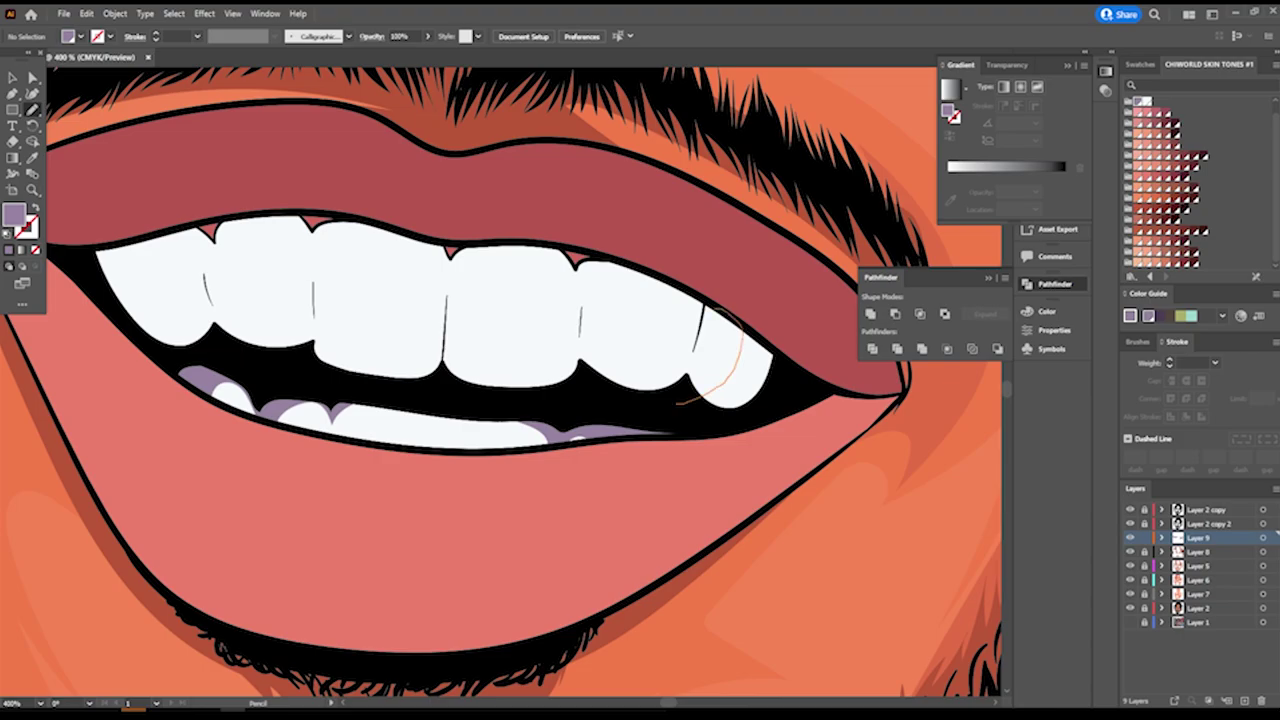
pyautogui.moveTo(660, 305); pyautogui.dragTo(740, 310)
pyautogui.scroll(-3, 500, 400)
pyautogui.scroll(4, 300, 350)
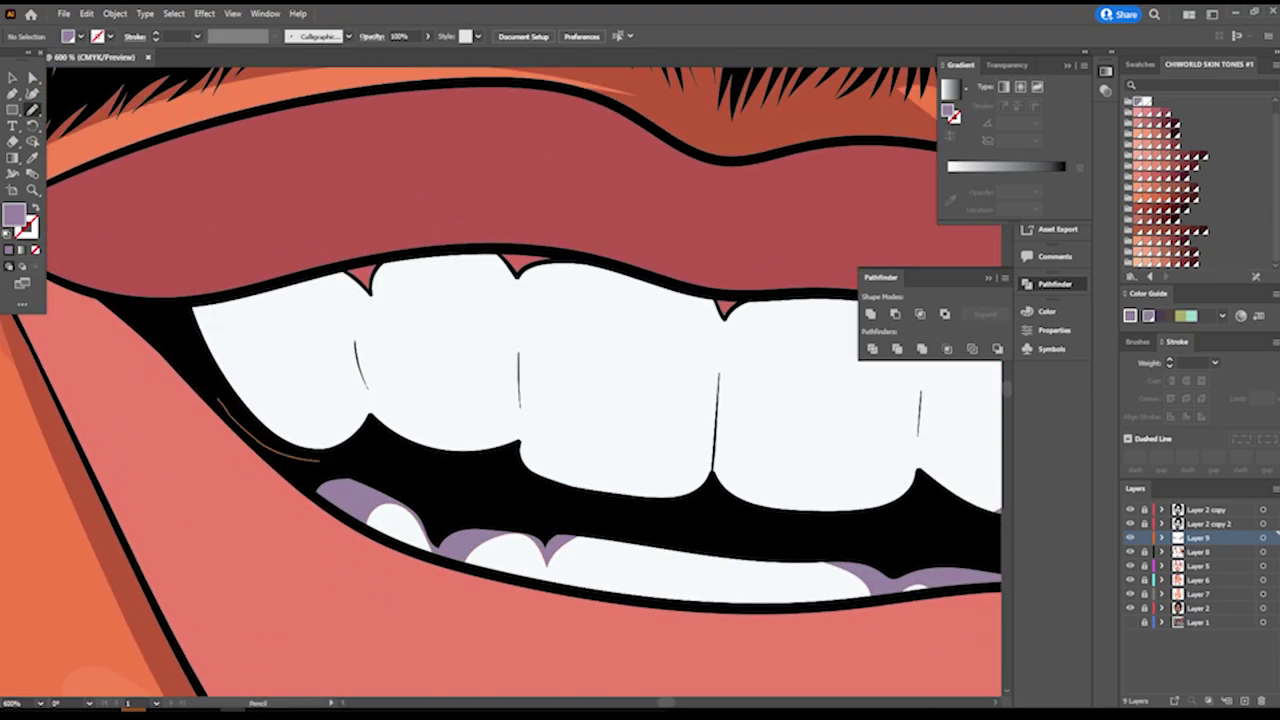
pyautogui.moveTo(218, 400)
pyautogui.mouseDown()
pyautogui.moveTo(300, 282)
pyautogui.moveTo(370, 395)
pyautogui.mouseUp()
pyautogui.scroll(-5, 500, 400)
pyautogui.scroll(-2, 500, 400)
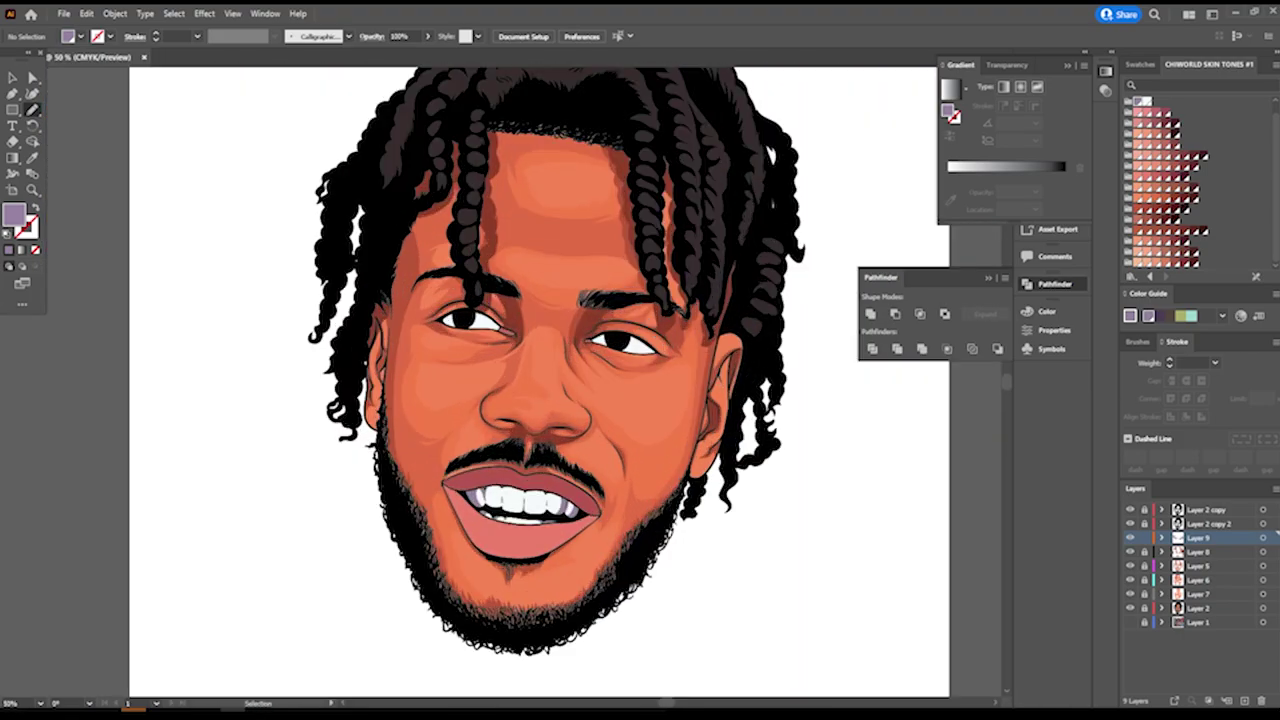
pyautogui.scroll(-1, 500, 400)
# Add Layer 10 and draw purple shadows across both eye whites.
pyautogui.click(1243, 700)
pyautogui.scroll(3, 470, 334)
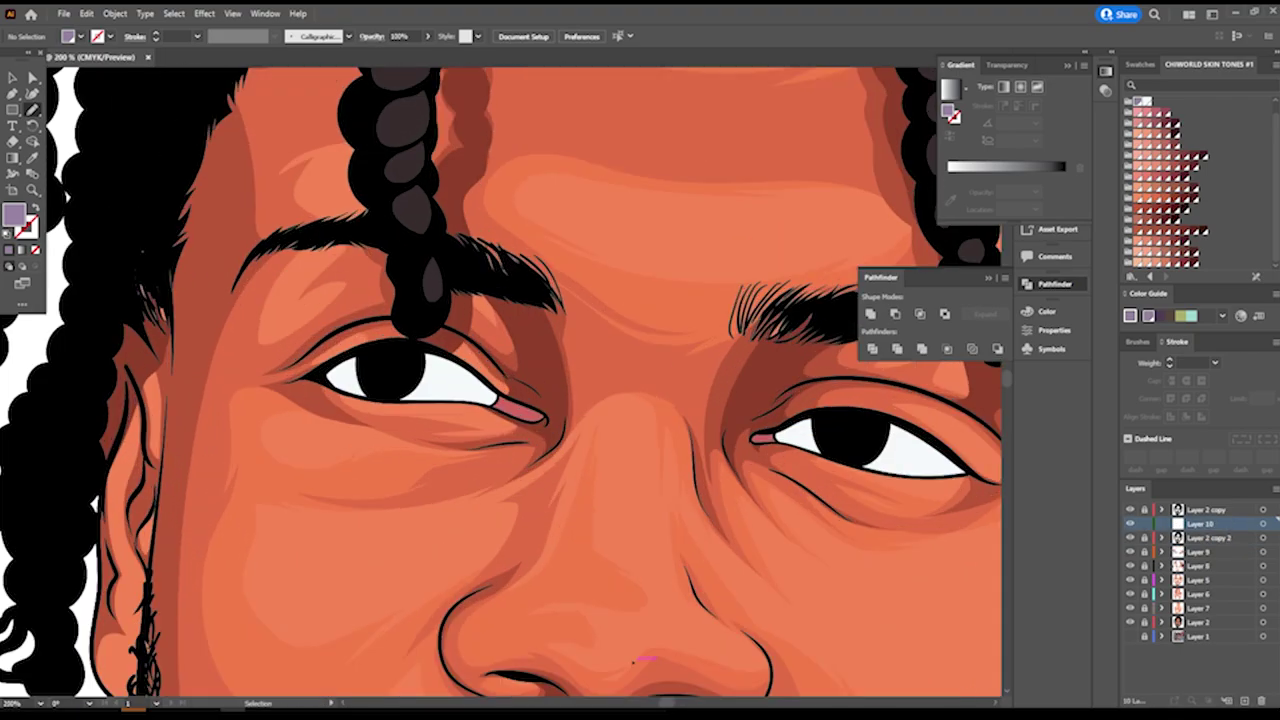
pyautogui.scroll(3, 470, 334)
pyautogui.moveTo(410, 331); pyautogui.dragTo(700, 445)
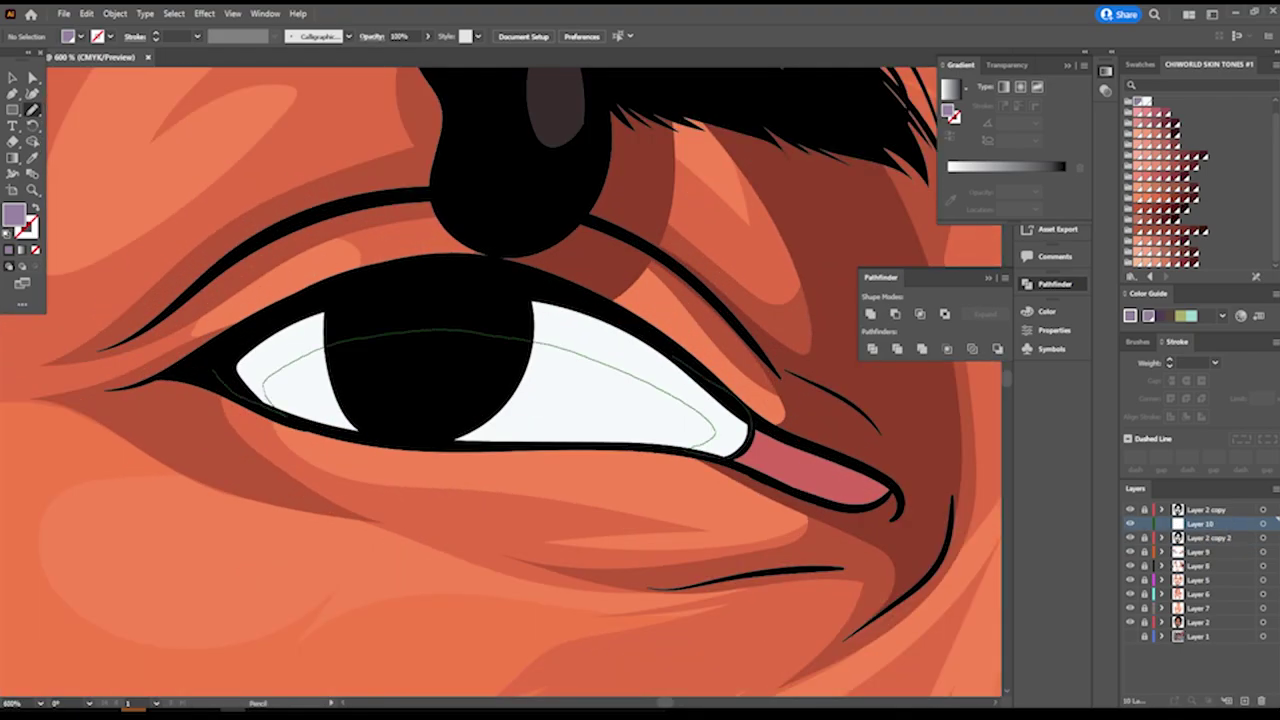
pyautogui.moveTo(280, 382); pyautogui.dragTo(300, 360)
pyautogui.scroll(-5, 167, 368)
pyautogui.scroll(5, 627, 410)
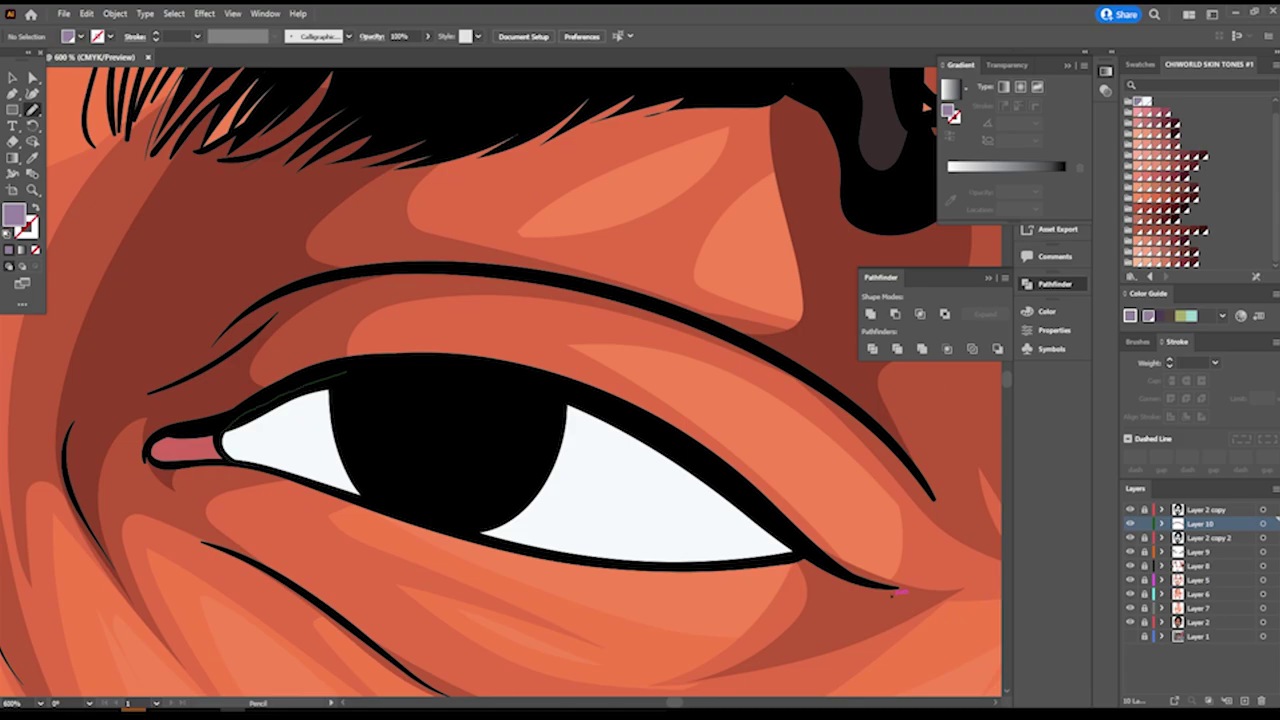
pyautogui.moveTo(245, 435); pyautogui.dragTo(775, 552)
pyautogui.scroll(-5, 600, 450)
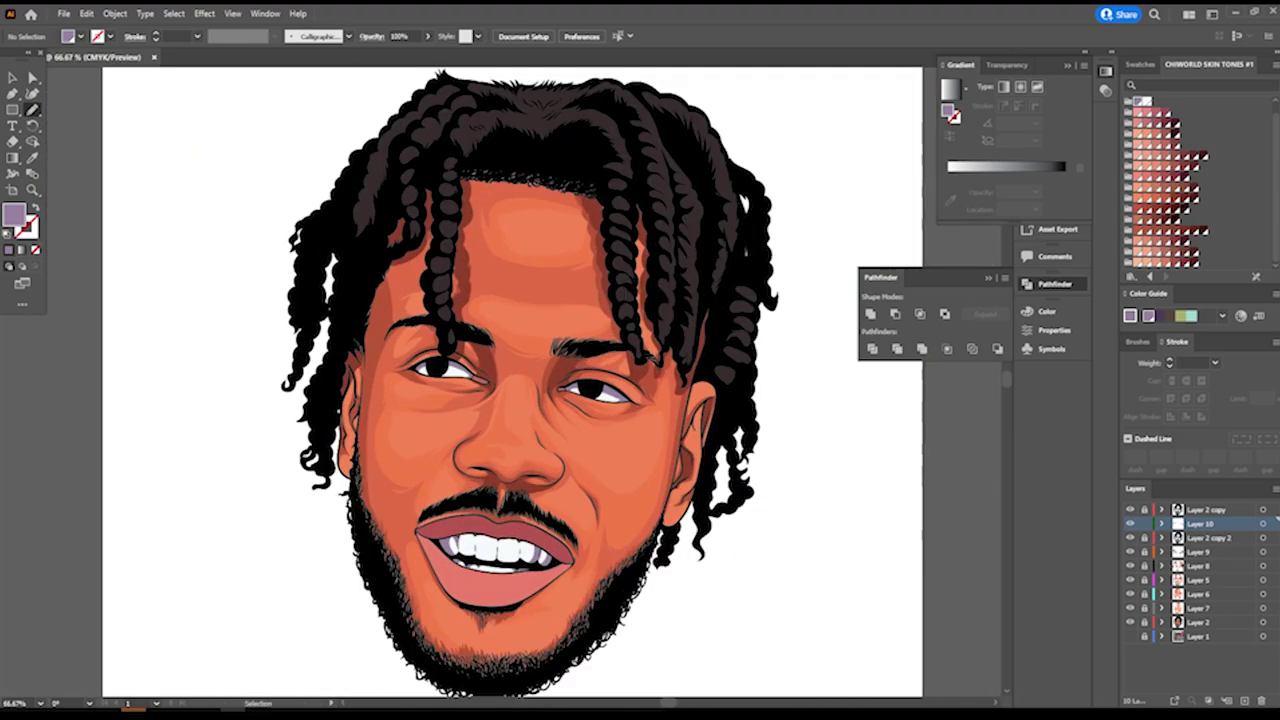
pyautogui.scroll(2, 504, 620)
pyautogui.scroll(-2, 504, 620)
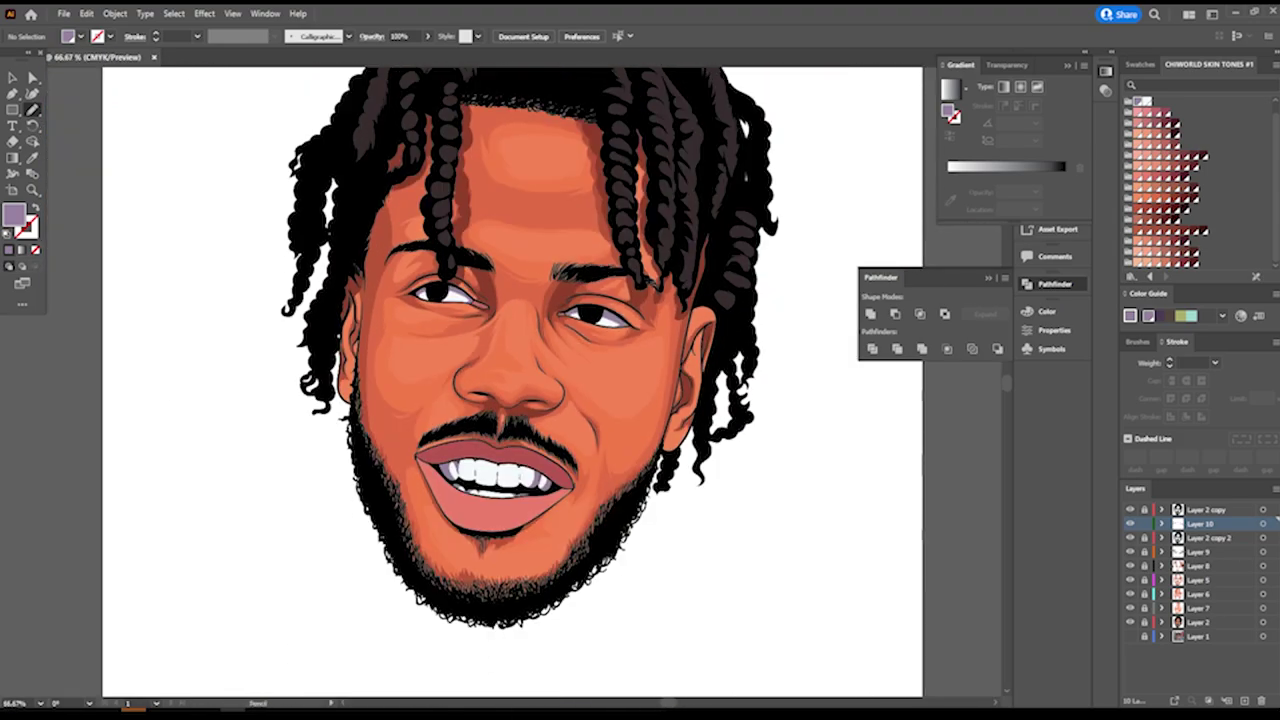
pyautogui.scroll(2, 504, 620)
pyautogui.scroll(2, 500, 380)
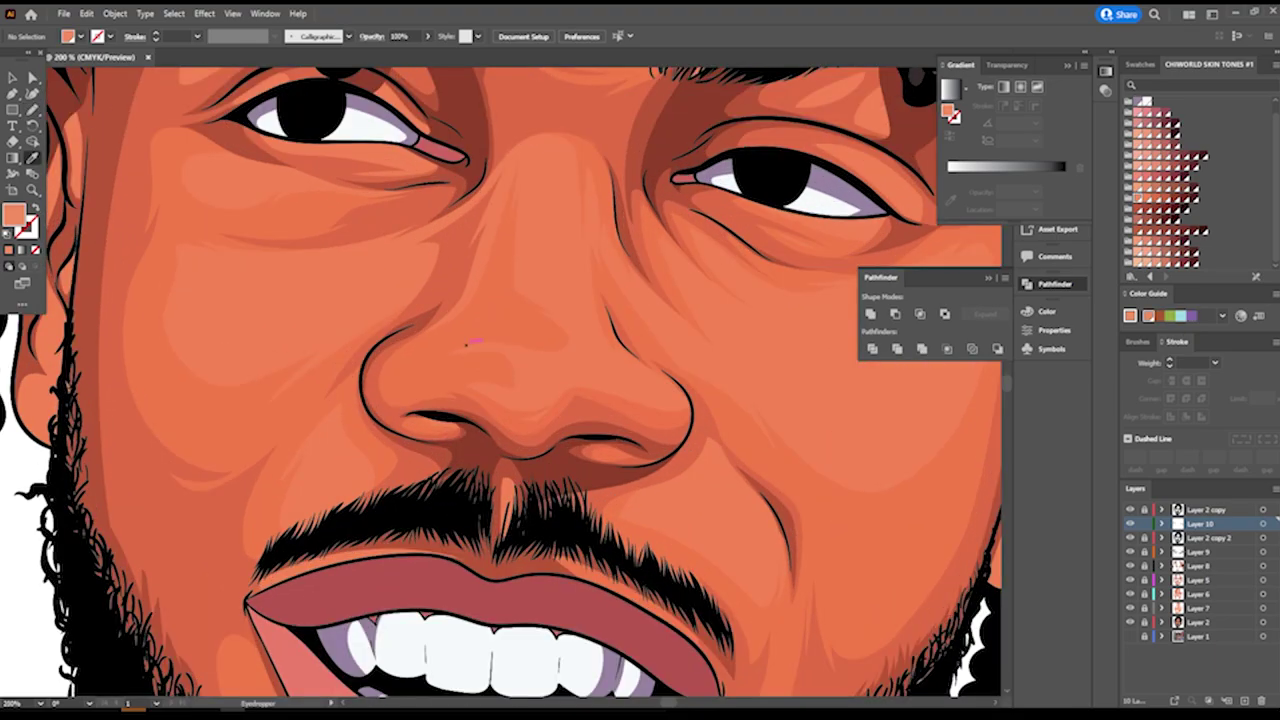
pyautogui.press('n')
pyautogui.scroll(2, 497, 315)
pyautogui.scroll(-3, 500, 380)
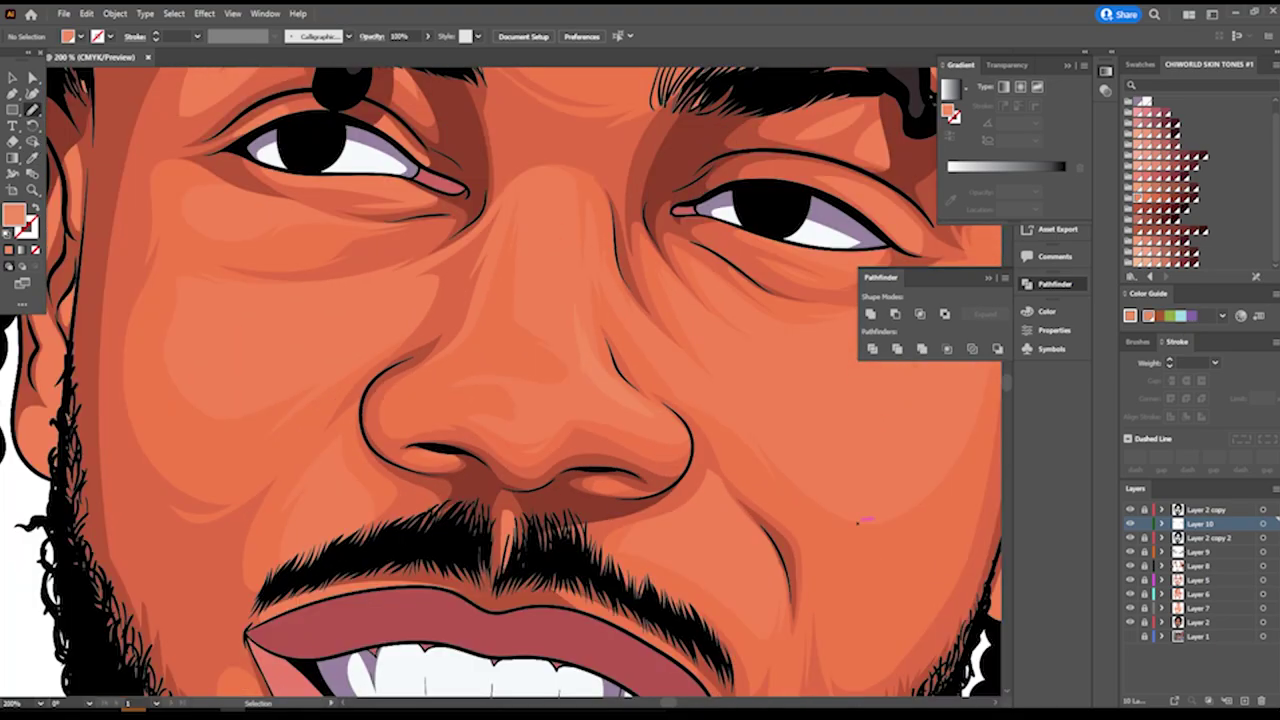
pyautogui.scroll(2, 500, 380)
pyautogui.scroll(-3, 600, 450)
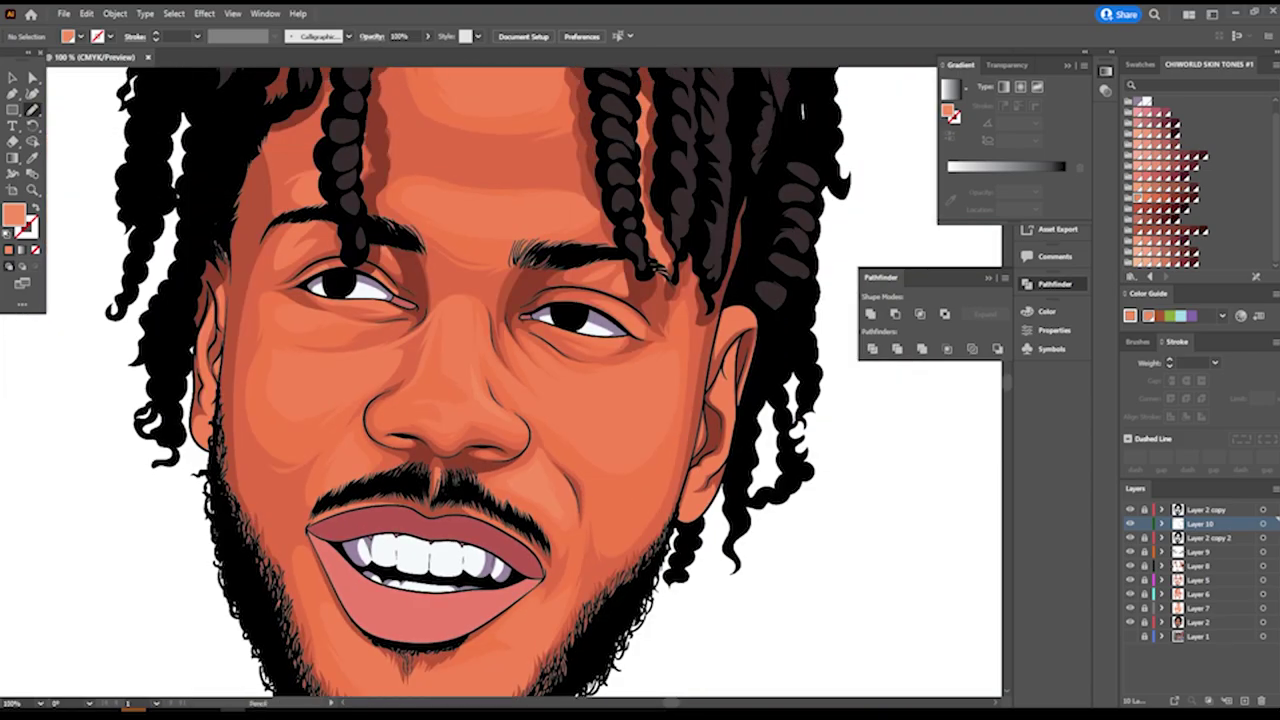
pyautogui.scroll(3, 520, 300)
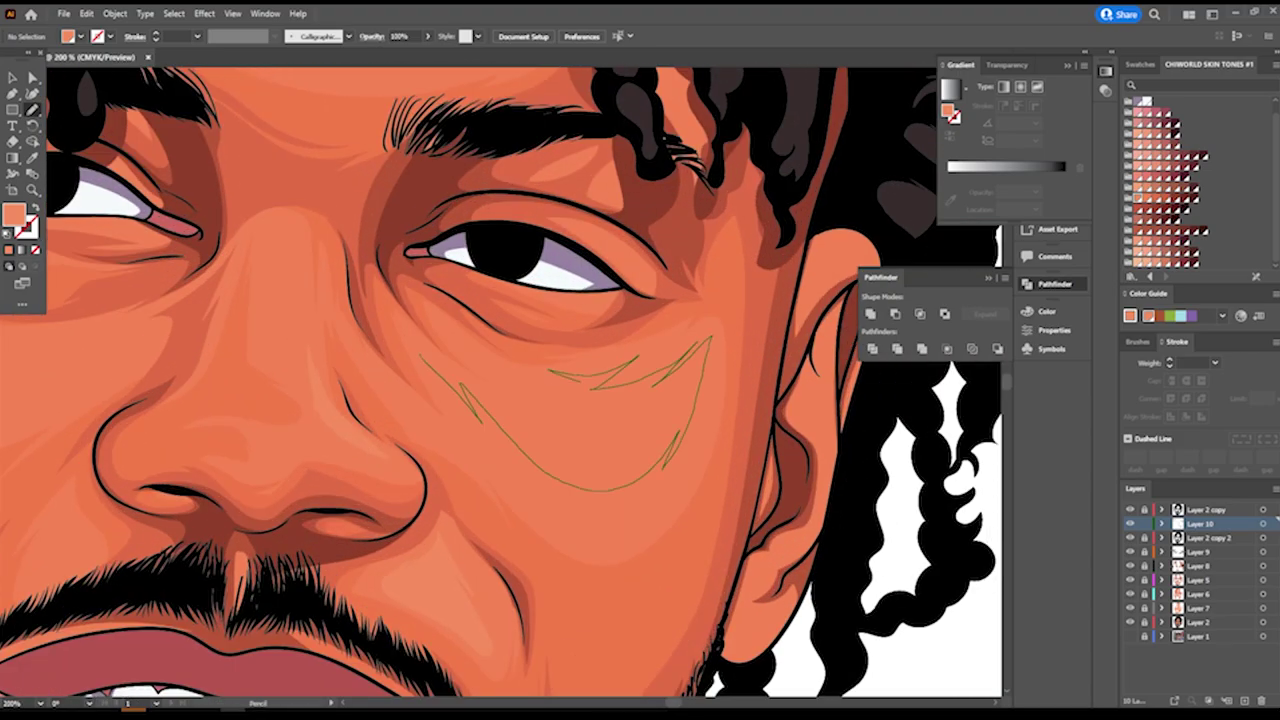
pyautogui.scroll(-3, 560, 420)
pyautogui.scroll(3, 450, 300)
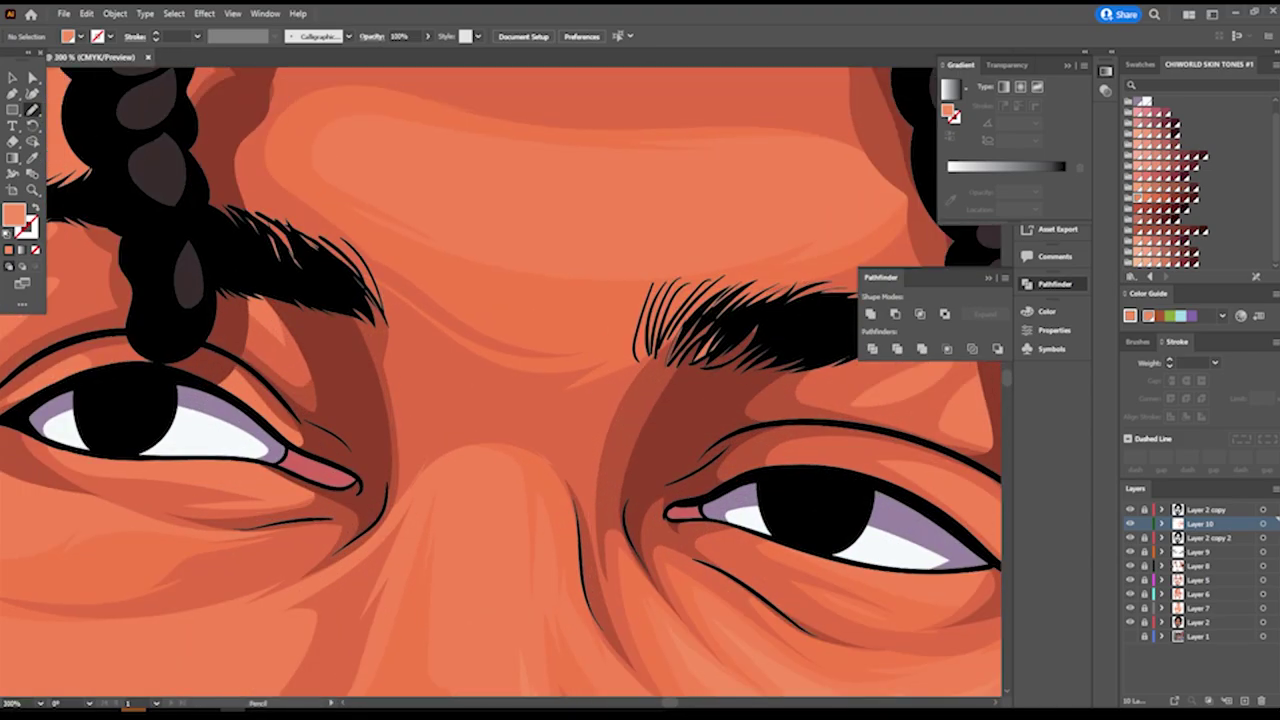
pyautogui.moveTo(365, 283)
pyautogui.mouseDown()
pyautogui.moveTo(455, 326)
pyautogui.moveTo(340, 262)
pyautogui.mouseUp()
pyautogui.scroll(-3, 340, 262)
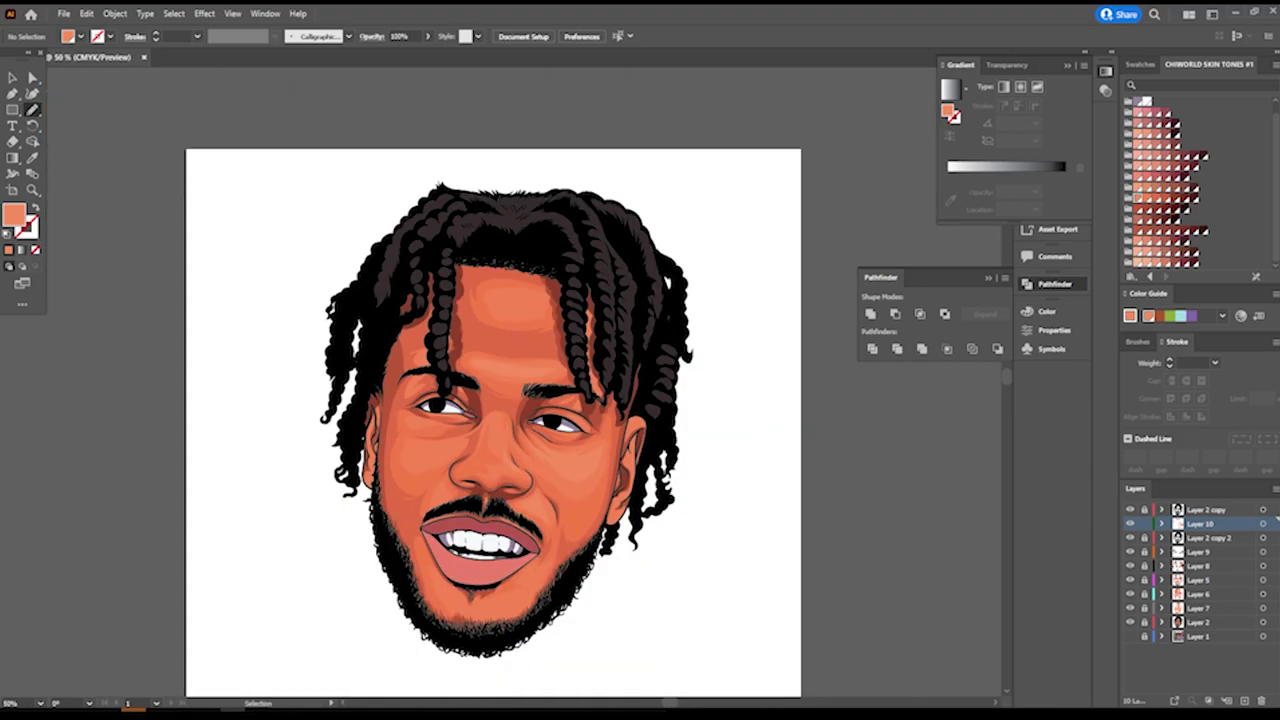
pyautogui.scroll(3, 740, 650)
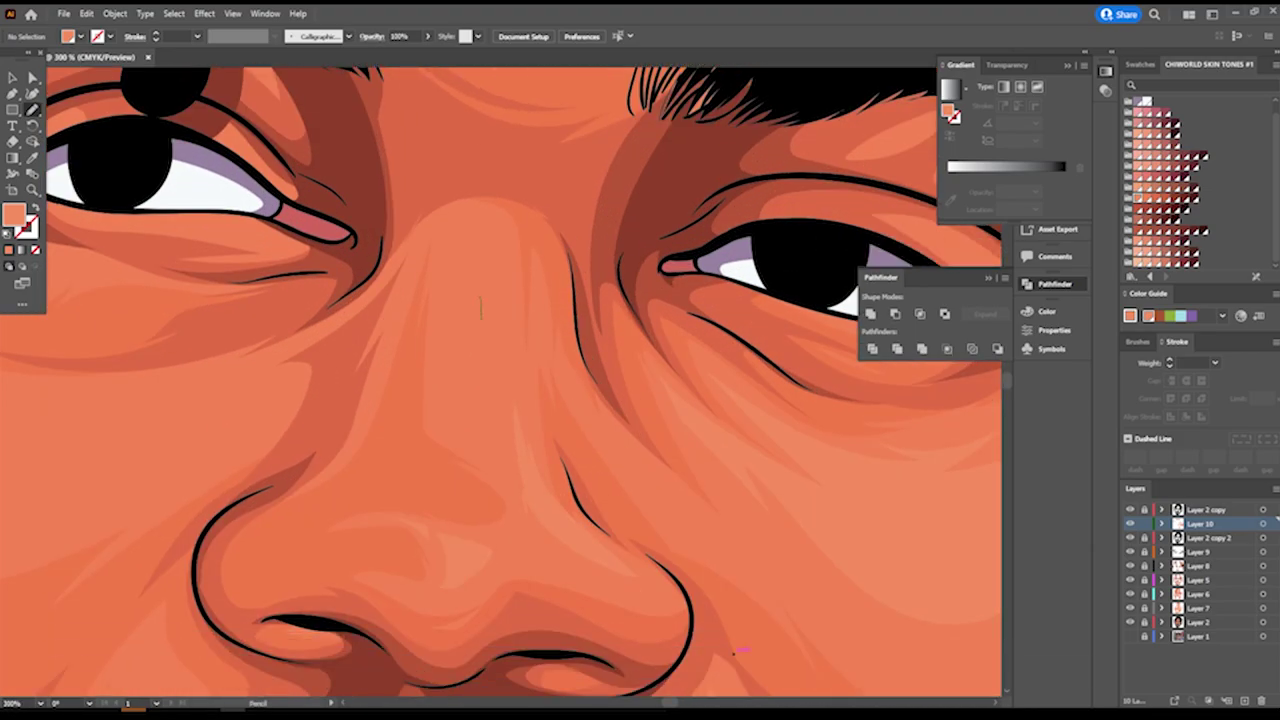
pyautogui.scroll(-3, 736, 652)
pyautogui.scroll(3, 530, 592)
pyautogui.moveTo(528, 592); pyautogui.dragTo(580, 541)
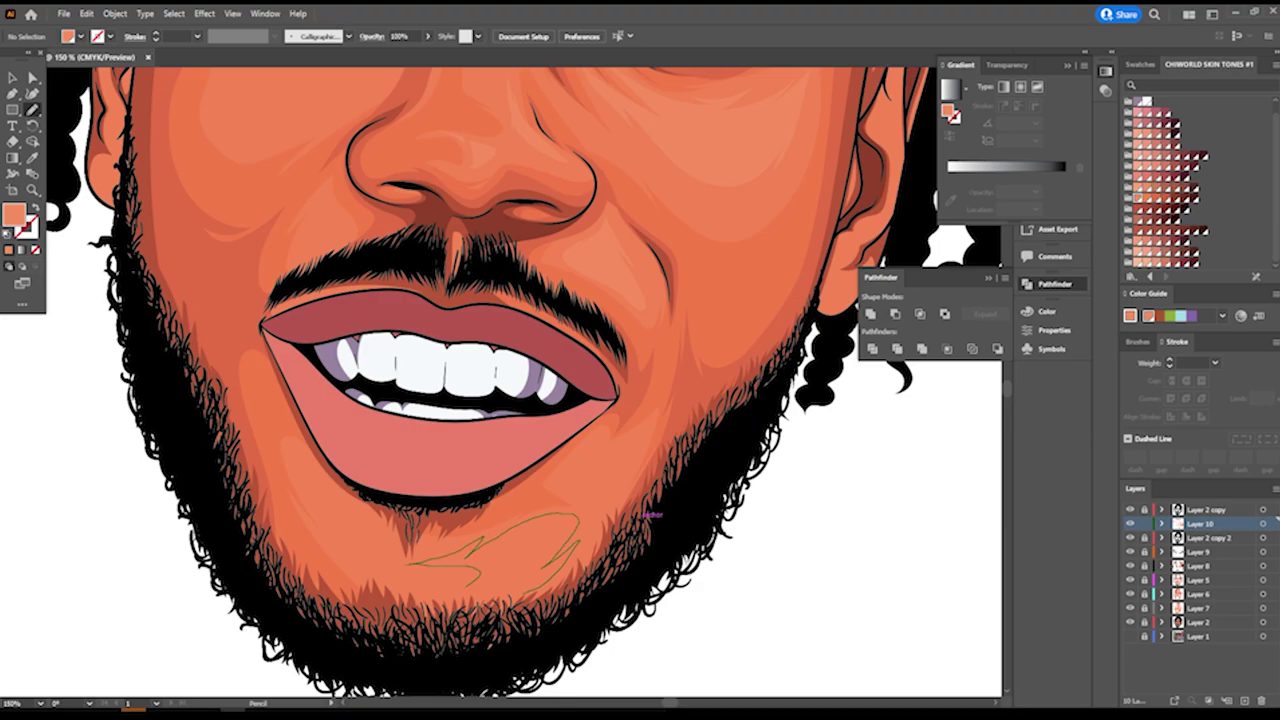
pyautogui.scroll(-3, 626, 442)
pyautogui.scroll(3, 515, 285)
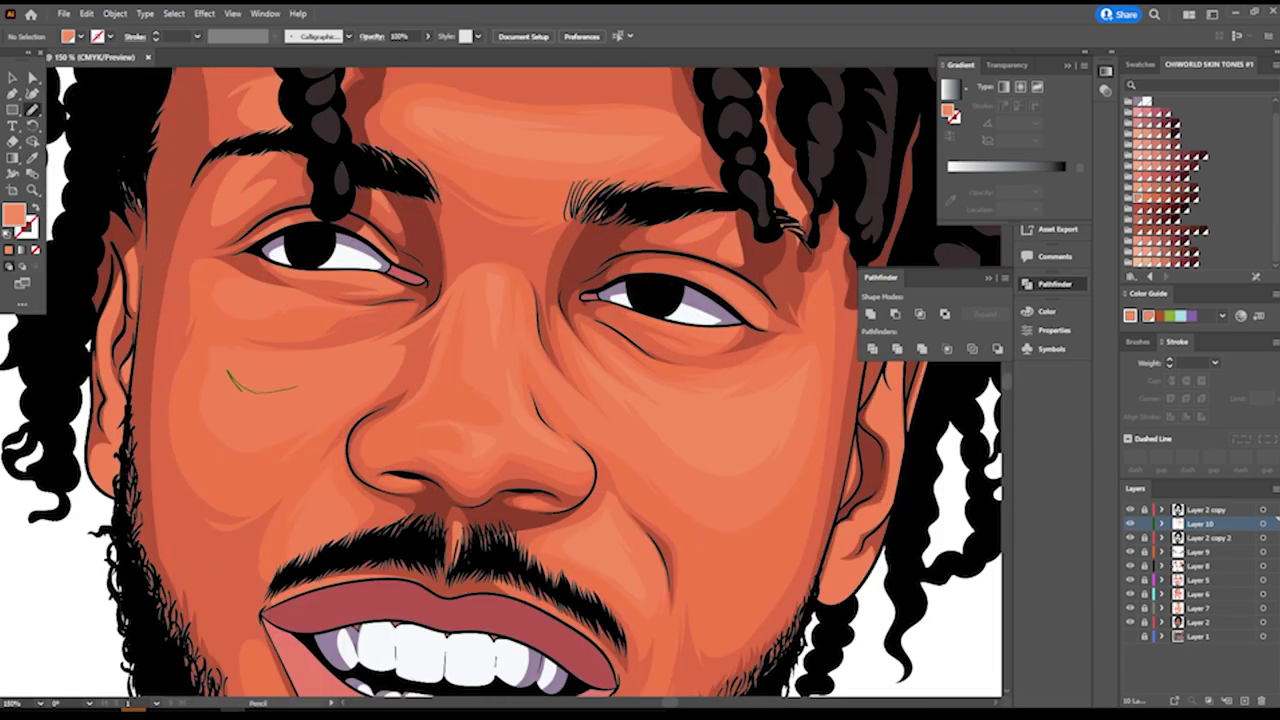
pyautogui.scroll(3, 245, 385)
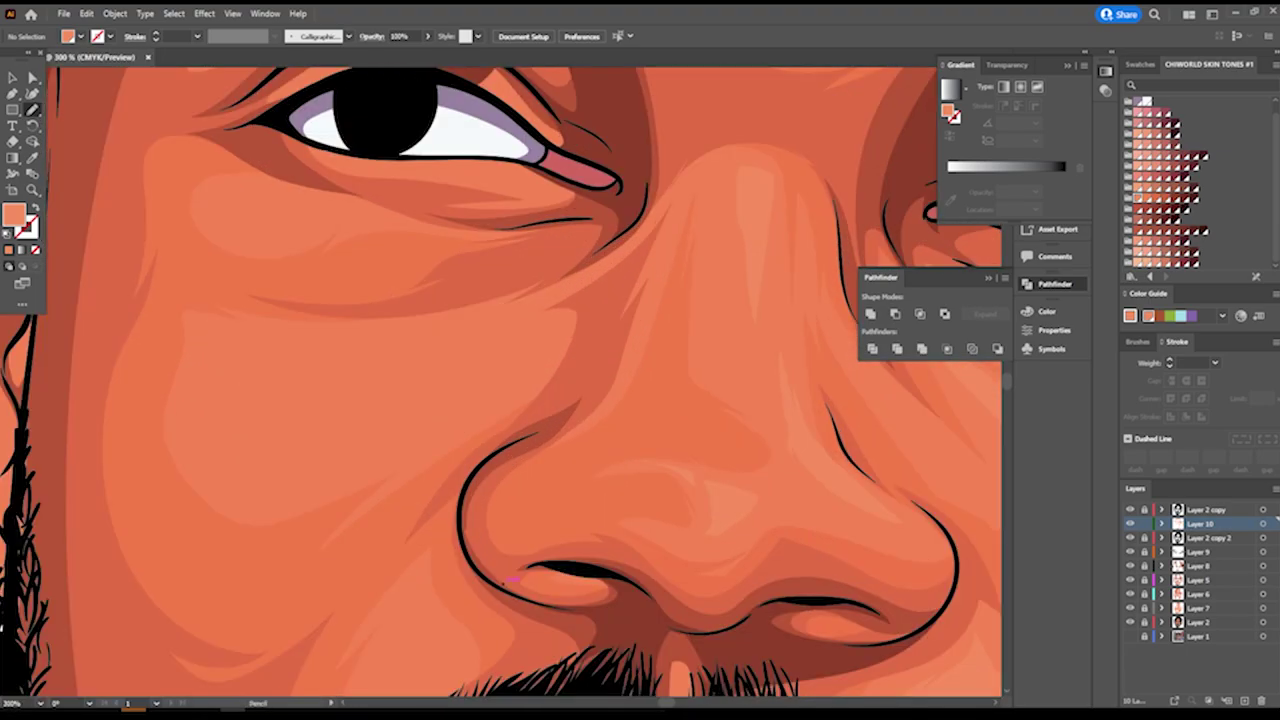
pyautogui.moveTo(392, 376); pyautogui.dragTo(566, 292)
pyautogui.scroll(-3, 512, 578)
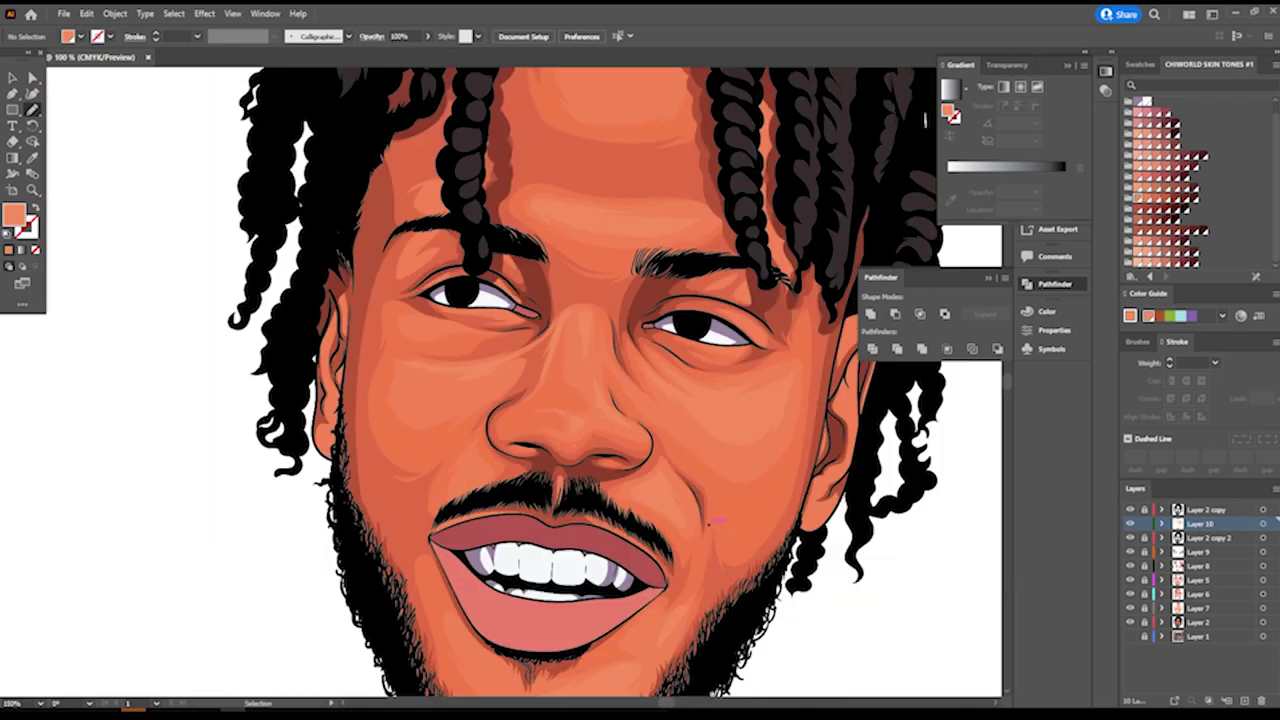
pyautogui.scroll(-2, 540, 560)
pyautogui.scroll(2, 540, 400)
pyautogui.scroll(-2, 572, 549)
pyautogui.moveTo(32, 110); pyautogui.dragTo(95, 106)
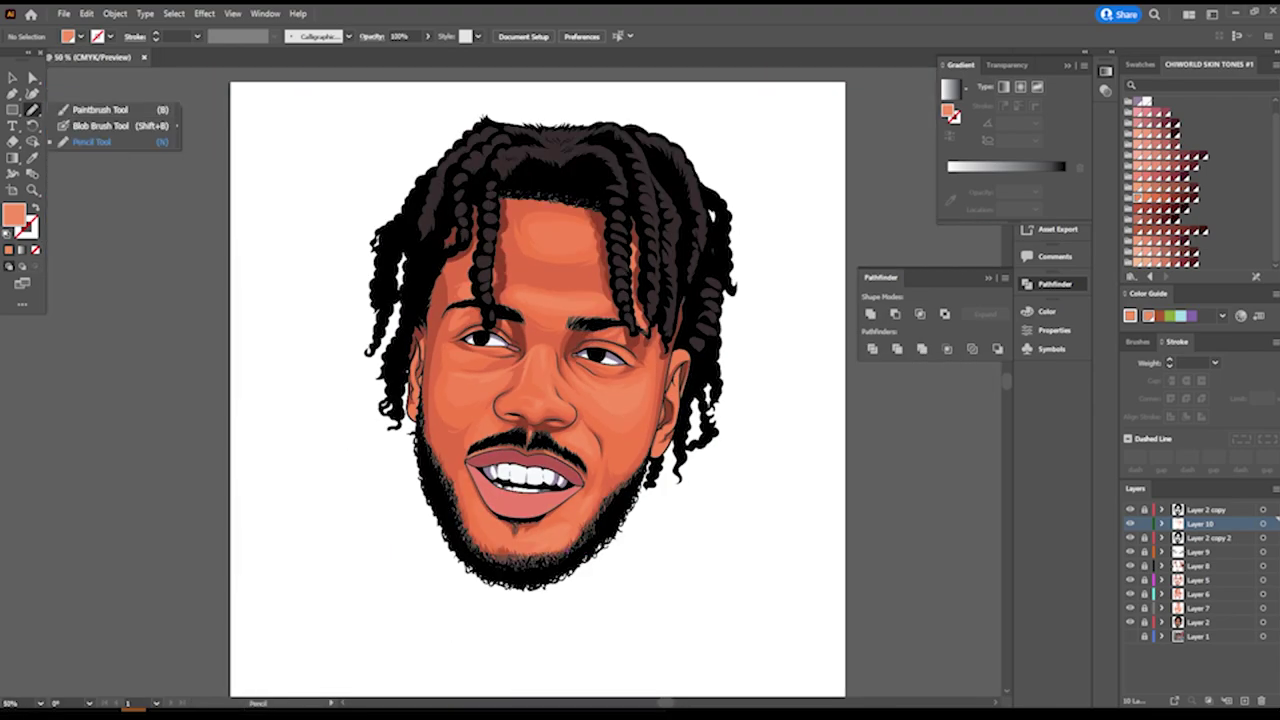
pyautogui.hotkey('ctrl', '1')
# Swap fill and stroke and raise the brush stroke weight from 3 pt to 6 pt.
pyautogui.hotkey('shift', 'x')
pyautogui.click(197, 36)
pyautogui.click(213, 124)
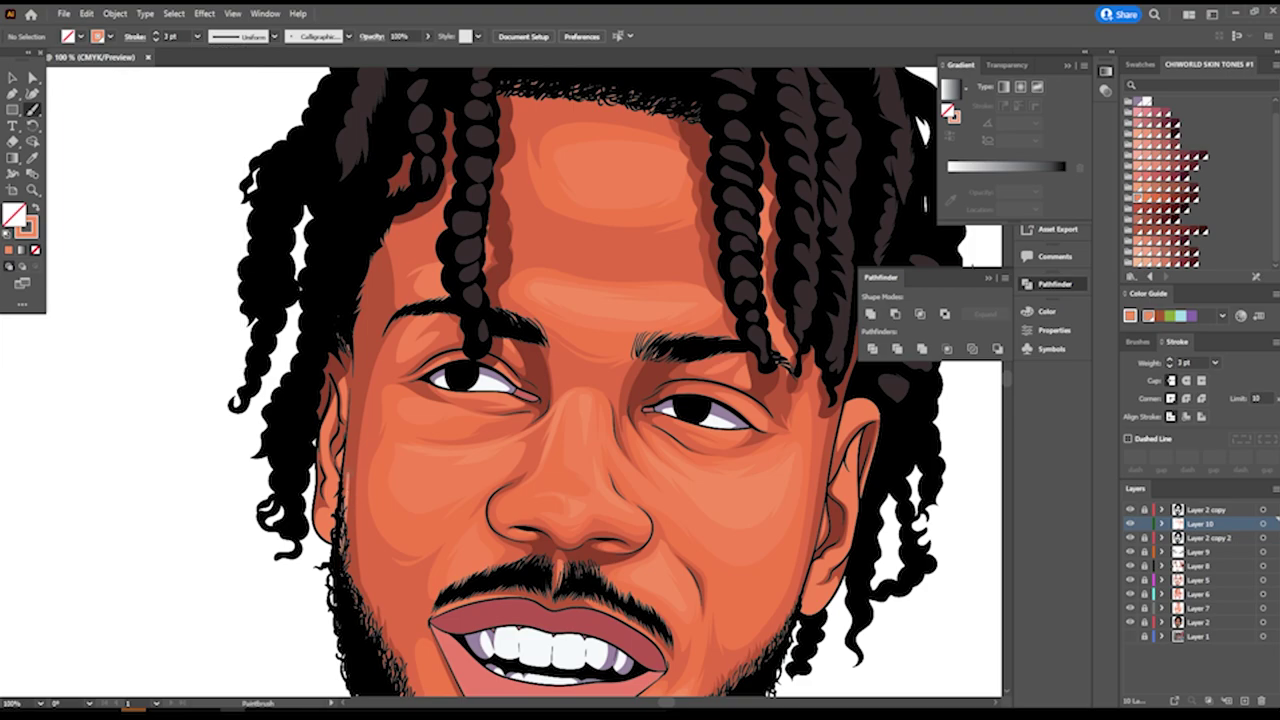
pyautogui.scroll(1, 305, 460)
pyautogui.press(']')
pyautogui.press(']')
pyautogui.press(']')
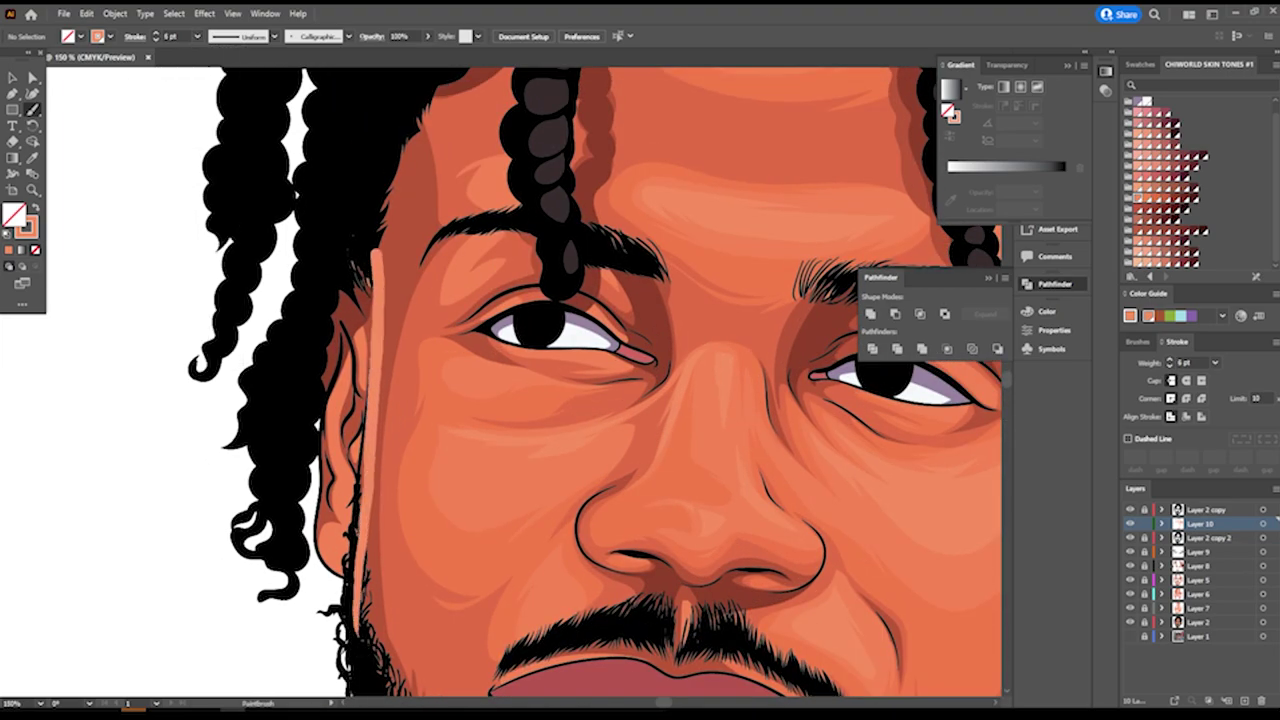
pyautogui.hotkey('ctrl', '1')
# Paint a stroke along the right face edge near the ear in light peach FFB294.
pyautogui.hscroll(5, 500, 380)
pyautogui.scroll(-1, 500, 380)
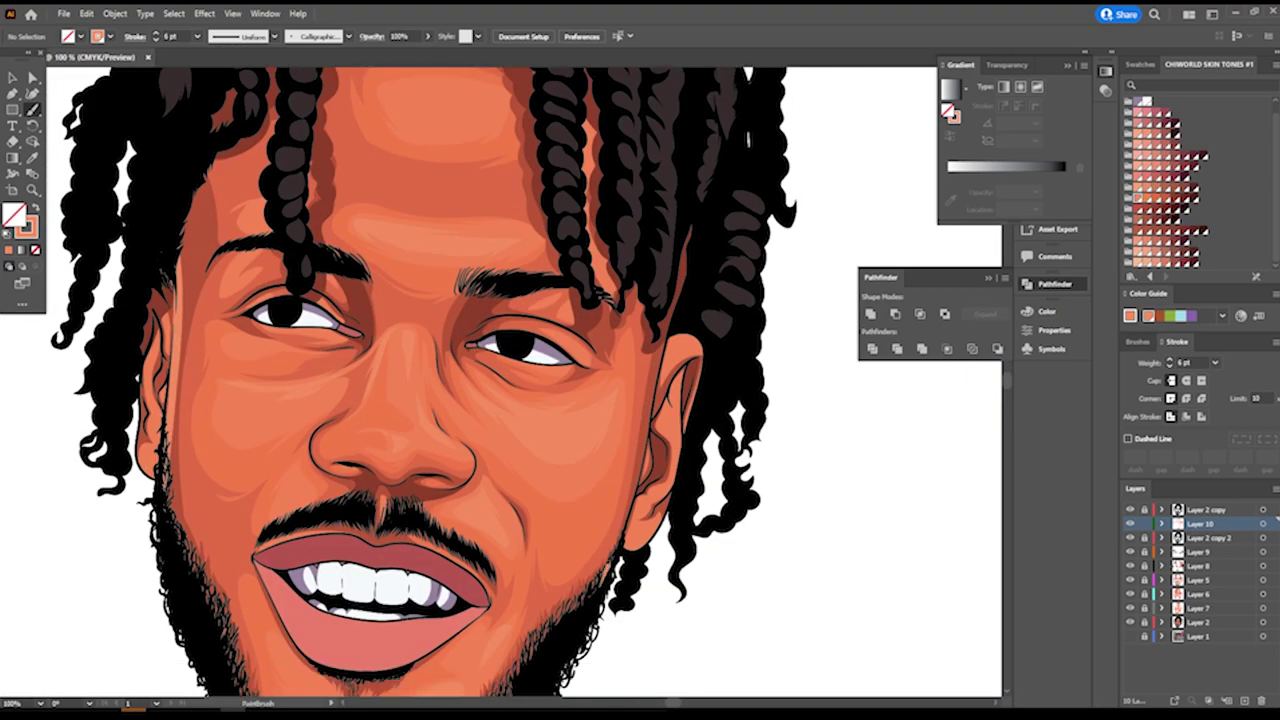
pyautogui.moveTo(688, 230); pyautogui.dragTo(662, 345)
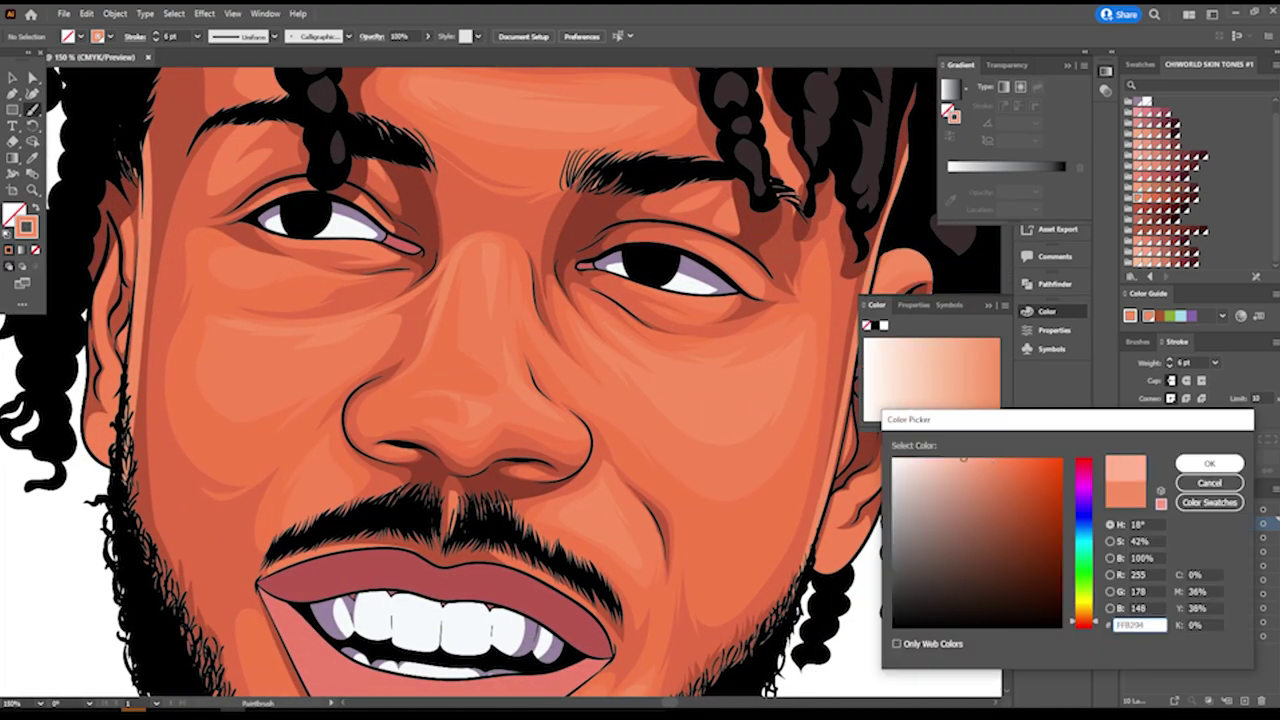
pyautogui.click(1209, 463)
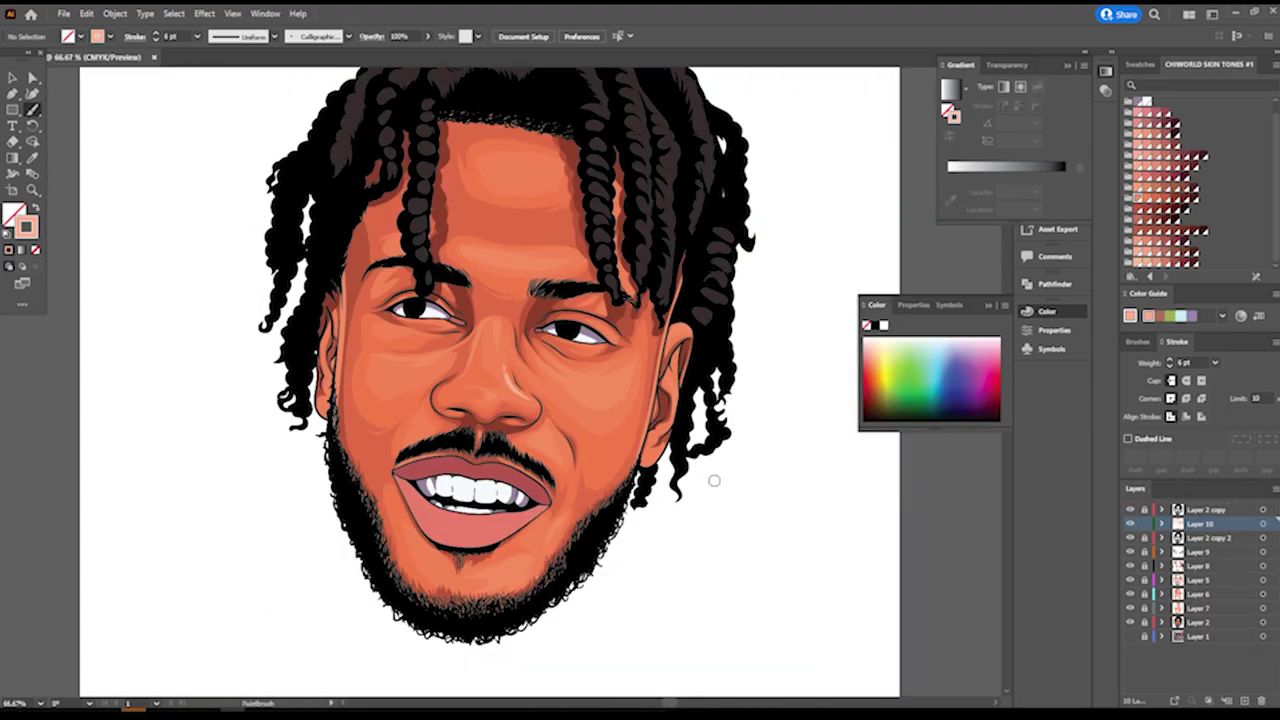
pyautogui.scroll(1, 384, 512)
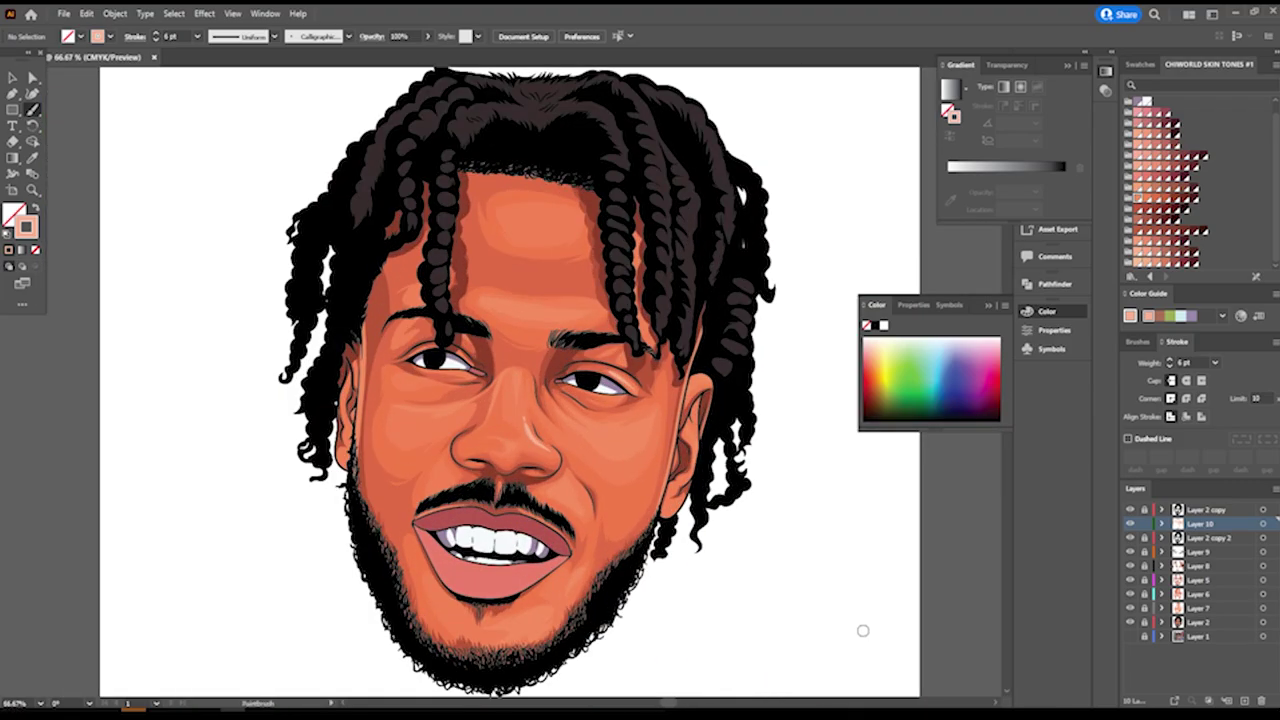
pyautogui.moveTo(33, 109); pyautogui.dragTo(95, 126)
pyautogui.scroll(6, 450, 507)
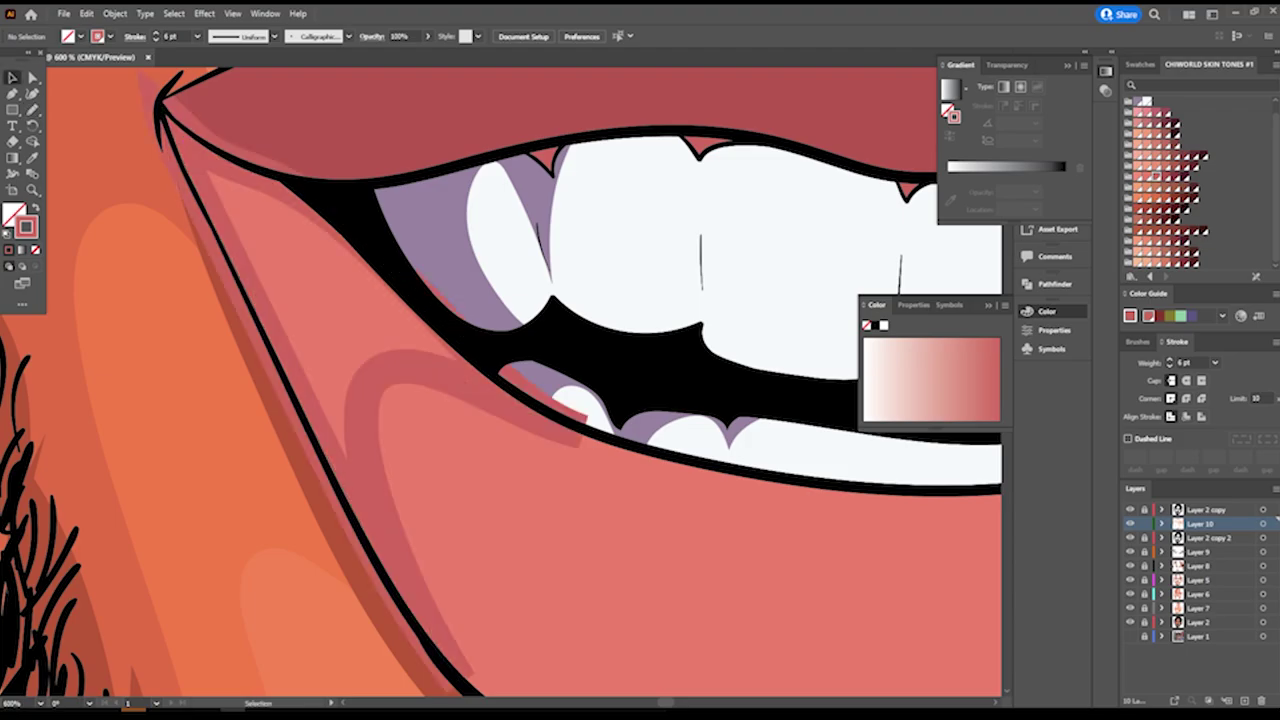
# Undo the last lip path and redraw highlight and darker shading shapes on the lower lip.
pyautogui.hotkey('ctrl', 'z')
pyautogui.scroll(-3, 500, 380)
pyautogui.scroll(-3, 500, 380)
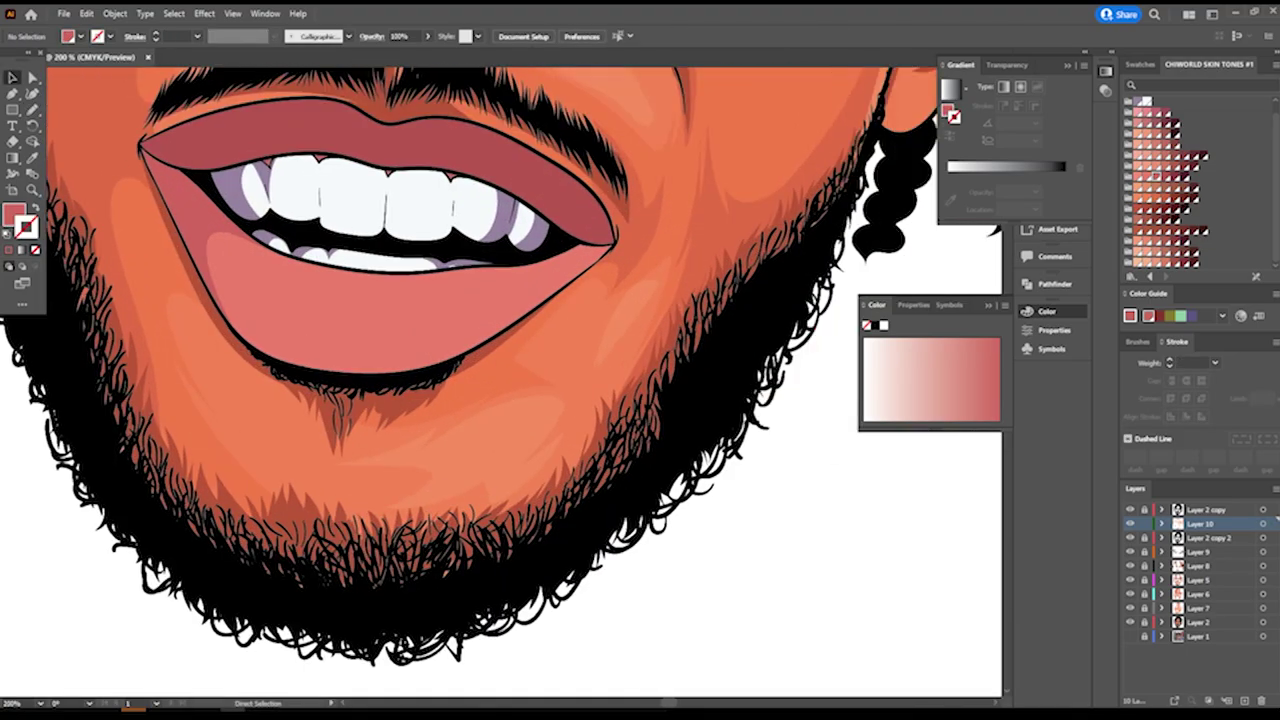
pyautogui.scroll(3, 500, 380)
pyautogui.scroll(1, 500, 380)
pyautogui.press('n')
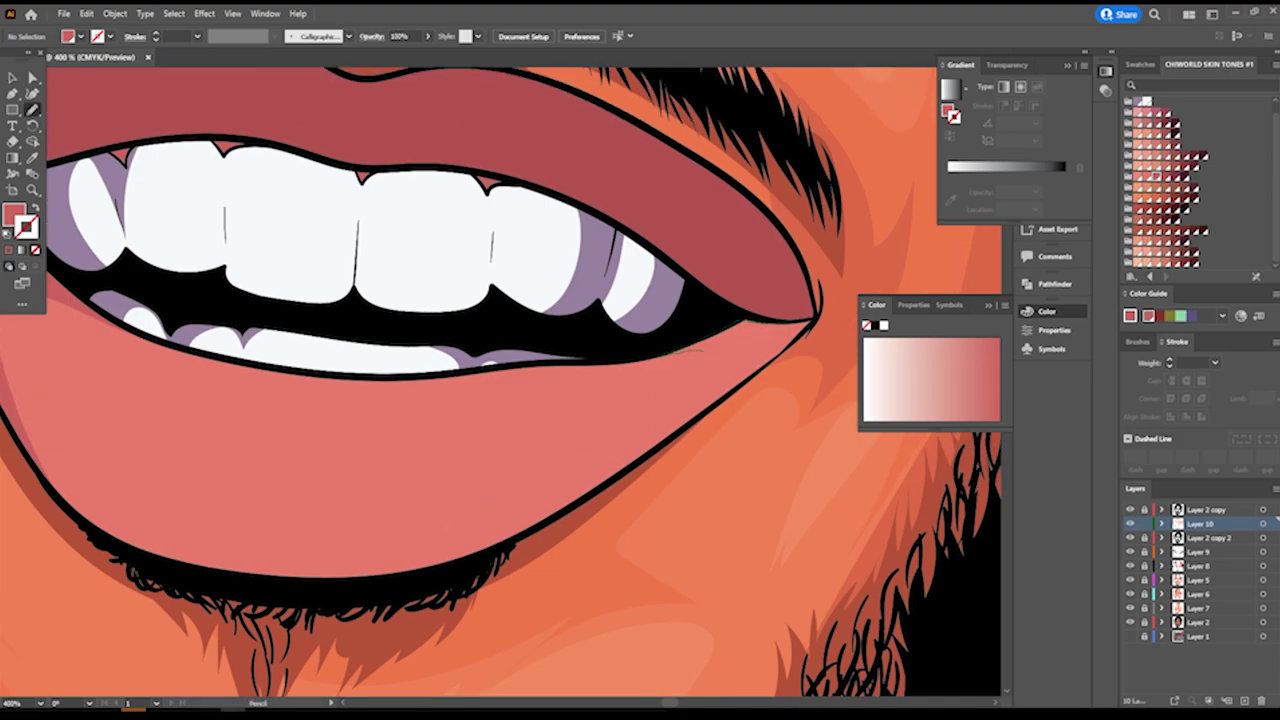
pyautogui.moveTo(705, 352)
pyautogui.mouseDown()
pyautogui.moveTo(155, 527)
pyautogui.moveTo(82, 498)
pyautogui.moveTo(10, 320)
pyautogui.mouseUp()
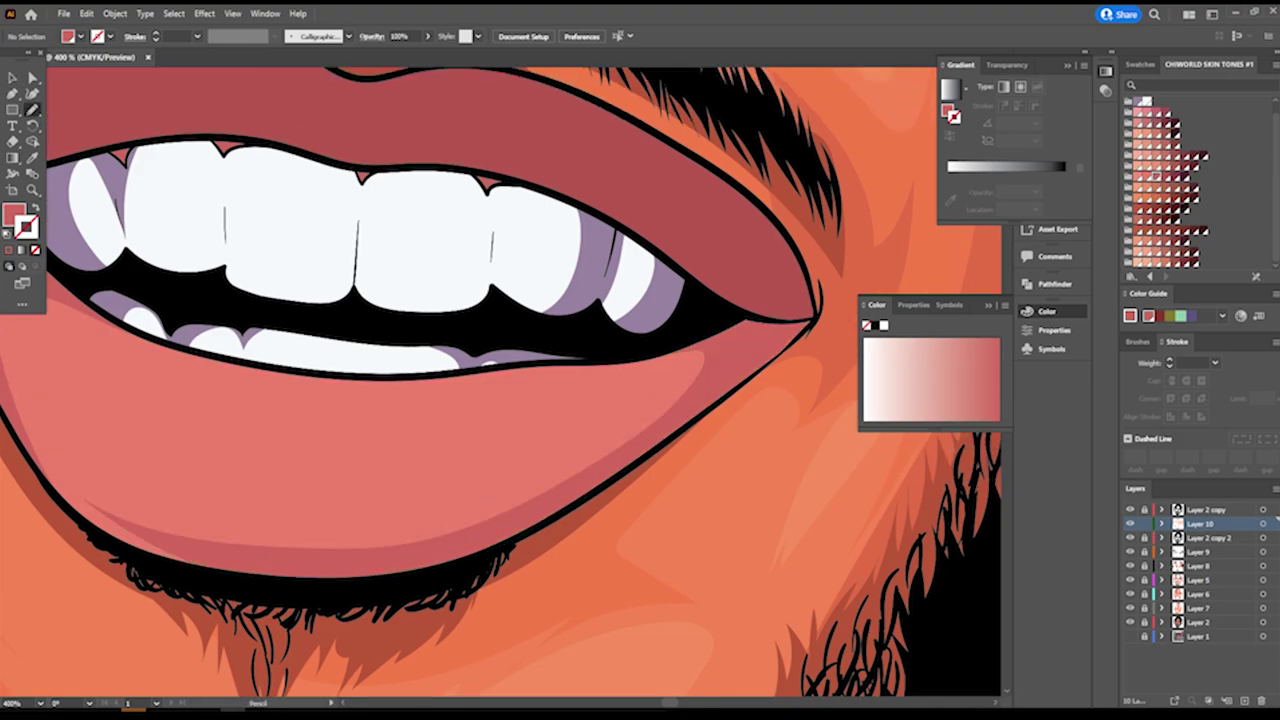
pyautogui.hscroll(-2, 500, 380)
pyautogui.moveTo(130, 450)
pyautogui.mouseDown()
pyautogui.moveTo(600, 500)
pyautogui.moveTo(696, 480)
pyautogui.mouseUp()
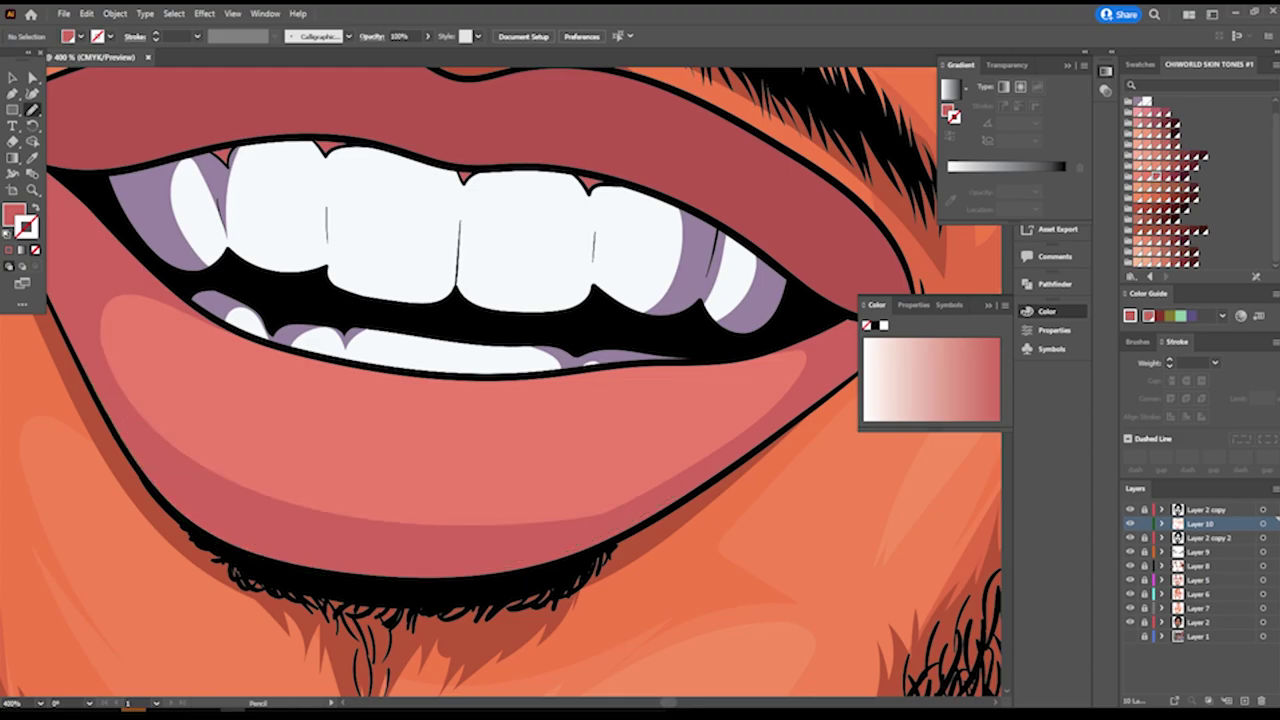
pyautogui.hotkey('ctrl', '-')
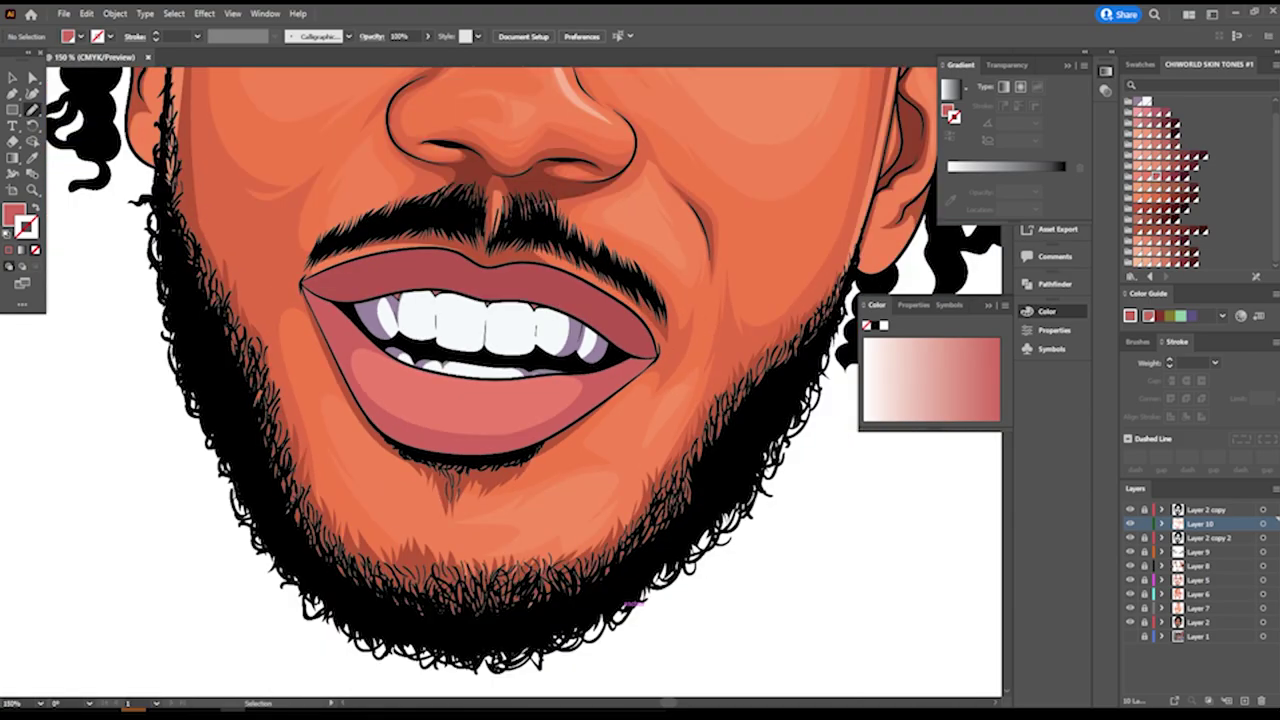
pyautogui.hotkey('ctrl', '-')
pyautogui.scroll(5, 815, 505)
pyautogui.scroll(2, 815, 505)
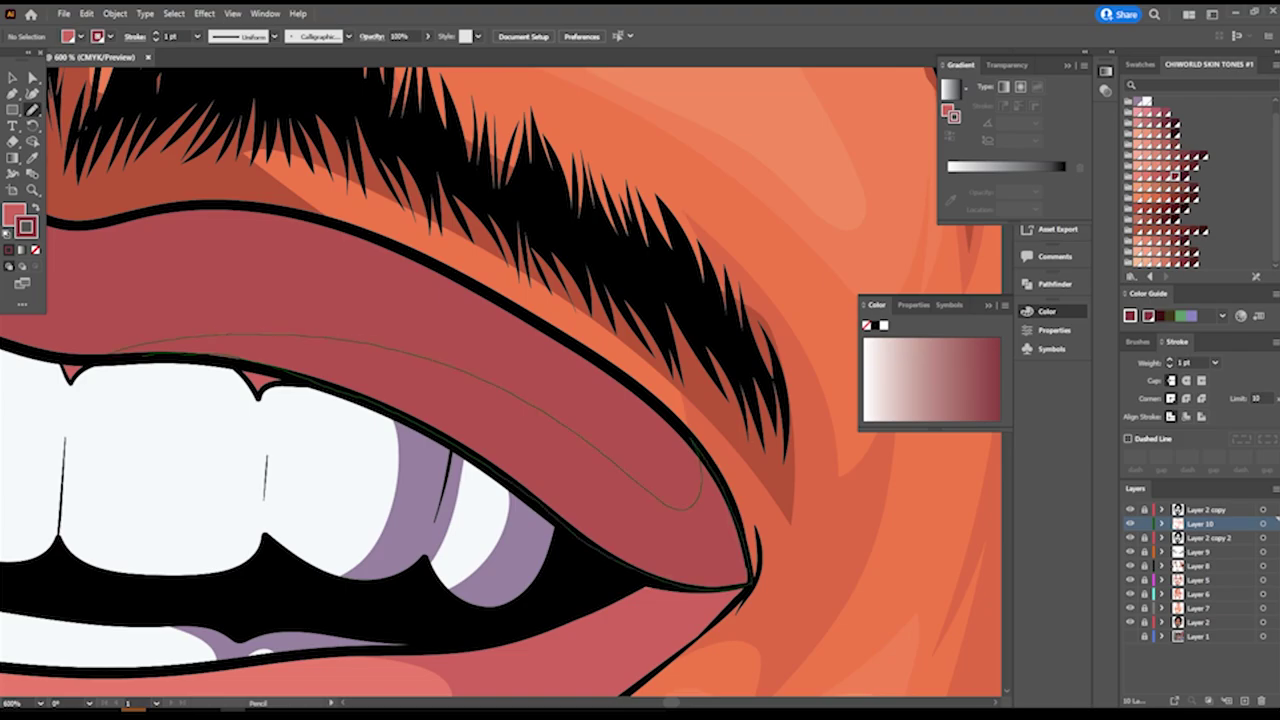
# Select and deselect the upper-lip path, zooming out to review the lips on the whole face.
pyautogui.press('v')
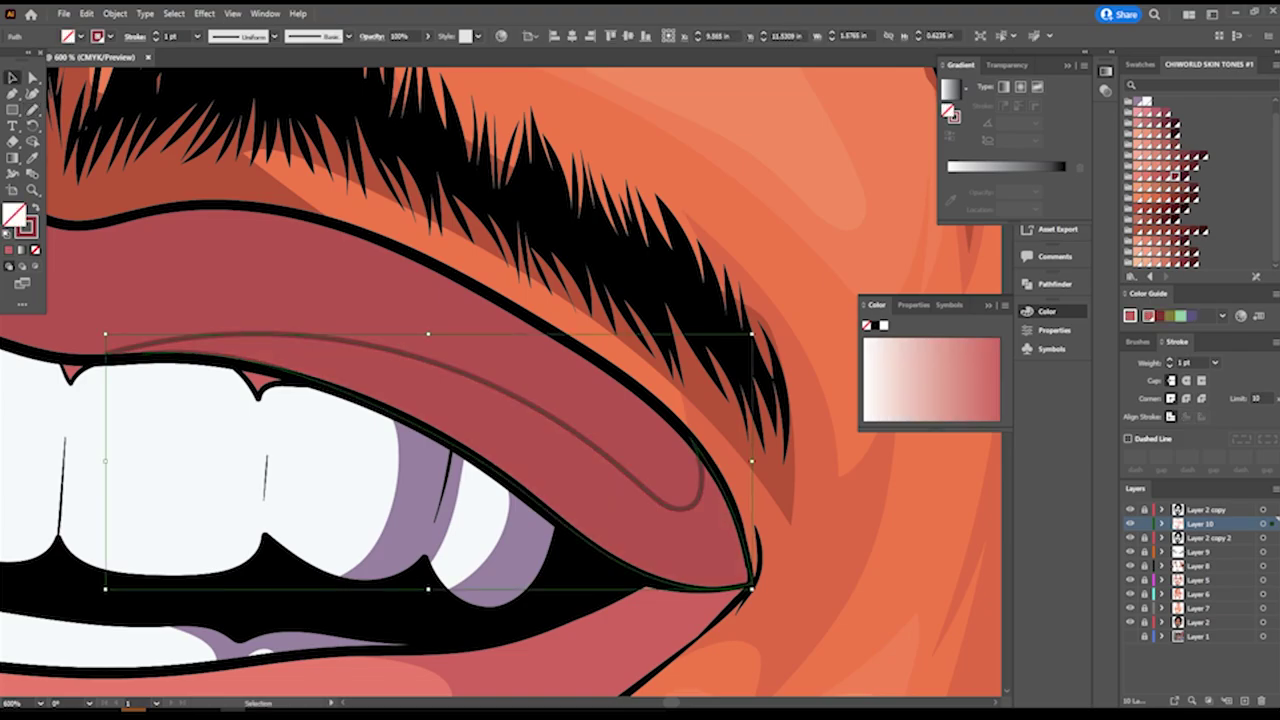
pyautogui.hotkey('ctrl', 'shift', 'a')
pyautogui.hotkey('ctrl', '-')
pyautogui.hotkey('ctrl', '-')
pyautogui.scroll(3, 300, 400)
pyautogui.scroll(2, 300, 400)
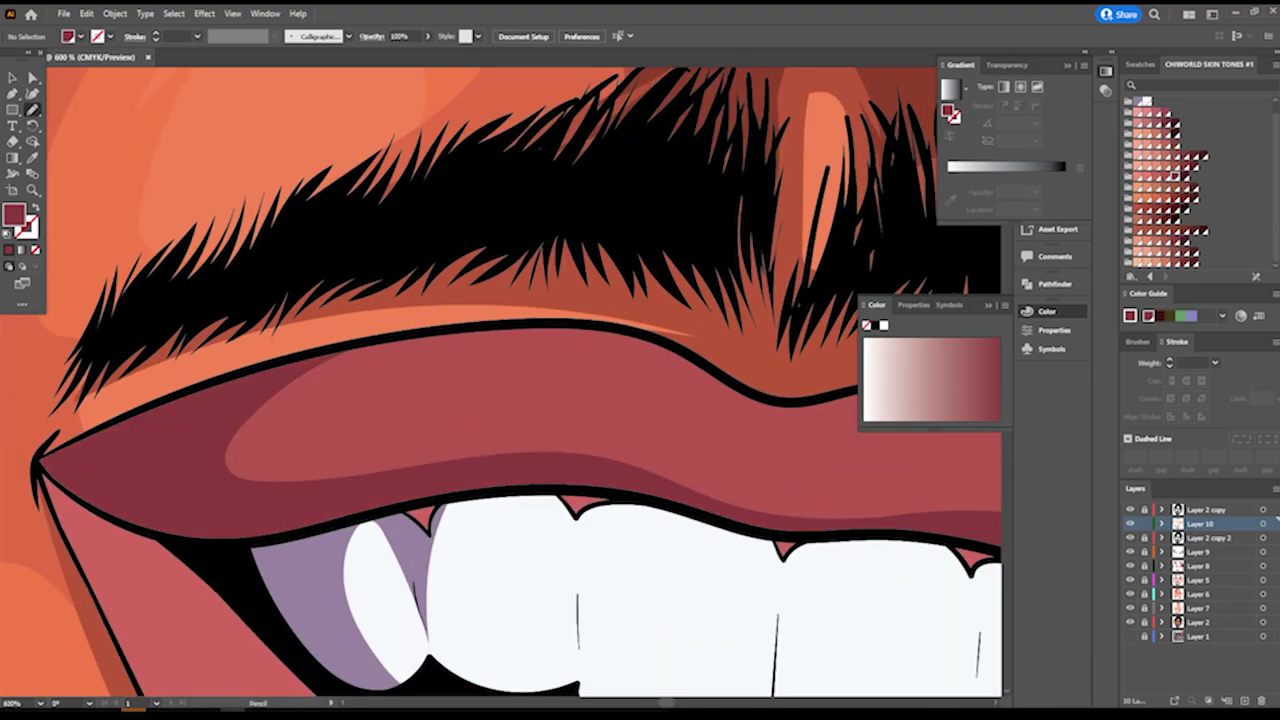
pyautogui.hotkey('ctrl', '-')
pyautogui.hotkey('ctrl', '-')
pyautogui.scroll(2, 500, 380)
pyautogui.scroll(2, 500, 380)
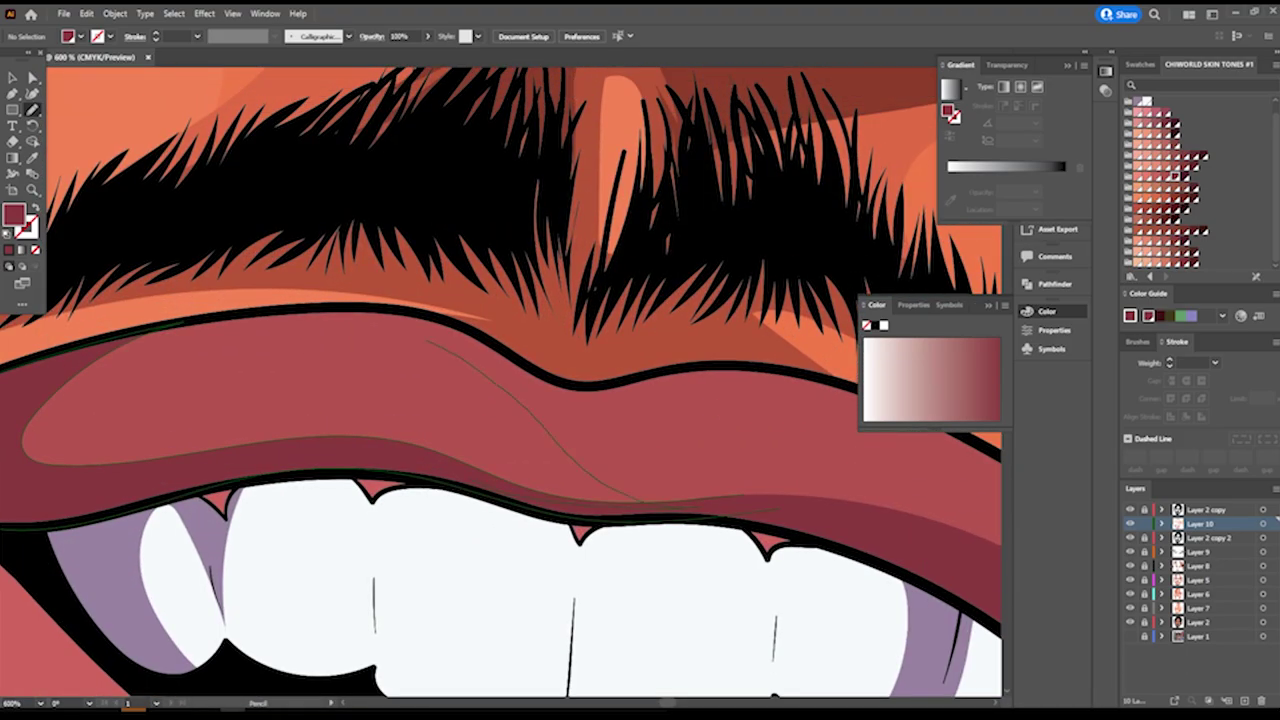
pyautogui.hotkey('ctrl', '-')
pyautogui.hotkey('ctrl', '-')
pyautogui.scroll(2, 330, 320)
pyautogui.scroll(2, 330, 320)
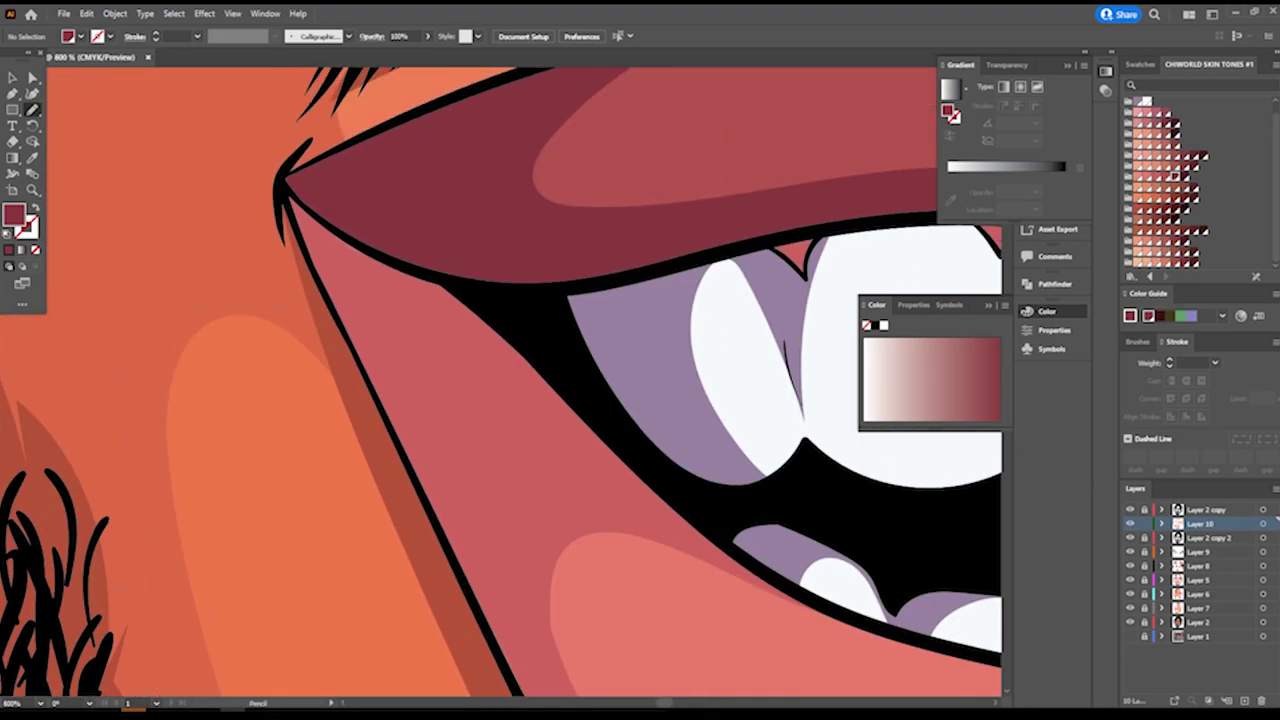
# Add another shading shape and a lighter highlight shape across the lower lip.
pyautogui.moveTo(415, 490); pyautogui.dragTo(632, 484)
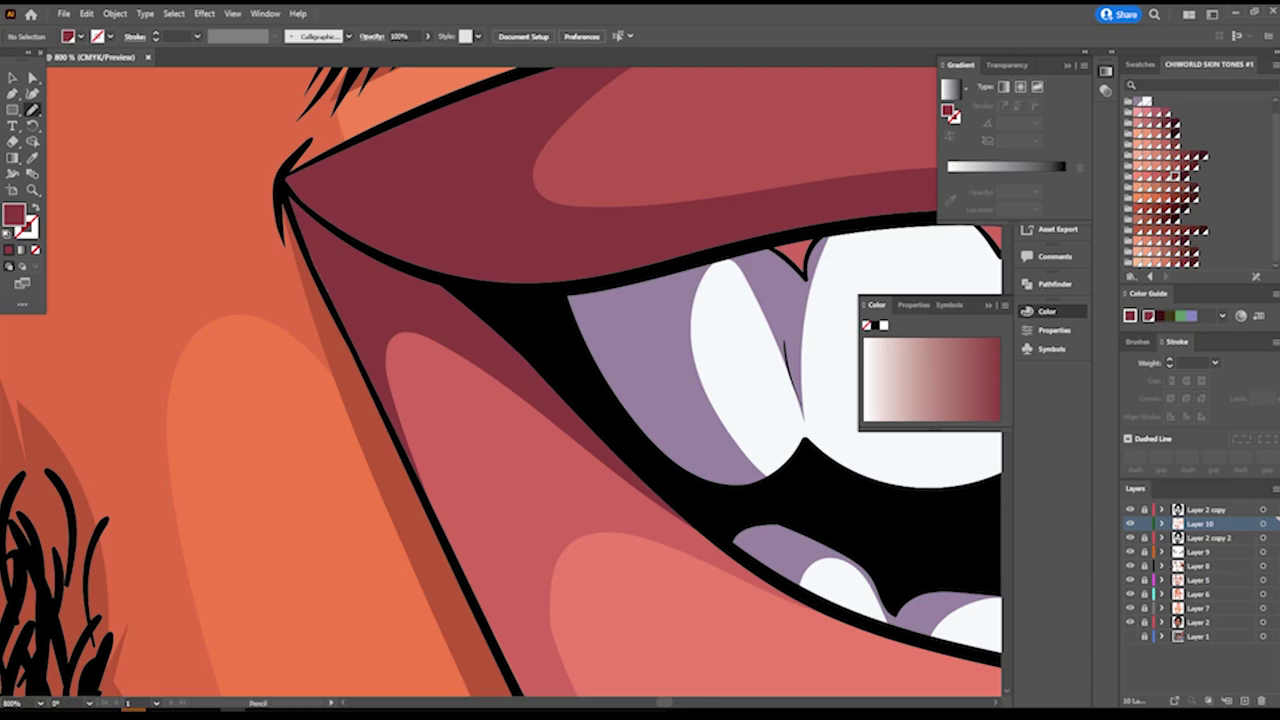
pyautogui.scroll(-5, 500, 380)
pyautogui.scroll(5, 686, 371)
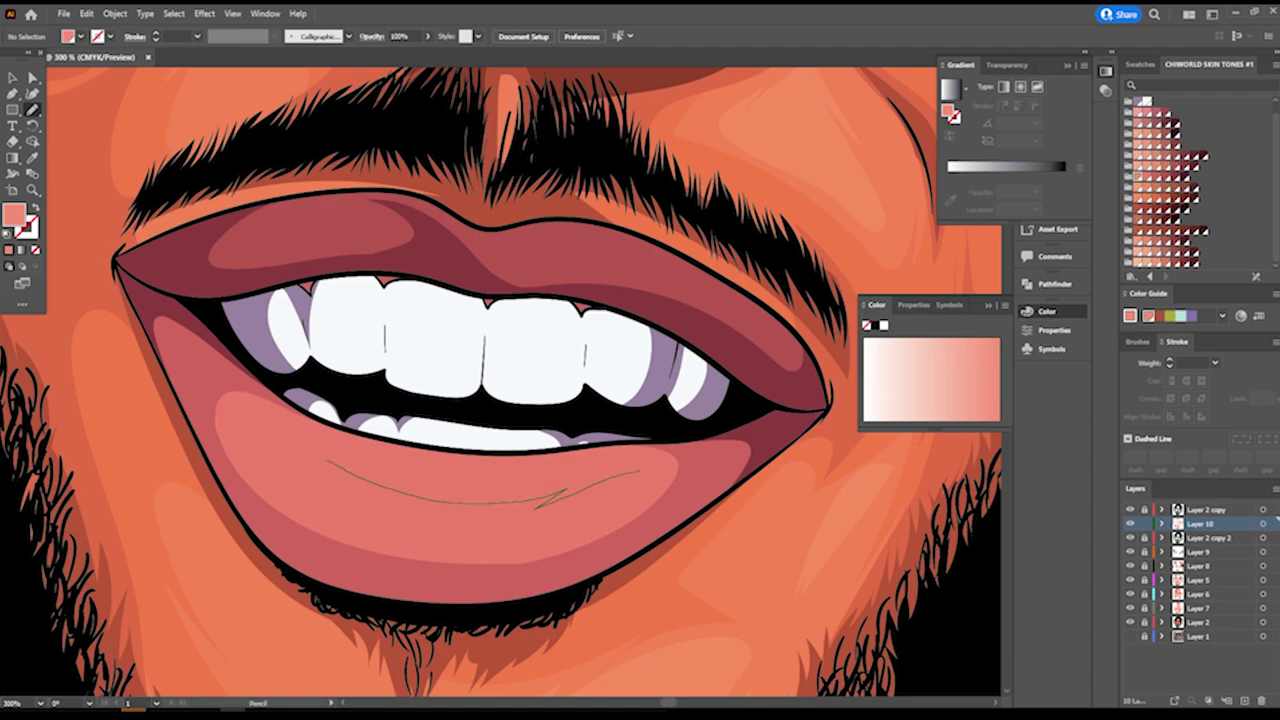
pyautogui.moveTo(640, 470); pyautogui.dragTo(330, 458)
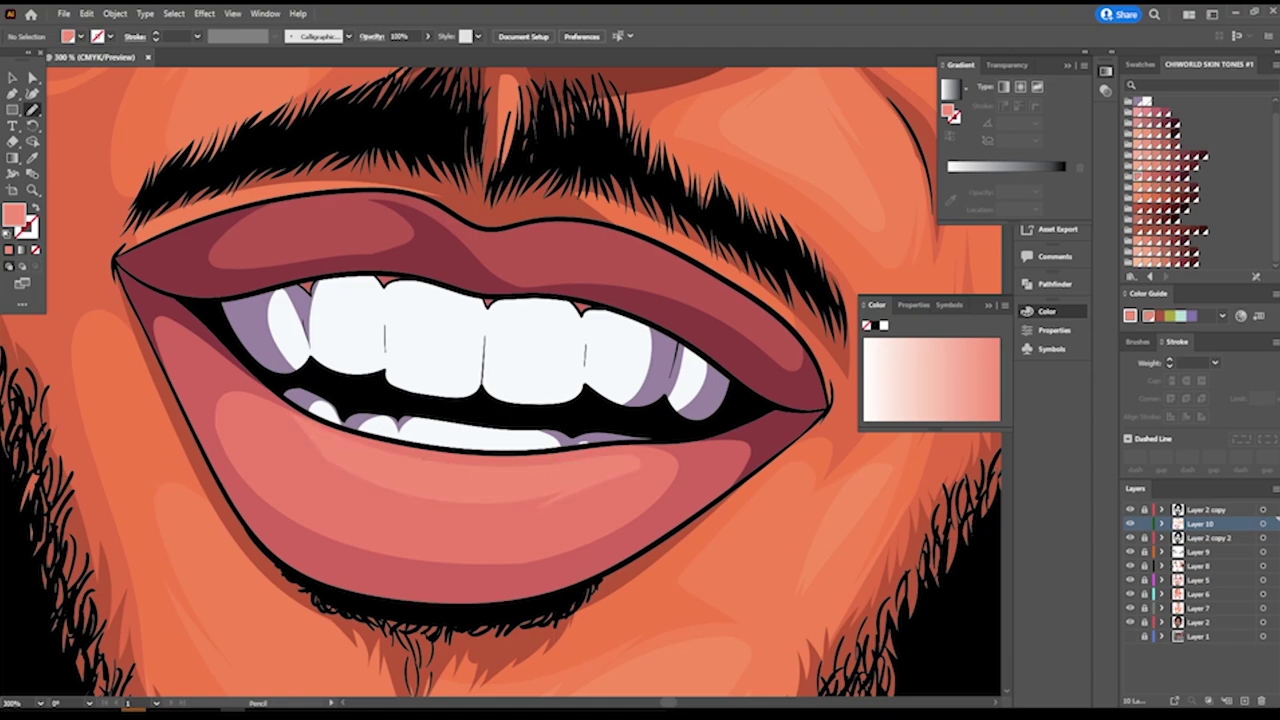
pyautogui.scroll(-4, 500, 380)
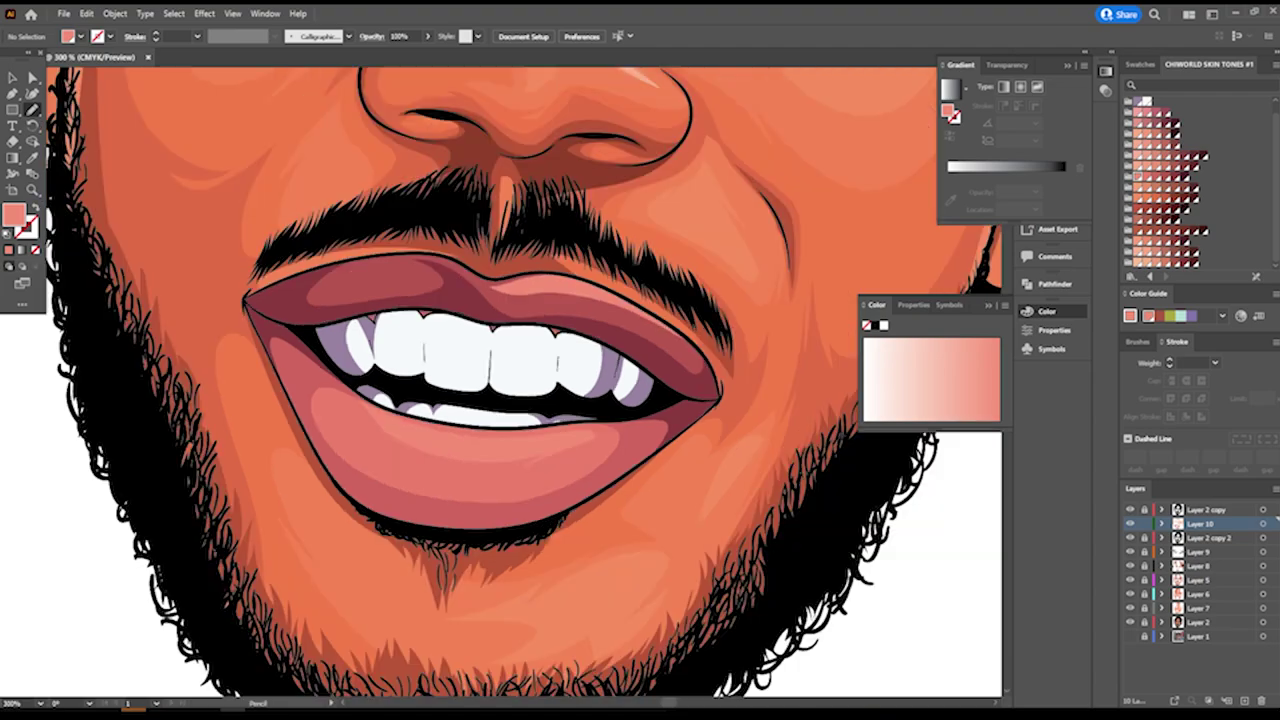
pyautogui.scroll(4, 500, 300)
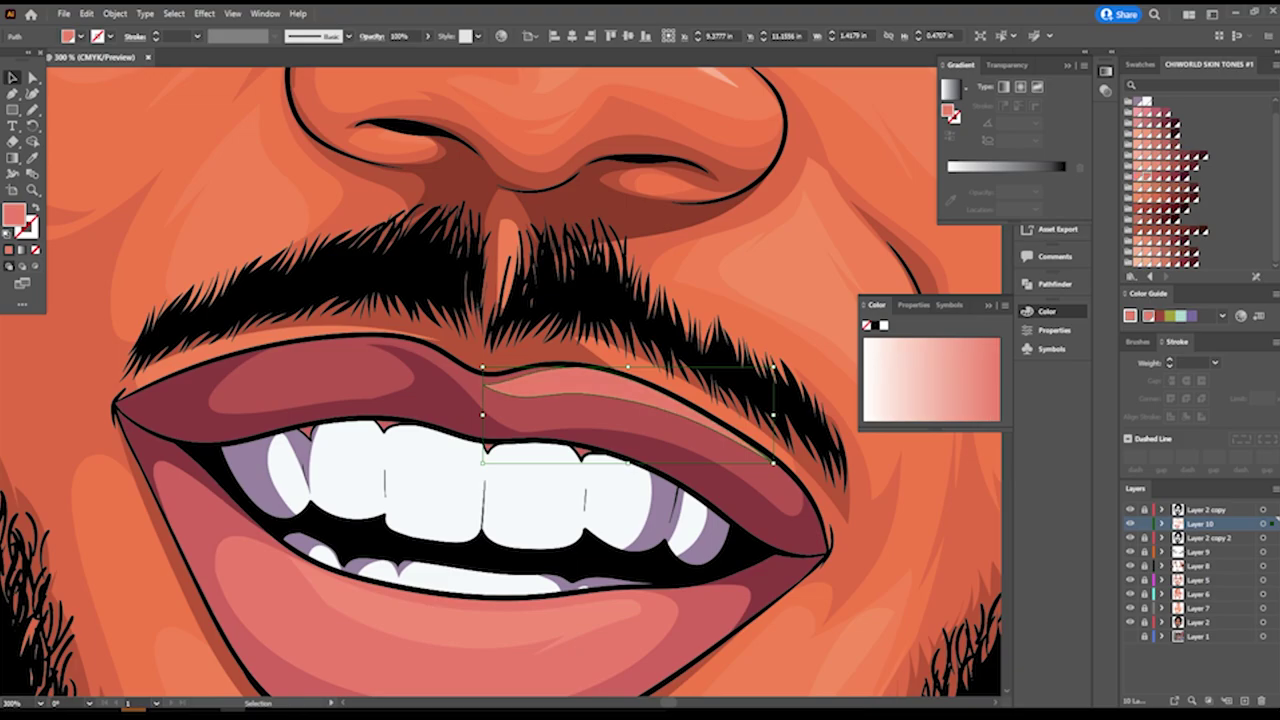
pyautogui.hotkey('ctrl', '0')
pyautogui.scroll(3, 437, 267)
# Zoom into the eyes and set a dark brownish red fill for the irises.
pyautogui.scroll(3, 437, 267)
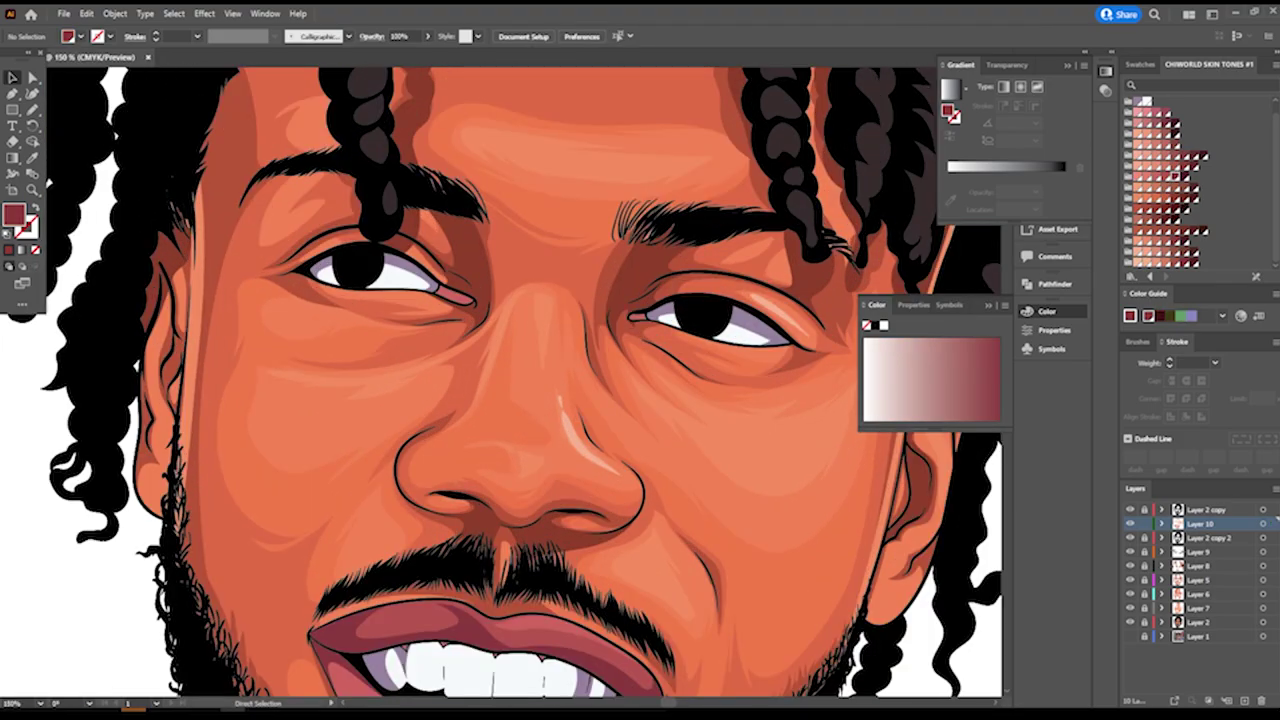
pyautogui.scroll(3, 437, 267)
pyautogui.scroll(-5, 613, 240)
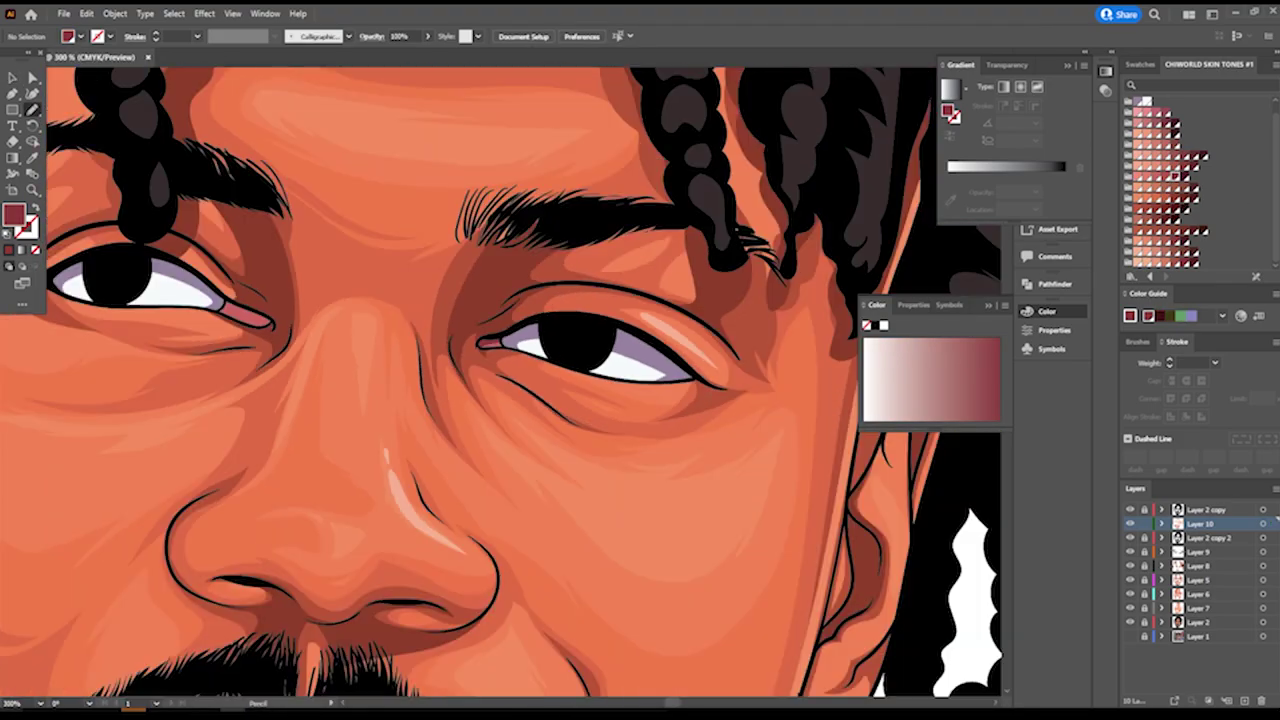
pyautogui.scroll(4, 613, 240)
pyautogui.scroll(2, 613, 240)
pyautogui.scroll(-4, 550, 400)
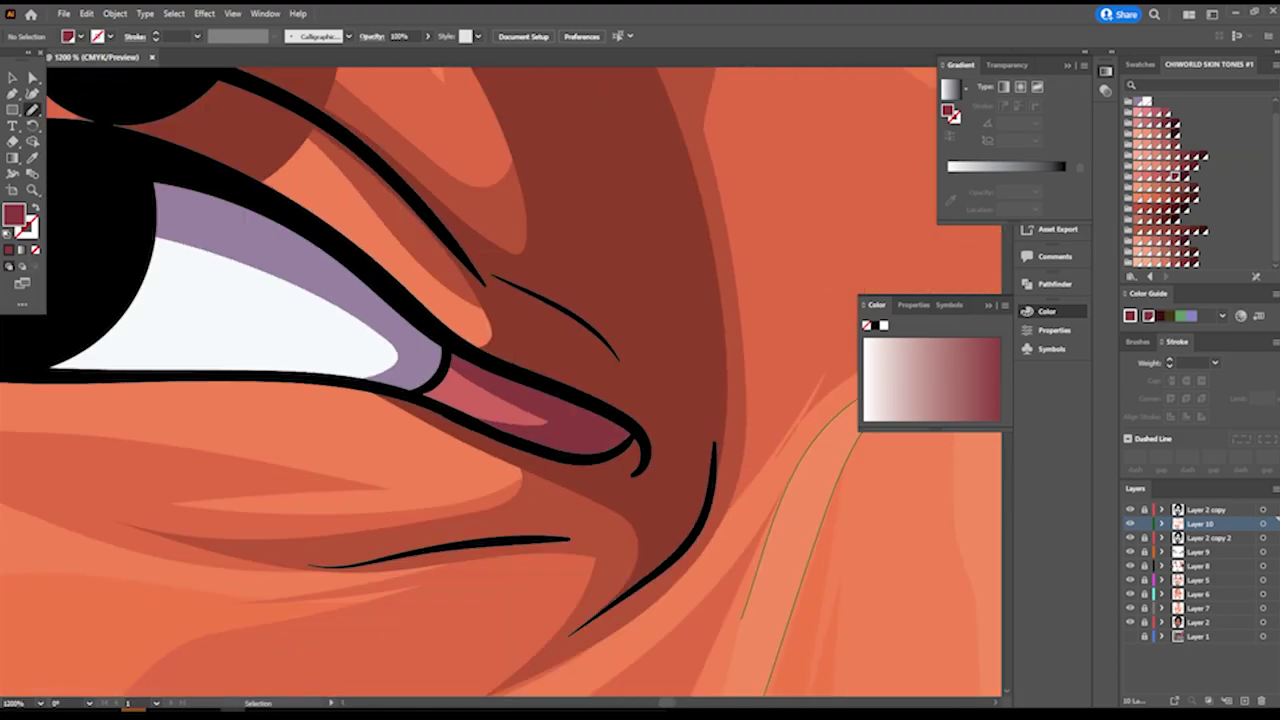
pyautogui.scroll(-4, 550, 400)
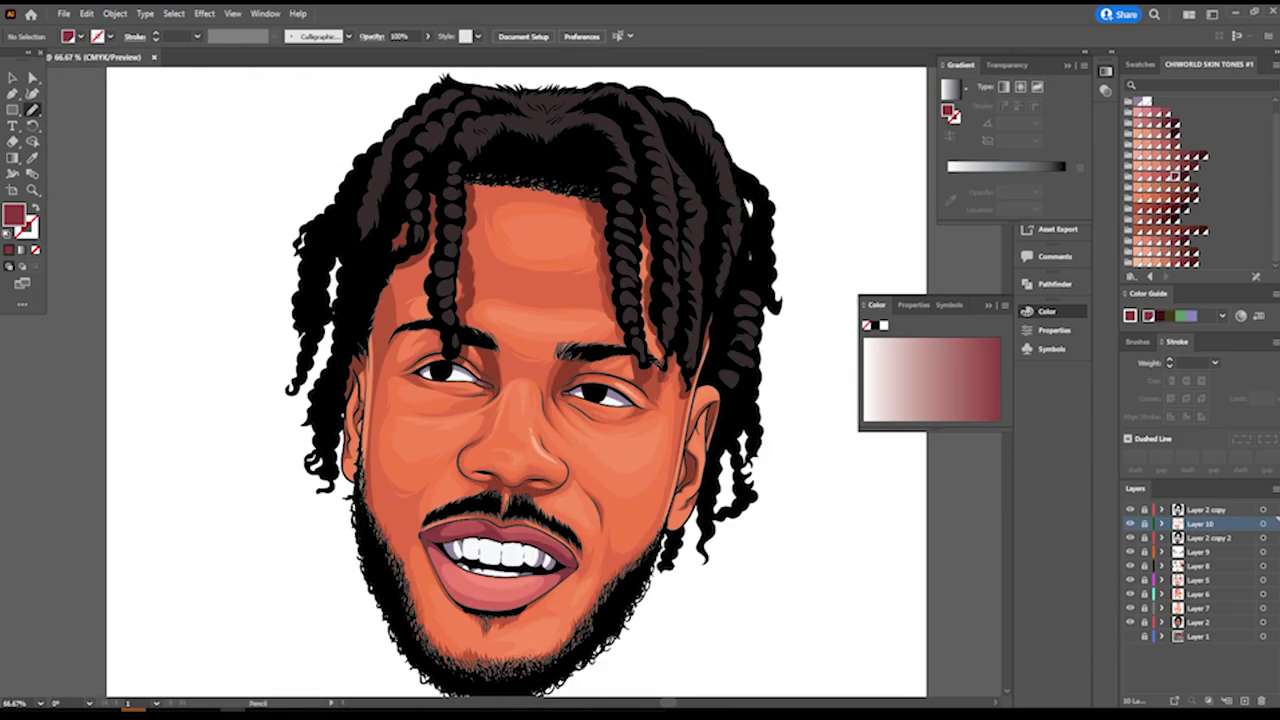
pyautogui.scroll(6, 600, 395)
pyautogui.doubleClick(14, 214)
pyautogui.click(948, 594)
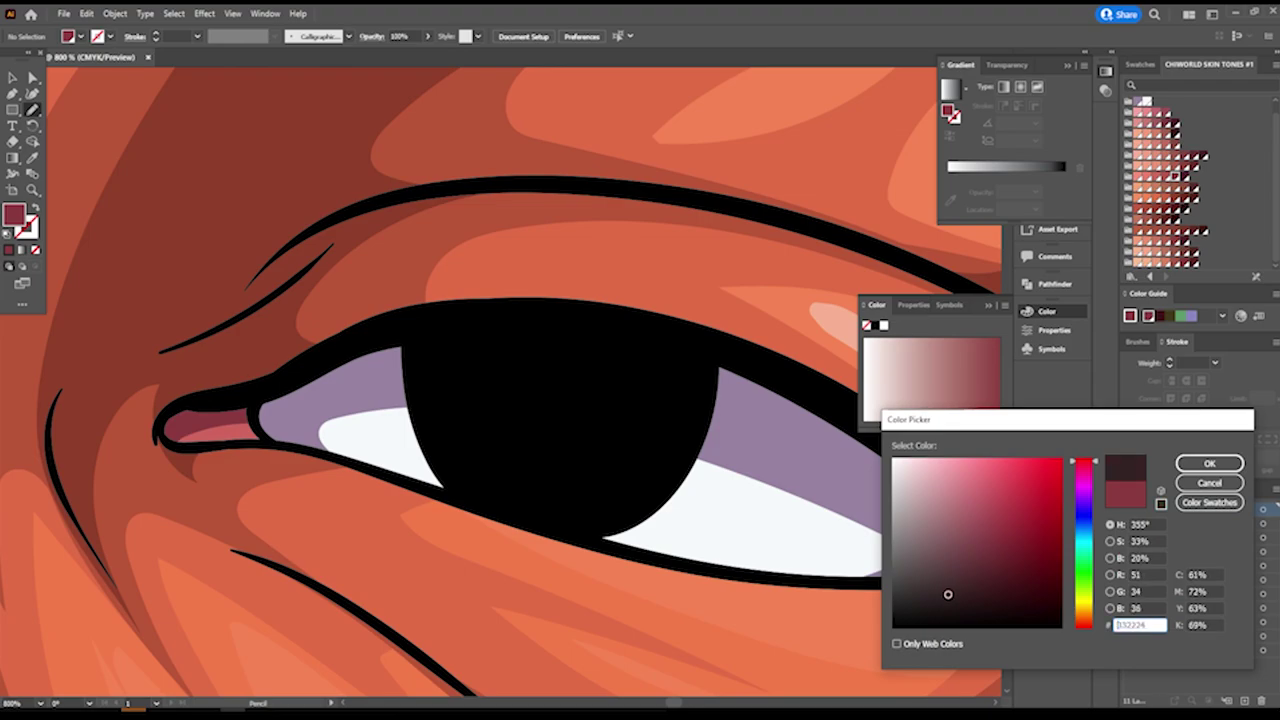
pyautogui.press('Return')
# Reconfirm the fill, then switch it to a near-white pink for the catchlights.
pyautogui.scroll(-5, 586, 580)
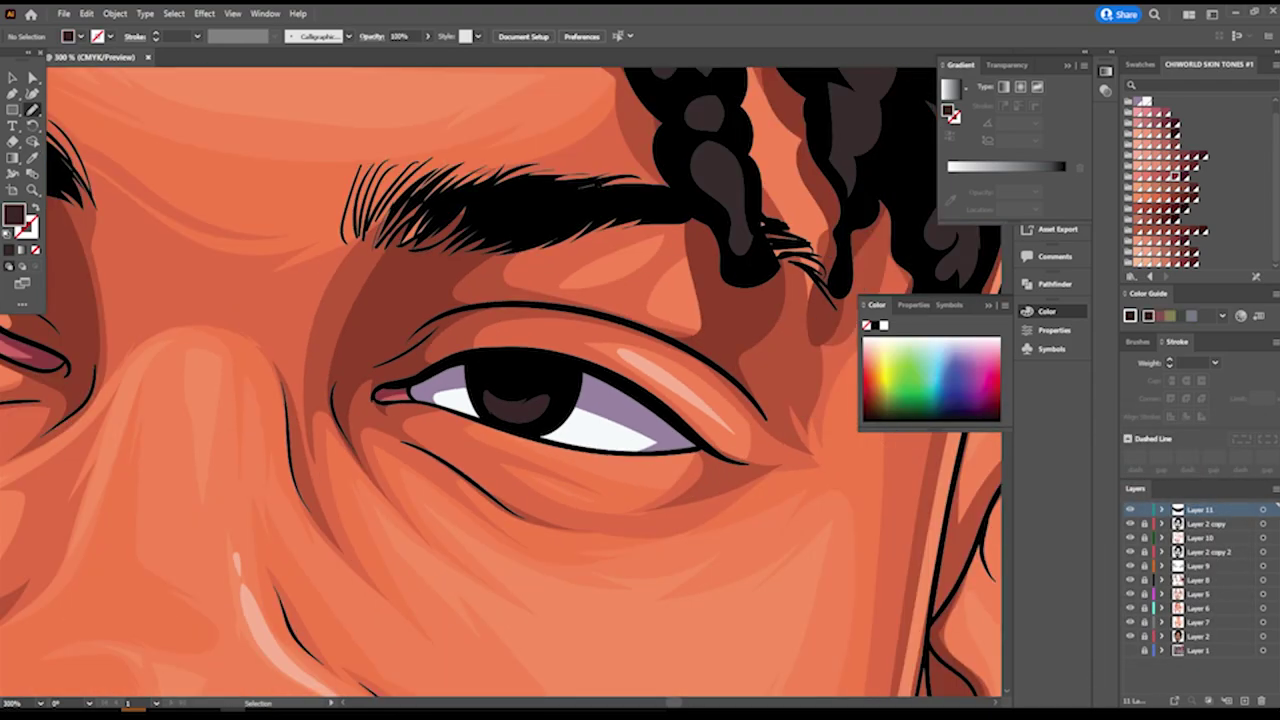
pyautogui.scroll(1, 586, 580)
pyautogui.scroll(1, 586, 580)
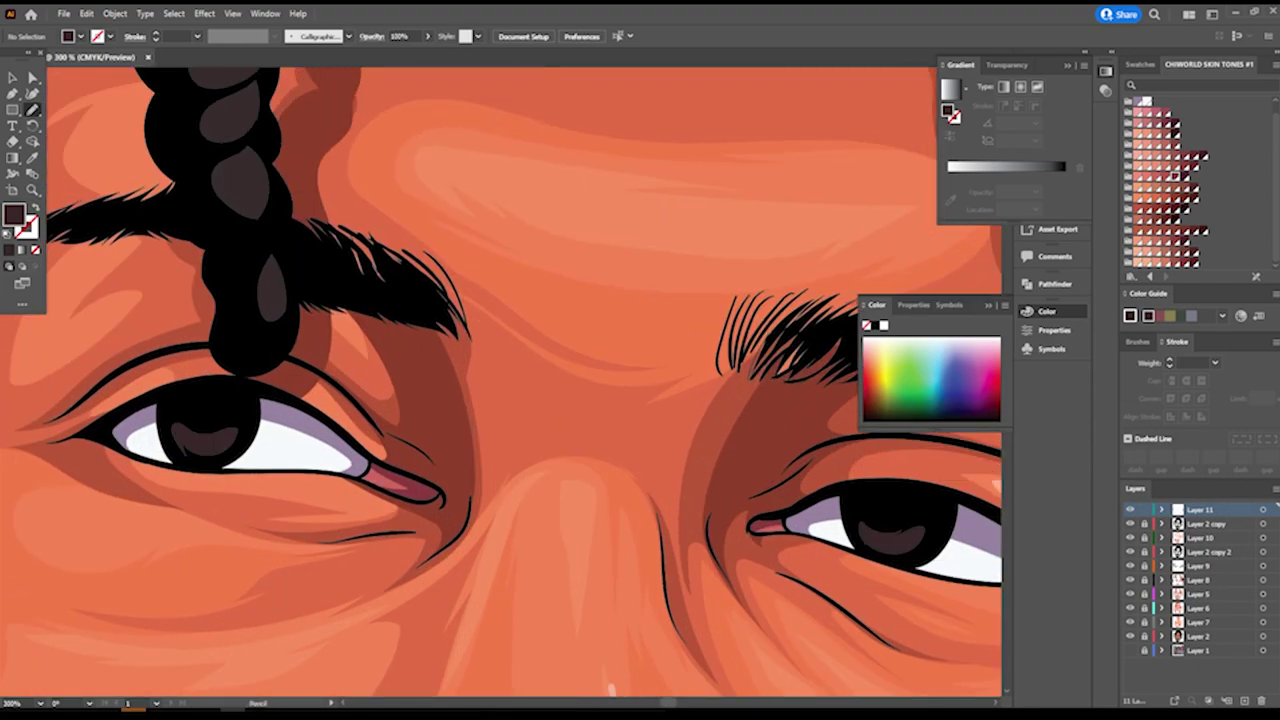
pyautogui.doubleClick(14, 214)
pyautogui.press('Return')
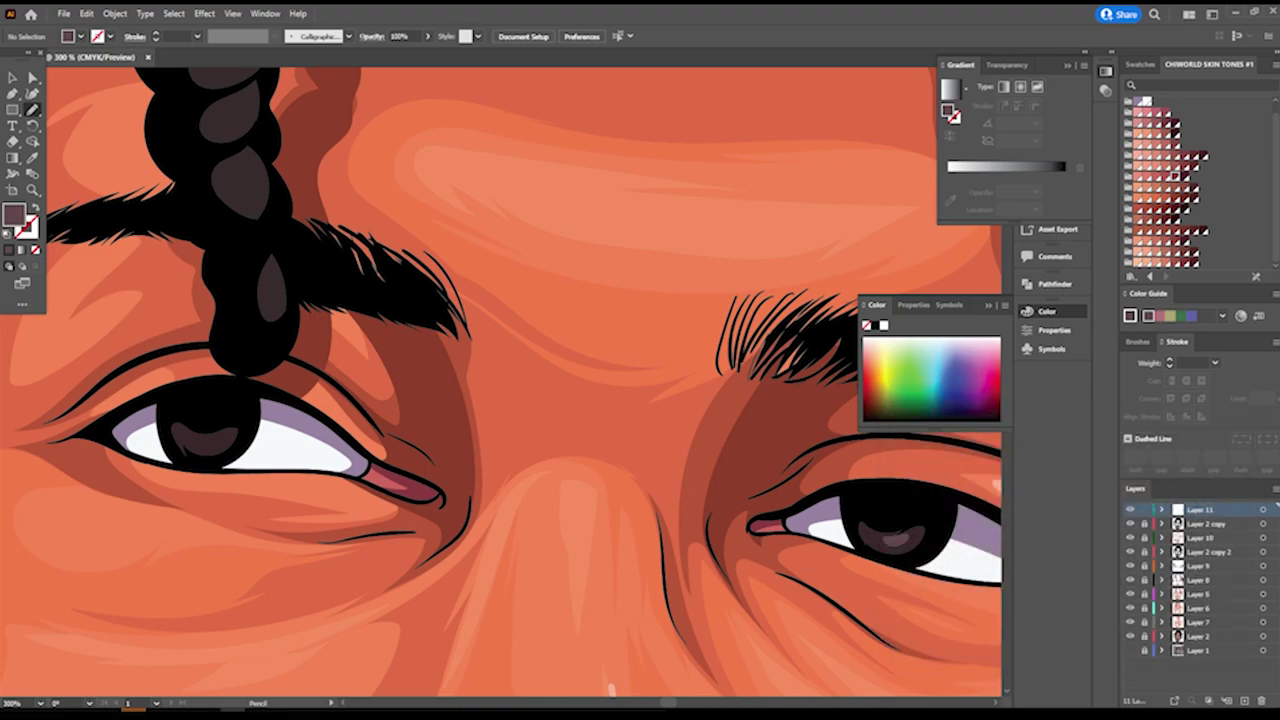
pyautogui.doubleClick(14, 214)
pyautogui.click(900, 460)
pyautogui.press('Return')
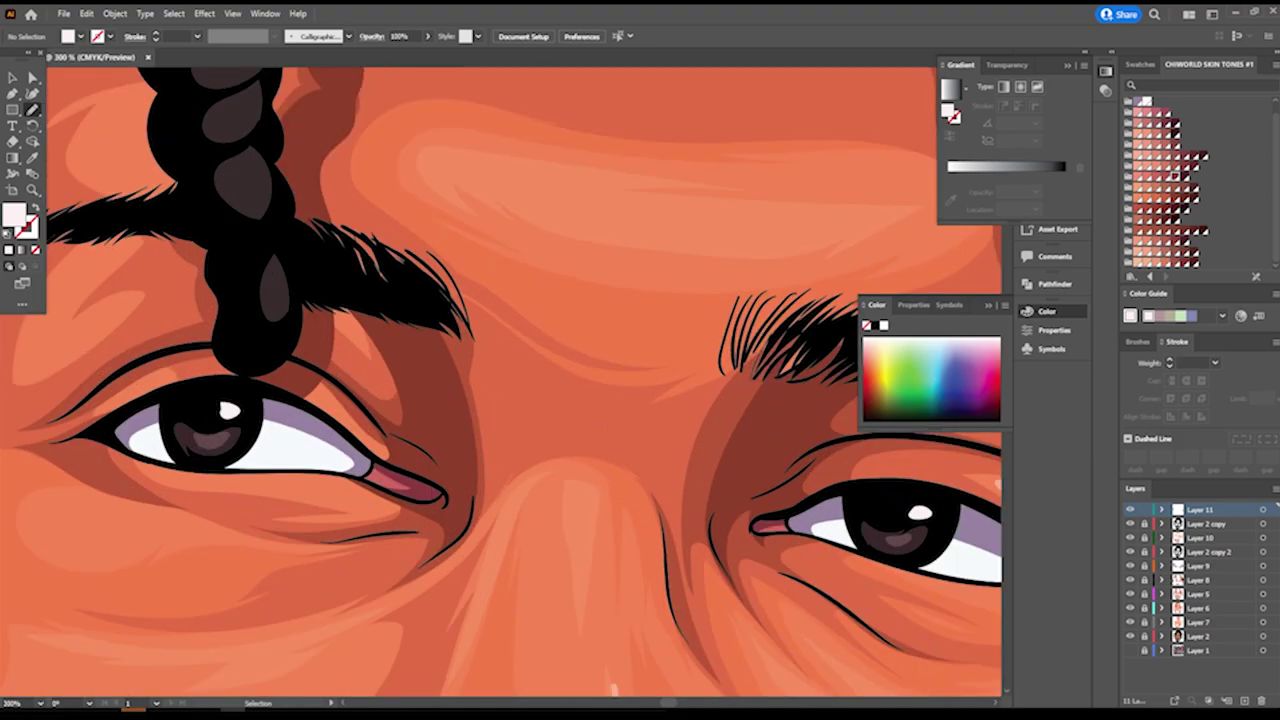
pyautogui.hotkey('ctrl', '-')
pyautogui.hotkey('ctrl', '-')
pyautogui.hotkey('ctrl', '-')
pyautogui.hotkey('ctrl', '-')
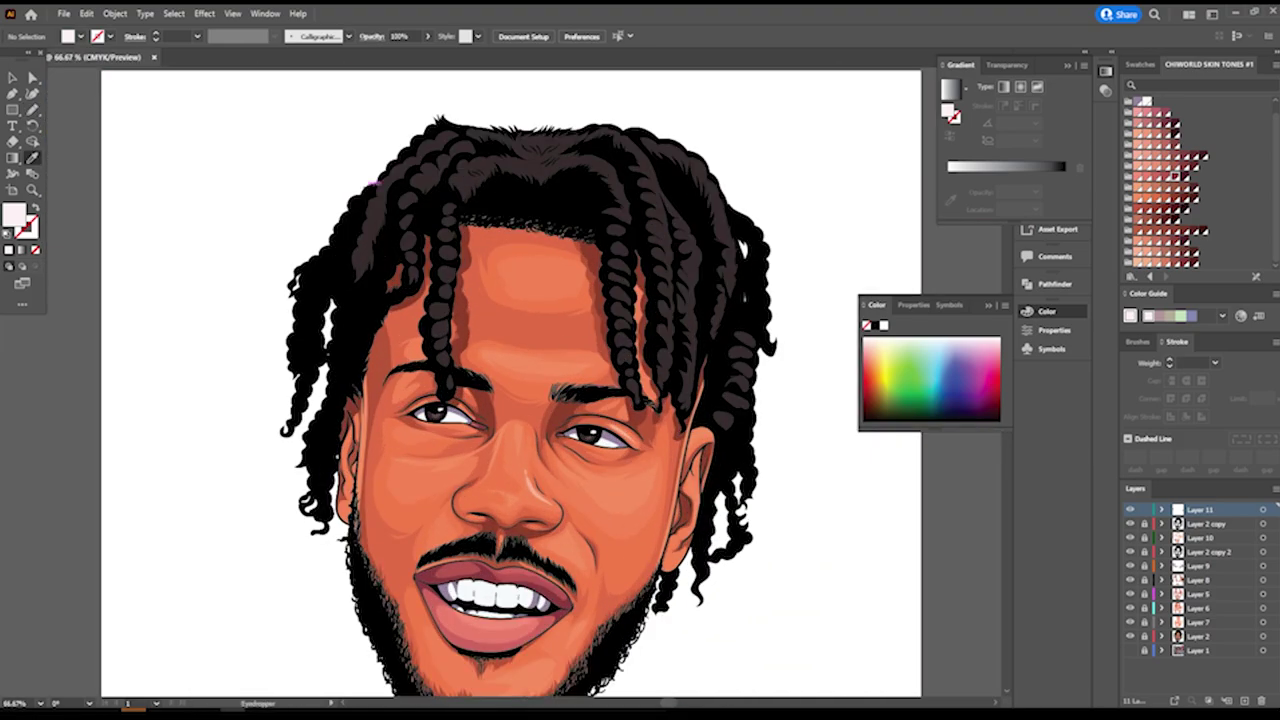
# Choose a muted brown fill for hair highlights and add Layer 12.
pyautogui.doubleClick(14, 214)
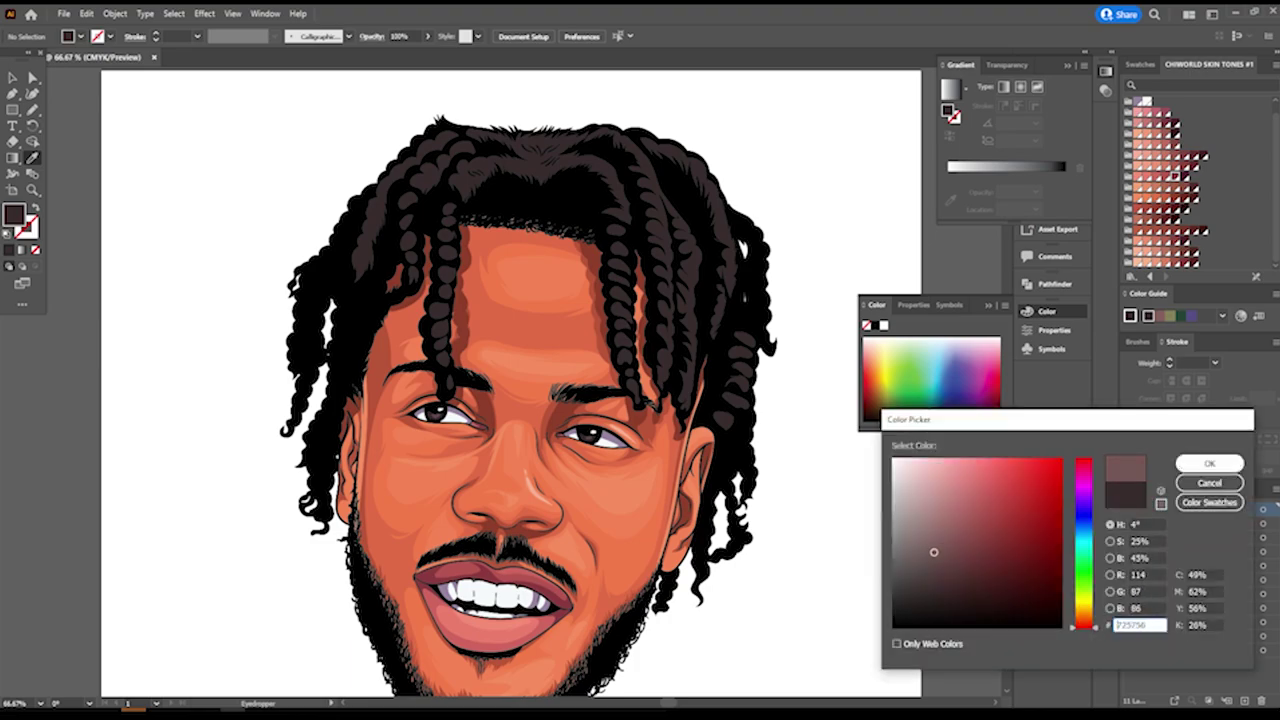
pyautogui.press('Return')
pyautogui.click(32, 110)
pyautogui.hotkey('ctrl', 'l')
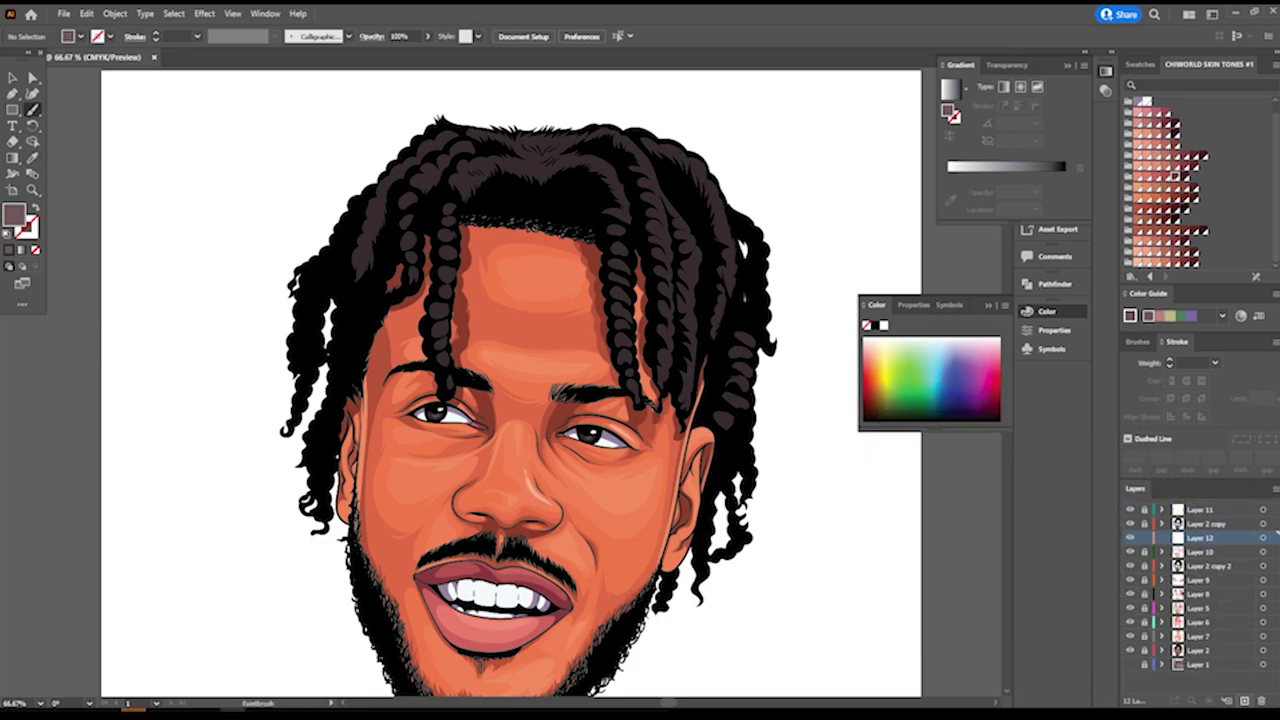
# Make brown the stroke with no fill and paint a highlight down the braid's right edge.
pyautogui.scroll(2, 838, 215)
pyautogui.hotkey('shift', 'x')
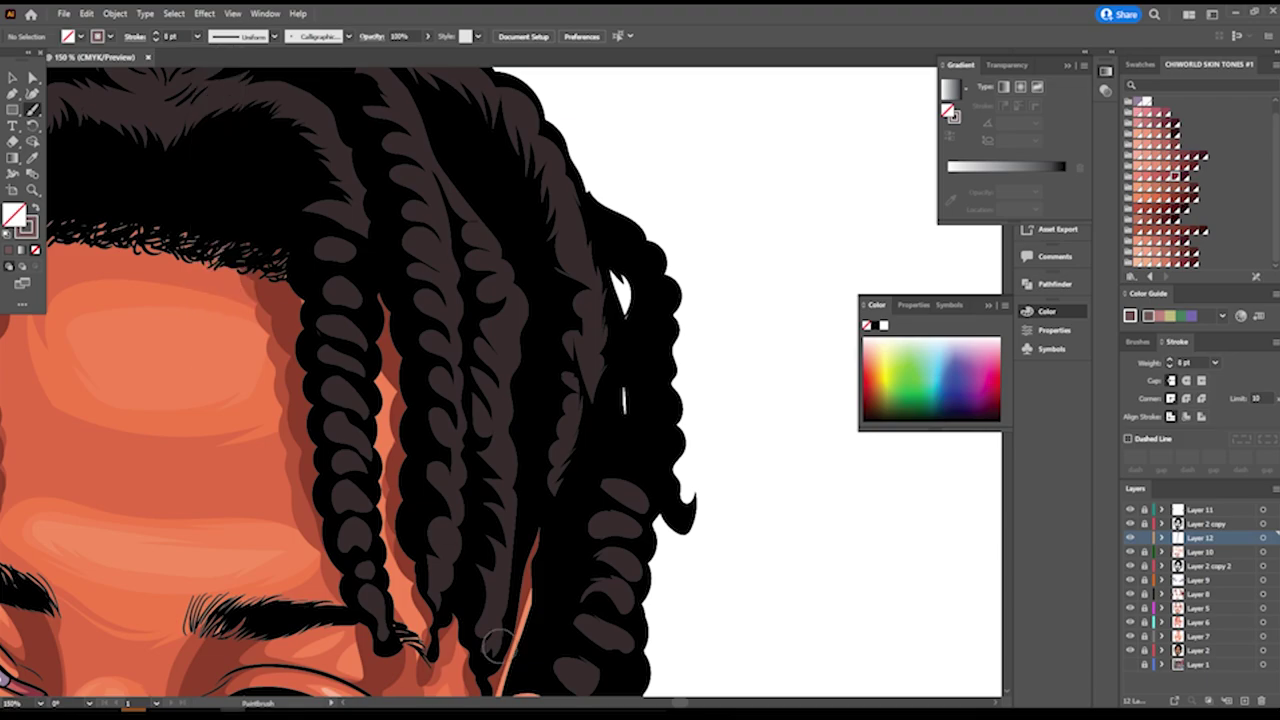
pyautogui.moveTo(472, 214); pyautogui.dragTo(500, 640)
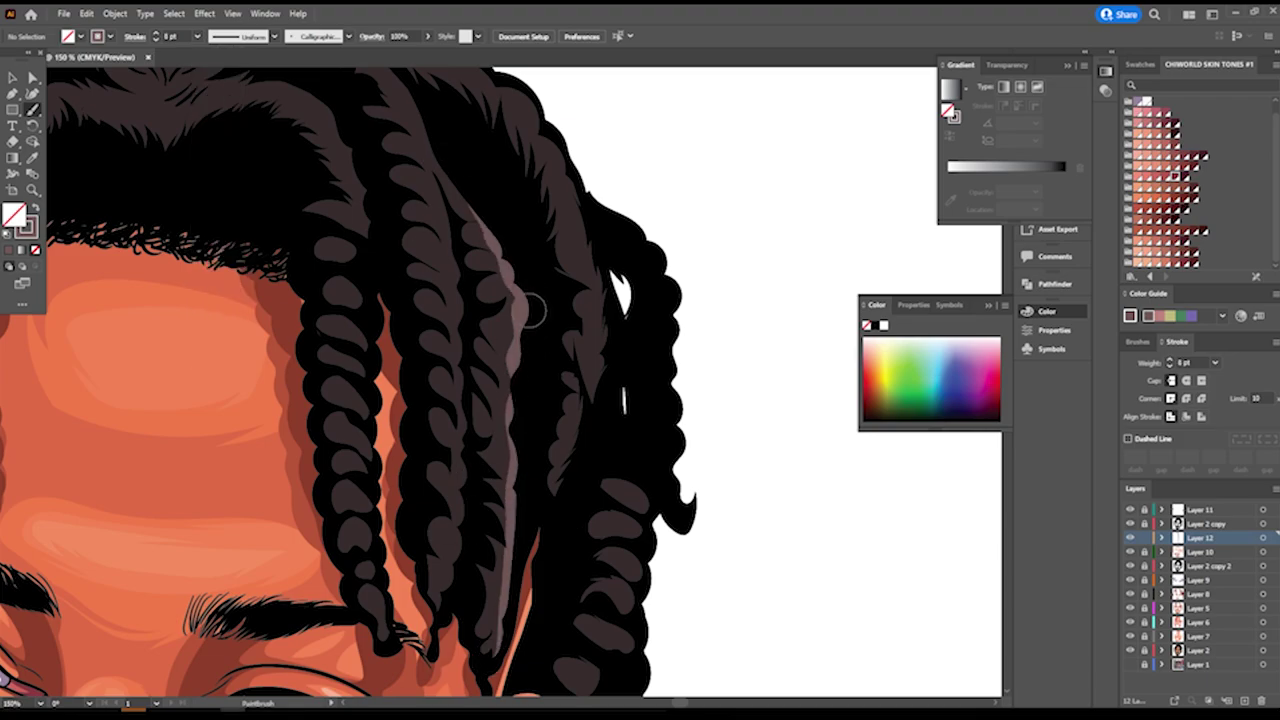
pyautogui.scroll(-4, 533, 311)
pyautogui.scroll(4, 558, 577)
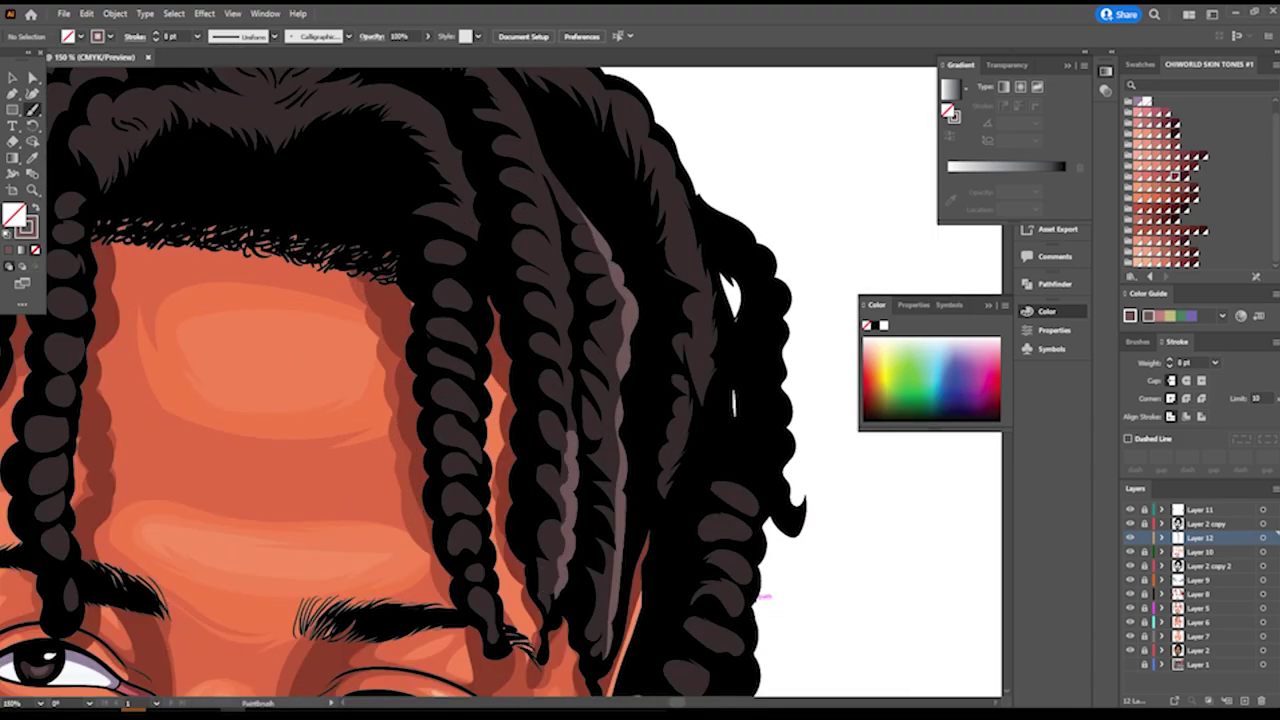
pyautogui.scroll(-4, 748, 657)
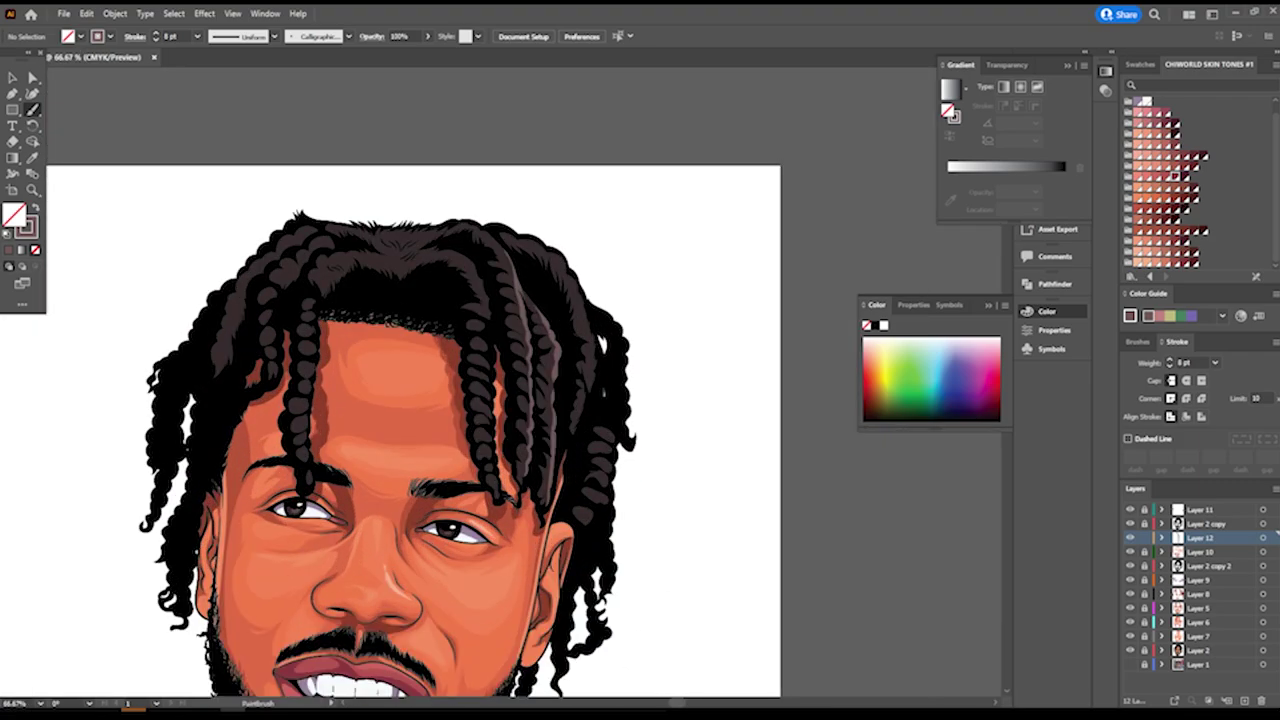
pyautogui.scroll(4, 534, 508)
pyautogui.scroll(2, 534, 508)
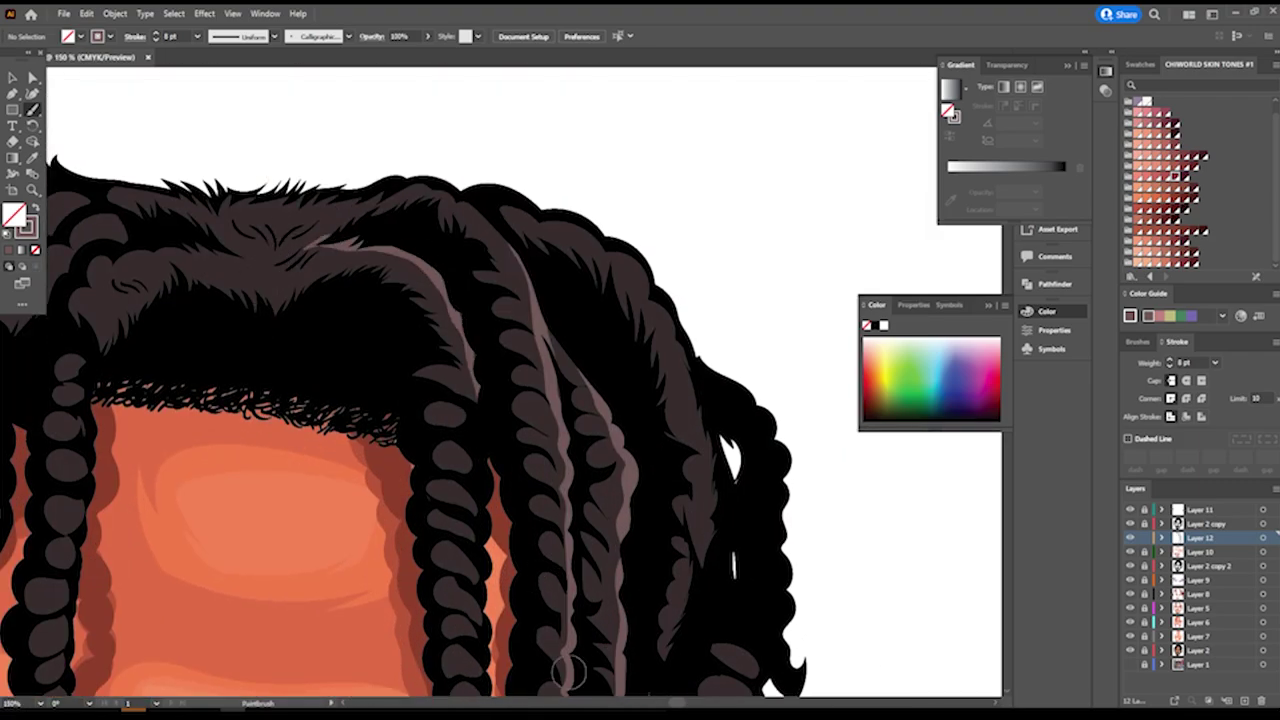
pyautogui.scroll(-4, 531, 593)
pyautogui.scroll(4, 531, 593)
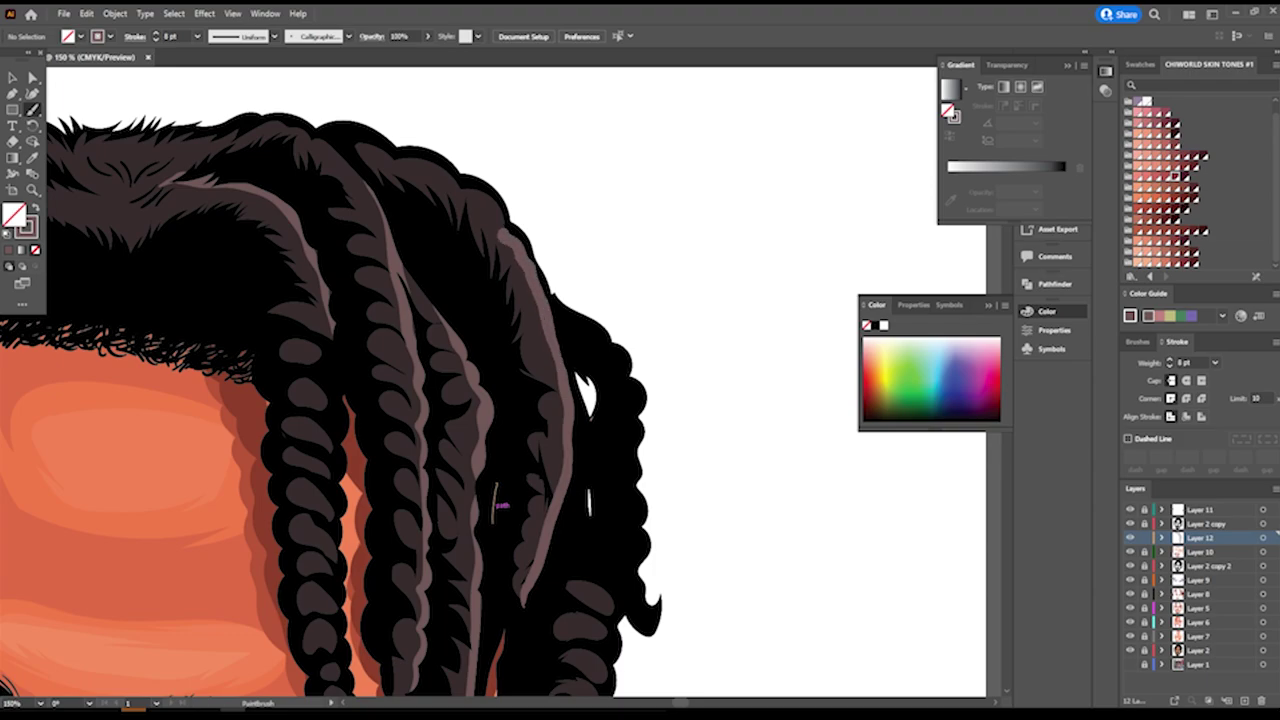
# Paint another brown highlight stroke along the right-side braid near the top of the hair.
pyautogui.moveTo(430, 165); pyautogui.dragTo(333, 208)
pyautogui.scroll(-5, 598, 605)
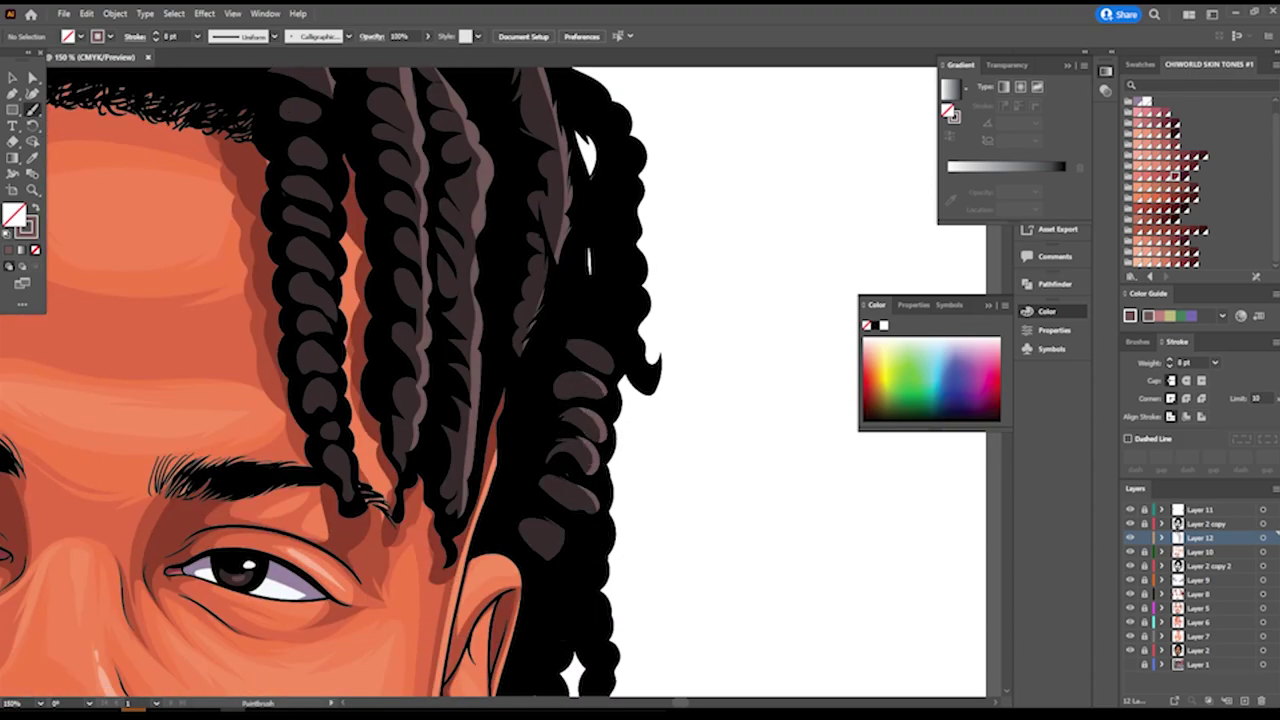
pyautogui.scroll(-2, 598, 356)
pyautogui.scroll(-2, 598, 356)
pyautogui.scroll(4, 598, 356)
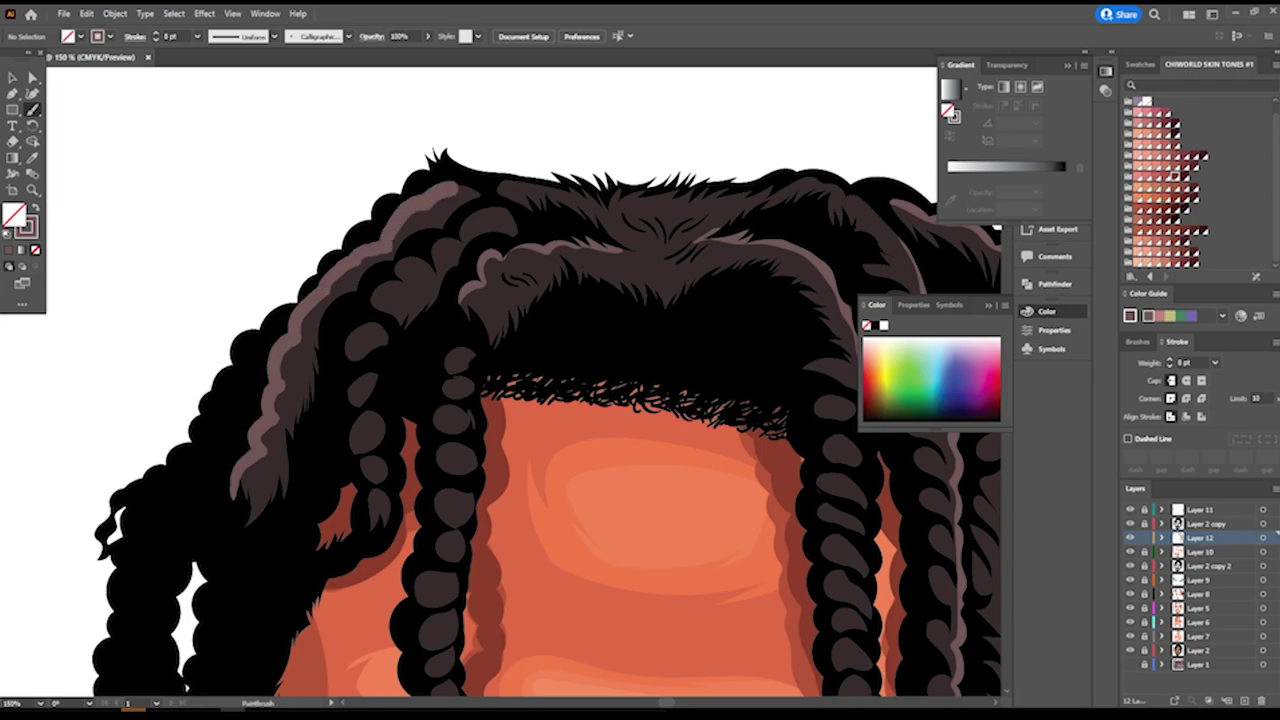
pyautogui.scroll(-3, 621, 639)
pyautogui.scroll(2, 621, 639)
pyautogui.scroll(-2, 621, 639)
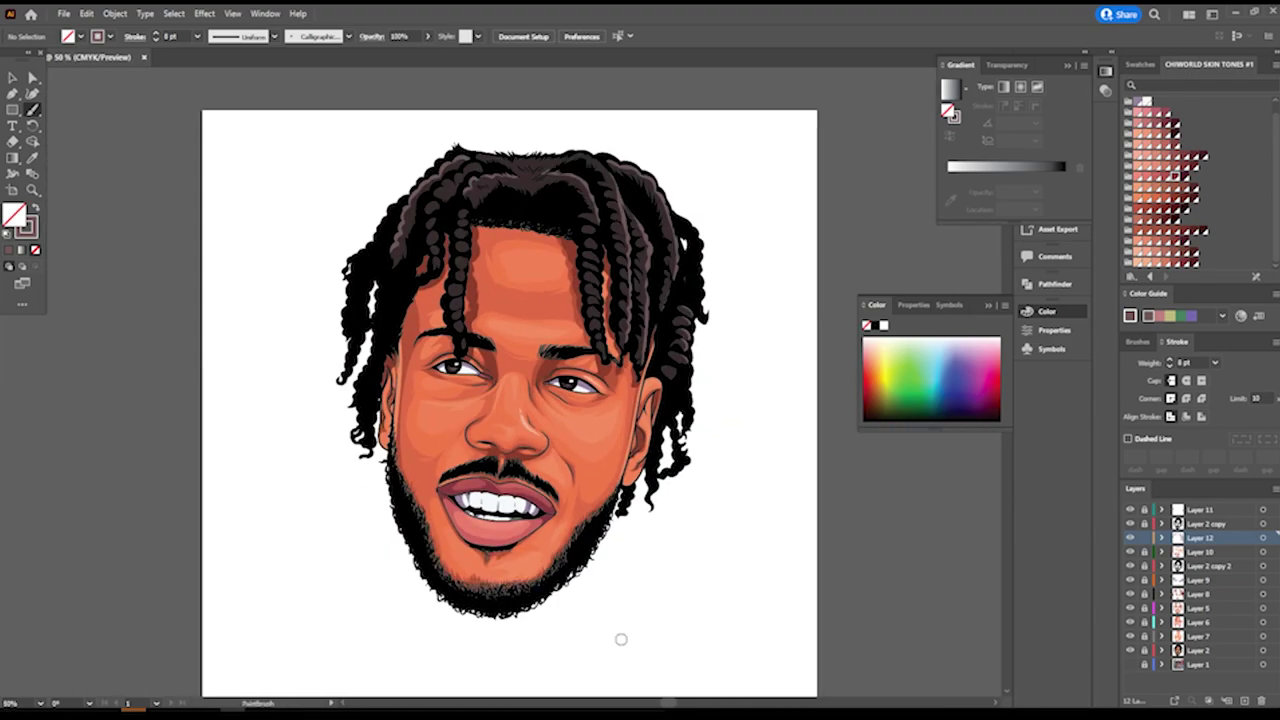